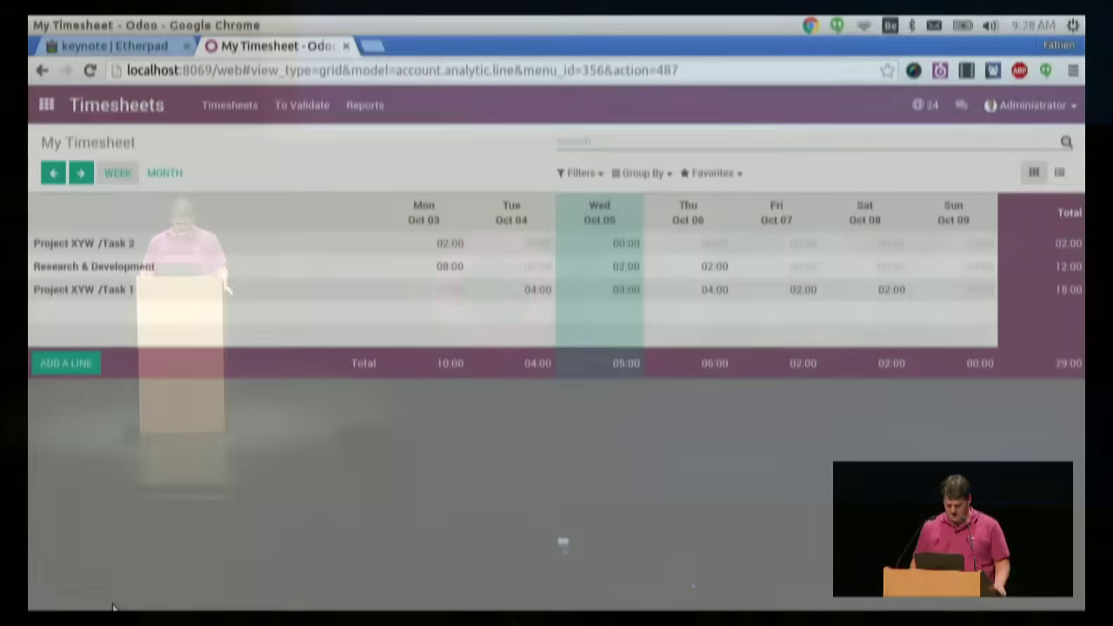
- Search the home menu for 'bill' and open the Vendor Bills list
{"action": "key", "text": "alt+h"}
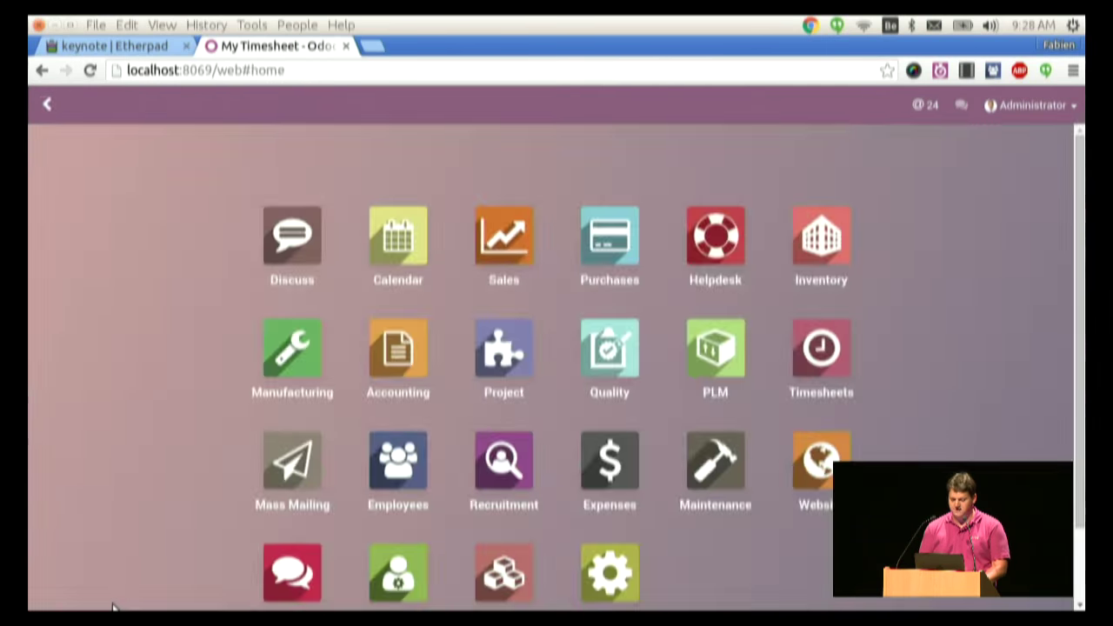
{"action": "key", "text": "alt+h"}
{"action": "key", "text": "alt+h"}
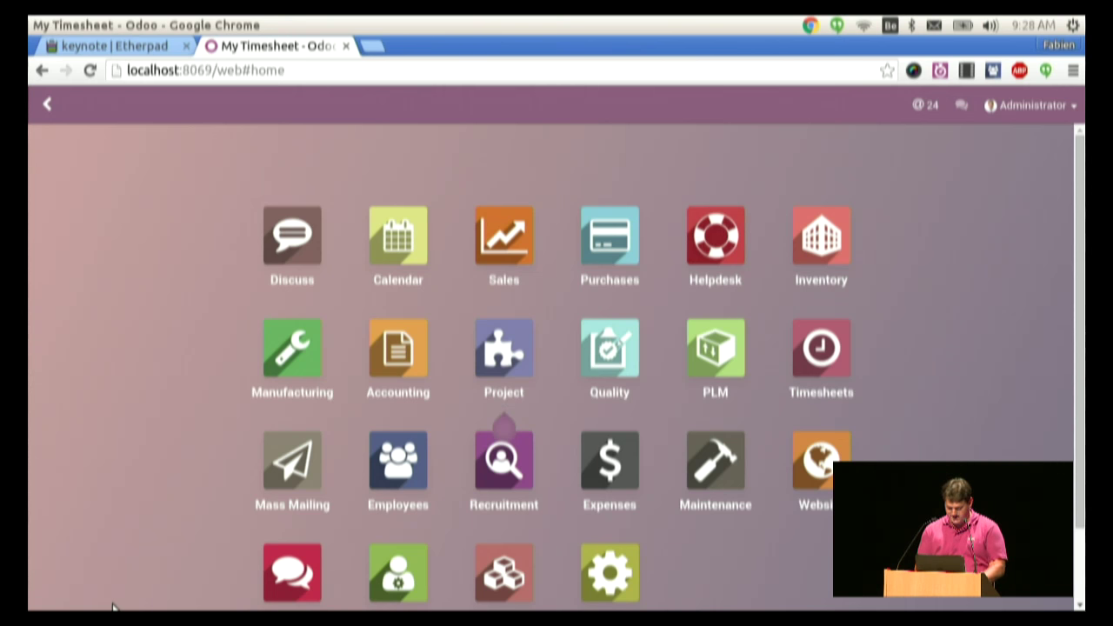
{"action": "type", "text": "bill"}
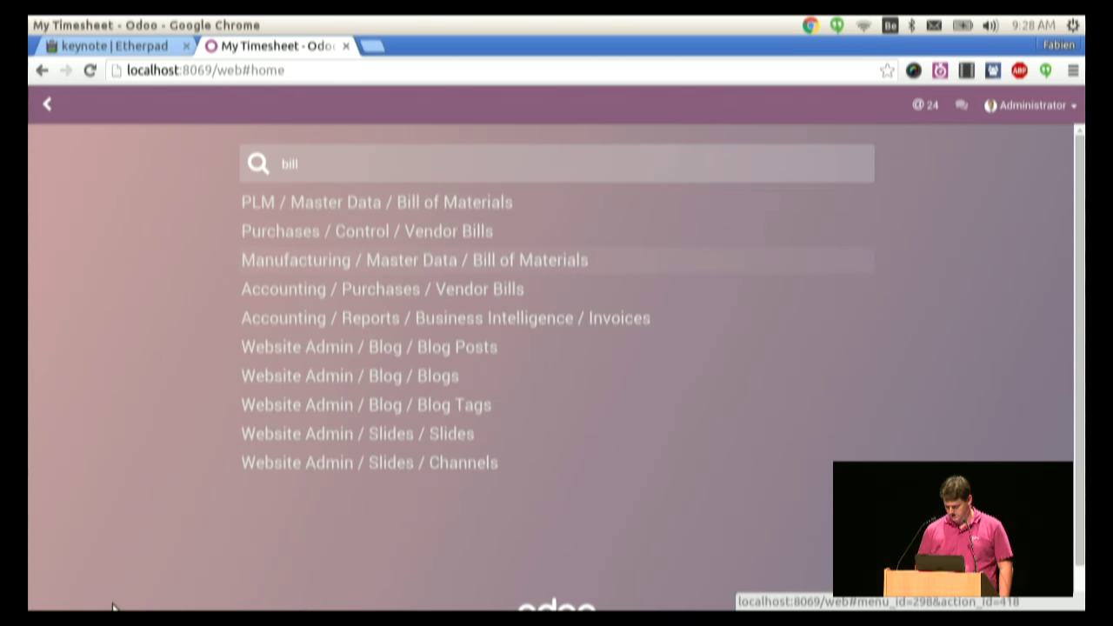
{"action": "key", "text": "Up"}
{"action": "key", "text": "Return"}
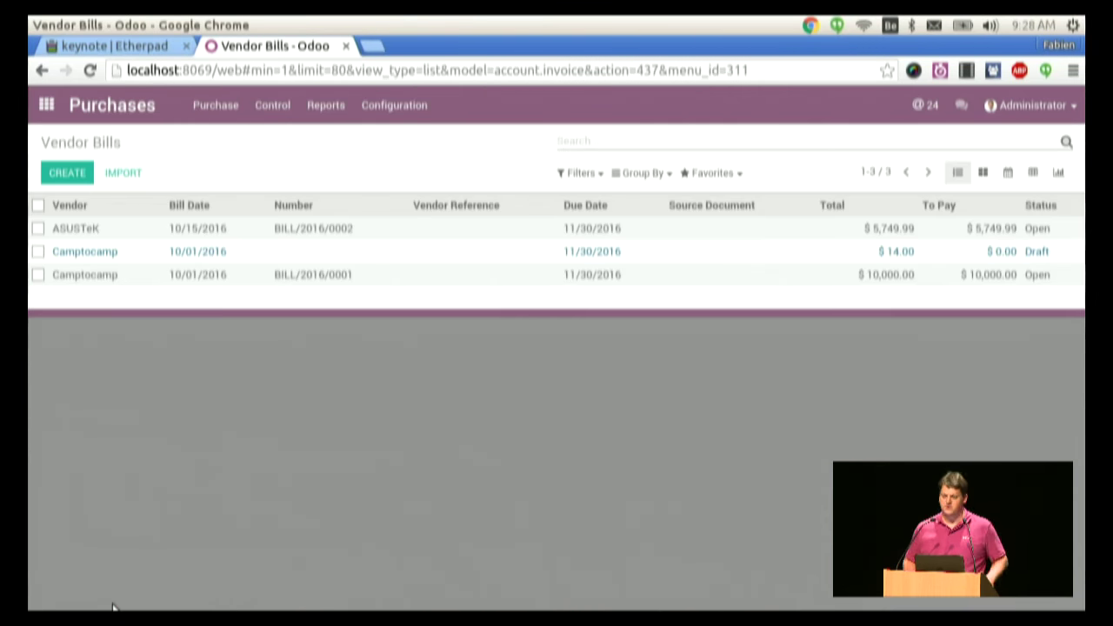
- Jump back to Vendor Bills through a 'vb' home-menu search
{"action": "key", "text": "alt+h"}
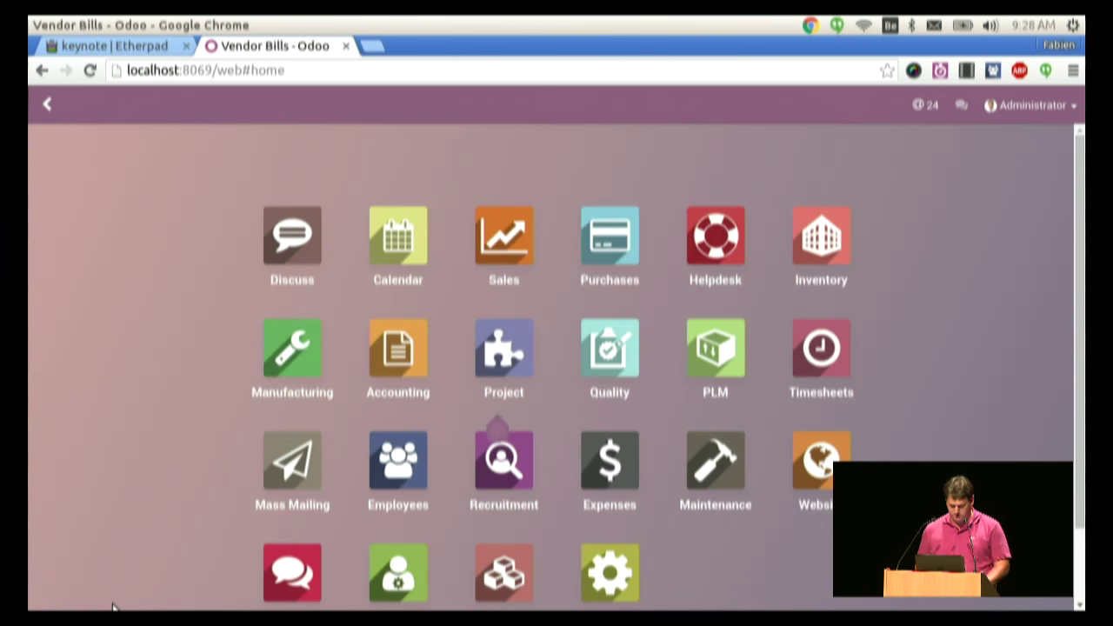
{"action": "type", "text": "vbi"}
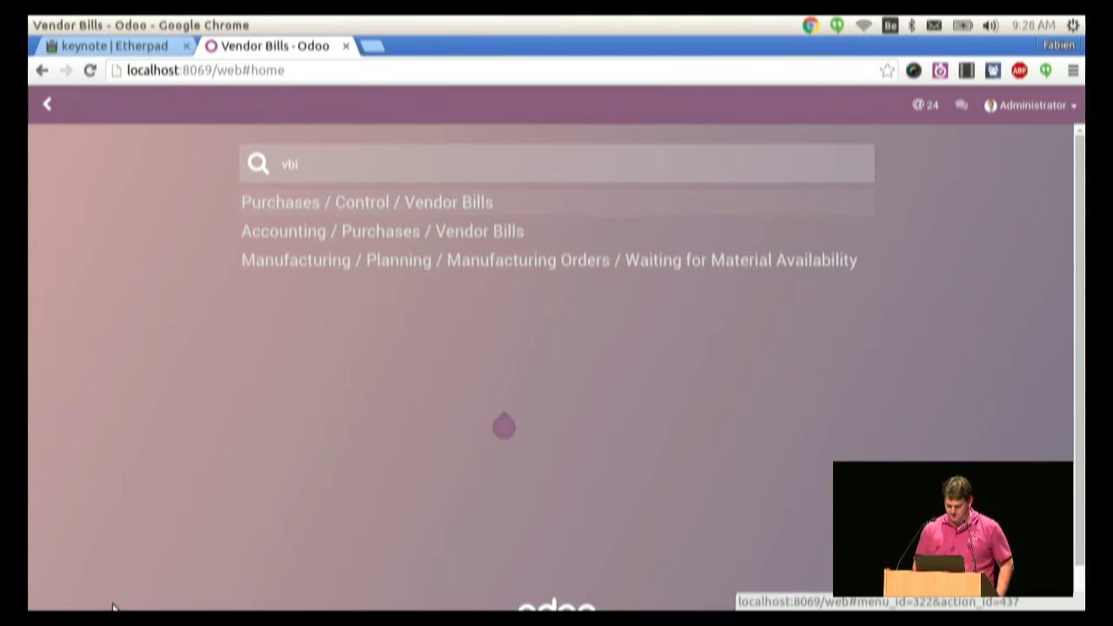
{"action": "key", "text": "Return"}
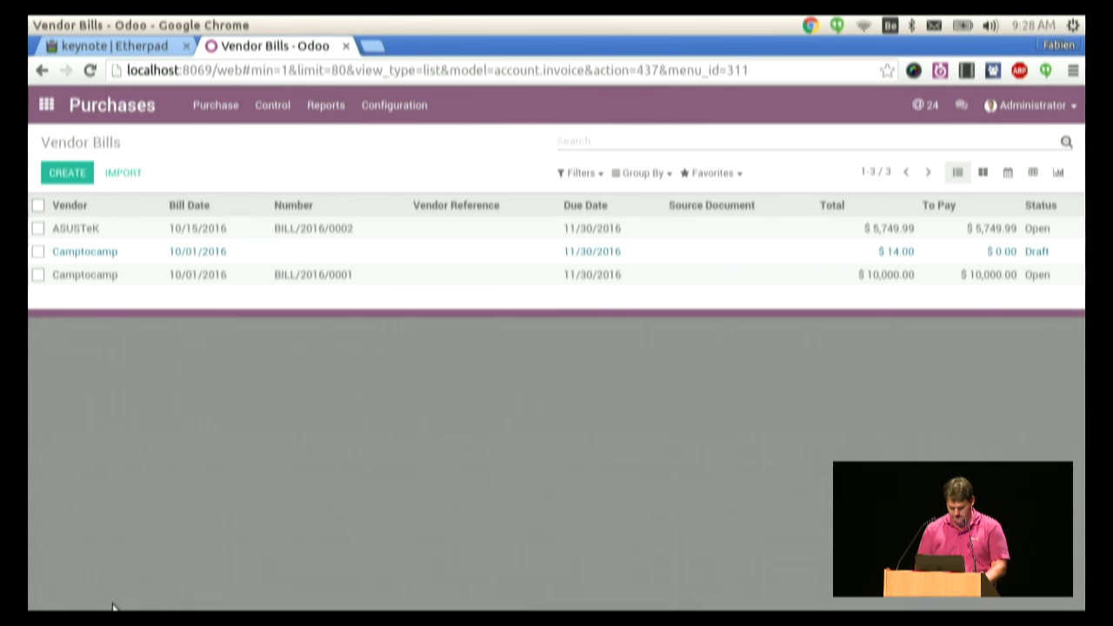
- Jump to the Employees app, then to My Timesheet, via home-menu searches
{"action": "key", "text": "alt+h"}
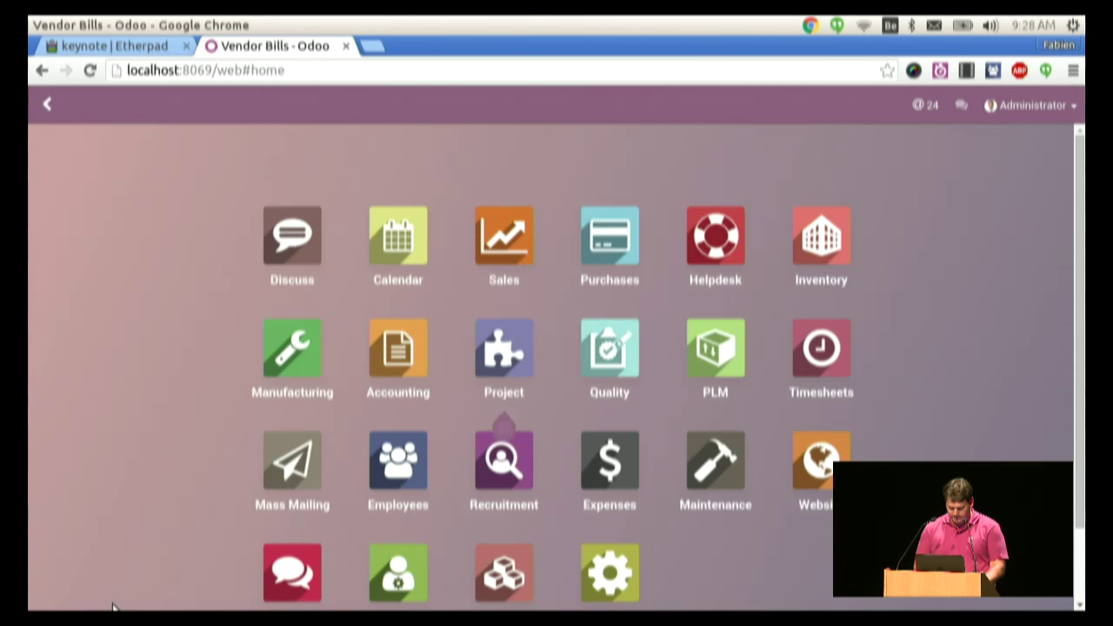
{"action": "key", "text": "alt+h"}
{"action": "key", "text": "alt+h"}
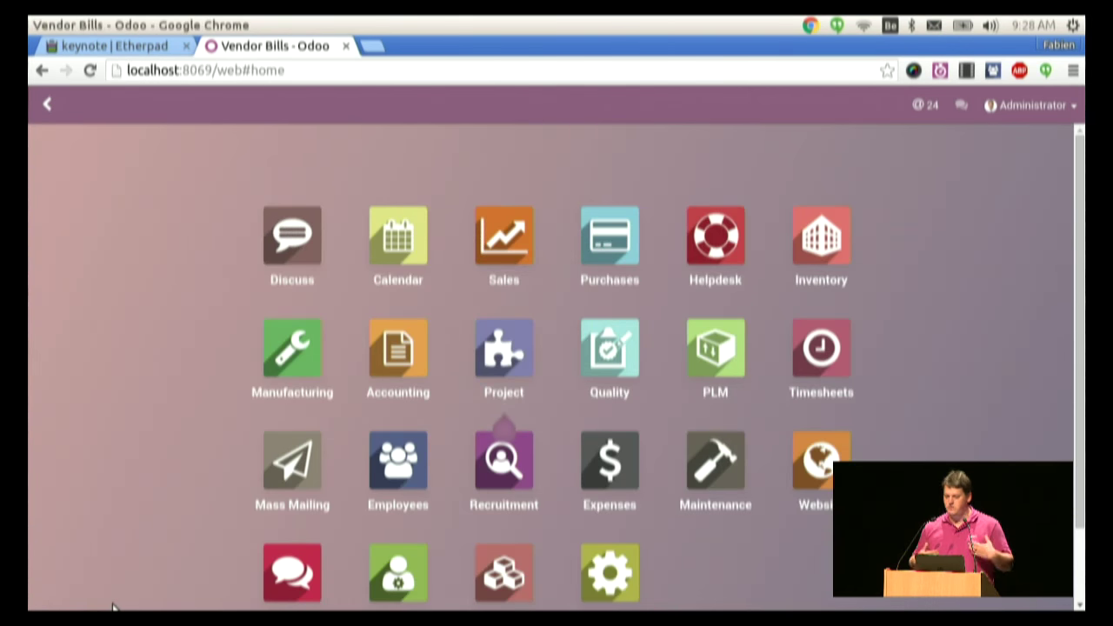
{"action": "type", "text": "emp"}
{"action": "key", "text": "Return"}
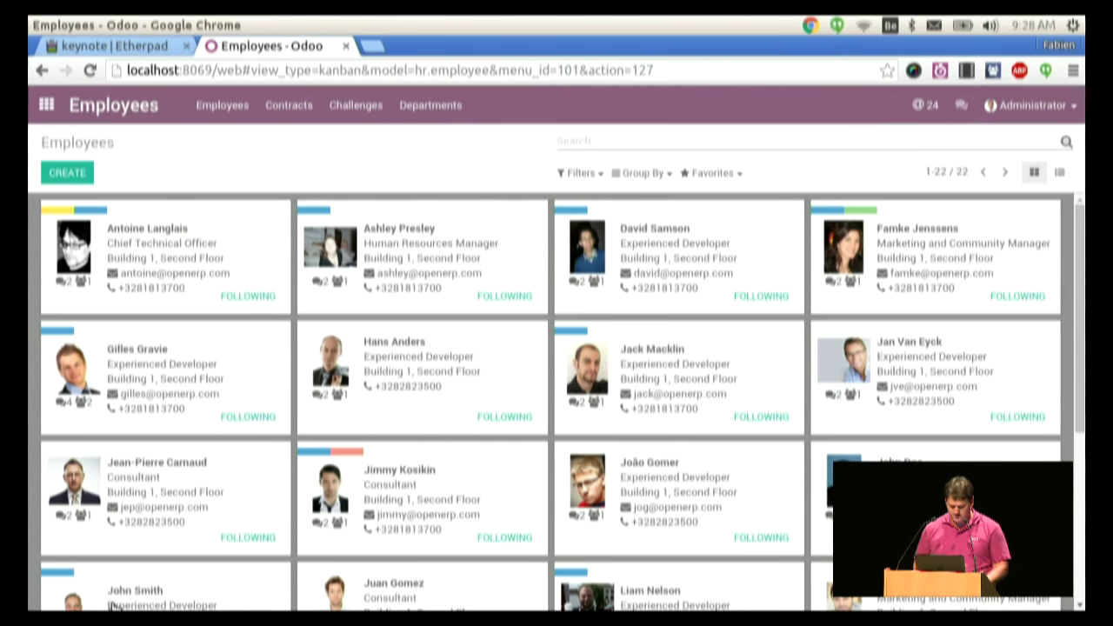
{"action": "key", "text": "alt+h"}
{"action": "type", "text": "t"}
{"action": "key", "text": "Return"}
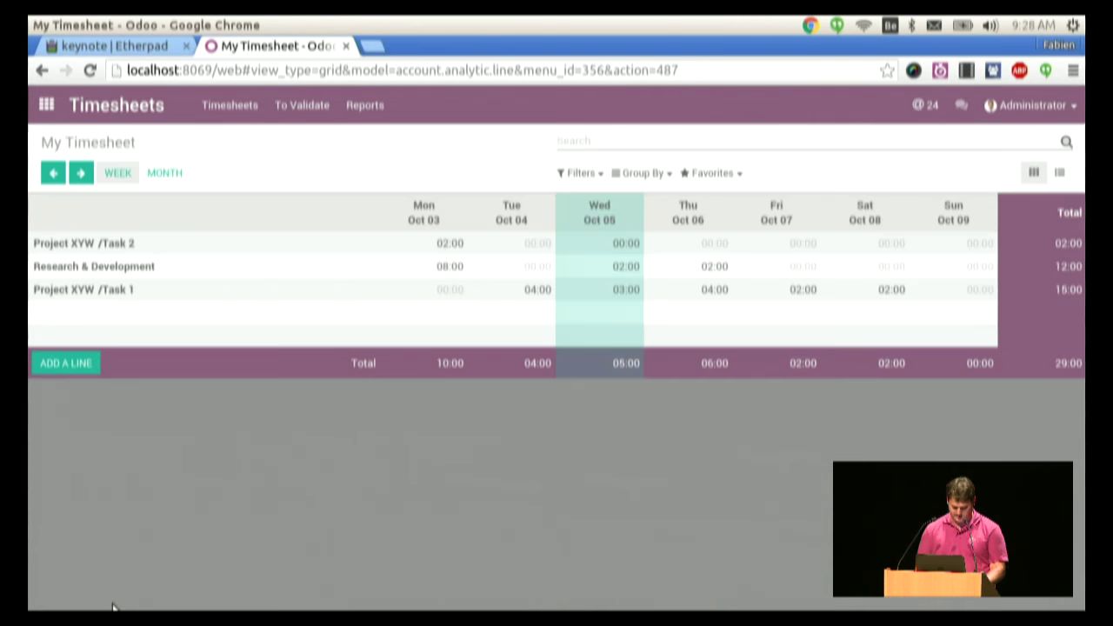
- Open Purchases Vendor Bills from a 'vb' search, then return to the app grid
{"action": "key", "text": "alt+h"}
{"action": "type", "text": "a"}
{"action": "key", "text": "BackSpace"}
{"action": "type", "text": "vb"}
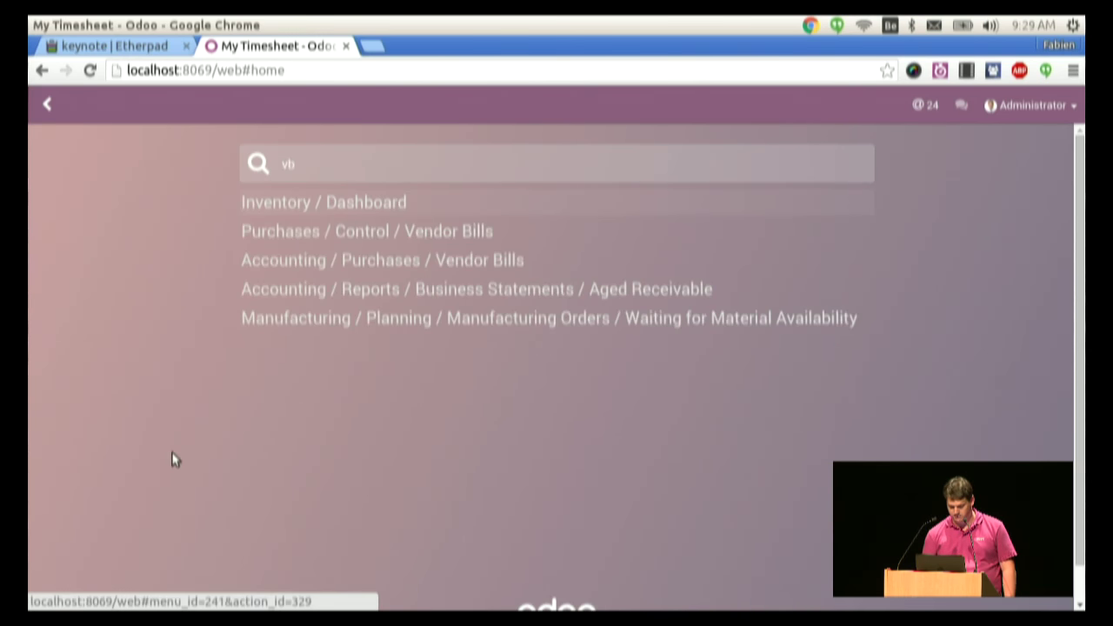
{"action": "left_click_drag", "start_coordinate": [174, 457], "coordinate": [416, 289]}
{"action": "left_click", "coordinate": [485, 235]}
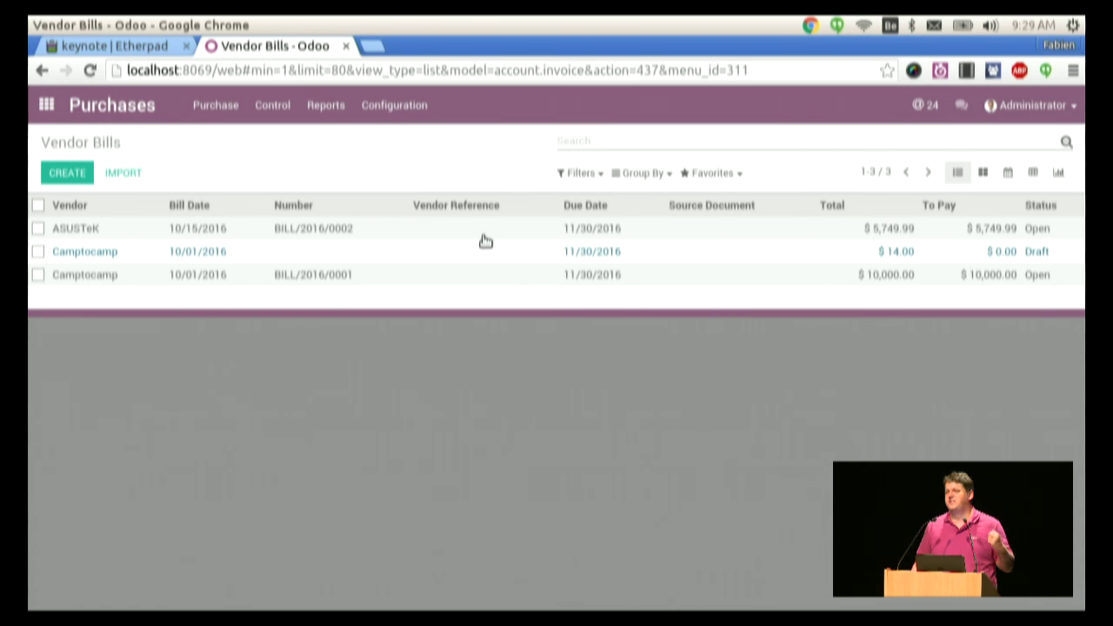
{"action": "key", "text": "alt"}
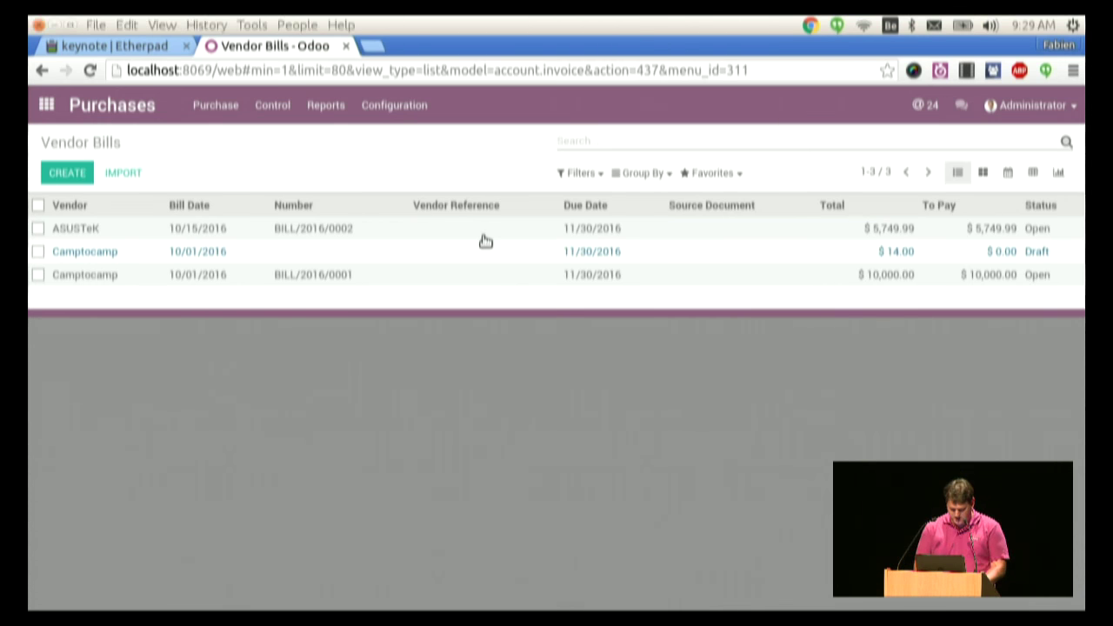
{"action": "key", "text": "alt+h"}
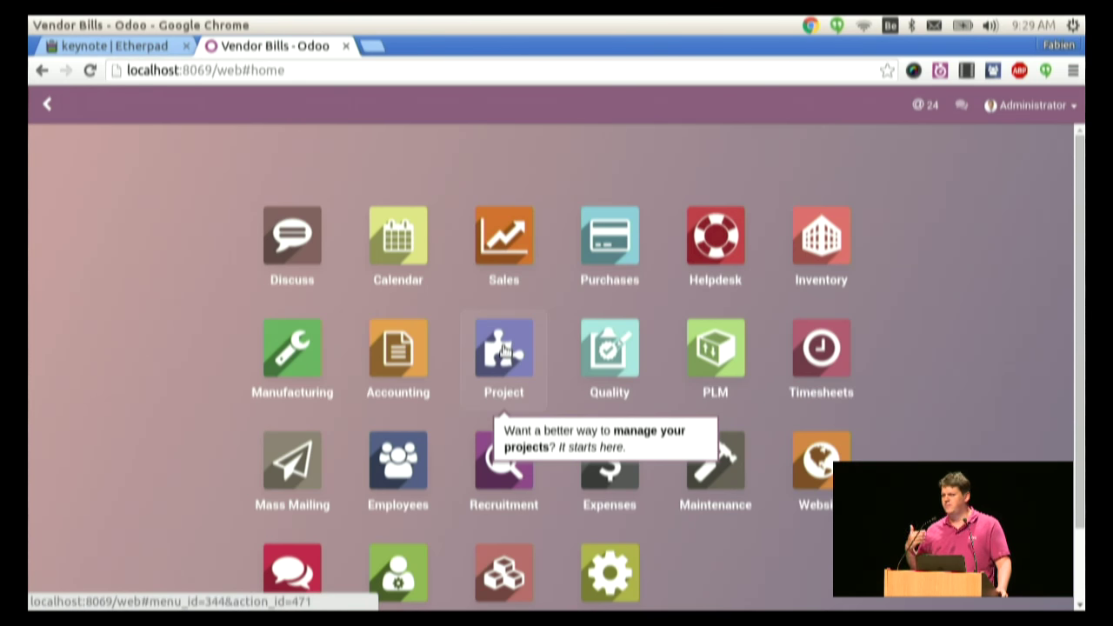
- Open Sales, go back to the app grid, and open the empty Project app
{"action": "left_click", "coordinate": [507, 239]}
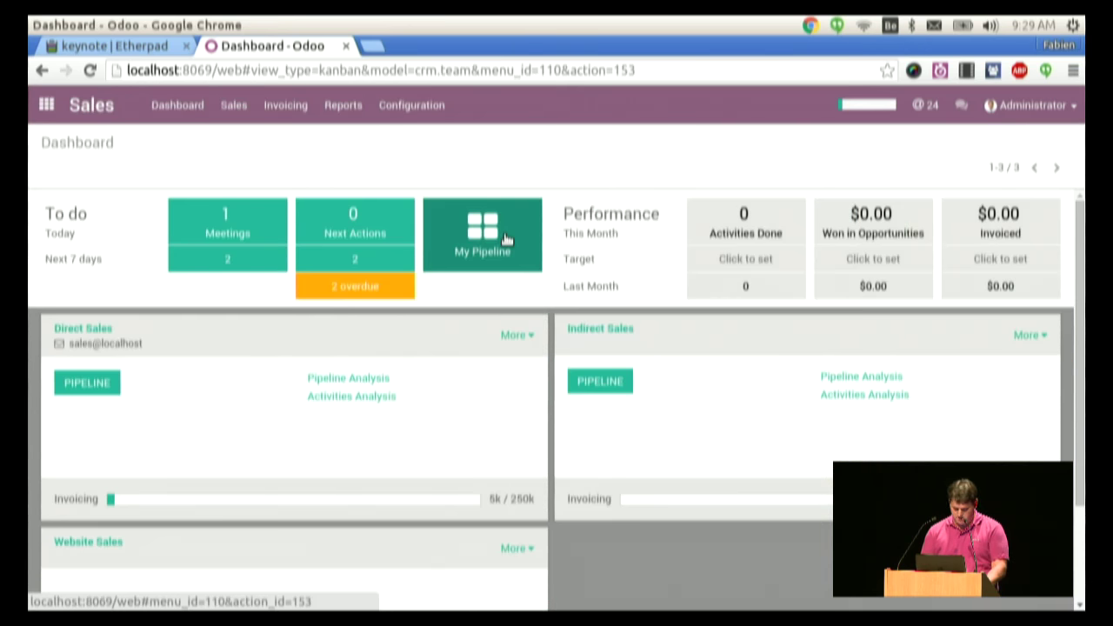
{"action": "key", "text": "alt+Left"}
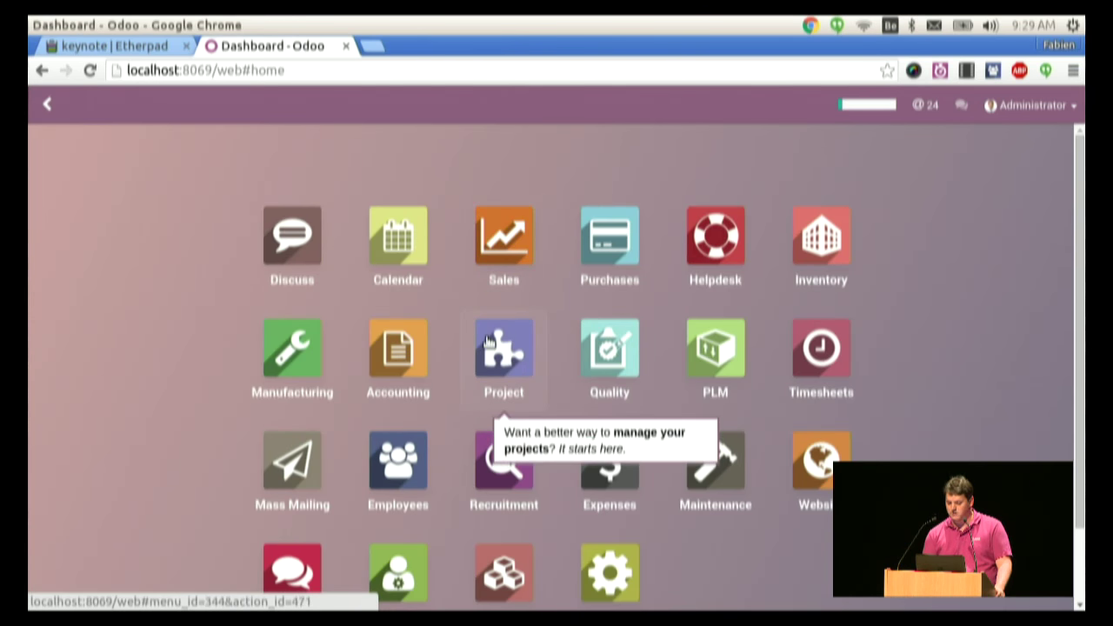
{"action": "left_click", "coordinate": [488, 341]}
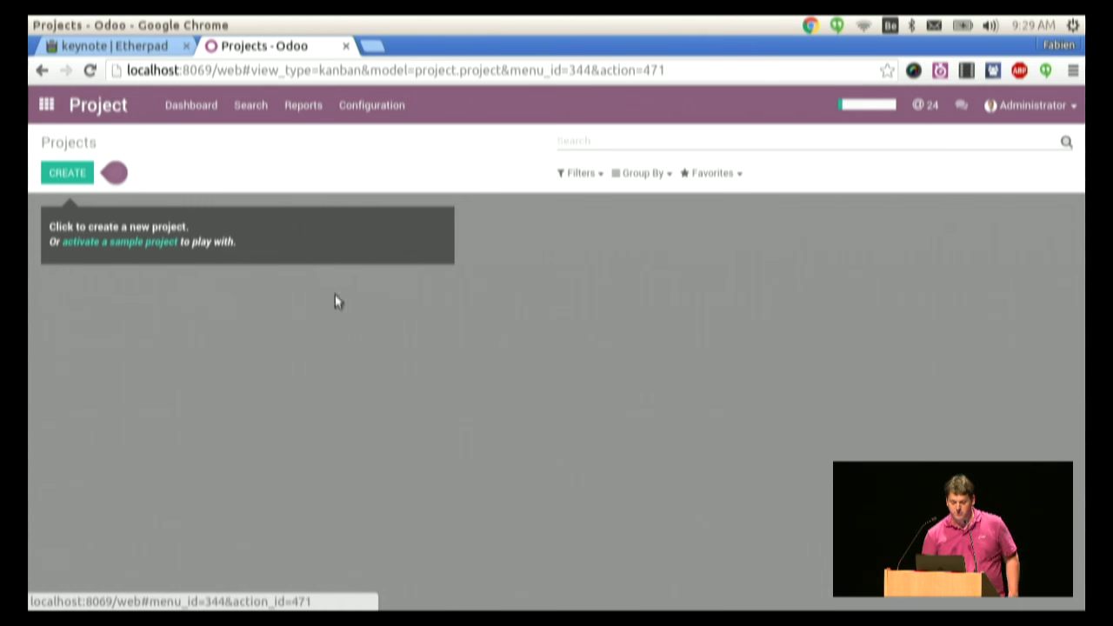
{"action": "mouse_move", "coordinate": [98, 173]}
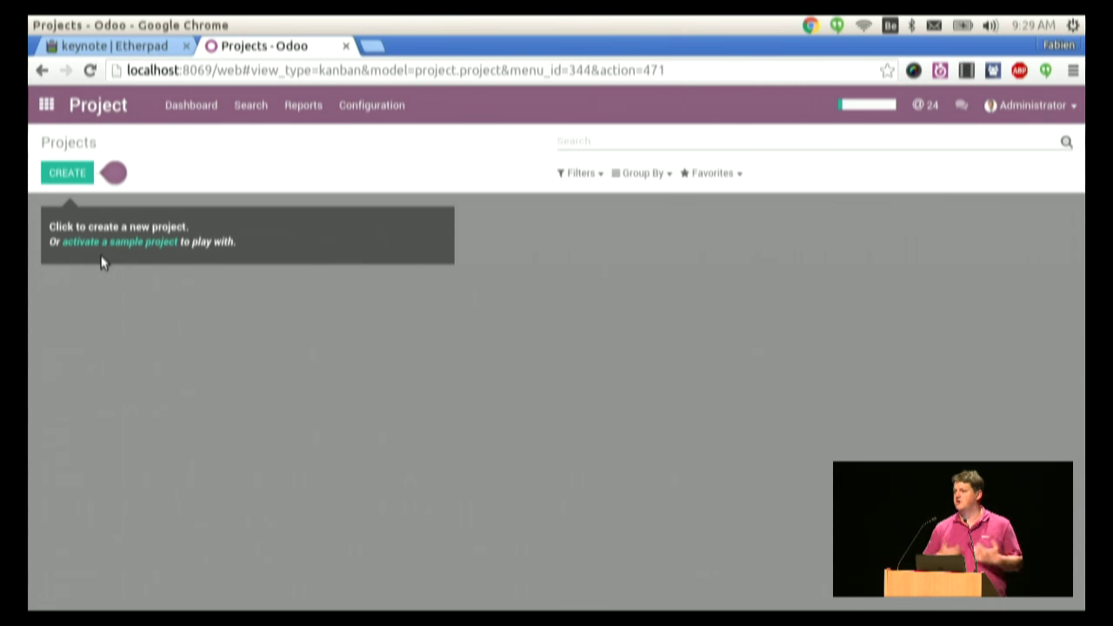
- Create the project 'Office Party' with the email alias 'party'
{"action": "left_click", "coordinate": [70, 171]}
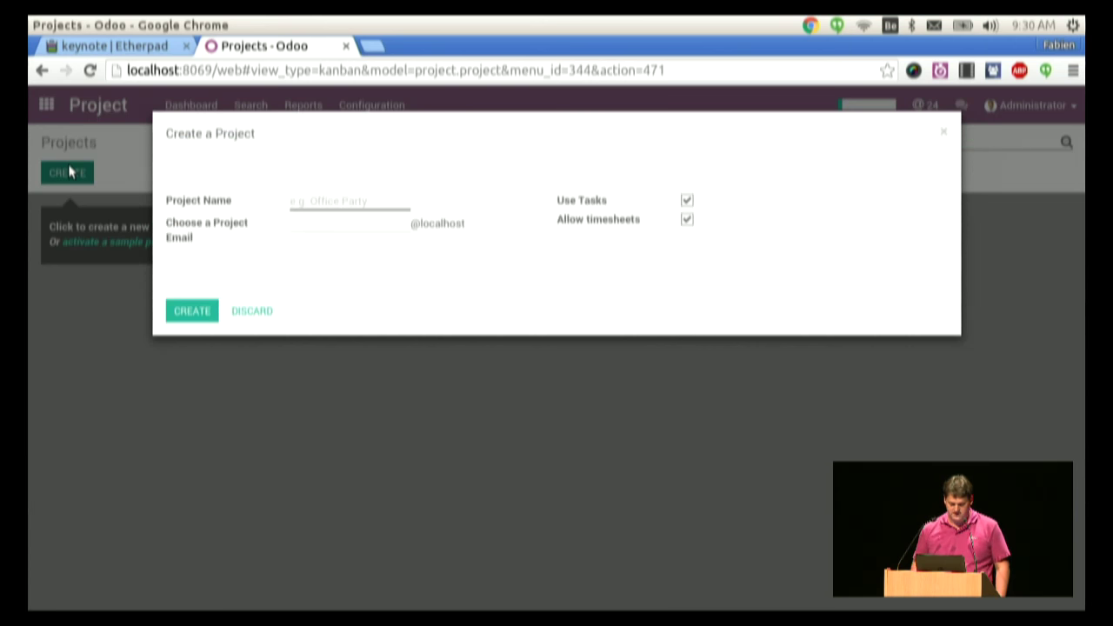
{"action": "mouse_move", "coordinate": [328, 210]}
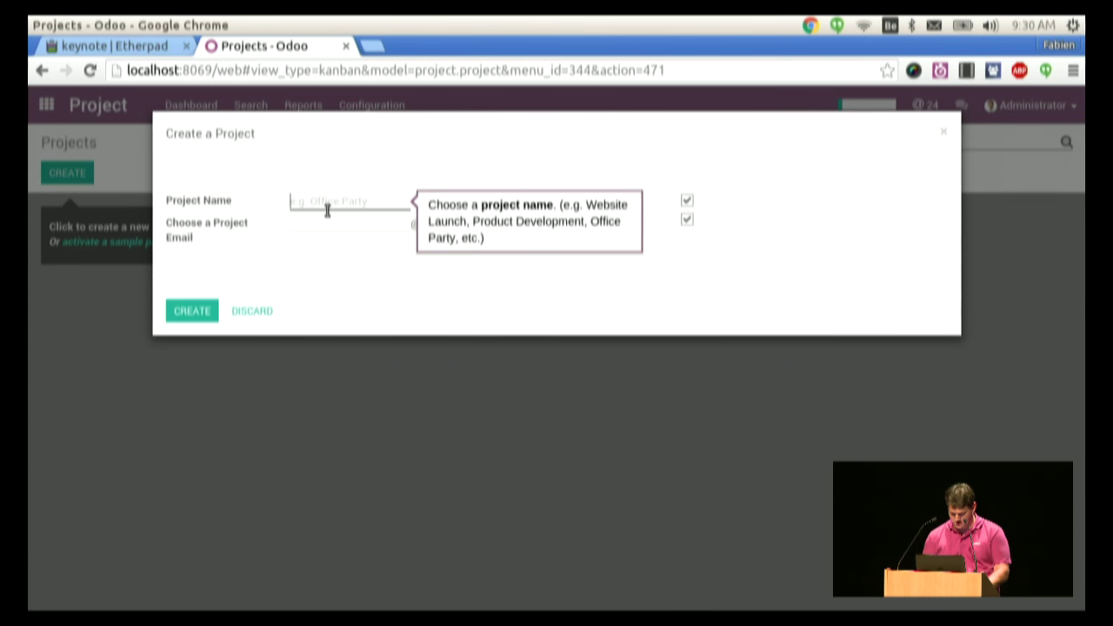
{"action": "type", "text": "Office"}
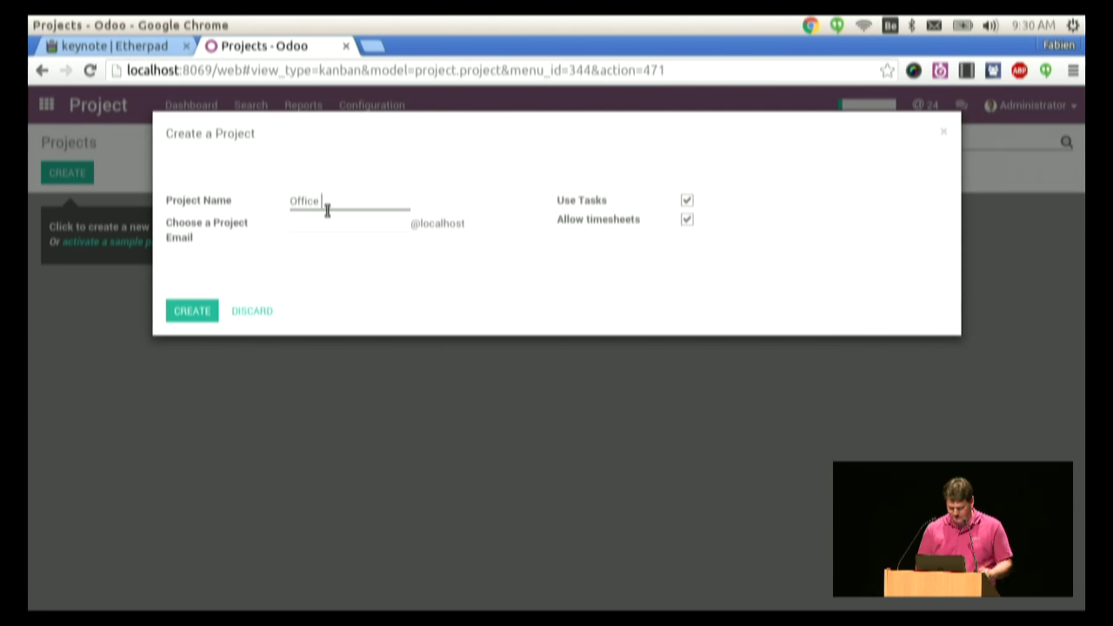
{"action": "type", "text": "Party"}
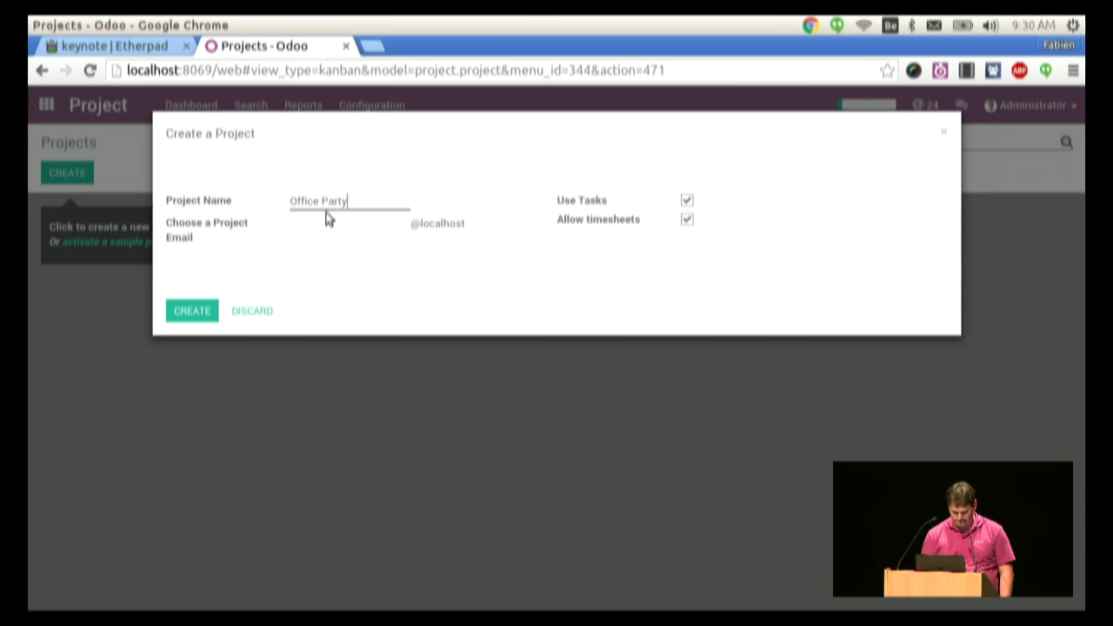
{"action": "left_click", "coordinate": [318, 220]}
{"action": "type", "text": "email"}
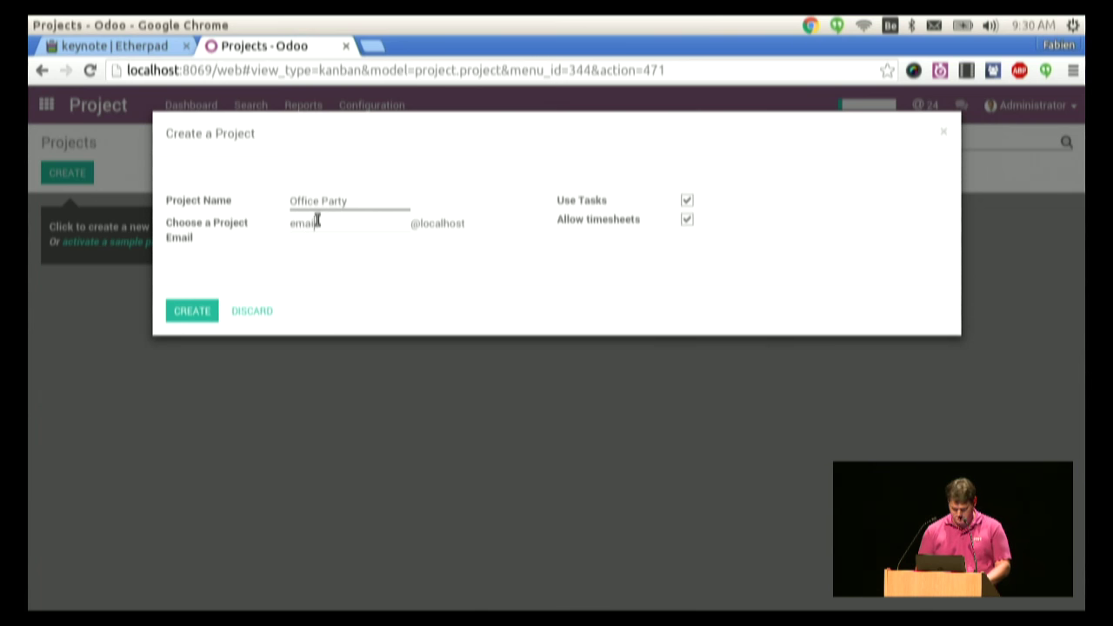
{"action": "key", "text": "BackSpace"}
{"action": "key", "text": "BackSpace"}
{"action": "key", "text": "BackSpace"}
{"action": "key", "text": "BackSpace"}
{"action": "key", "text": "BackSpace"}
{"action": "type", "text": "party"}
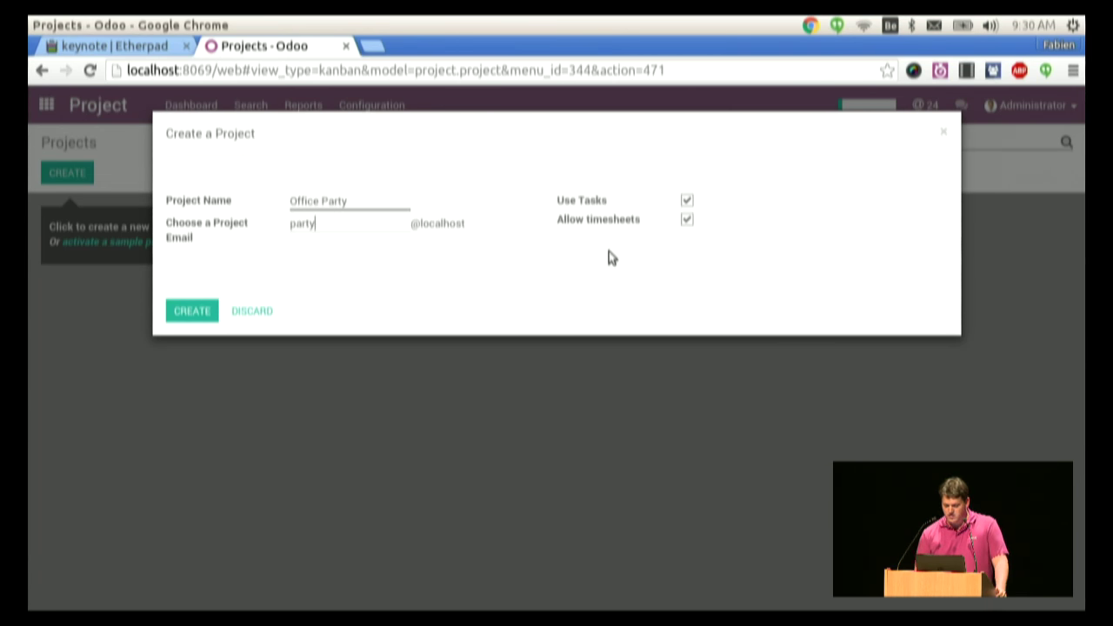
{"action": "left_click", "coordinate": [187, 311]}
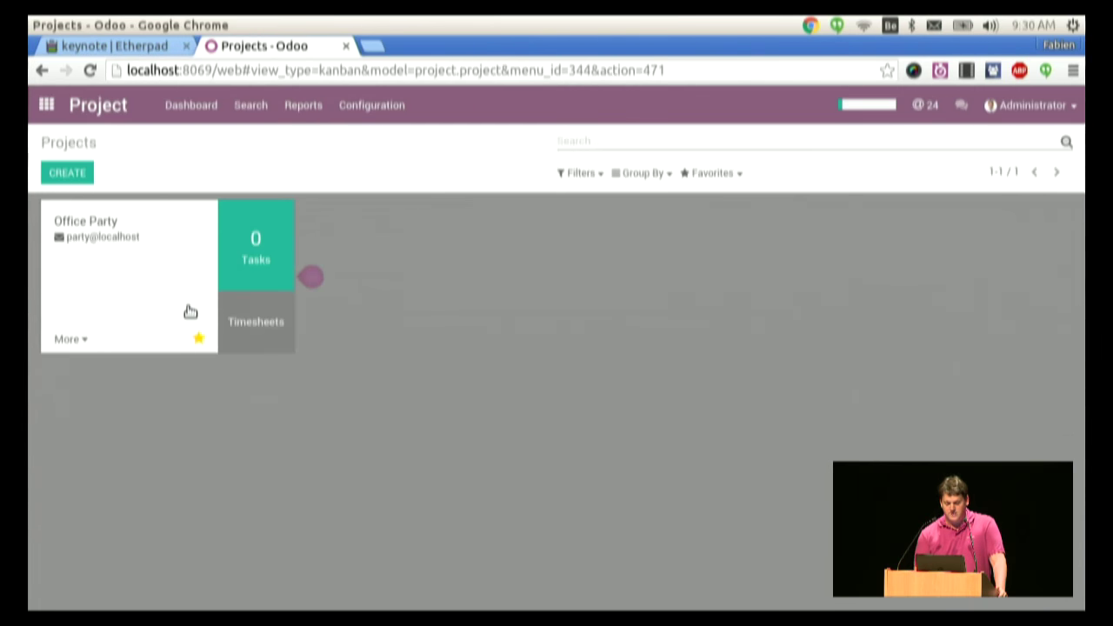
- Open Office Party's tasks and add the stage columns Plan, Order Vendors and Done
{"action": "mouse_move", "coordinate": [280, 285]}
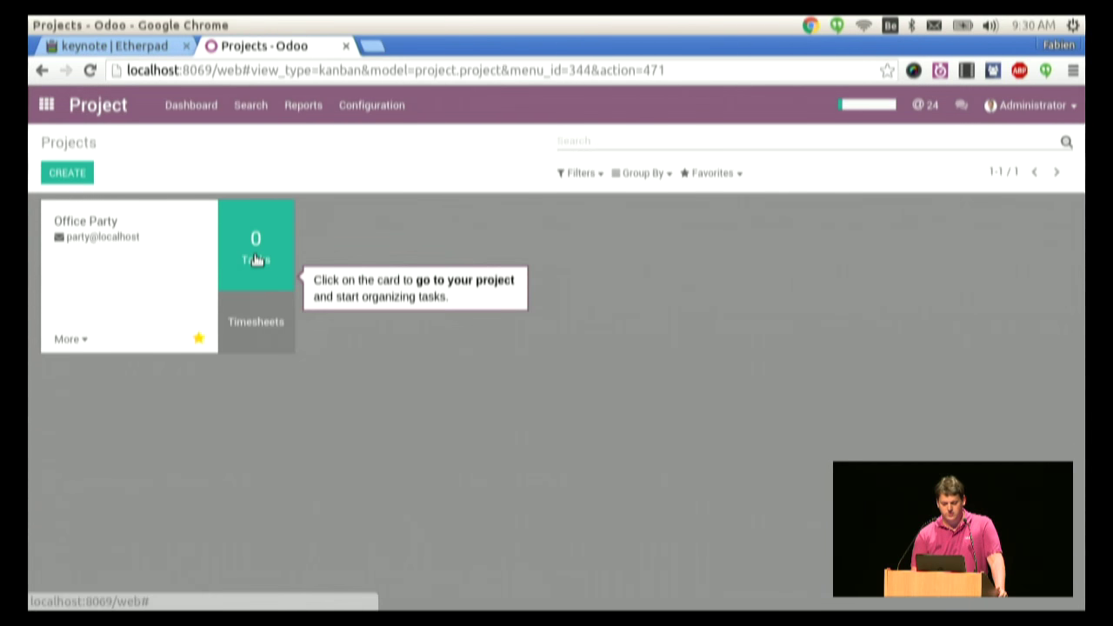
{"action": "left_click", "coordinate": [256, 261]}
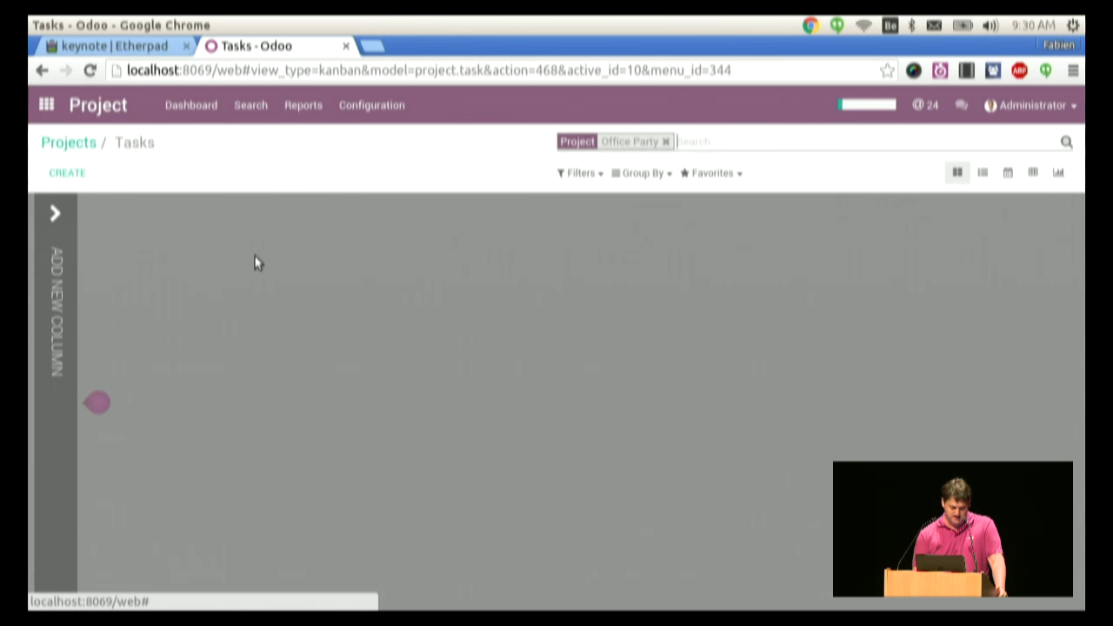
{"action": "left_click", "coordinate": [52, 350]}
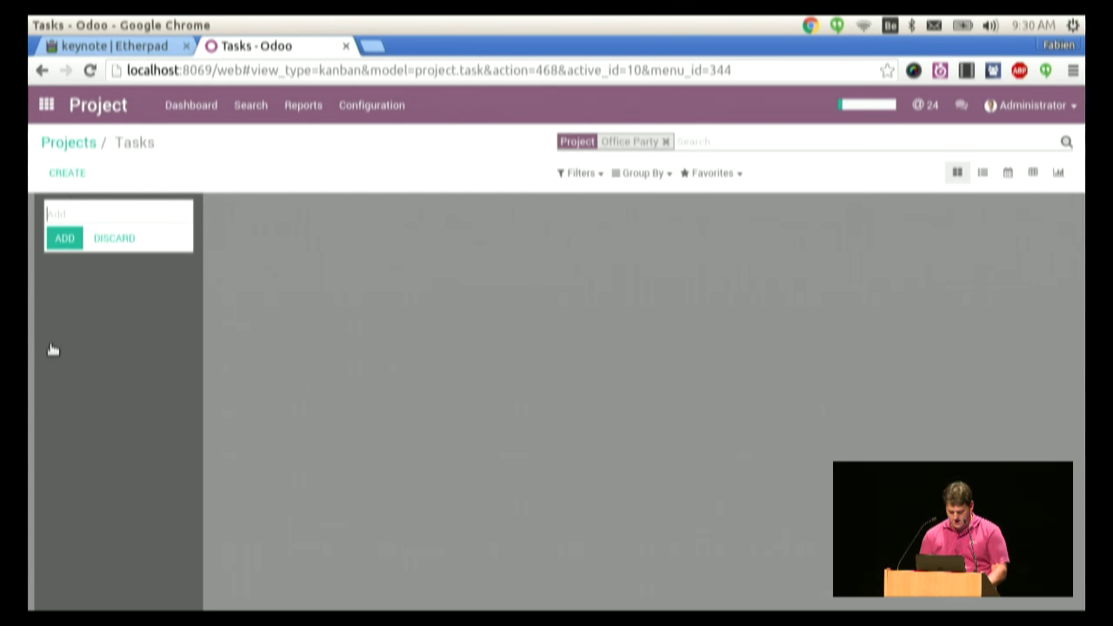
{"action": "type", "text": "Plan"}
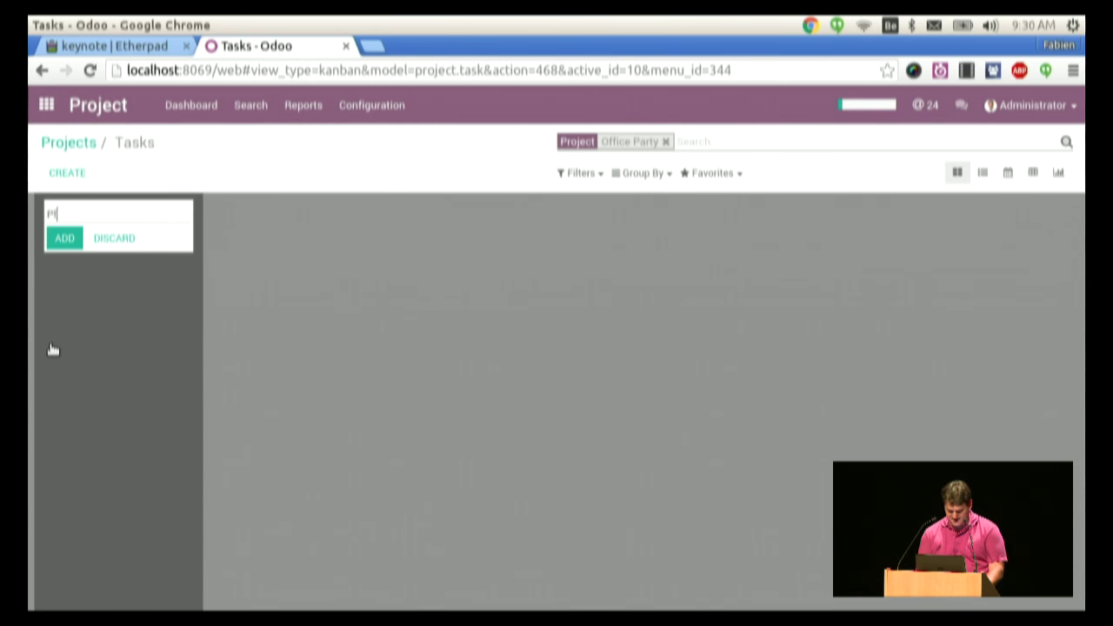
{"action": "key", "text": "Return"}
{"action": "type", "text": "Order Vendors"}
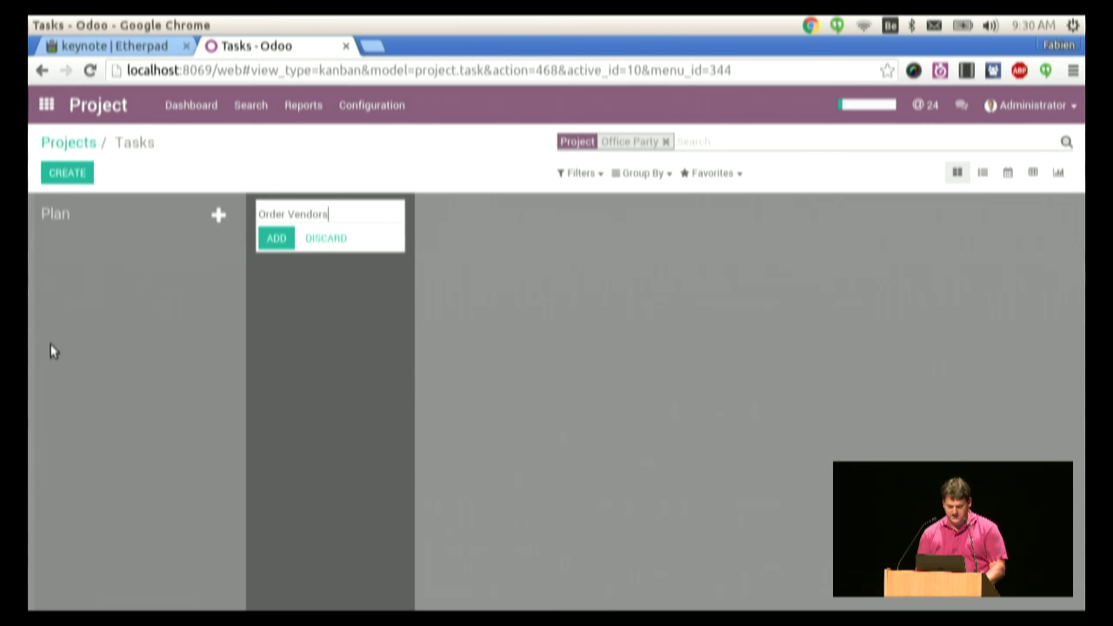
{"action": "key", "text": "Return"}
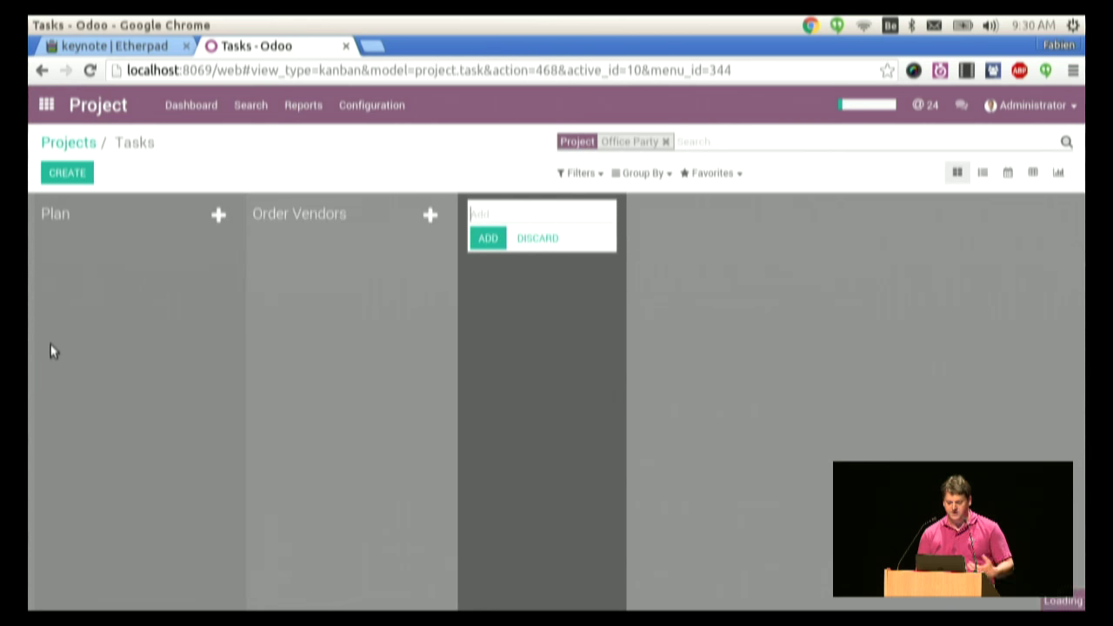
{"action": "type", "text": "One"}
{"action": "key", "text": "BackSpace"}
{"action": "key", "text": "BackSpace"}
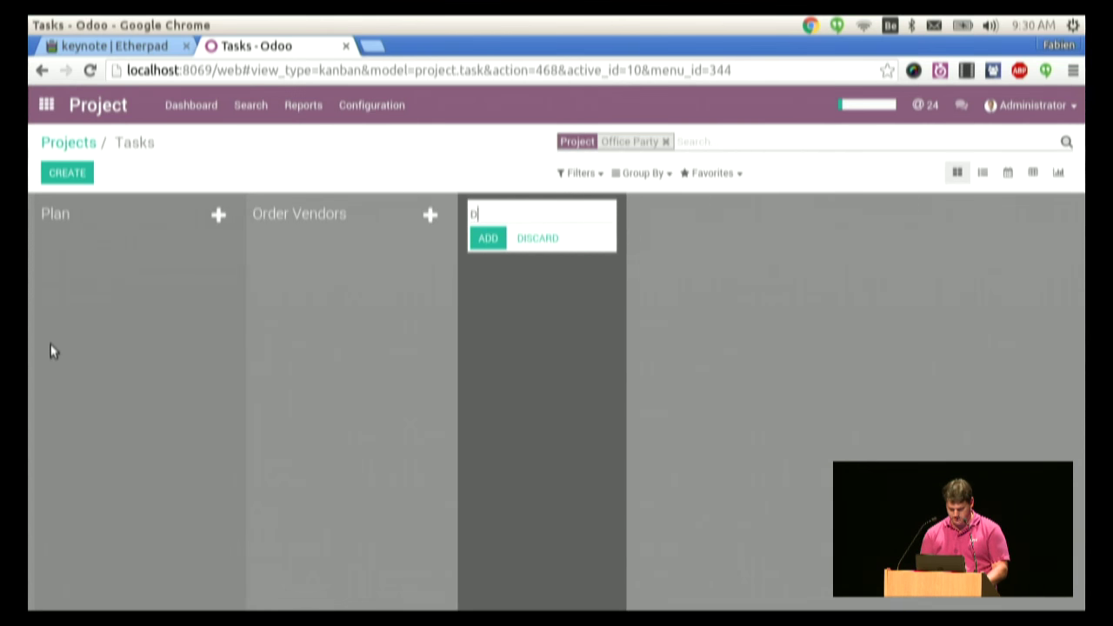
{"action": "type", "text": "one"}
{"action": "key", "text": "Return"}
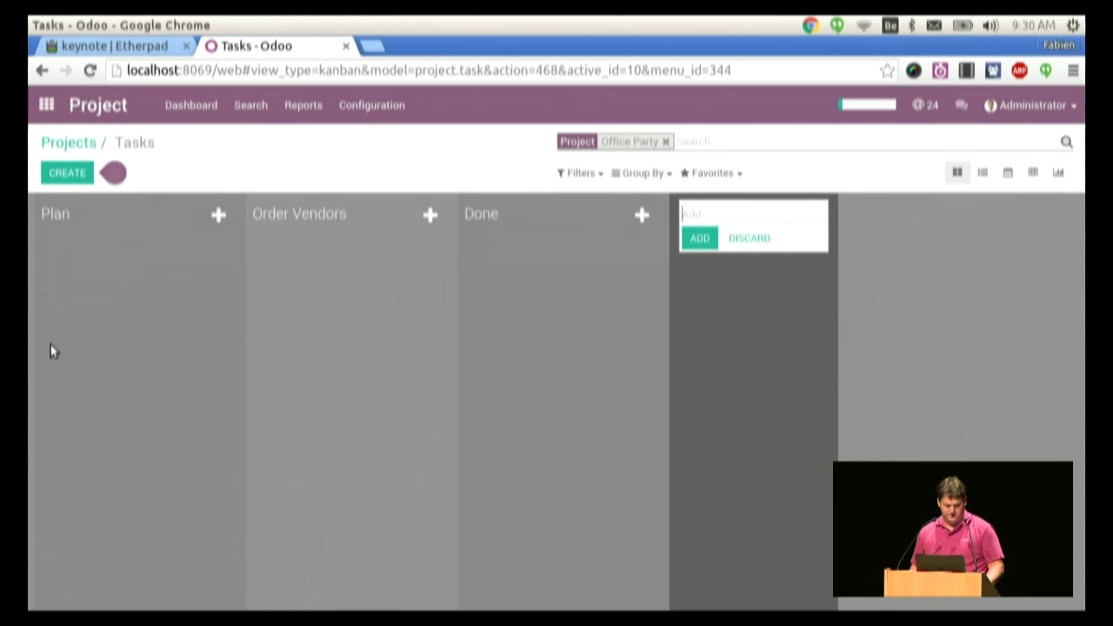
{"action": "key", "text": "Escape"}
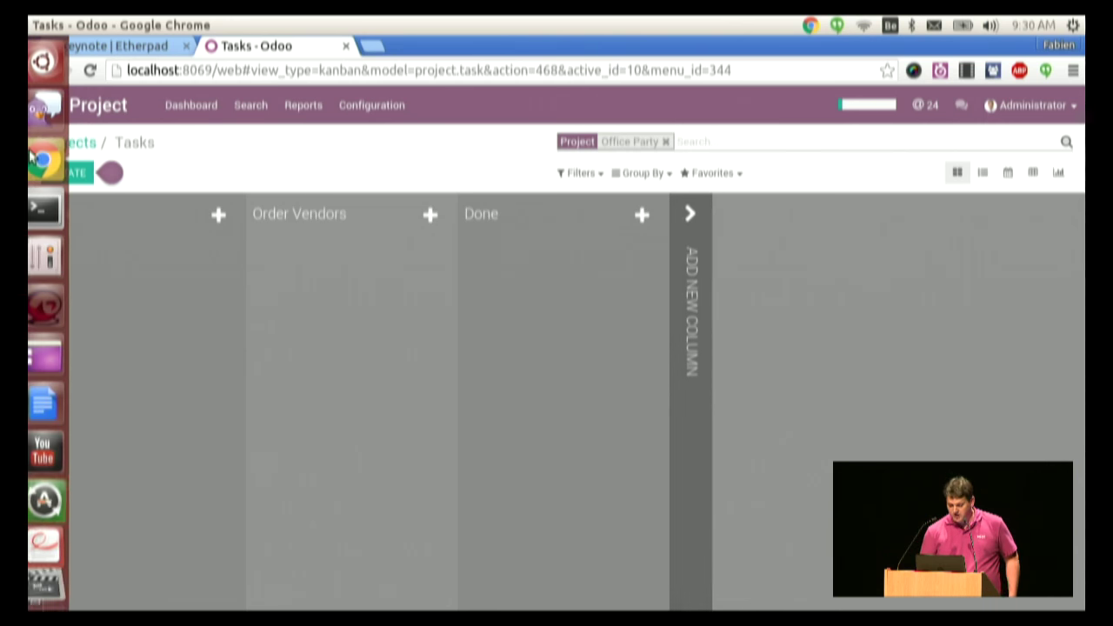
- Add the tasks 'Odoo Experience' and 'Odoo Roadshow' to the Plan column
{"action": "left_click", "coordinate": [83, 173]}
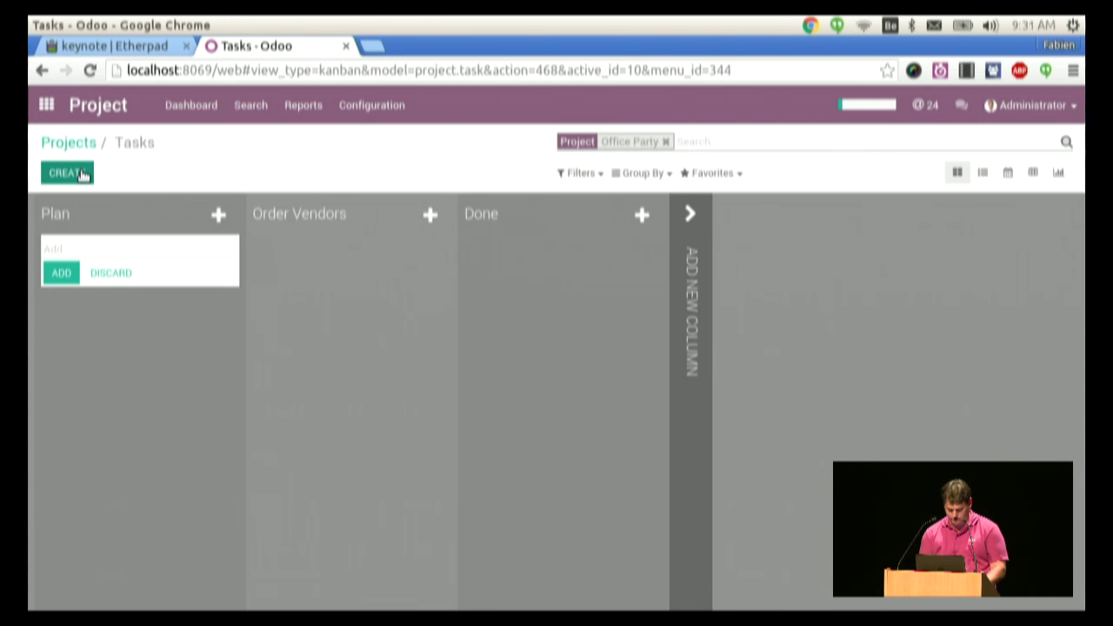
{"action": "type", "text": "Odoo Experience"}
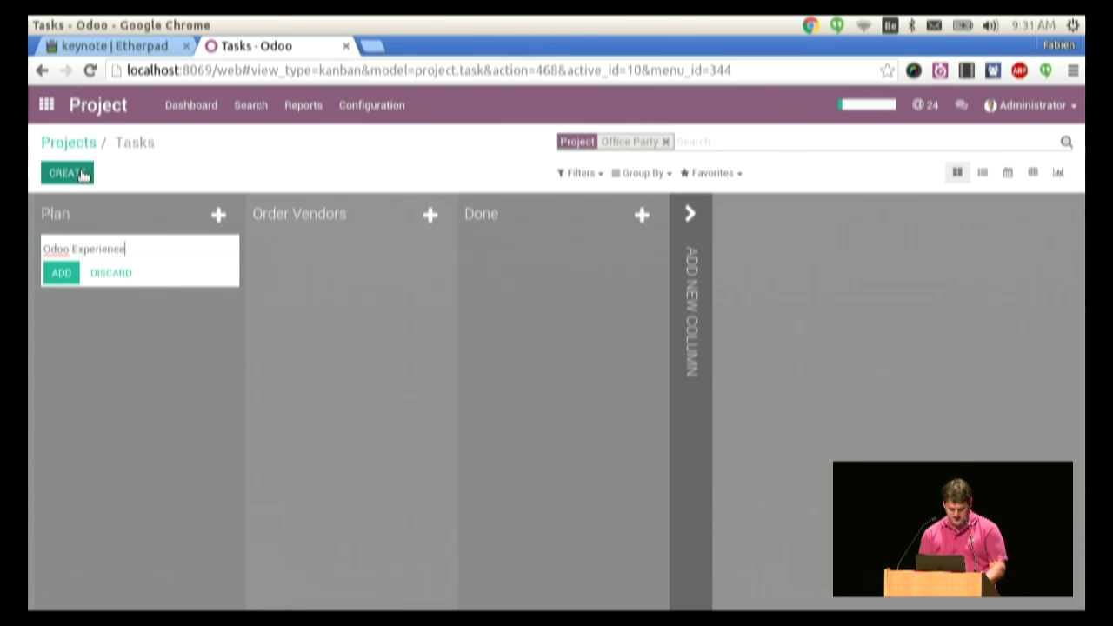
{"action": "key", "text": "Return"}
{"action": "type", "text": "Odoo Roadshow"}
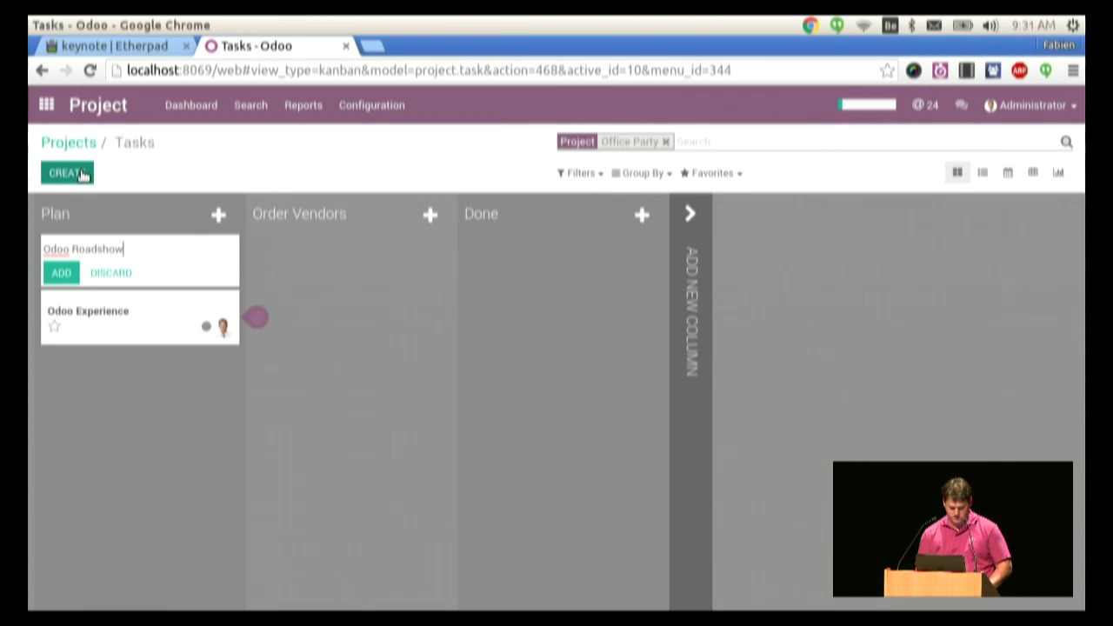
{"action": "key", "text": "Return"}
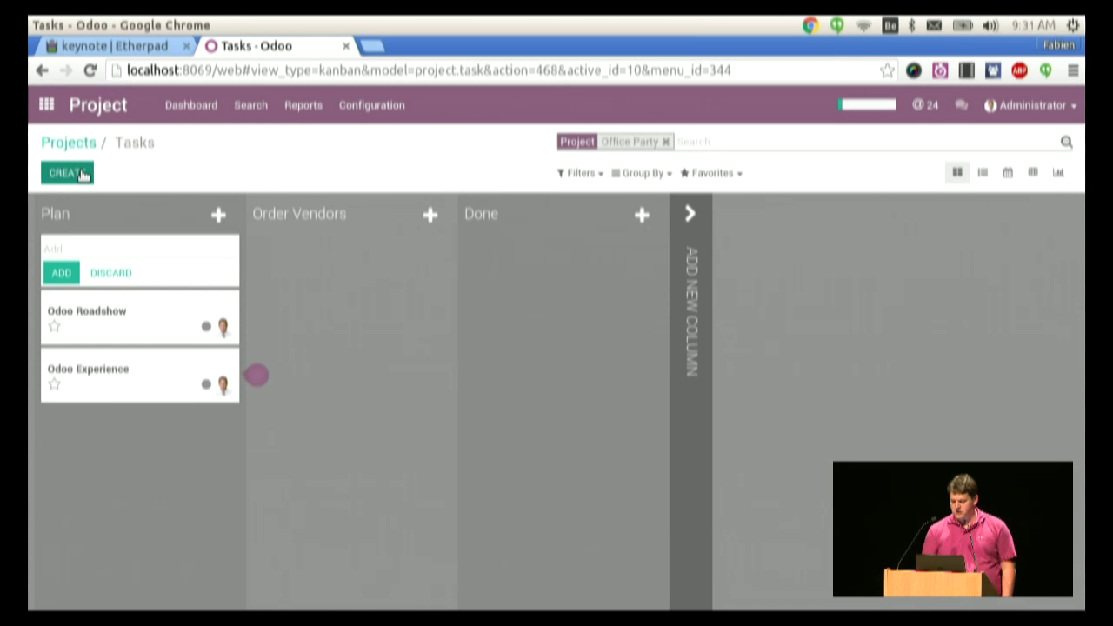
- Move Odoo Experience to Order Vendors, star Odoo Roadshow, and return to the app grid
{"action": "mouse_move", "coordinate": [107, 370]}
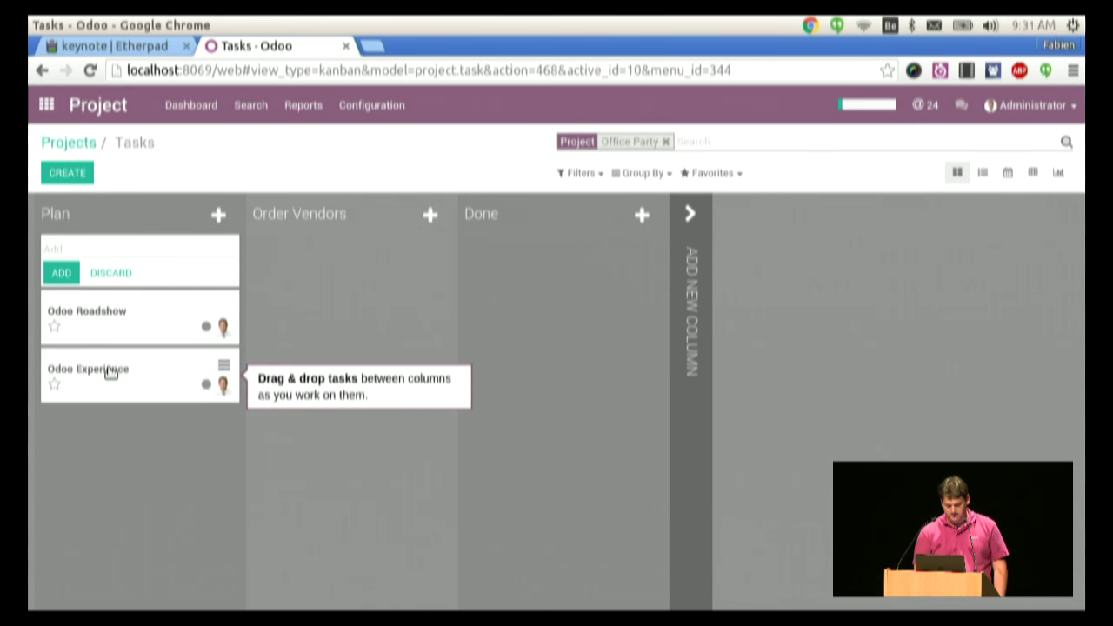
{"action": "left_click_drag", "start_coordinate": [111, 372], "coordinate": [421, 318]}
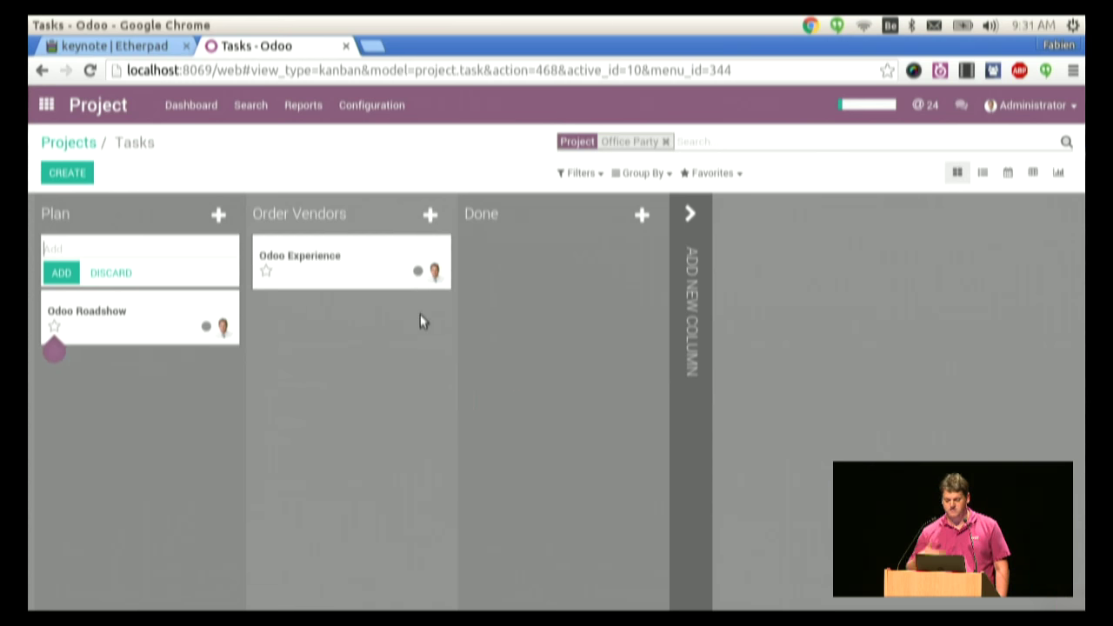
{"action": "left_click", "coordinate": [54, 331]}
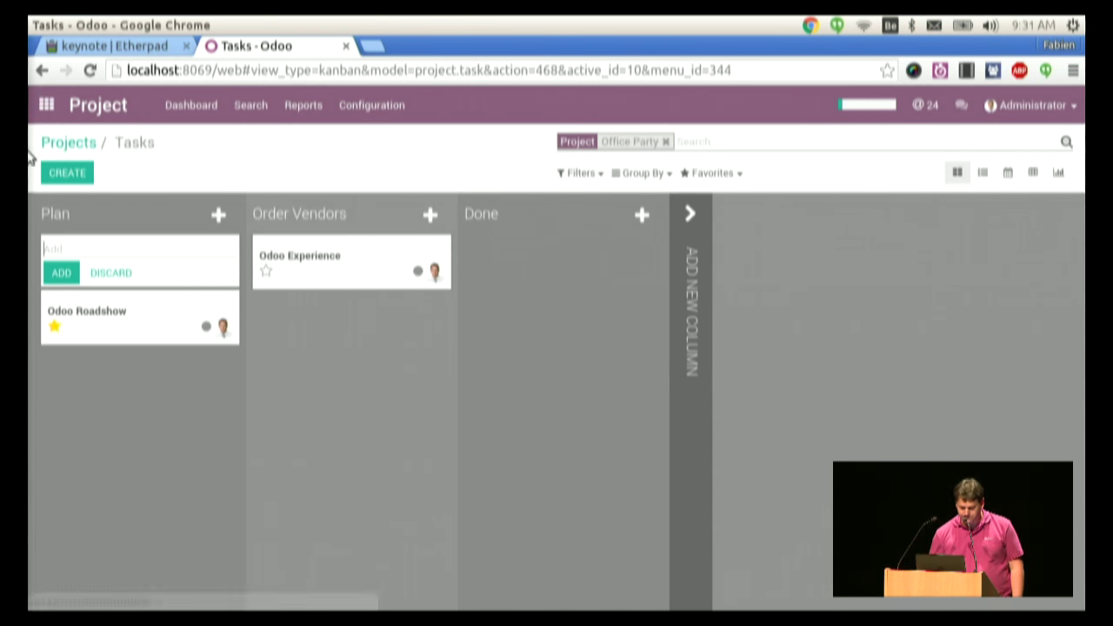
{"action": "left_click", "coordinate": [62, 146]}
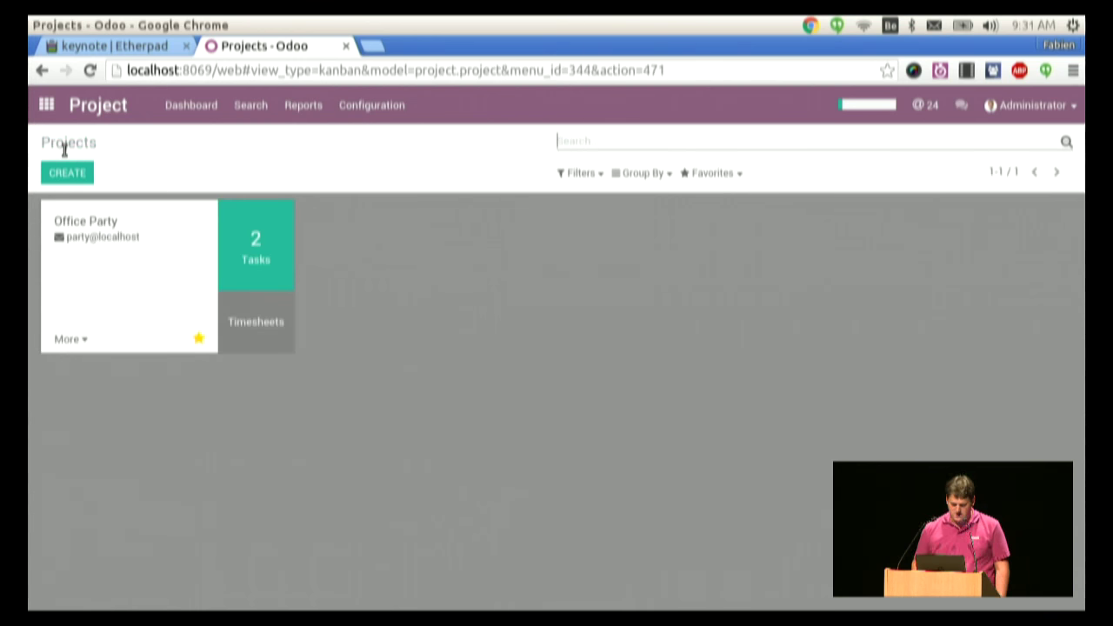
{"action": "left_click", "coordinate": [47, 105]}
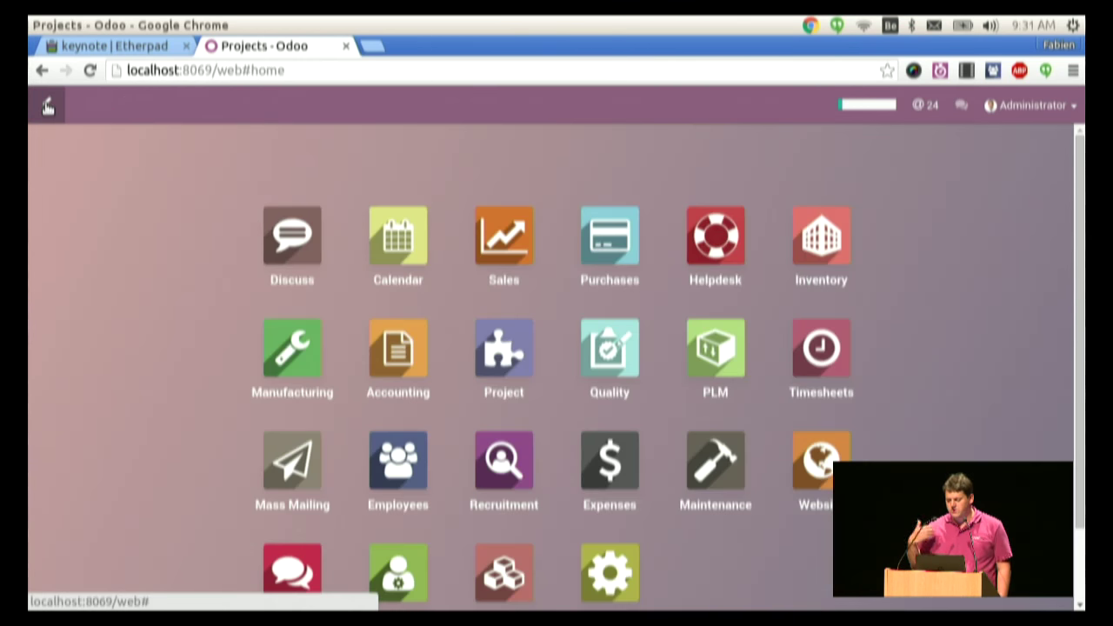
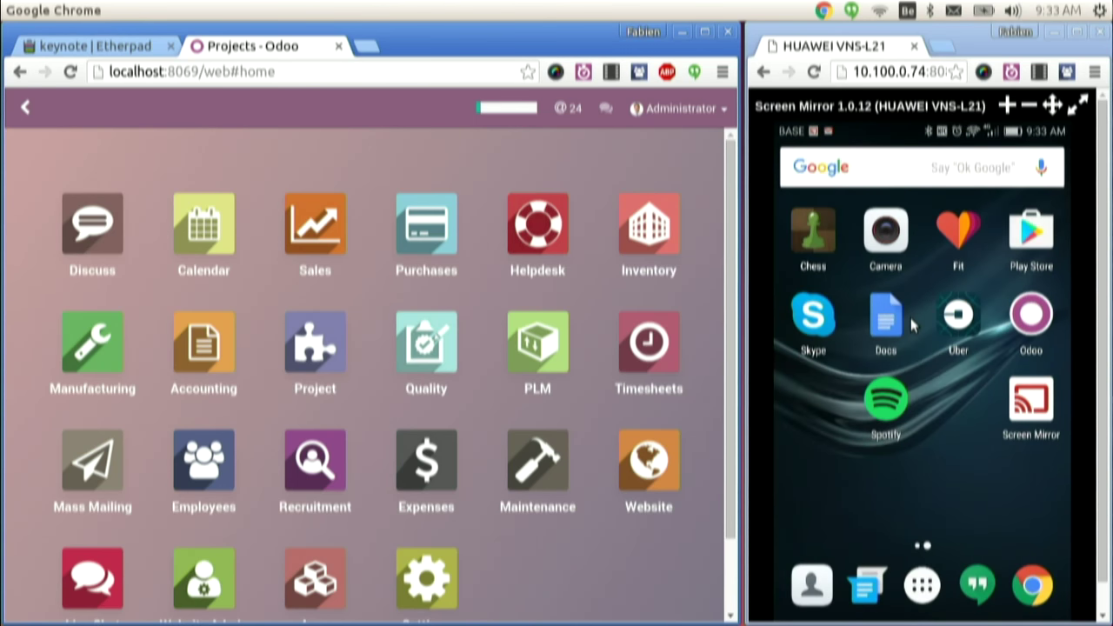
- Start a new chat with Demo User and send 'hey how are you?'
{"action": "left_click", "coordinate": [606, 110]}
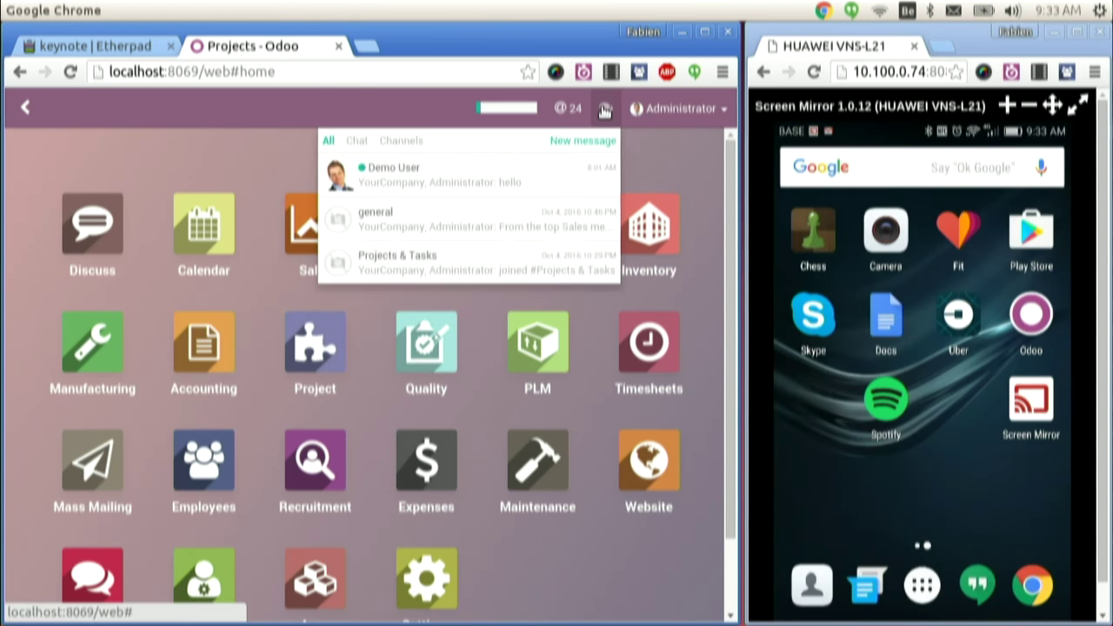
{"action": "left_click", "coordinate": [563, 141]}
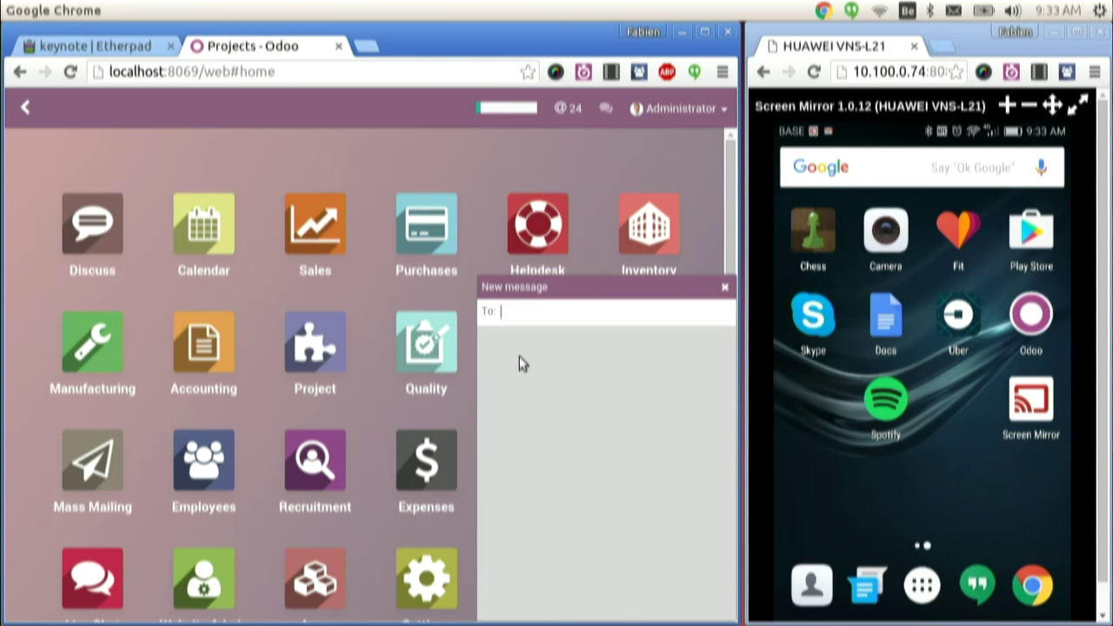
{"action": "type", "text": "demo"}
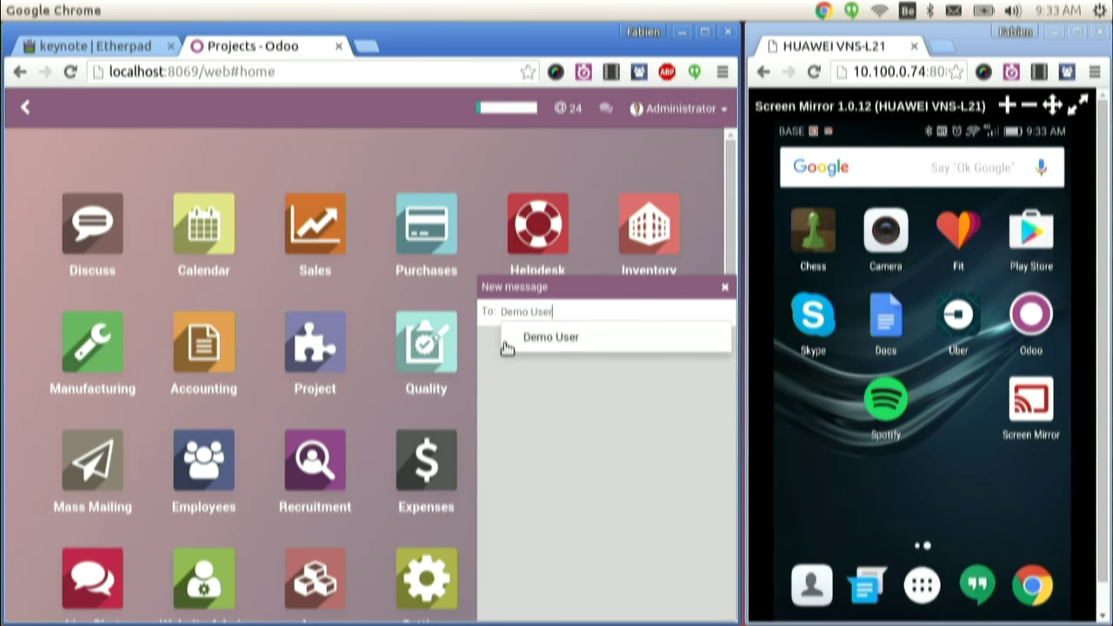
{"action": "key", "text": "Return"}
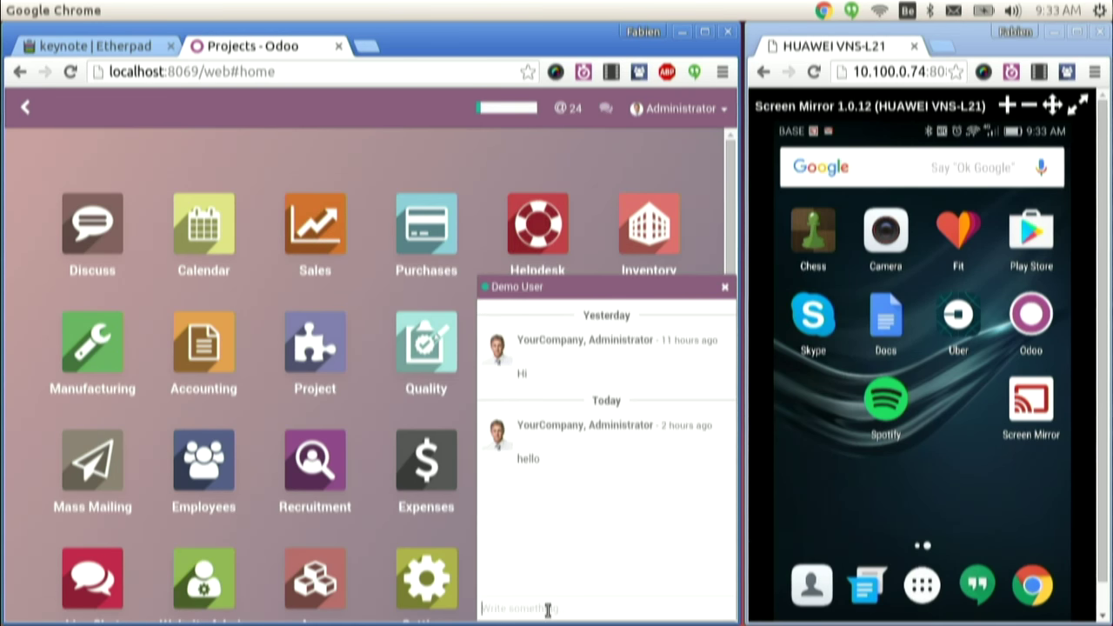
{"action": "type", "text": "hey how are you"}
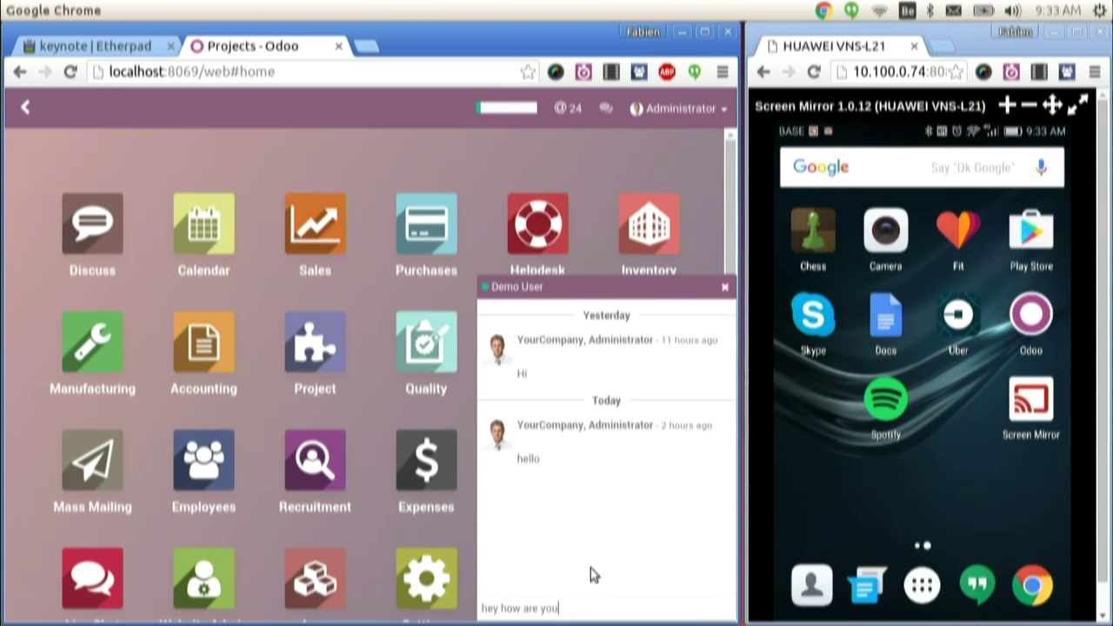
{"action": "type", "text": "?"}
{"action": "key", "text": "Return"}
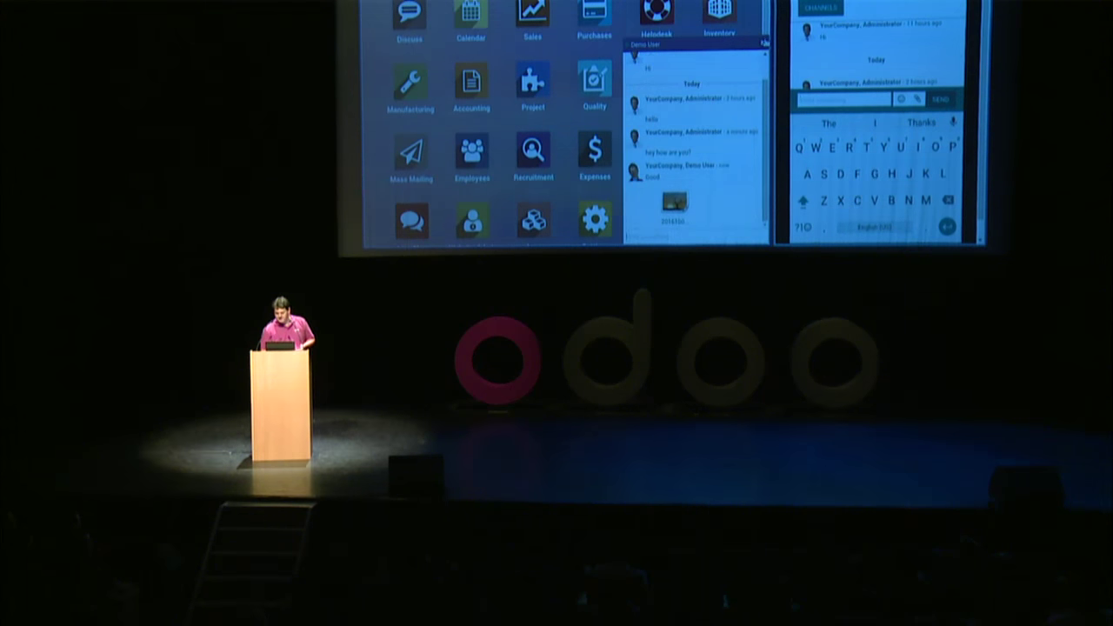
- Close the Demo User chat window and switch to the Sales app dashboard
{"action": "left_click", "coordinate": [657, 44]}
{"action": "left_click", "coordinate": [532, 15]}
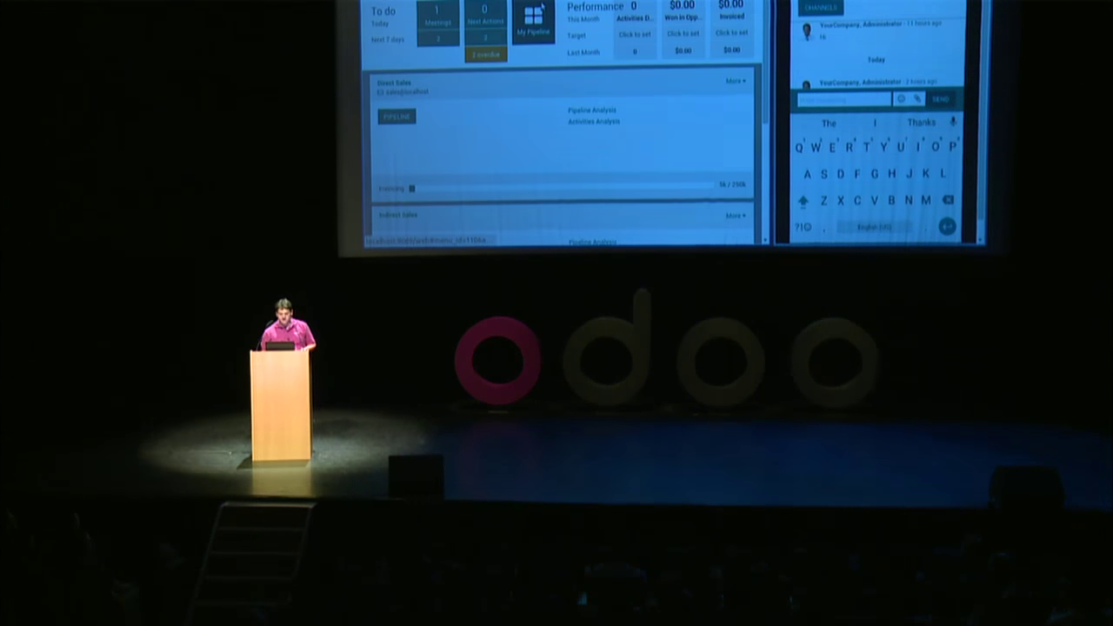
{"action": "left_click", "coordinate": [533, 22]}
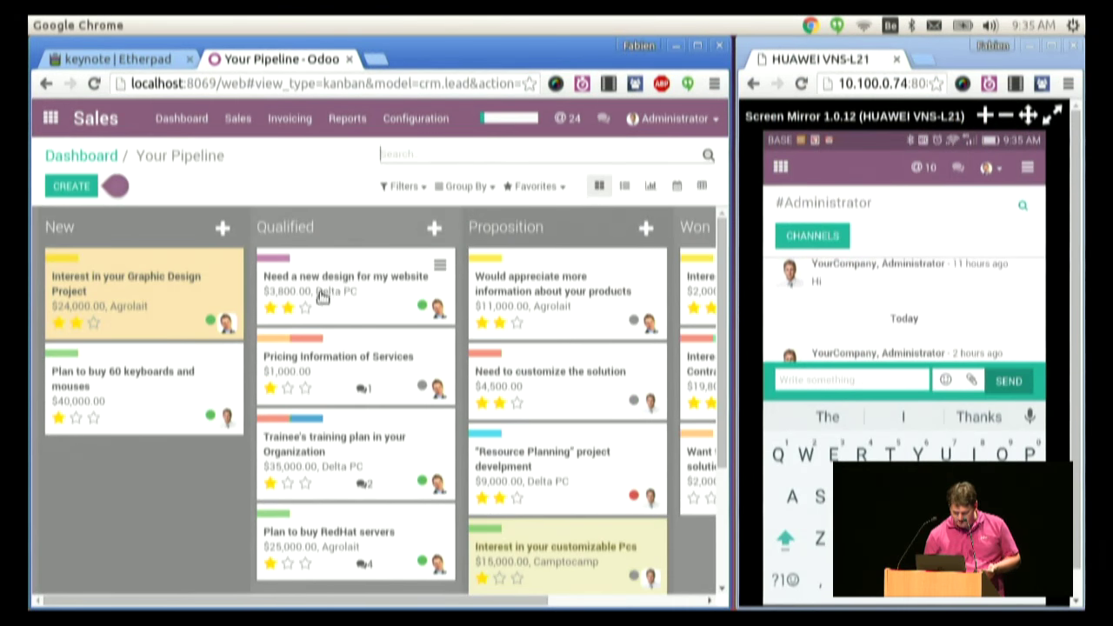
{"action": "left_click", "coordinate": [351, 303]}
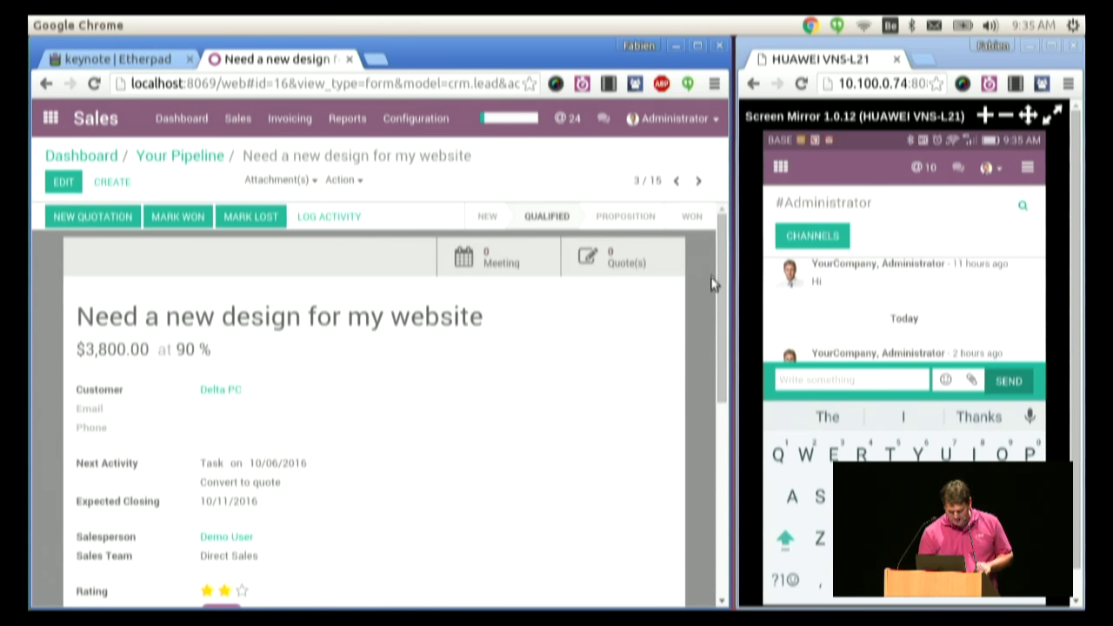
{"action": "left_click_drag", "start_coordinate": [715, 290], "coordinate": [693, 460]}
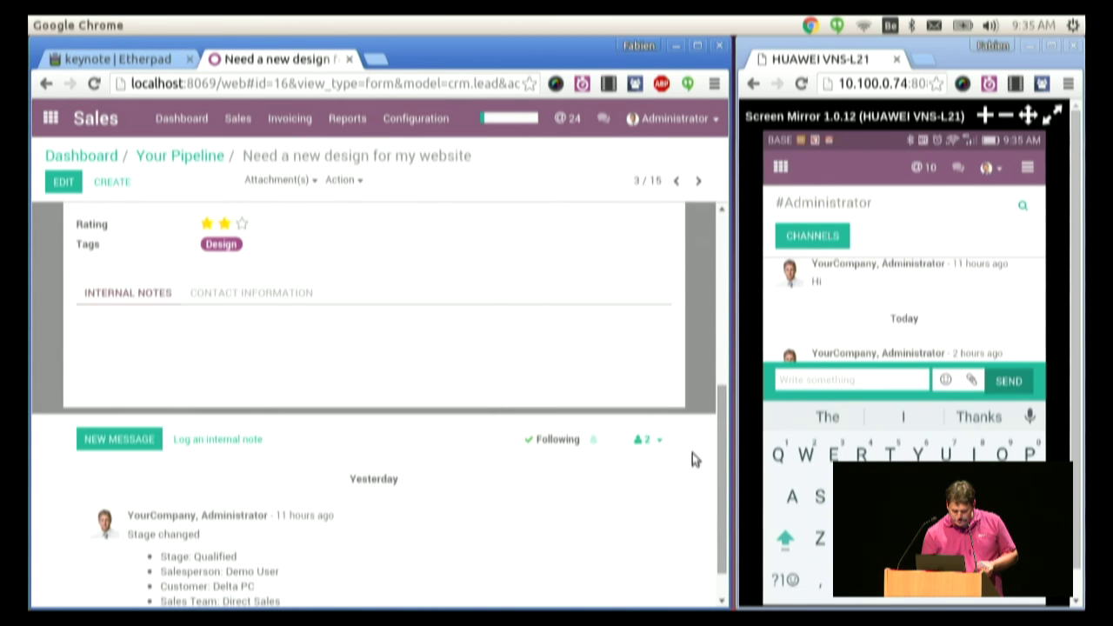
{"action": "left_click", "coordinate": [110, 442]}
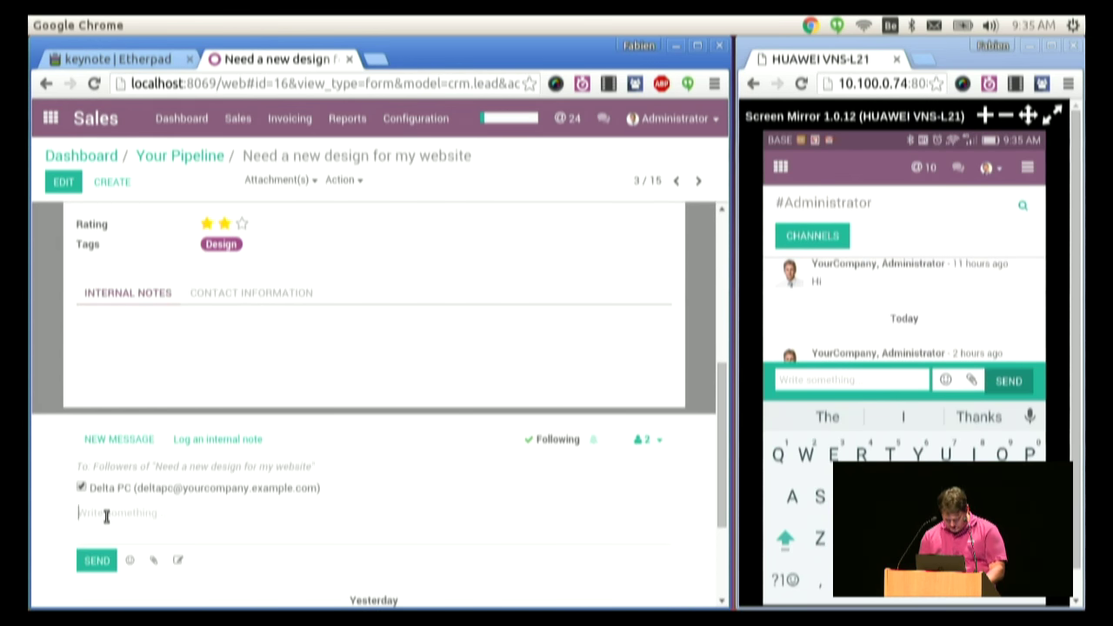
{"action": "type", "text": "Here"}
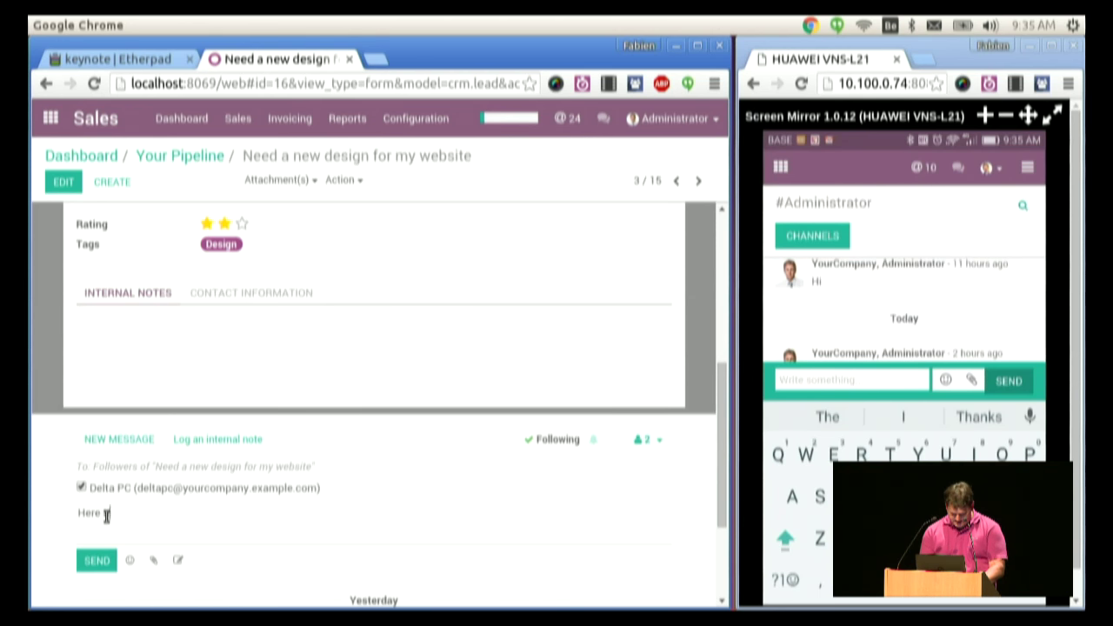
{"action": "type", "text": " are the price"}
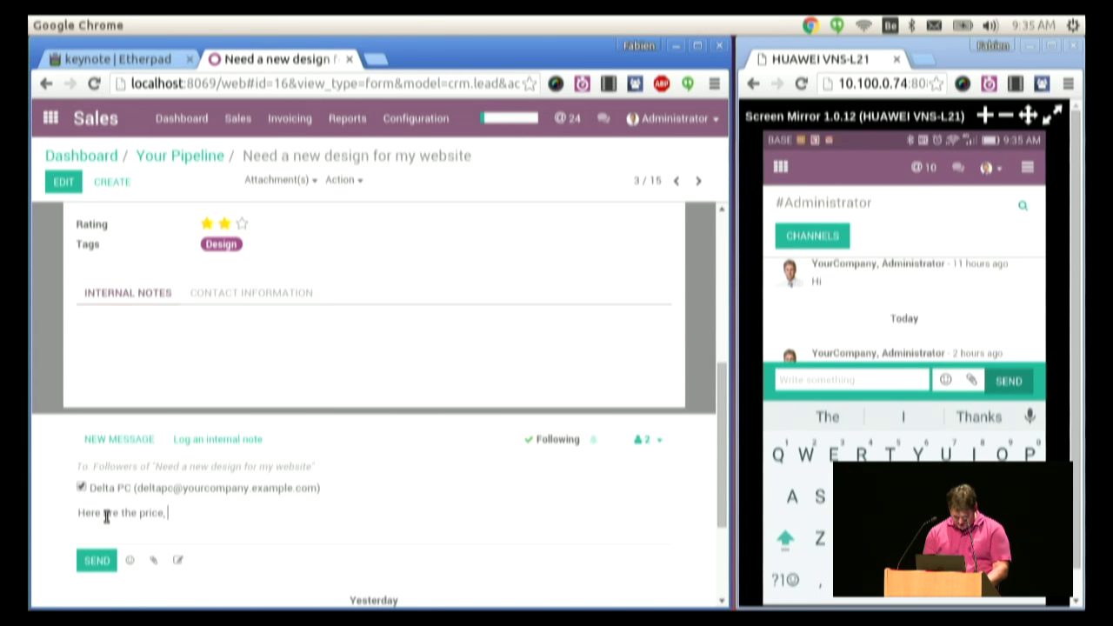
{"action": "type", "text": ", @demo"}
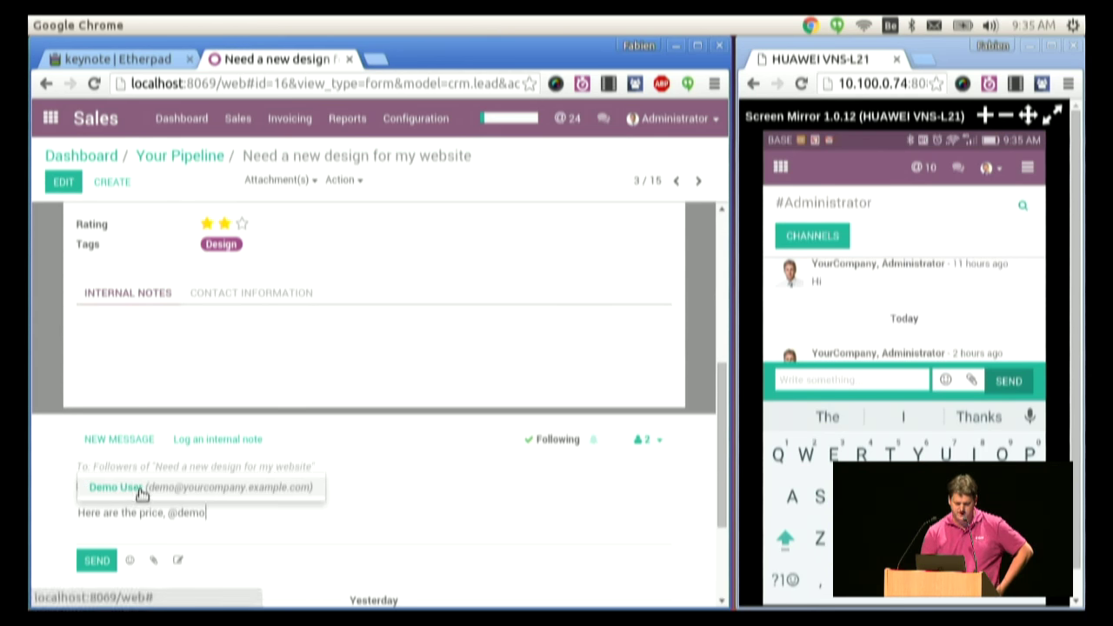
{"action": "left_click", "coordinate": [140, 489]}
{"action": "type", "text": "can you check it?"}
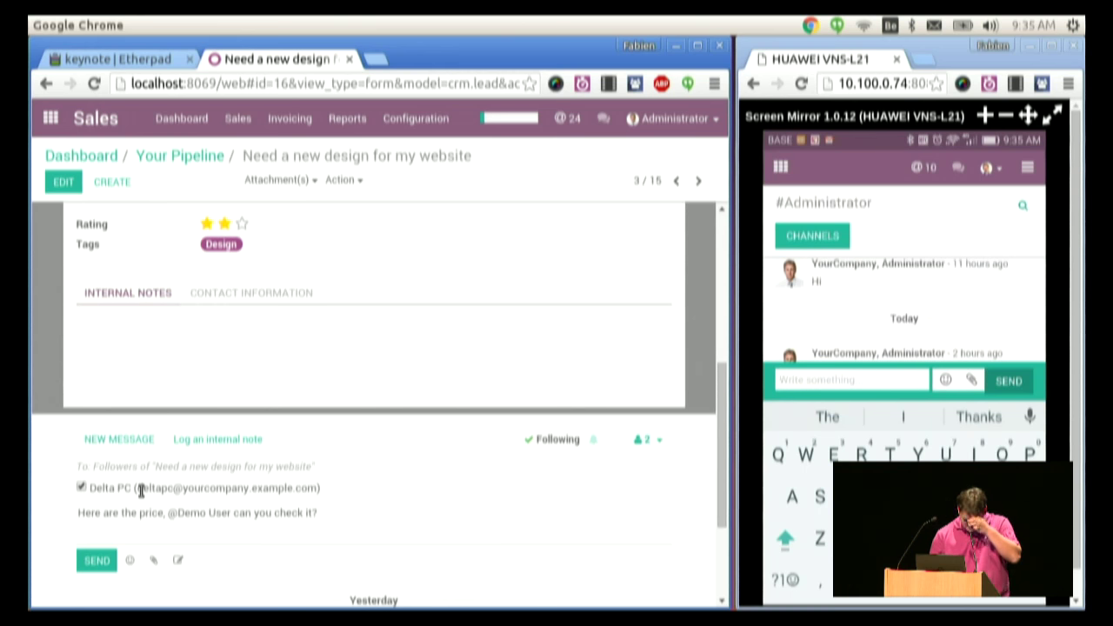
{"action": "left_click", "coordinate": [99, 560]}
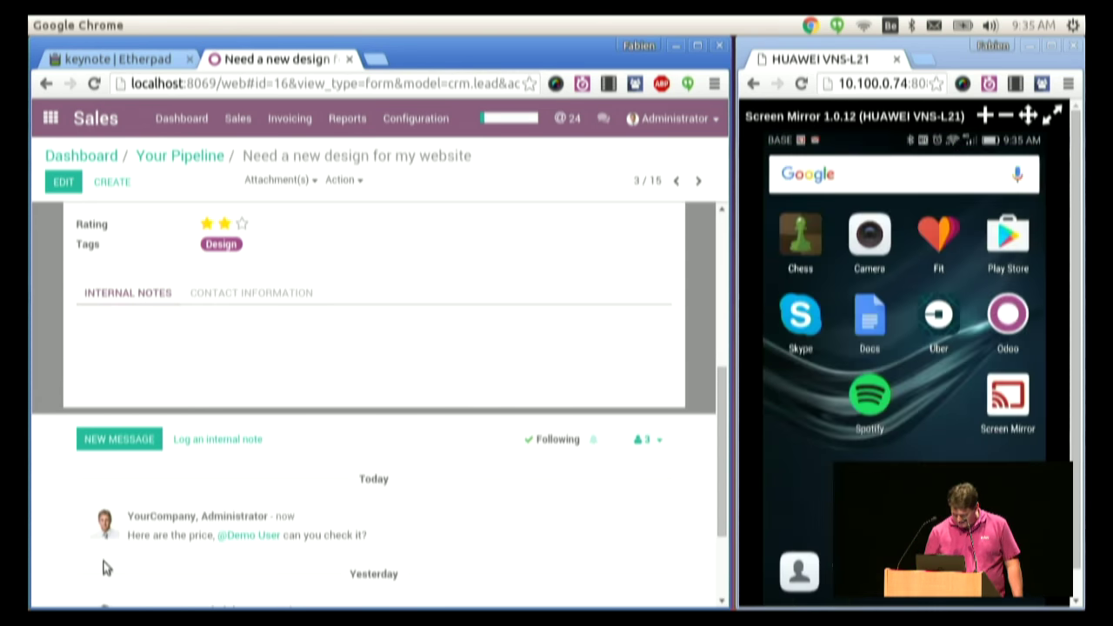
{"action": "left_click", "coordinate": [119, 441]}
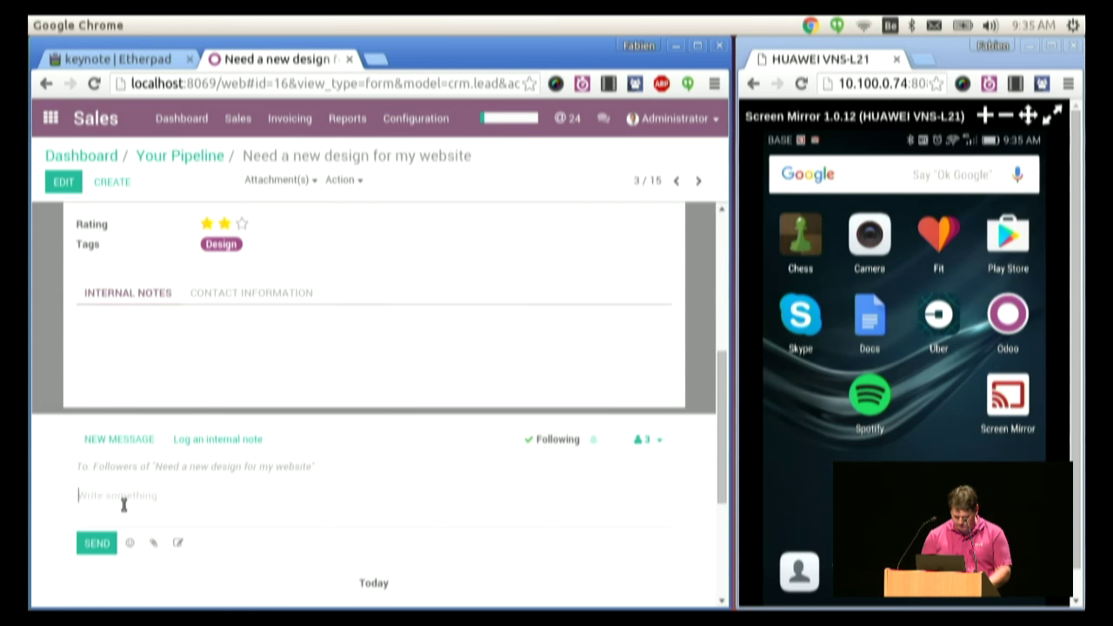
{"action": "type", "text": "@demo"}
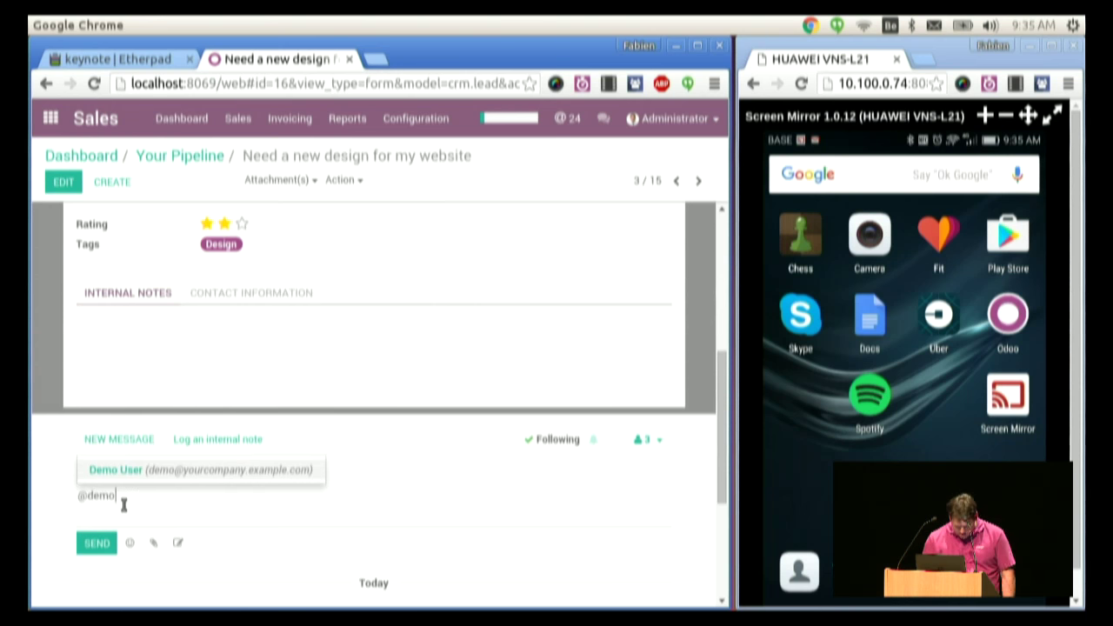
{"action": "key", "text": "Return"}
{"action": "type", "text": "can you check?"}
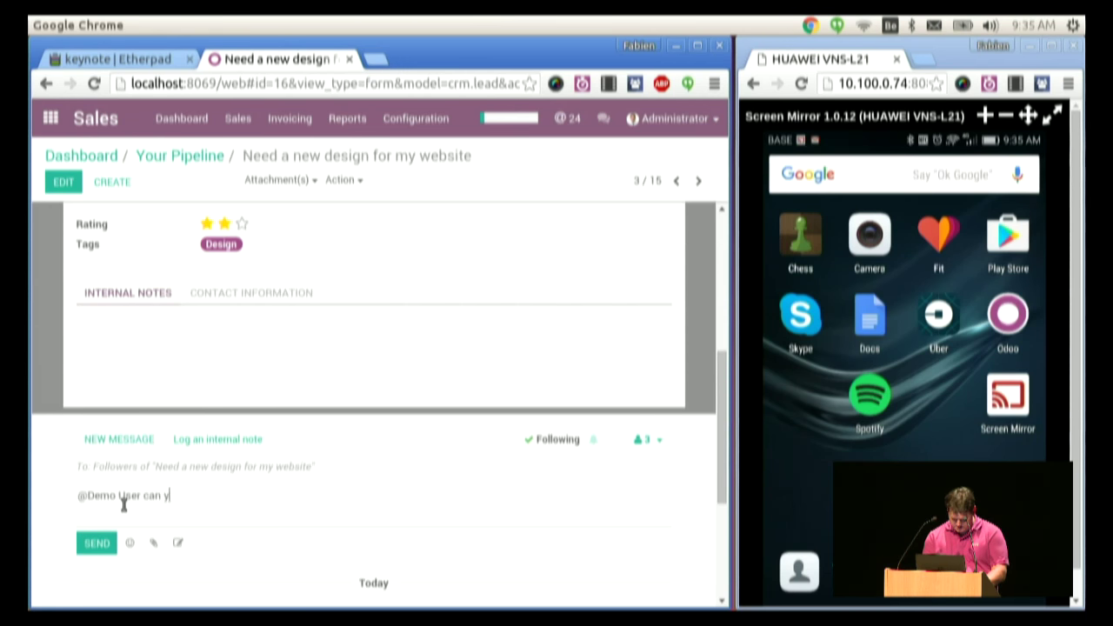
{"action": "left_click", "coordinate": [91, 542]}
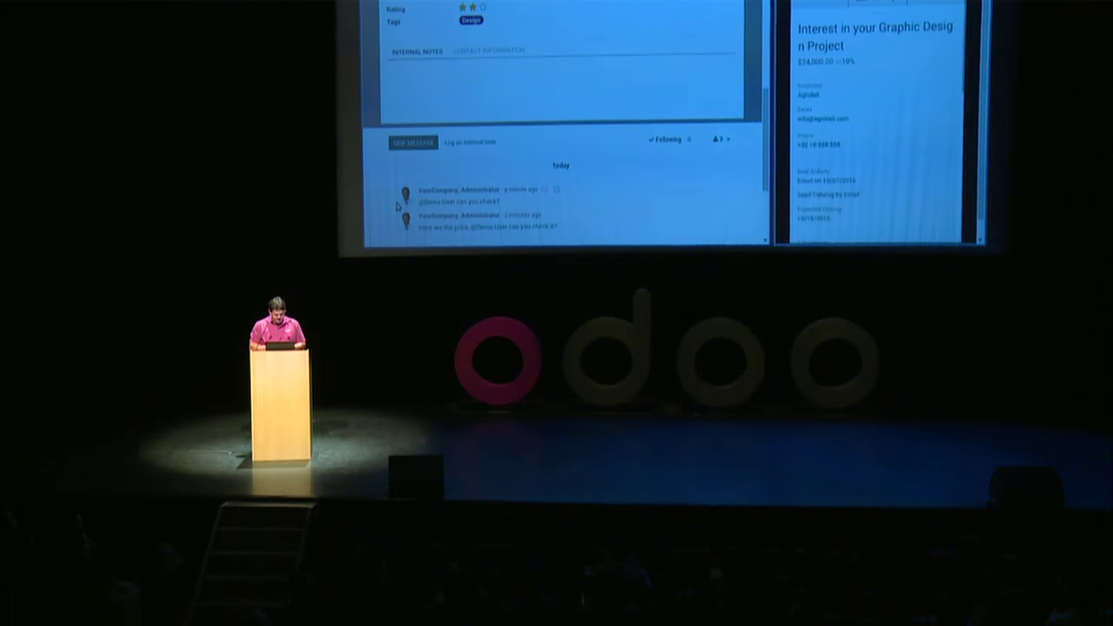
- Scroll up to view the lead 'Interest in your Graphic Design Project' on the mirrored phone
{"action": "scroll", "coordinate": [878, 131], "scroll_direction": "up", "scroll_amount": 2}
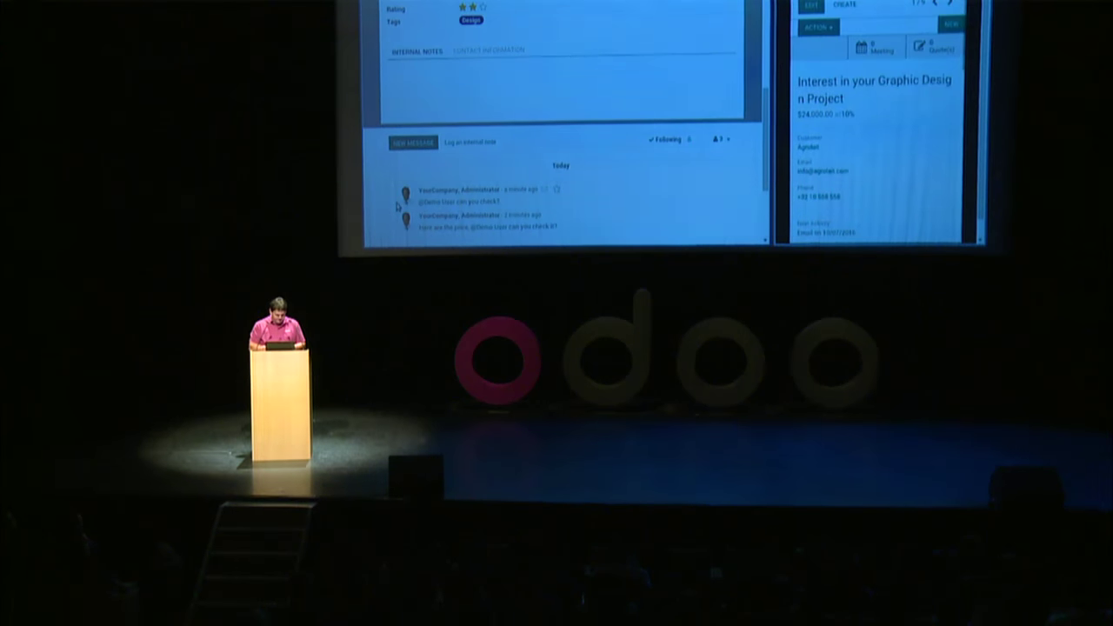
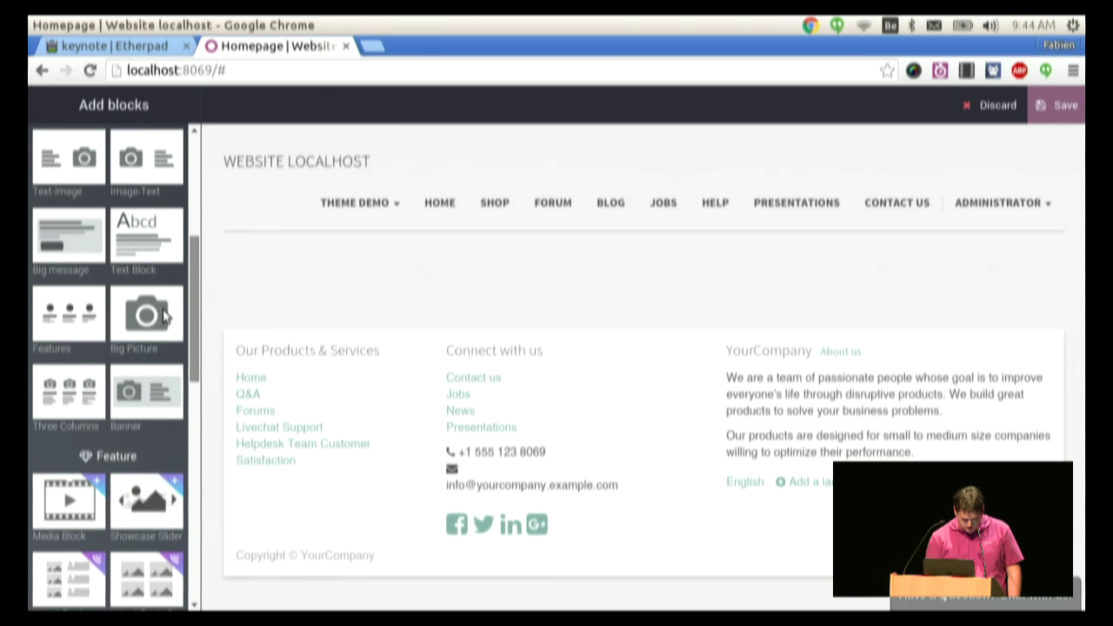
- Add a Media Block banner to the homepage and retitle it 'Welcome' in bold
{"action": "scroll", "coordinate": [165, 322], "scroll_direction": "down", "scroll_amount": 5}
{"action": "left_click_drag", "start_coordinate": [57, 324], "coordinate": [364, 244]}
{"action": "scroll", "coordinate": [1056, 355], "scroll_direction": "down", "scroll_amount": 4}
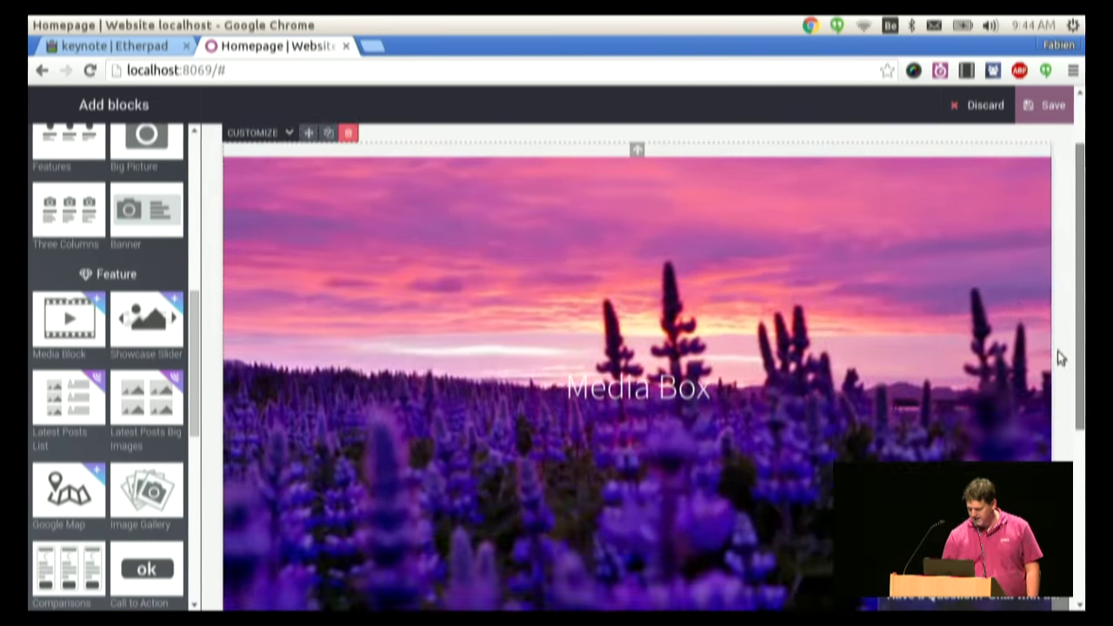
{"action": "left_click", "coordinate": [568, 207]}
{"action": "scroll", "coordinate": [639, 348], "scroll_direction": "down", "scroll_amount": 3}
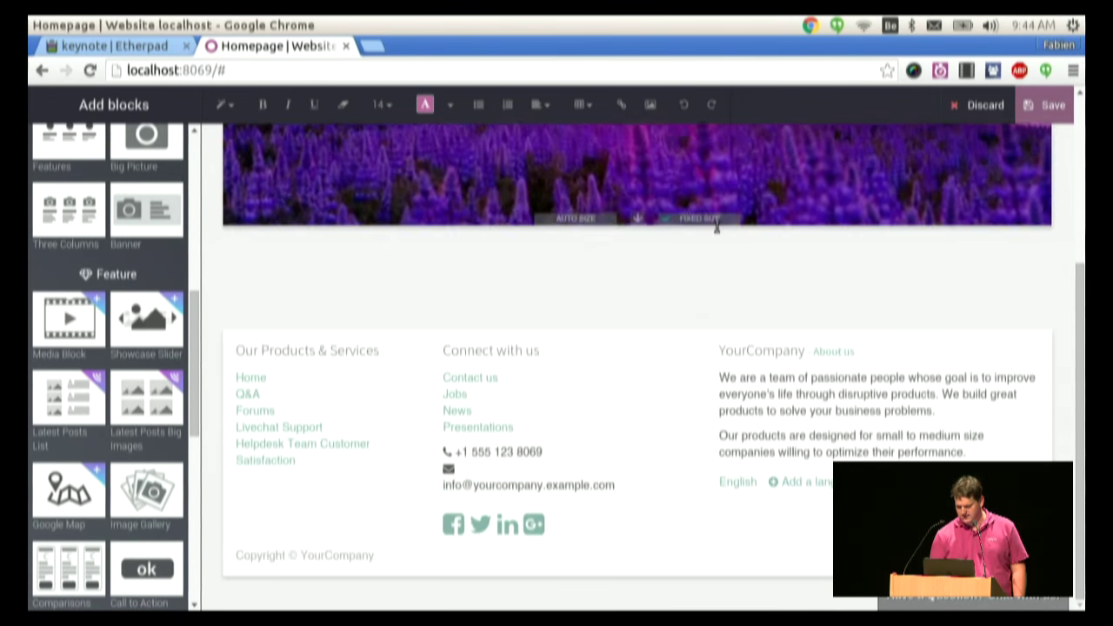
{"action": "scroll", "coordinate": [1075, 252], "scroll_direction": "up", "scroll_amount": 3}
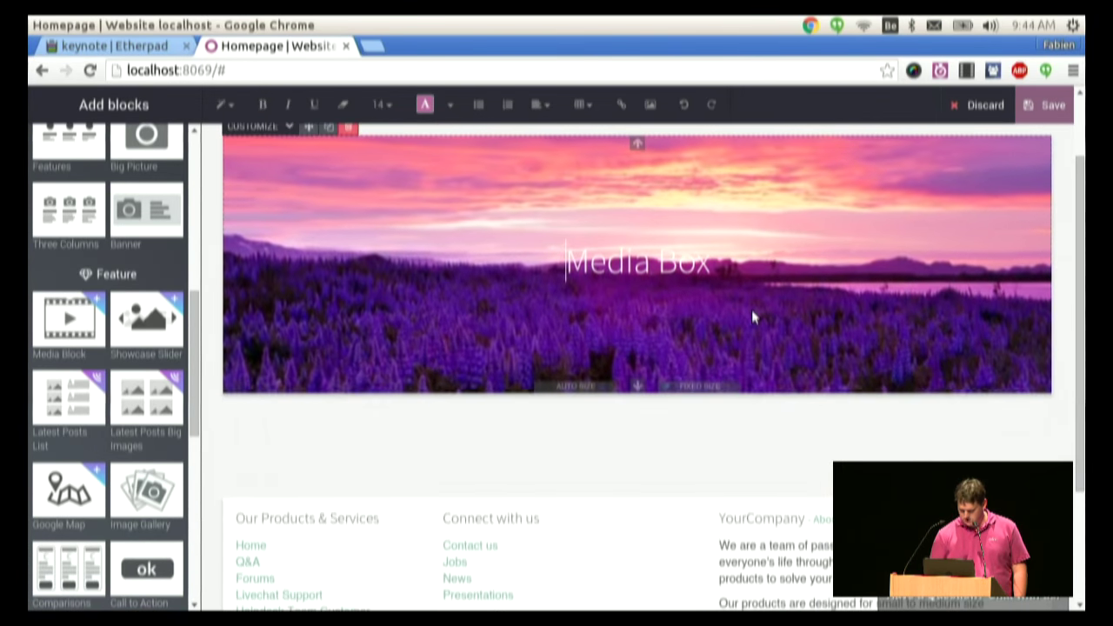
{"action": "triple_click", "coordinate": [644, 265]}
{"action": "type", "text": "We"}
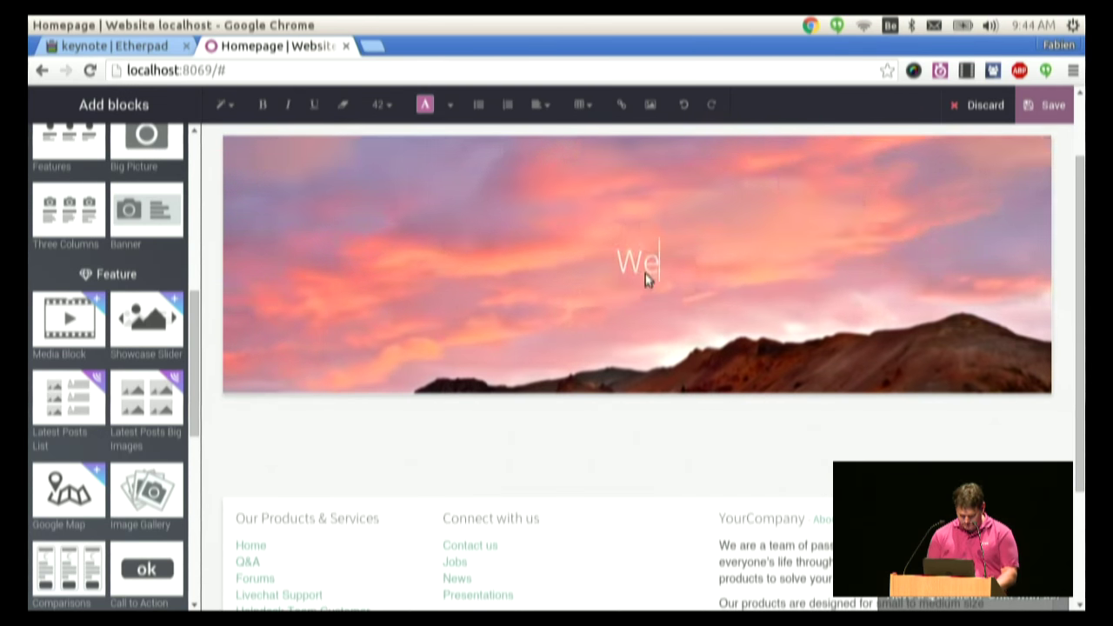
{"action": "type", "text": "lcome"}
{"action": "double_click", "coordinate": [646, 274]}
{"action": "key", "text": "ctrl+b"}
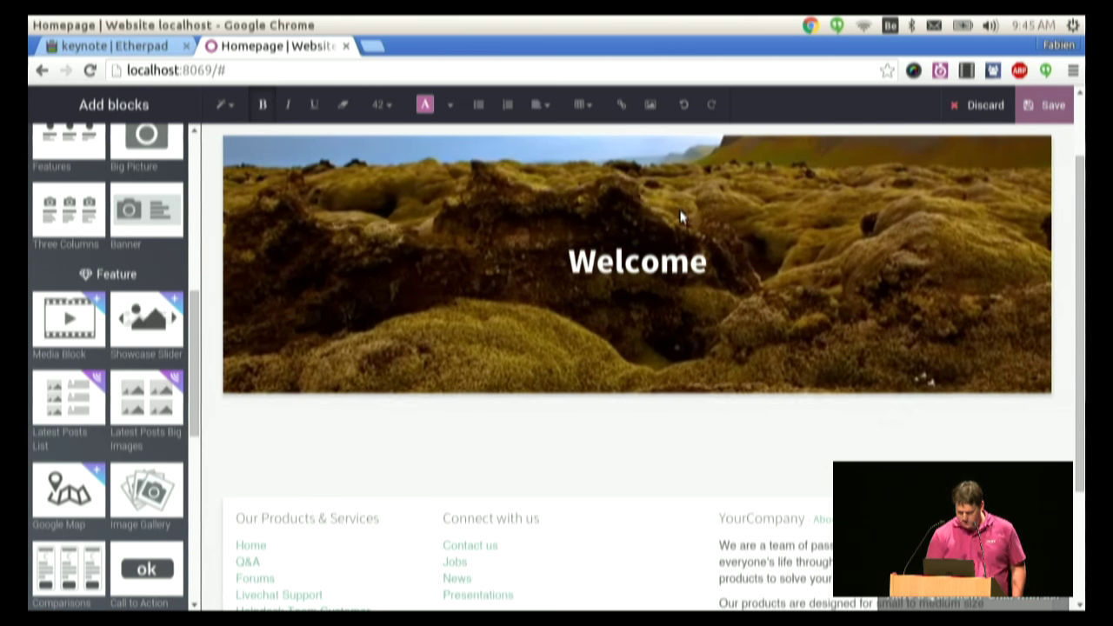
- Set the banner's Media Type to a background video and apply it
{"action": "left_click", "coordinate": [269, 129]}
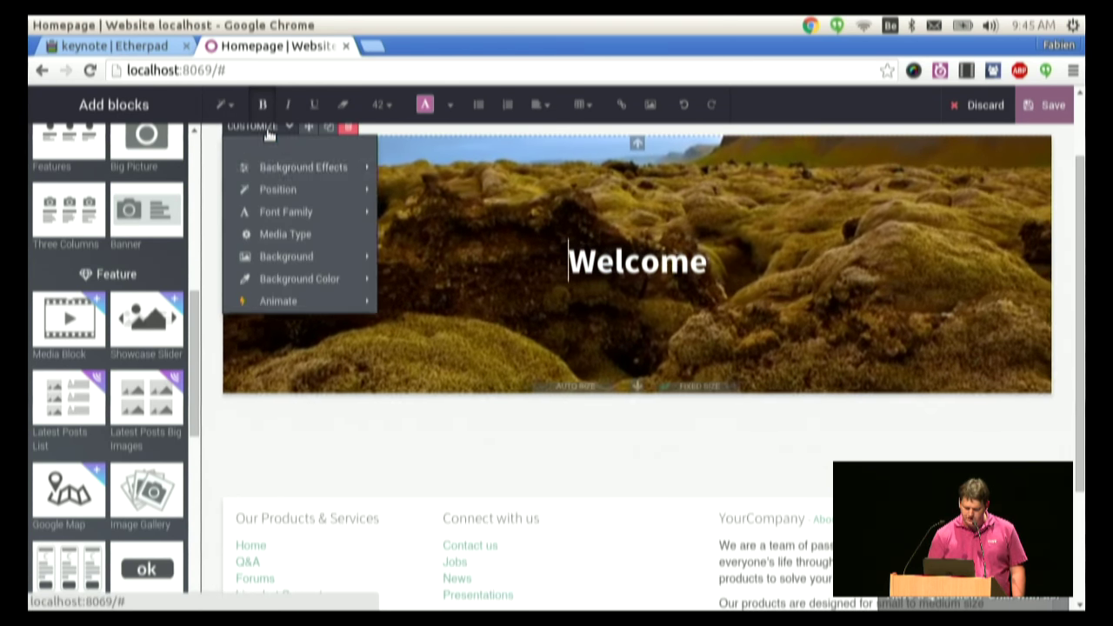
{"action": "mouse_move", "coordinate": [269, 254]}
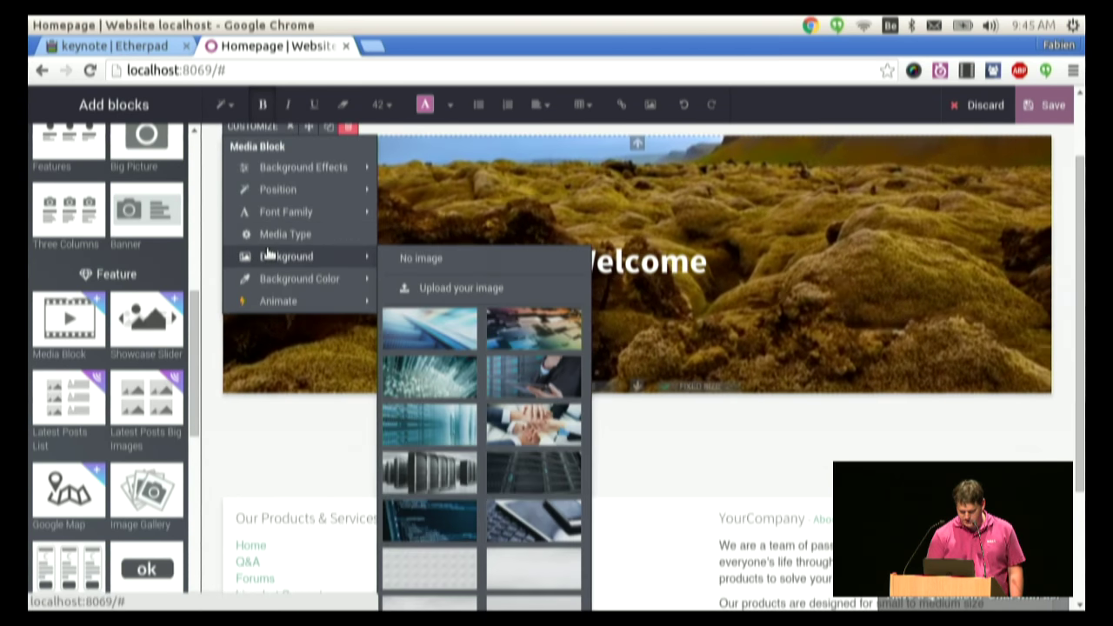
{"action": "left_click", "coordinate": [300, 234]}
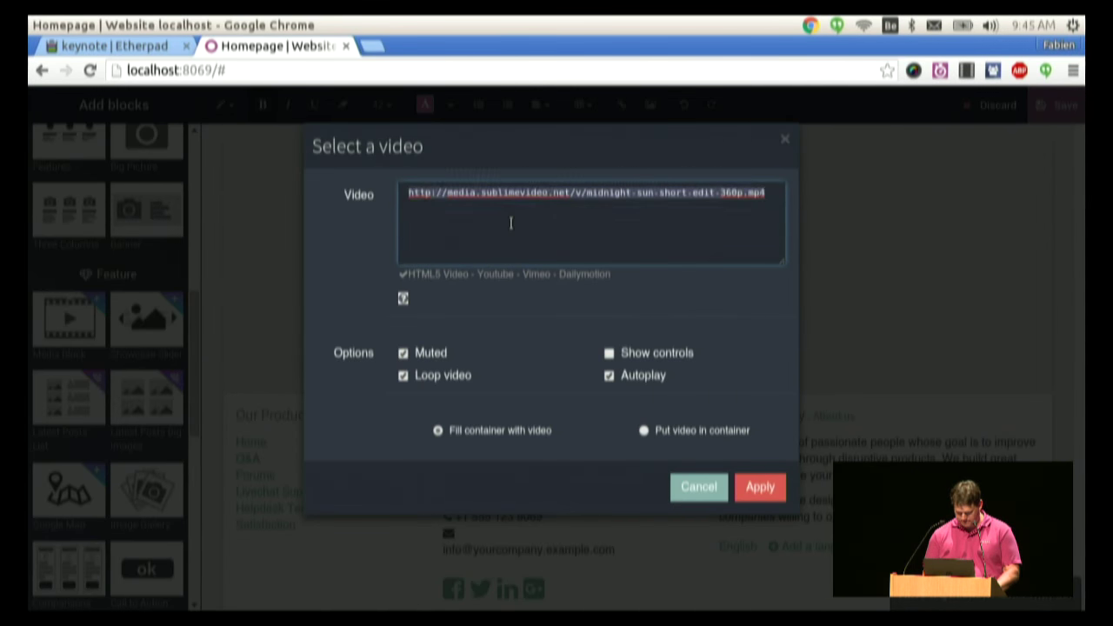
{"action": "left_click", "coordinate": [749, 487]}
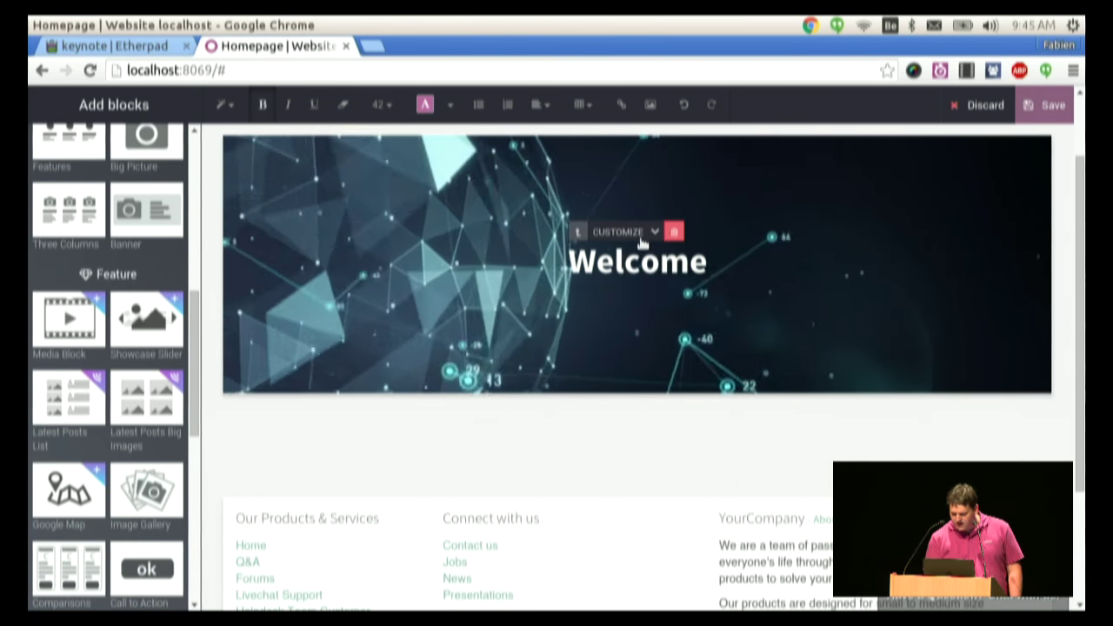
- Frame the Welcome title with the Boxed text effect
{"action": "left_click", "coordinate": [645, 236]}
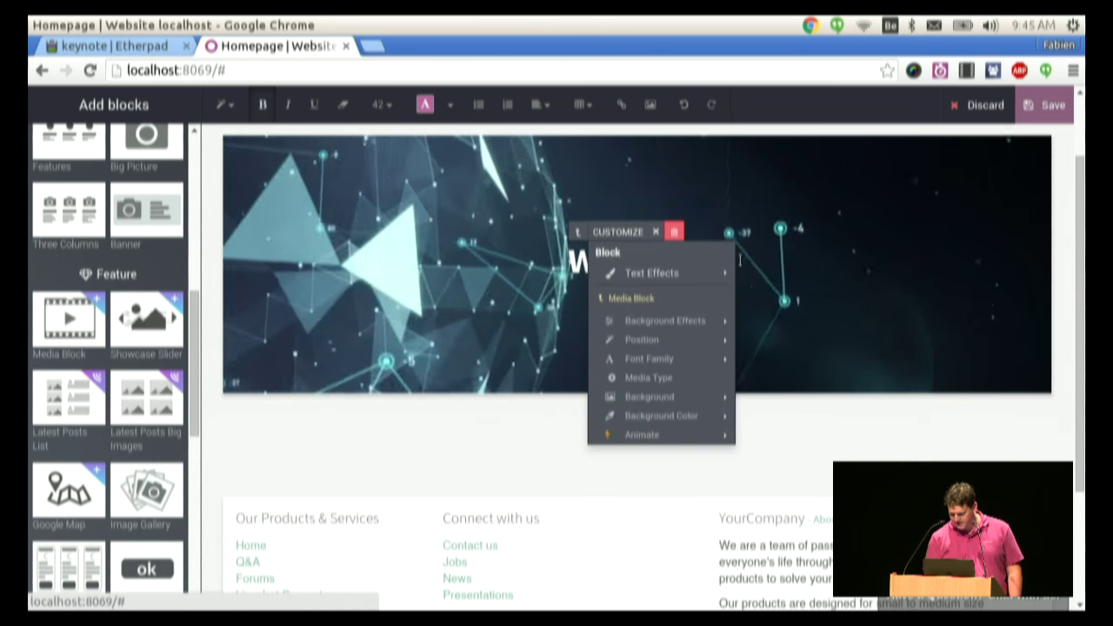
{"action": "mouse_move", "coordinate": [718, 277]}
{"action": "left_click", "coordinate": [759, 318]}
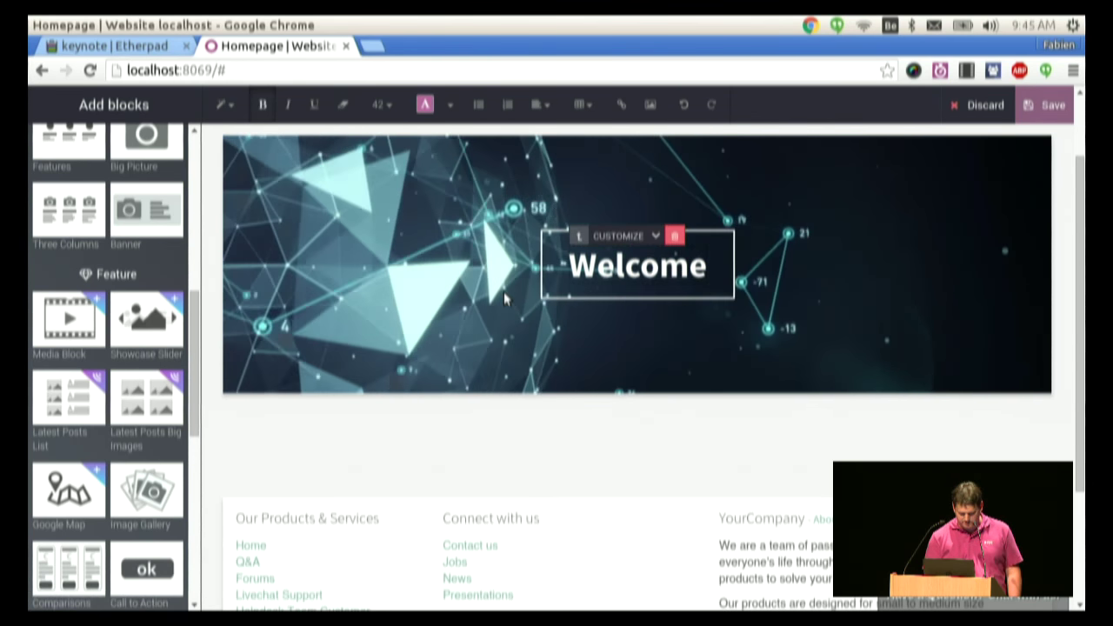
- Place an Our References logo row below the banner and select its heading for bolding
{"action": "scroll", "coordinate": [629, 254], "scroll_direction": "down", "scroll_amount": 1}
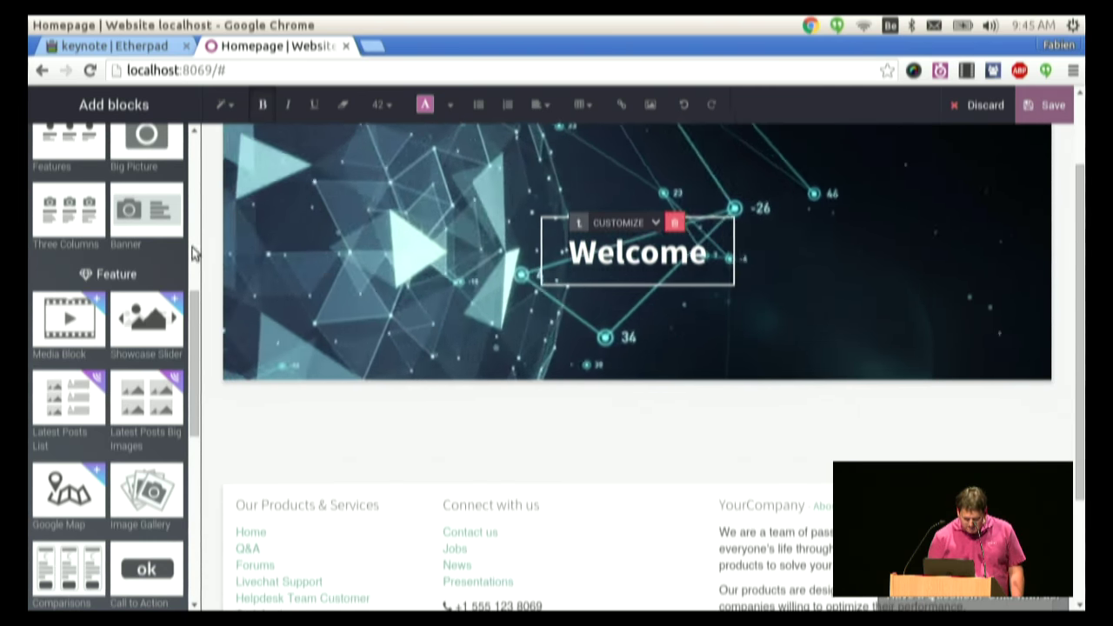
{"action": "left_click_drag", "start_coordinate": [193, 313], "coordinate": [177, 383]}
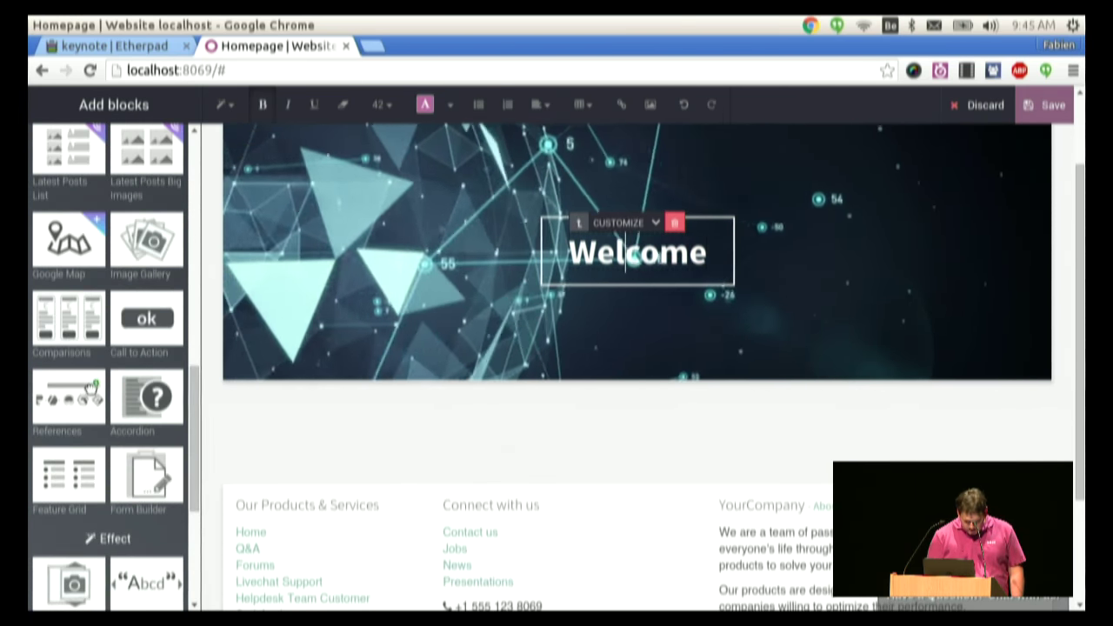
{"action": "left_click_drag", "start_coordinate": [65, 400], "coordinate": [382, 390]}
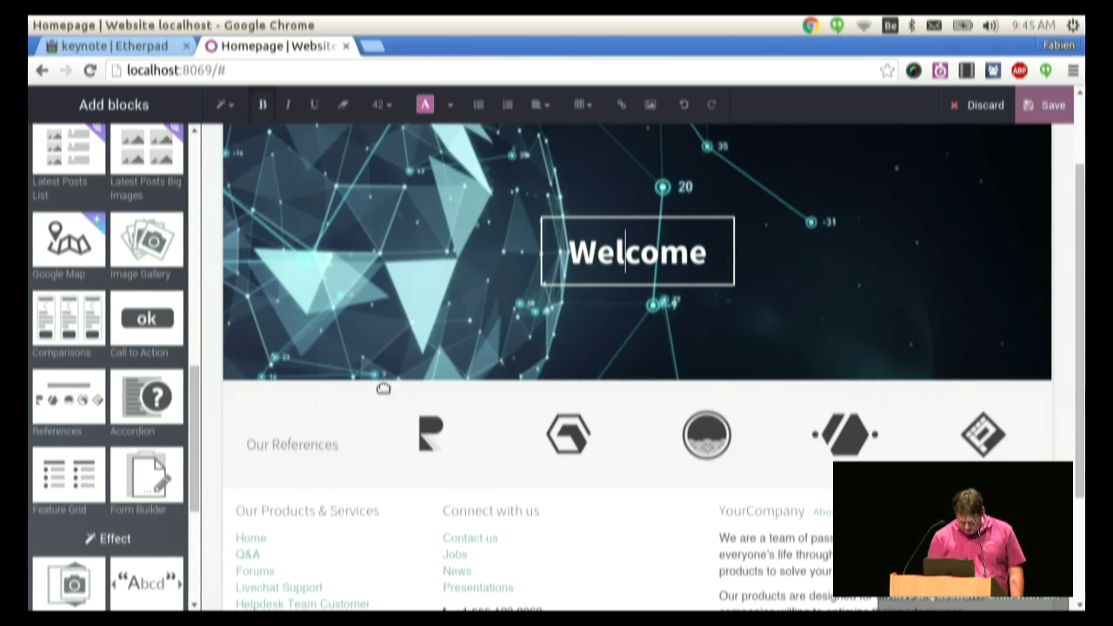
{"action": "triple_click", "coordinate": [301, 445]}
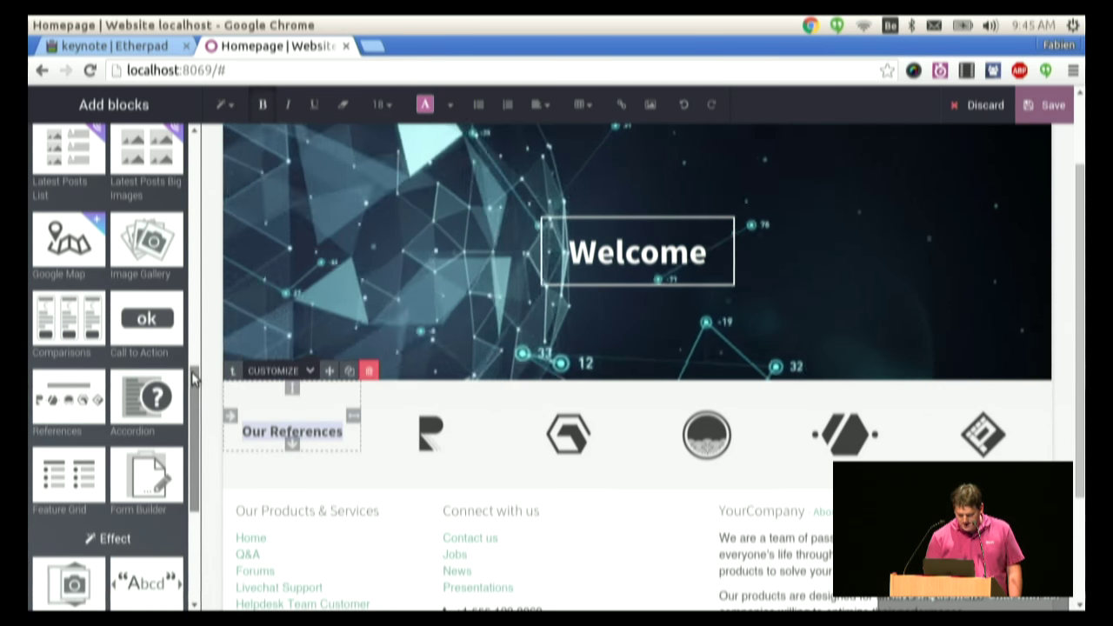
{"action": "left_click_drag", "start_coordinate": [193, 376], "coordinate": [171, 207]}
{"action": "scroll", "coordinate": [170, 207], "scroll_direction": "up", "scroll_amount": 3}
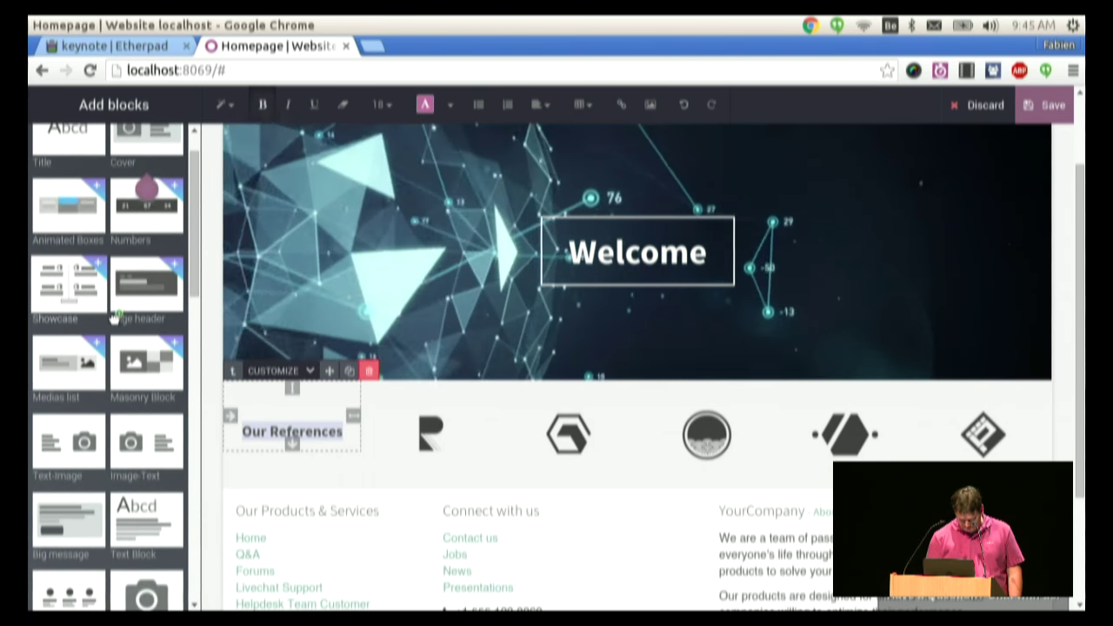
- Add a features Showcase section below Our References and select the whole section
{"action": "left_click_drag", "start_coordinate": [113, 320], "coordinate": [409, 474]}
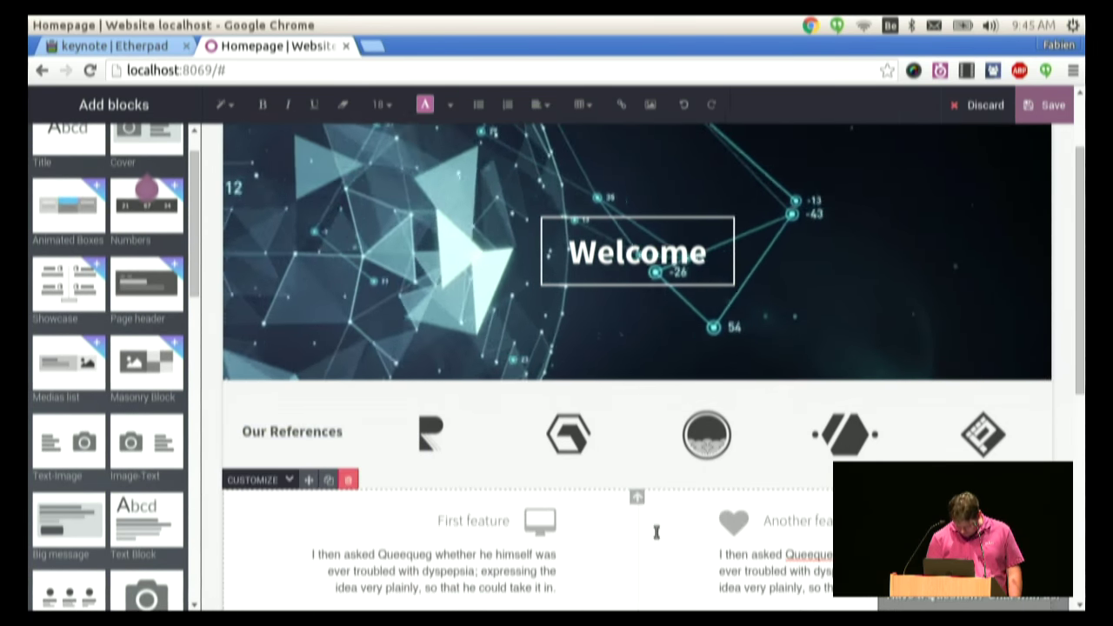
{"action": "scroll", "coordinate": [1081, 281], "scroll_direction": "down", "scroll_amount": 2}
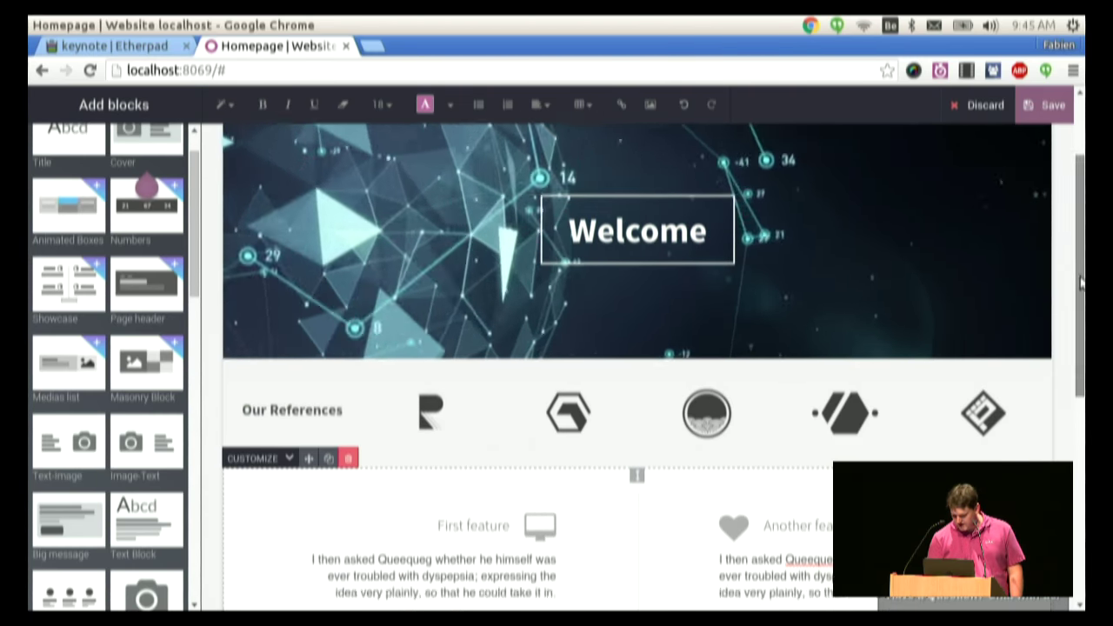
{"action": "left_click_drag", "start_coordinate": [1081, 281], "coordinate": [1044, 382]}
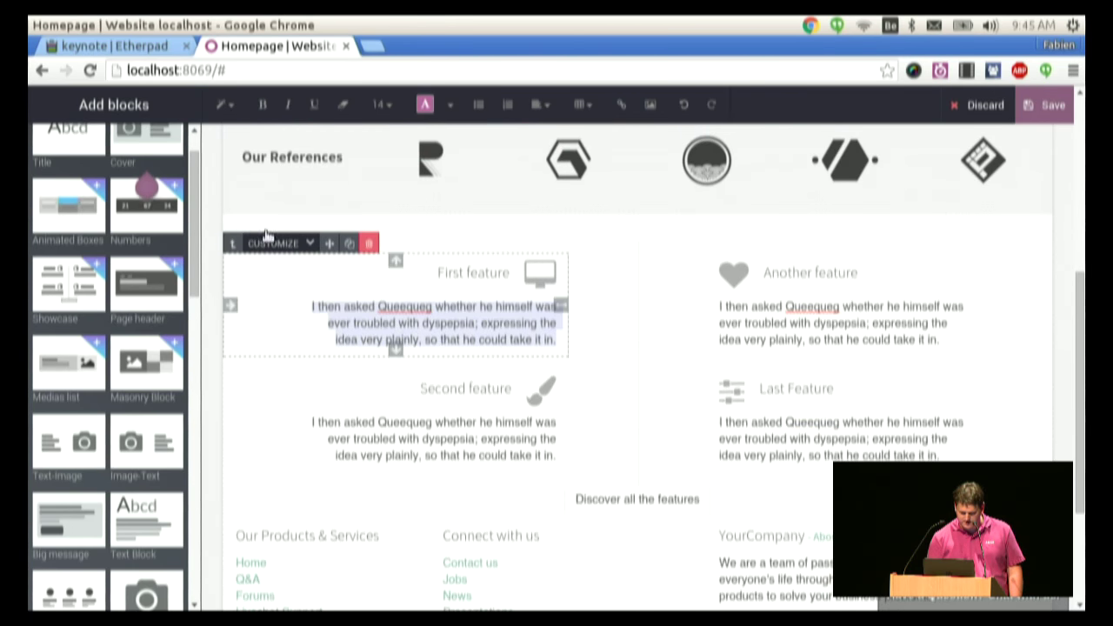
{"action": "left_click", "coordinate": [270, 245]}
{"action": "mouse_move", "coordinate": [296, 295]}
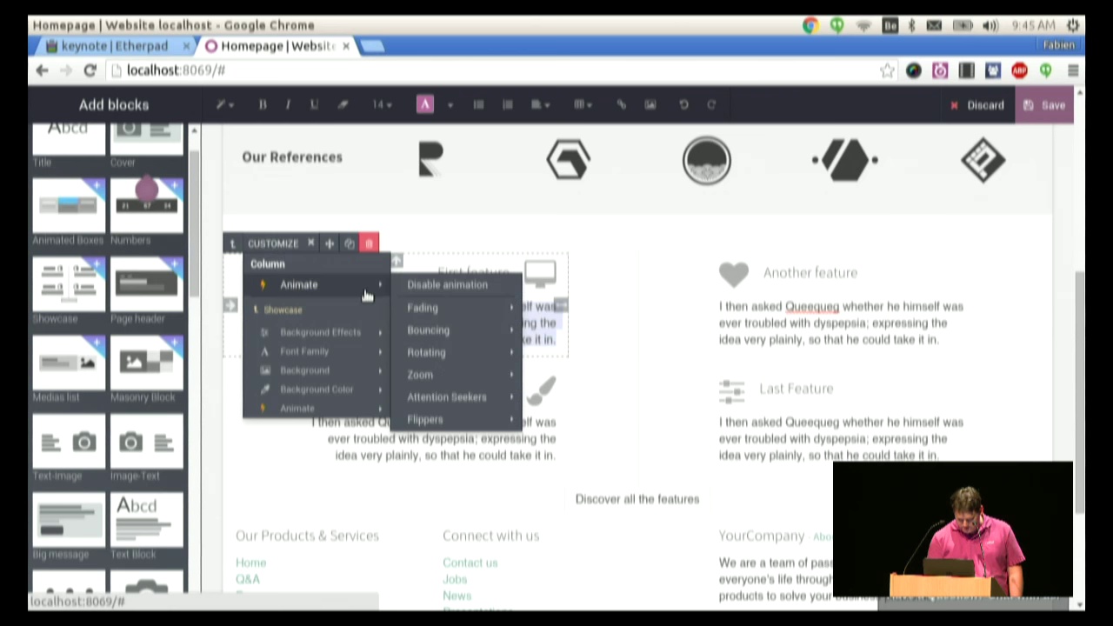
{"action": "left_click", "coordinate": [232, 244]}
- Delete the Showcase section and add an Image-Text block below Our References
{"action": "left_click", "coordinate": [348, 206]}
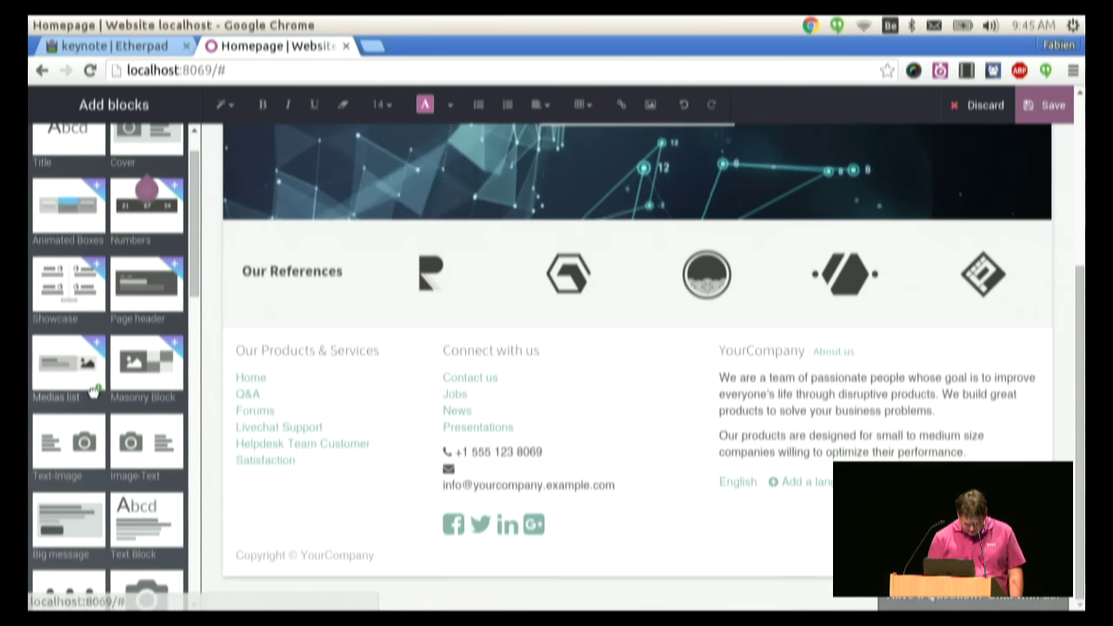
{"action": "scroll", "coordinate": [196, 305], "scroll_direction": "down", "scroll_amount": 1}
{"action": "left_click_drag", "start_coordinate": [146, 416], "coordinate": [405, 430]}
{"action": "left_click", "coordinate": [405, 429]}
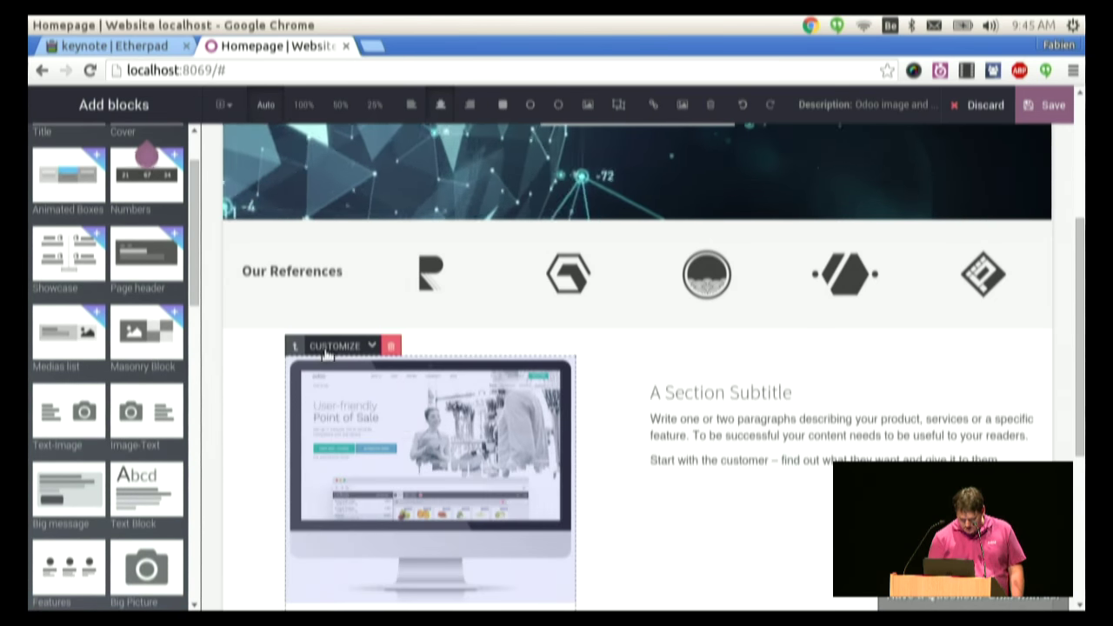
- Animate the image-text section with Fading > Fade In-Left
{"action": "left_click", "coordinate": [335, 345]}
{"action": "mouse_move", "coordinate": [345, 442]}
{"action": "mouse_move", "coordinate": [381, 390]}
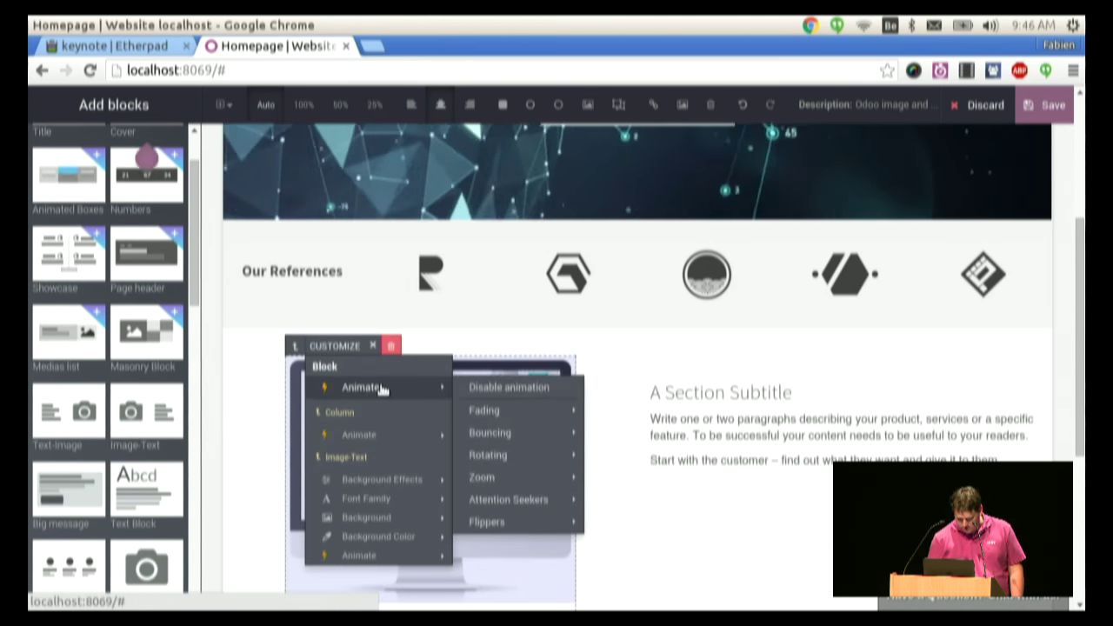
{"action": "mouse_move", "coordinate": [532, 410]}
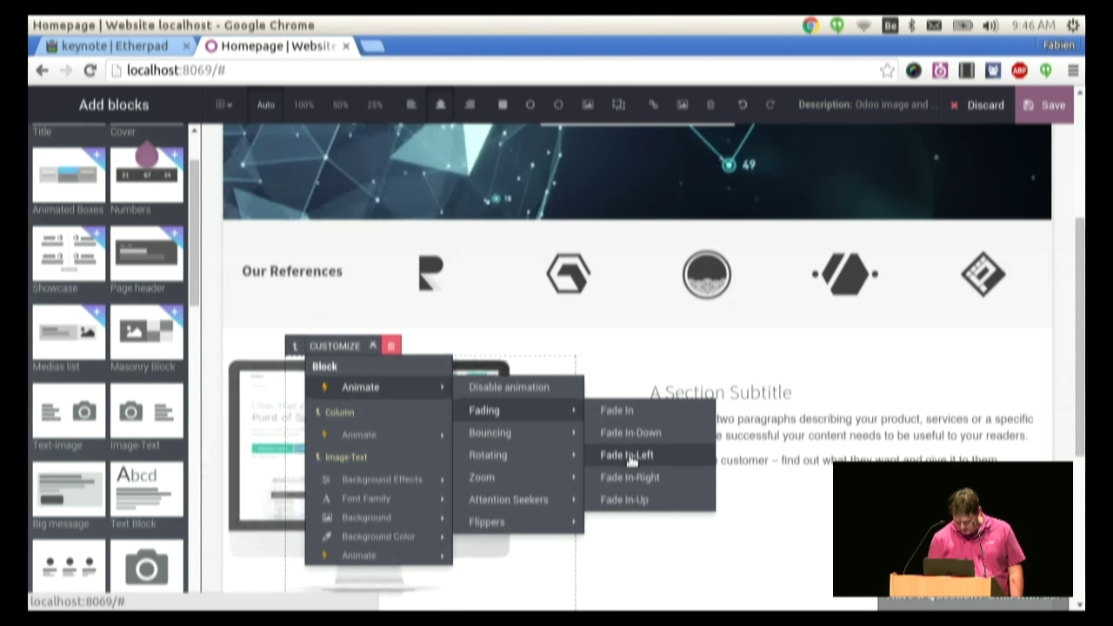
{"action": "left_click", "coordinate": [630, 457]}
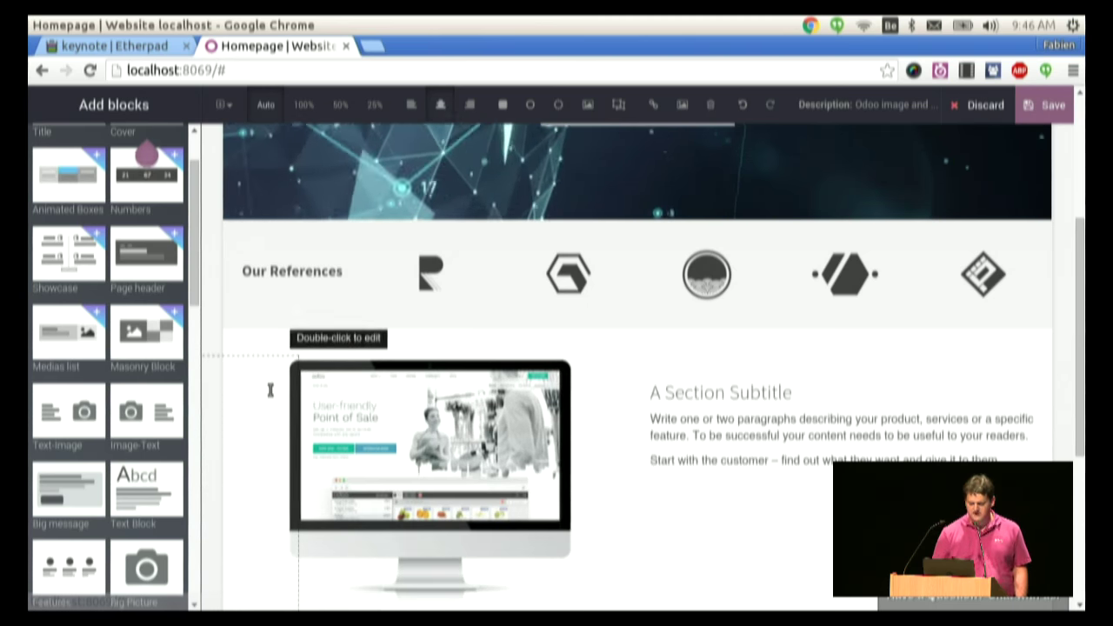
- Add the 'Sell Online. Easily.' Big message banner below the image-text section
{"action": "scroll", "coordinate": [1082, 329], "scroll_direction": "down", "scroll_amount": 1}
{"action": "left_click_drag", "start_coordinate": [1082, 329], "coordinate": [1061, 386]}
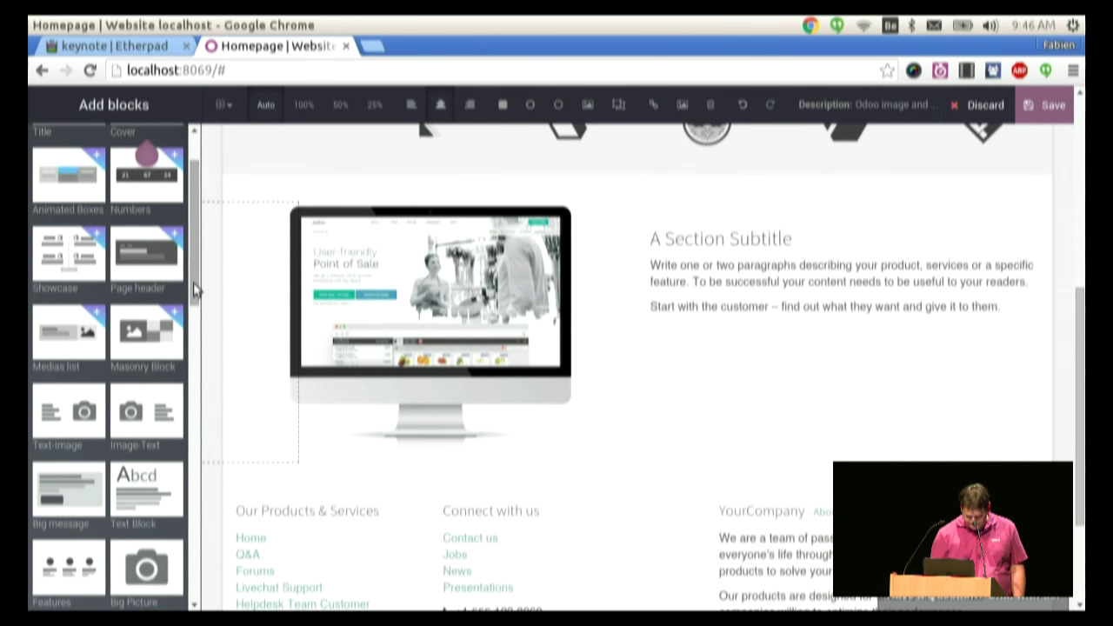
{"action": "left_click_drag", "start_coordinate": [195, 289], "coordinate": [169, 380]}
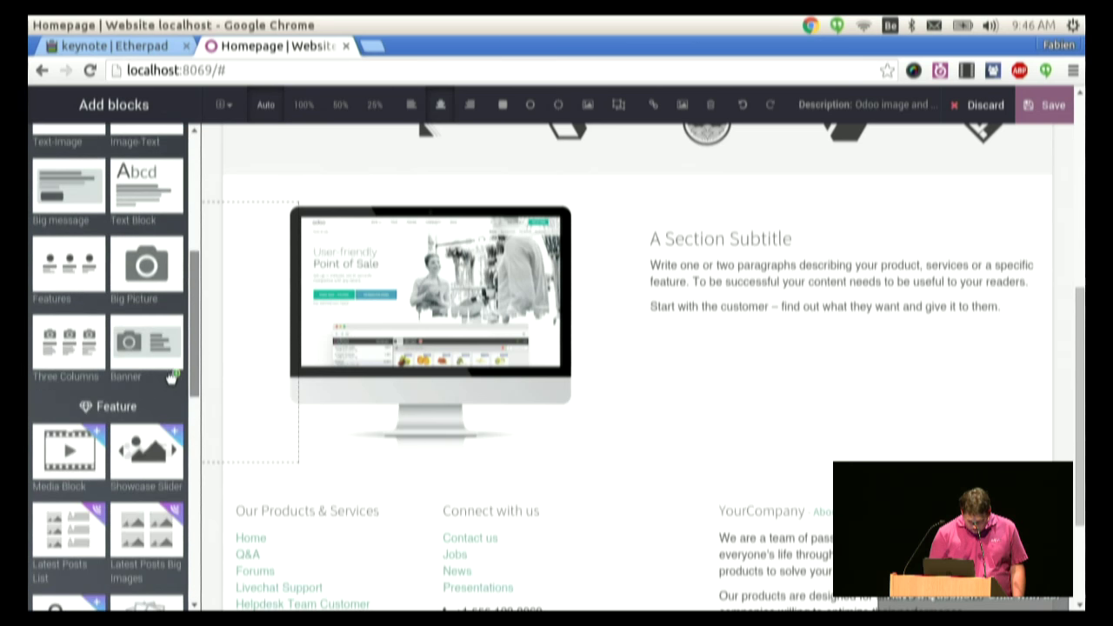
{"action": "scroll", "coordinate": [171, 377], "scroll_direction": "down", "scroll_amount": 1}
{"action": "scroll", "coordinate": [111, 291], "scroll_direction": "up", "scroll_amount": 1}
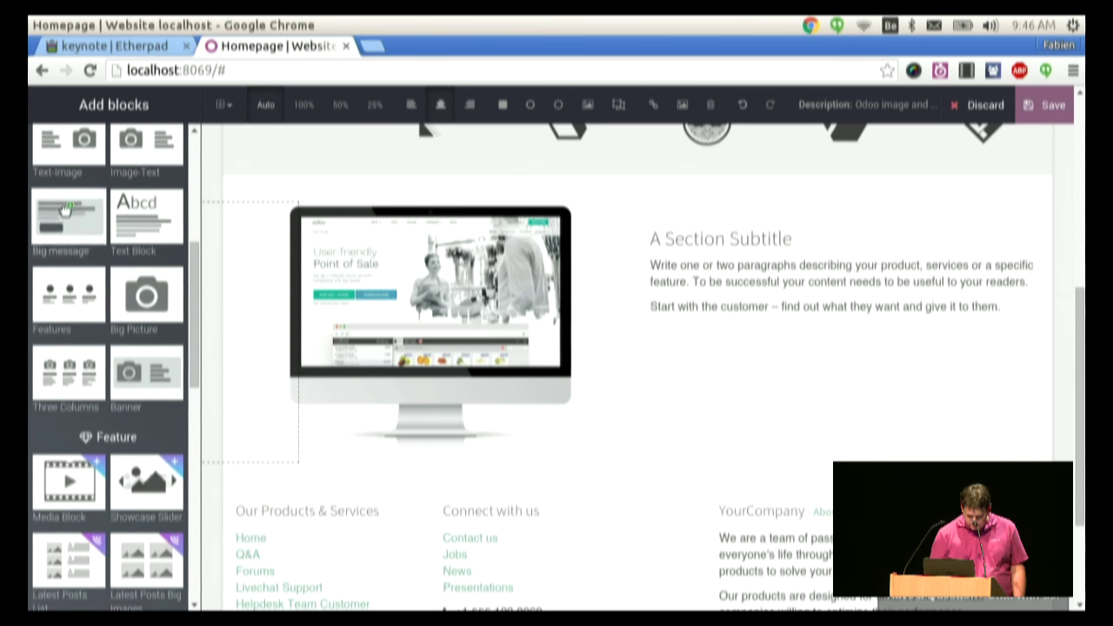
{"action": "left_click_drag", "start_coordinate": [65, 209], "coordinate": [348, 484]}
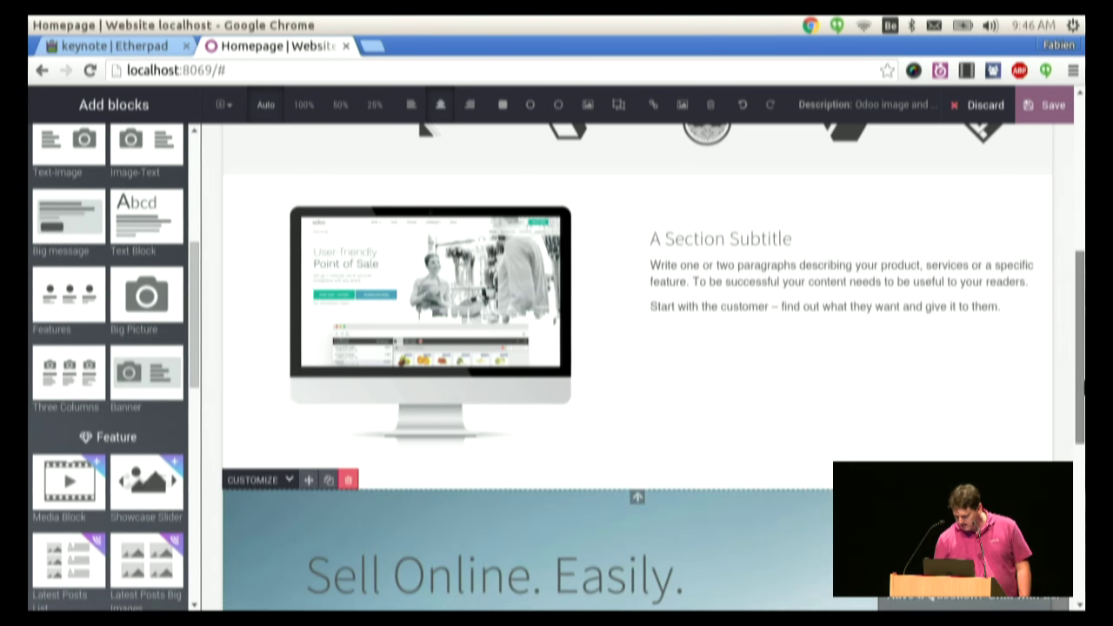
- Give the 'Sell Online. Easily.' heading a new font colour and make it bold
{"action": "scroll", "coordinate": [829, 427], "scroll_direction": "down", "scroll_amount": 3}
{"action": "triple_click", "coordinate": [635, 326]}
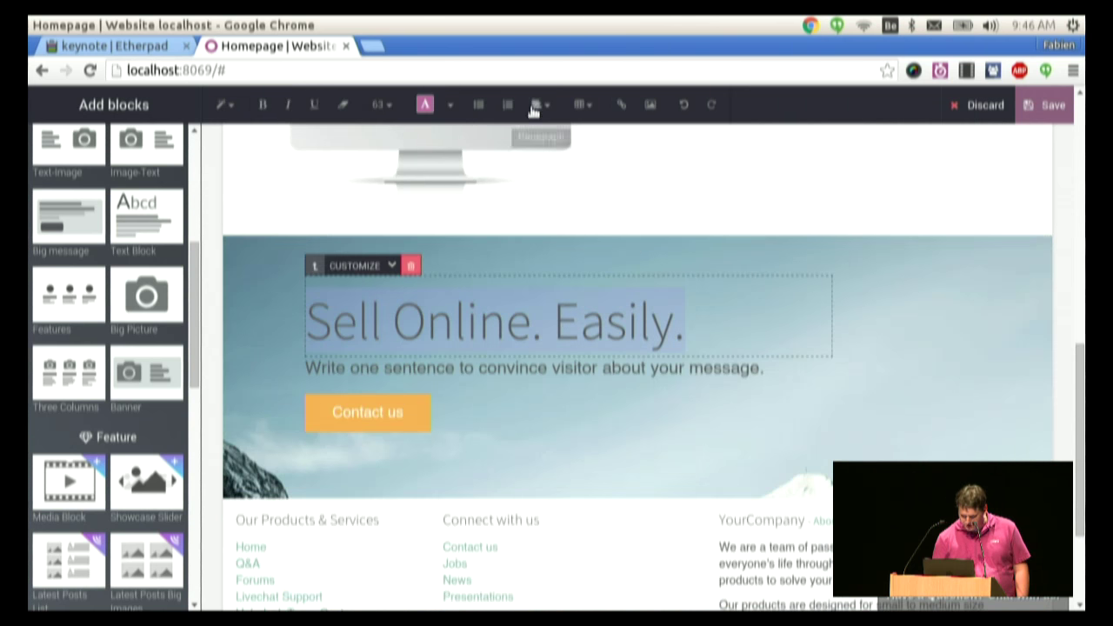
{"action": "left_click", "coordinate": [453, 105]}
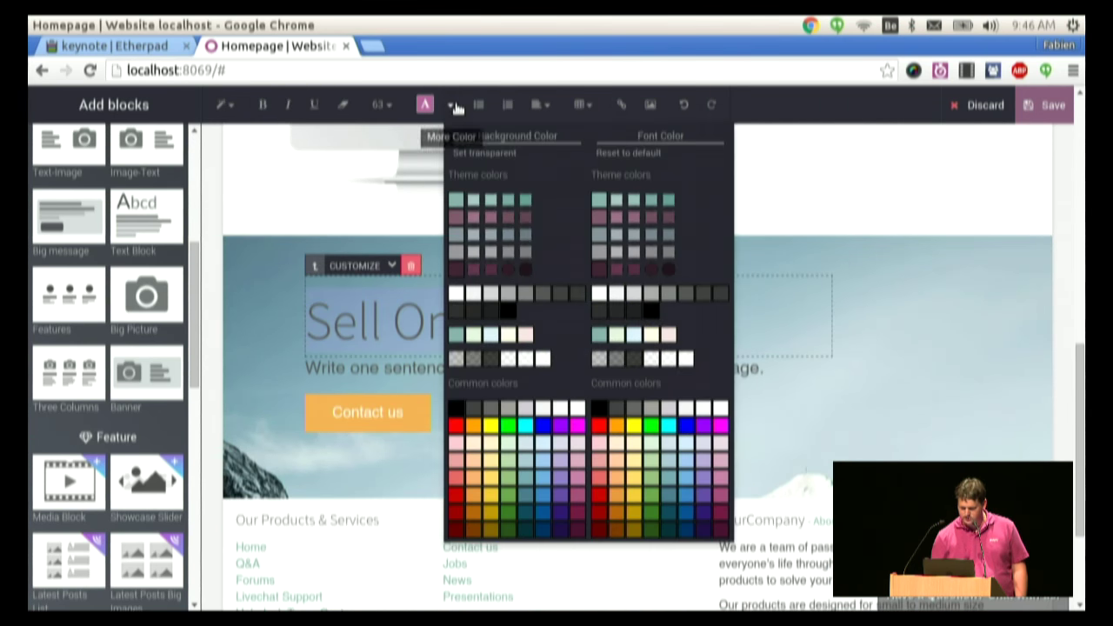
{"action": "left_click", "coordinate": [597, 294]}
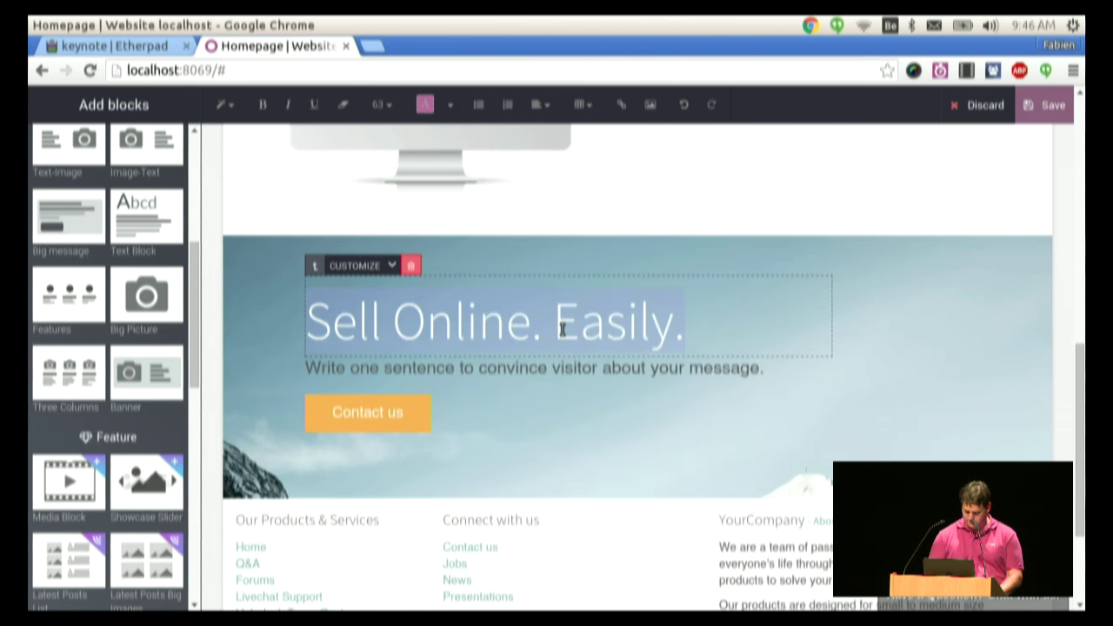
{"action": "key", "text": "ctrl+b"}
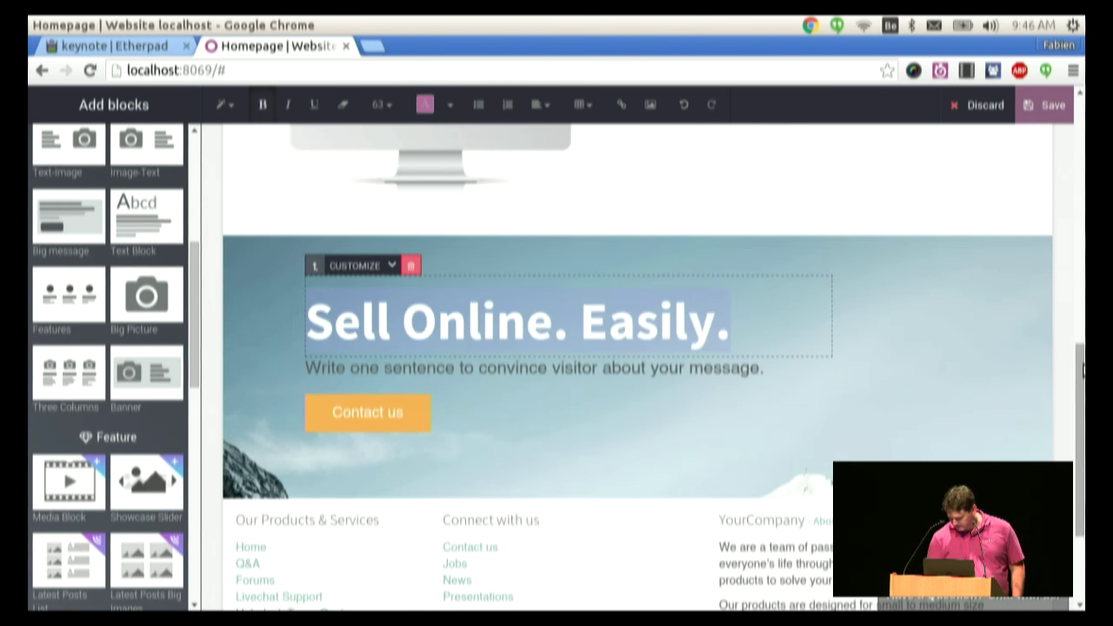
- Insert a Latest Posts Big Images section below the banner
{"action": "left_click_drag", "start_coordinate": [1083, 370], "coordinate": [989, 429]}
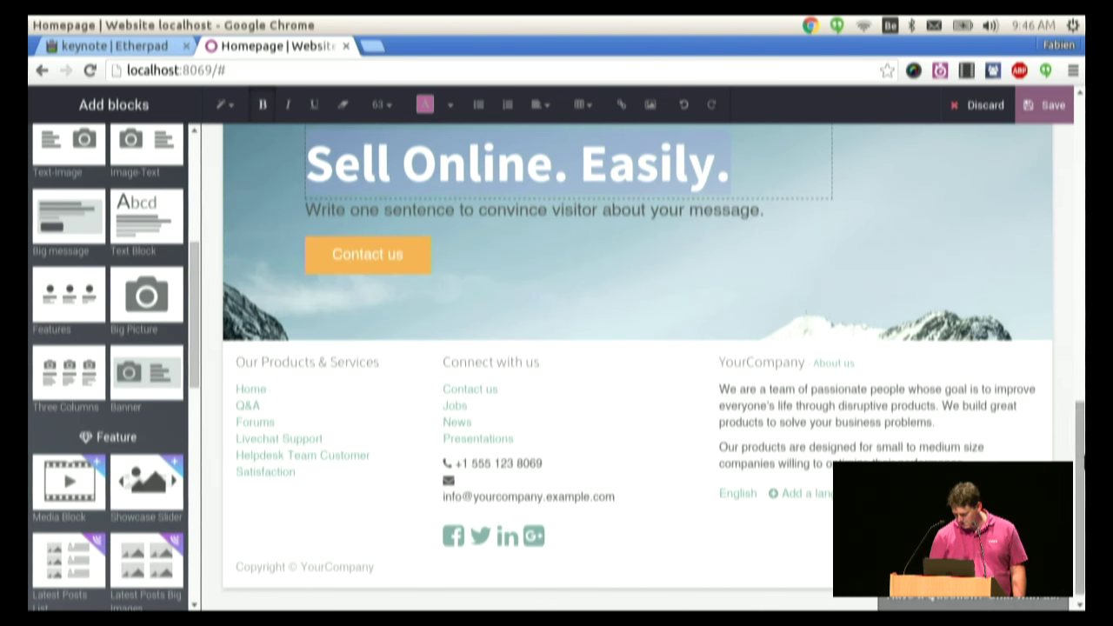
{"action": "left_click_drag", "start_coordinate": [1079, 426], "coordinate": [1079, 431]}
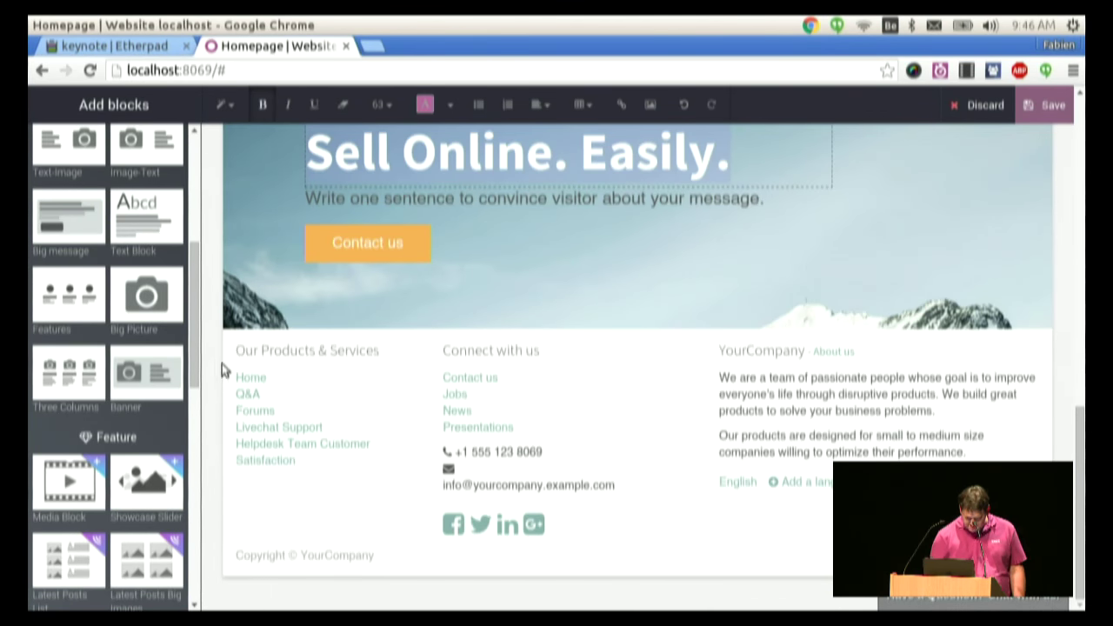
{"action": "left_click_drag", "start_coordinate": [199, 368], "coordinate": [182, 429]}
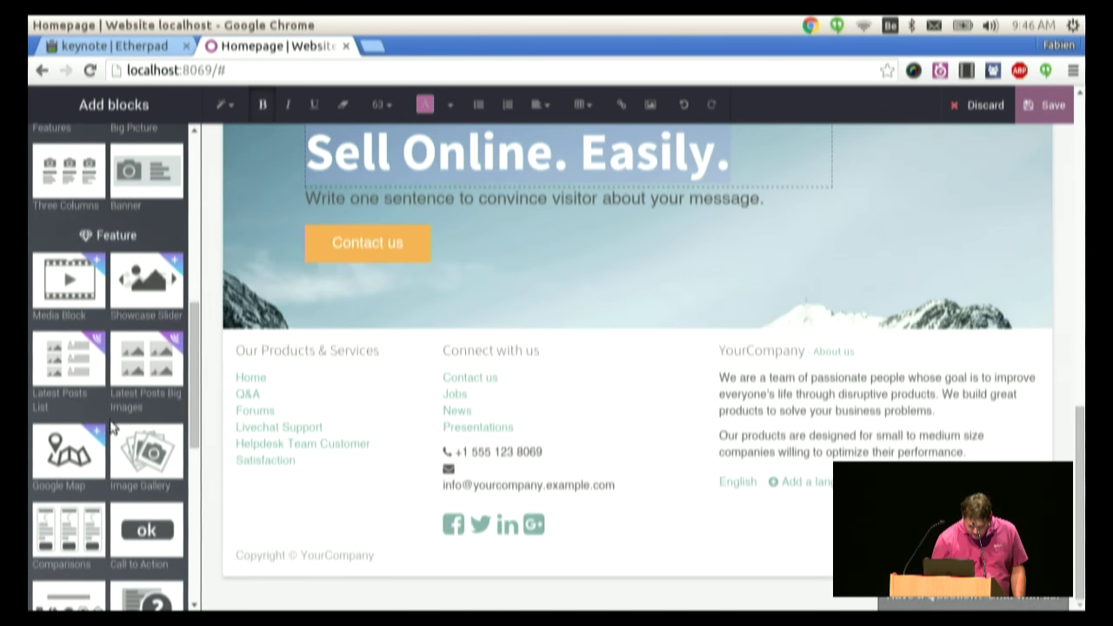
{"action": "left_click_drag", "start_coordinate": [137, 370], "coordinate": [402, 318]}
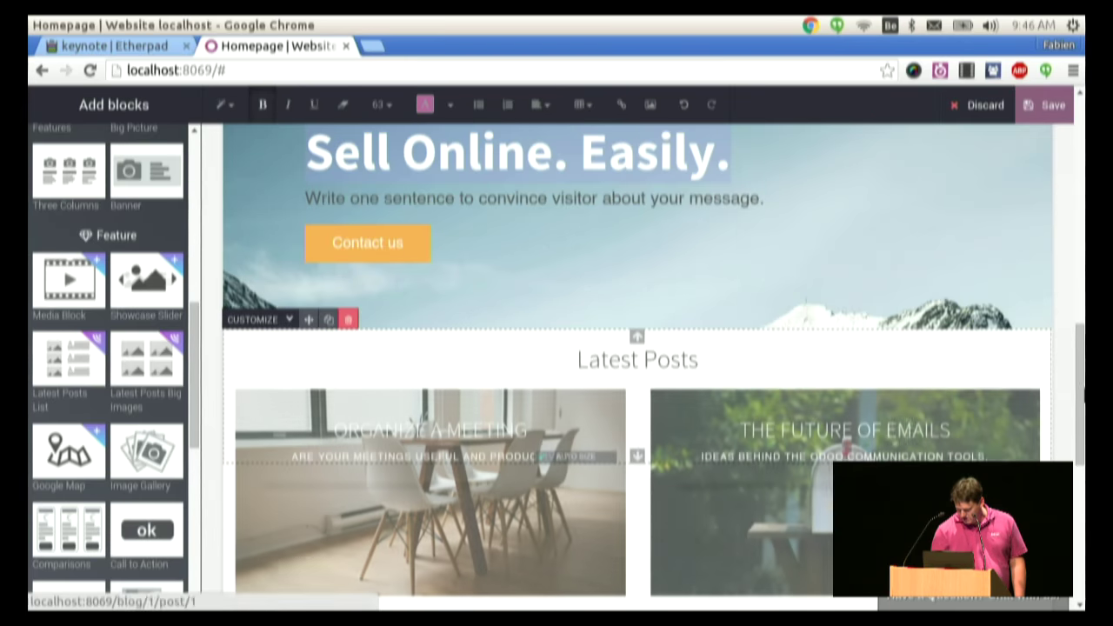
- Limit the Latest Posts section to showing 2 posts
{"action": "scroll", "coordinate": [637, 366], "scroll_direction": "down", "scroll_amount": 4}
{"action": "scroll", "coordinate": [638, 365], "scroll_direction": "up", "scroll_amount": 3}
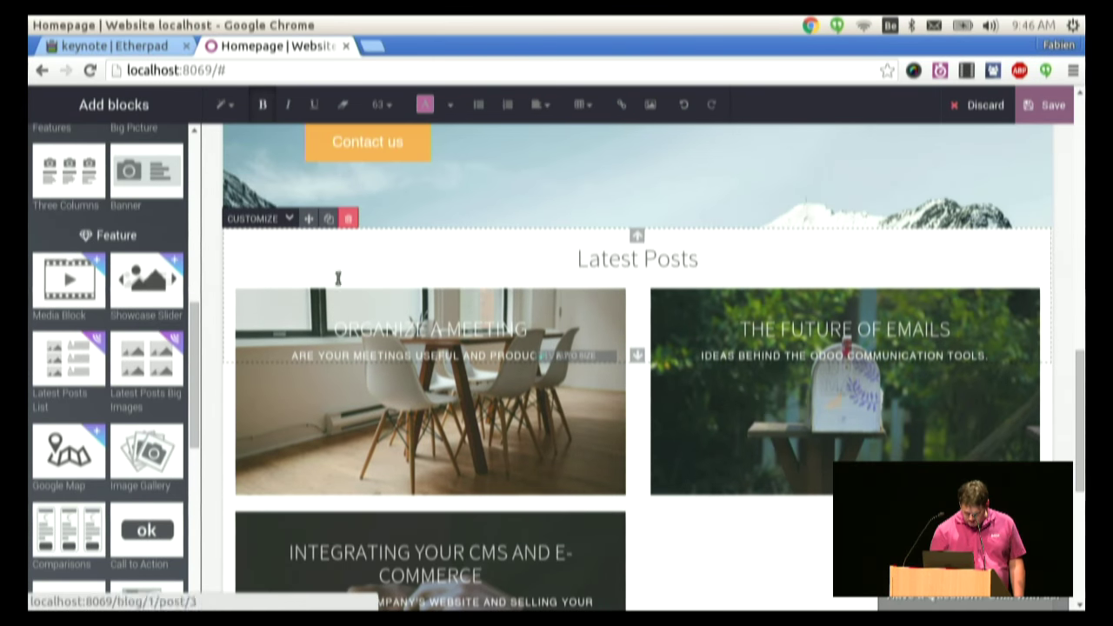
{"action": "left_click", "coordinate": [252, 217]}
{"action": "mouse_move", "coordinate": [267, 292]}
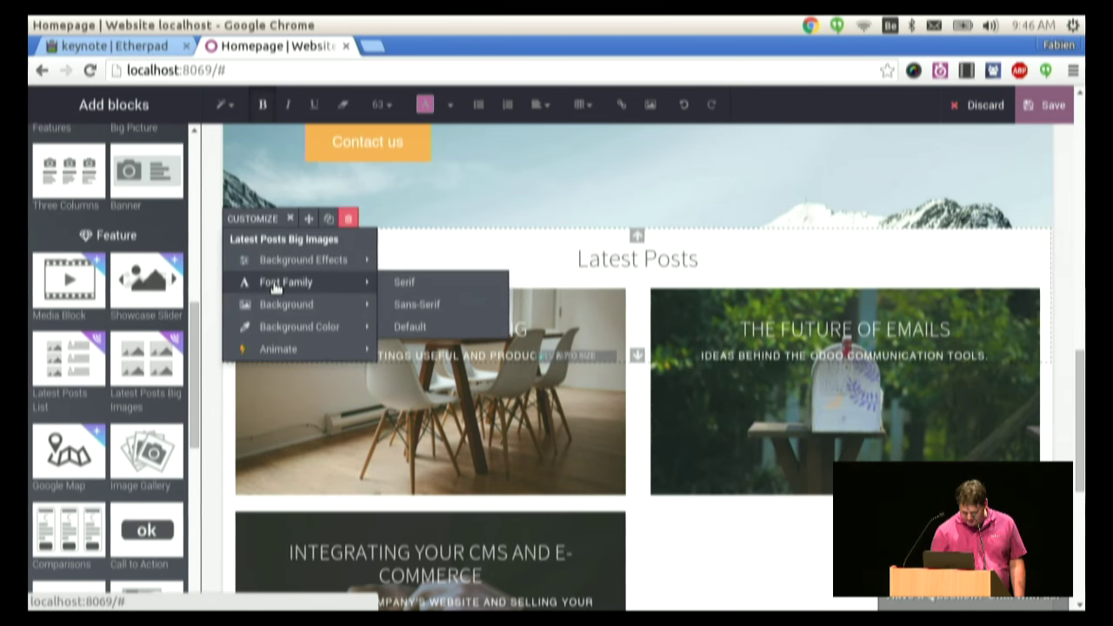
{"action": "mouse_move", "coordinate": [282, 346]}
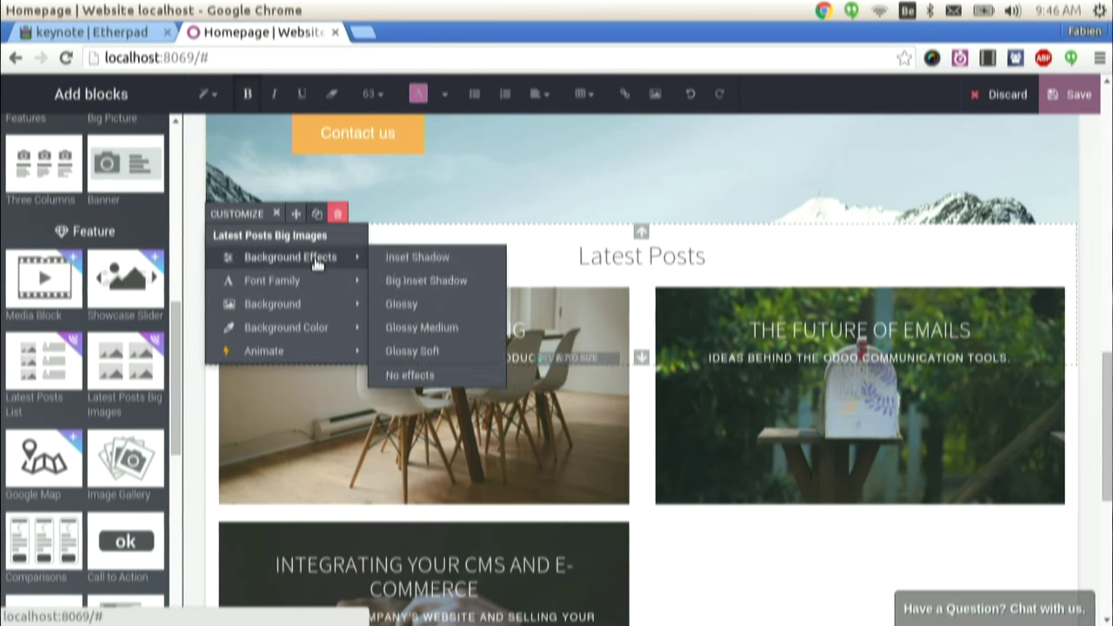
{"action": "mouse_move", "coordinate": [325, 281]}
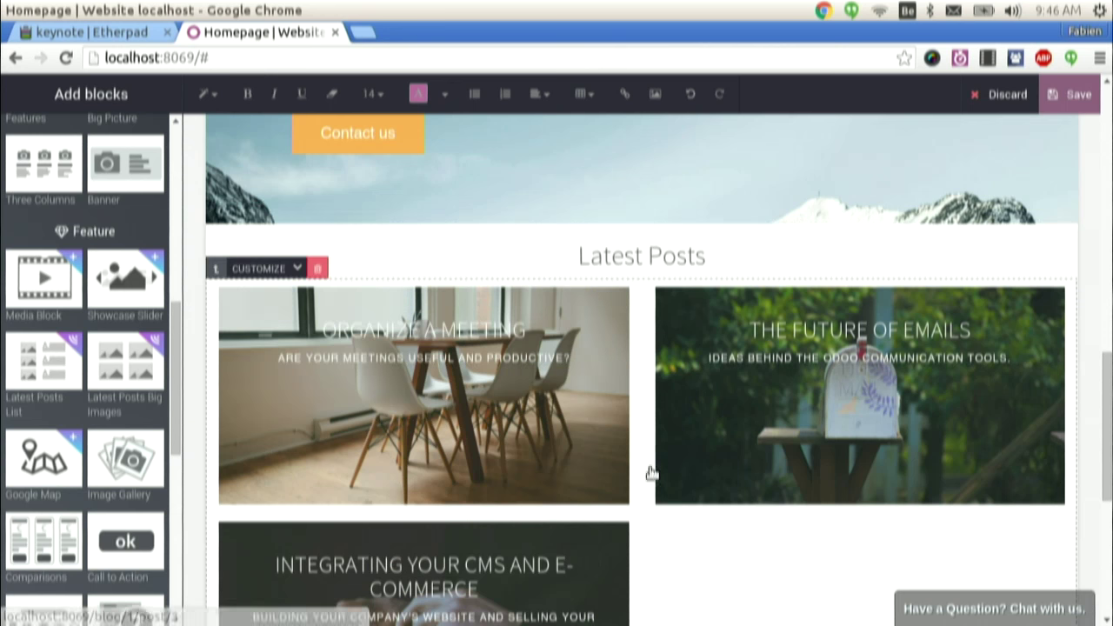
{"action": "left_click", "coordinate": [296, 269]}
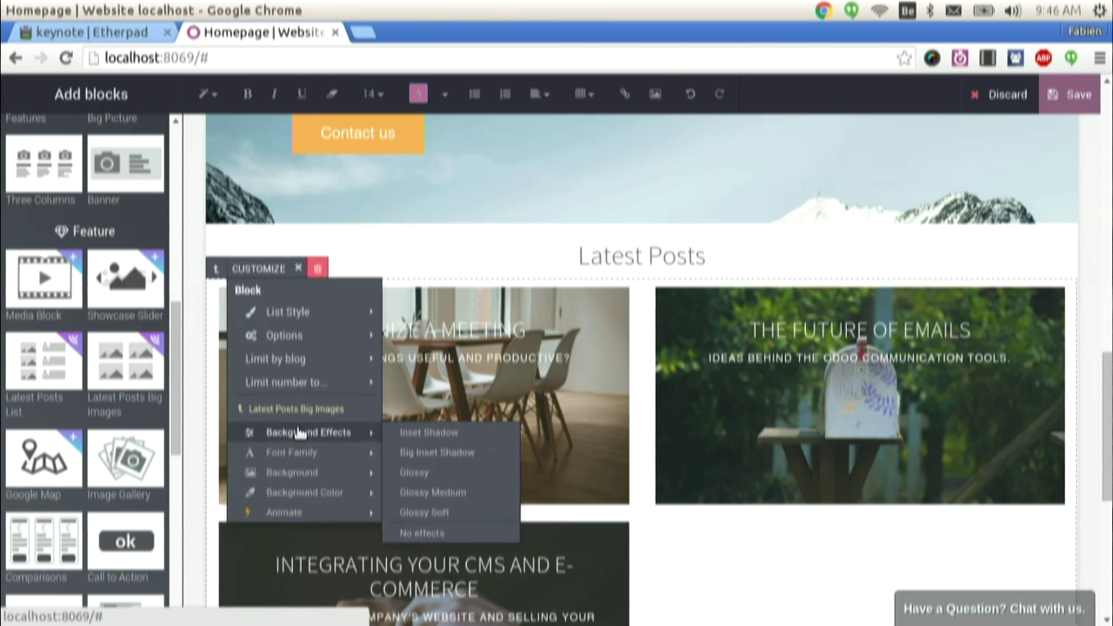
{"action": "mouse_move", "coordinate": [353, 334]}
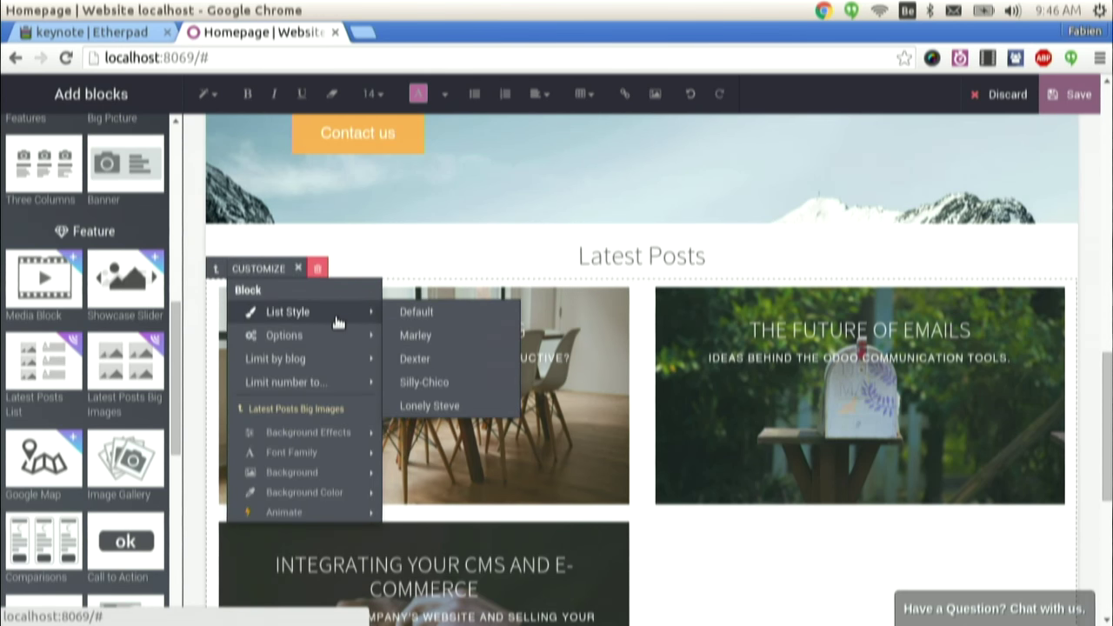
{"action": "mouse_move", "coordinate": [319, 391]}
{"action": "left_click", "coordinate": [408, 406]}
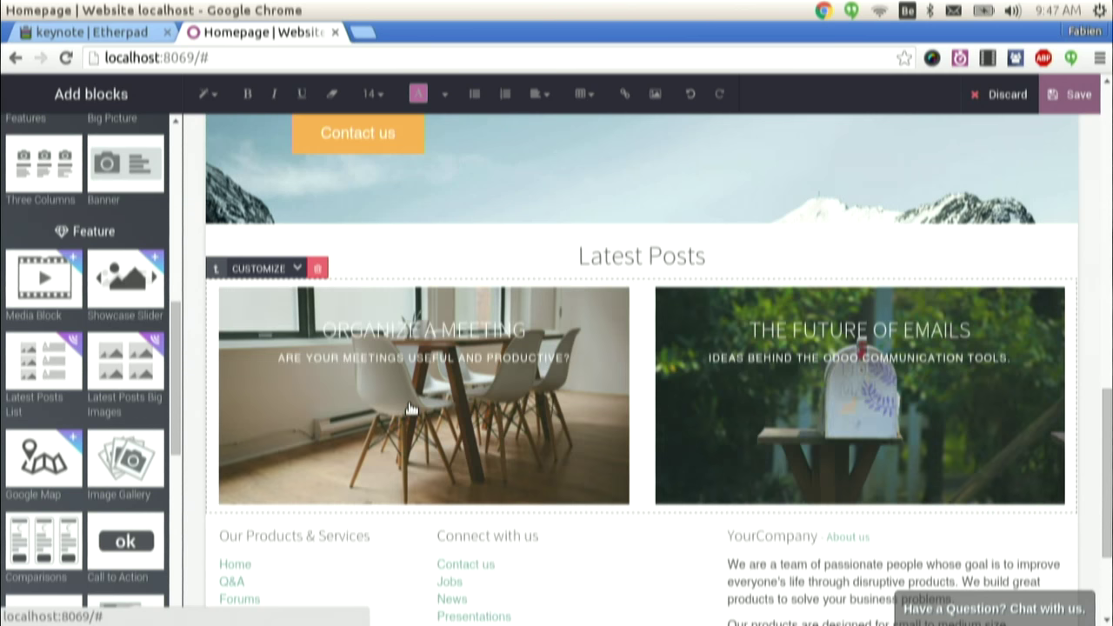
- Apply the Lonely Steve list style to the posts and save the homepage
{"action": "left_click", "coordinate": [281, 271]}
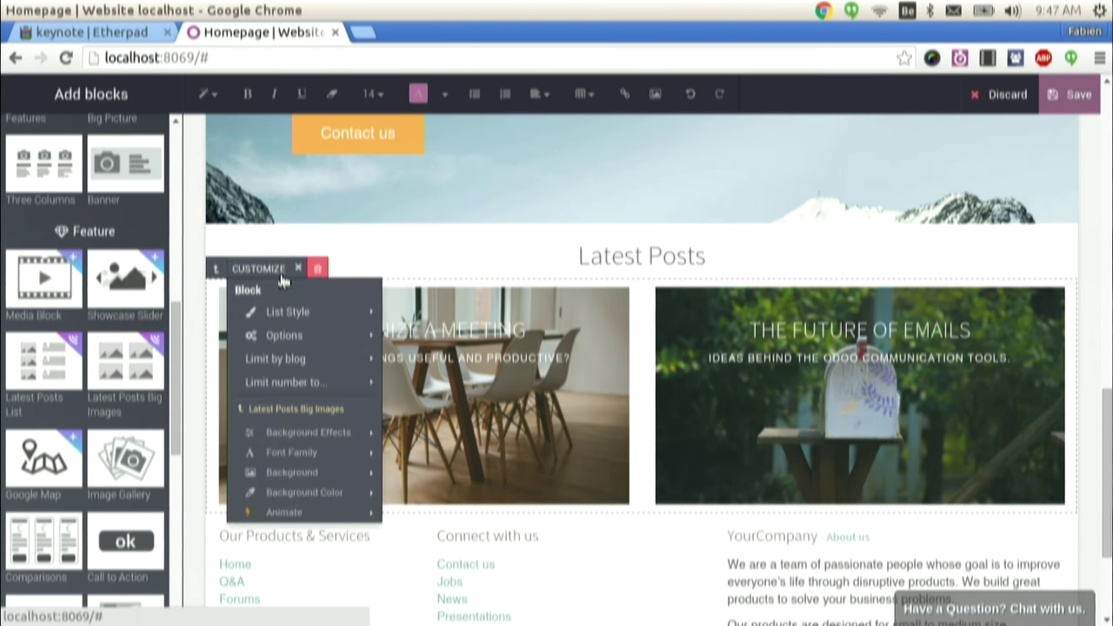
{"action": "mouse_move", "coordinate": [282, 351]}
{"action": "mouse_move", "coordinate": [283, 388]}
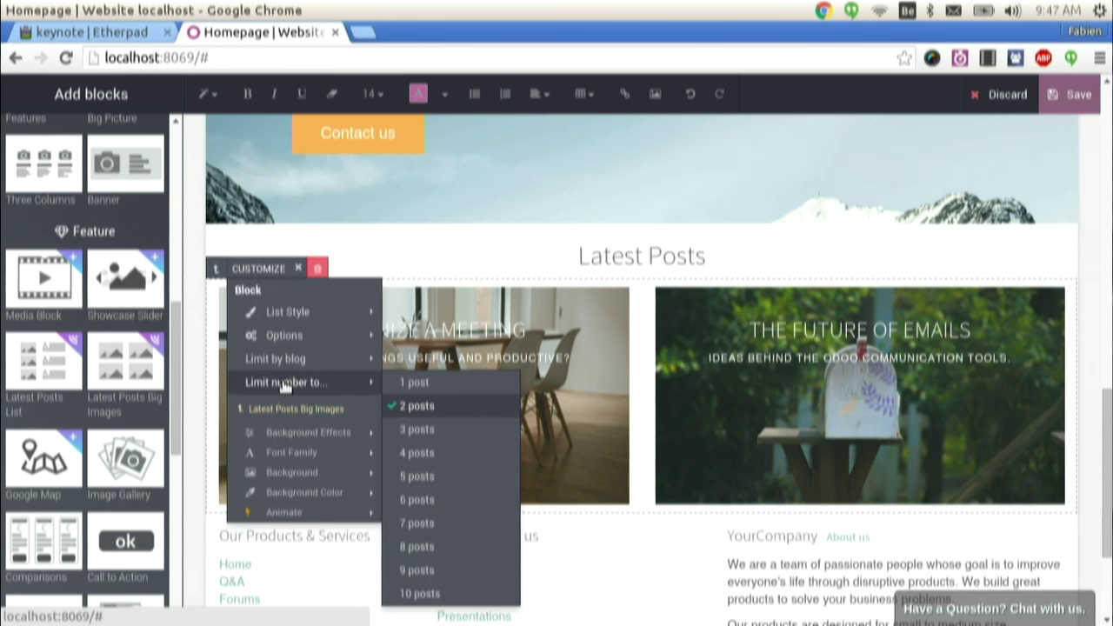
{"action": "mouse_move", "coordinate": [289, 441]}
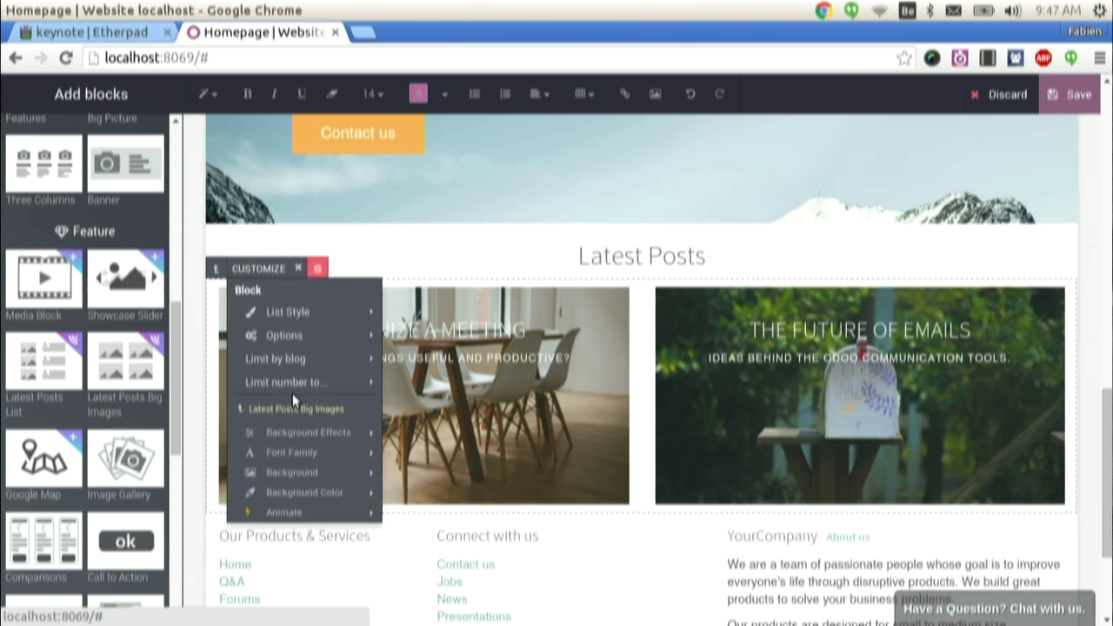
{"action": "mouse_move", "coordinate": [320, 344]}
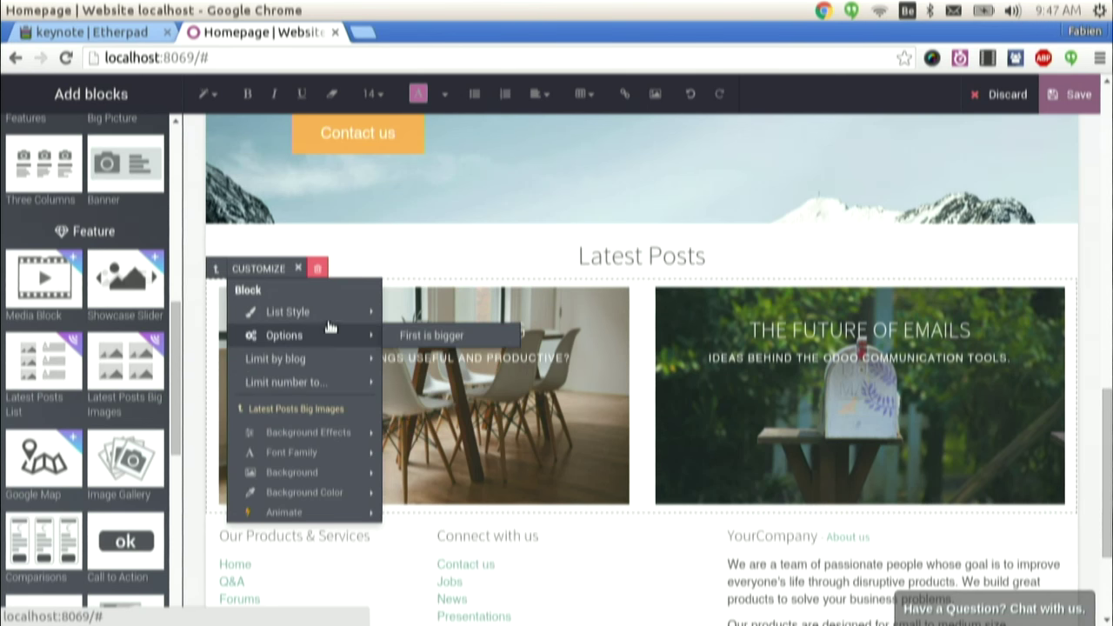
{"action": "mouse_move", "coordinate": [323, 313]}
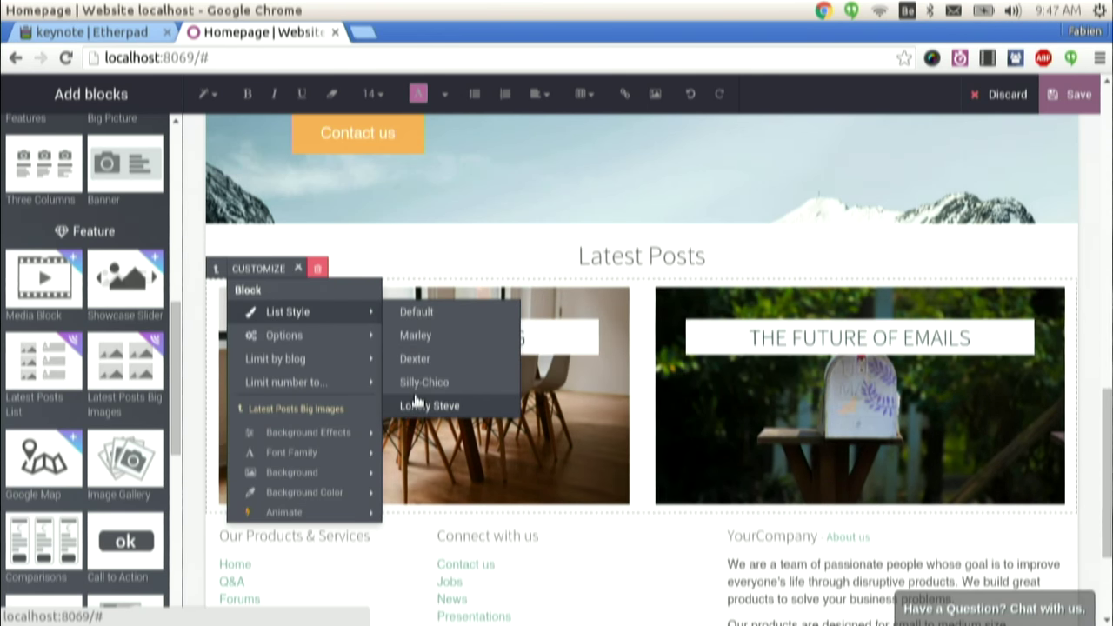
{"action": "left_click", "coordinate": [418, 406]}
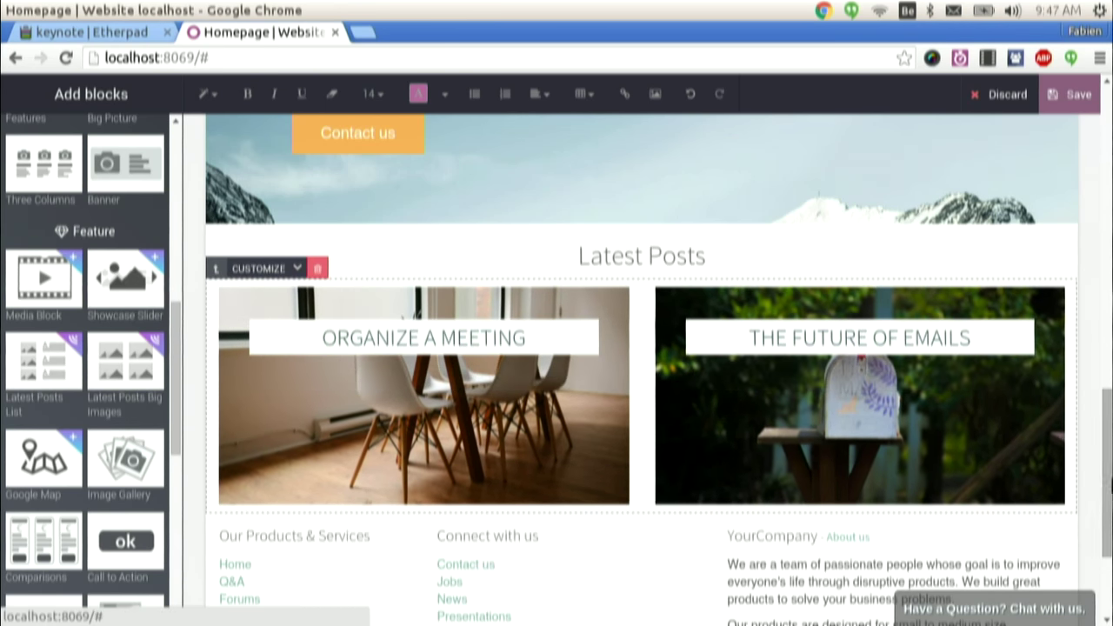
{"action": "left_click_drag", "start_coordinate": [1107, 469], "coordinate": [1106, 174]}
{"action": "left_click", "coordinate": [1077, 94]}
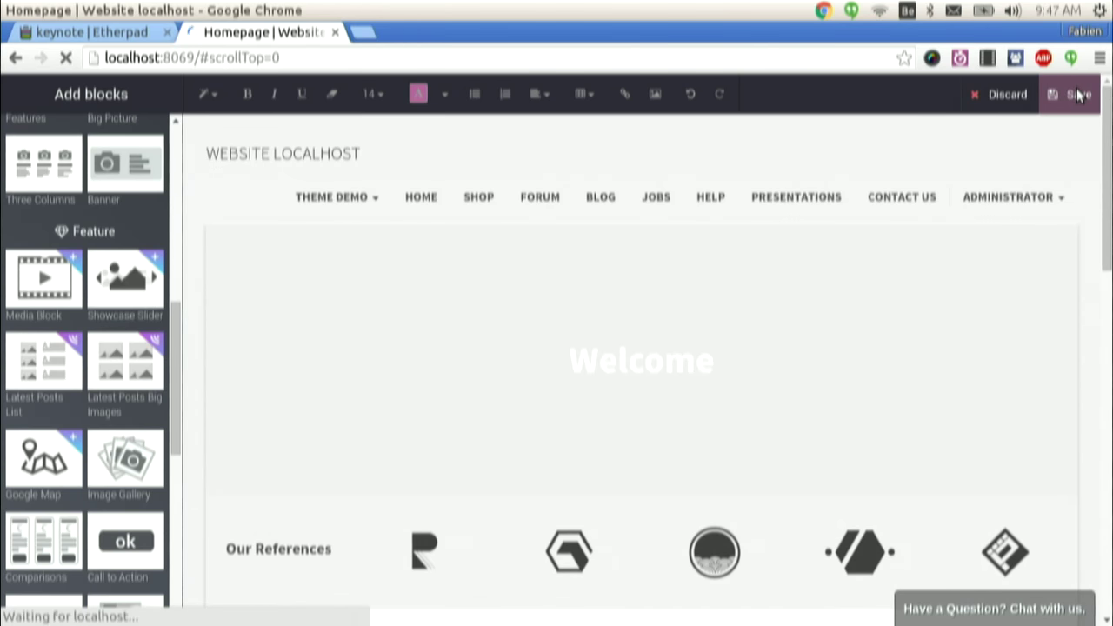
- Scroll down the saved homepage to review the two Latest Posts cards
{"action": "scroll", "coordinate": [1077, 94], "scroll_direction": "down", "scroll_amount": 2}
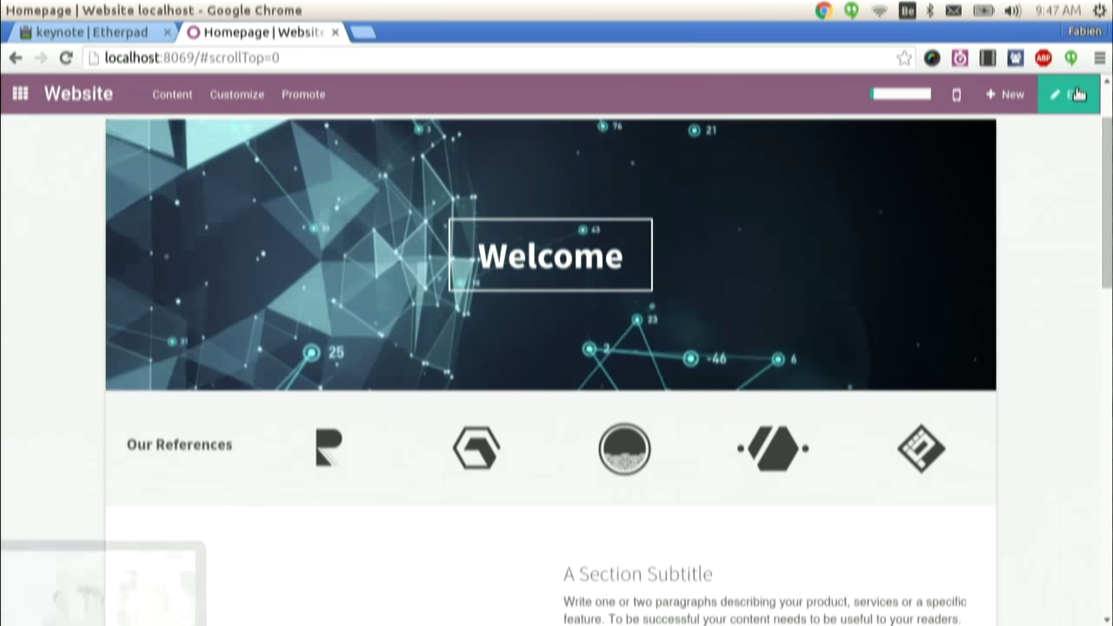
{"action": "scroll", "coordinate": [1076, 94], "scroll_direction": "down", "scroll_amount": 5}
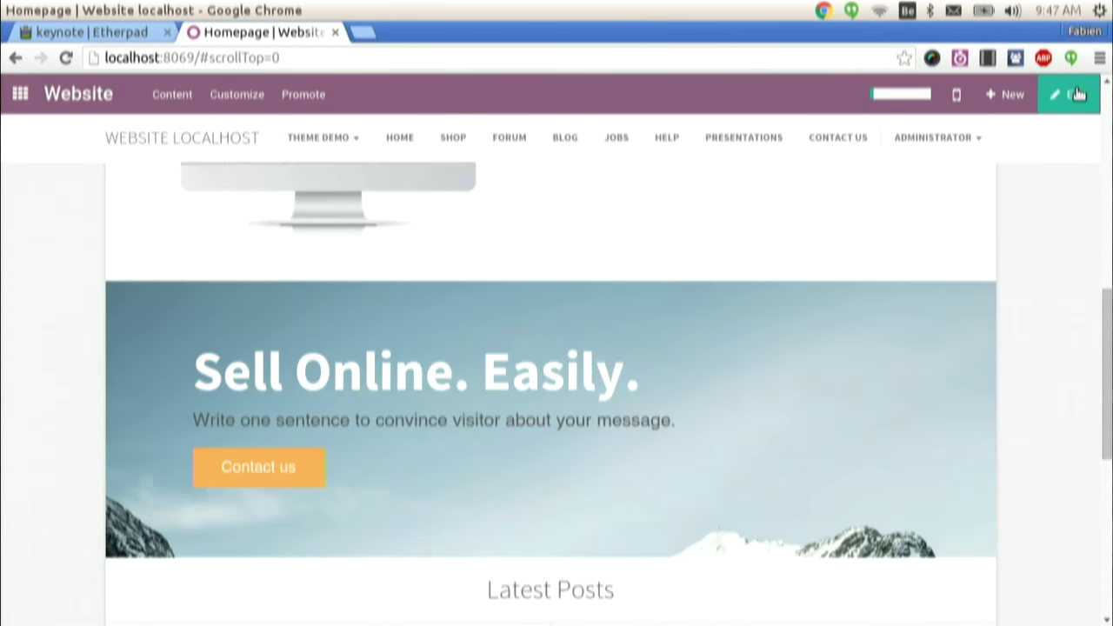
{"action": "scroll", "coordinate": [1076, 94], "scroll_direction": "down", "scroll_amount": 4}
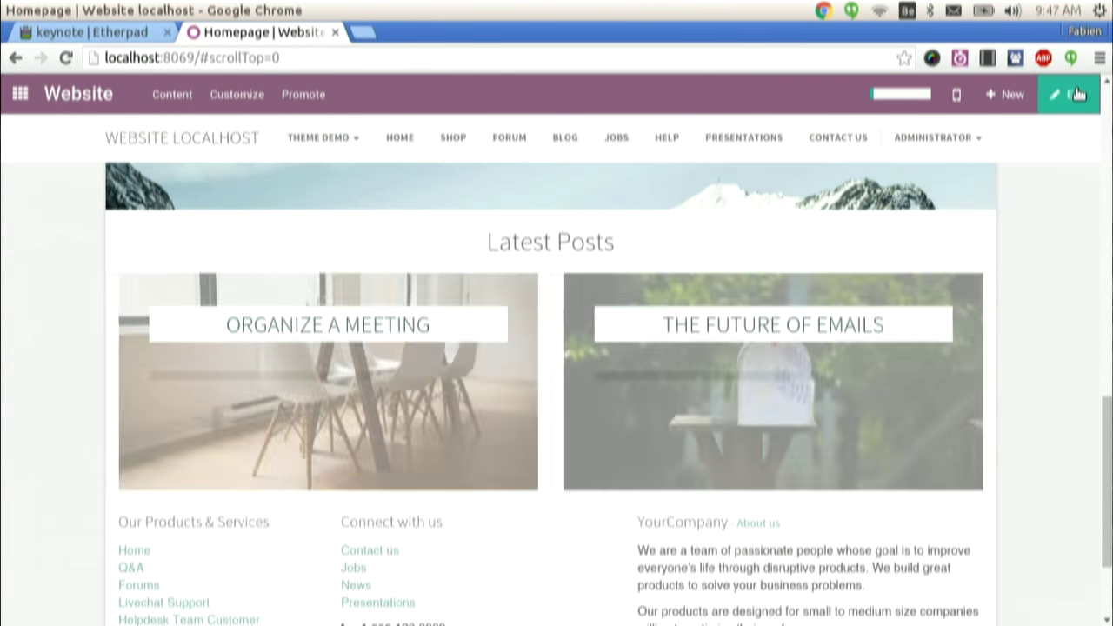
{"action": "scroll", "coordinate": [1076, 94], "scroll_direction": "down", "scroll_amount": 1}
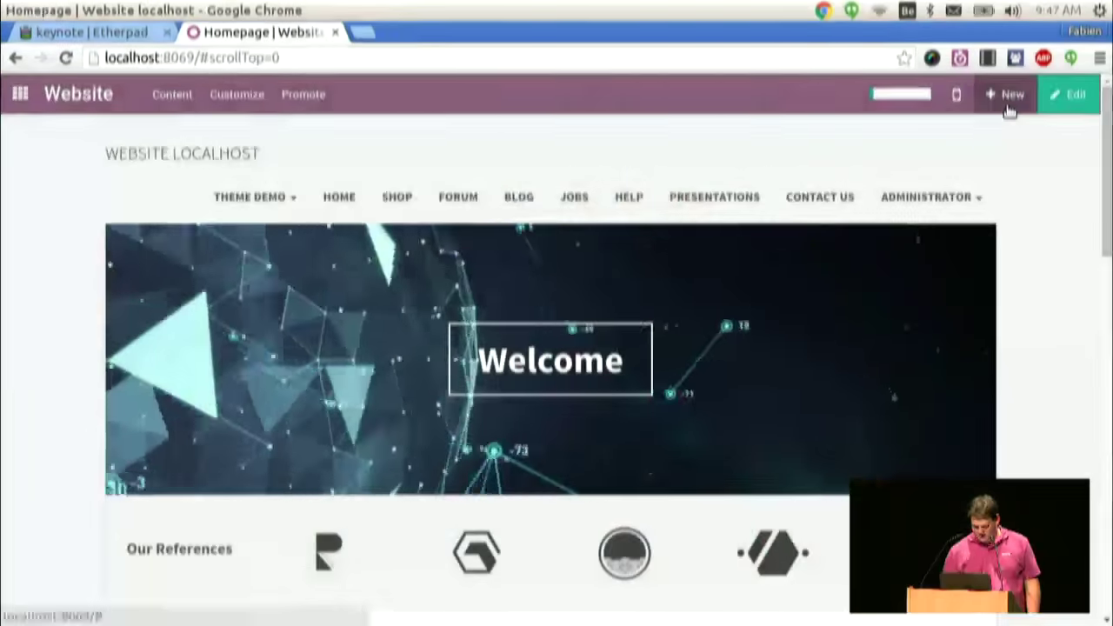
- Create a new job offer page and start retyping its Job Title heading
{"action": "left_click", "coordinate": [1008, 107]}
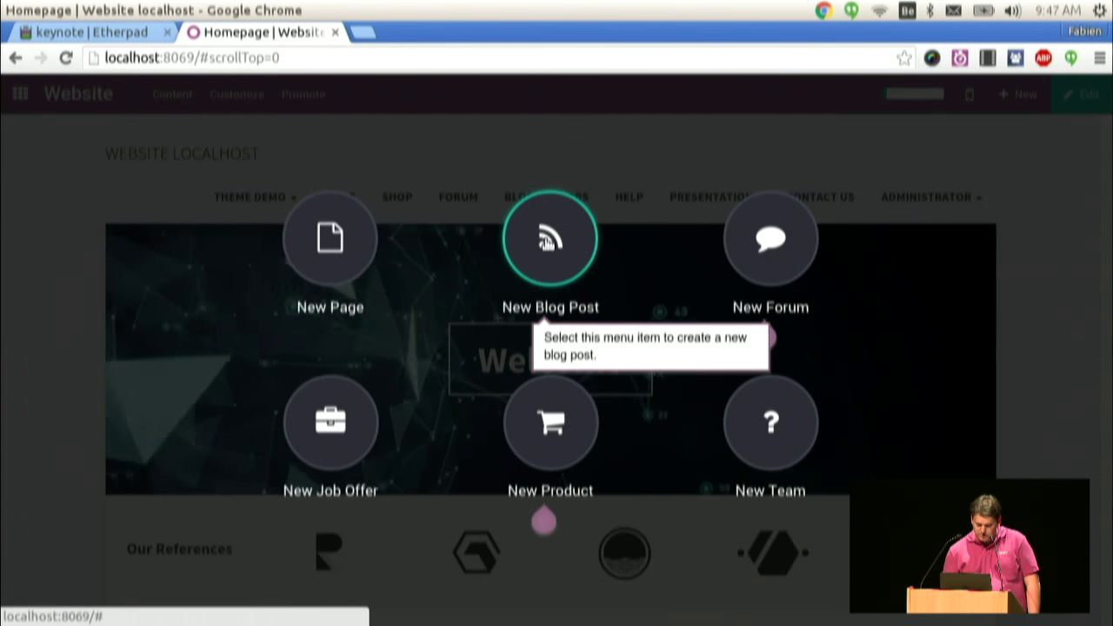
{"action": "left_click", "coordinate": [346, 422]}
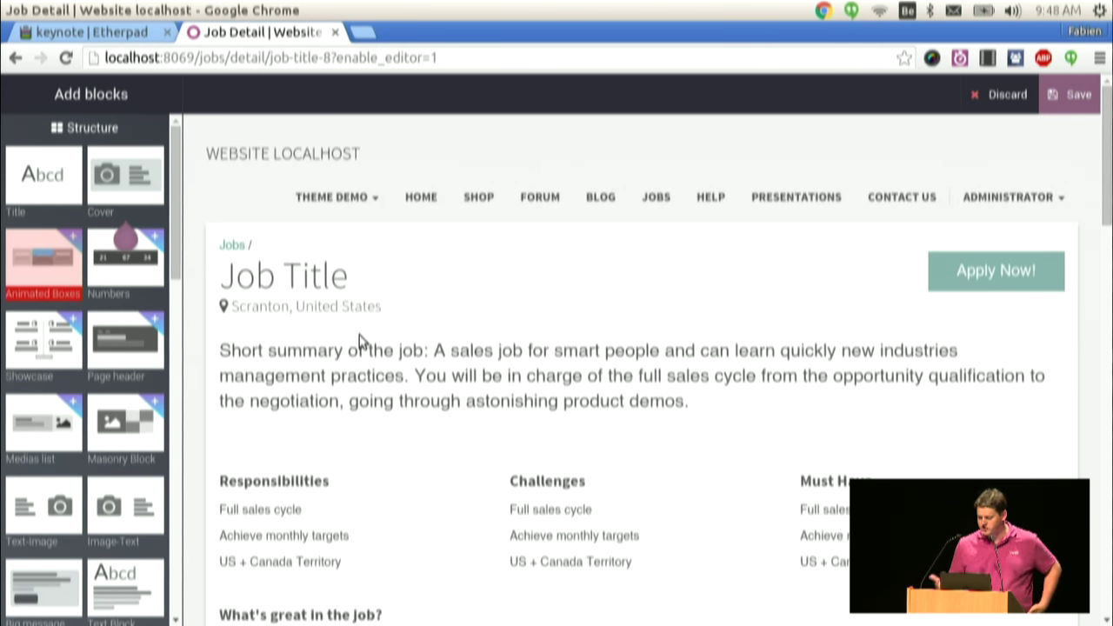
{"action": "left_click", "coordinate": [290, 280]}
{"action": "double_click", "coordinate": [289, 283]}
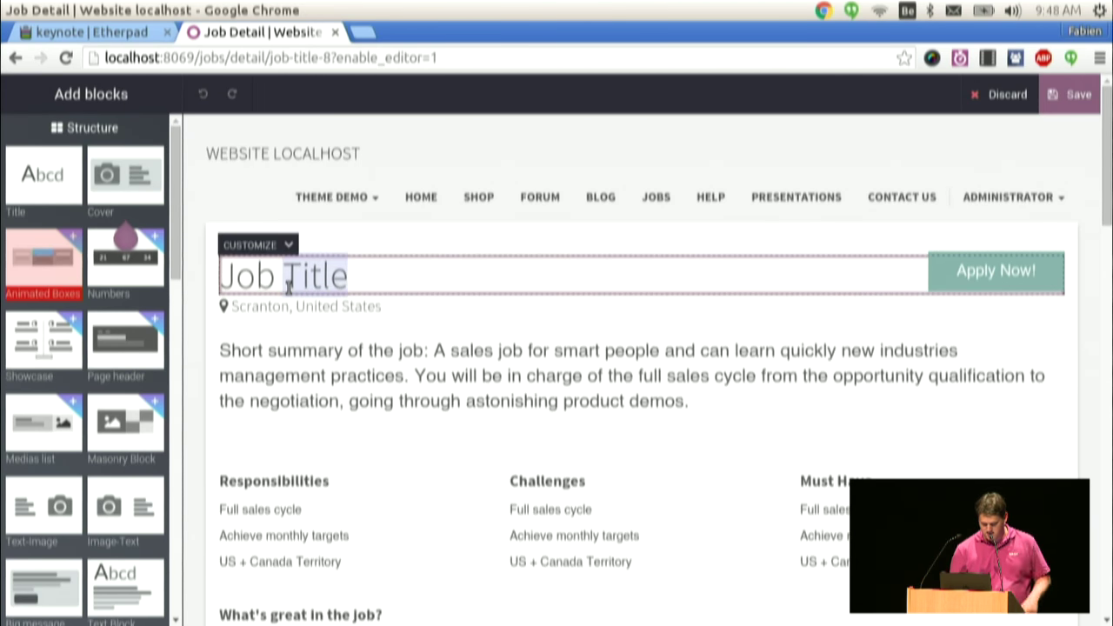
{"action": "triple_click", "coordinate": [289, 287]}
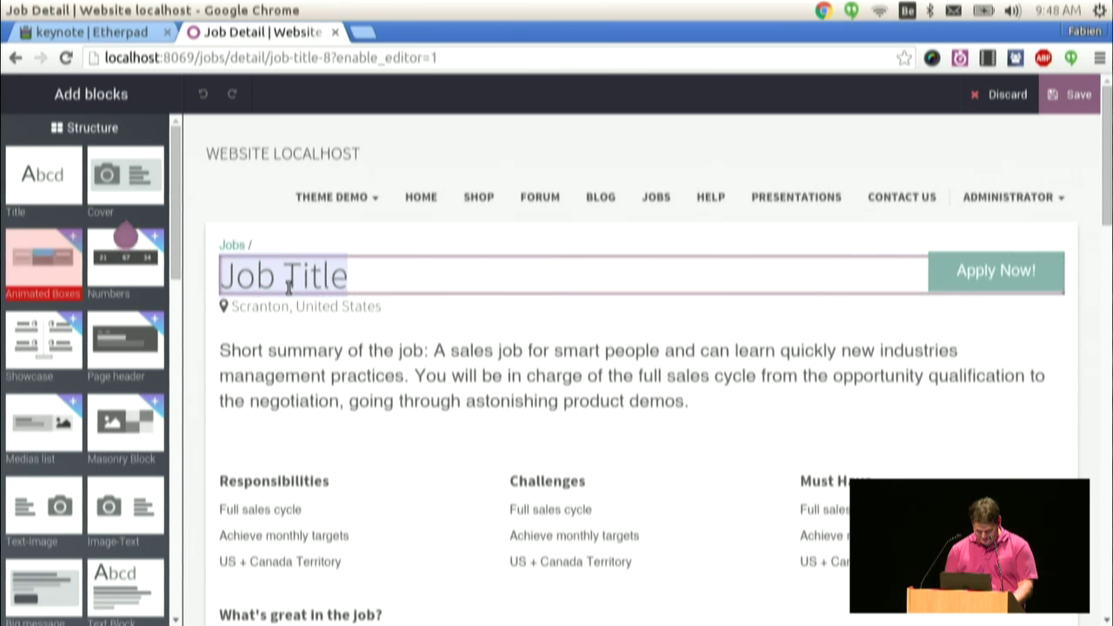
{"action": "type", "text": "CEO"}
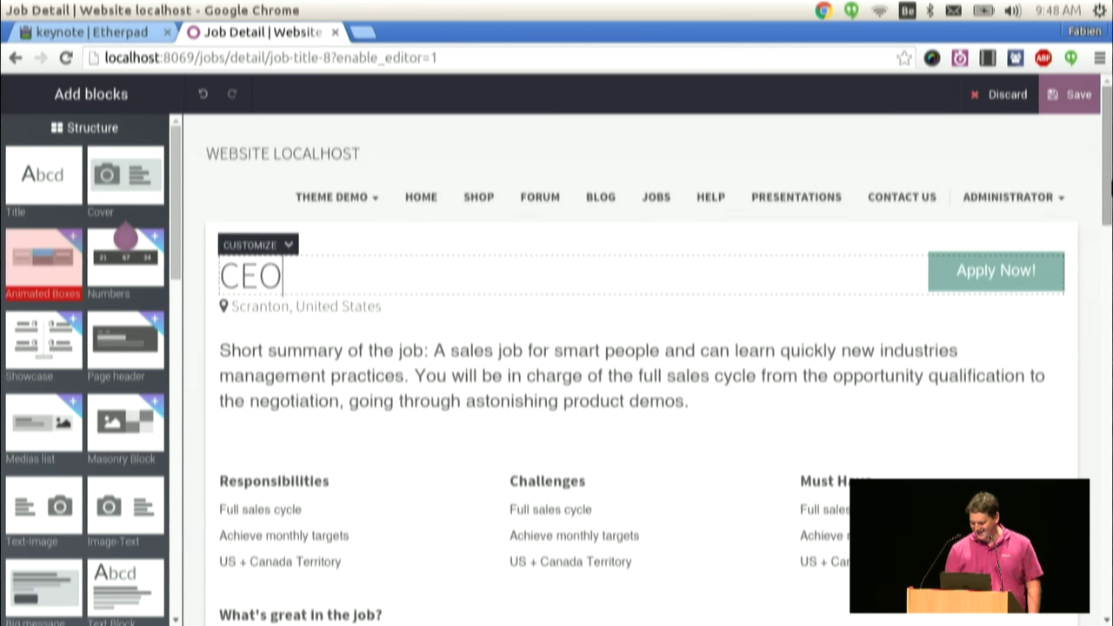
- Edit the job summary and add a new line 'kljh' to the Challenges list
{"action": "scroll", "coordinate": [1094, 233], "scroll_direction": "down", "scroll_amount": 4}
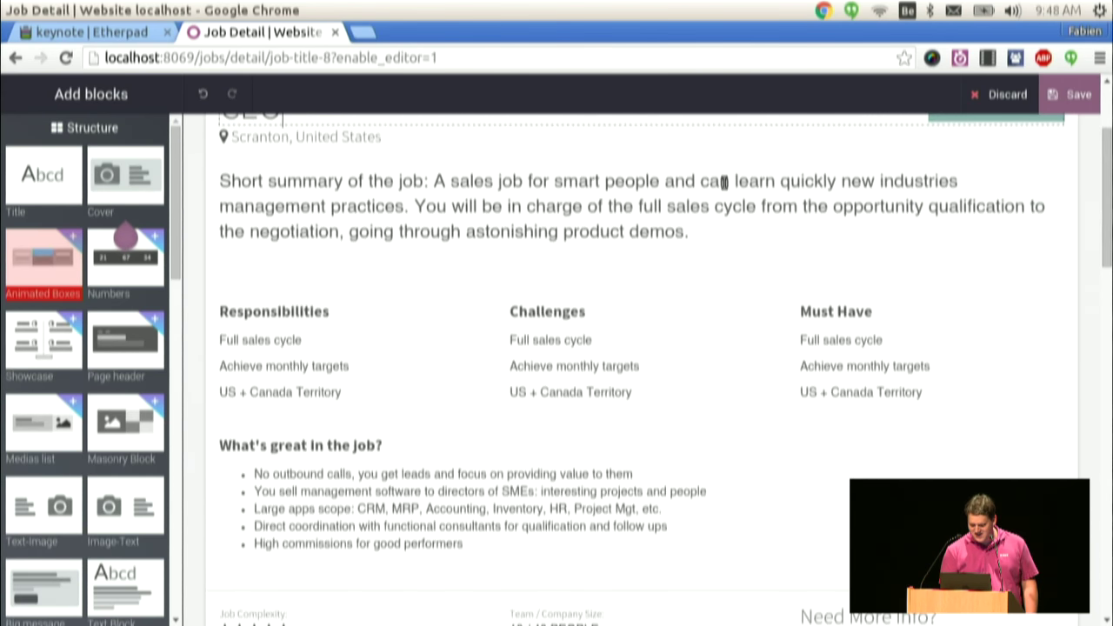
{"action": "left_click", "coordinate": [722, 181]}
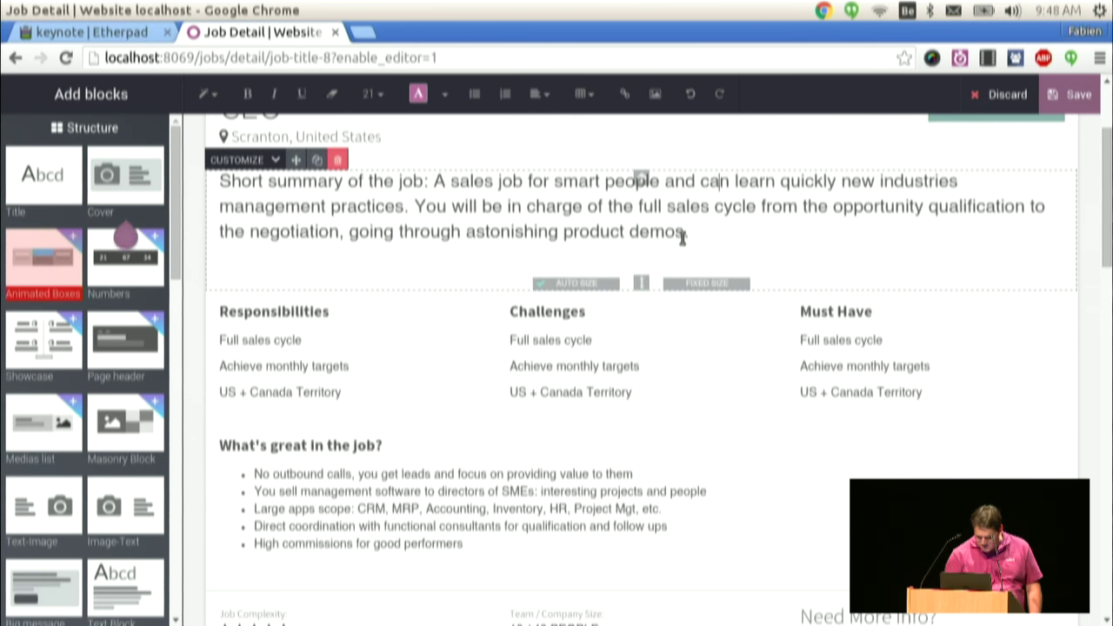
{"action": "left_click", "coordinate": [577, 342]}
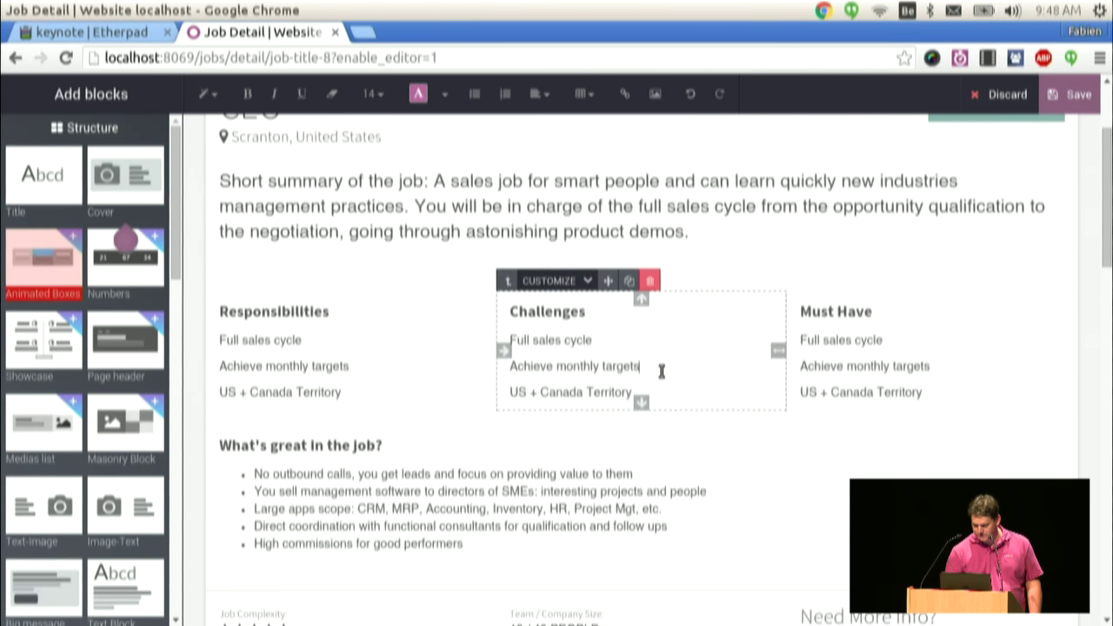
{"action": "key", "text": "Return"}
{"action": "type", "text": "kljhjkjhk"}
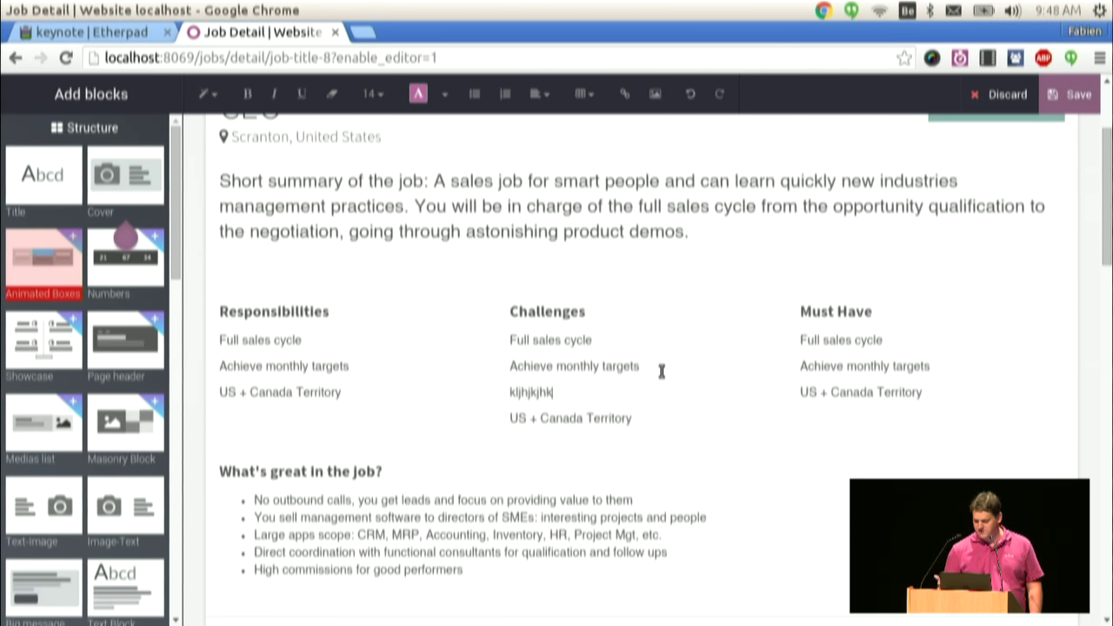
{"action": "scroll", "coordinate": [1060, 252], "scroll_direction": "down", "scroll_amount": 5}
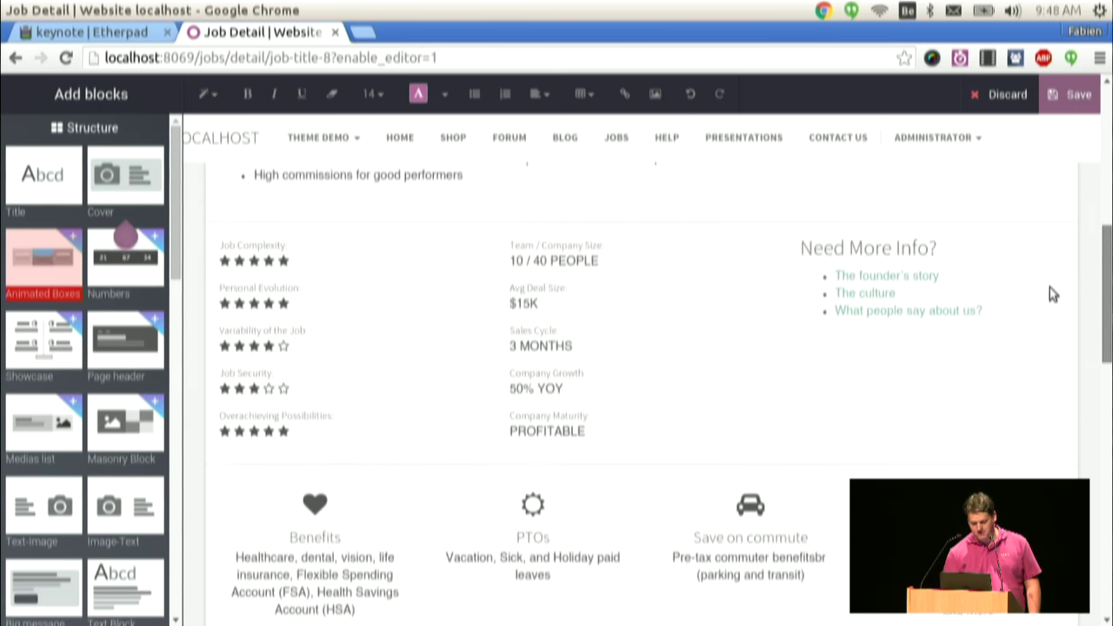
{"action": "scroll", "coordinate": [1044, 287], "scroll_direction": "up", "scroll_amount": 4}
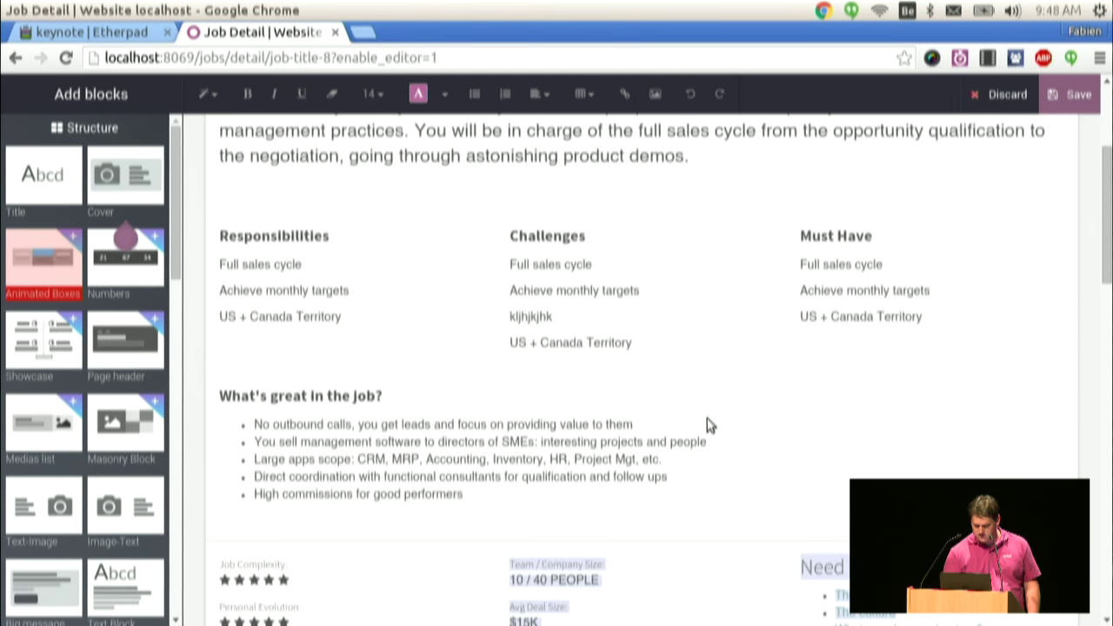
{"action": "scroll", "coordinate": [653, 352], "scroll_direction": "down", "scroll_amount": 5}
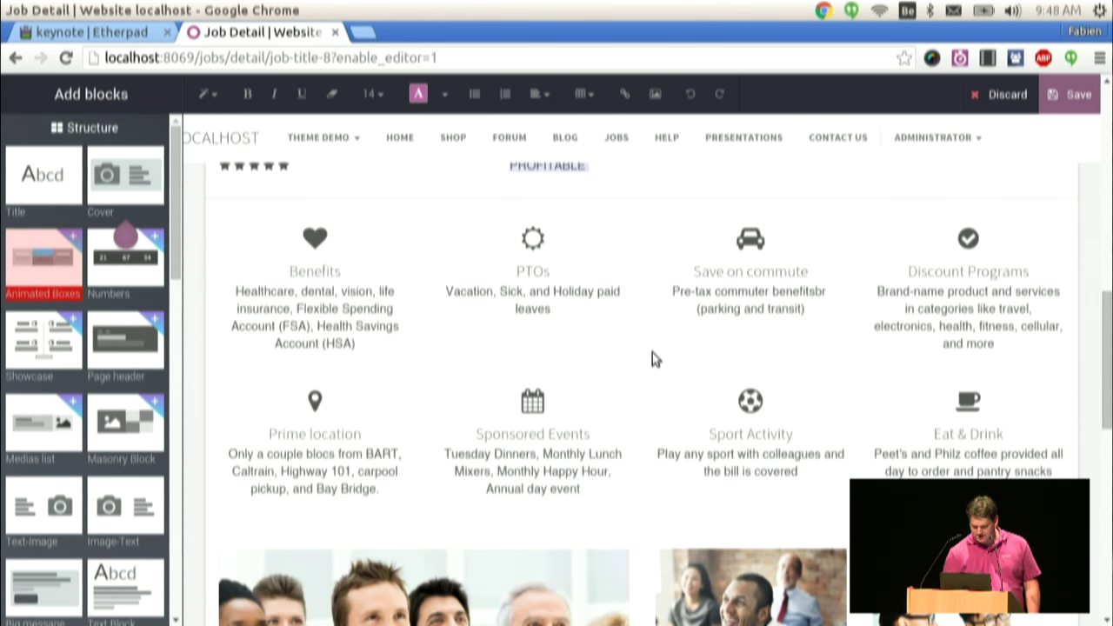
- Delete the Prime location, Sport Activity, Eat & Drink and Sponsored Events perk blocks
{"action": "left_click", "coordinate": [318, 442]}
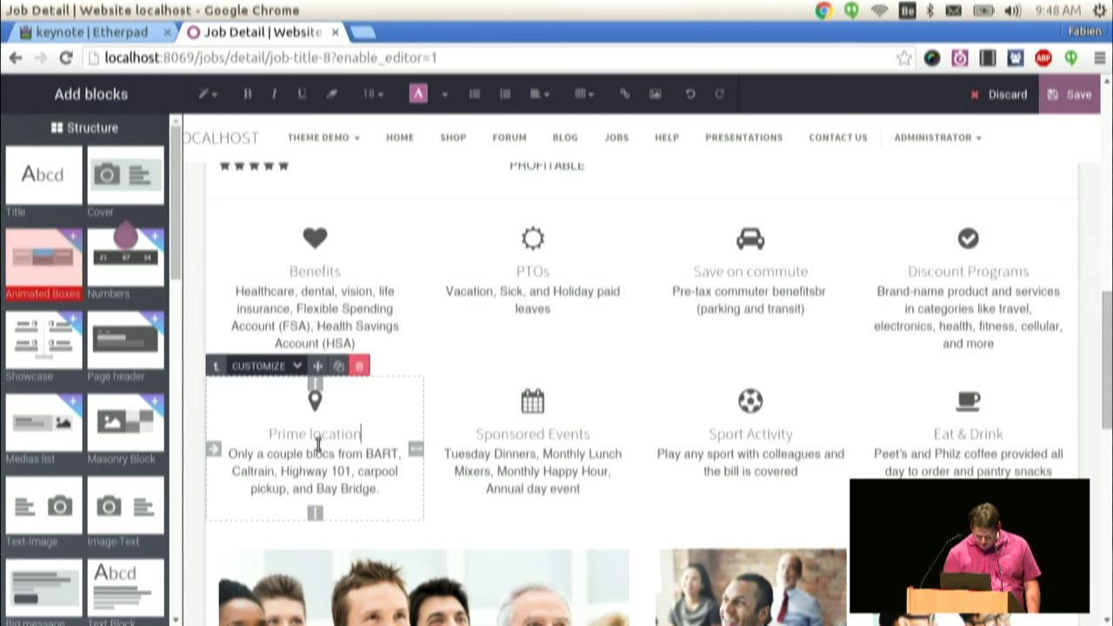
{"action": "left_click", "coordinate": [361, 368]}
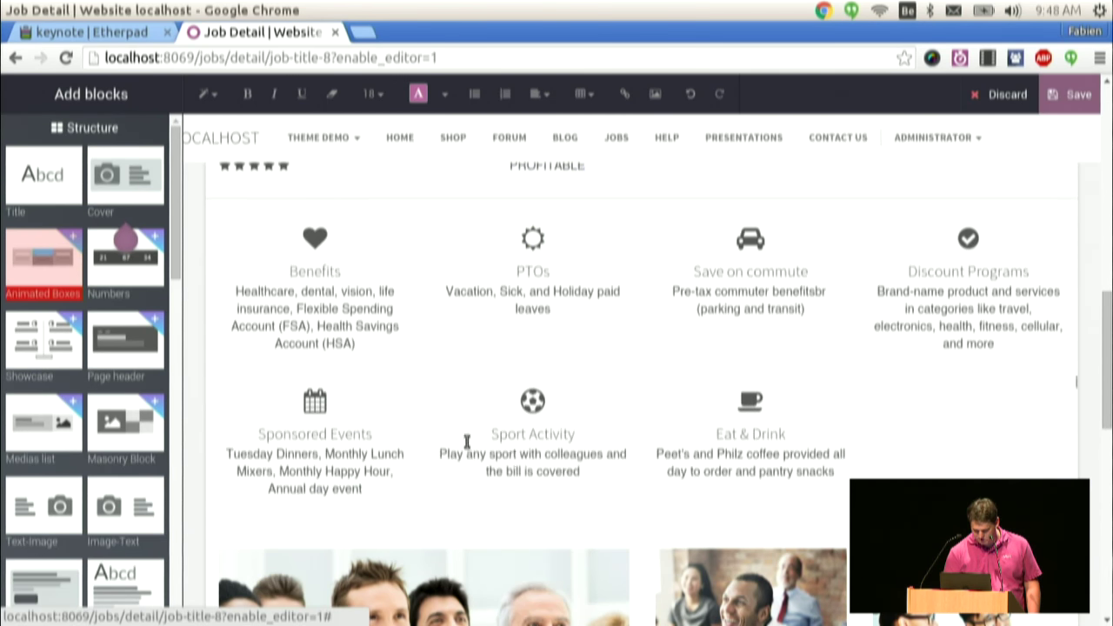
{"action": "left_click", "coordinate": [513, 458]}
{"action": "left_click", "coordinate": [579, 366]}
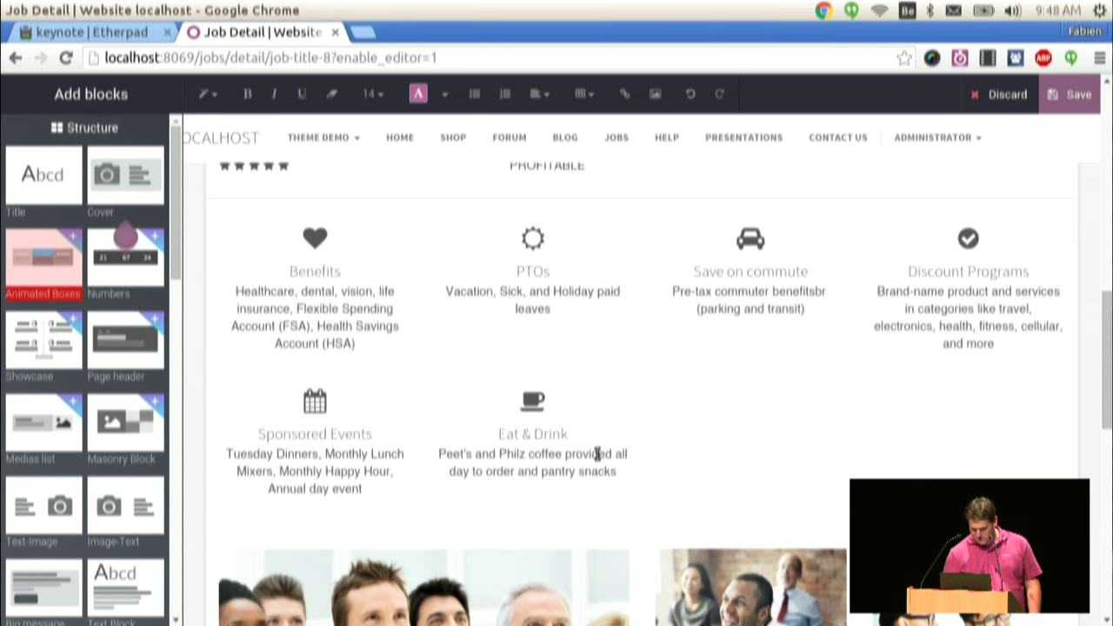
{"action": "left_click", "coordinate": [579, 366]}
{"action": "left_click", "coordinate": [333, 470]}
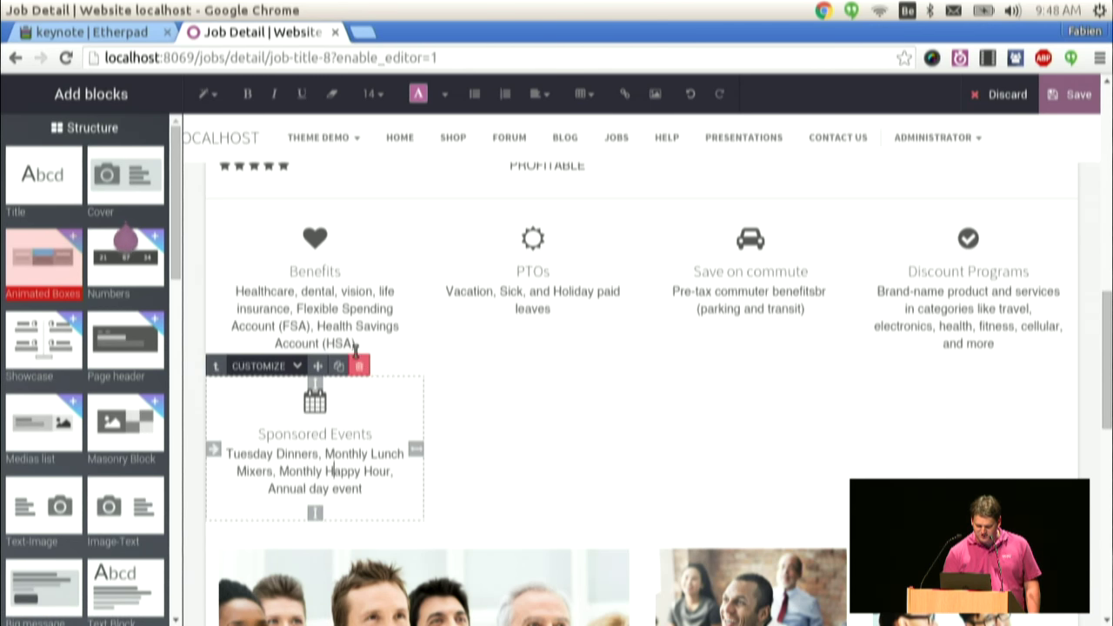
{"action": "left_click", "coordinate": [359, 365]}
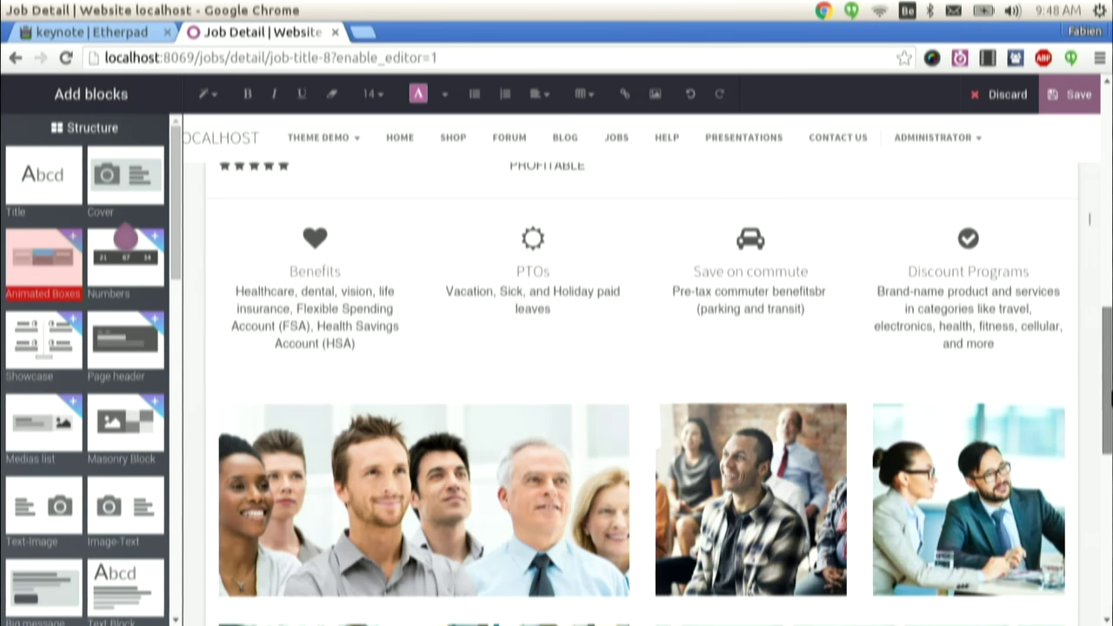
{"action": "scroll", "coordinate": [1089, 495], "scroll_direction": "down", "scroll_amount": 3}
- Save the CEO job page and bring up the Content menu
{"action": "left_click_drag", "start_coordinate": [1105, 487], "coordinate": [1108, 129]}
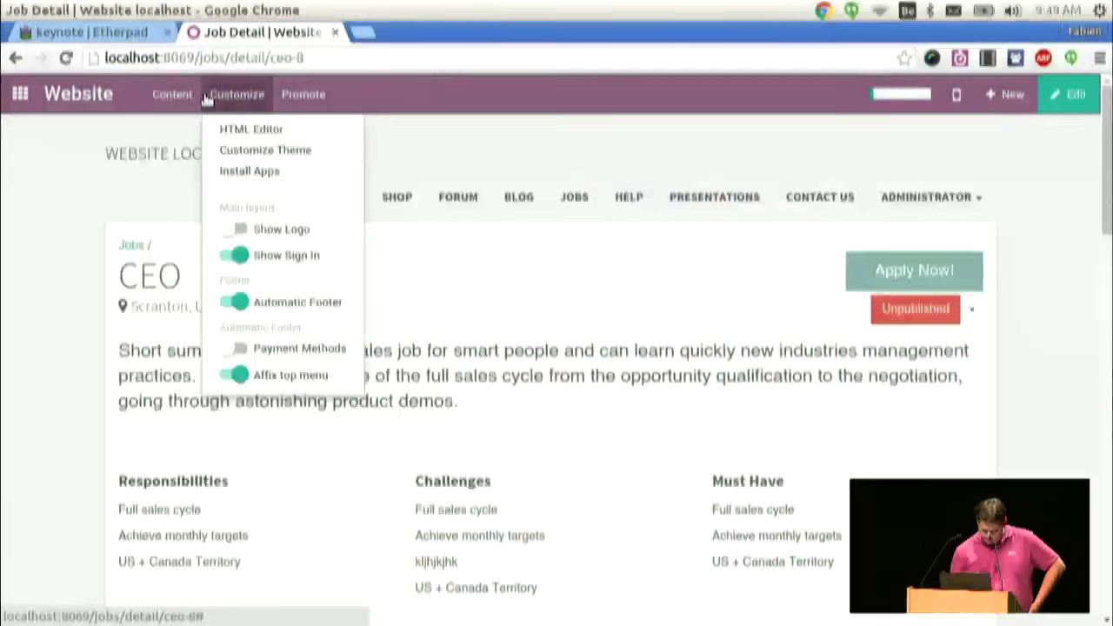
{"action": "left_click", "coordinate": [174, 94]}
{"action": "left_click", "coordinate": [168, 94]}
{"action": "left_click", "coordinate": [171, 96]}
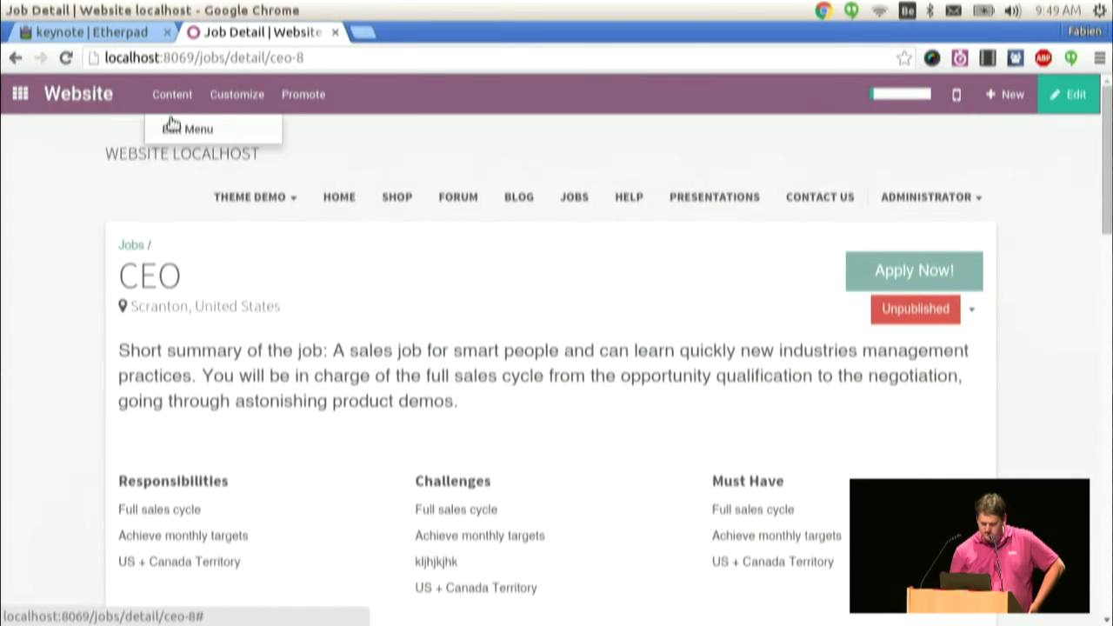
- Nest Shop and the other menu items under Home in Edit Menu and save
{"action": "left_click", "coordinate": [183, 129]}
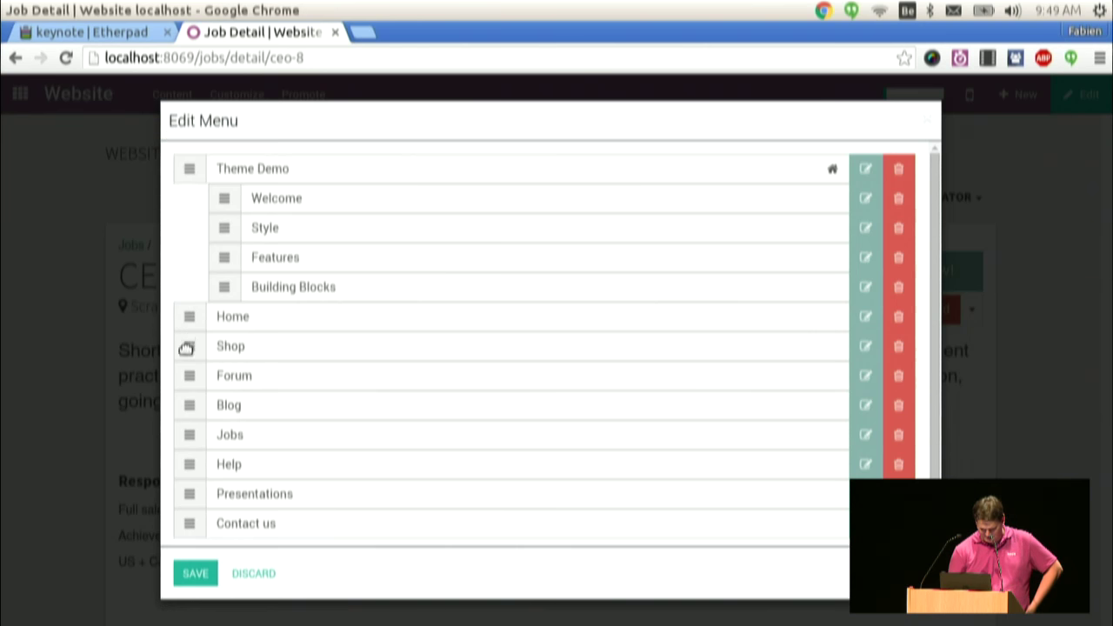
{"action": "left_click_drag", "start_coordinate": [186, 348], "coordinate": [234, 478]}
{"action": "left_click", "coordinate": [195, 573]}
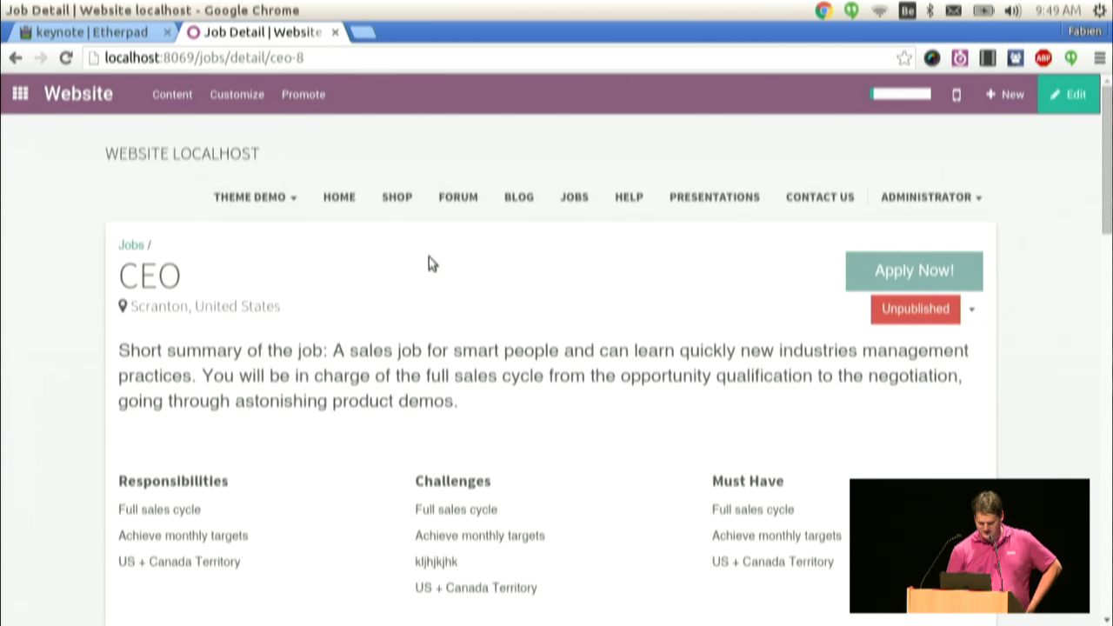
- Reopen the menu editor to check it and close it without changes
{"action": "left_click", "coordinate": [237, 96]}
{"action": "left_click", "coordinate": [172, 95]}
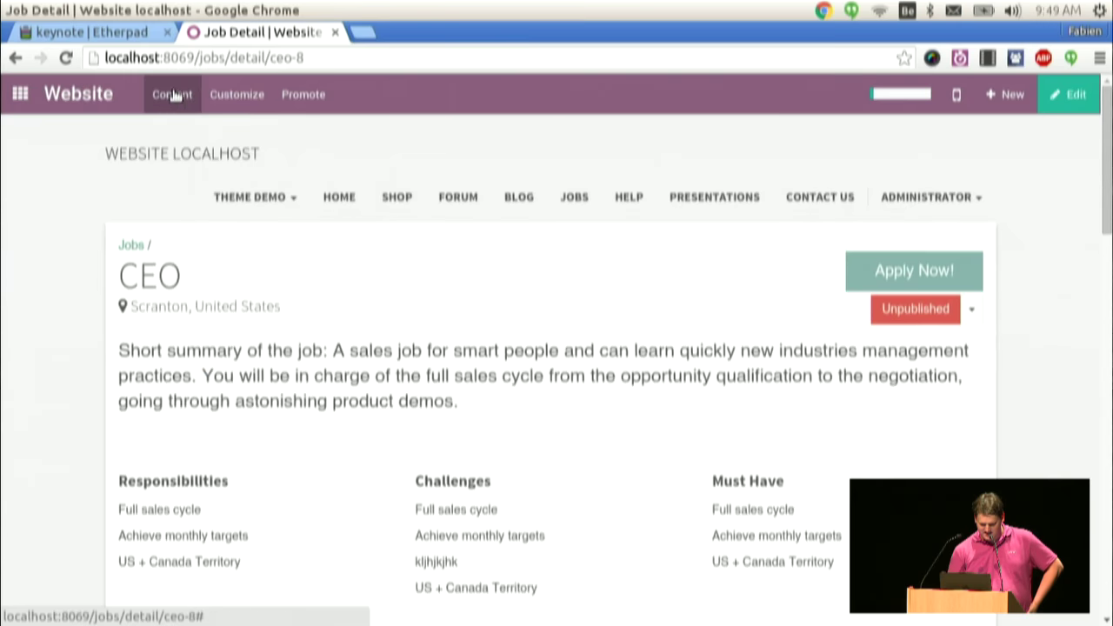
{"action": "left_click", "coordinate": [177, 130]}
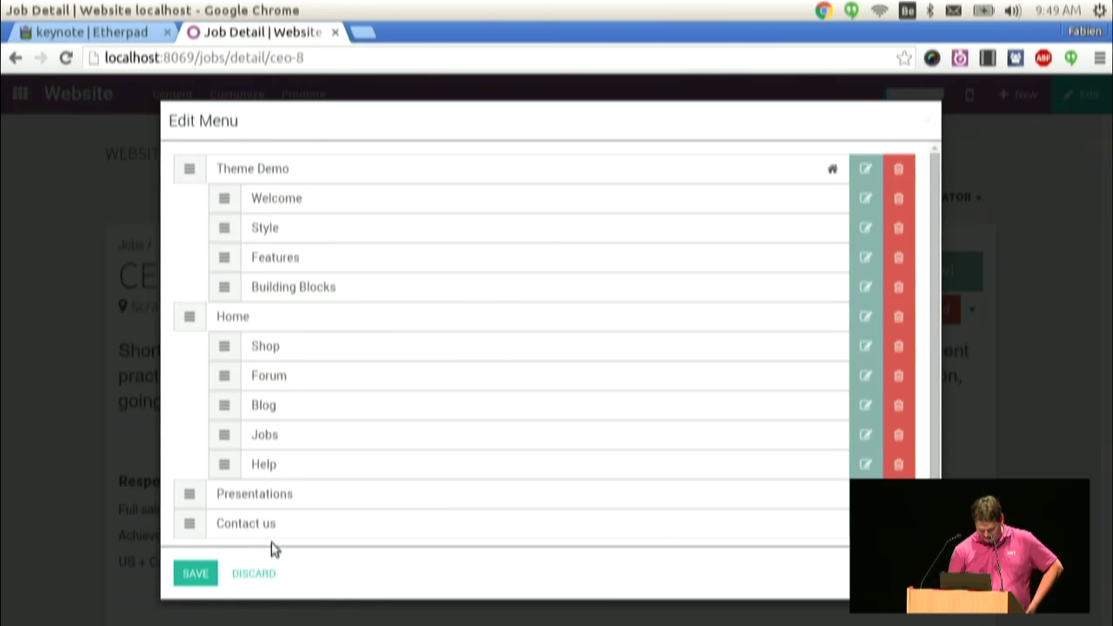
{"action": "left_click", "coordinate": [254, 574]}
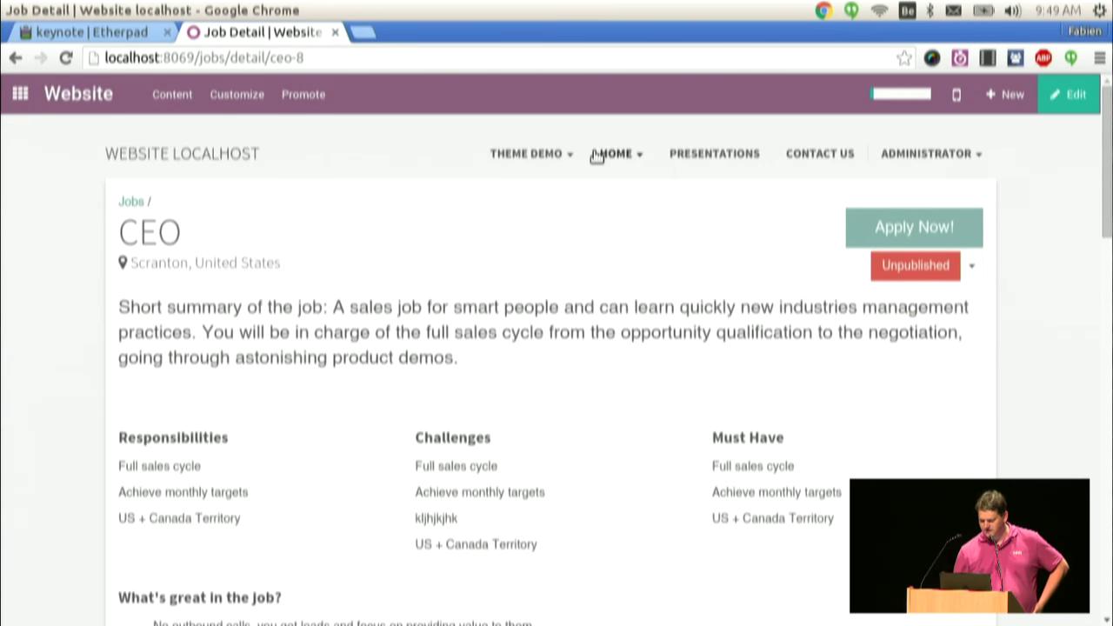
- Check the Home and Theme Demo dropdowns in the site's top menu
{"action": "left_click", "coordinate": [597, 154]}
{"action": "left_click", "coordinate": [551, 157]}
{"action": "left_click", "coordinate": [707, 238]}
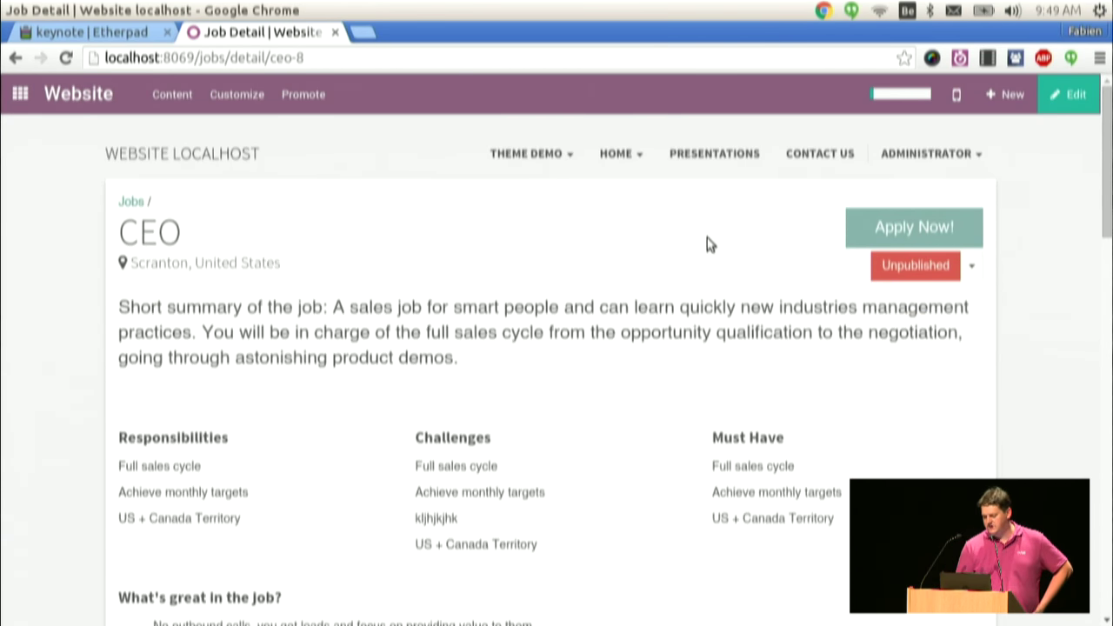
- Create a new blog post titled 'Welcome to ODoo Experience'
{"action": "left_click", "coordinate": [1009, 92]}
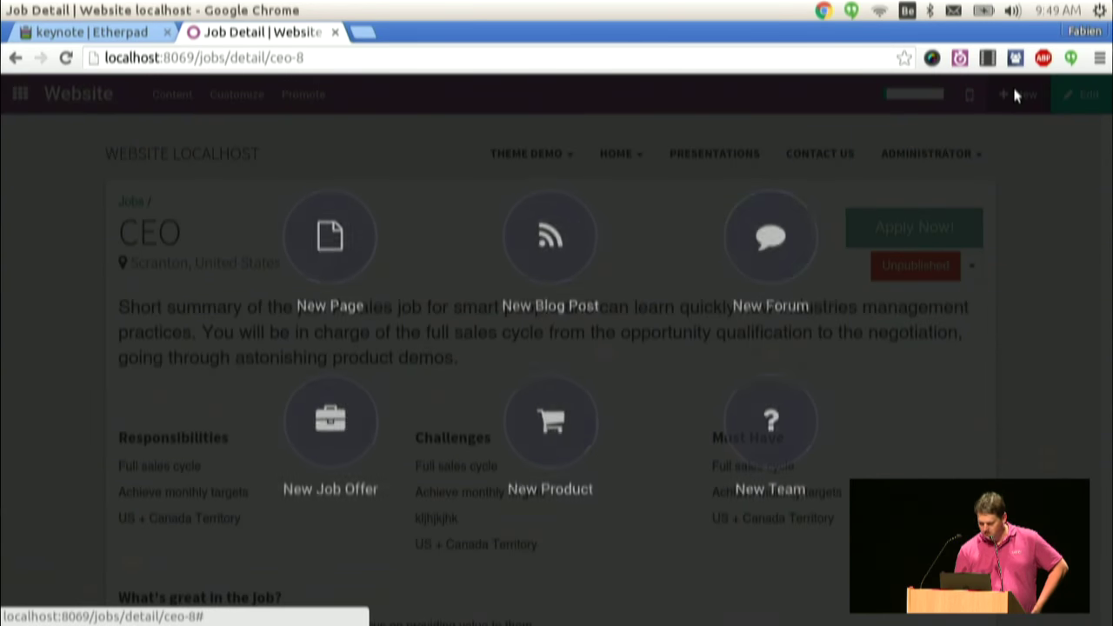
{"action": "left_click", "coordinate": [567, 237]}
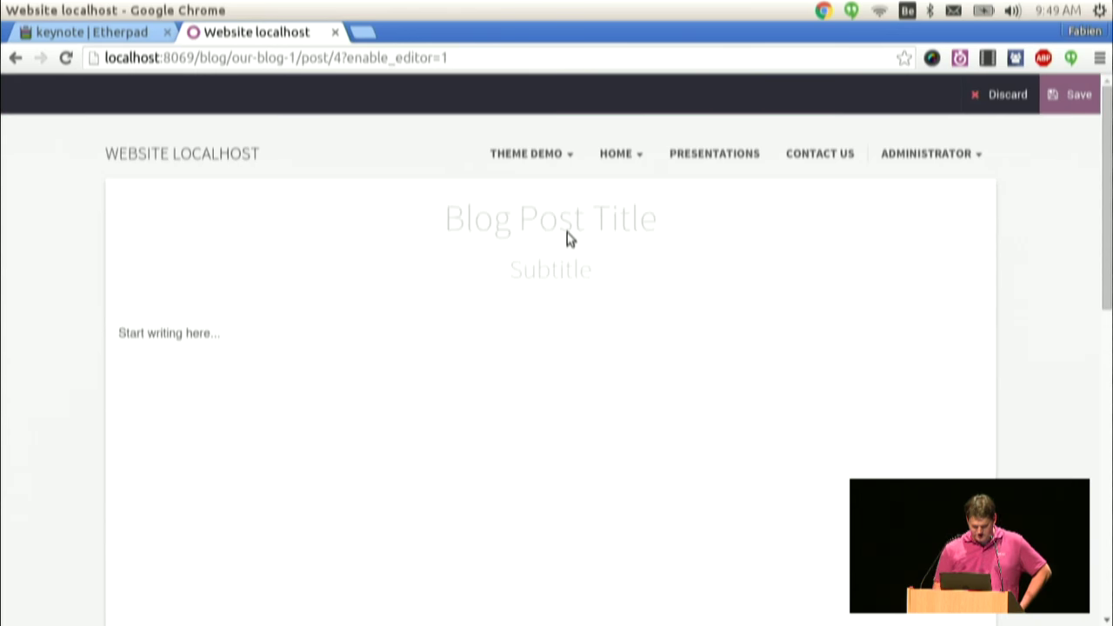
{"action": "left_click", "coordinate": [586, 215]}
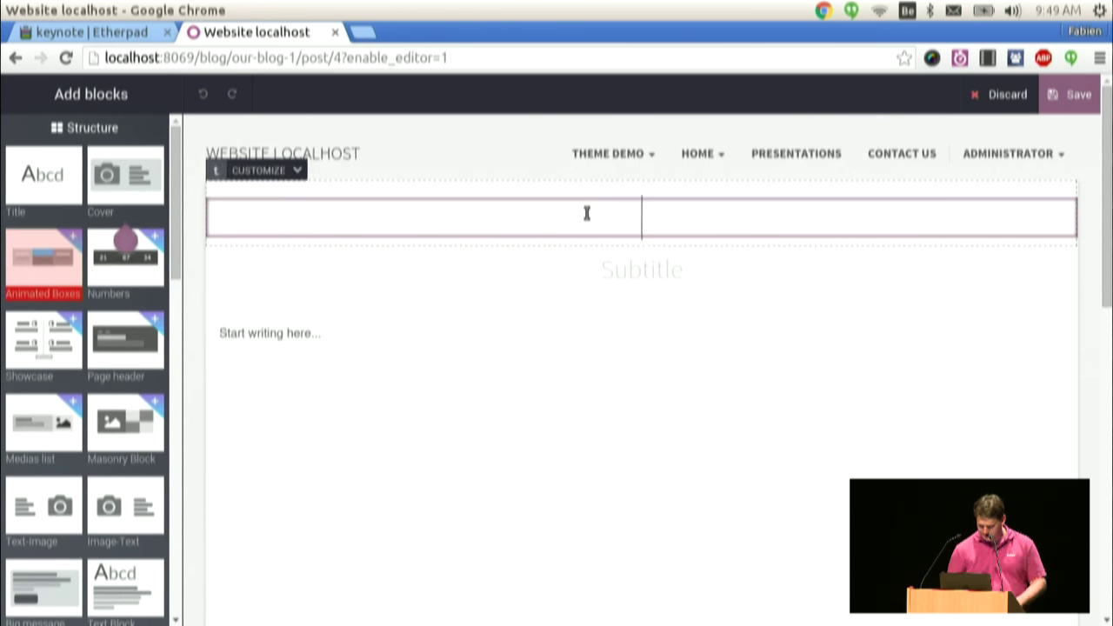
{"action": "type", "text": "Welcom"}
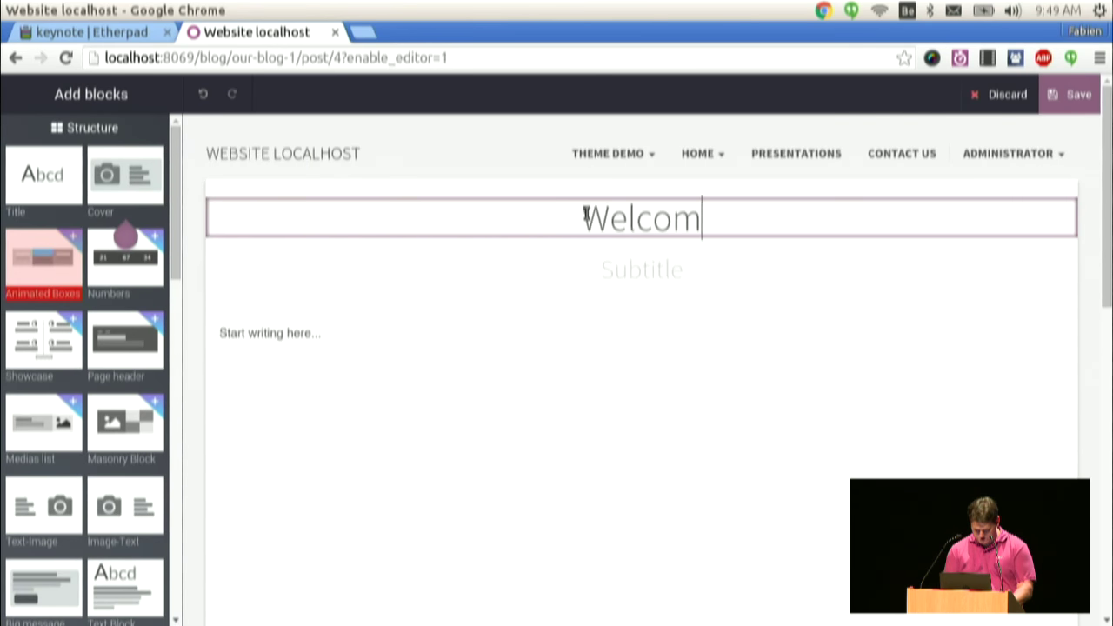
{"action": "type", "text": "e to ODoo Experience"}
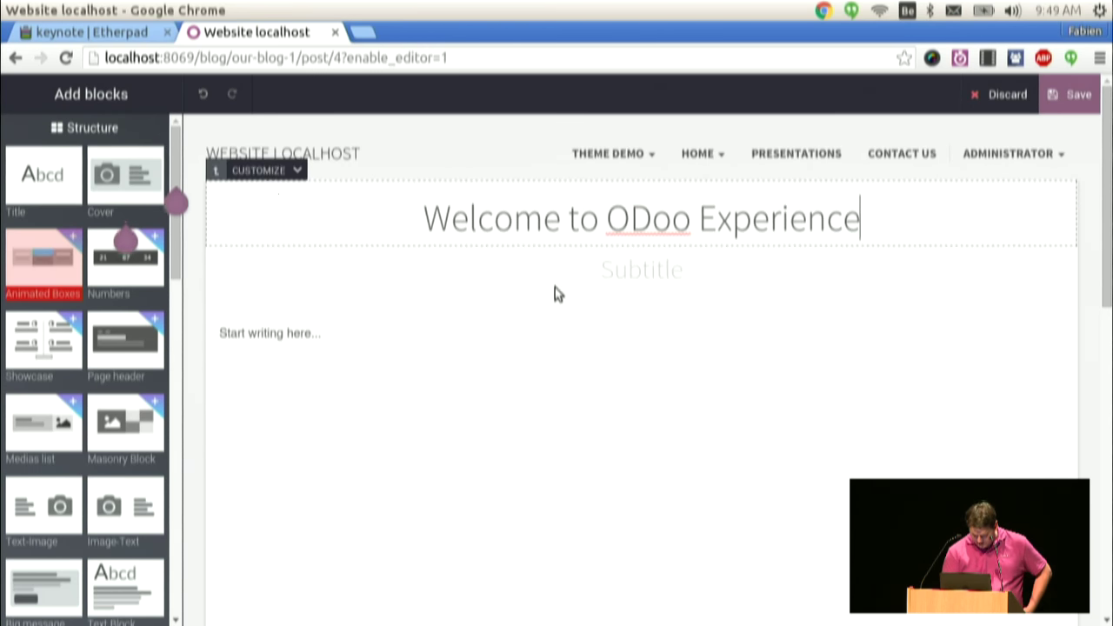
{"action": "left_click", "coordinate": [557, 281]}
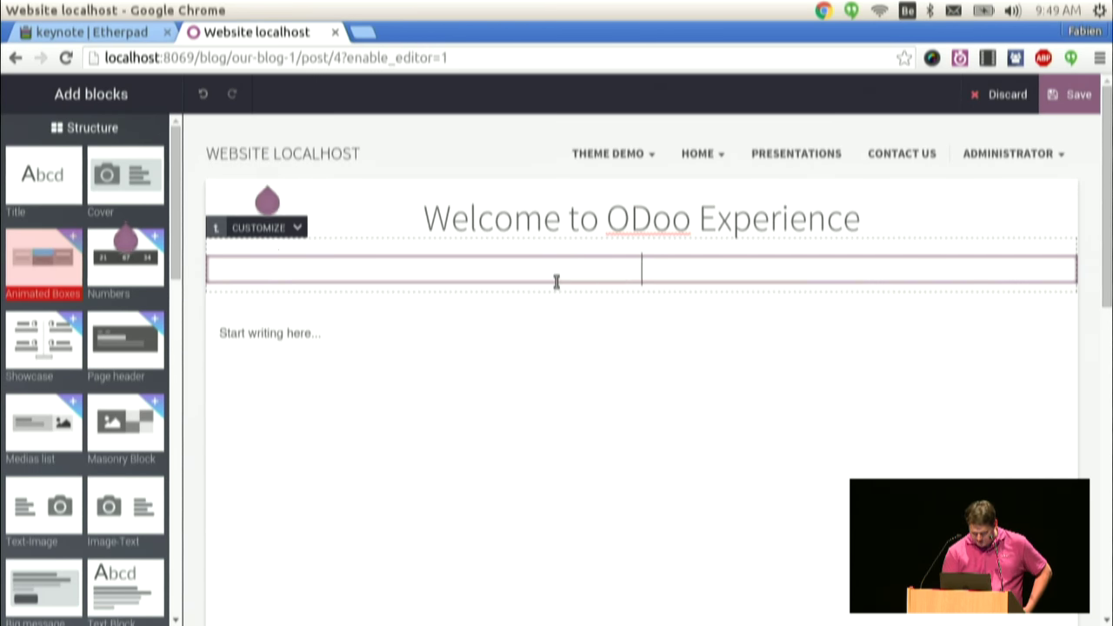
{"action": "type", "text": "S"}
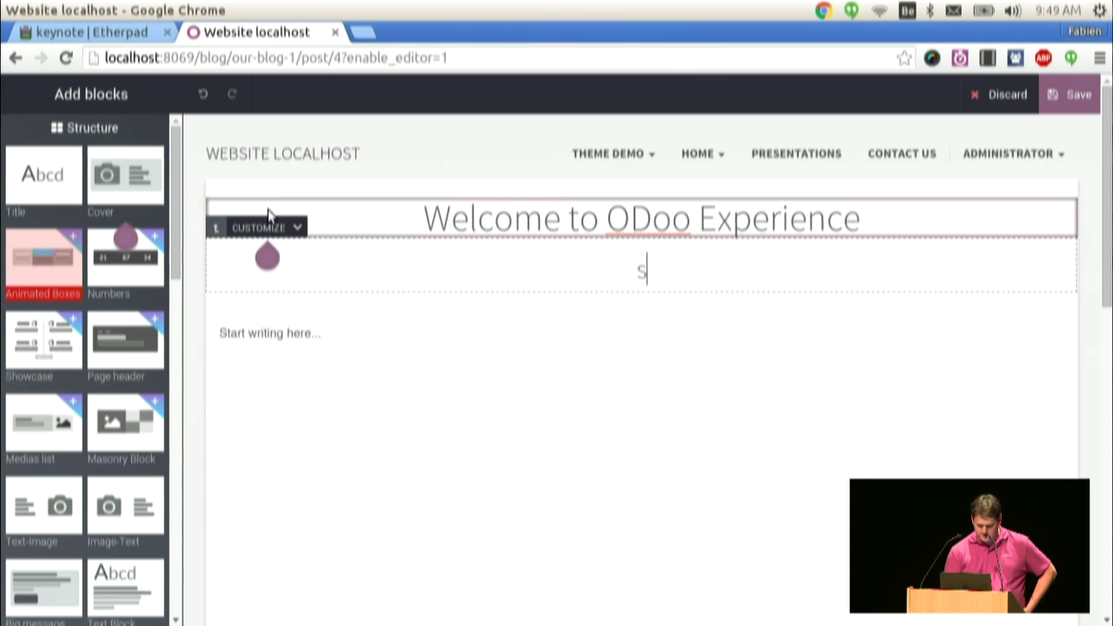
- Change the post's cover to the blue abstract image and save it
{"action": "left_click", "coordinate": [279, 170]}
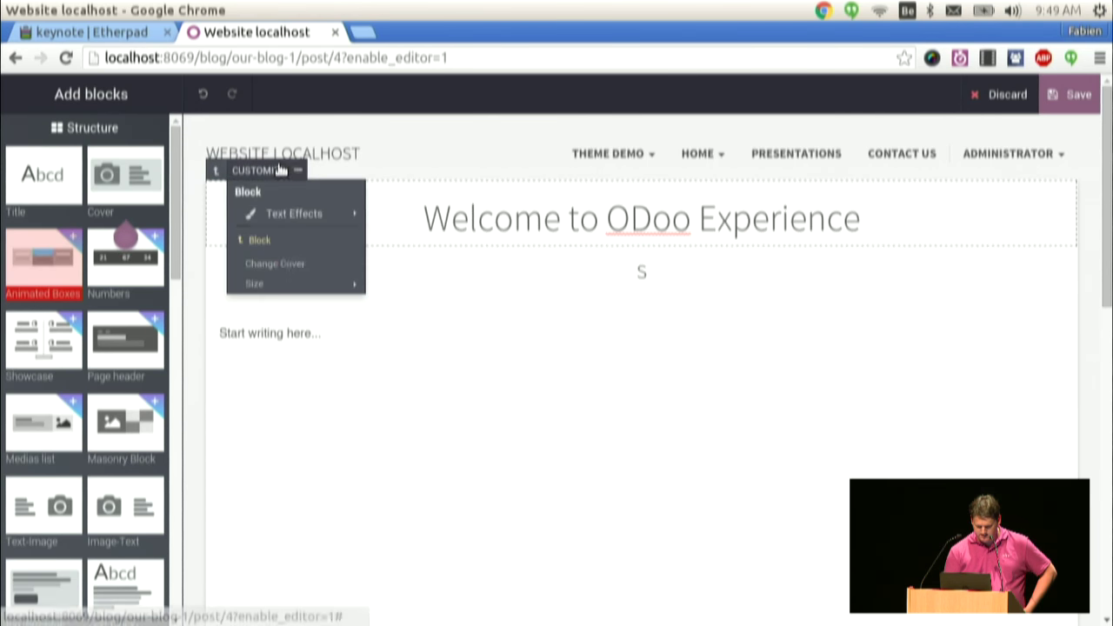
{"action": "mouse_move", "coordinate": [279, 211]}
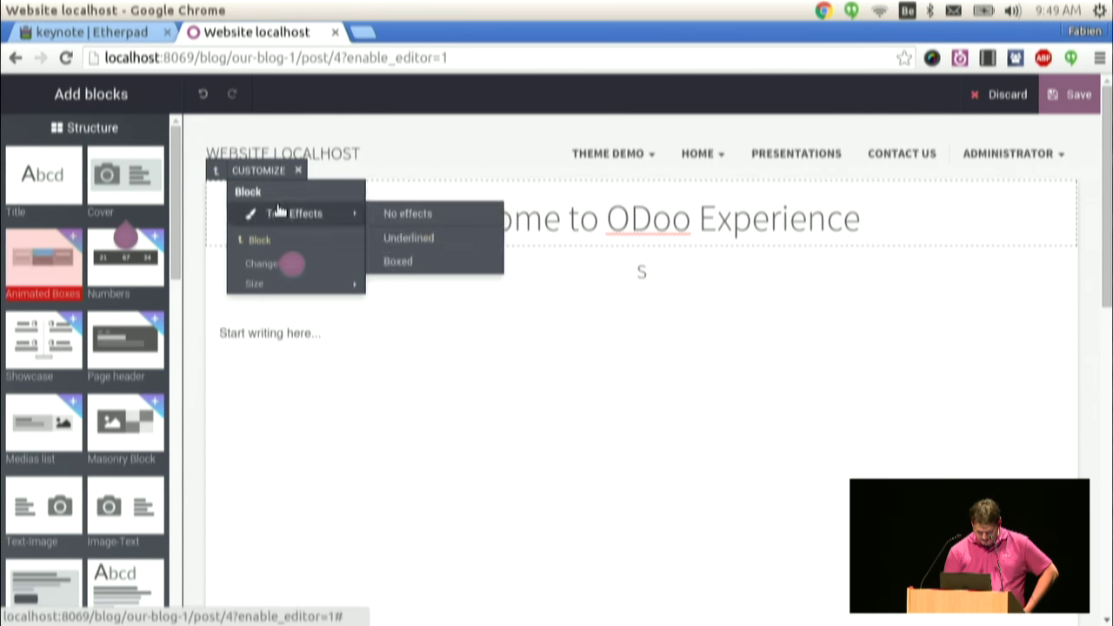
{"action": "left_click", "coordinate": [254, 265]}
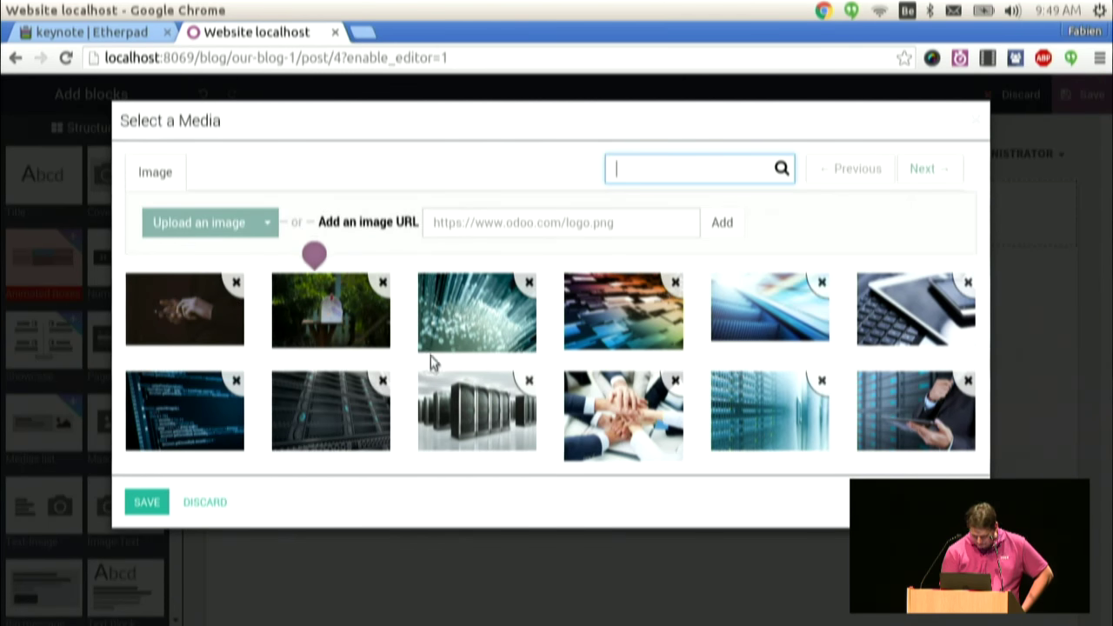
{"action": "left_click", "coordinate": [770, 324]}
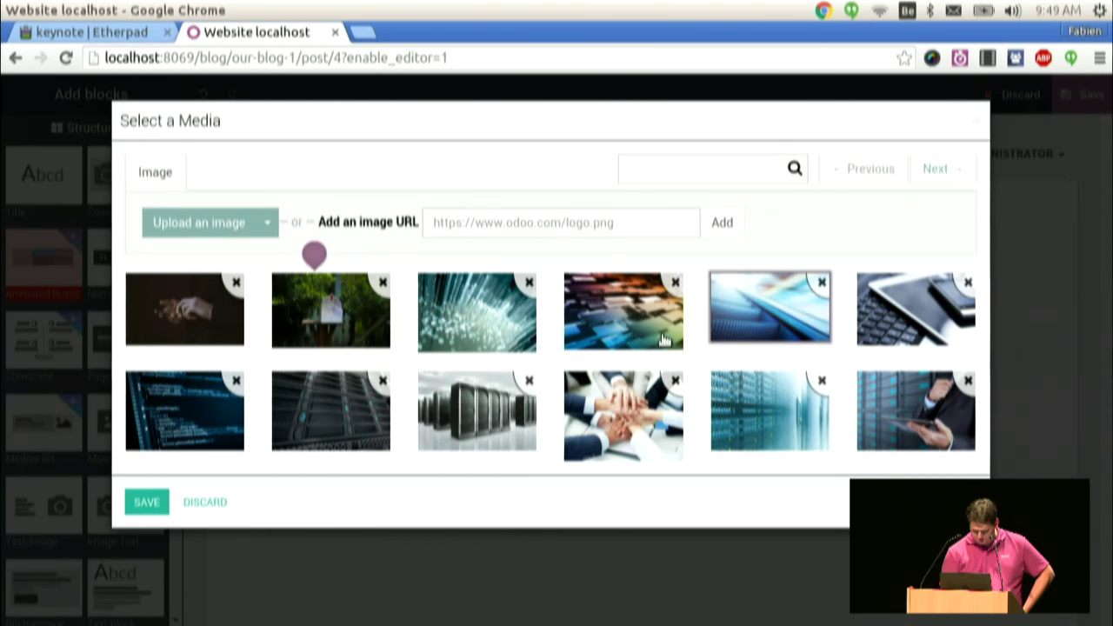
{"action": "left_click", "coordinate": [146, 502]}
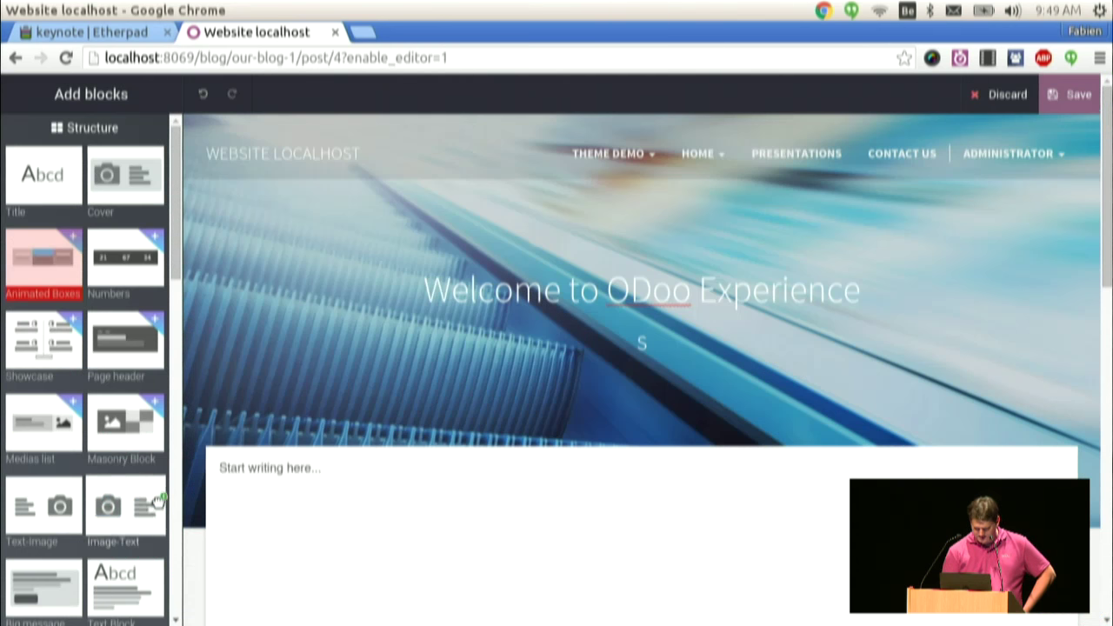
- Give the blog cover image a green filter at High intensity
{"action": "left_click", "coordinate": [280, 243]}
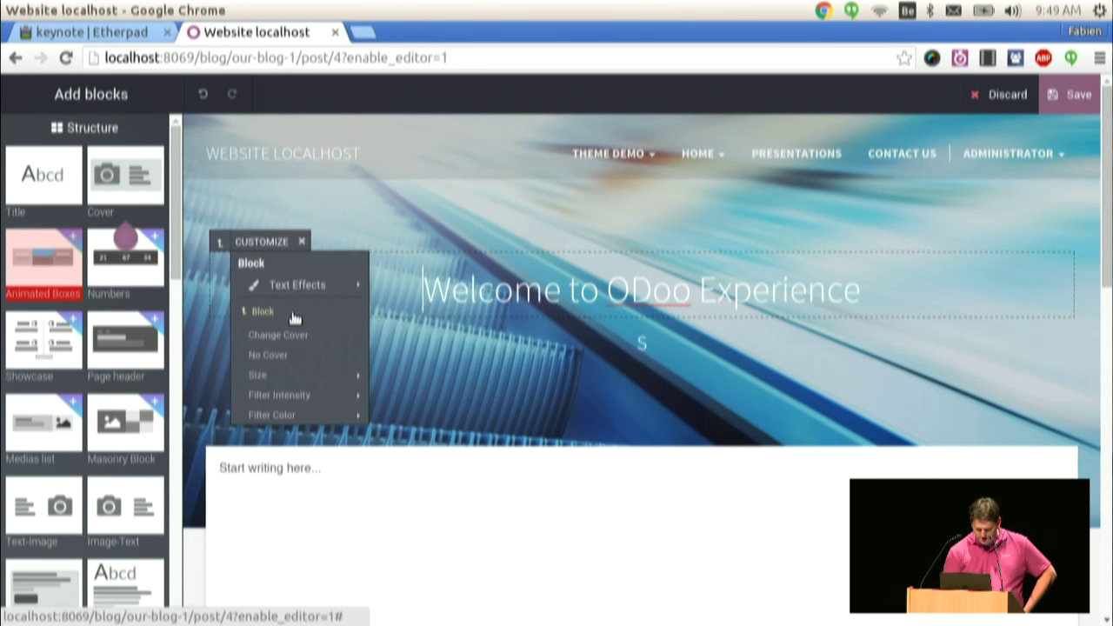
{"action": "mouse_move", "coordinate": [292, 382]}
{"action": "mouse_move", "coordinate": [287, 403]}
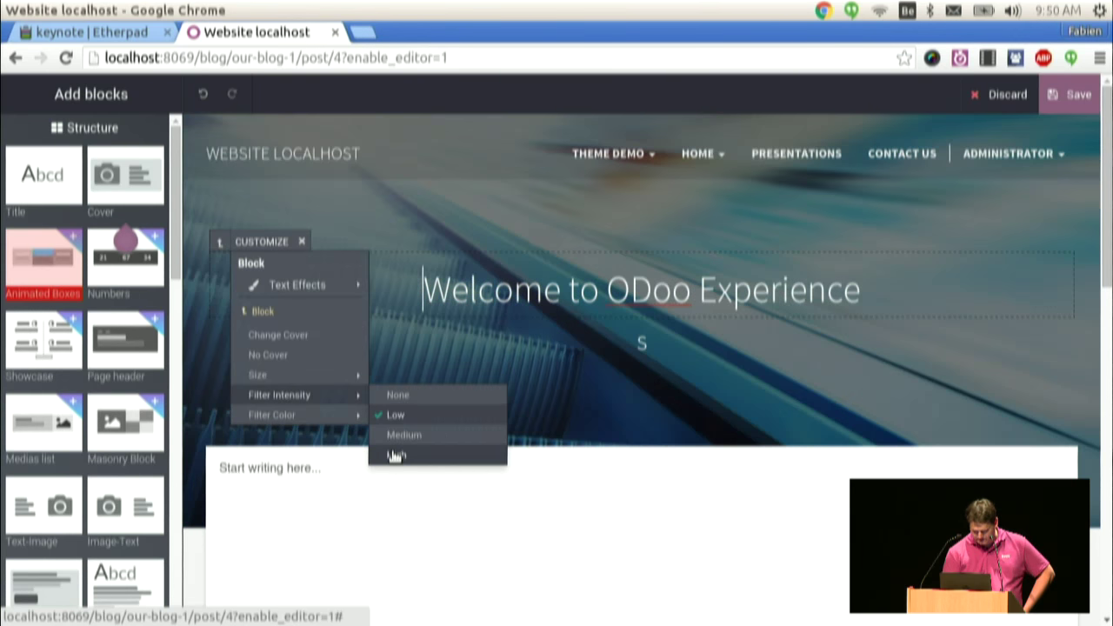
{"action": "left_click", "coordinate": [393, 454]}
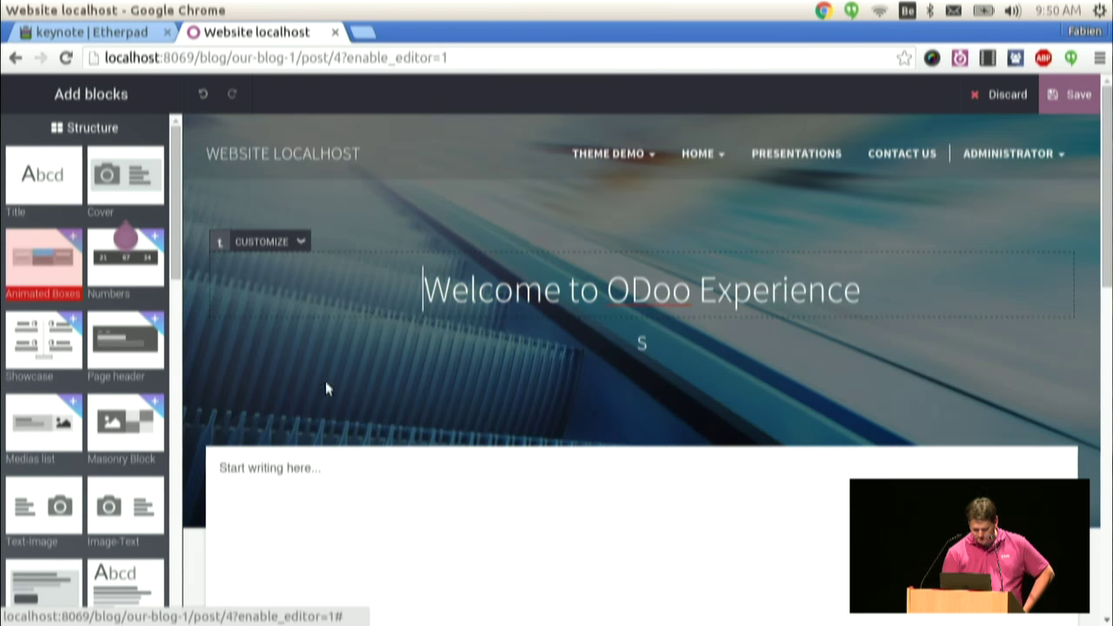
{"action": "left_click", "coordinate": [265, 243]}
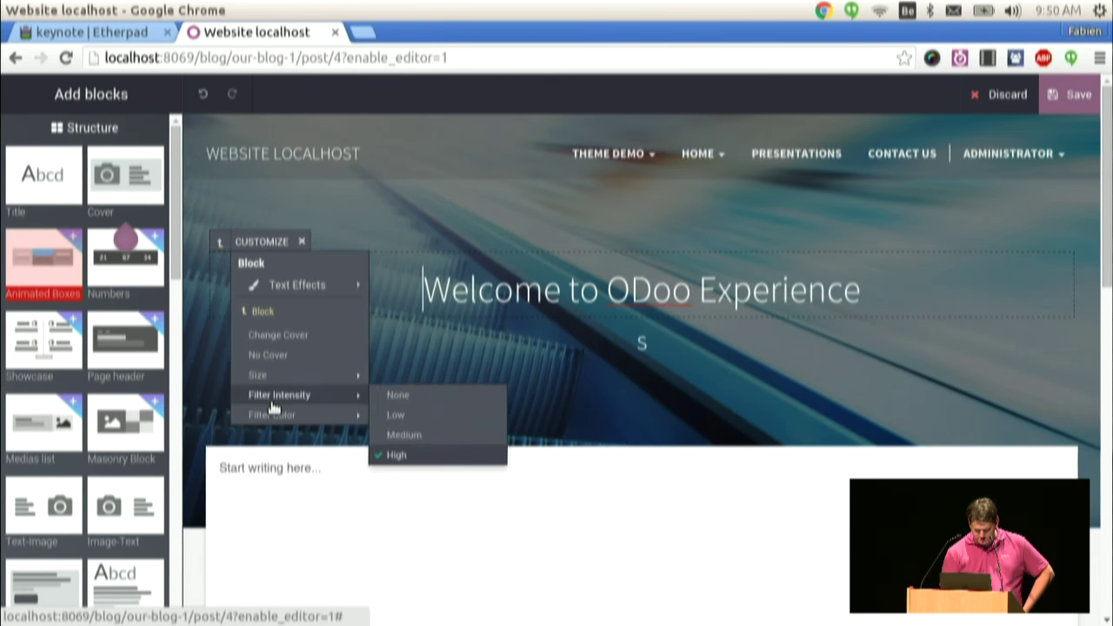
{"action": "mouse_move", "coordinate": [278, 415]}
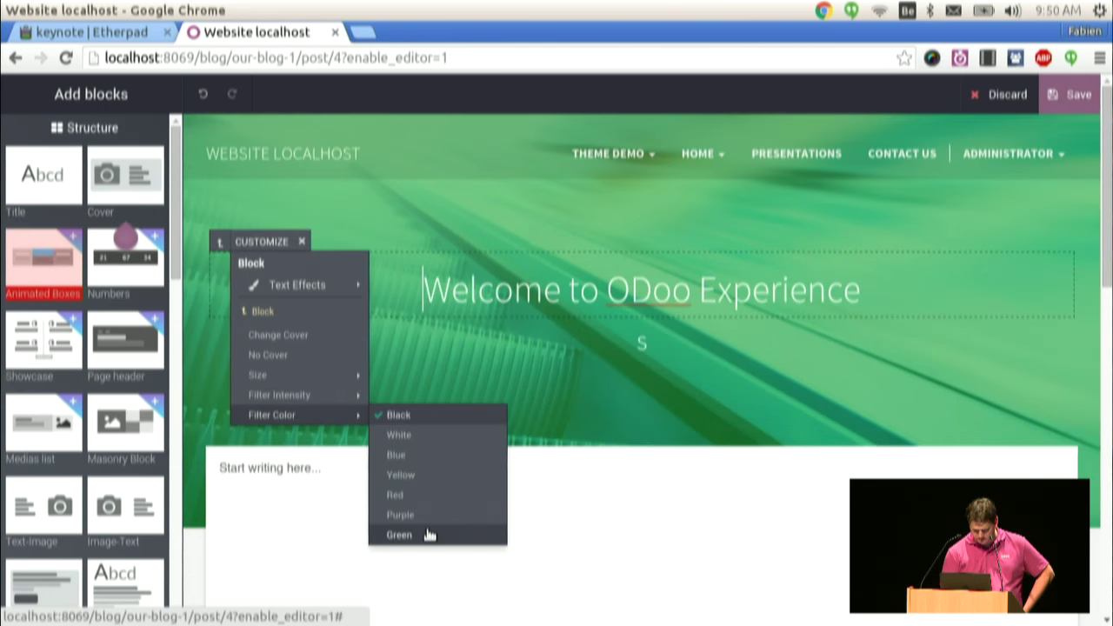
{"action": "left_click", "coordinate": [427, 530]}
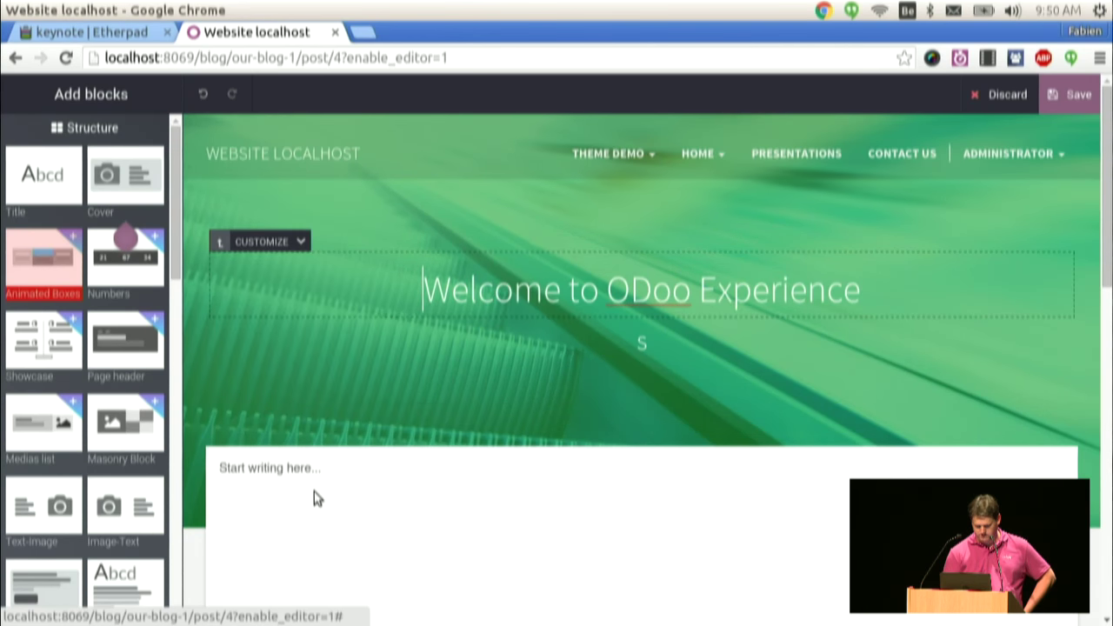
- Type placeholder lines 'kljkljdg' and 'dfg' in the post body and make them bold
{"action": "left_click", "coordinate": [288, 467]}
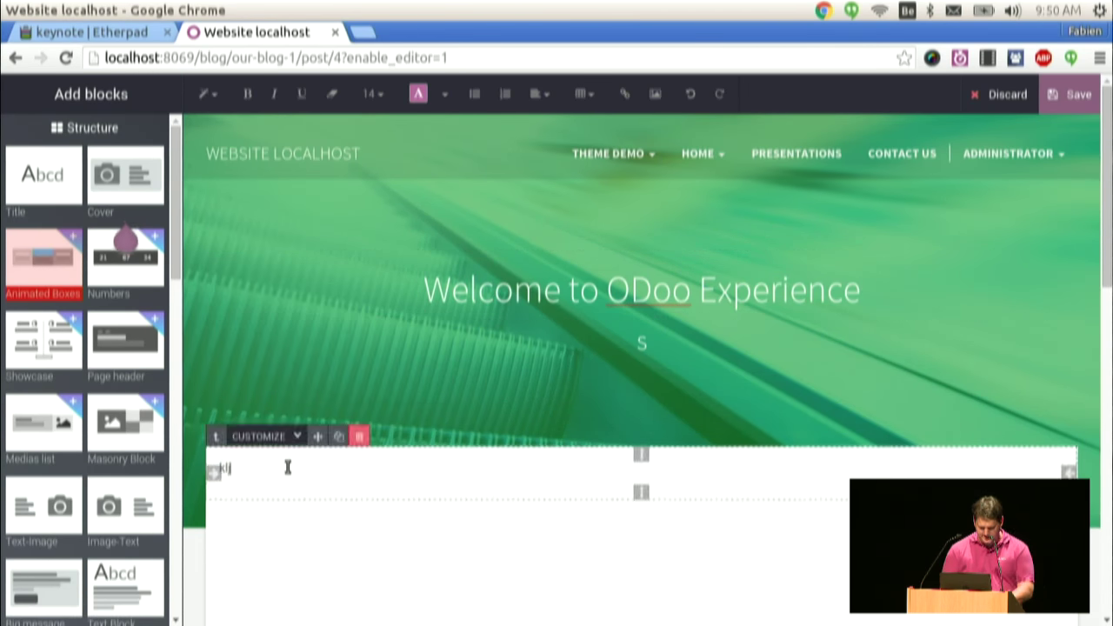
{"action": "type", "text": "kljkljdgdfgdfgdf"}
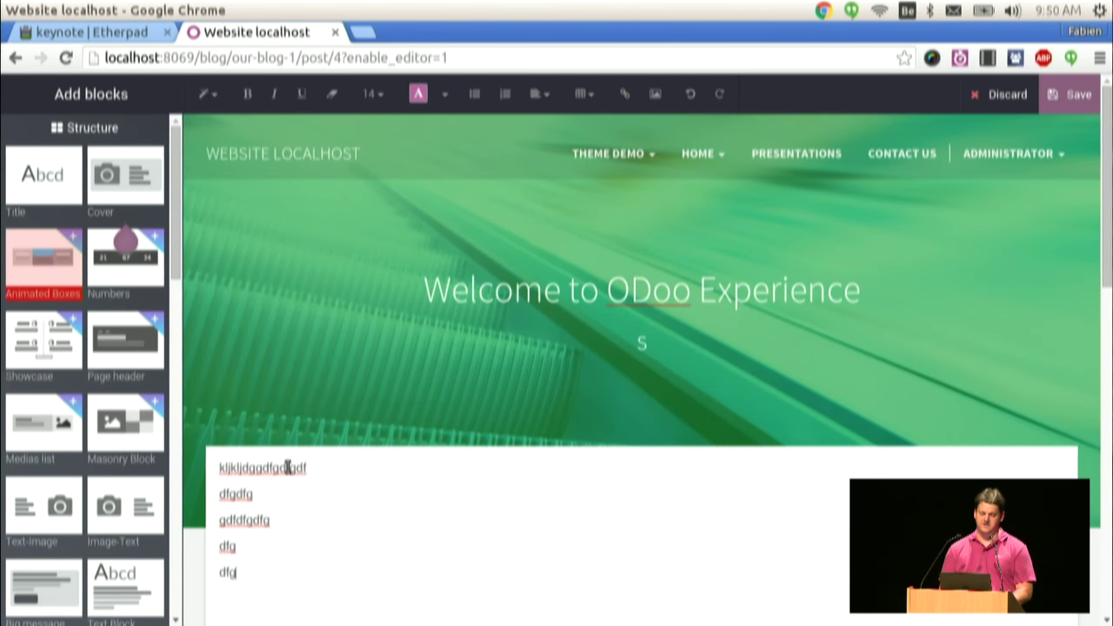
{"action": "key", "text": "Return"}
{"action": "type", "text": "dfg"}
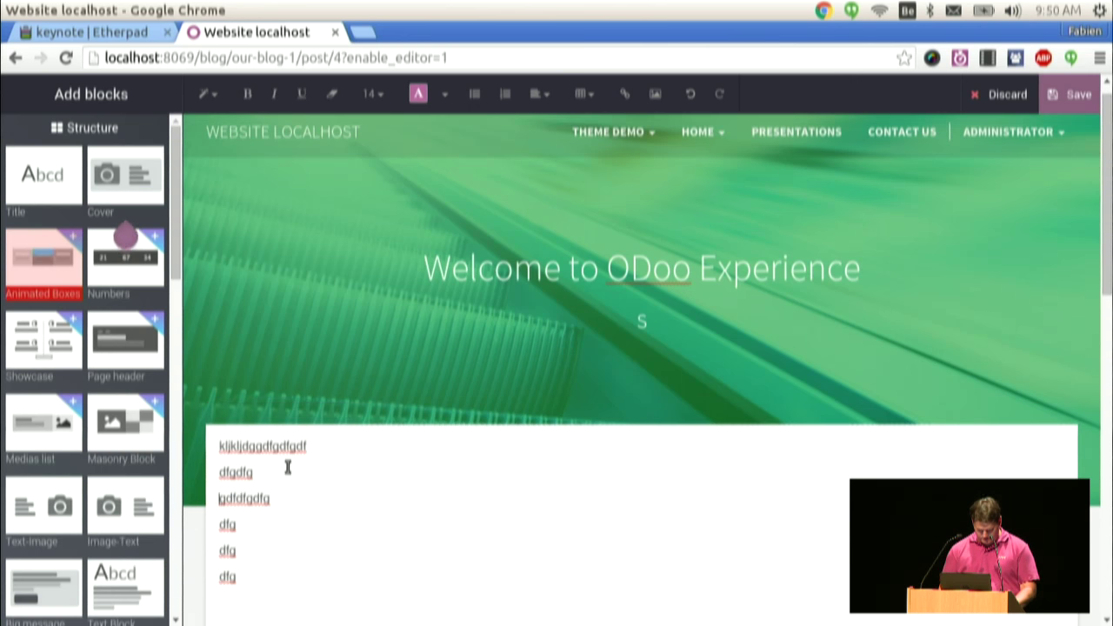
{"action": "key", "text": "ctrl+b"}
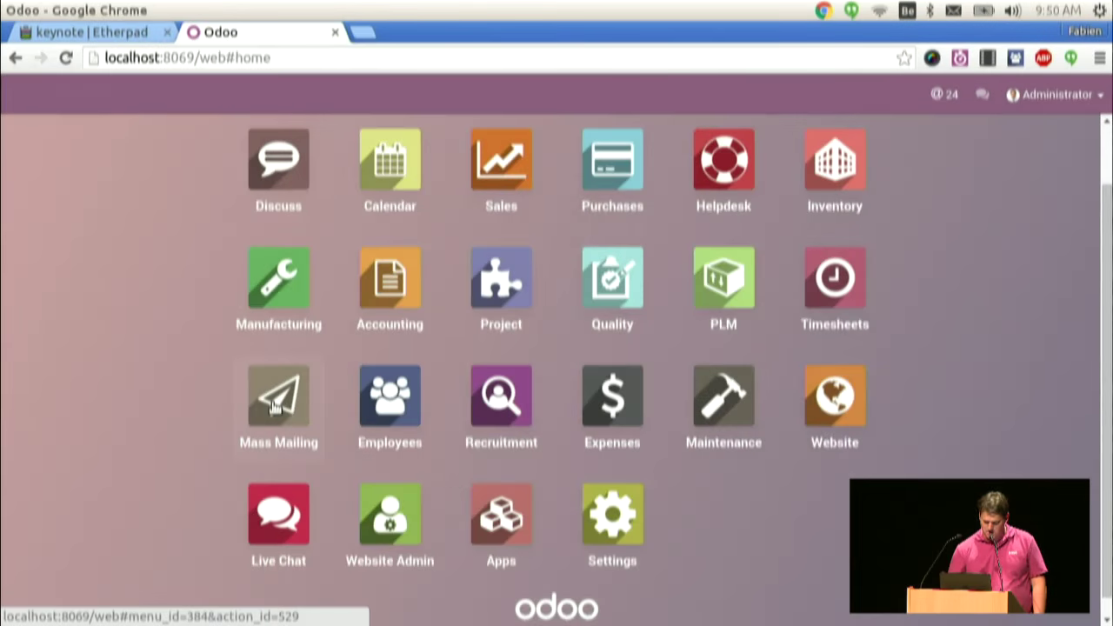
- Open the Mass Mailing app from the Odoo home menu
{"action": "left_click", "coordinate": [275, 407]}
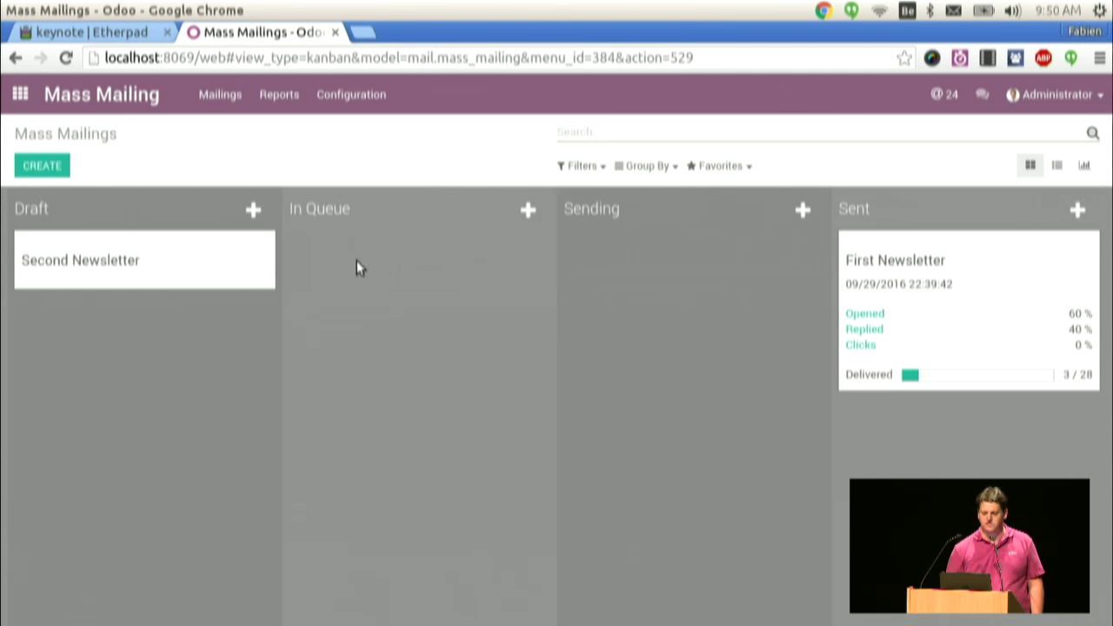
- Create a new mailing with subject 'Odoo Experience started' sent to the Newsletter list
{"action": "left_click", "coordinate": [32, 164]}
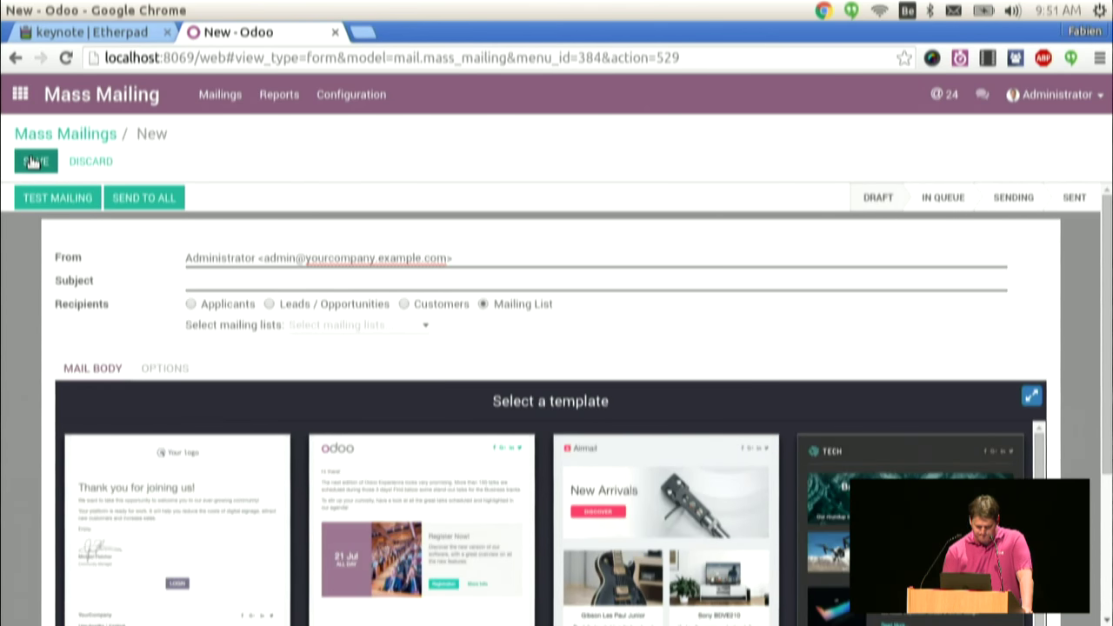
{"action": "left_click", "coordinate": [193, 275]}
{"action": "type", "text": "Odoo Experience started"}
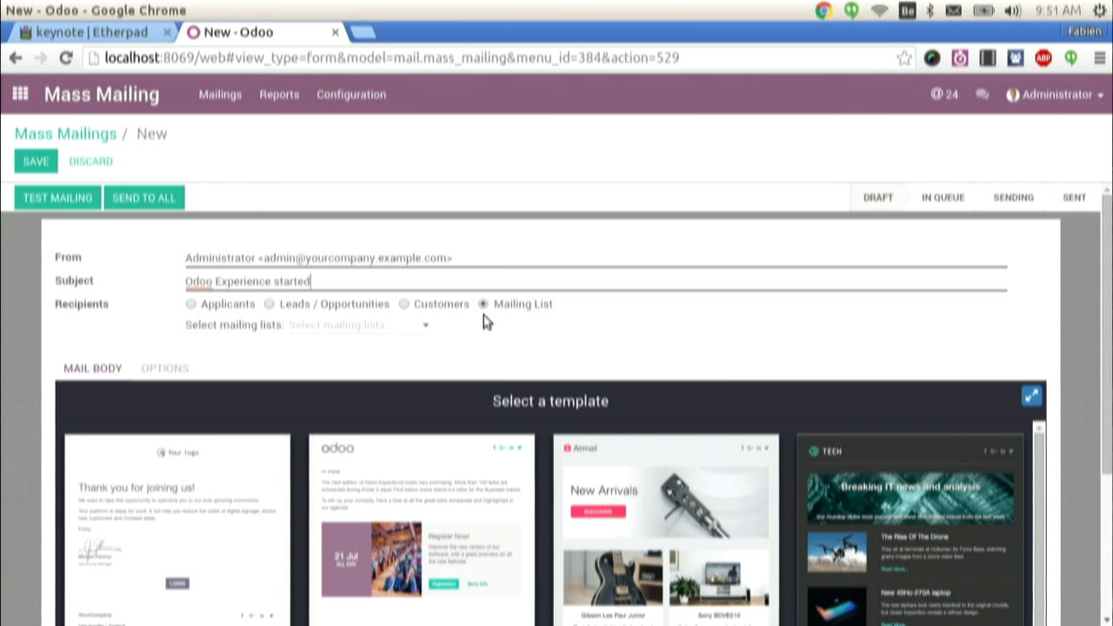
{"action": "left_click", "coordinate": [426, 326]}
{"action": "left_click", "coordinate": [366, 369]}
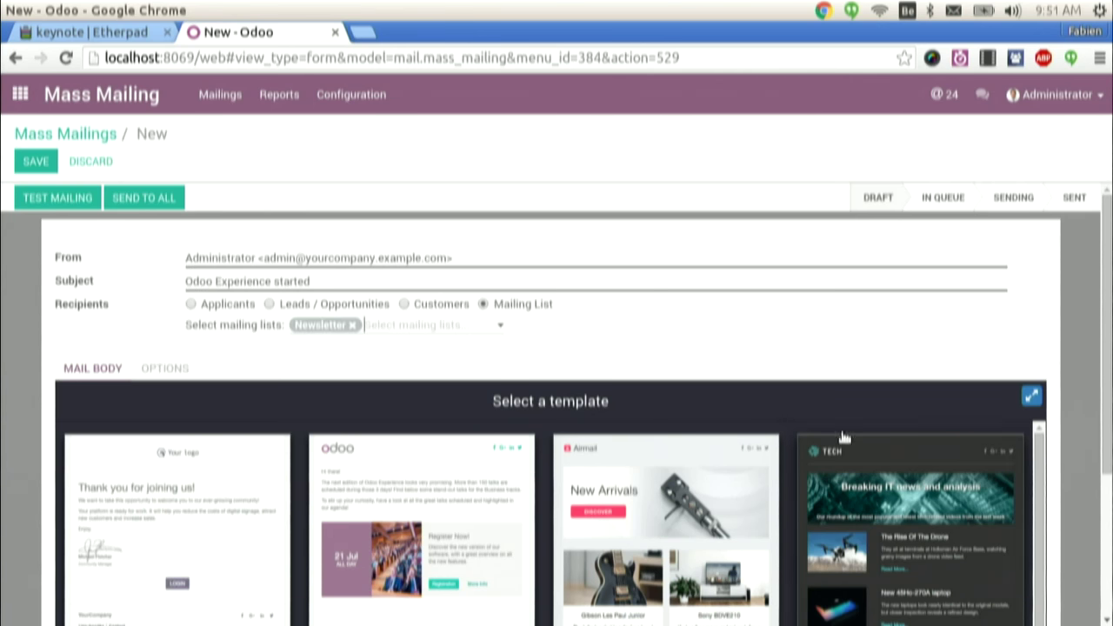
{"action": "scroll", "coordinate": [1070, 513], "scroll_direction": "down", "scroll_amount": 4}
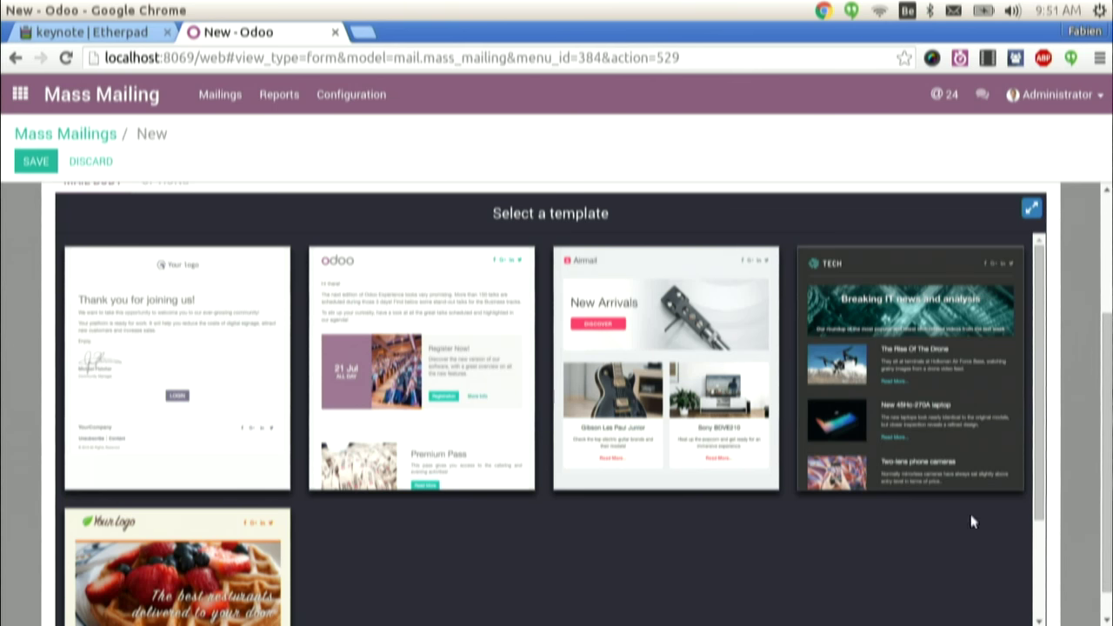
- Apply the Odoo event template, retype the intro paragraph, and delete the Register Now block
{"action": "left_click", "coordinate": [483, 364]}
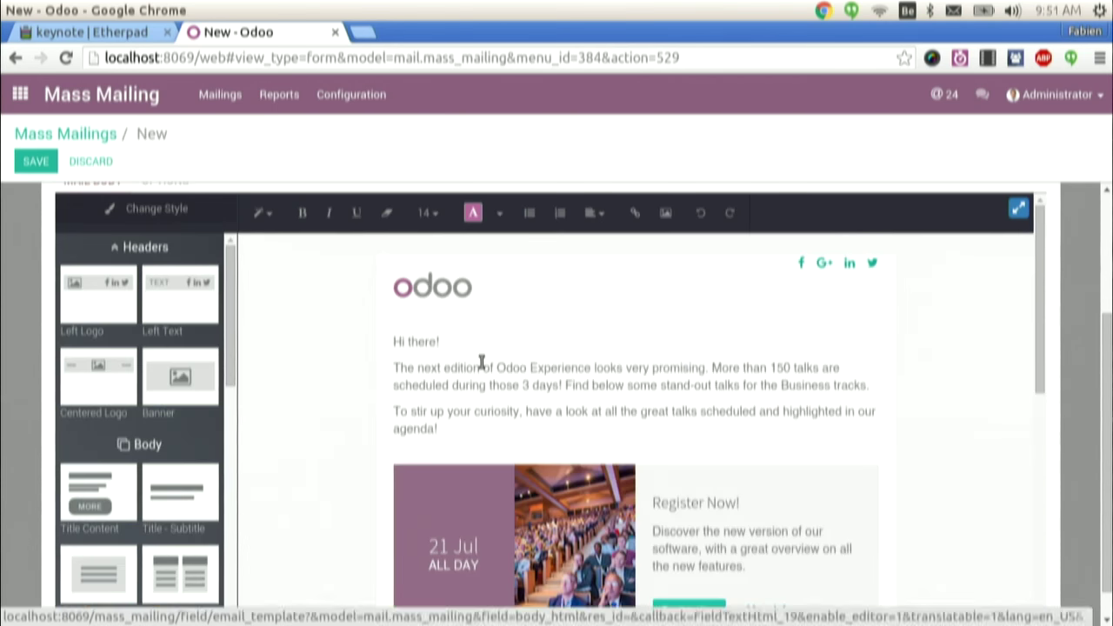
{"action": "triple_click", "coordinate": [482, 363]}
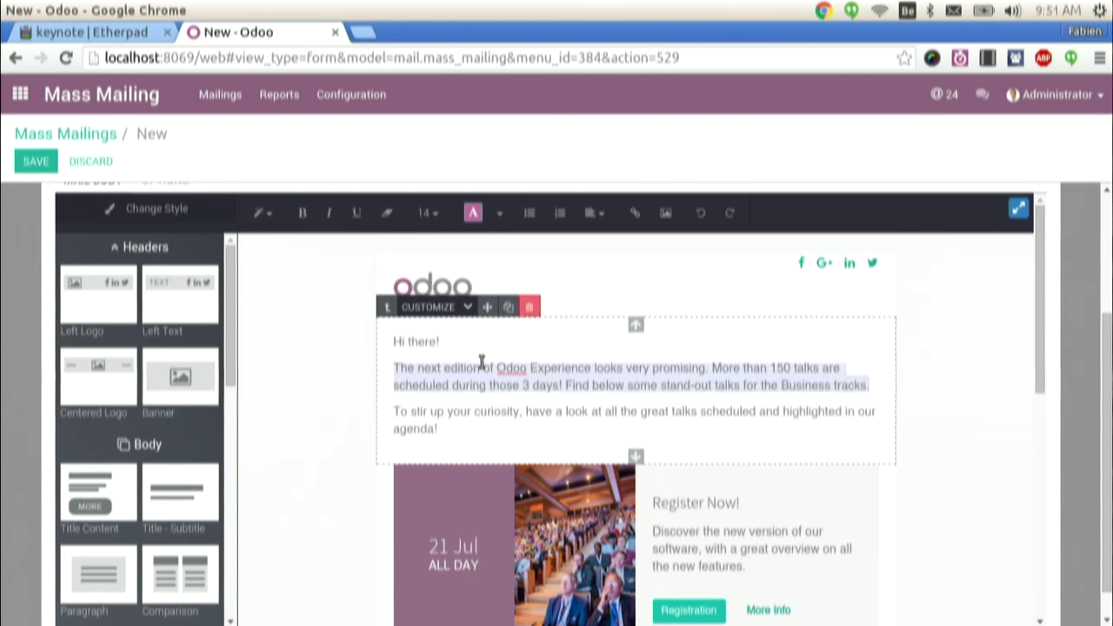
{"action": "type", "text": "Hellow, fkjdfg kljkl"}
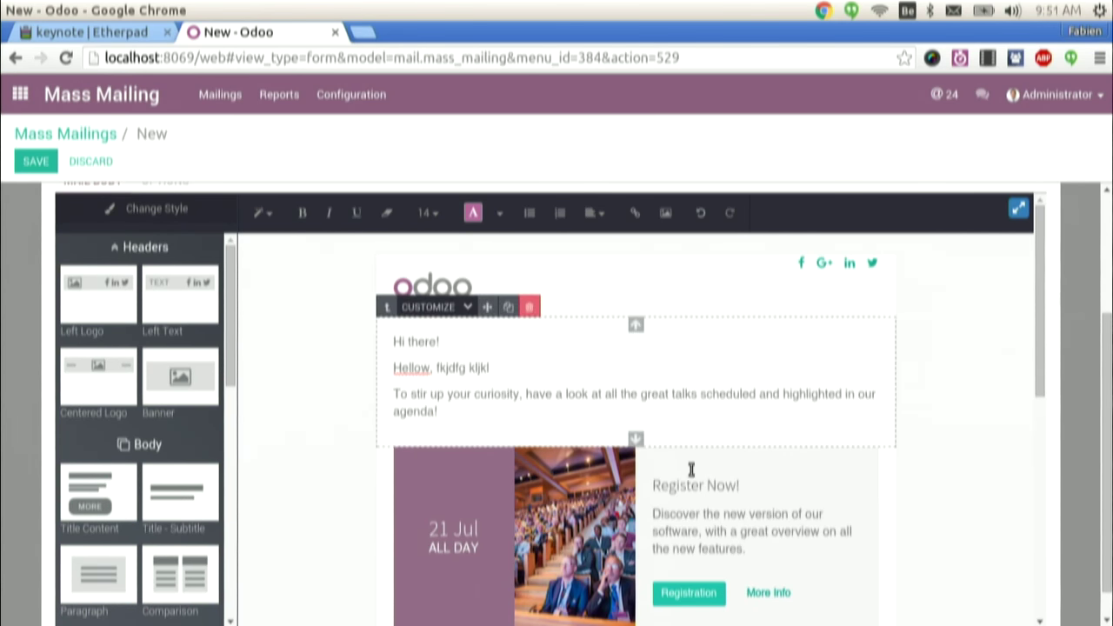
{"action": "left_click", "coordinate": [725, 448]}
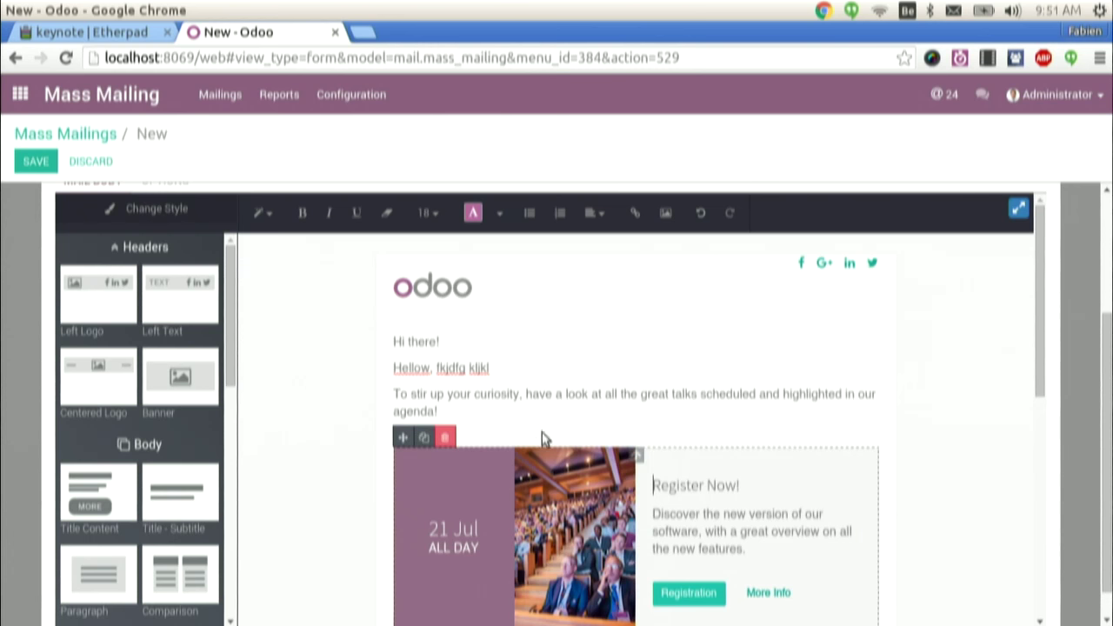
{"action": "left_click", "coordinate": [451, 439]}
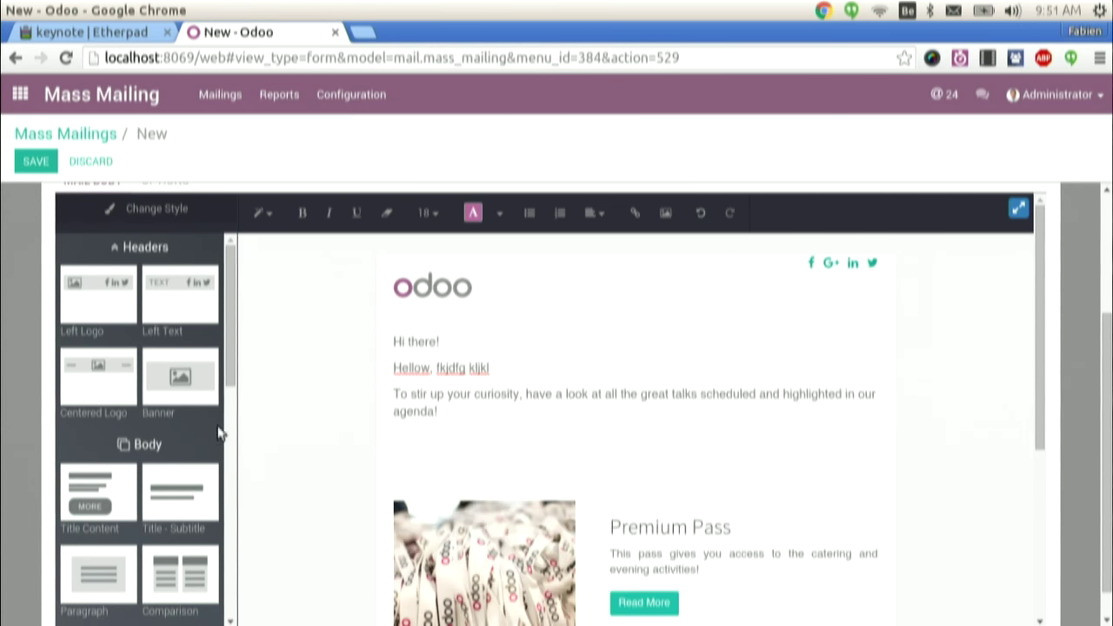
- Insert a Two Columns image block below the agenda text and review it full screen
{"action": "left_click_drag", "start_coordinate": [232, 346], "coordinate": [206, 432]}
{"action": "left_click_drag", "start_coordinate": [93, 422], "coordinate": [755, 340]}
{"action": "left_click", "coordinate": [1019, 211]}
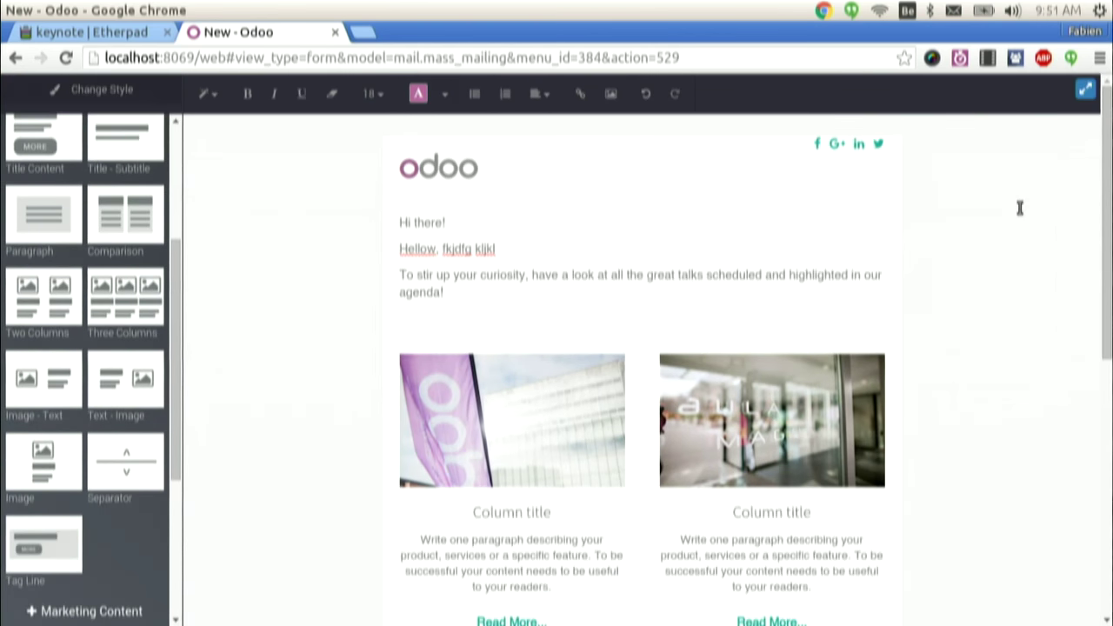
{"action": "scroll", "coordinate": [1046, 263], "scroll_direction": "down", "scroll_amount": 3}
{"action": "scroll", "coordinate": [1013, 392], "scroll_direction": "down", "scroll_amount": 5}
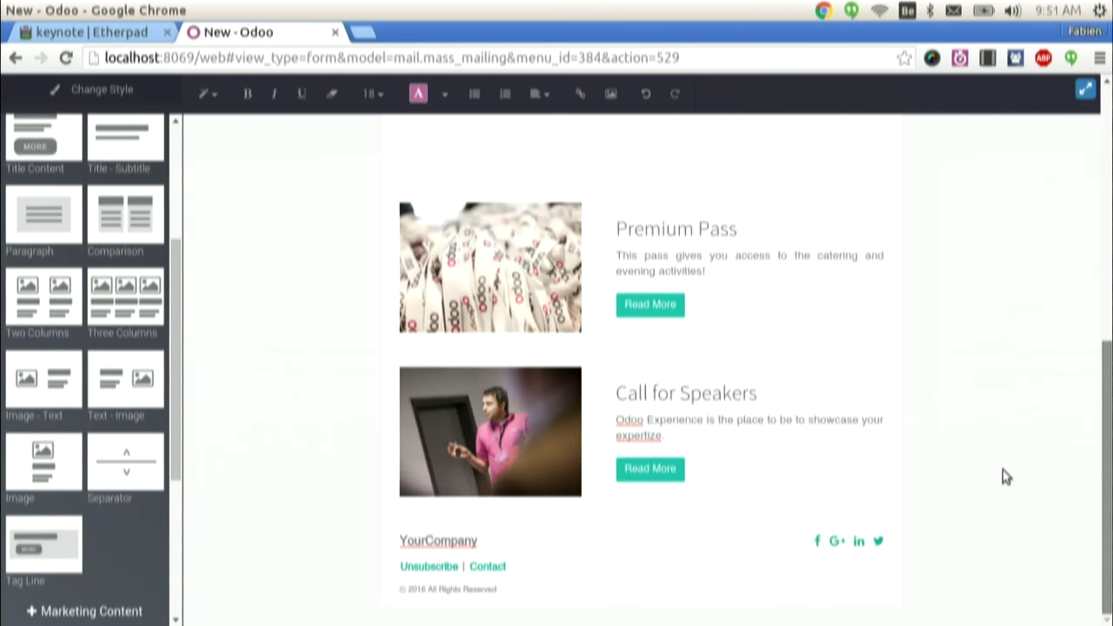
{"action": "scroll", "coordinate": [1003, 475], "scroll_direction": "up", "scroll_amount": 10}
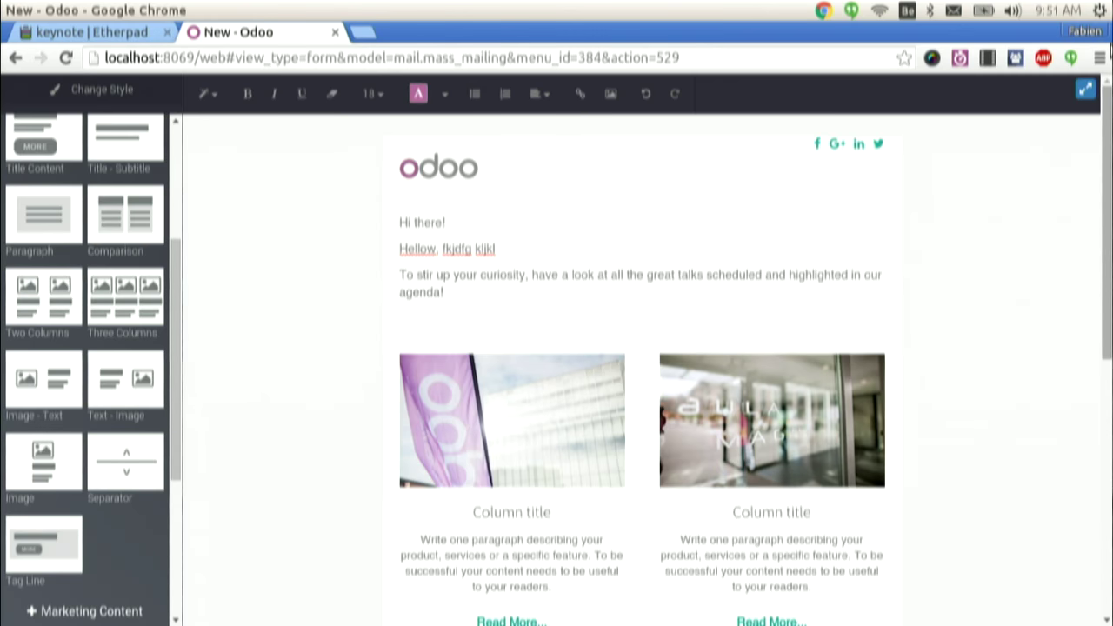
{"action": "left_click", "coordinate": [1085, 91]}
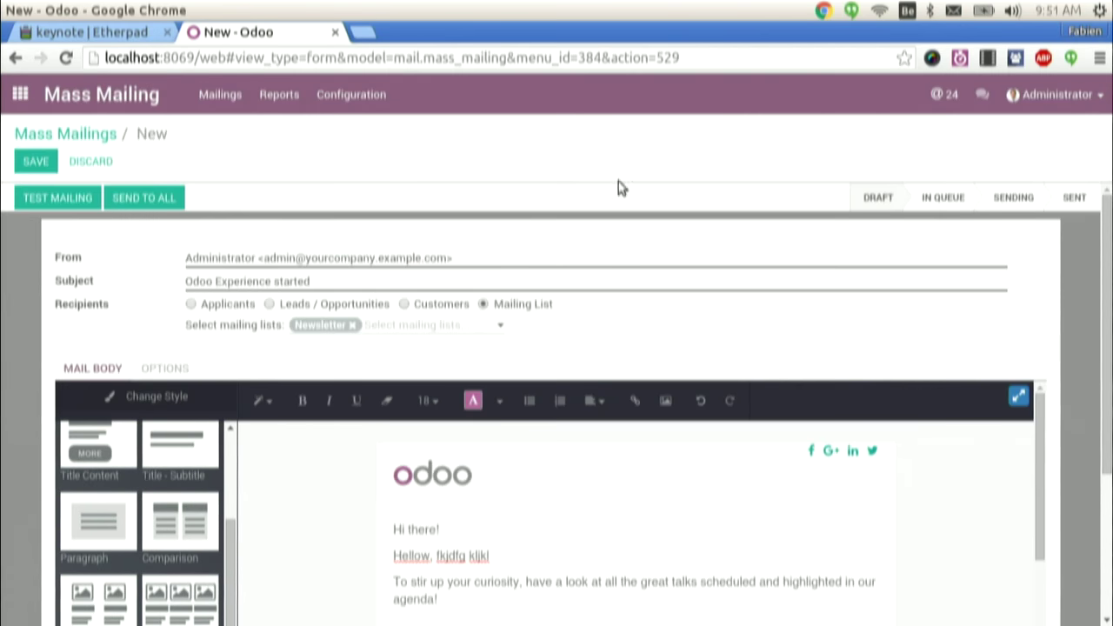
- Save 'Odoo Experience started' as a draft and reopen it for editing
{"action": "left_click", "coordinate": [61, 163]}
{"action": "left_click", "coordinate": [92, 136]}
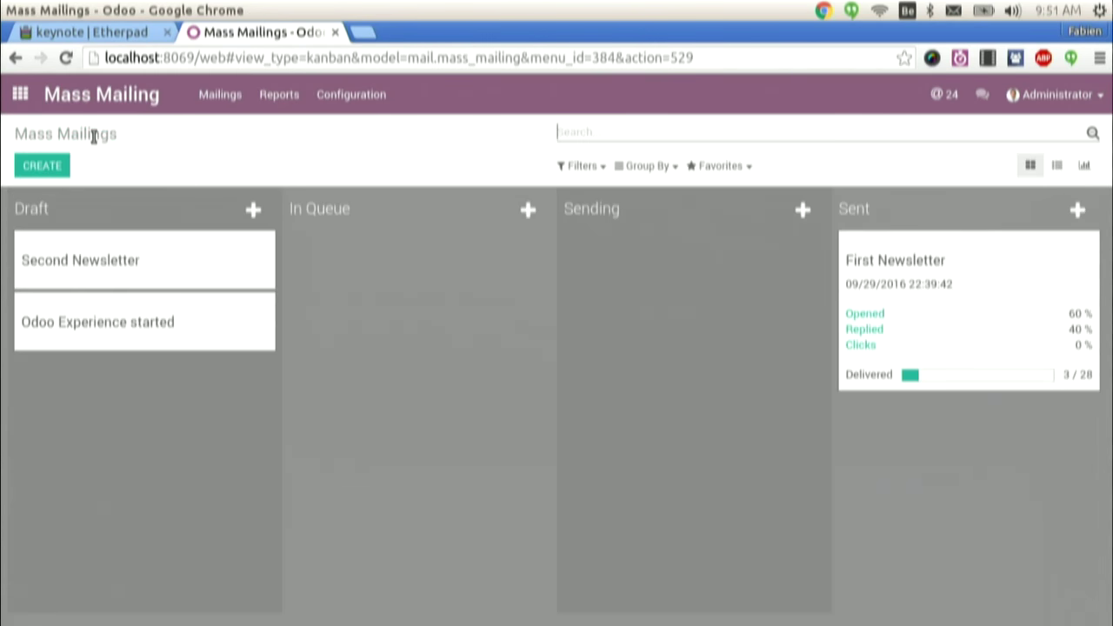
{"action": "left_click", "coordinate": [96, 322]}
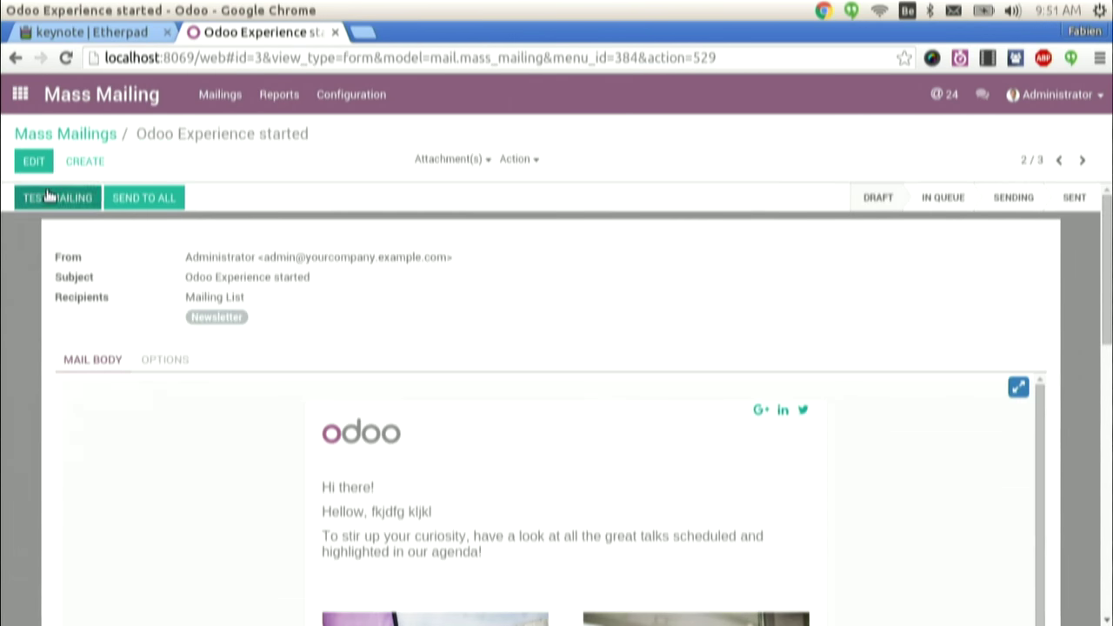
{"action": "left_click", "coordinate": [33, 165]}
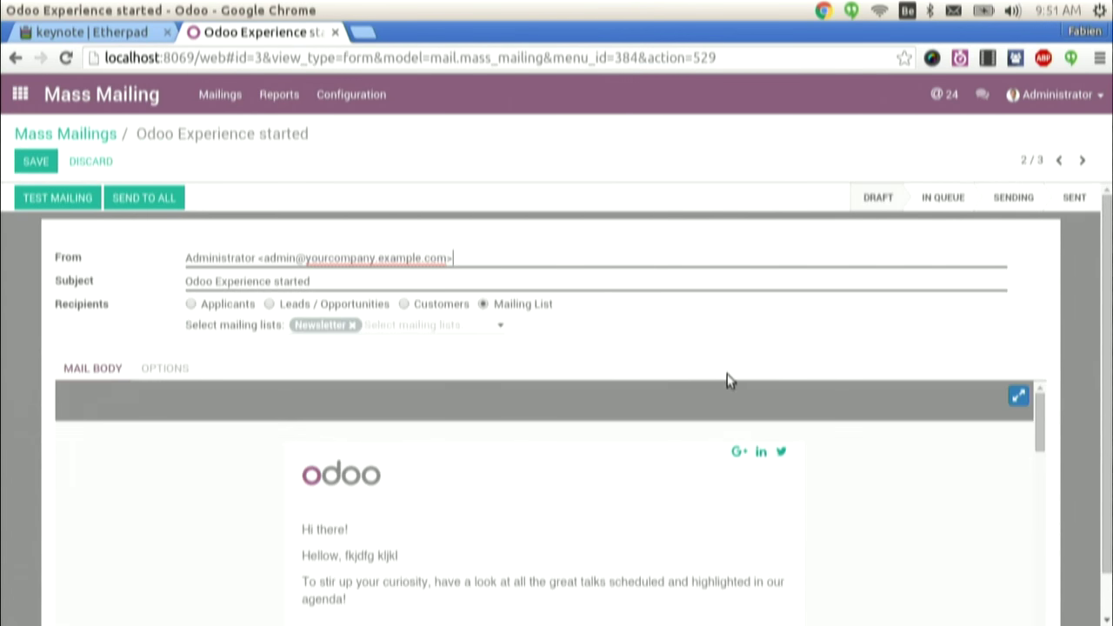
- Try the orange colour theme, then return to the home menu discarding the change
{"action": "left_click", "coordinate": [1019, 396]}
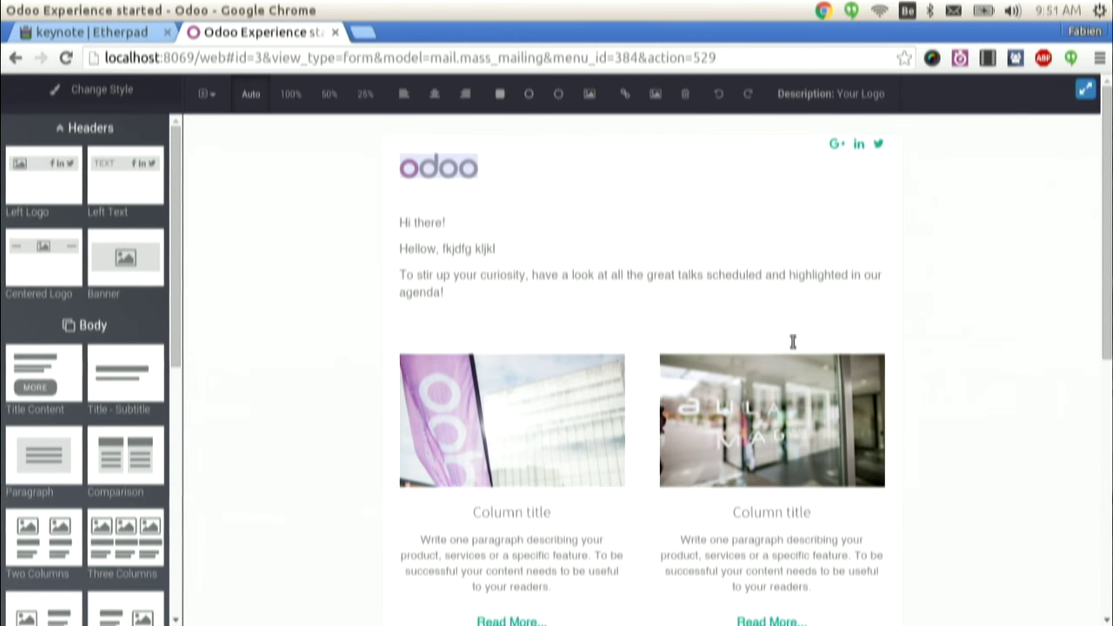
{"action": "left_click", "coordinate": [117, 90]}
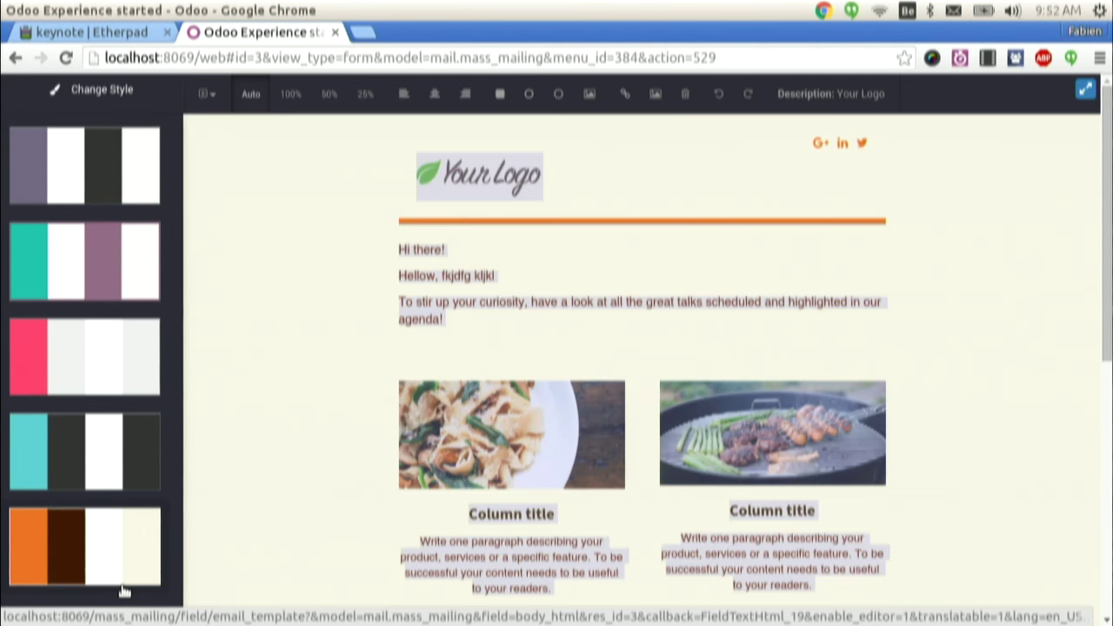
{"action": "left_click", "coordinate": [124, 590]}
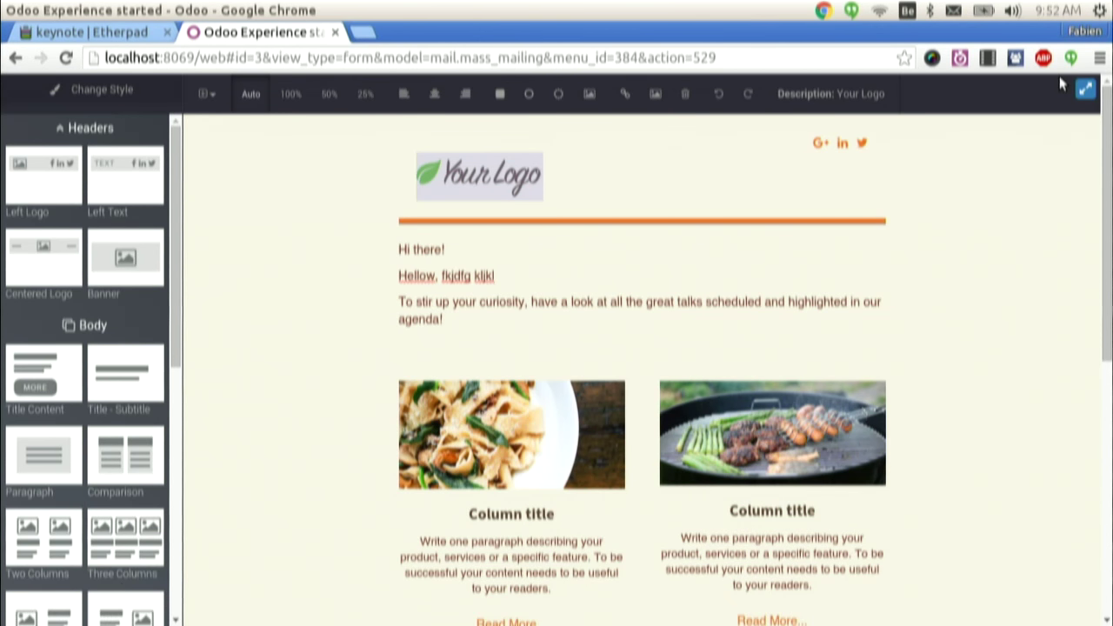
{"action": "left_click", "coordinate": [1087, 89]}
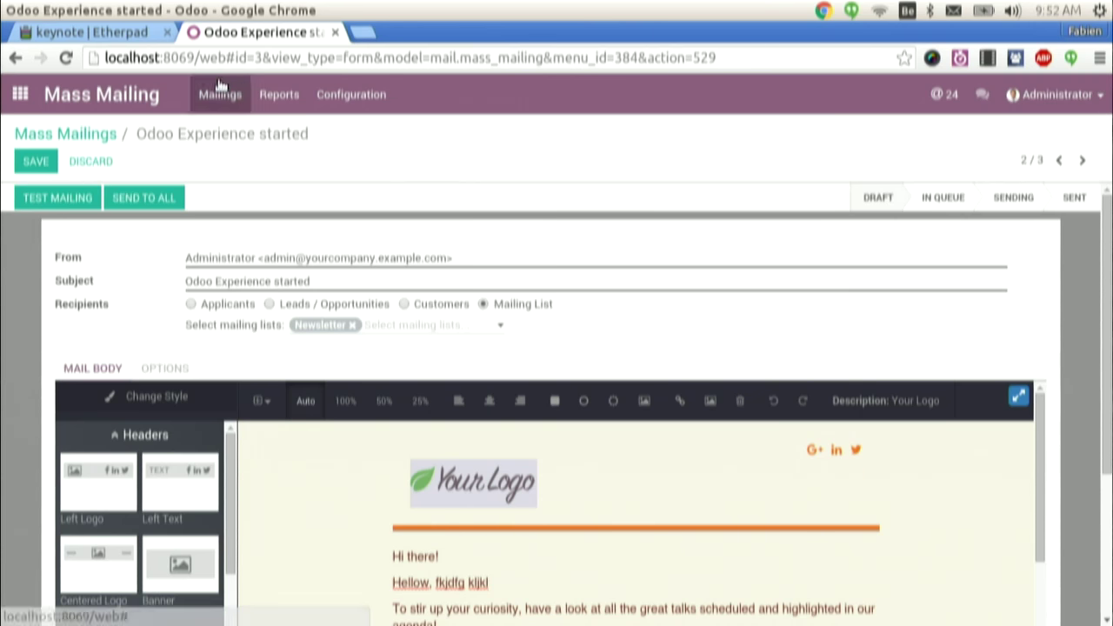
{"action": "left_click", "coordinate": [29, 96]}
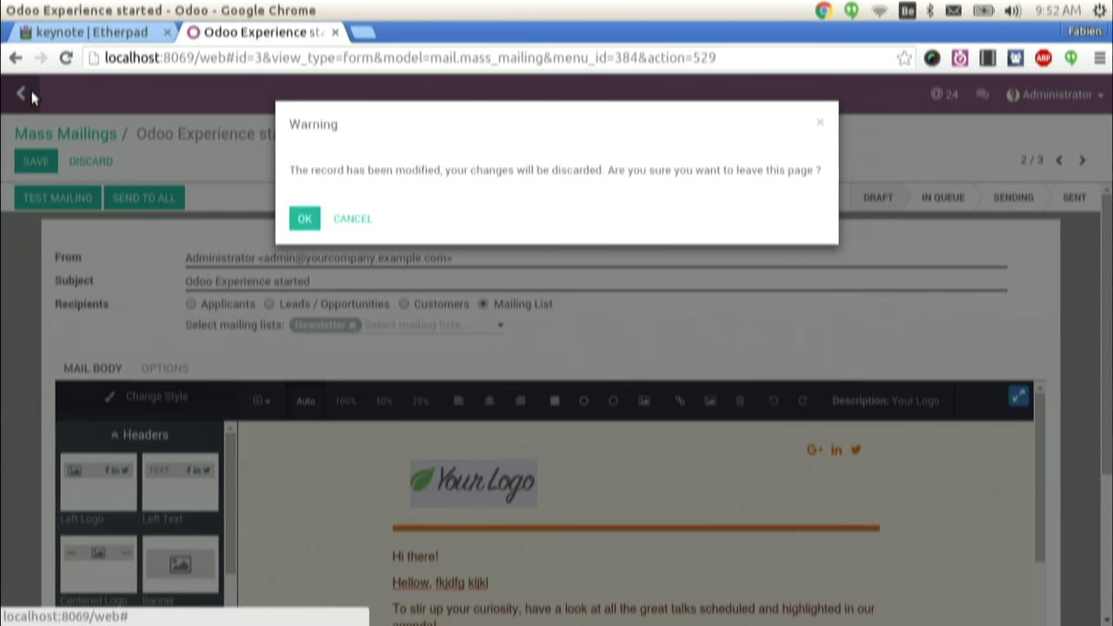
{"action": "left_click", "coordinate": [304, 218]}
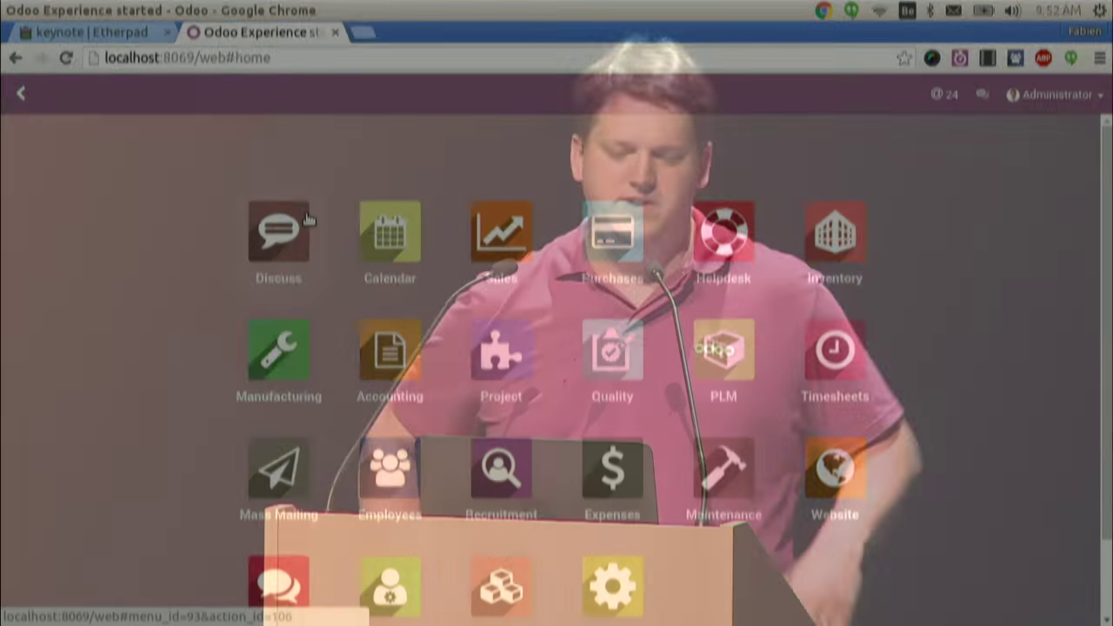
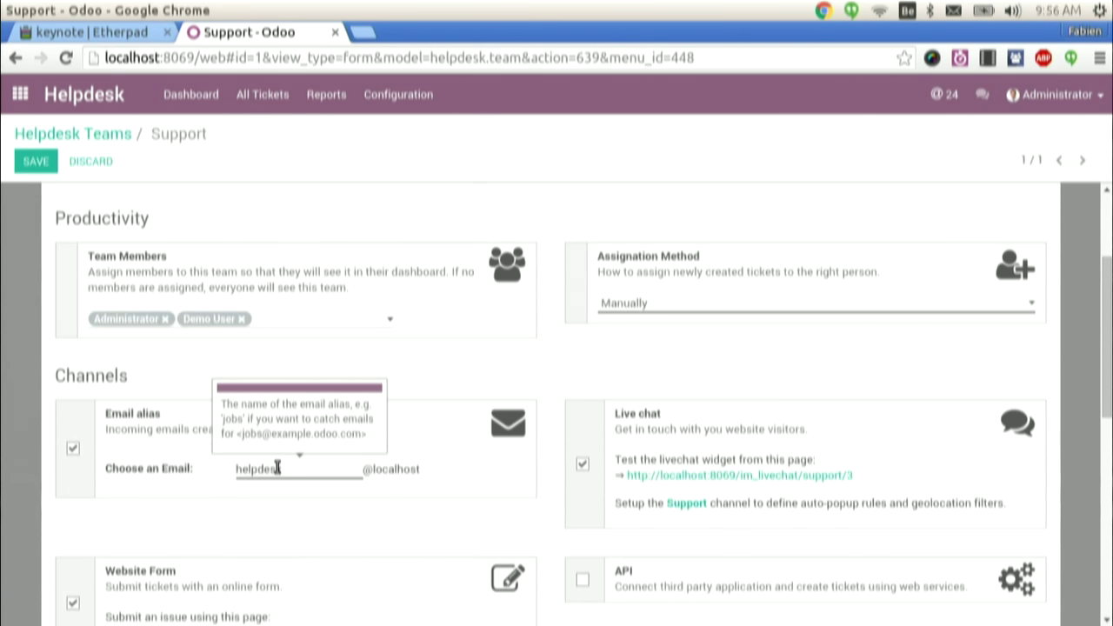
- Open the Support live chat test page in a new tab, start a chat, and select its URL
{"action": "scroll", "coordinate": [1100, 340], "scroll_direction": "down", "scroll_amount": 1}
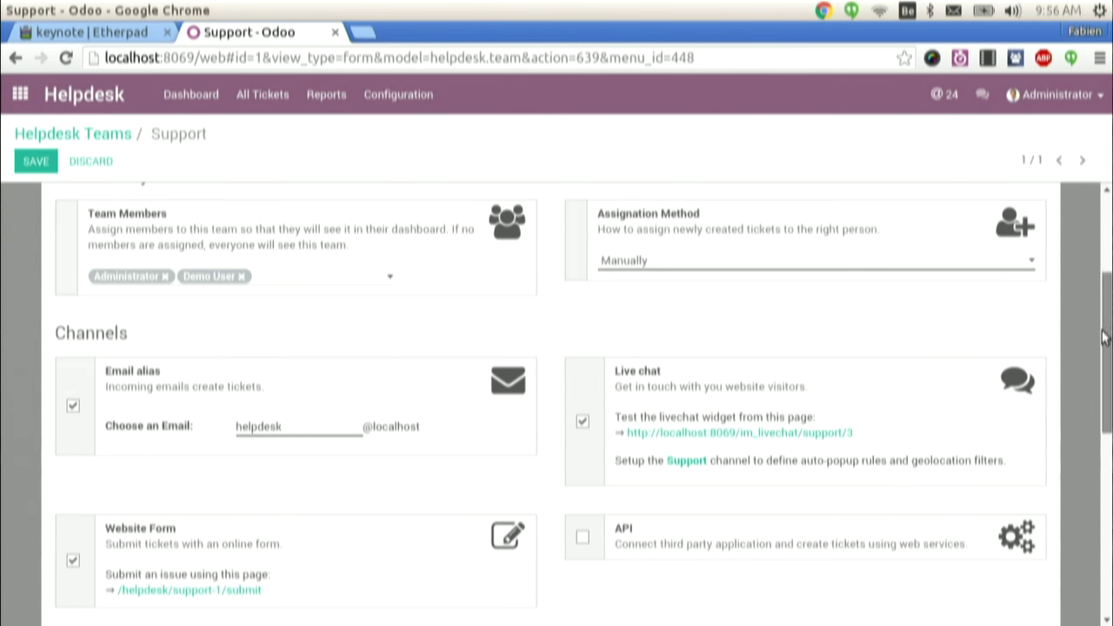
{"action": "mouse_move", "coordinate": [801, 436]}
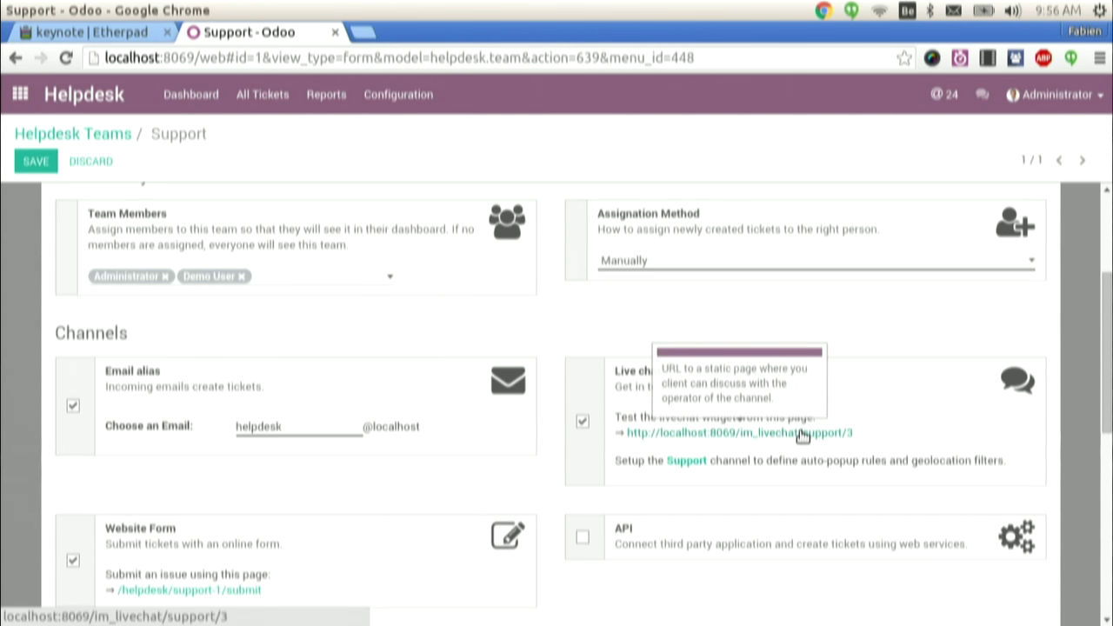
{"action": "middle_click", "coordinate": [801, 436]}
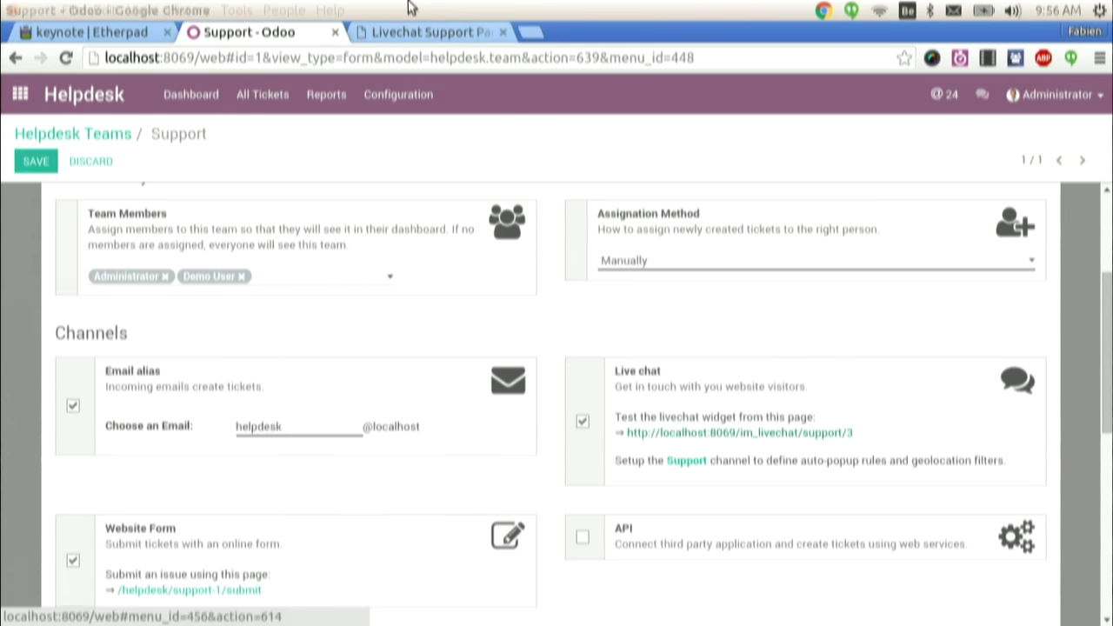
{"action": "left_click", "coordinate": [393, 33]}
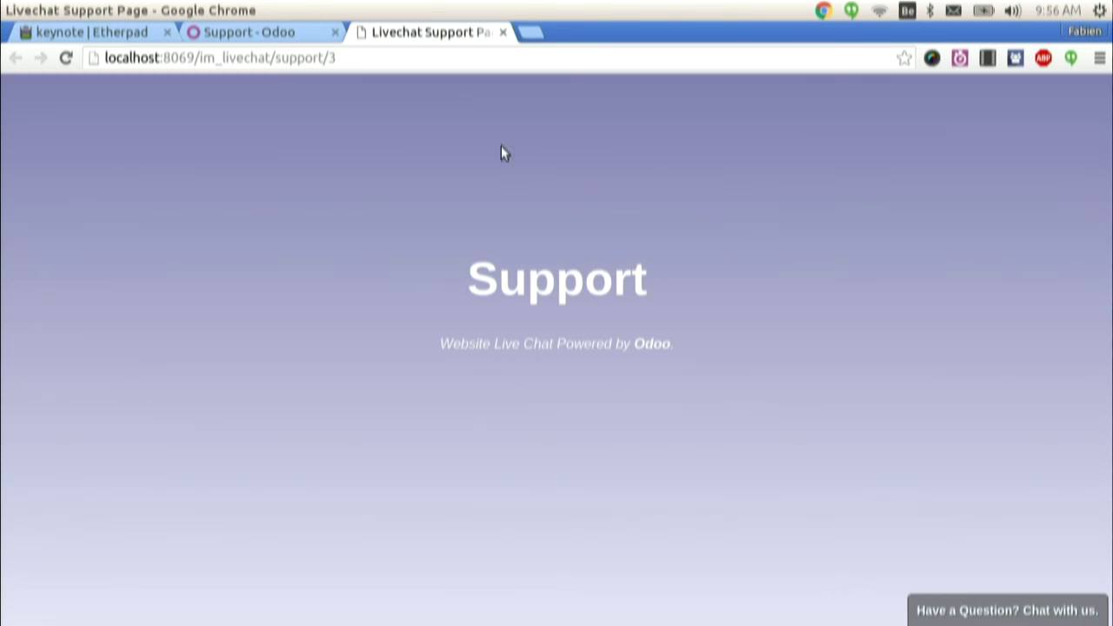
{"action": "left_click", "coordinate": [985, 613]}
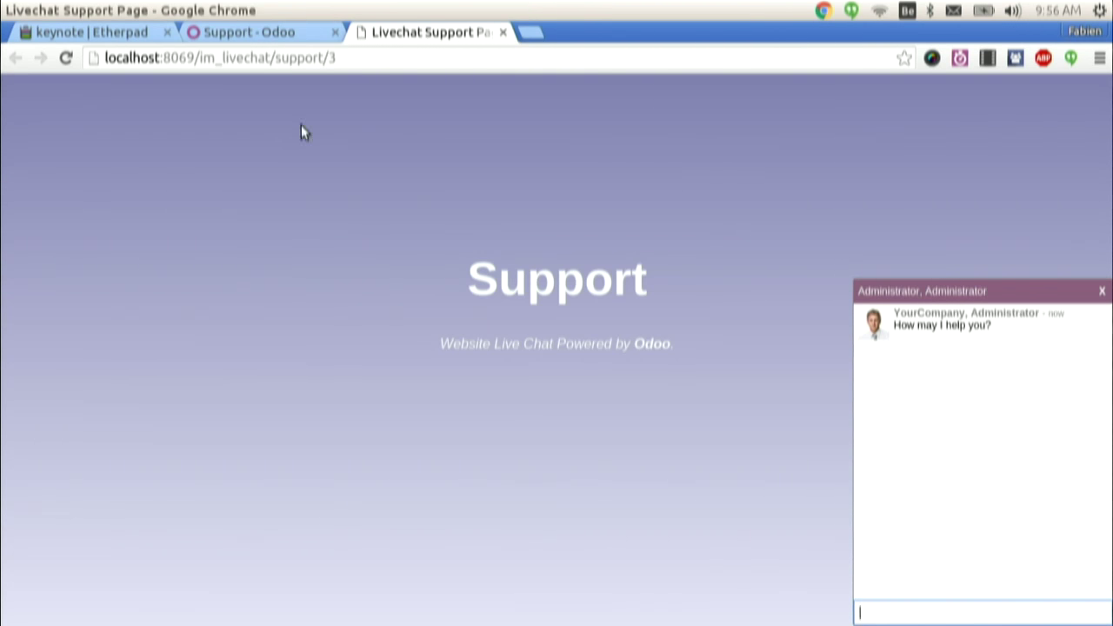
{"action": "left_click", "coordinate": [271, 57]}
{"action": "key", "text": "ctrl+c"}
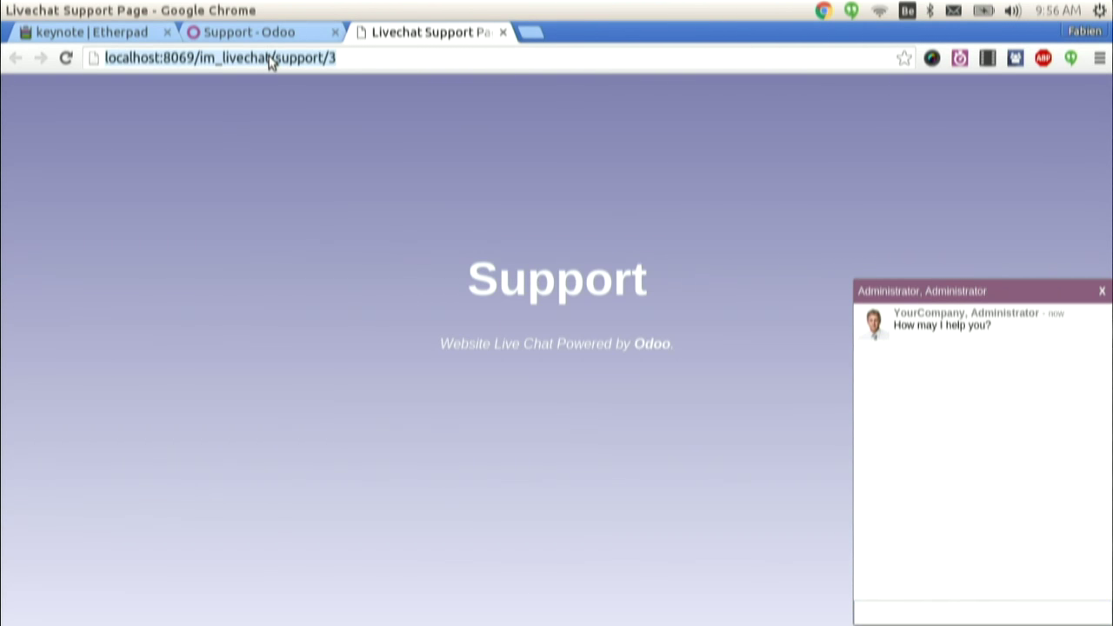
- In a private window, ask 'do you have a great website builder?' through live chat as an anonymous visitor
{"action": "key", "text": "ctrl+shift+n"}
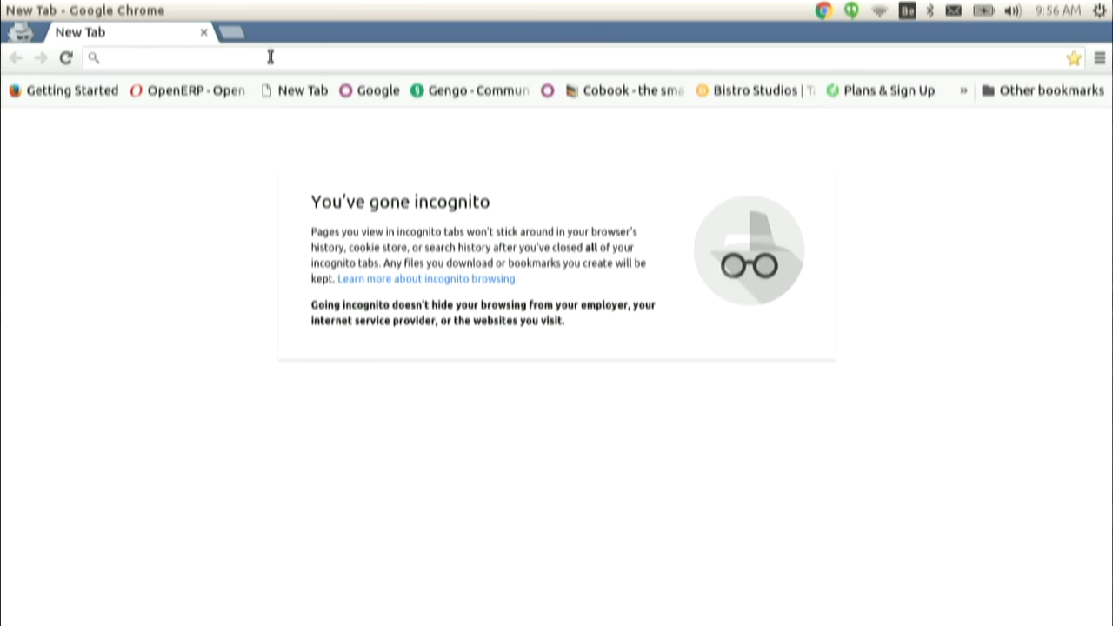
{"action": "key", "text": "ctrl+v"}
{"action": "key", "text": "Return"}
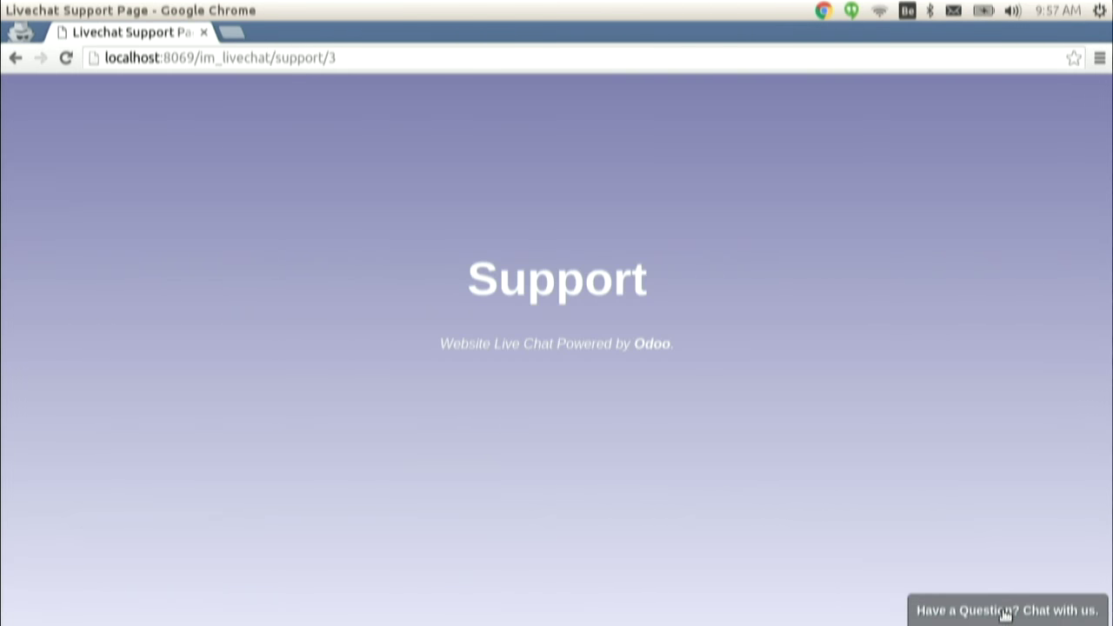
{"action": "left_click", "coordinate": [1005, 613]}
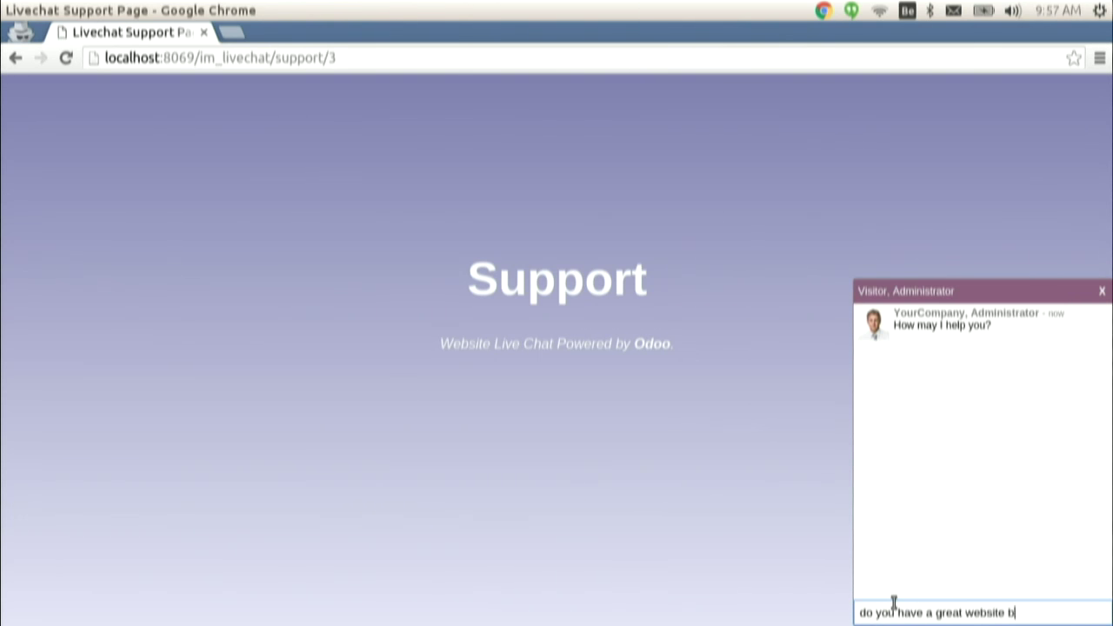
{"action": "key", "text": "Return"}
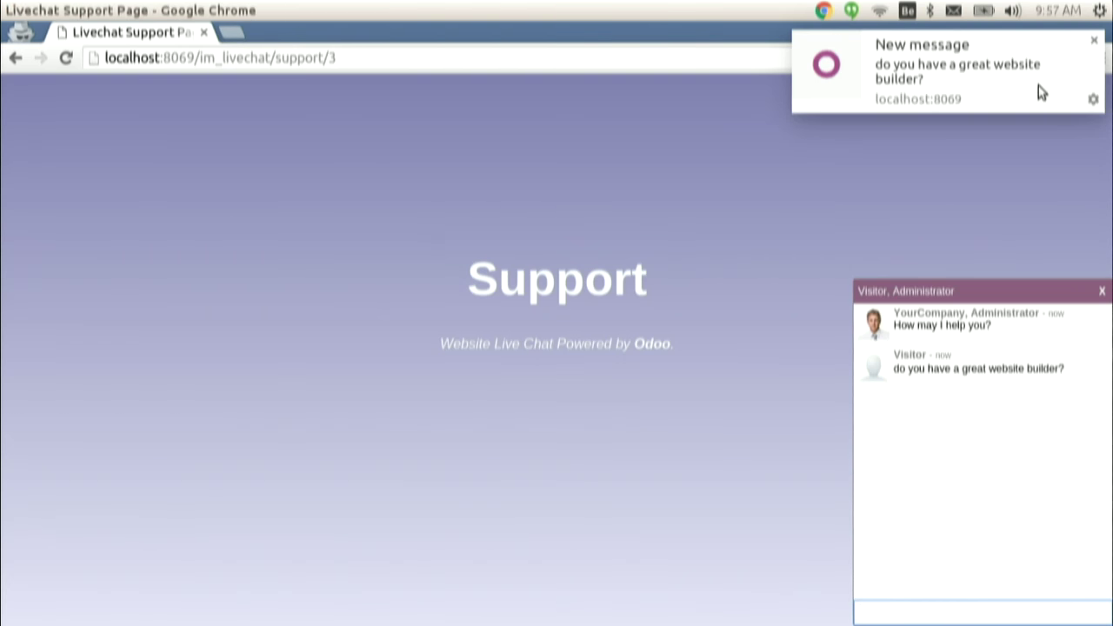
{"action": "left_click", "coordinate": [1038, 85]}
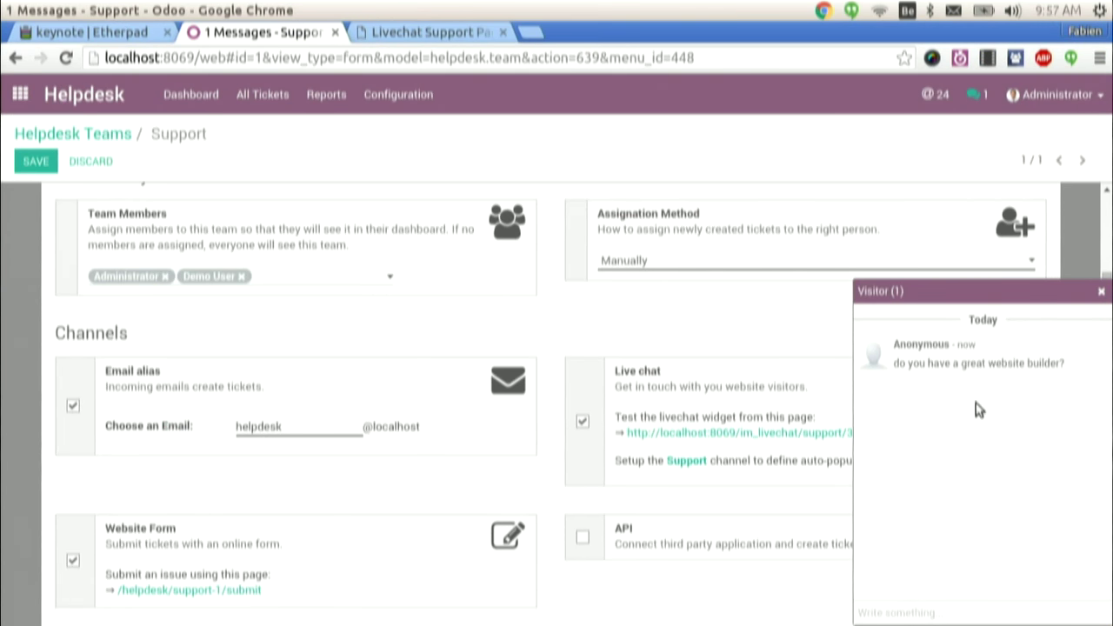
- Reply 'fsdsdf' to the visitor in the chat
{"action": "left_click", "coordinate": [886, 612]}
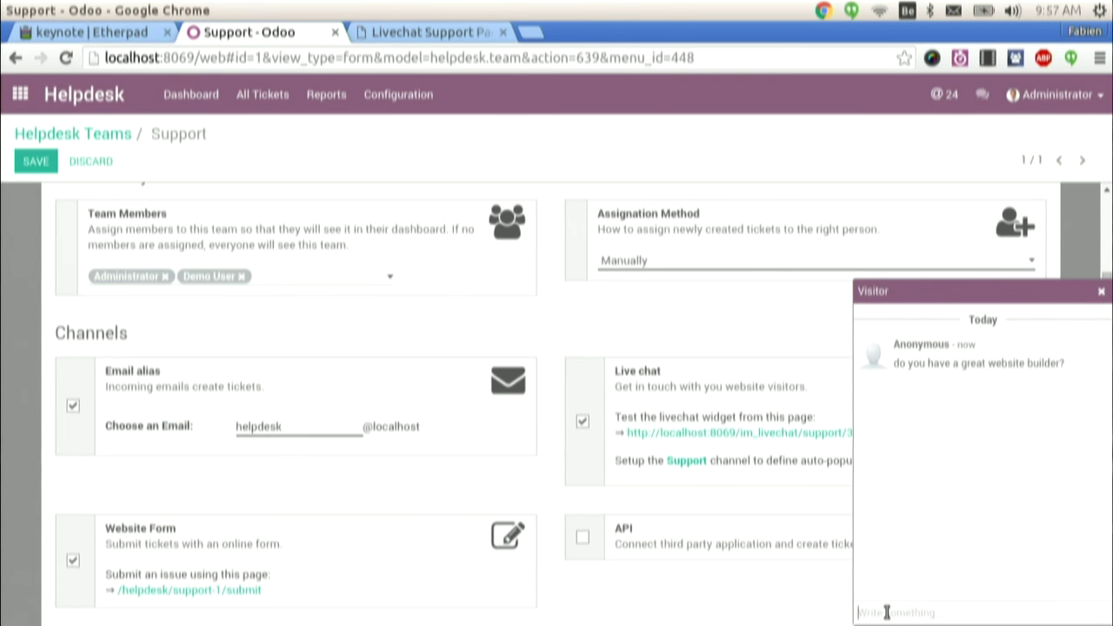
{"action": "type", "text": "fsdsdf"}
{"action": "key", "text": "Return"}
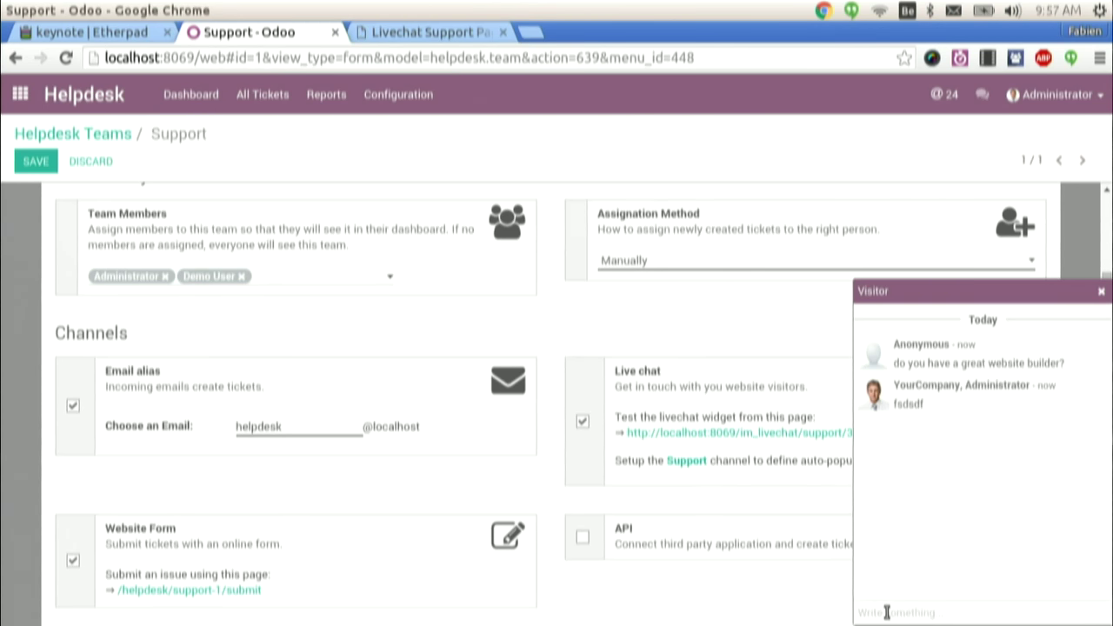
- Send the /helpdesk ticket command from the chat and dismiss the resulting error
{"action": "type", "text": "/"}
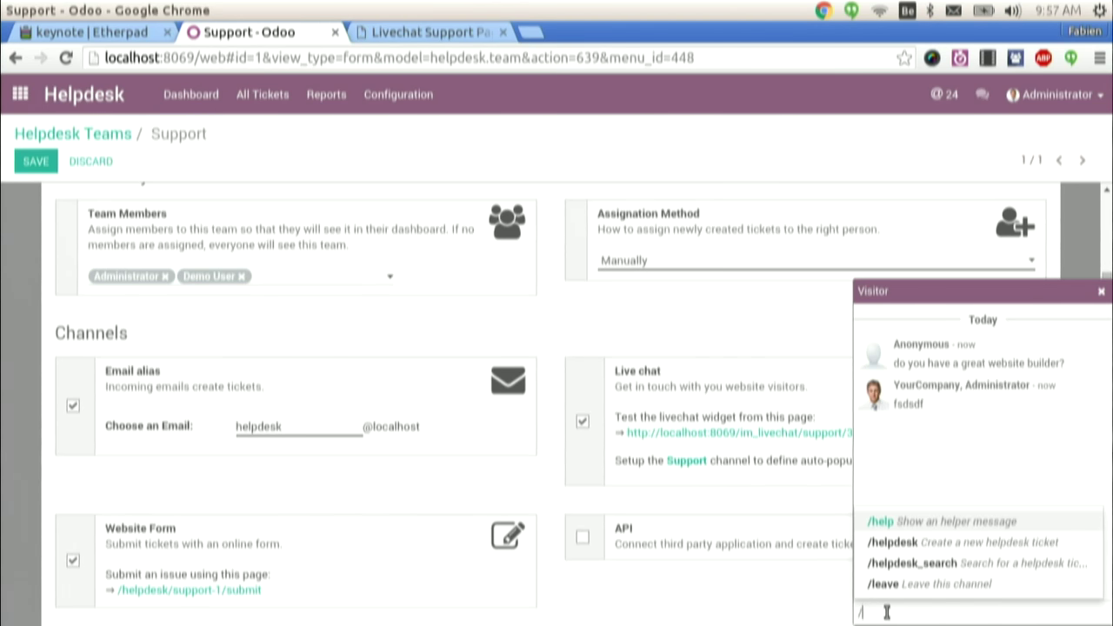
{"action": "key", "text": "Down"}
{"action": "key", "text": "Return"}
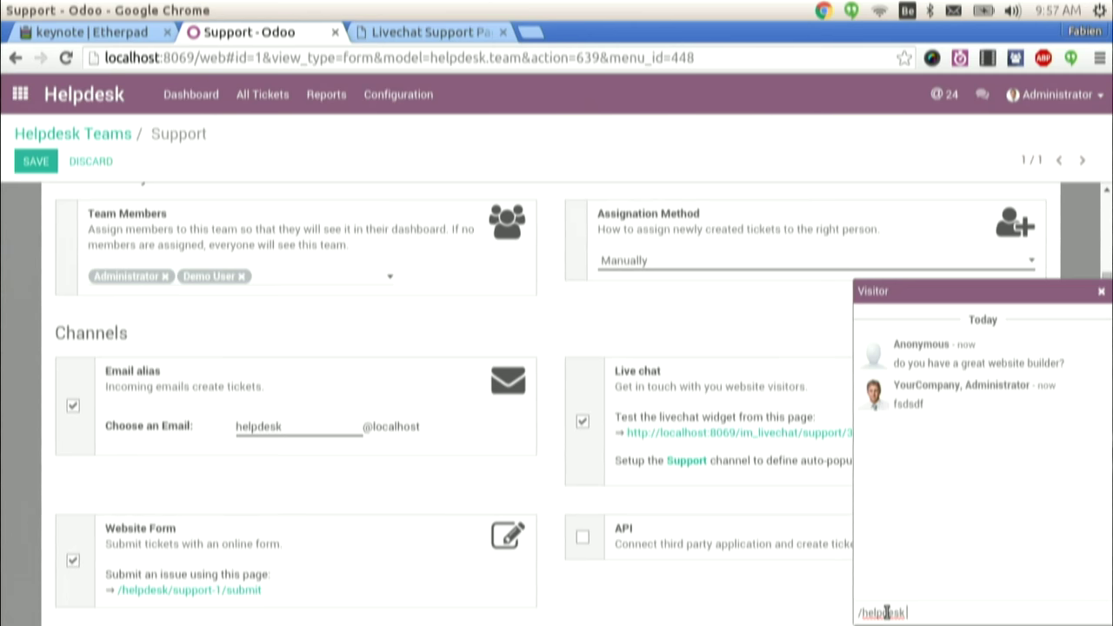
{"action": "key", "text": "Return"}
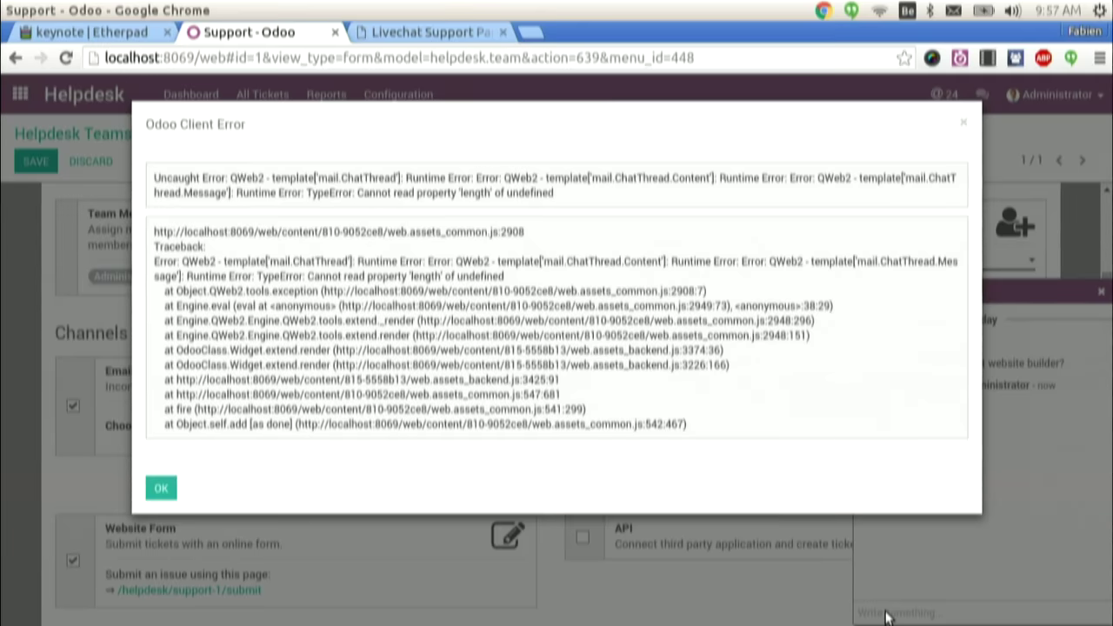
{"action": "key", "text": "Escape"}
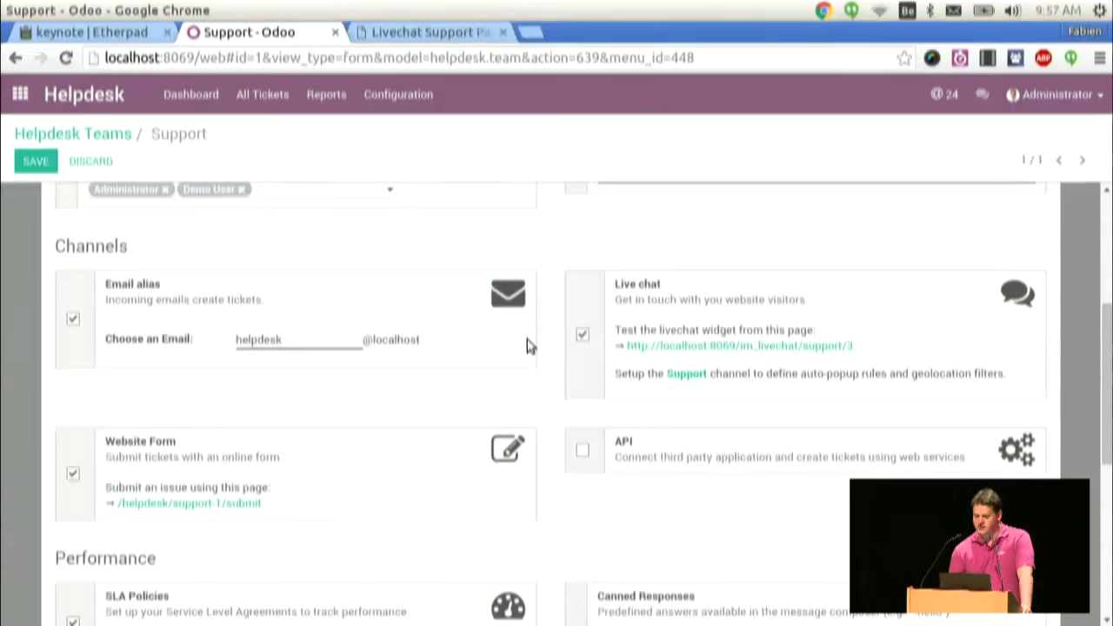
- Show the Support team's website ticket form with the chat window closed
{"action": "left_click", "coordinate": [168, 505]}
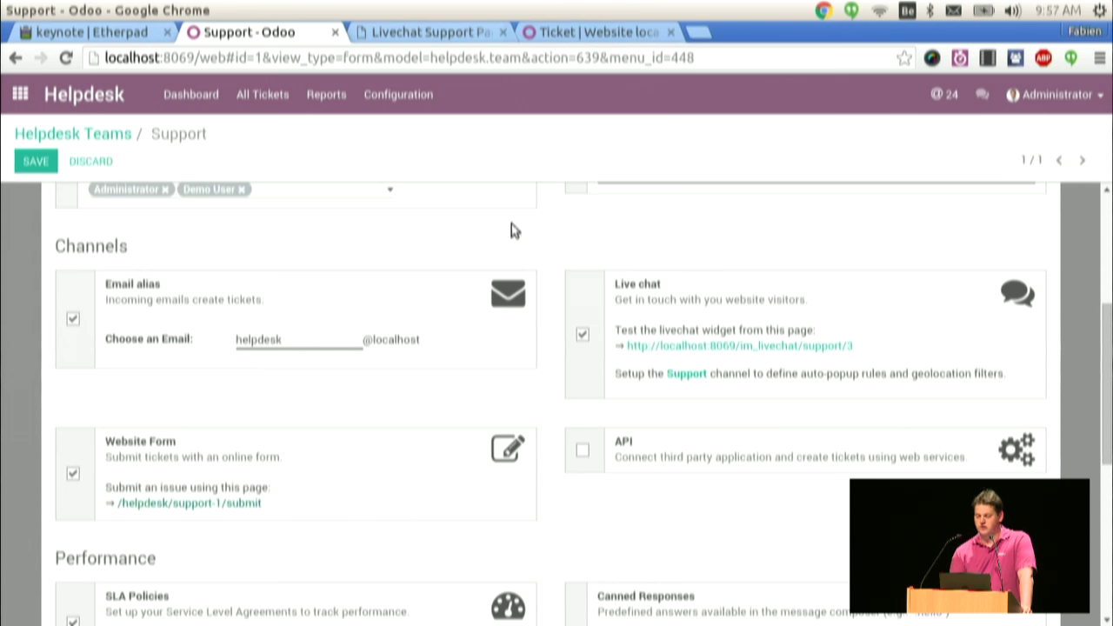
{"action": "left_click", "coordinate": [632, 35]}
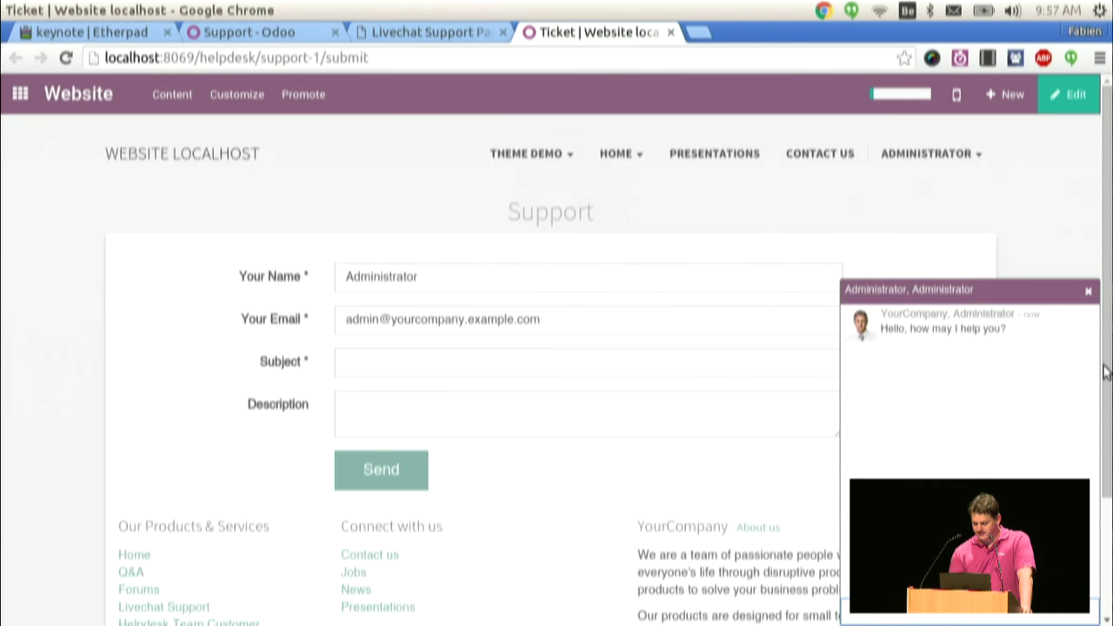
{"action": "left_click", "coordinate": [1088, 291]}
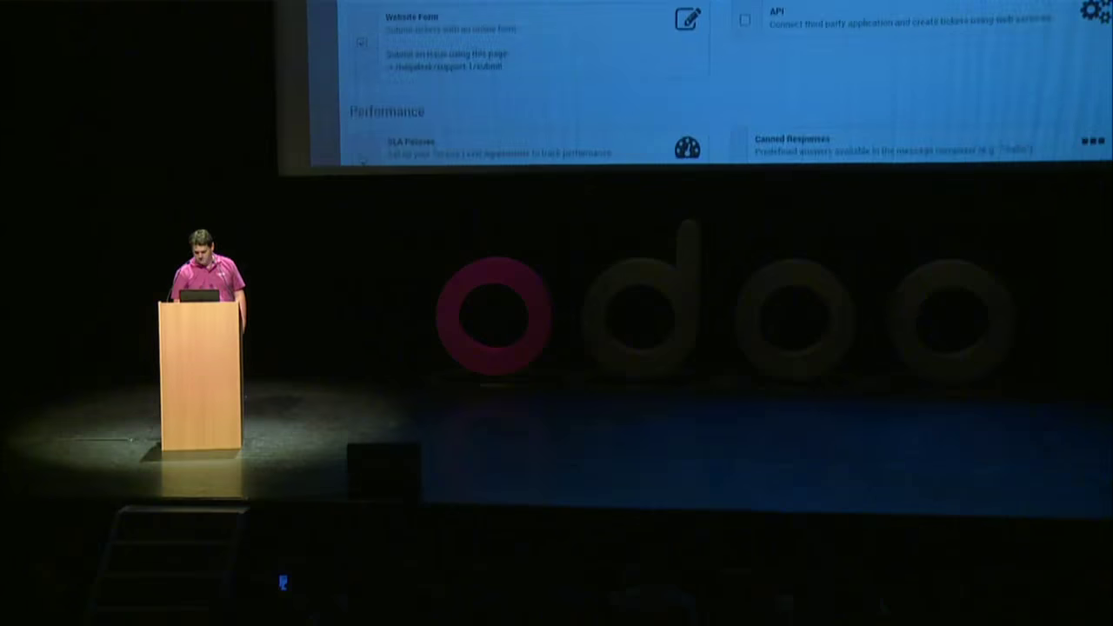
- Open the Support team's canned responses list: hello, bye and odooxp
{"action": "scroll", "coordinate": [709, 83], "scroll_direction": "down", "scroll_amount": 5}
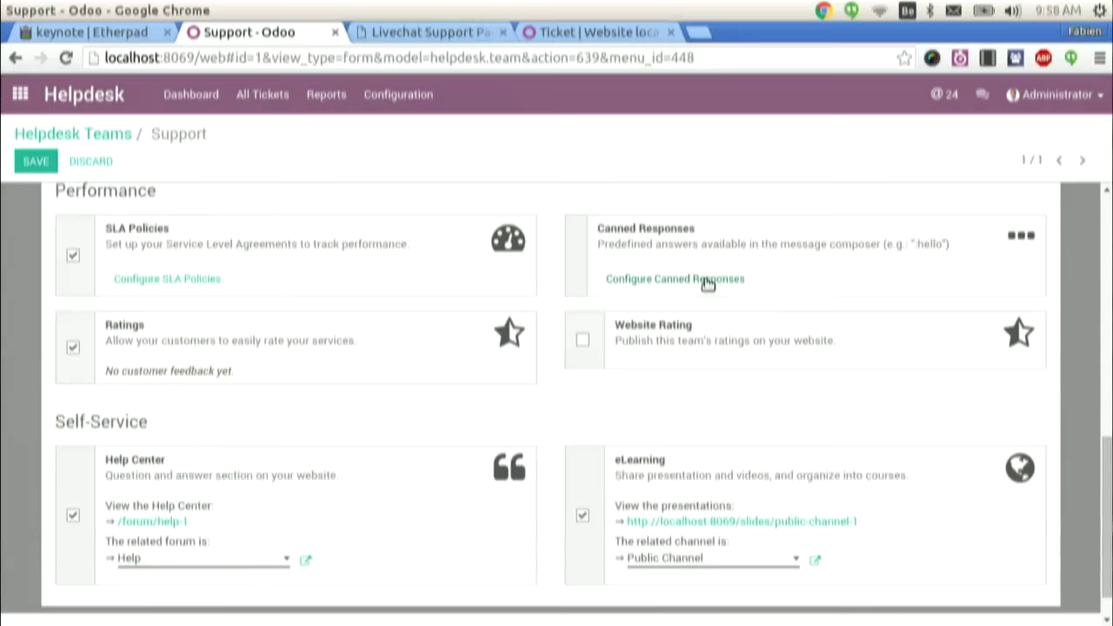
{"action": "left_click", "coordinate": [705, 281]}
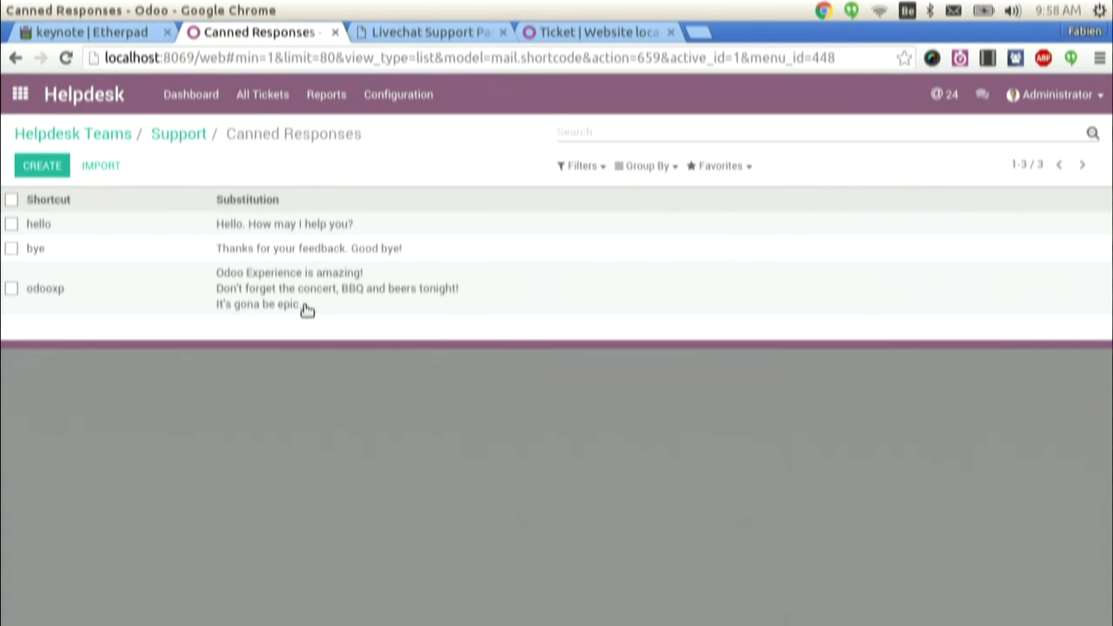
- Reopen the visitor conversation and insert the odooxp canned response using ':o'
{"action": "left_click", "coordinate": [982, 93]}
{"action": "left_click", "coordinate": [821, 198]}
{"action": "key", "text": "F5"}
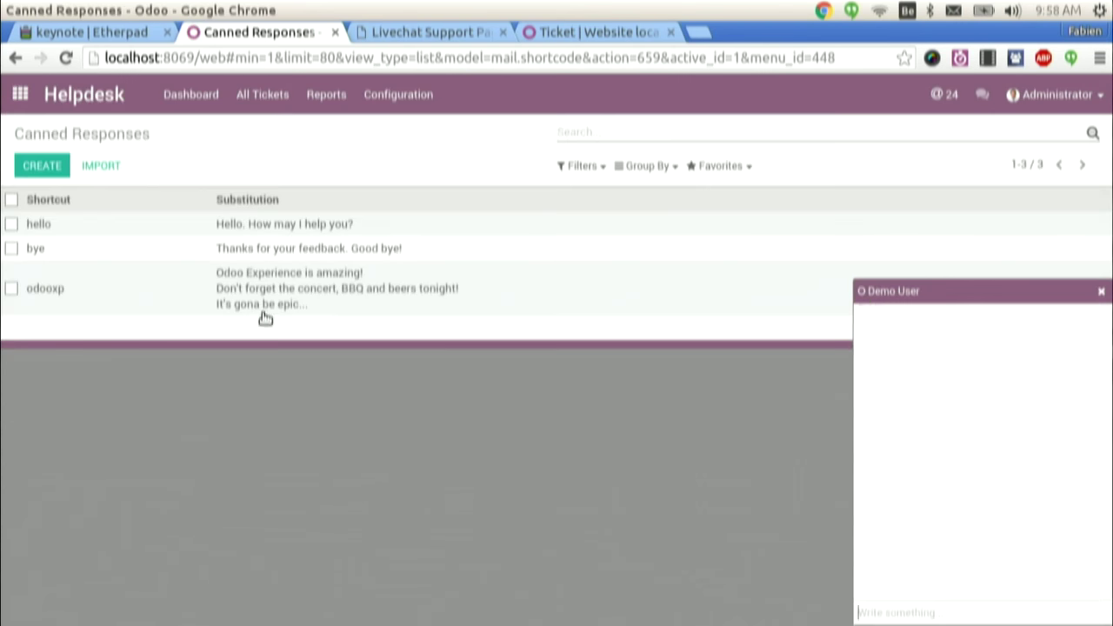
{"action": "left_click", "coordinate": [906, 614]}
{"action": "type", "text": ":"}
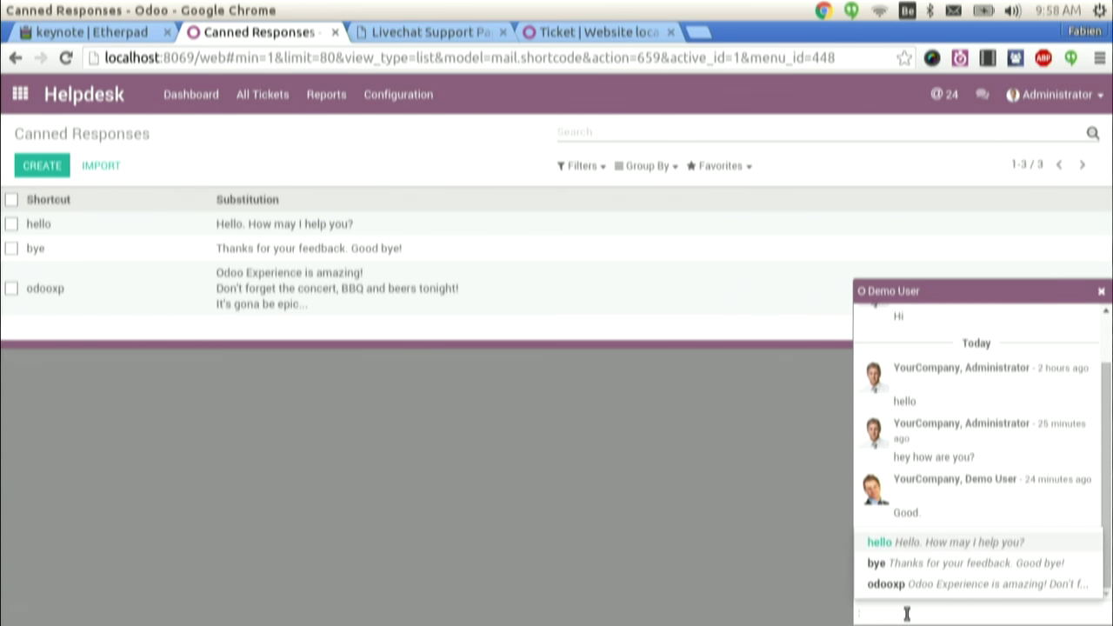
{"action": "type", "text": "o"}
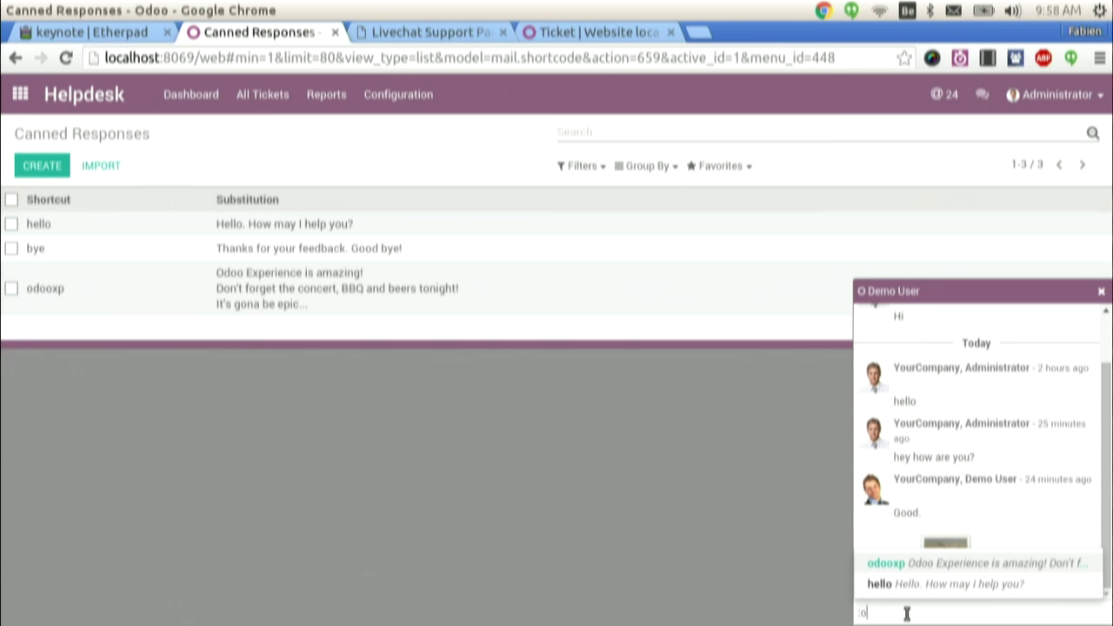
{"action": "key", "text": "Down"}
{"action": "key", "text": "Up"}
{"action": "key", "text": "Return"}
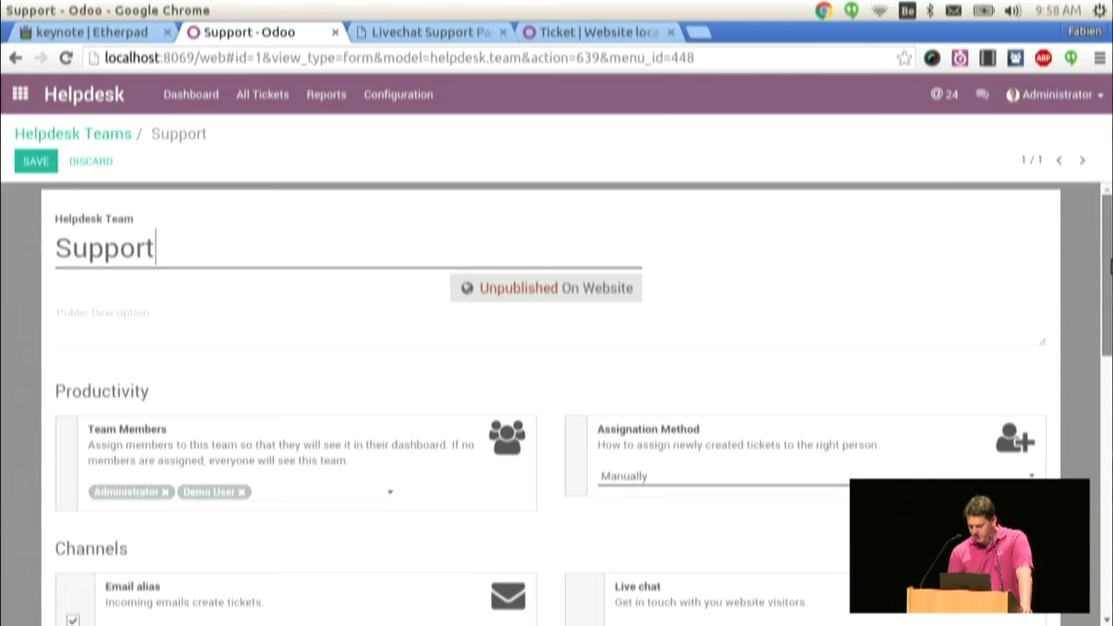
- Tick the API channel under the Support team's Channels, then view its unpublished public Helpdesk page
{"action": "scroll", "coordinate": [1043, 370], "scroll_direction": "down", "scroll_amount": 3}
{"action": "scroll", "coordinate": [1043, 370], "scroll_direction": "down", "scroll_amount": 4}
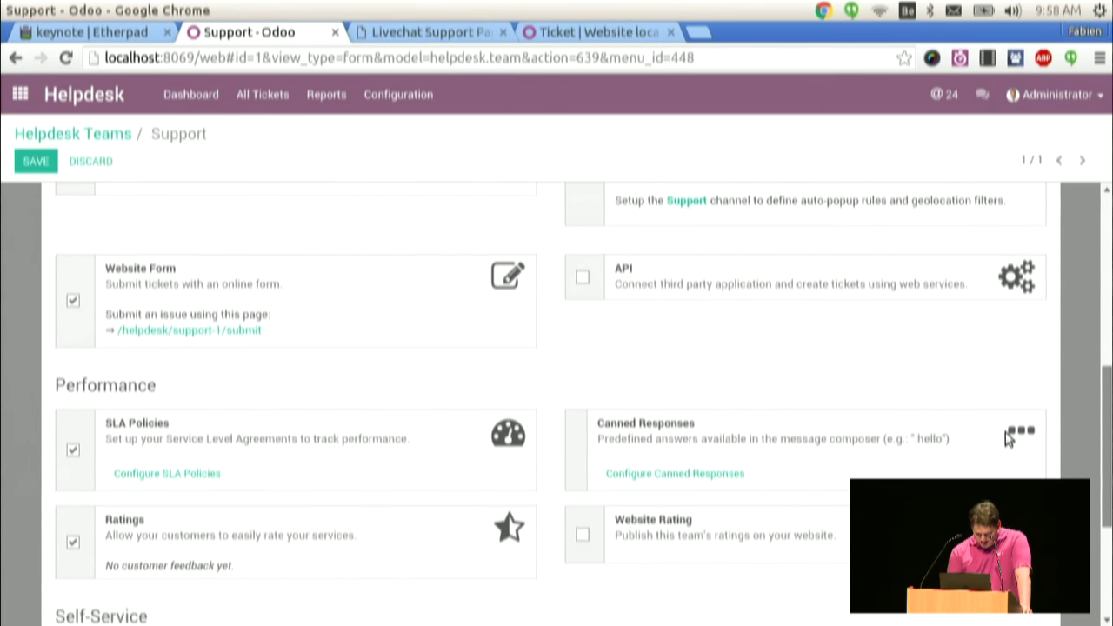
{"action": "scroll", "coordinate": [1001, 443], "scroll_direction": "up", "scroll_amount": 10}
{"action": "scroll", "coordinate": [581, 333], "scroll_direction": "down", "scroll_amount": 8}
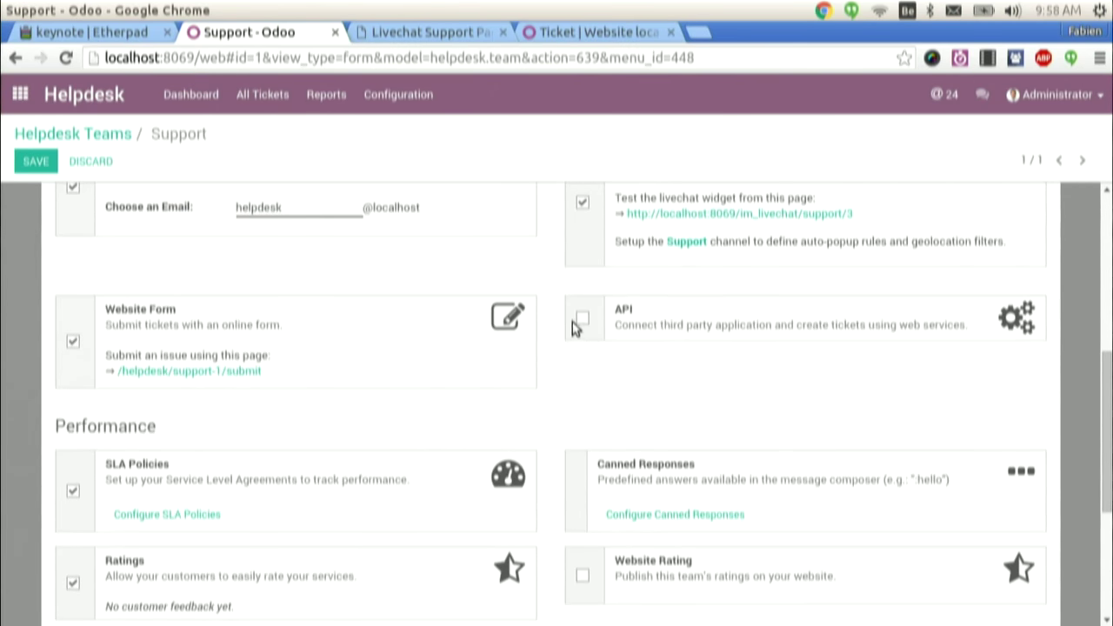
{"action": "left_click", "coordinate": [582, 322]}
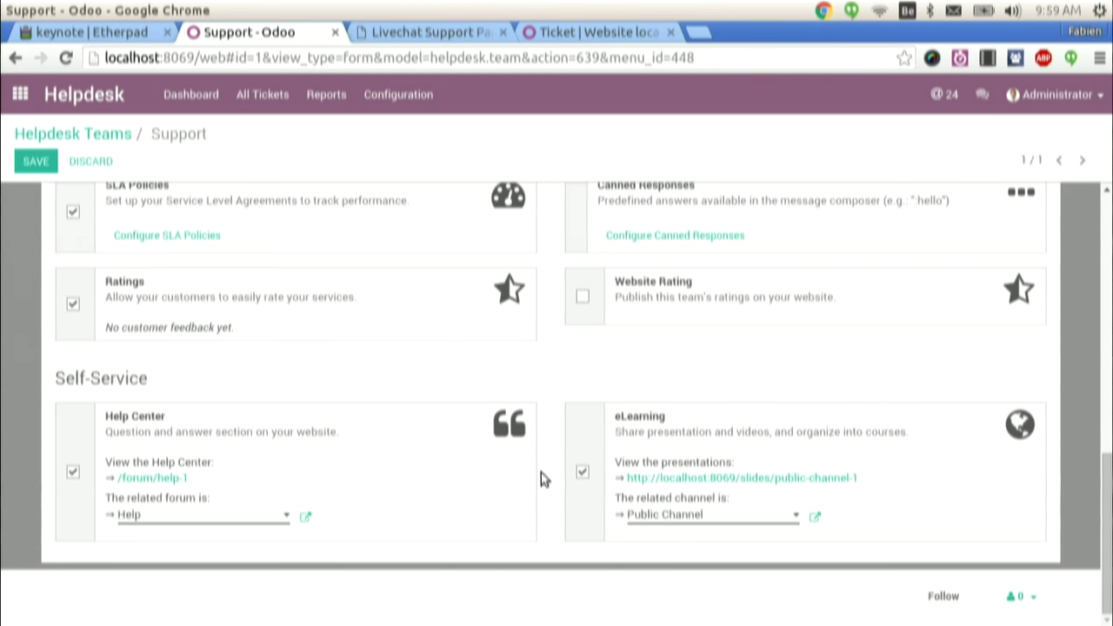
{"action": "left_click_drag", "start_coordinate": [1107, 539], "coordinate": [1107, 273]}
{"action": "left_click", "coordinate": [603, 290]}
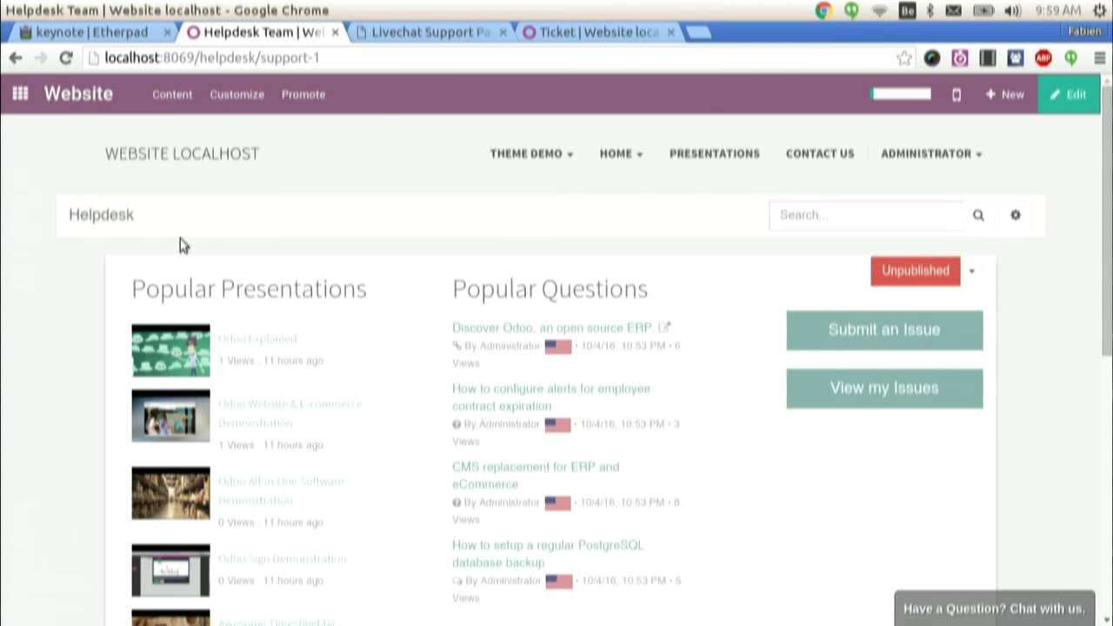
{"action": "left_click", "coordinate": [814, 217]}
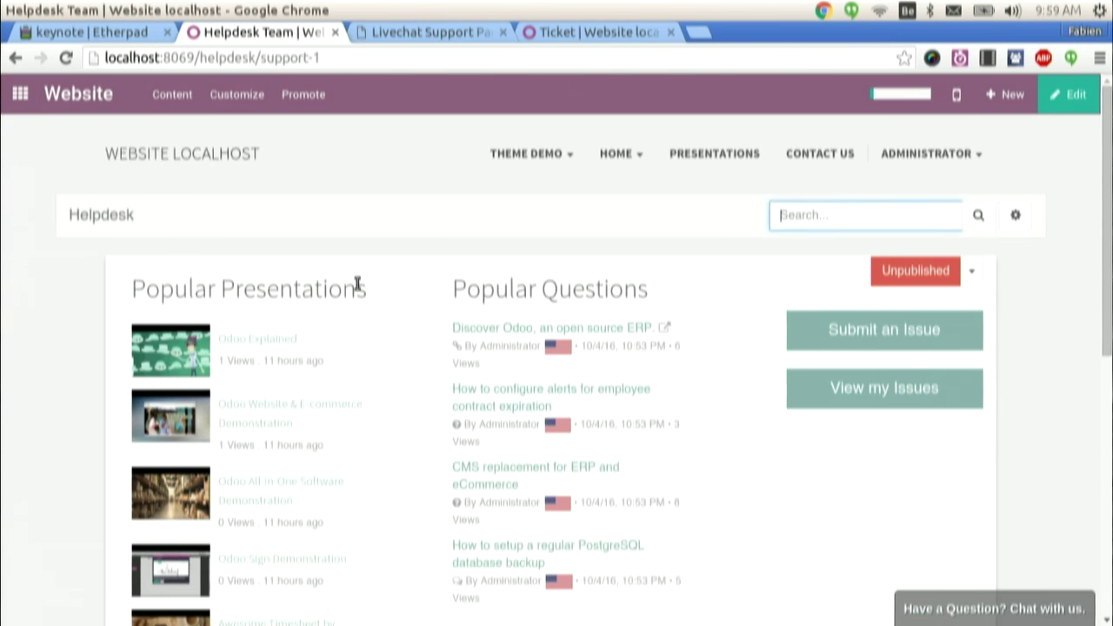
{"action": "triple_click", "coordinate": [277, 290]}
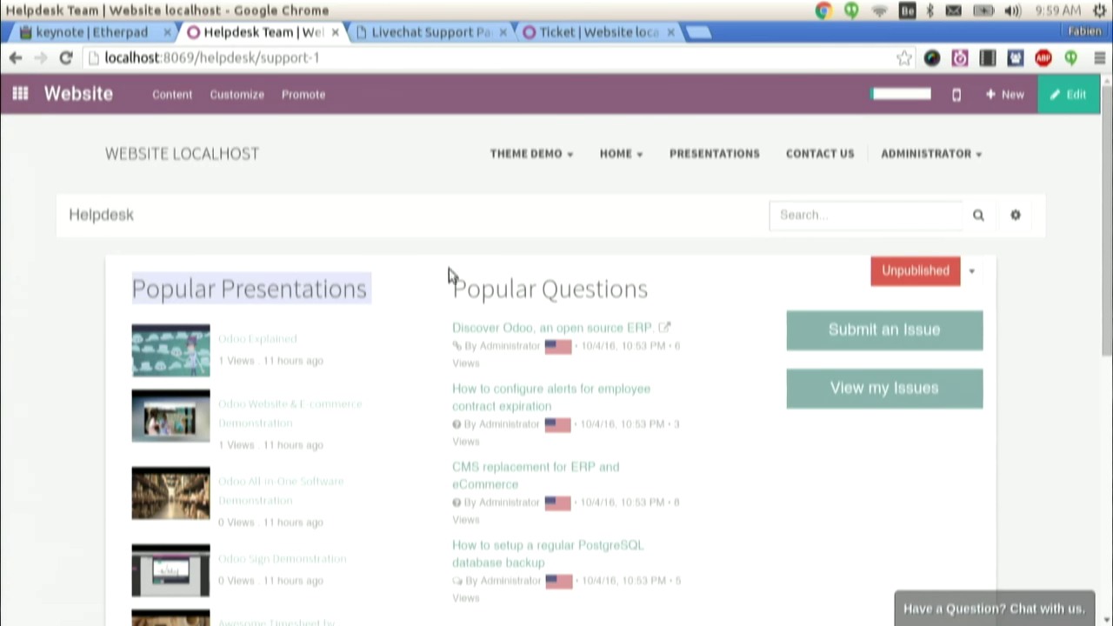
{"action": "triple_click", "coordinate": [503, 293]}
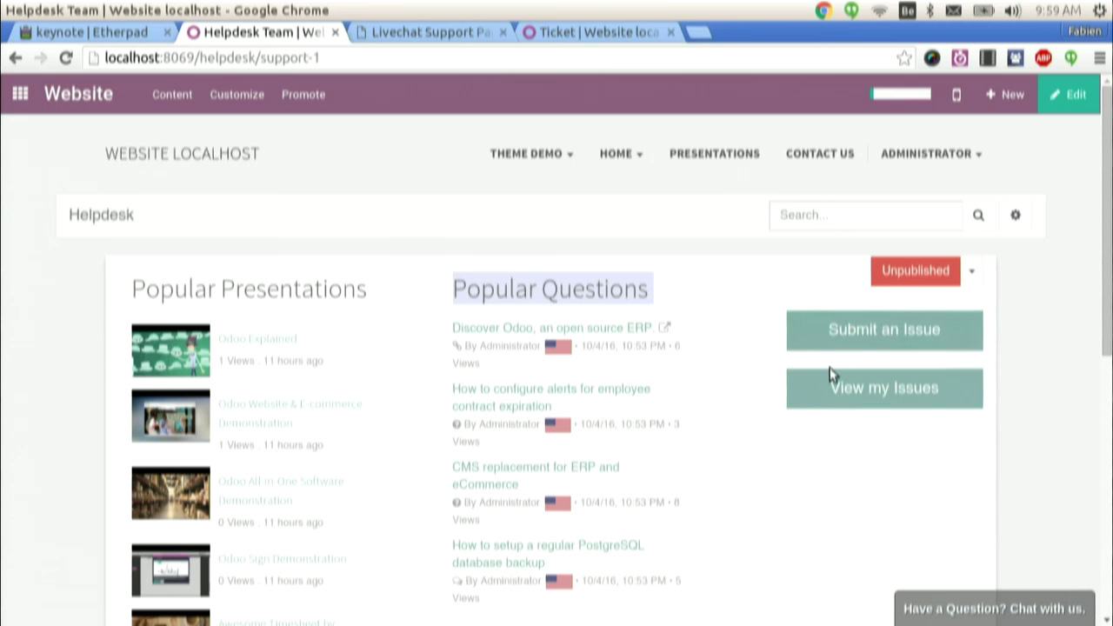
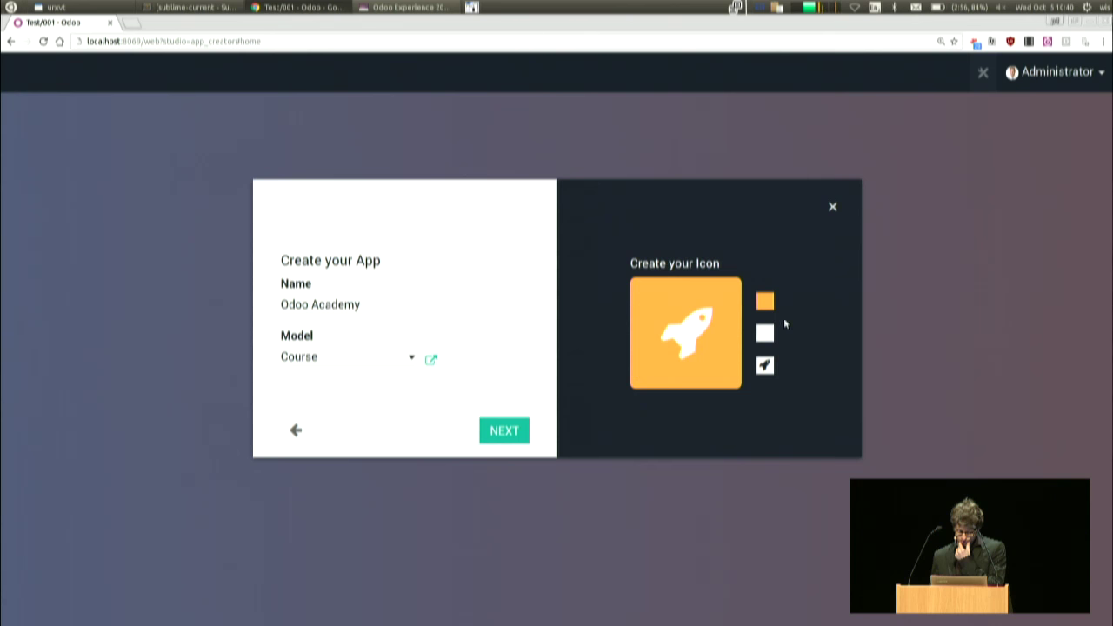
- Make the rocket glyph blue and create the Odoo Academy app
{"action": "left_click", "coordinate": [765, 339]}
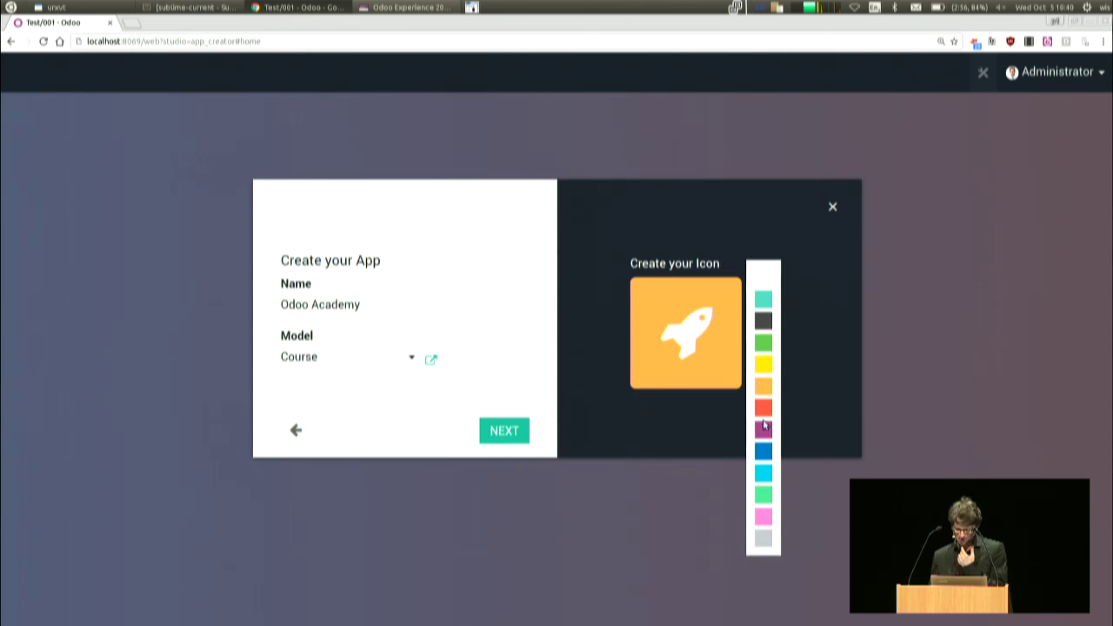
{"action": "left_click", "coordinate": [765, 336]}
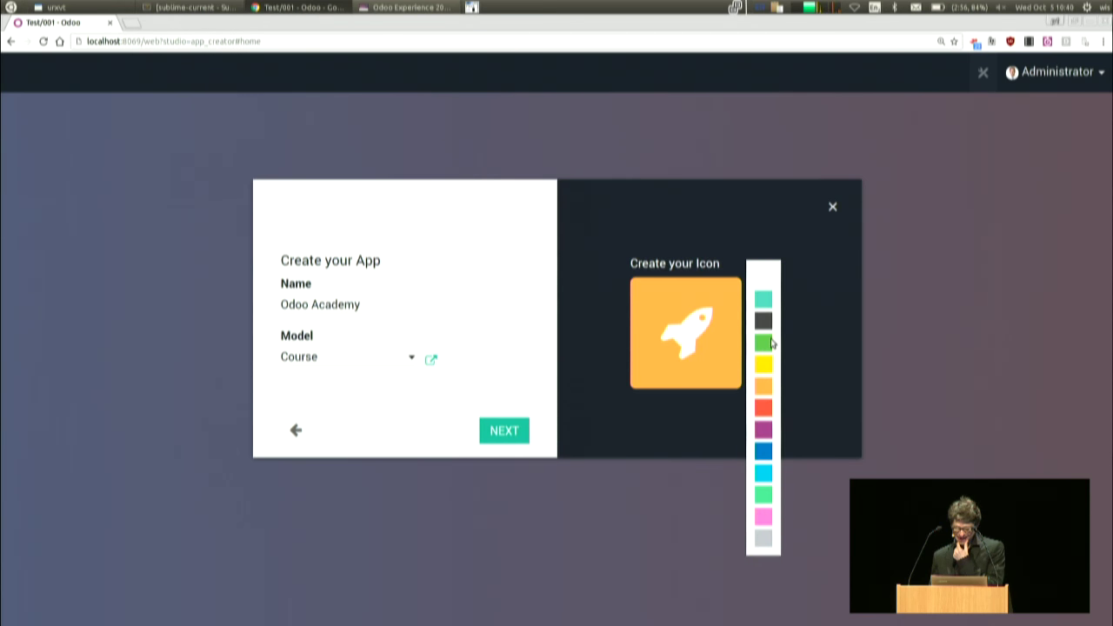
{"action": "left_click", "coordinate": [766, 325]}
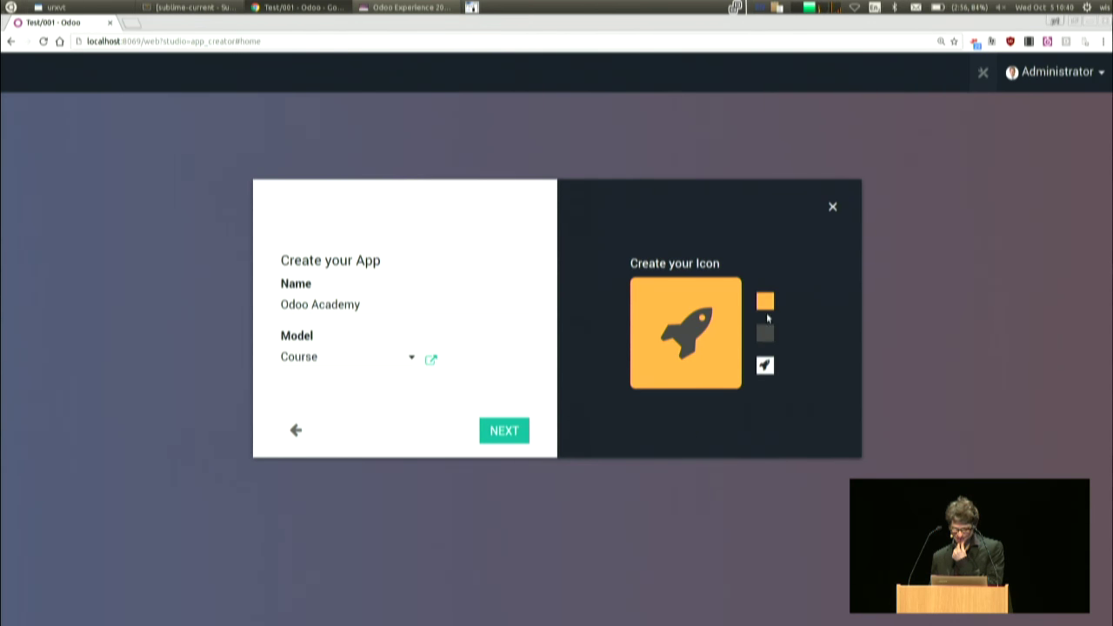
{"action": "left_click", "coordinate": [767, 335]}
{"action": "left_click", "coordinate": [764, 431]}
{"action": "left_click", "coordinate": [764, 454]}
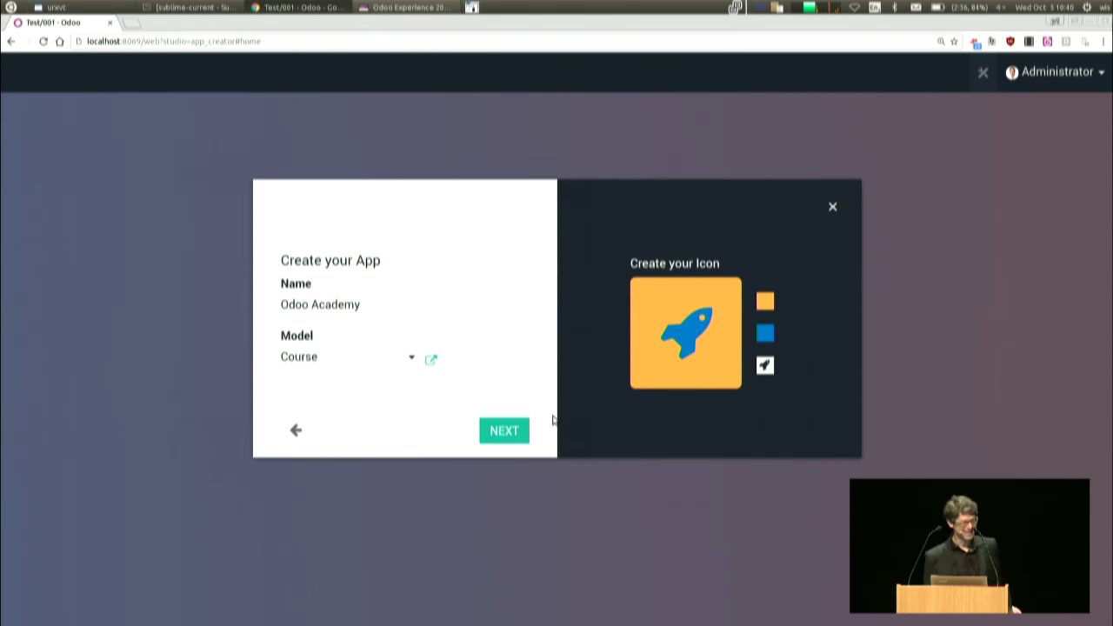
{"action": "left_click", "coordinate": [511, 431]}
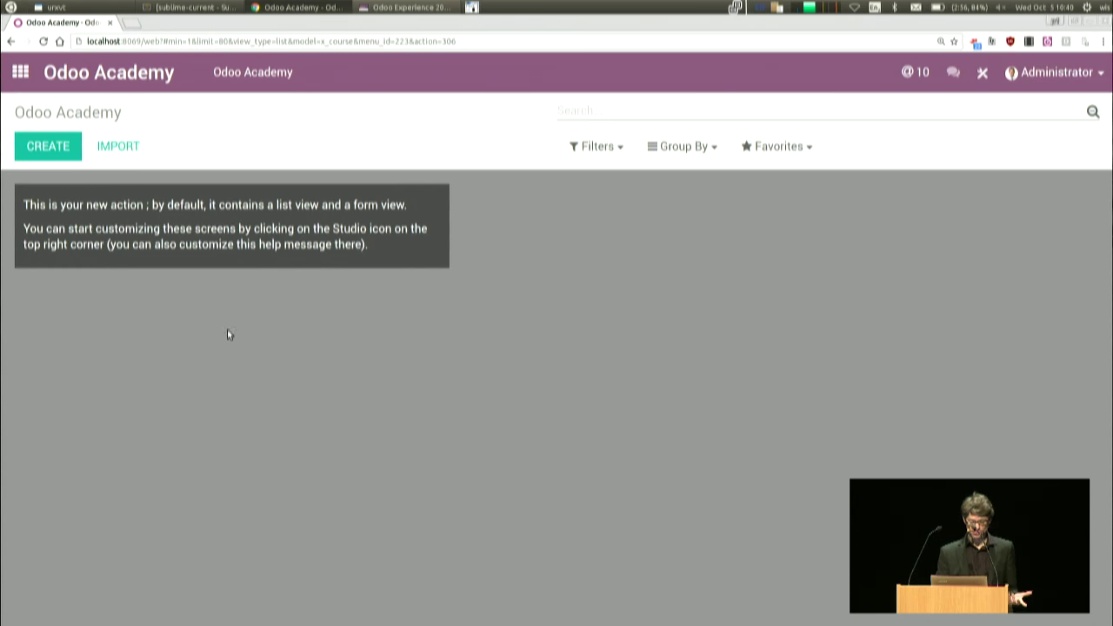
- Start a blank new course record from the Odoo Academy list
{"action": "left_click", "coordinate": [20, 72]}
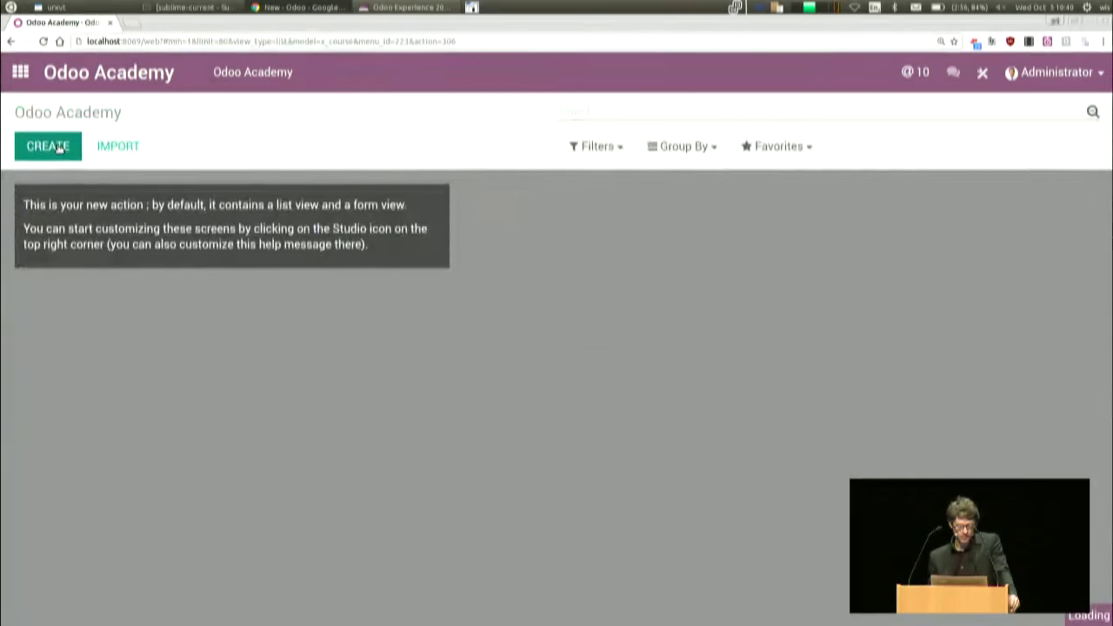
{"action": "left_click", "coordinate": [48, 147]}
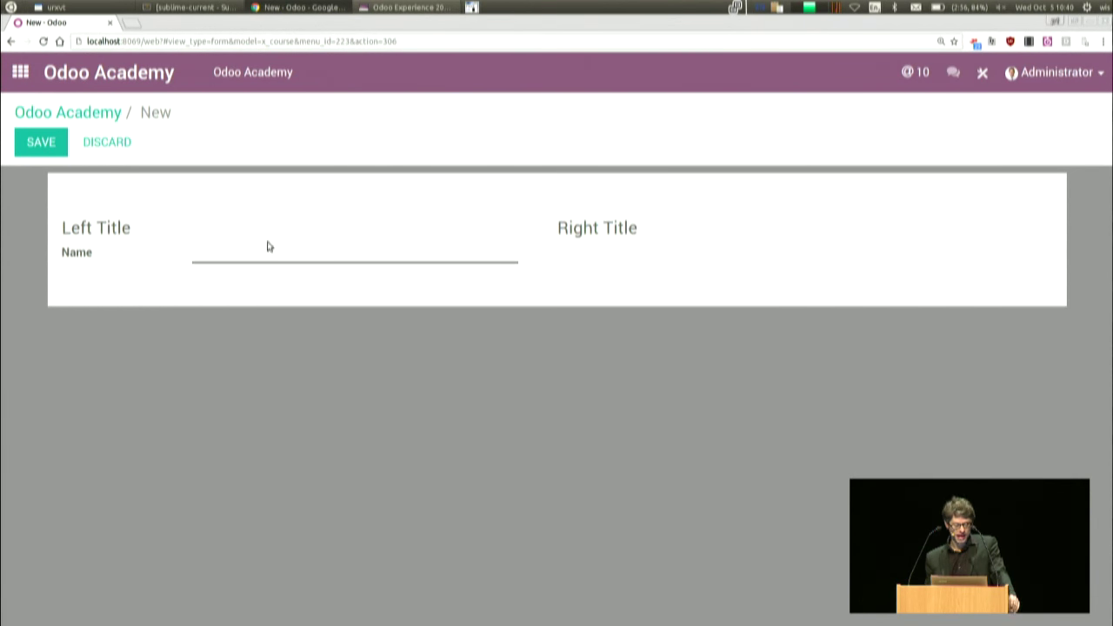
- In Studio, relabel the Left Title group 'Summary'
{"action": "left_click", "coordinate": [984, 71]}
{"action": "left_click", "coordinate": [91, 246]}
{"action": "left_click", "coordinate": [966, 213]}
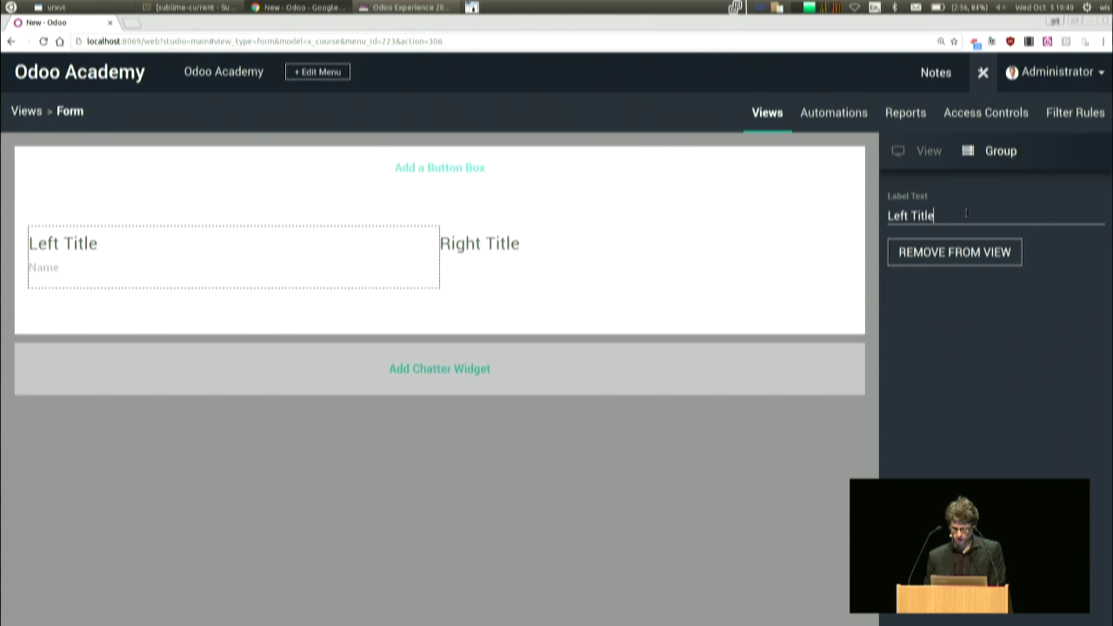
{"action": "key", "text": "BackSpace"}
{"action": "key", "text": "BackSpace"}
{"action": "key", "text": "BackSpace"}
{"action": "key", "text": "BackSpace"}
{"action": "key", "text": "BackSpace"}
{"action": "key", "text": "BackSpace"}
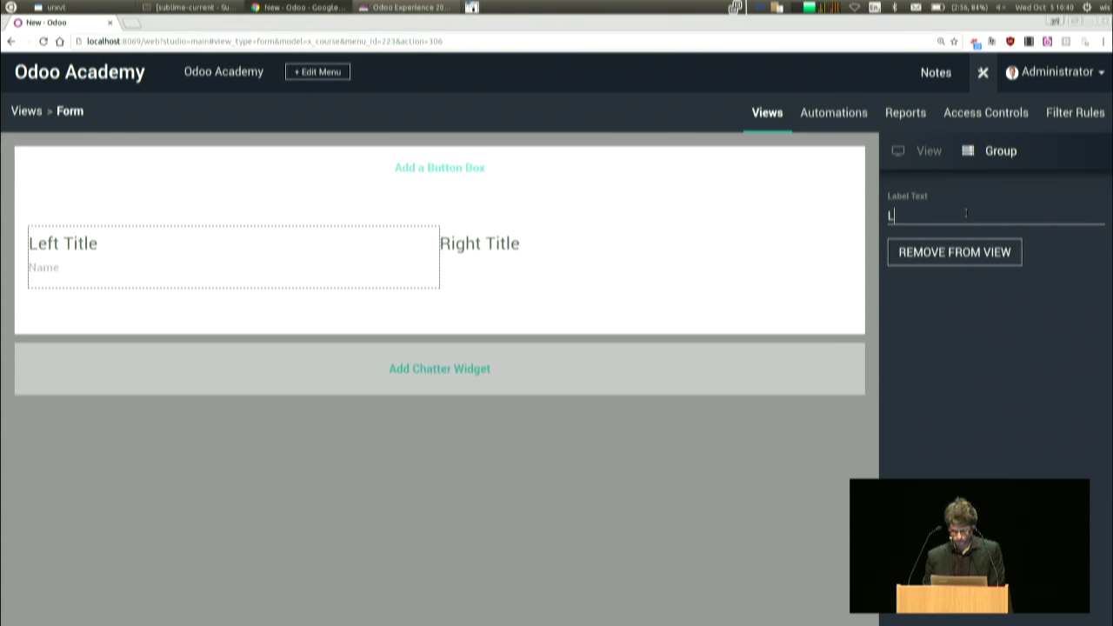
{"action": "type", "text": "Sum"}
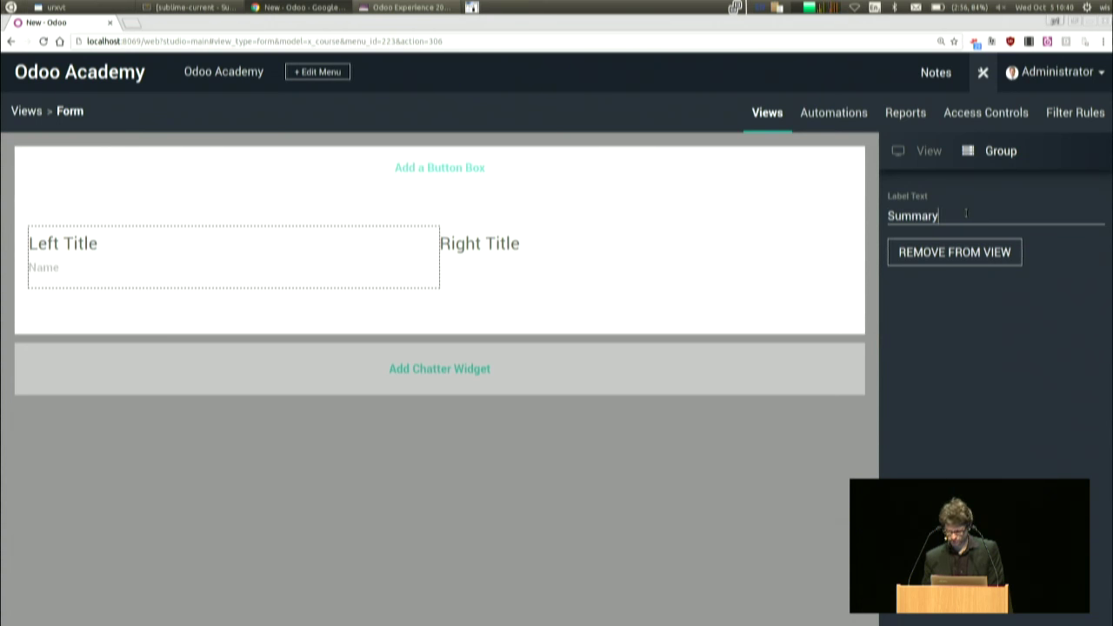
{"action": "type", "text": "mary"}
{"action": "key", "text": "Return"}
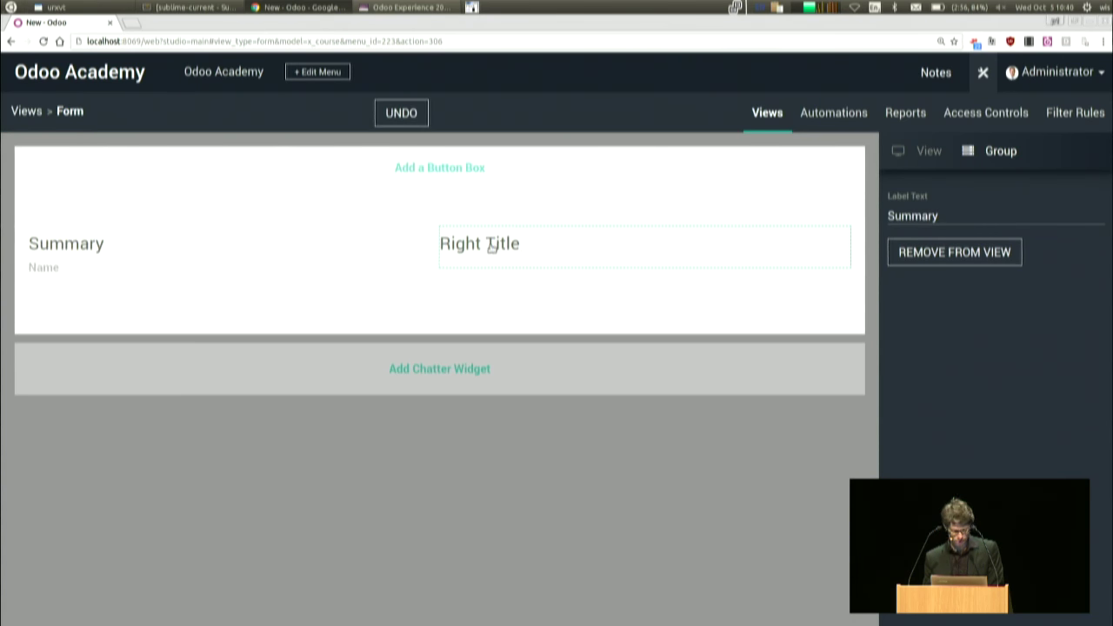
- Relabel the Right Title group 'Info'
{"action": "left_click", "coordinate": [706, 245]}
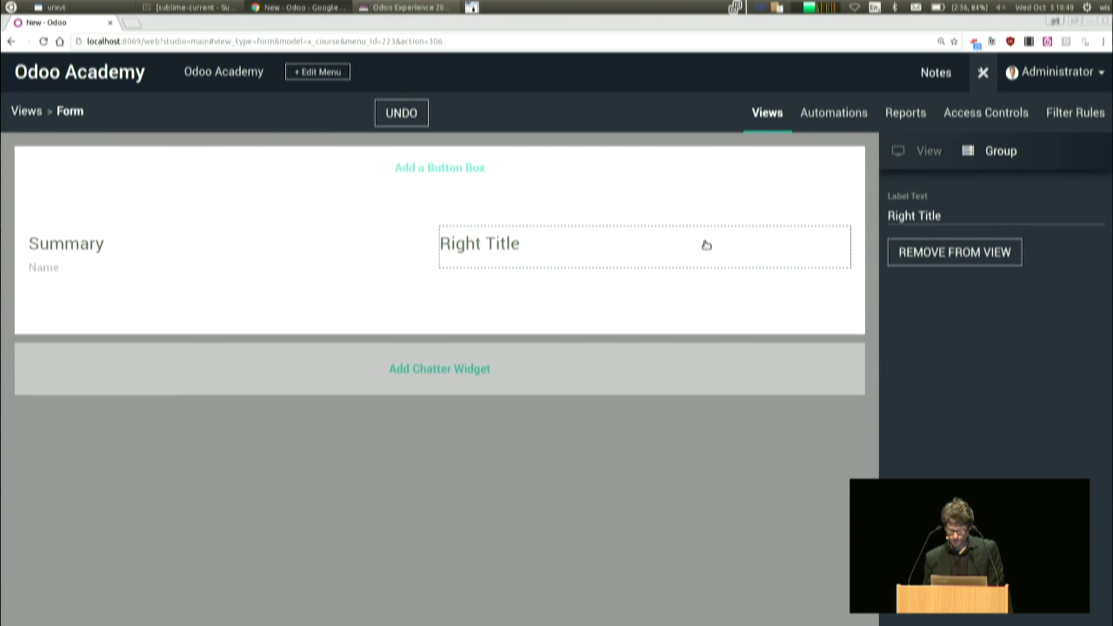
{"action": "left_click", "coordinate": [956, 220]}
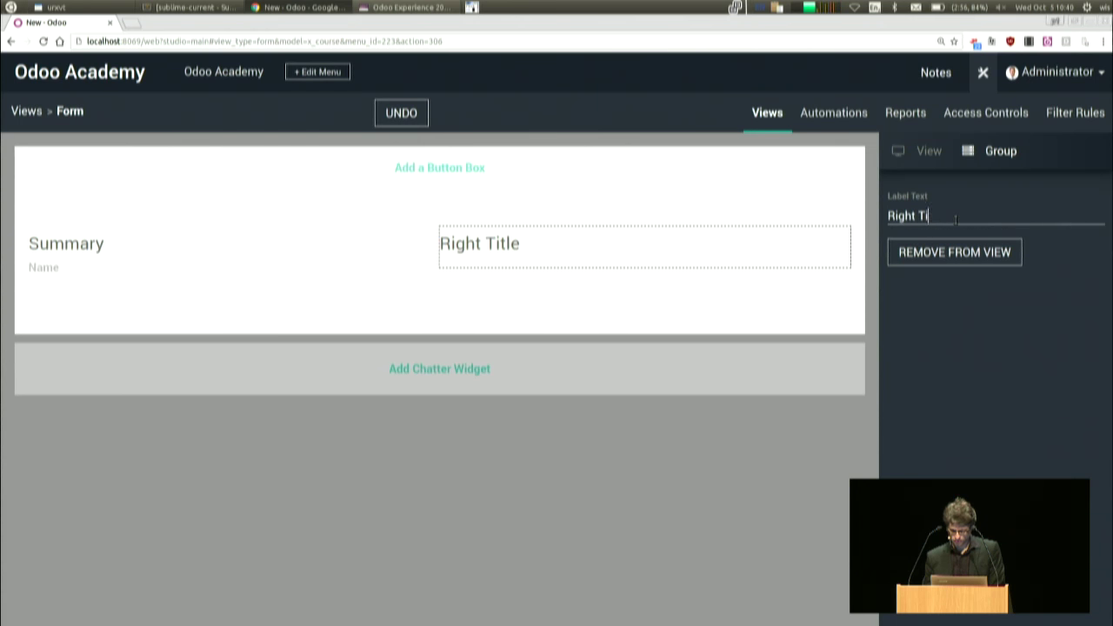
{"action": "key", "text": "BackSpace"}
{"action": "key", "text": "BackSpace"}
{"action": "key", "text": "BackSpace"}
{"action": "key", "text": "BackSpace"}
{"action": "type", "text": "Info"}
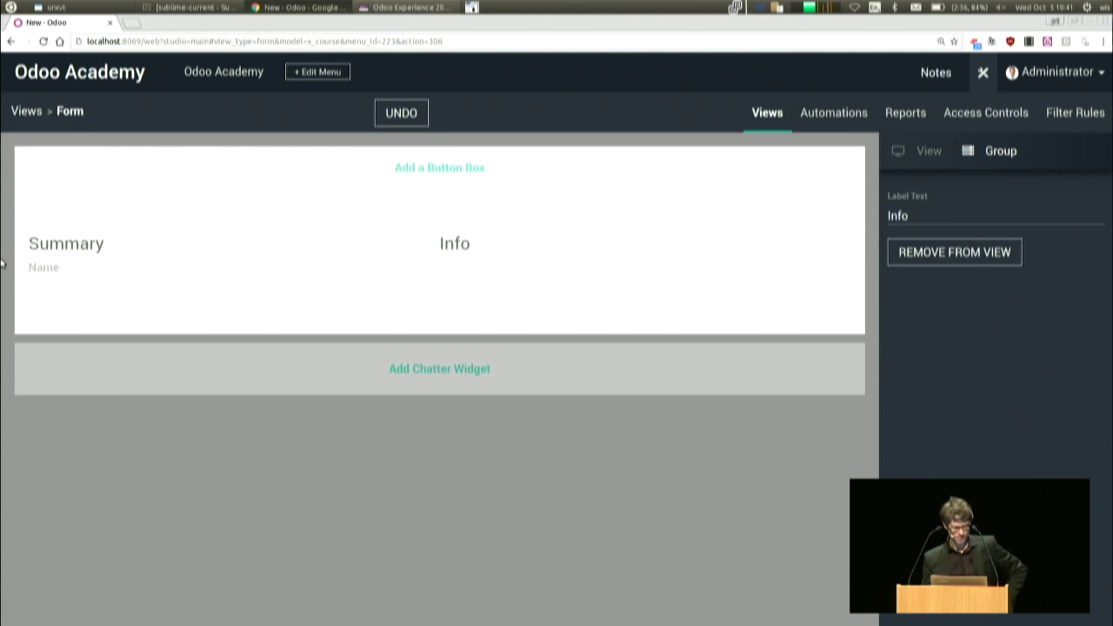
- Create many2one field x_resp_id to res.partner, labelled Teacher, under Info
{"action": "left_click", "coordinate": [639, 265]}
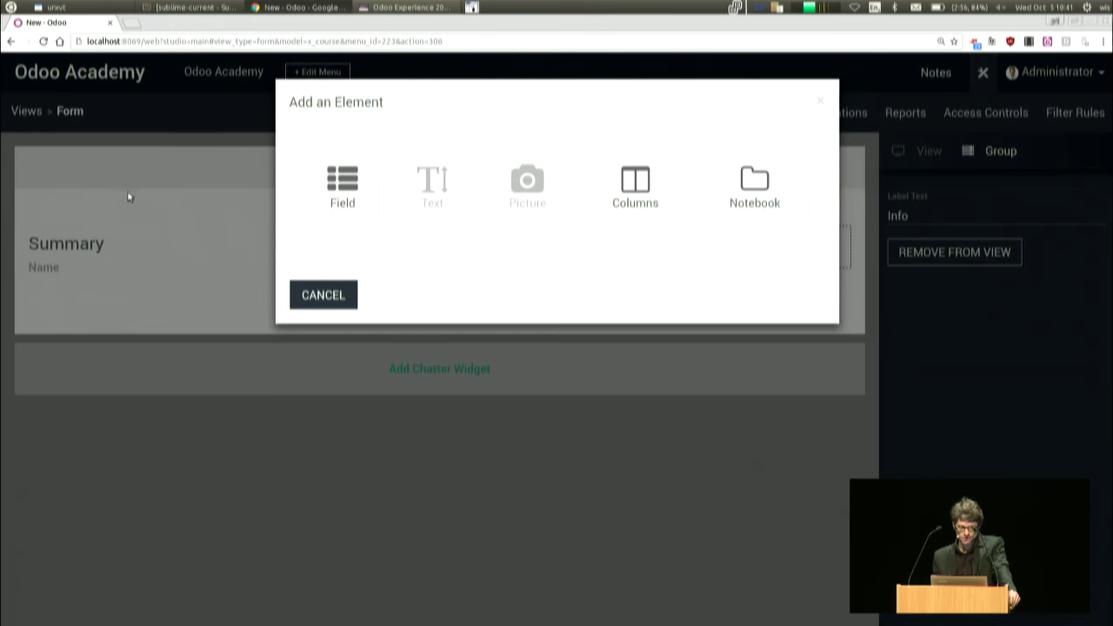
{"action": "left_click", "coordinate": [376, 189]}
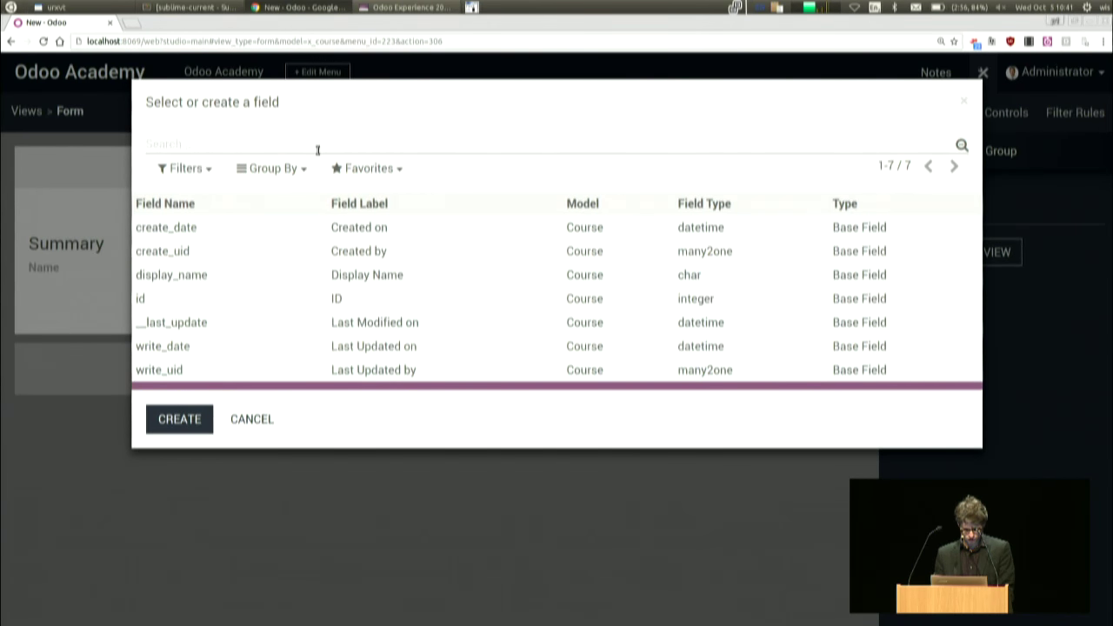
{"action": "left_click", "coordinate": [206, 424]}
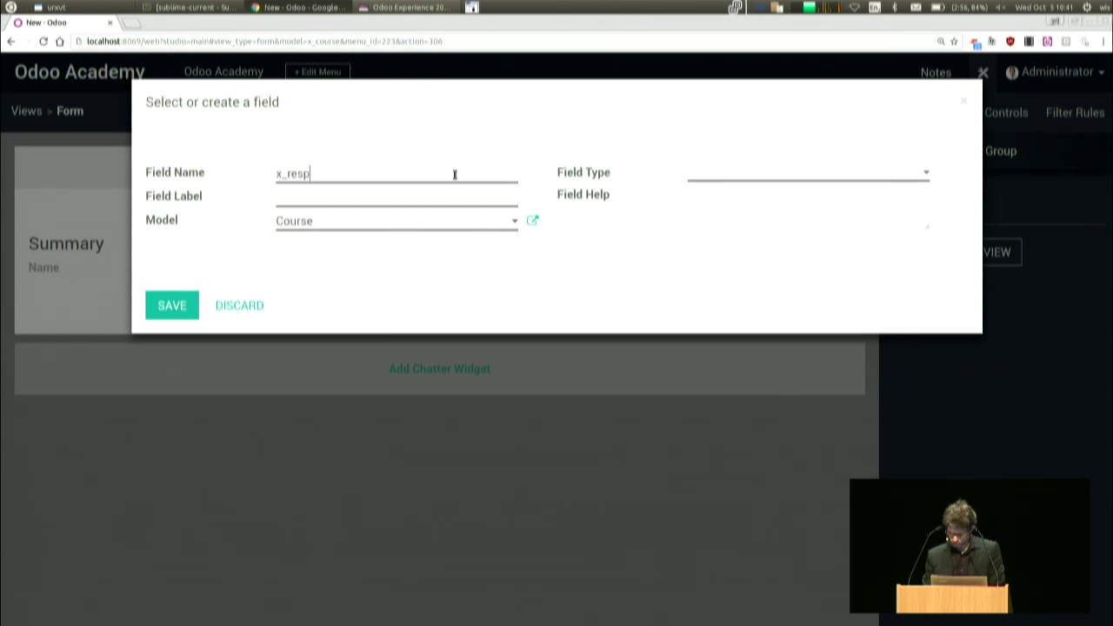
{"action": "type", "text": "-i"}
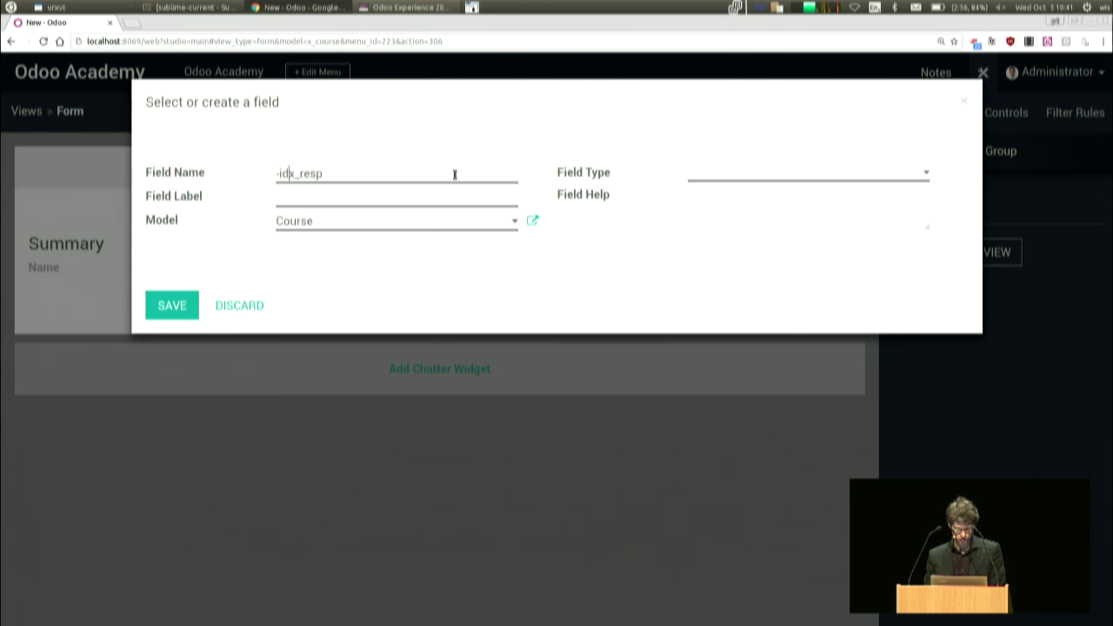
{"action": "key", "text": "BackSpace"}
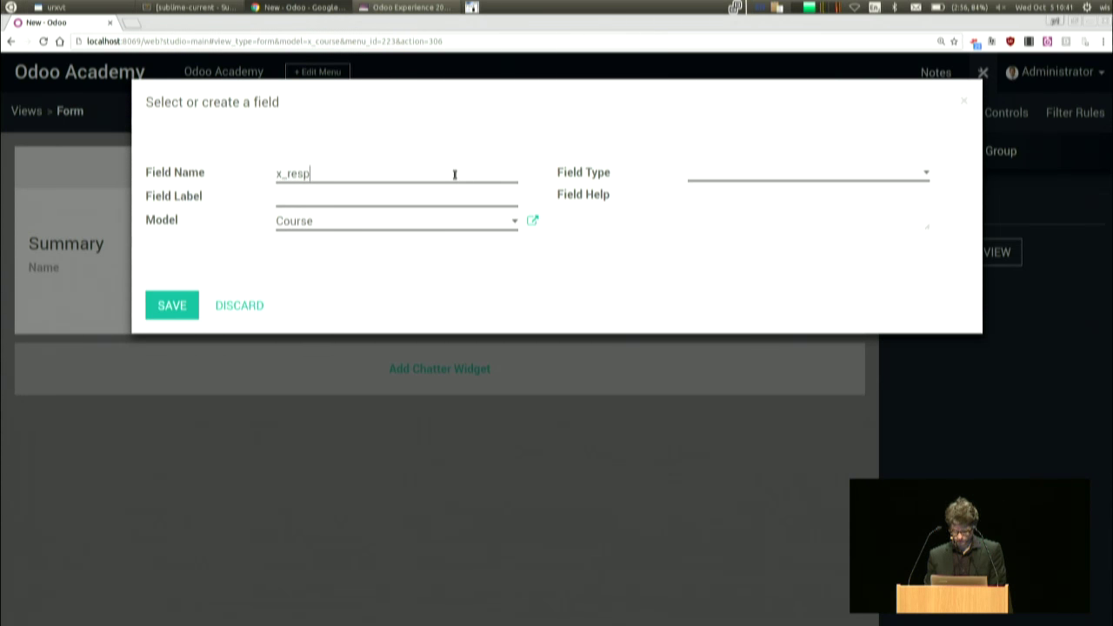
{"action": "left_click", "coordinate": [767, 178]}
{"action": "left_click", "coordinate": [786, 353]}
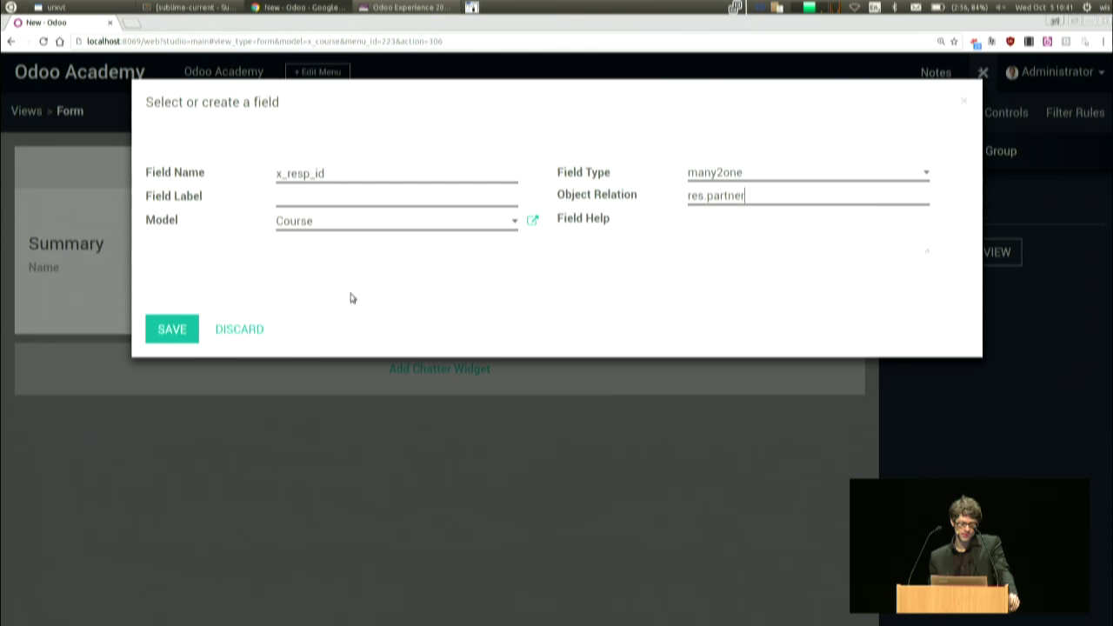
{"action": "left_click", "coordinate": [173, 332]}
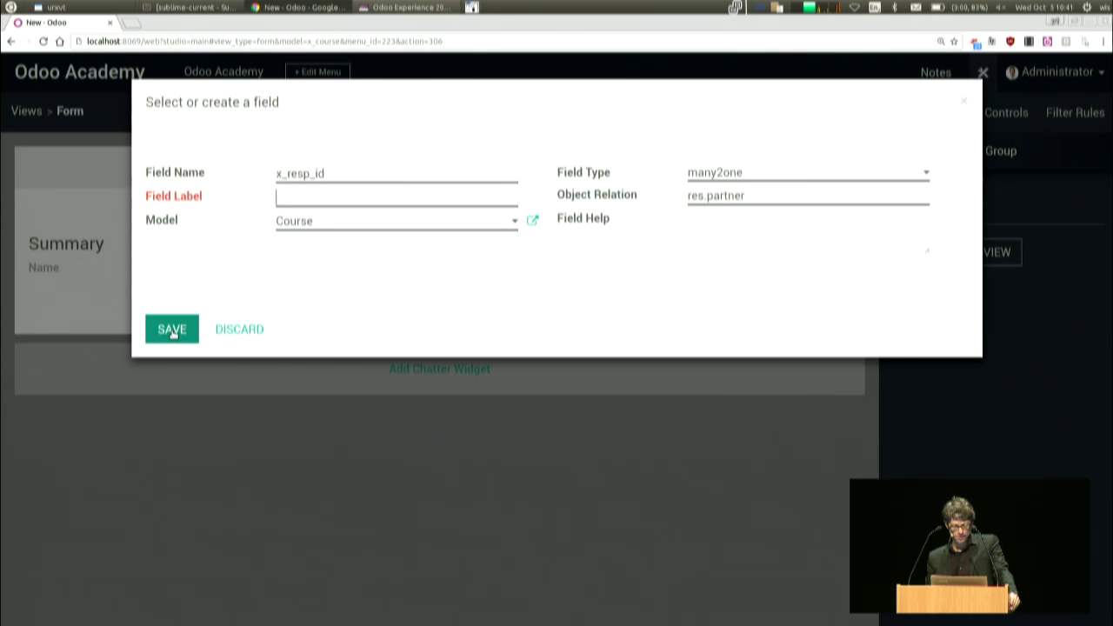
{"action": "type", "text": "Te"}
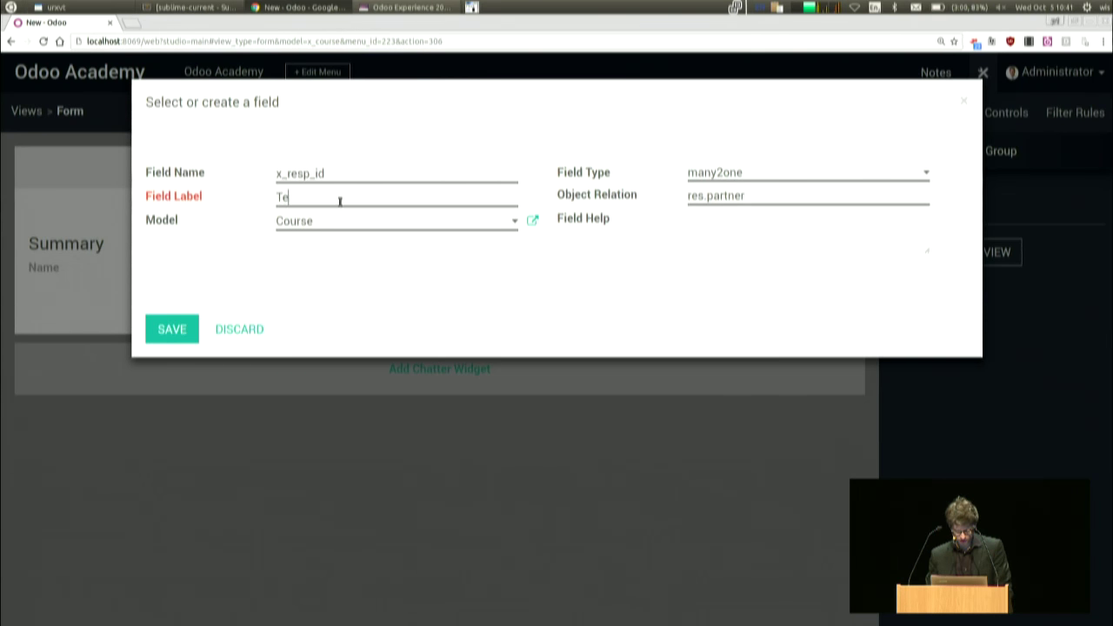
{"action": "type", "text": "acher"}
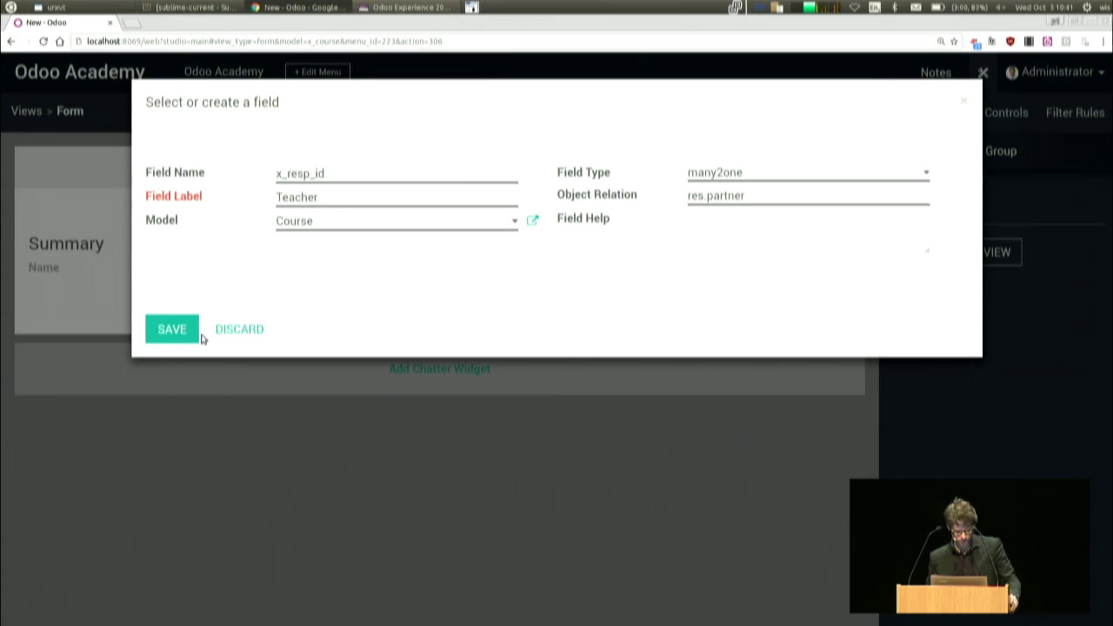
{"action": "left_click", "coordinate": [183, 331]}
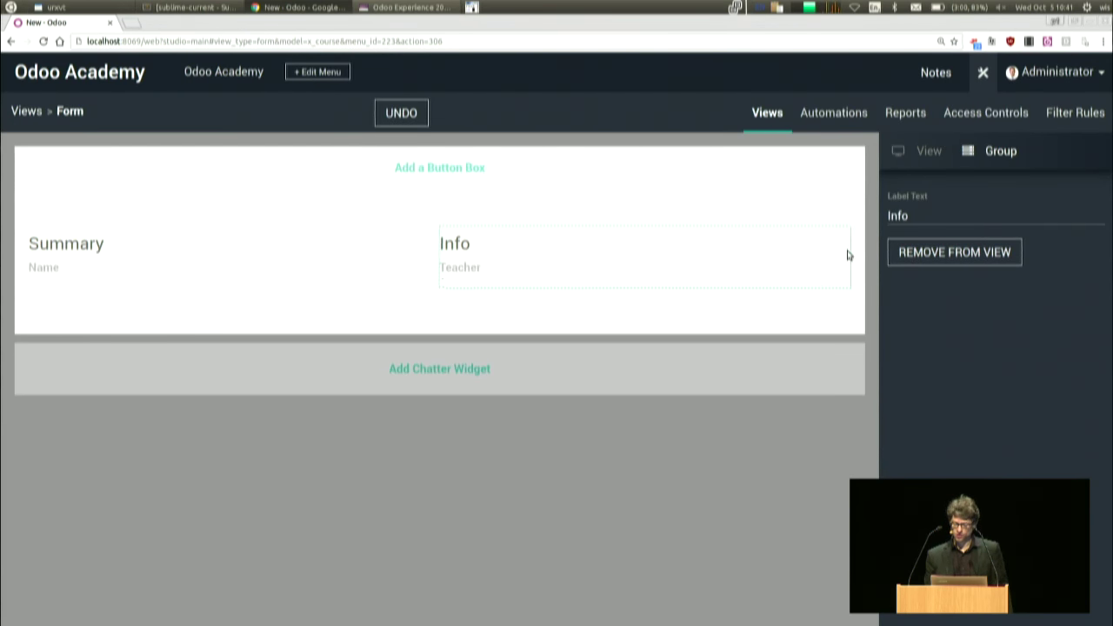
- Create a char field x_q labelled Quarter below Teacher
{"action": "left_click", "coordinate": [478, 284]}
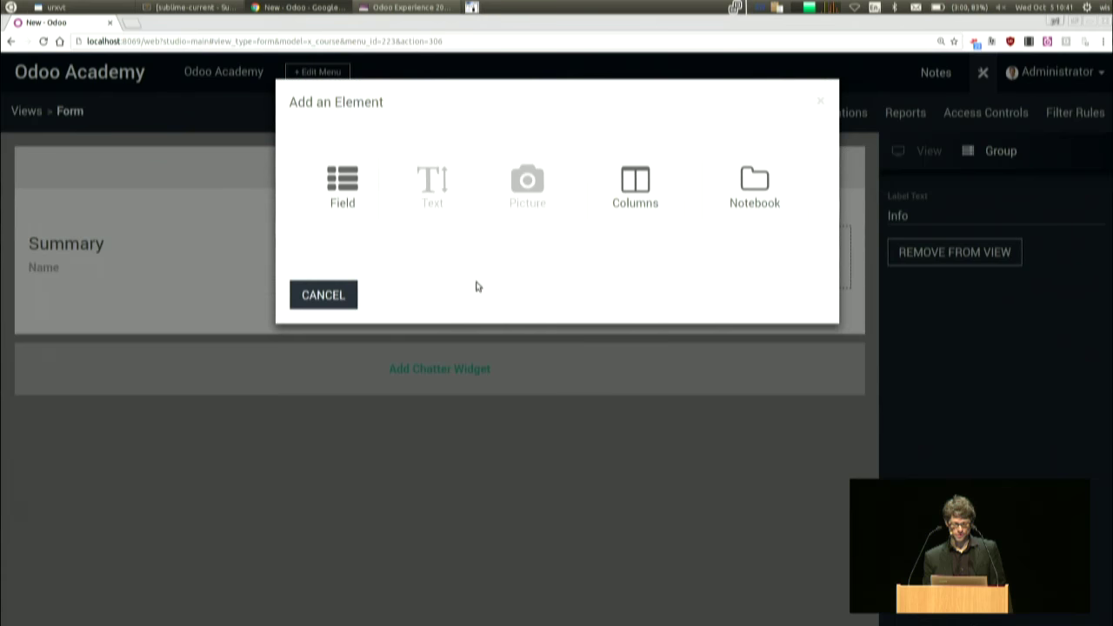
{"action": "left_click", "coordinate": [367, 191]}
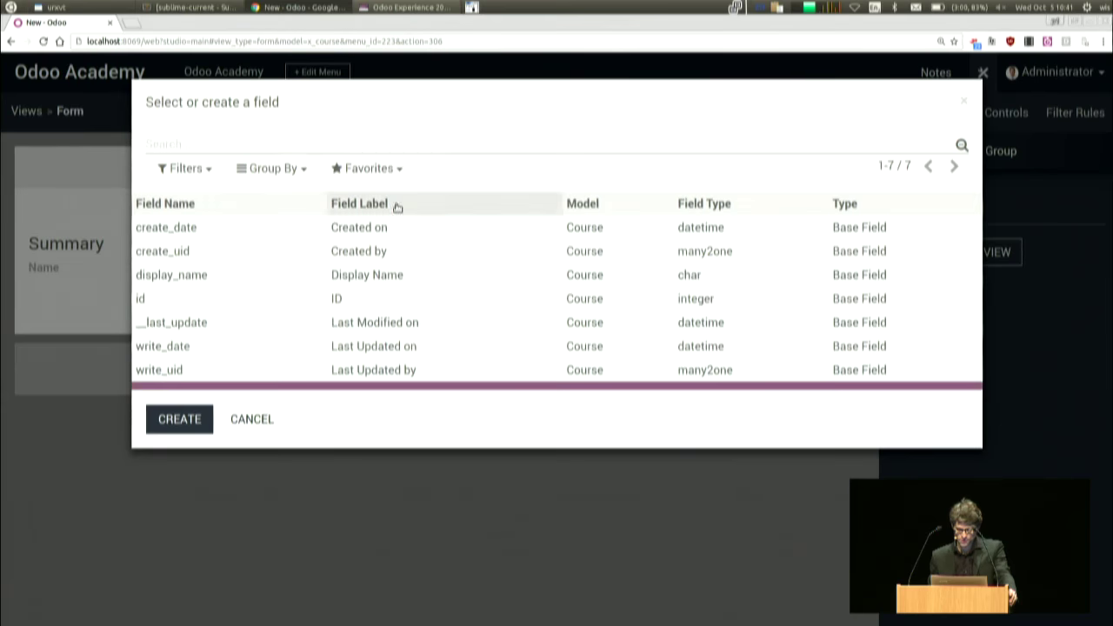
{"action": "left_click", "coordinate": [184, 416]}
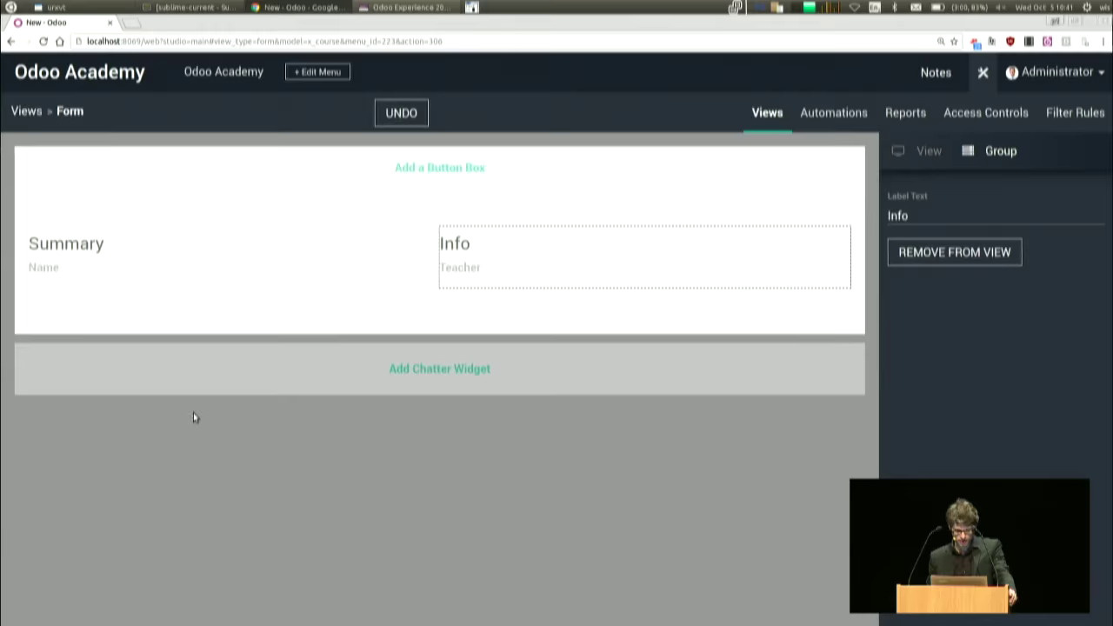
{"action": "type", "text": "q"}
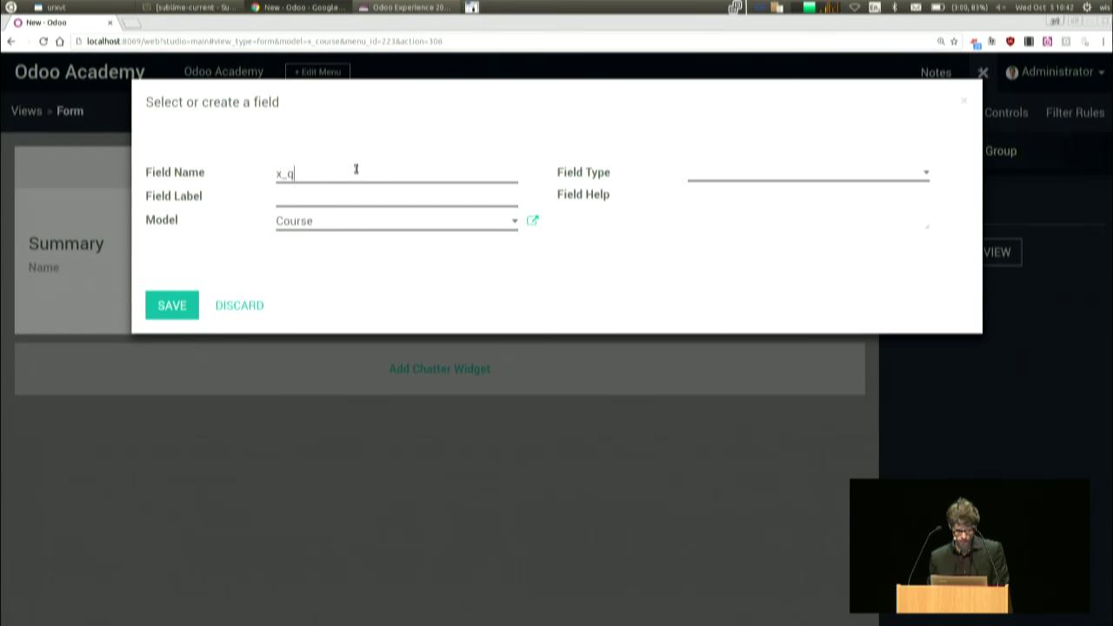
{"action": "left_click", "coordinate": [727, 175]}
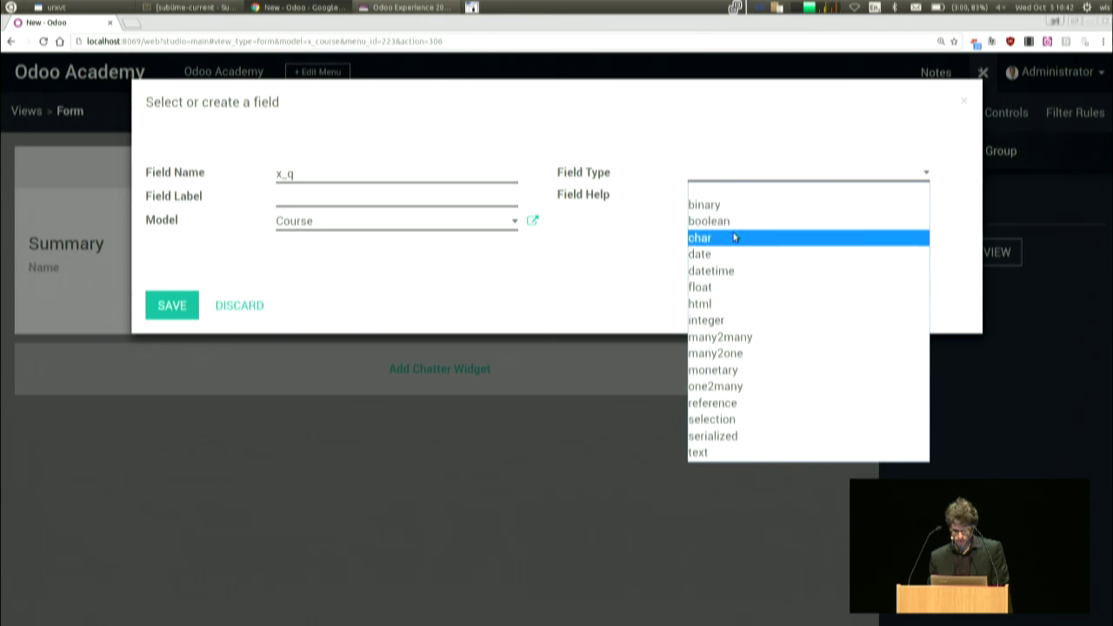
{"action": "left_click", "coordinate": [713, 236]}
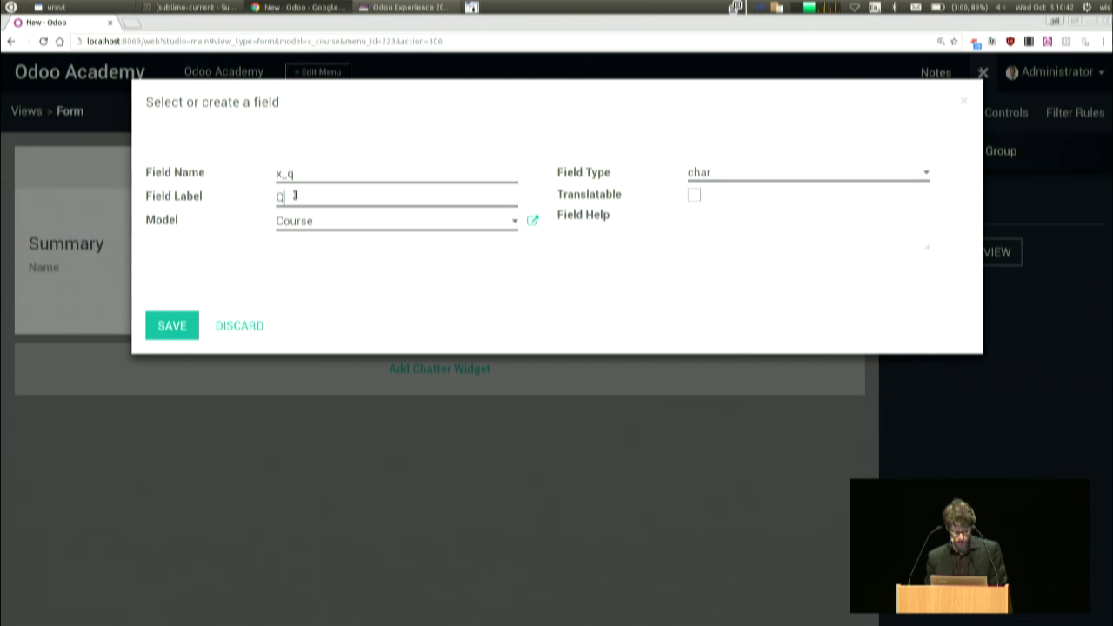
{"action": "key", "text": "BackSpace"}
{"action": "key", "text": "BackSpace"}
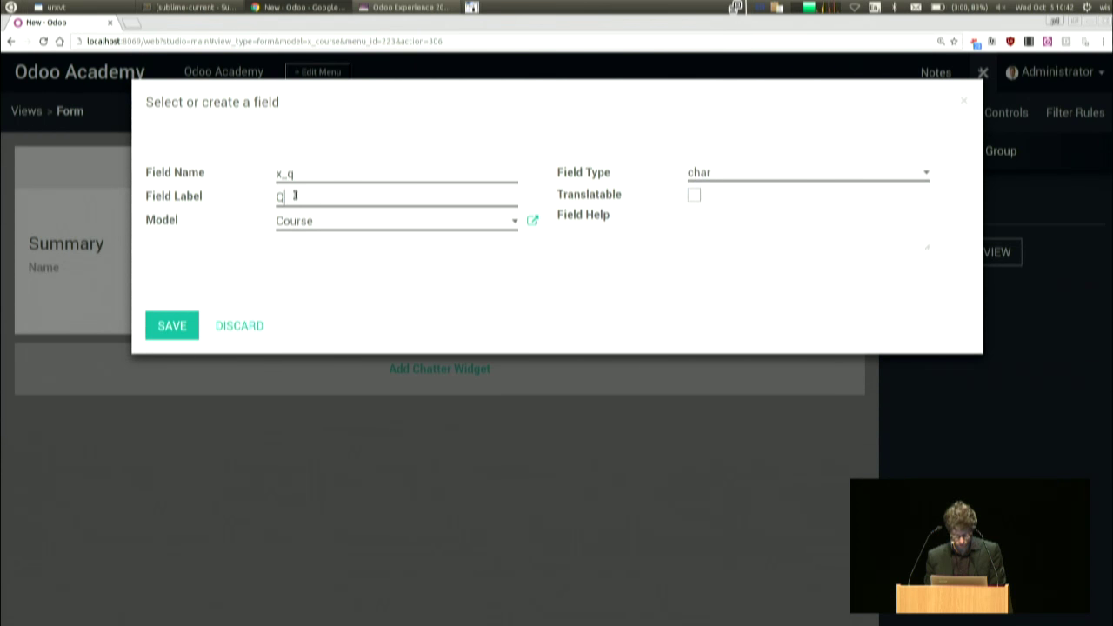
{"action": "type", "text": "uarter"}
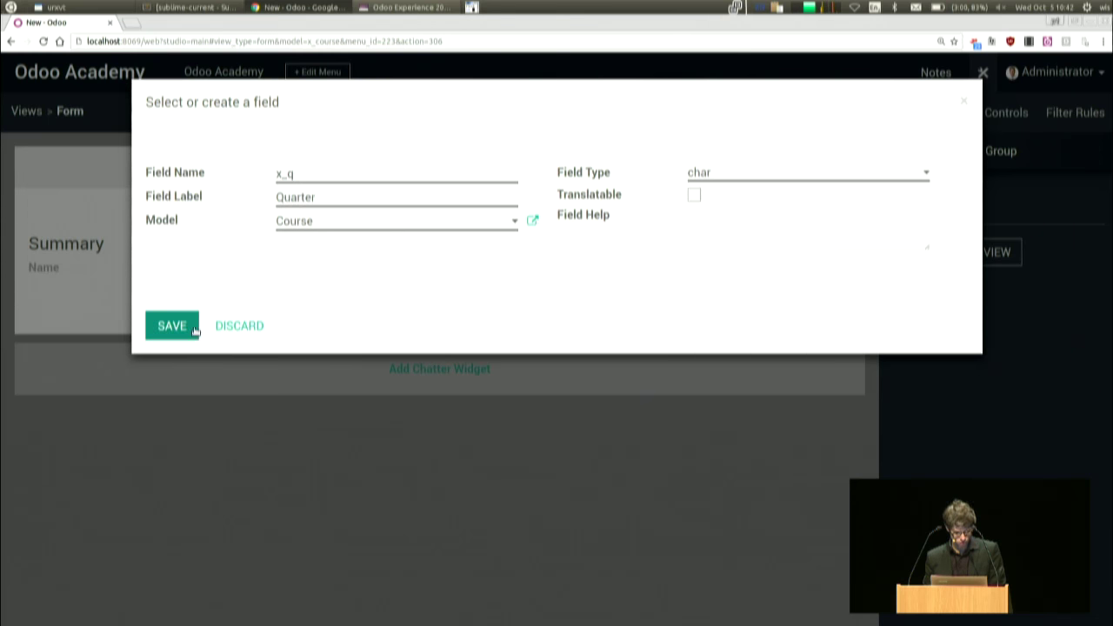
{"action": "left_click", "coordinate": [182, 325]}
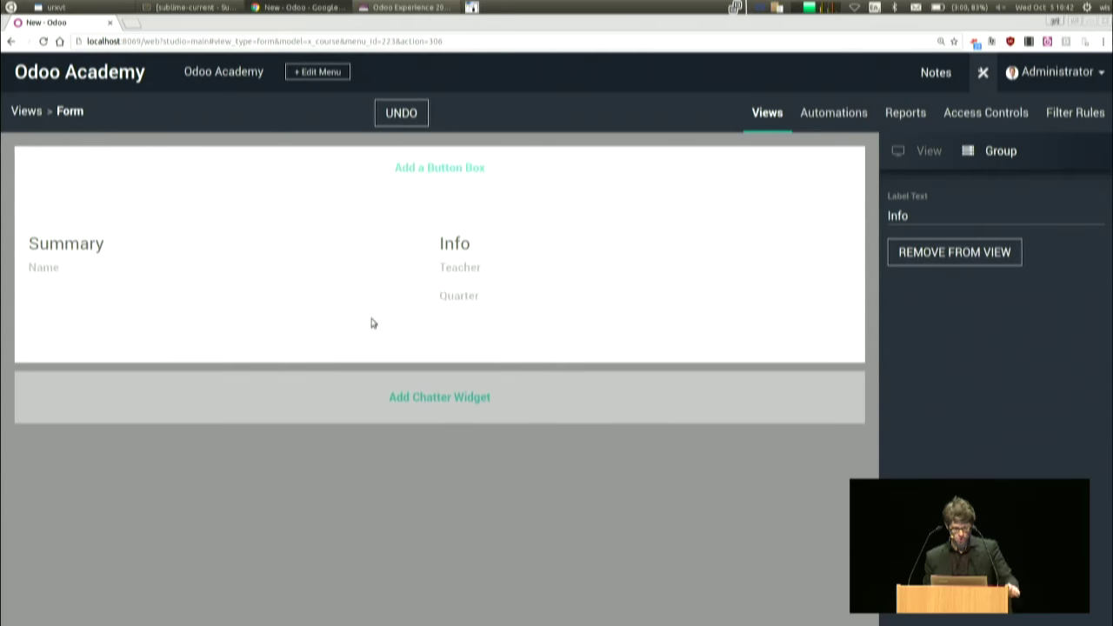
- Add the existing Created on field below Quarter
{"action": "left_click", "coordinate": [482, 314]}
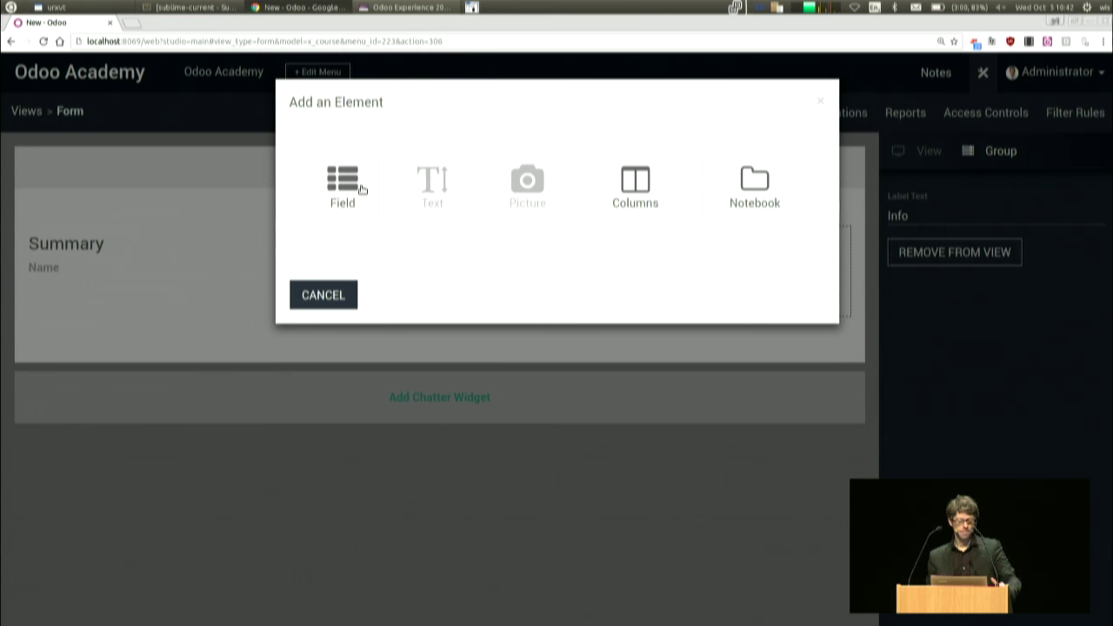
{"action": "left_click", "coordinate": [365, 192]}
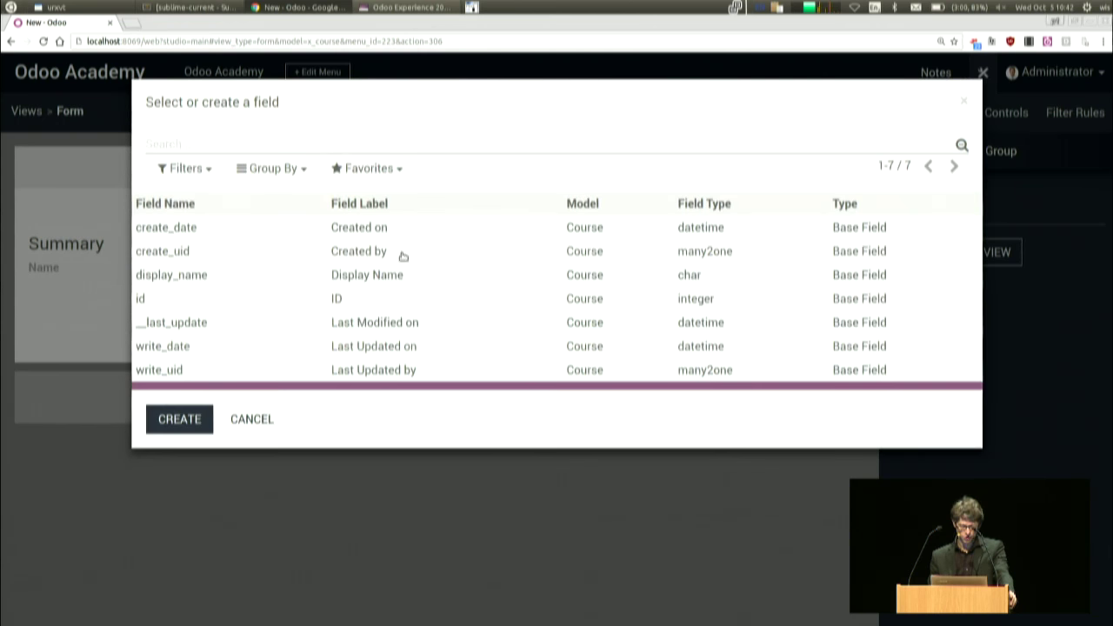
{"action": "left_click", "coordinate": [192, 229]}
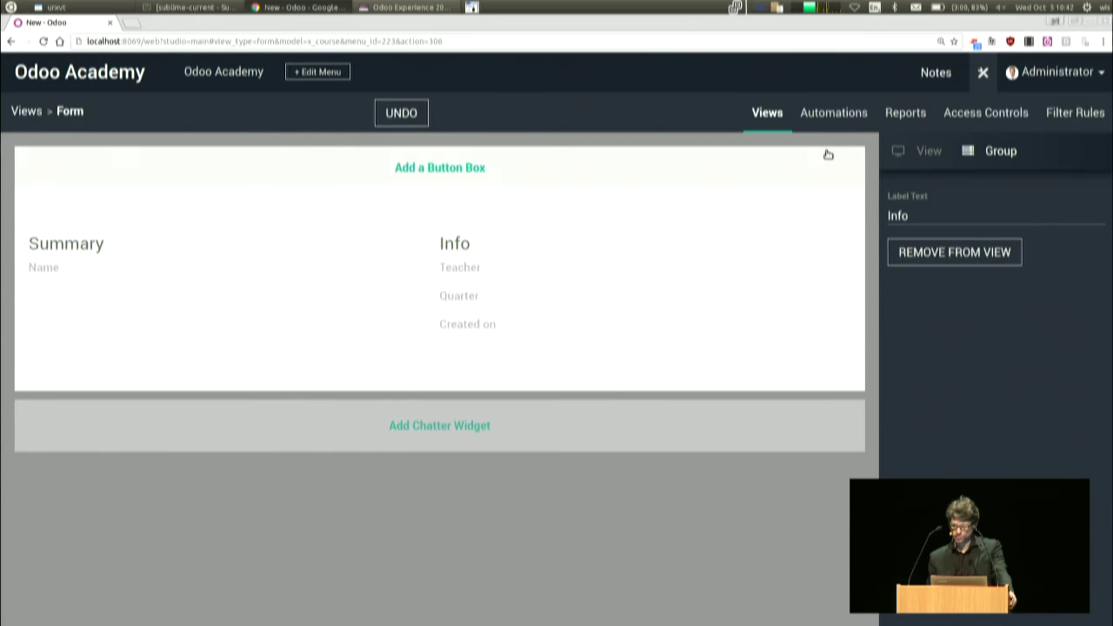
- Import the seven courses from course.csv into the course list
{"action": "left_click", "coordinate": [986, 77]}
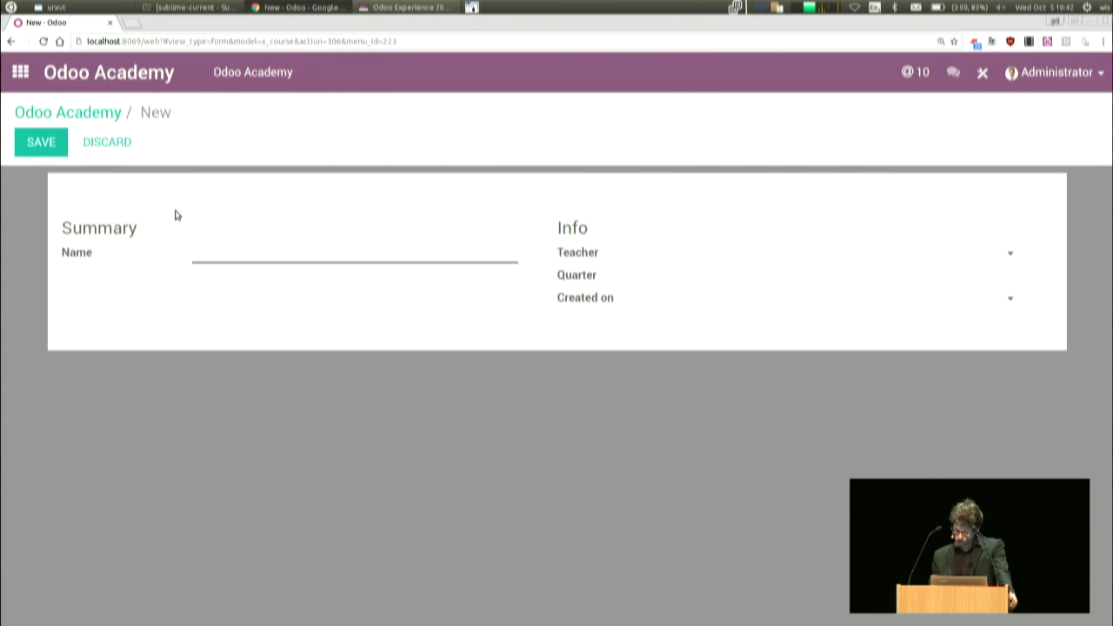
{"action": "left_click", "coordinate": [108, 112]}
{"action": "left_click", "coordinate": [112, 150]}
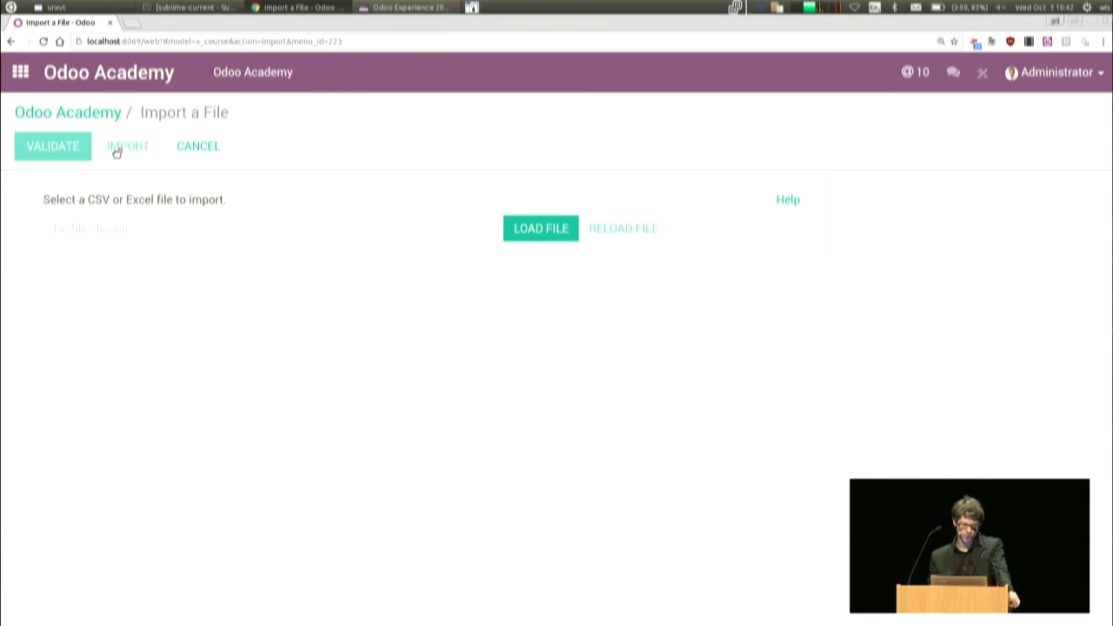
{"action": "left_click", "coordinate": [549, 227]}
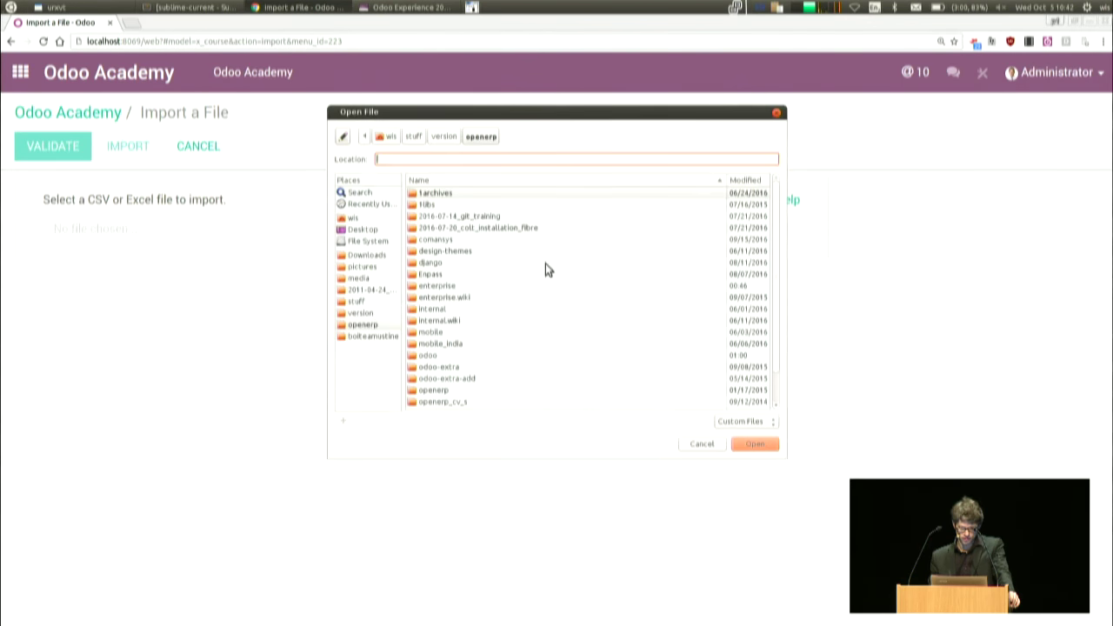
{"action": "left_click", "coordinate": [734, 326]}
{"action": "key", "text": "End"}
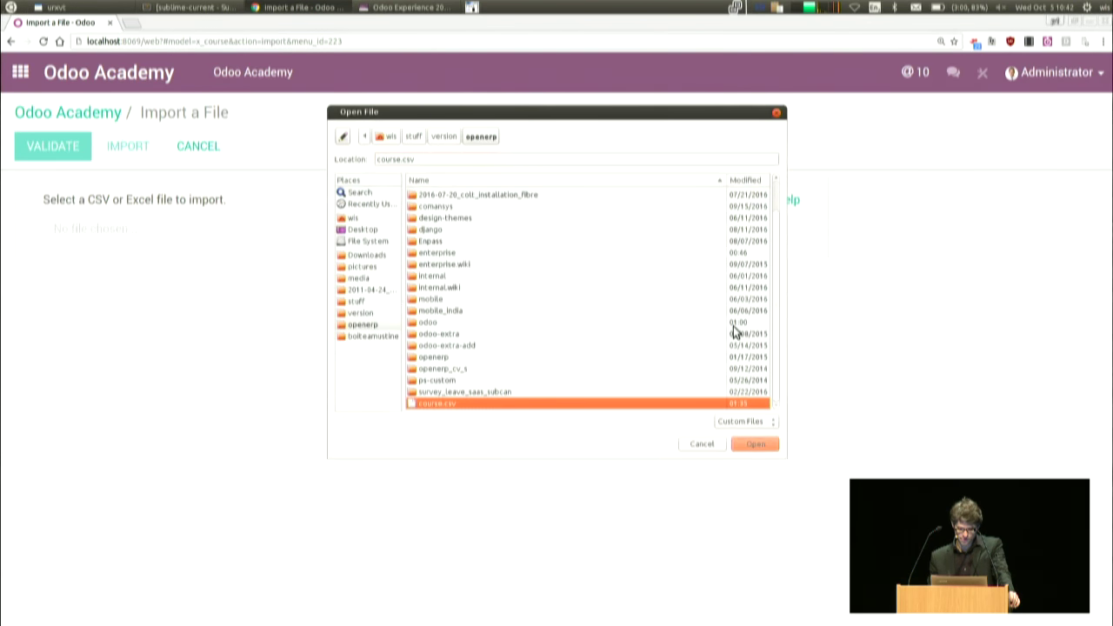
{"action": "key", "text": "Return"}
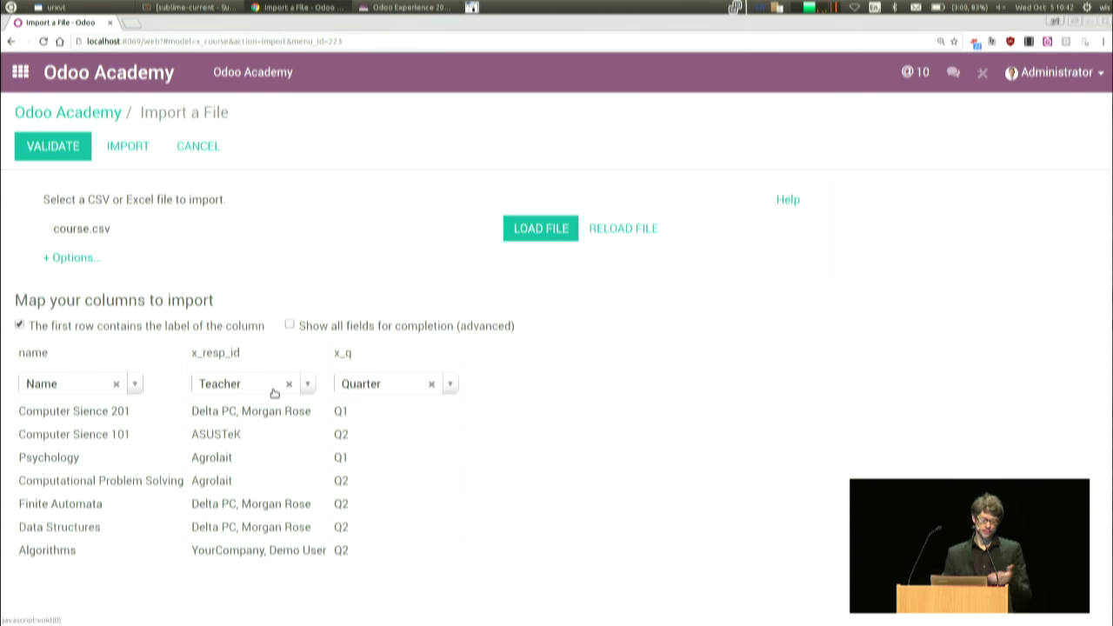
{"action": "left_click", "coordinate": [60, 147]}
{"action": "left_click", "coordinate": [114, 152]}
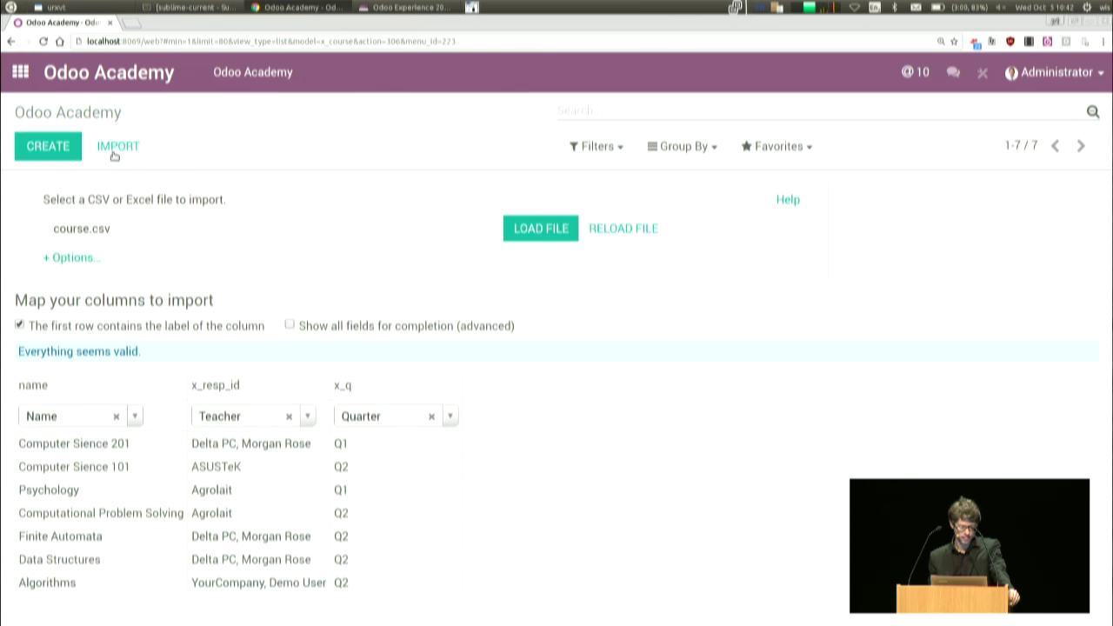
- Browse the imported course records, then return to the list in Studio
{"action": "left_click", "coordinate": [219, 202]}
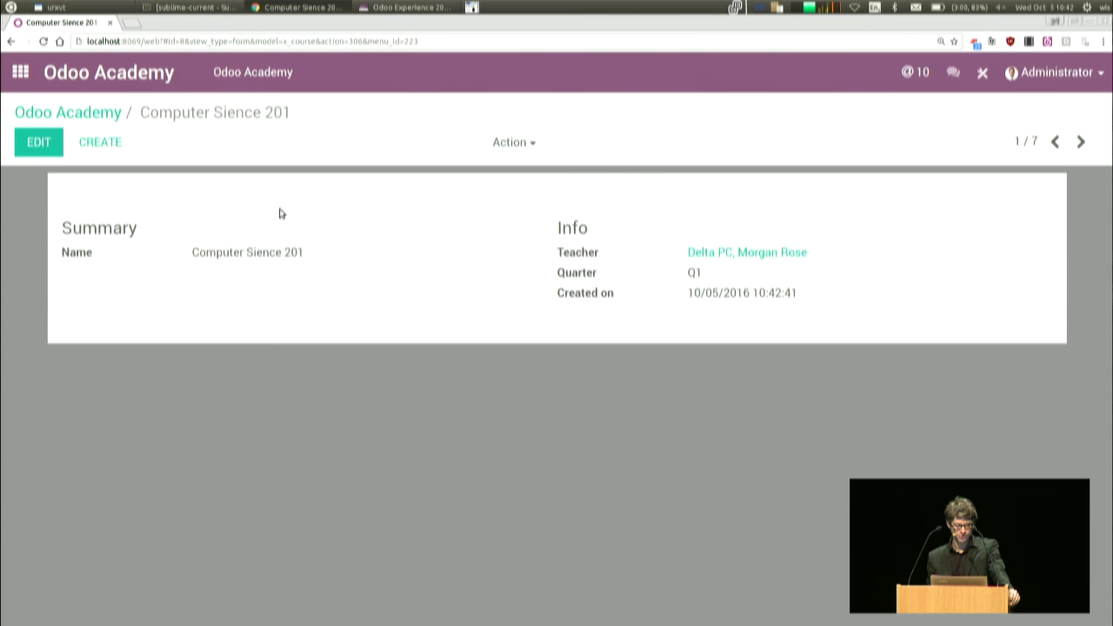
{"action": "left_click", "coordinate": [1081, 141]}
{"action": "left_click", "coordinate": [1081, 141]}
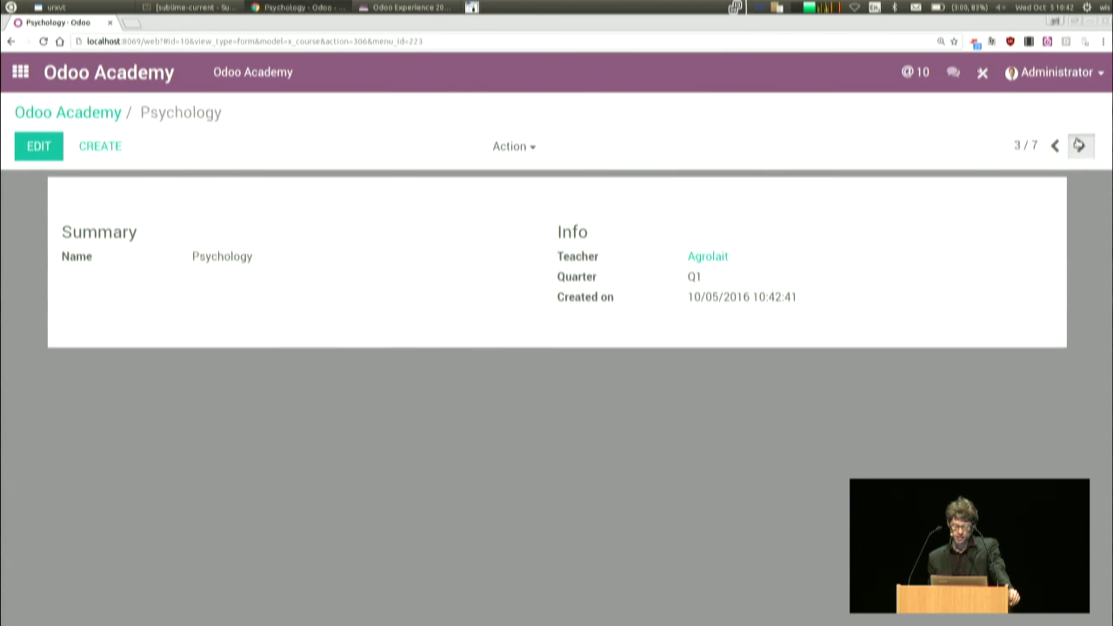
{"action": "left_click", "coordinate": [1081, 143]}
{"action": "left_click", "coordinate": [48, 114]}
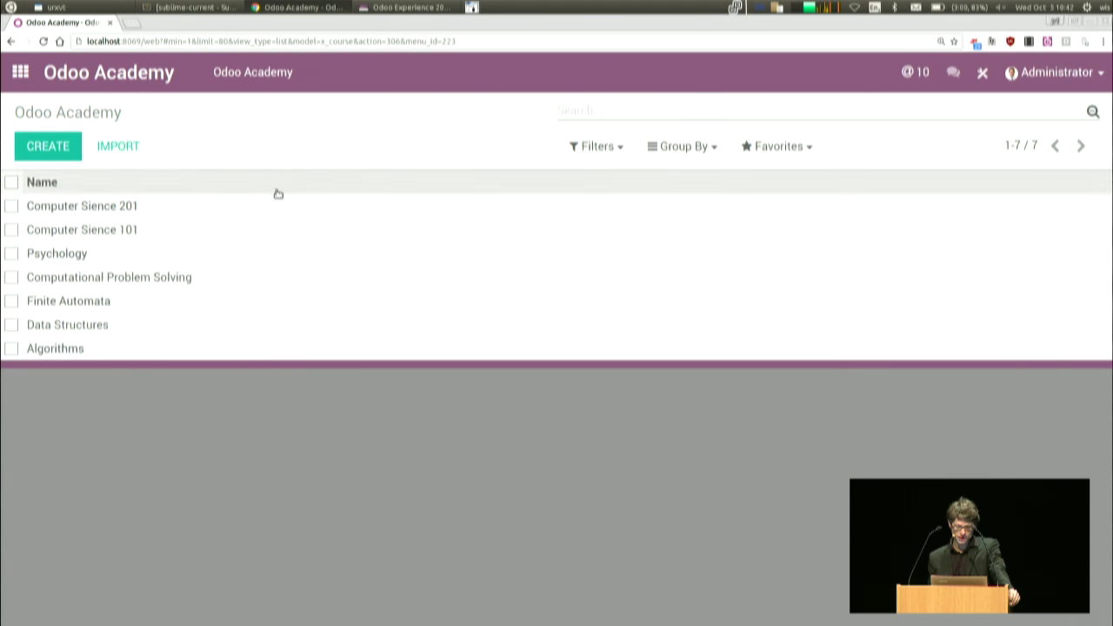
{"action": "left_click", "coordinate": [983, 72]}
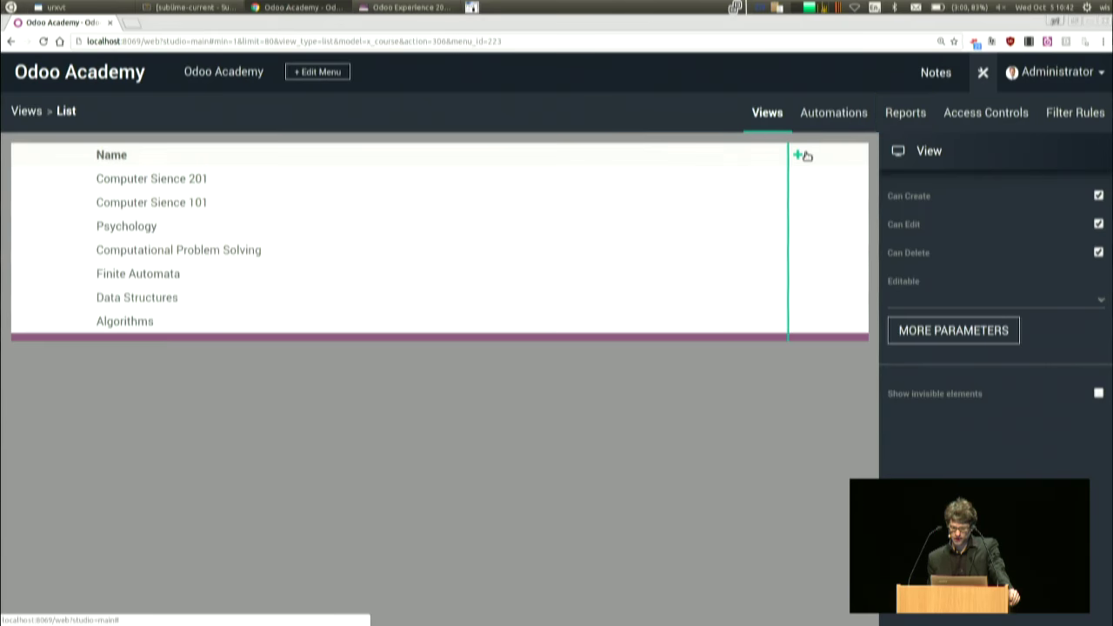
- Add a Teacher (x_resp_id) column to the course list and verify it outside Studio
{"action": "left_click", "coordinate": [805, 159]}
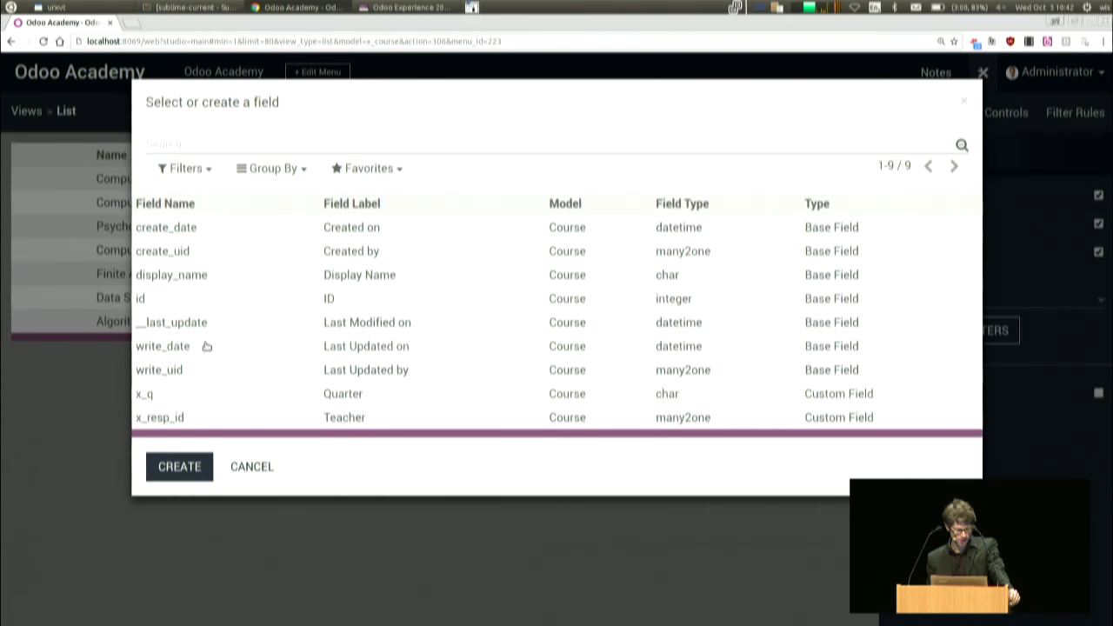
{"action": "left_click", "coordinate": [203, 423]}
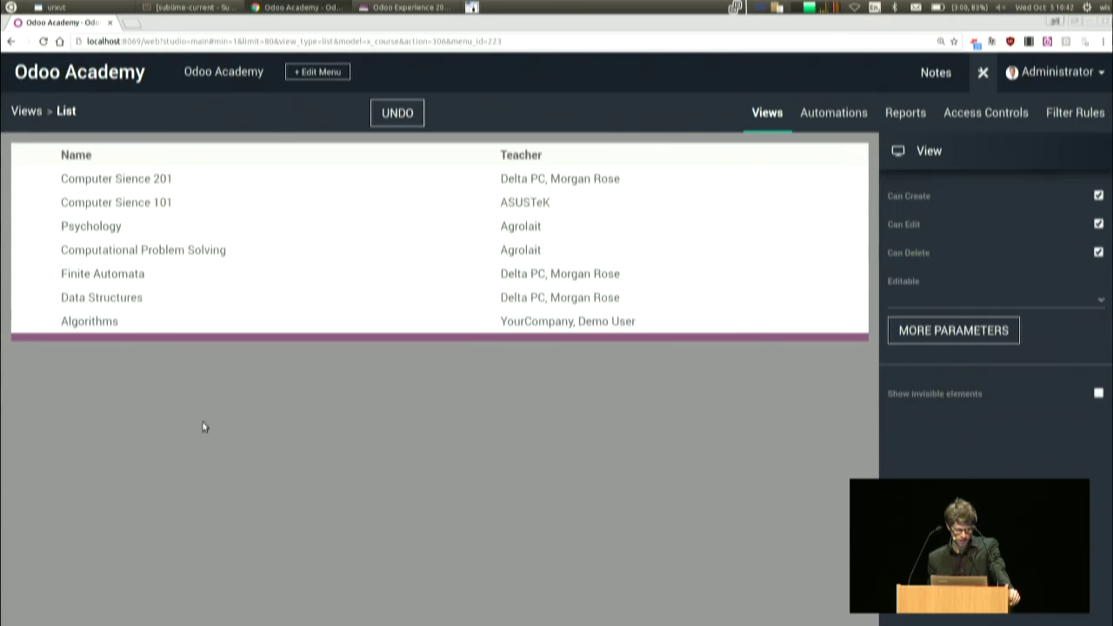
{"action": "left_click", "coordinate": [982, 72]}
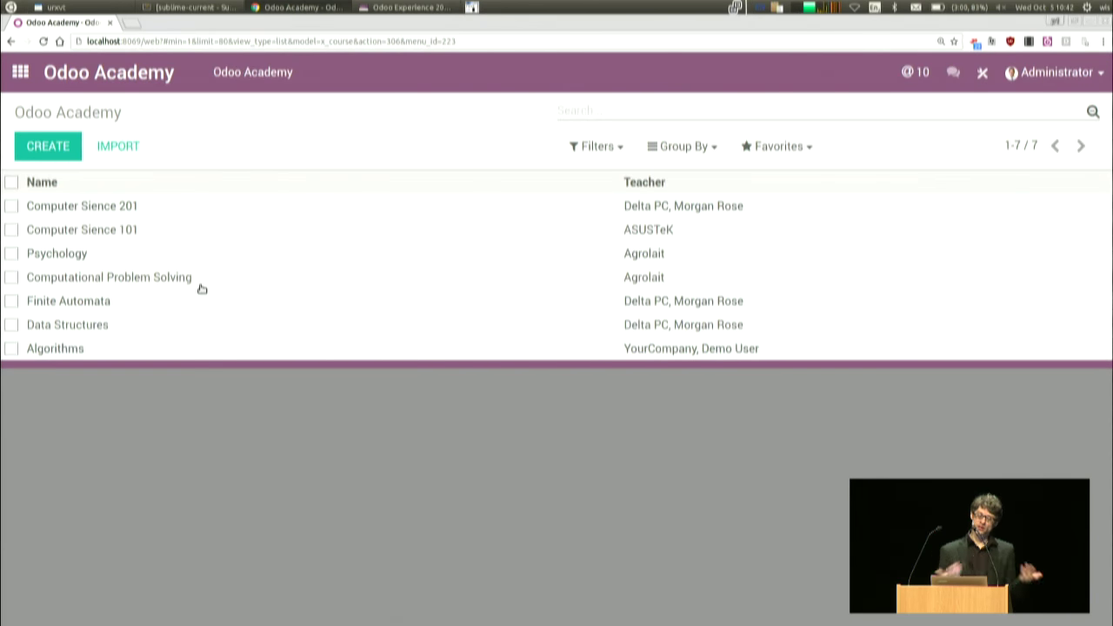
{"action": "left_click", "coordinate": [257, 75]}
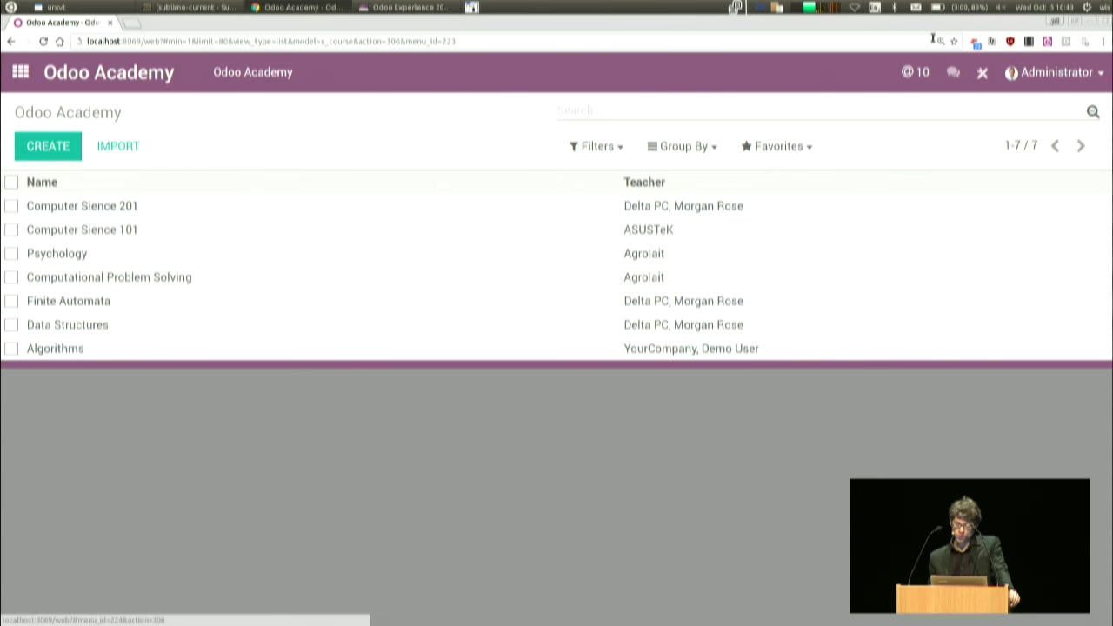
{"action": "left_click", "coordinate": [982, 73]}
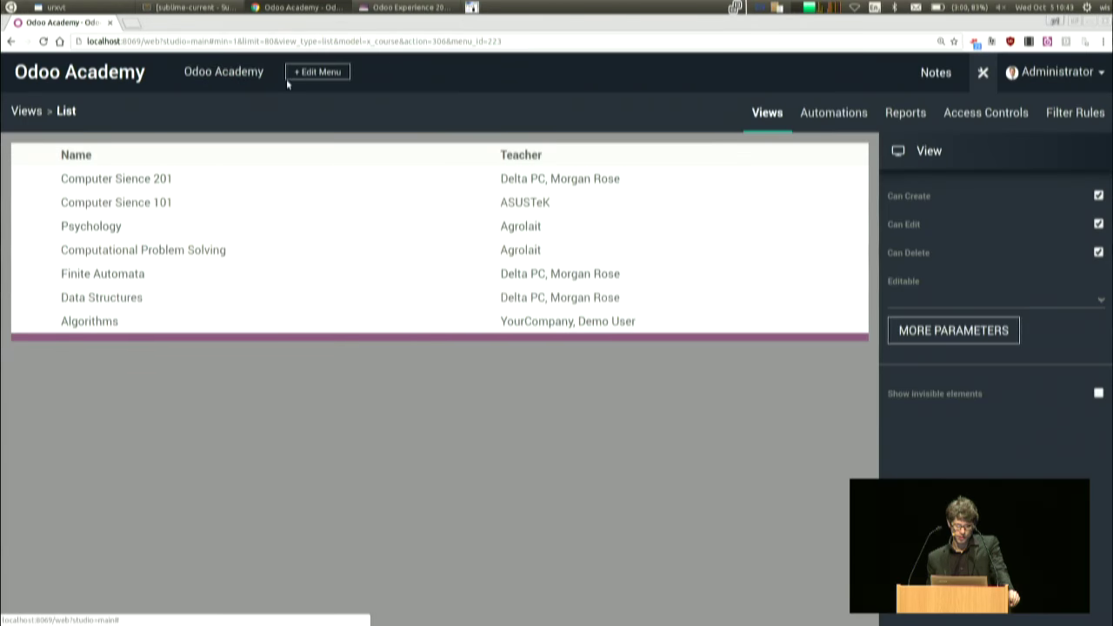
- In the menu editor, rename the app's menu entry to Courses
{"action": "left_click", "coordinate": [317, 72]}
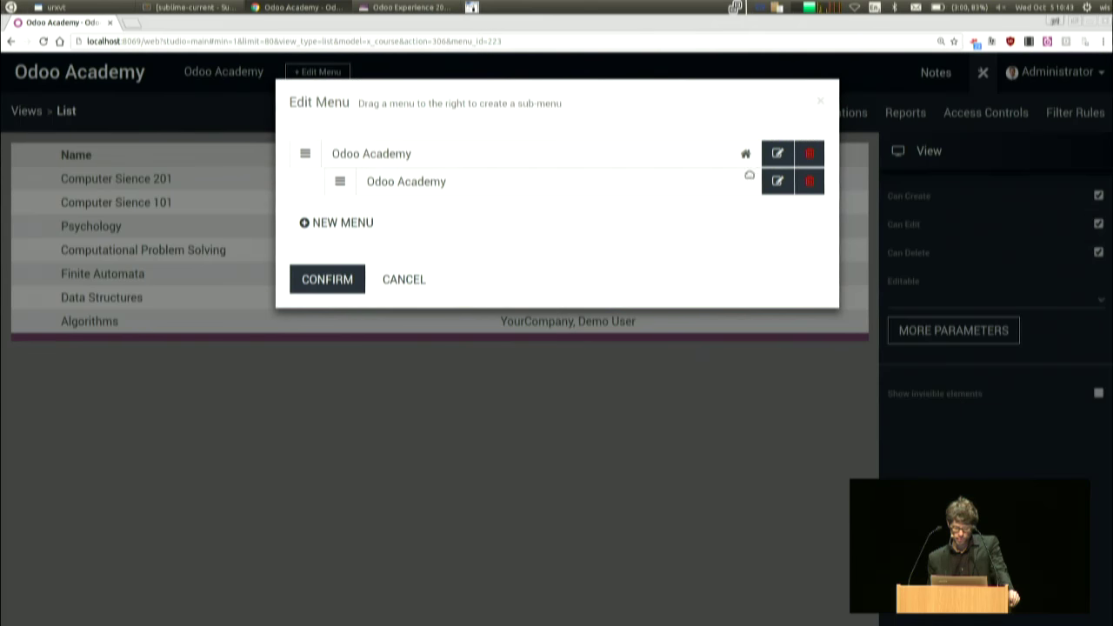
{"action": "left_click", "coordinate": [778, 162]}
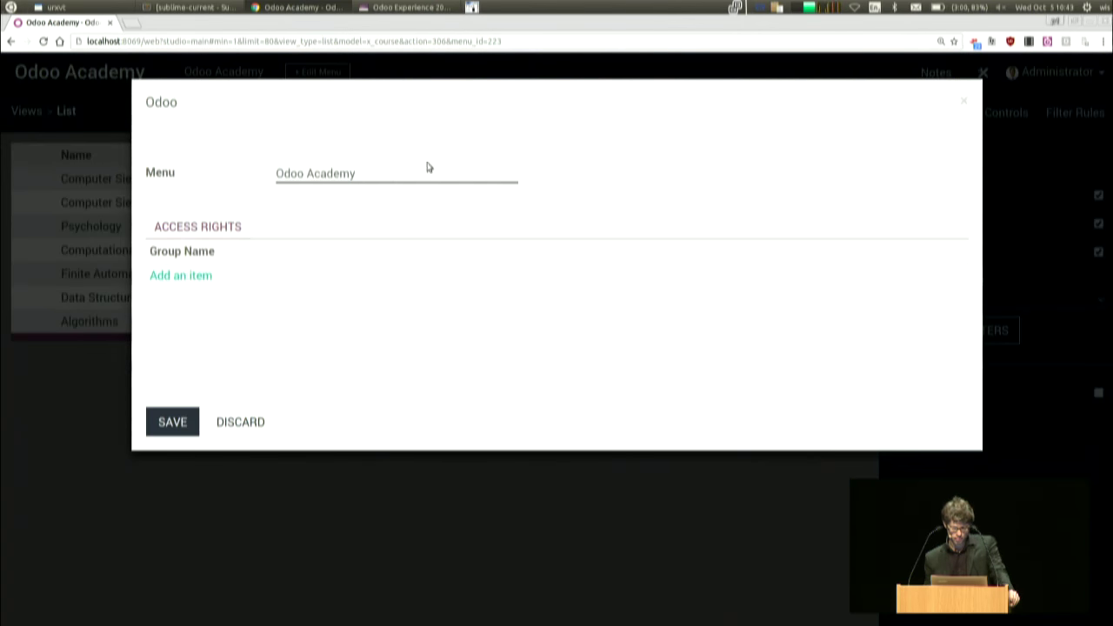
{"action": "key", "text": "BackSpace"}
{"action": "key", "text": "BackSpace"}
{"action": "key", "text": "BackSpace"}
{"action": "key", "text": "BackSpace"}
{"action": "key", "text": "BackSpace"}
{"action": "key", "text": "BackSpace"}
{"action": "key", "text": "BackSpace"}
{"action": "key", "text": "BackSpace"}
{"action": "key", "text": "BackSpace"}
{"action": "key", "text": "BackSpace"}
{"action": "key", "text": "BackSpace"}
{"action": "type", "text": "Courses"}
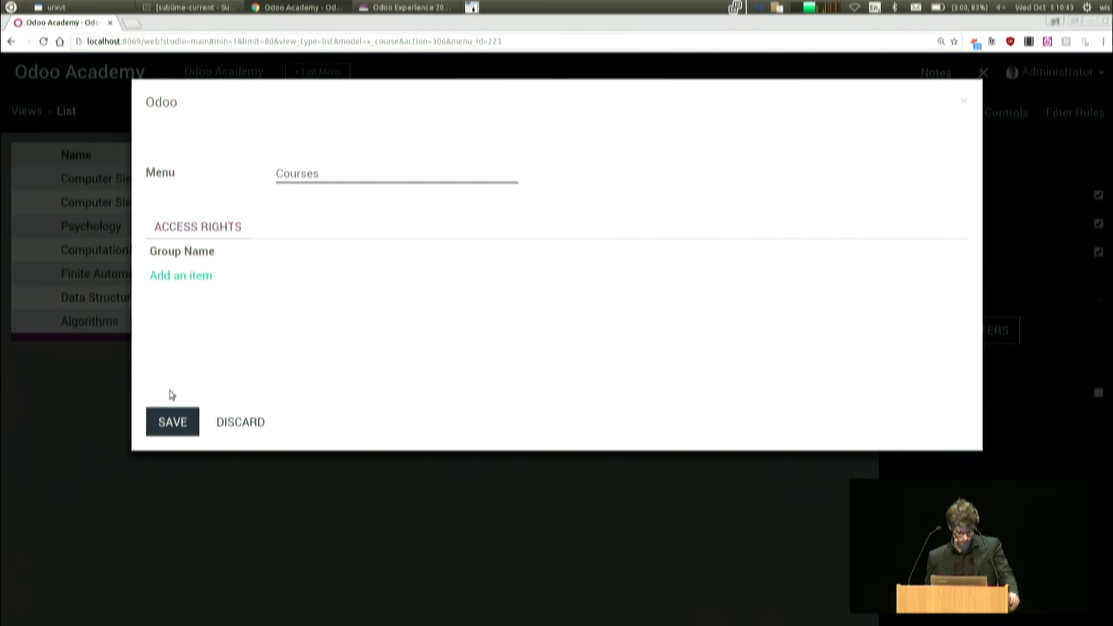
{"action": "left_click", "coordinate": [179, 423]}
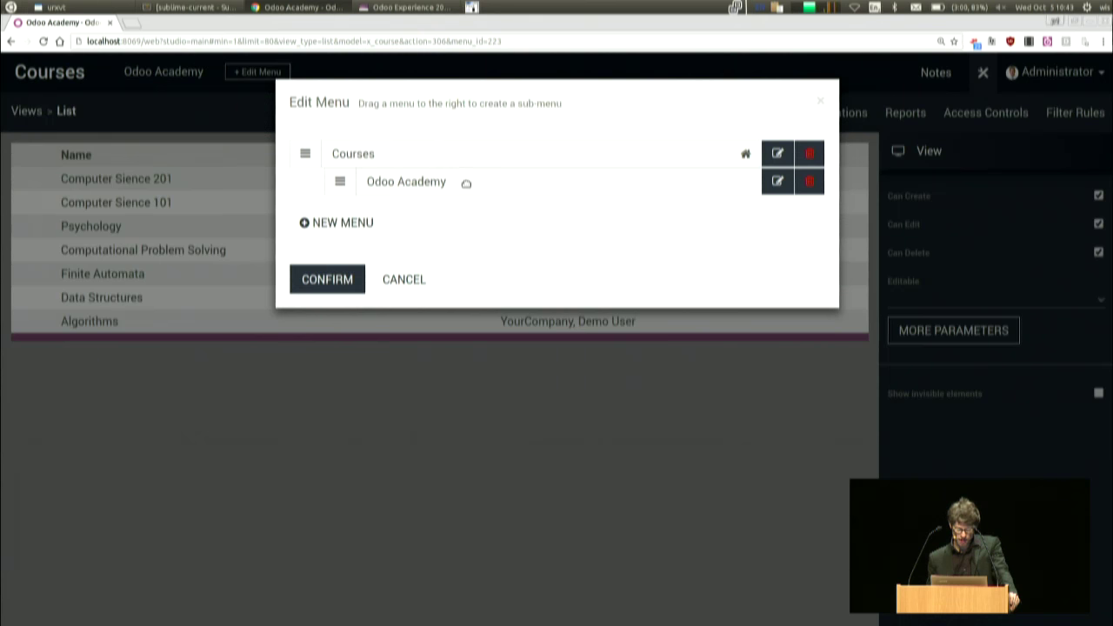
- Create a new Students menu using the Partner model
{"action": "left_click", "coordinate": [336, 222]}
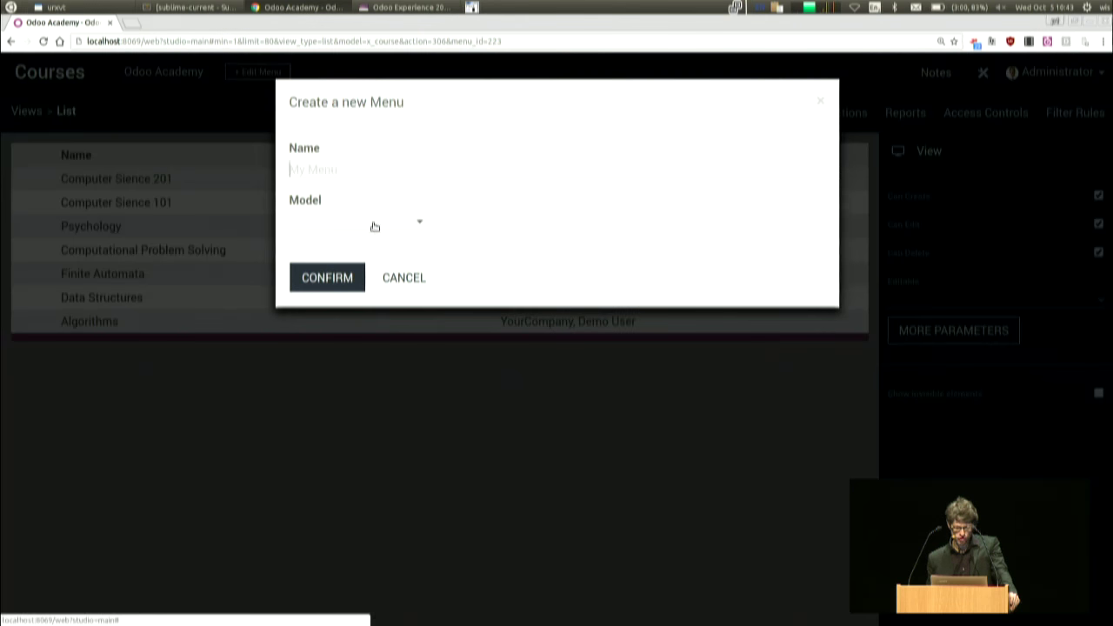
{"action": "type", "text": "Stunddet"}
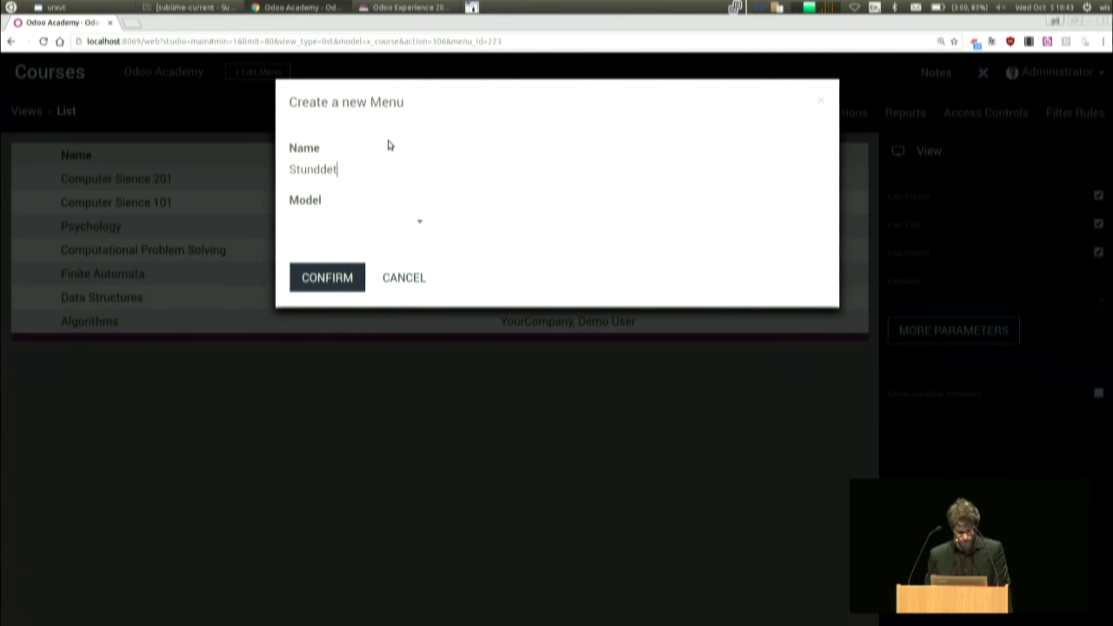
{"action": "key", "text": "BackSpace"}
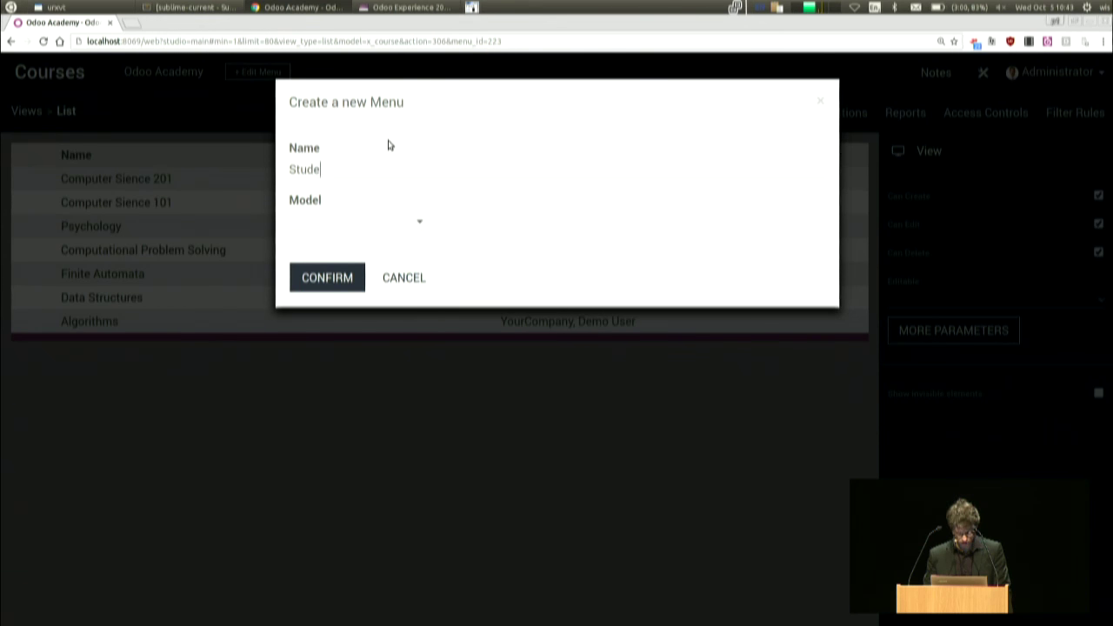
{"action": "left_click", "coordinate": [347, 226]}
{"action": "type", "text": "ers"}
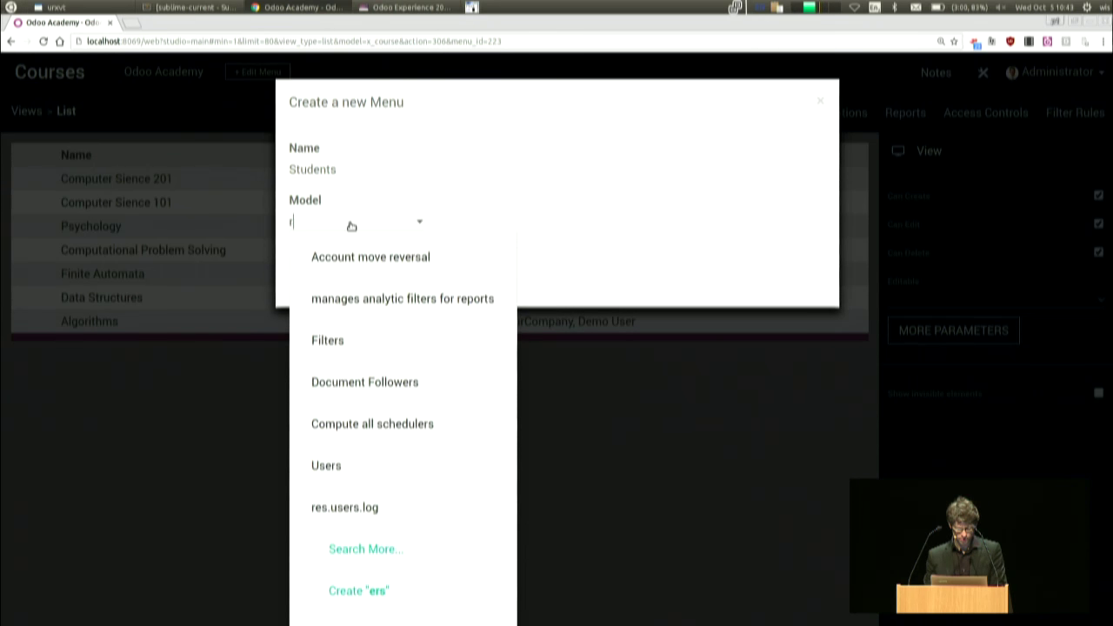
{"action": "type", "text": "es.part"}
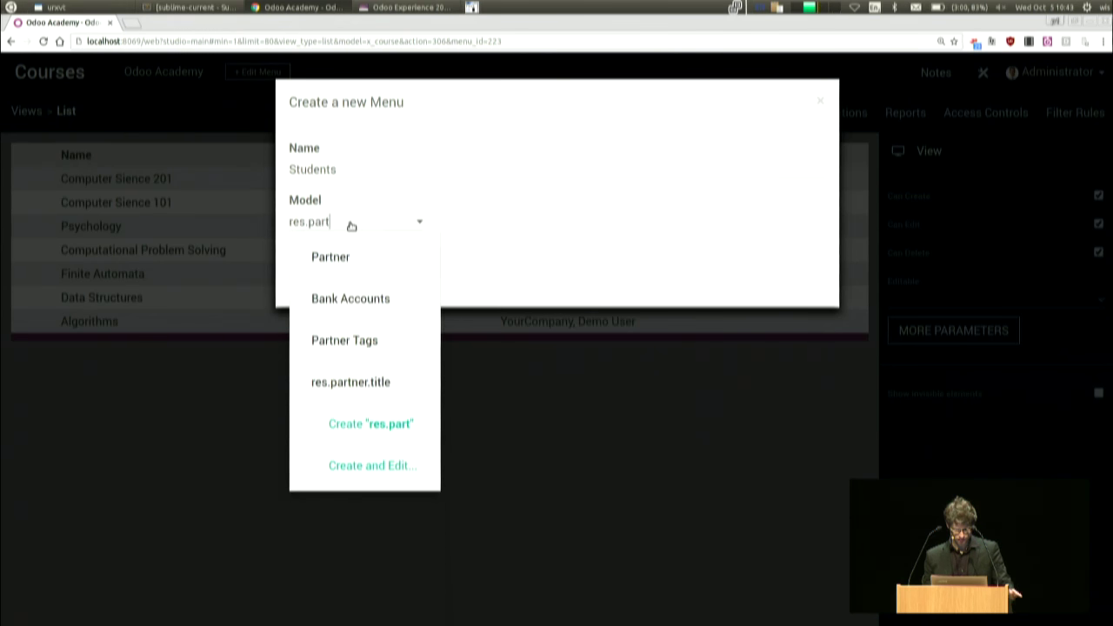
{"action": "key", "text": "Return"}
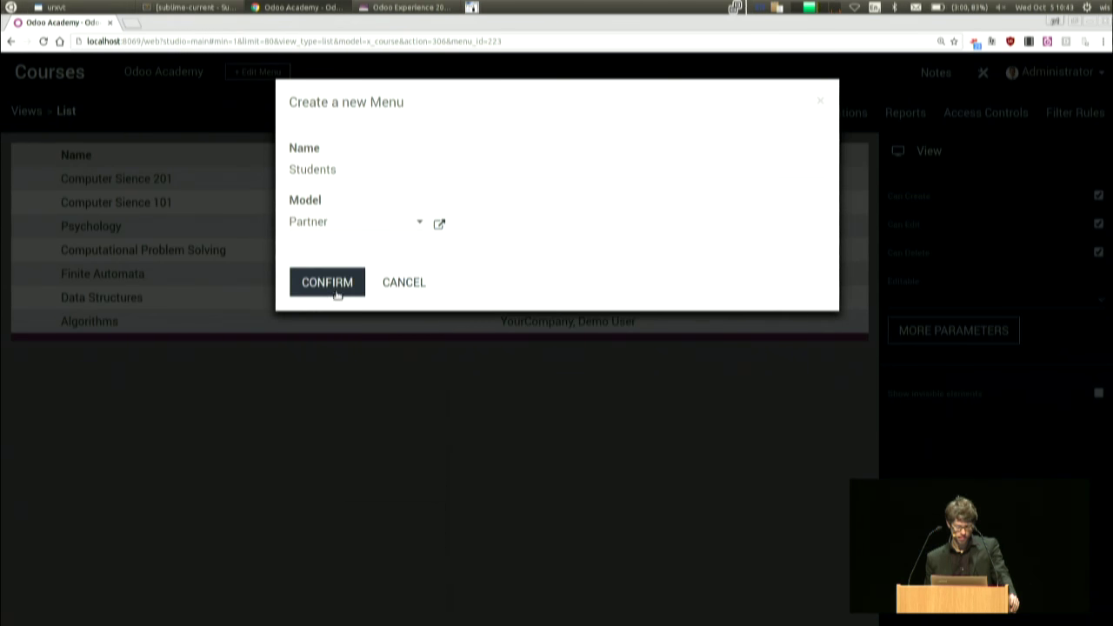
{"action": "left_click", "coordinate": [338, 291]}
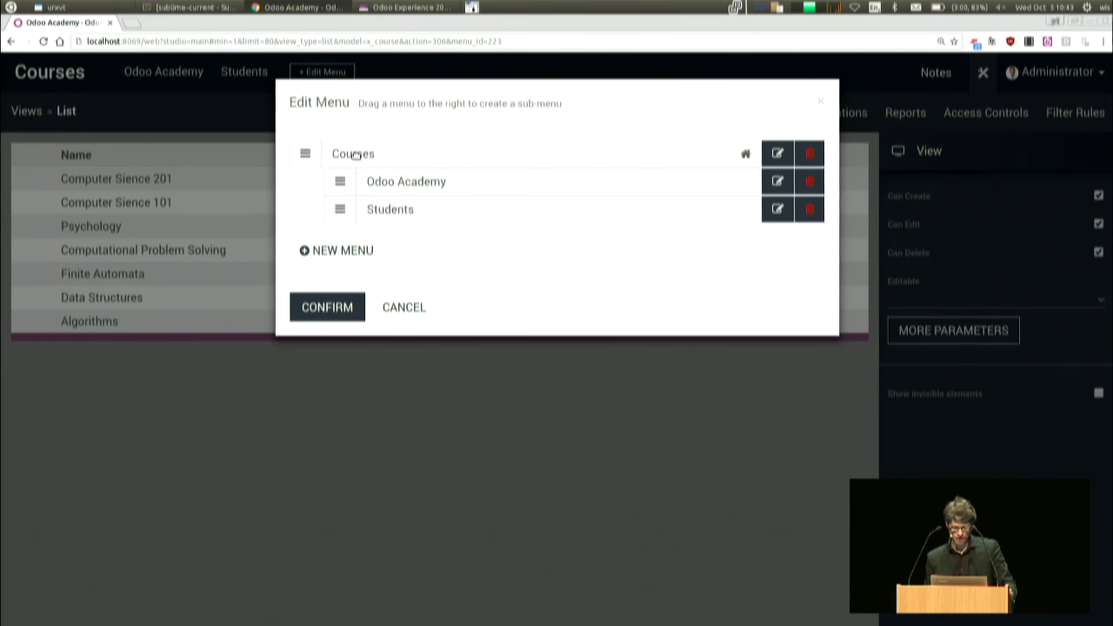
- Rename the top-level menu to 'Odoo Academy'
{"action": "left_click", "coordinate": [777, 153]}
{"action": "left_click_drag", "start_coordinate": [394, 167], "coordinate": [186, 153]}
{"action": "type", "text": "Of"}
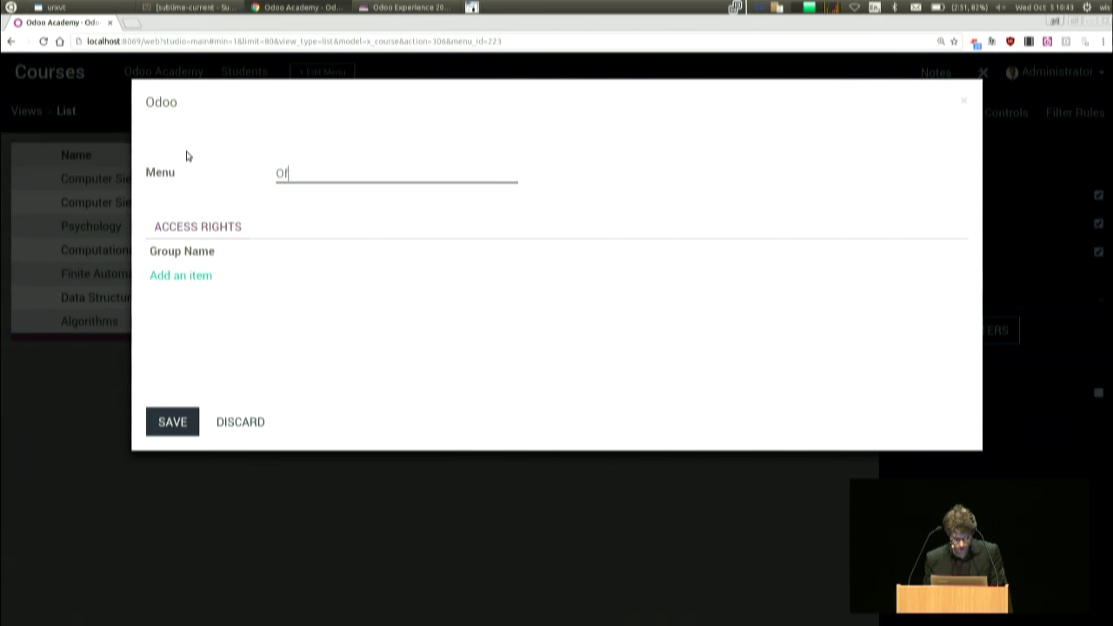
{"action": "type", "text": "doo Academy"}
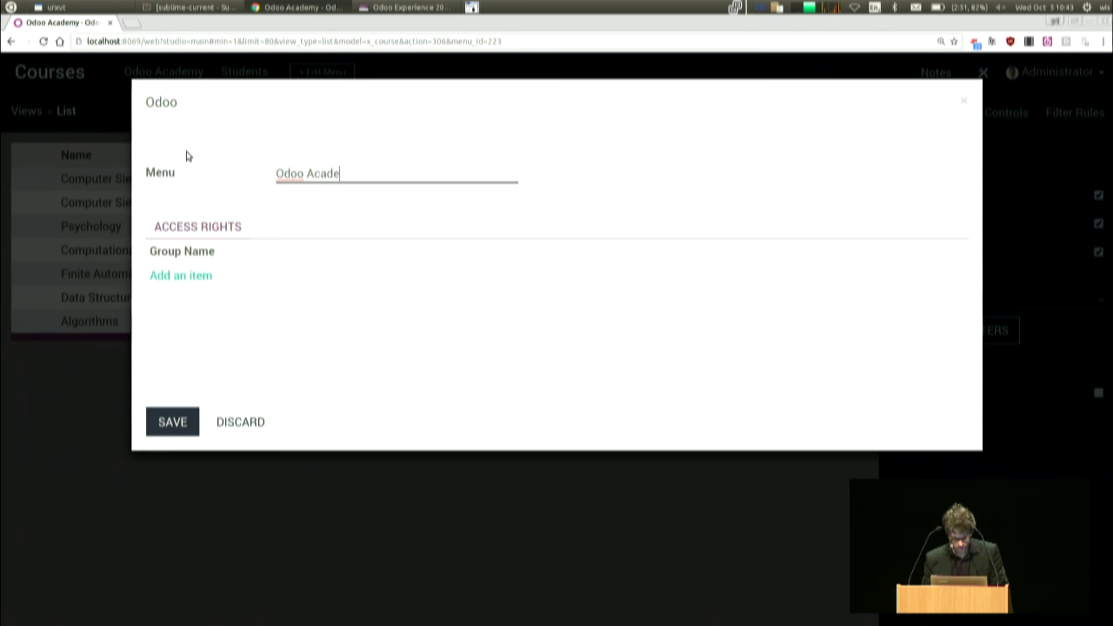
{"action": "left_click", "coordinate": [170, 421]}
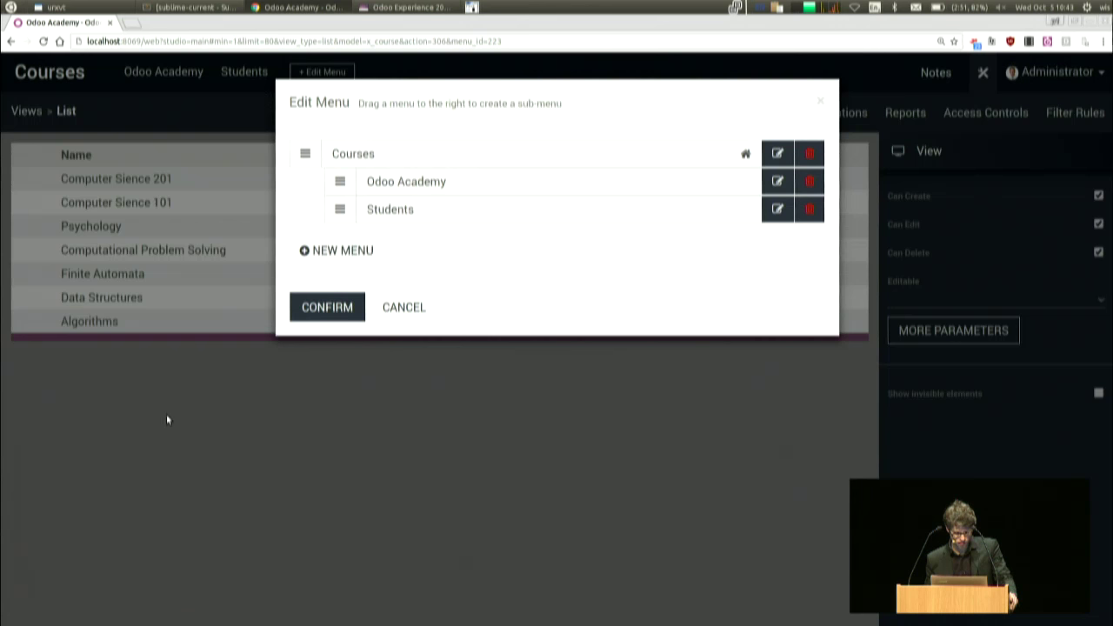
- Rename the sub-menu to 'Courses', confirm the menu changes, and exit Studio
{"action": "left_click", "coordinate": [777, 182]}
{"action": "left_click_drag", "start_coordinate": [378, 170], "coordinate": [235, 166]}
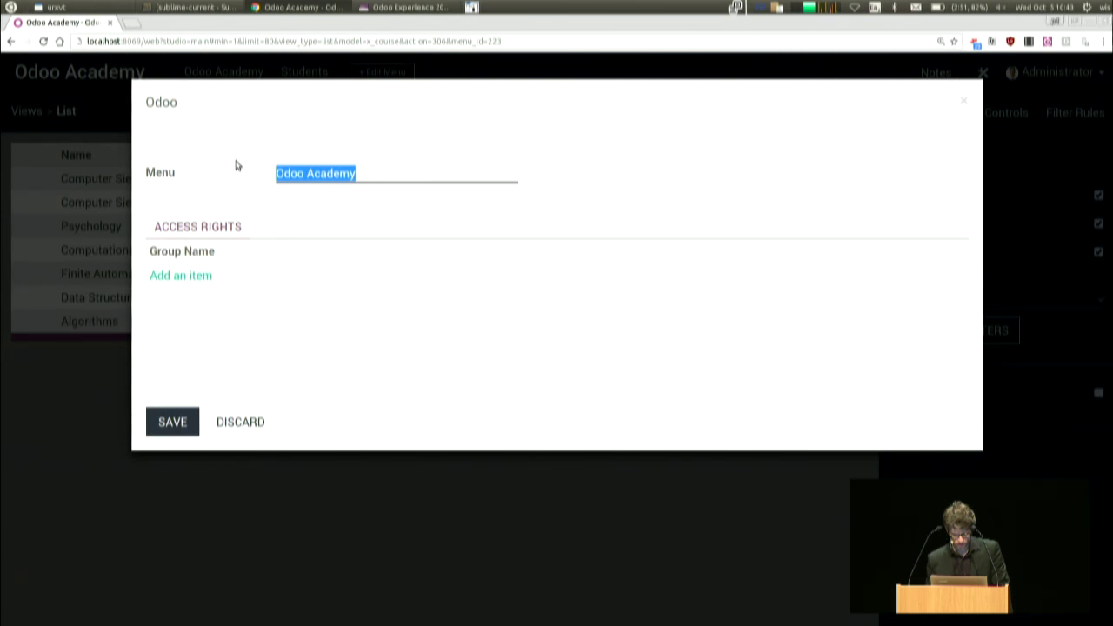
{"action": "type", "text": "Courses"}
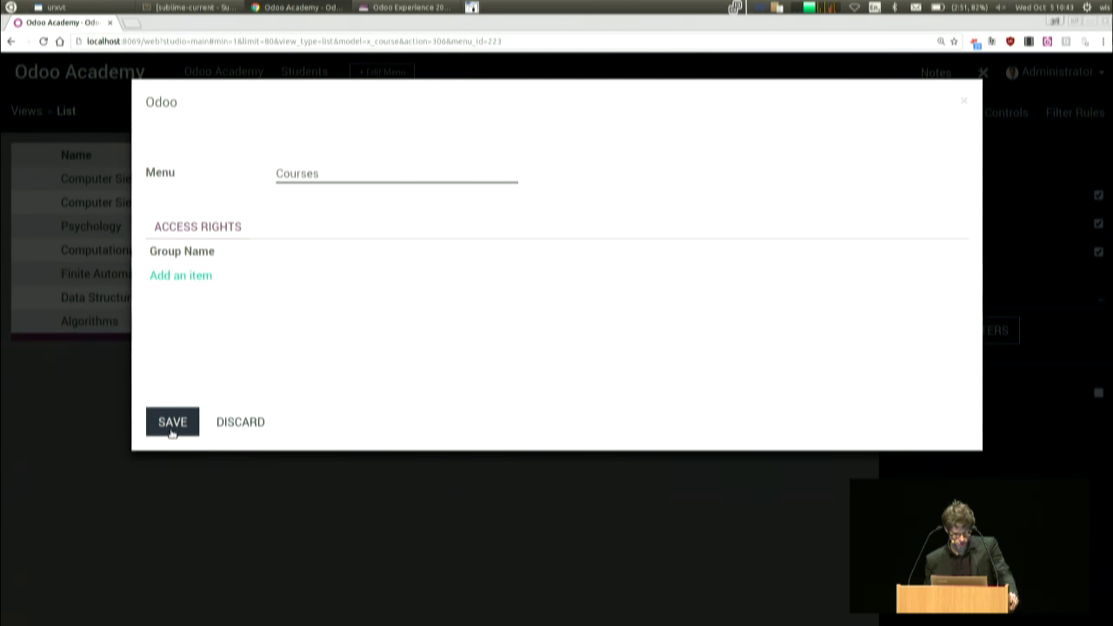
{"action": "left_click", "coordinate": [172, 424]}
{"action": "left_click", "coordinate": [340, 308]}
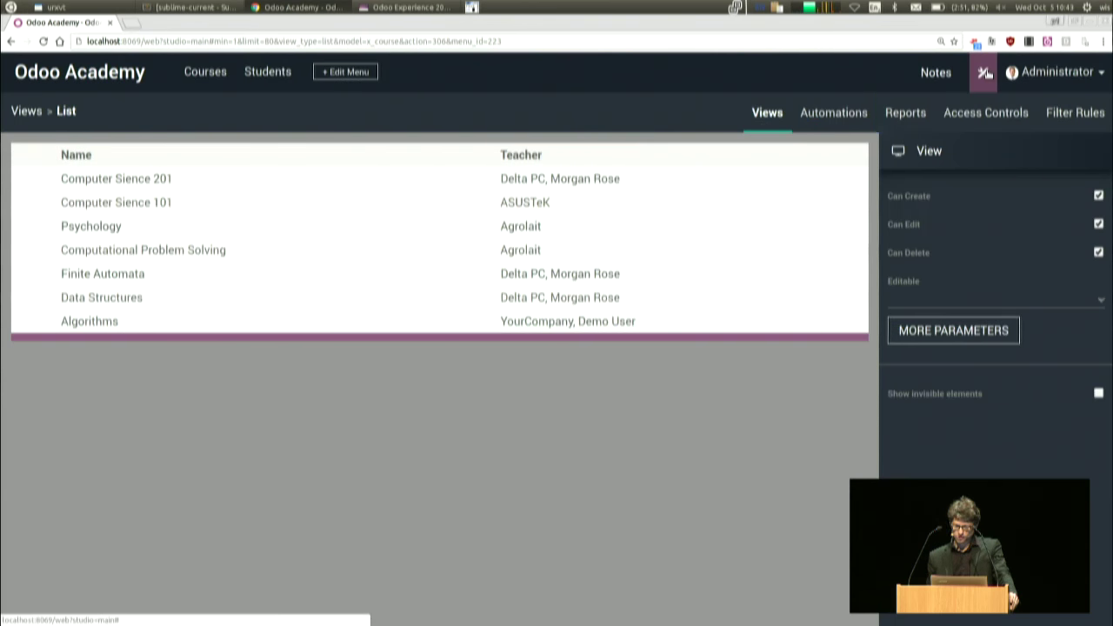
{"action": "left_click", "coordinate": [982, 72]}
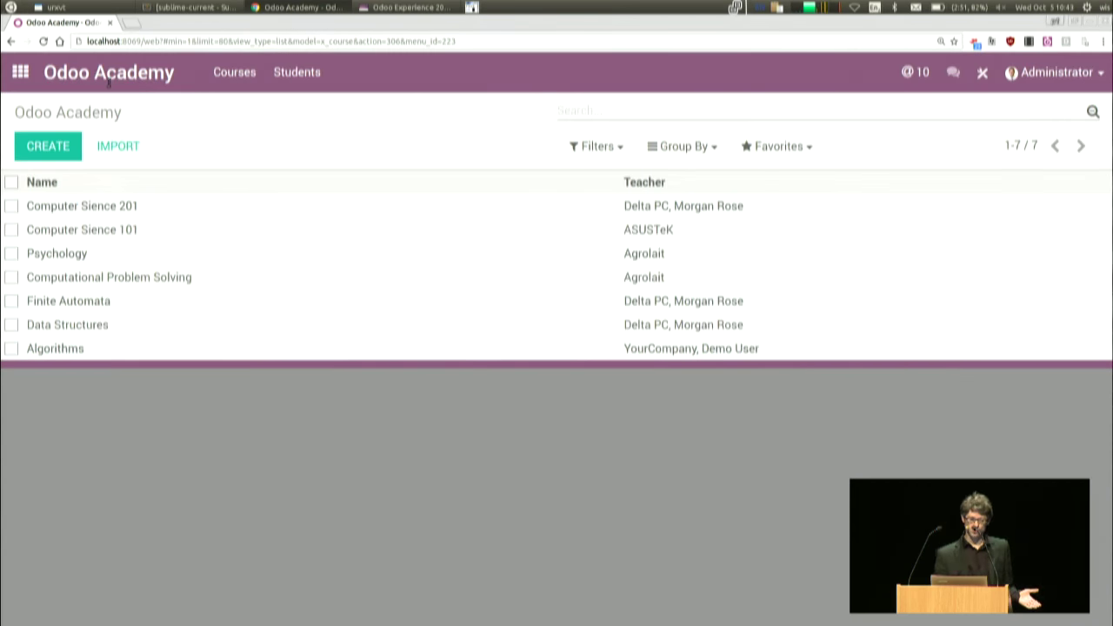
- Open Agrolait from the Students list and switch to Studio's form editor
{"action": "left_click", "coordinate": [287, 78]}
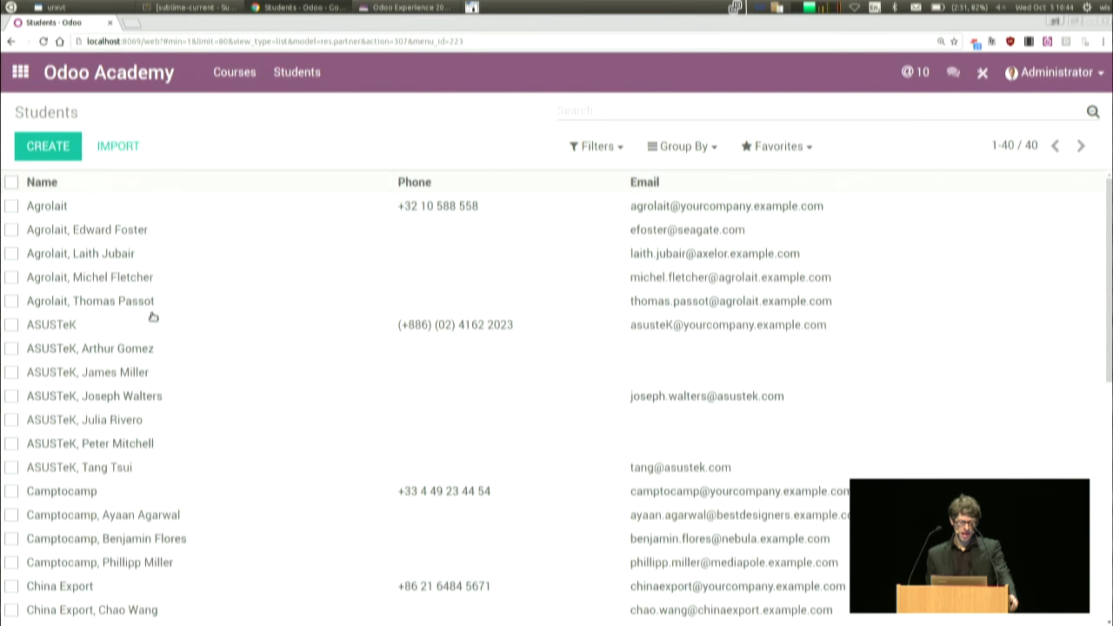
{"action": "left_click", "coordinate": [147, 210]}
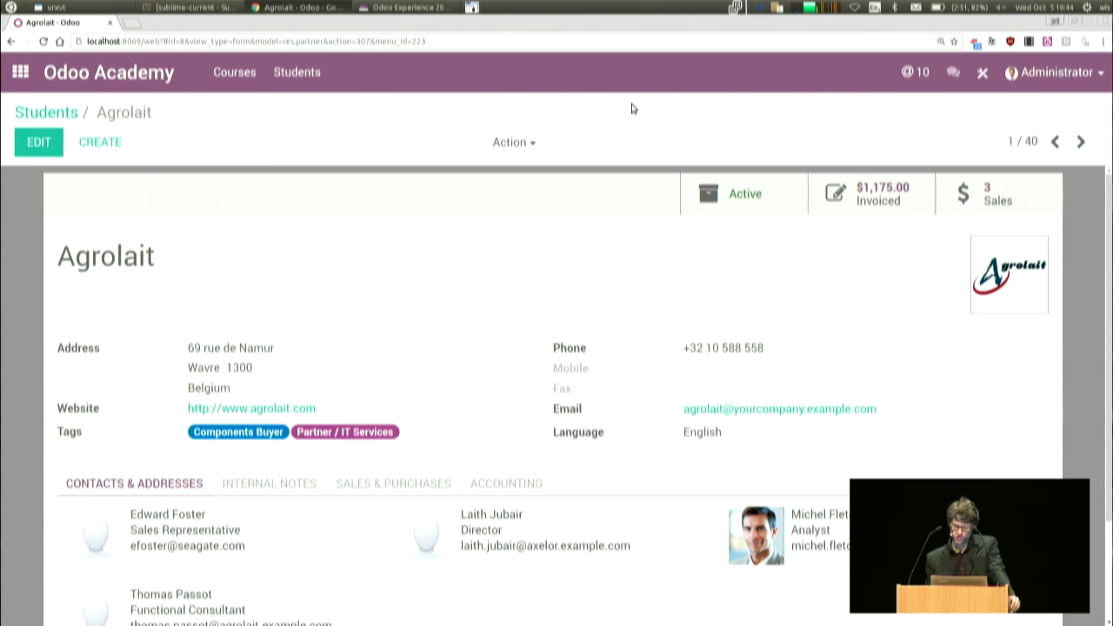
{"action": "left_click", "coordinate": [983, 75]}
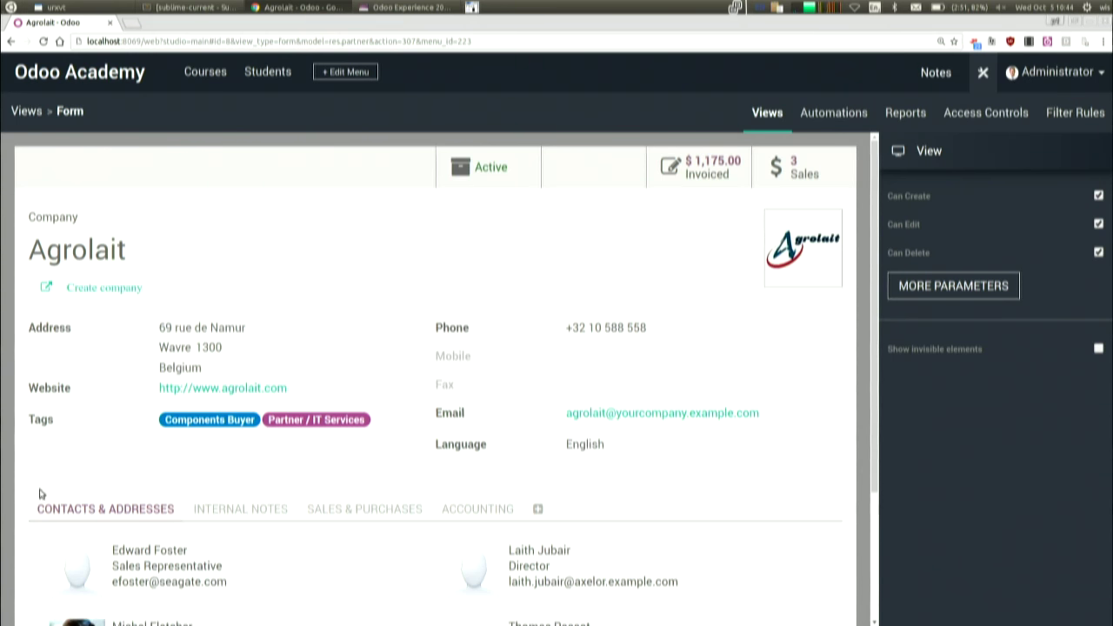
- Create many2one field x_course_id labelled Course, related to x_course, below Tags
{"action": "left_click", "coordinate": [73, 434]}
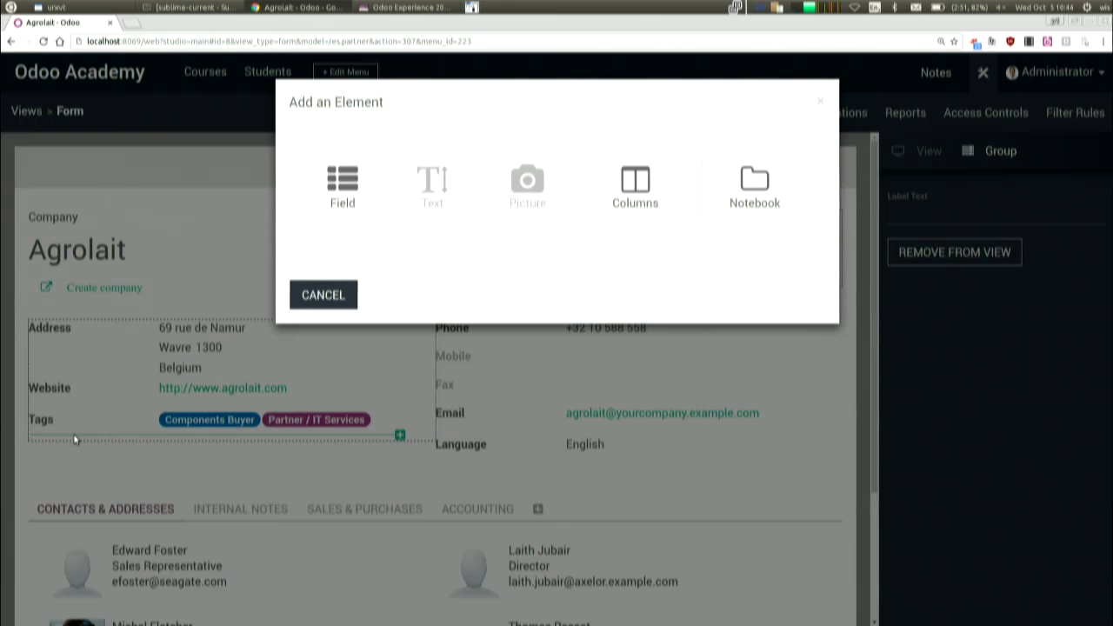
{"action": "left_click", "coordinate": [343, 188]}
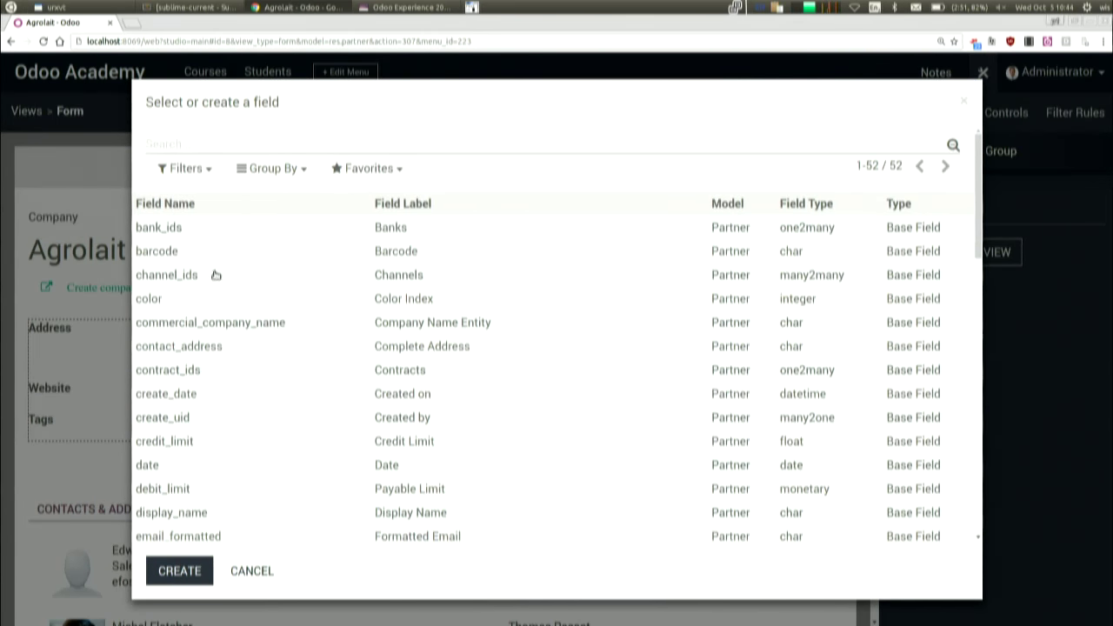
{"action": "left_click", "coordinate": [178, 570]}
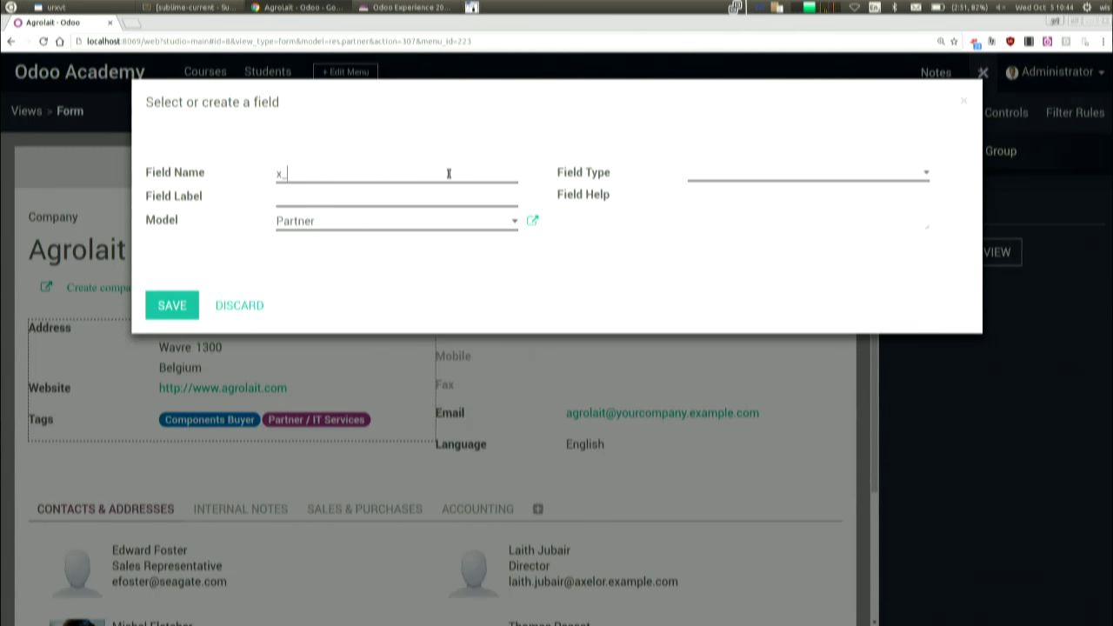
{"action": "type", "text": "Cou"}
{"action": "key", "text": "BackSpace"}
{"action": "key", "text": "BackSpace"}
{"action": "key", "text": "BackSpace"}
{"action": "key", "text": "BackSpace"}
{"action": "left_click", "coordinate": [724, 179]}
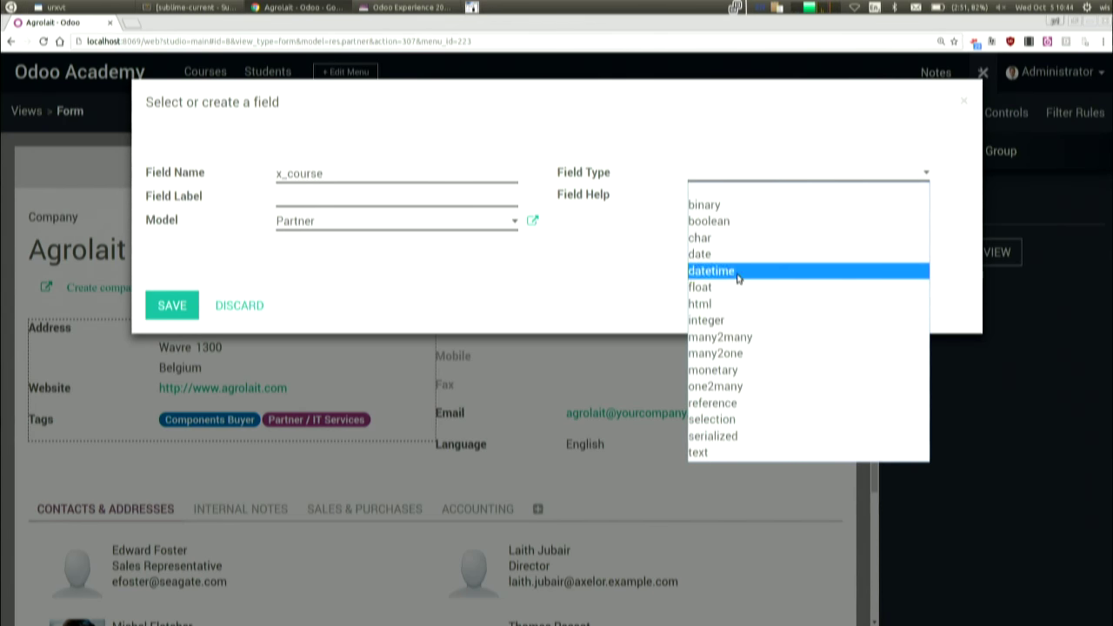
{"action": "left_click", "coordinate": [745, 354]}
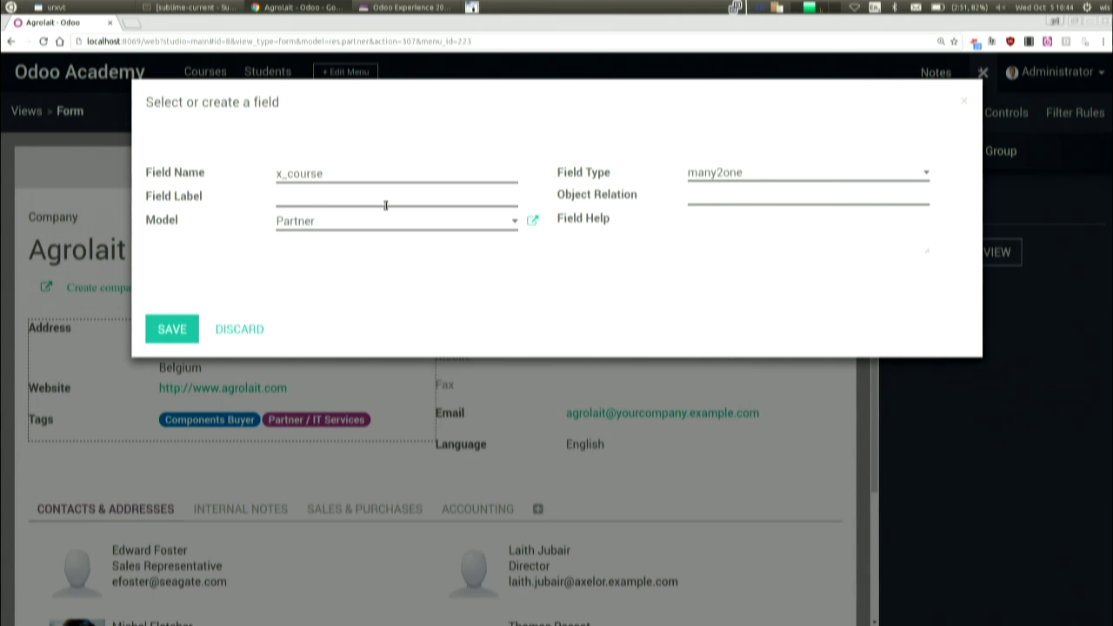
{"action": "left_click", "coordinate": [385, 203]}
{"action": "type", "text": "Cour"}
{"action": "type", "text": "d"}
{"action": "type", "text": "x_course"}
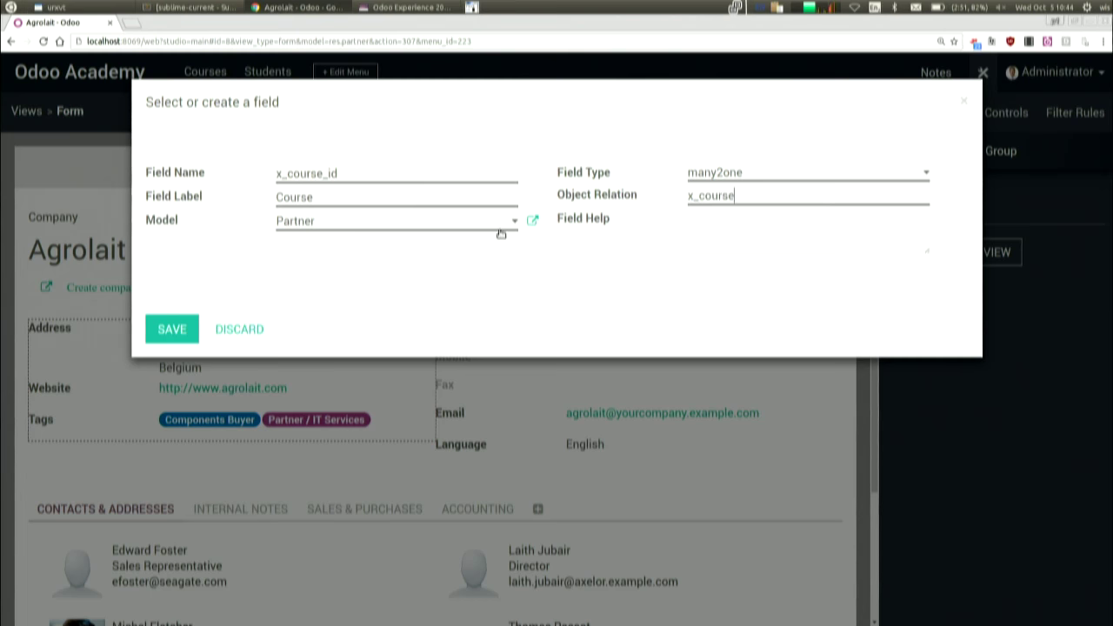
{"action": "left_click", "coordinate": [173, 330]}
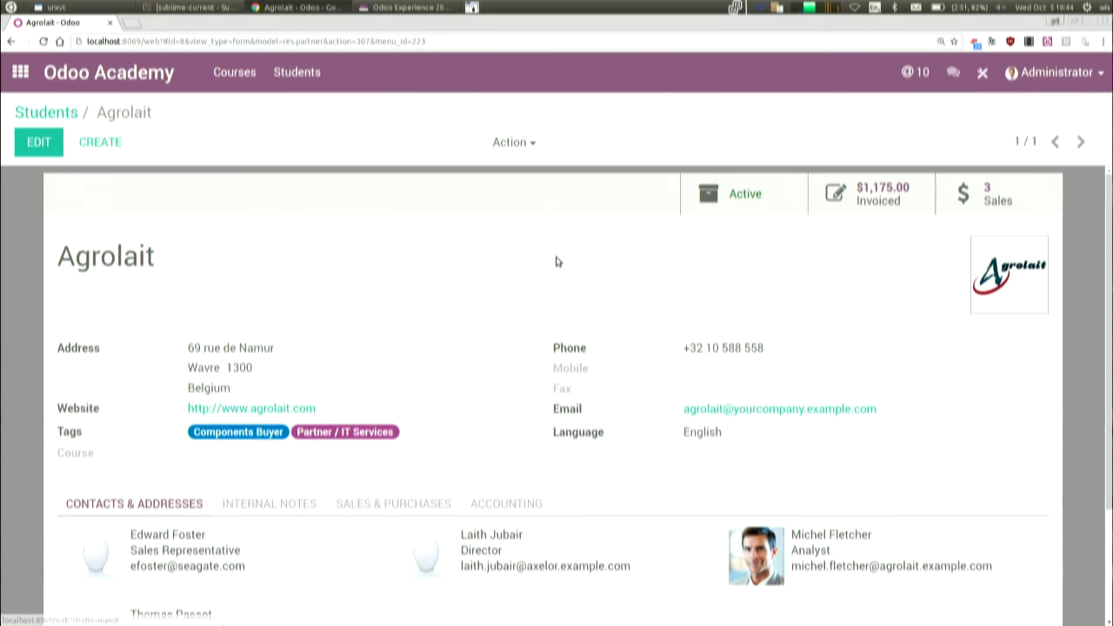
- Leave Studio and save Psychology as Agrolait's course
{"action": "left_click", "coordinate": [34, 141]}
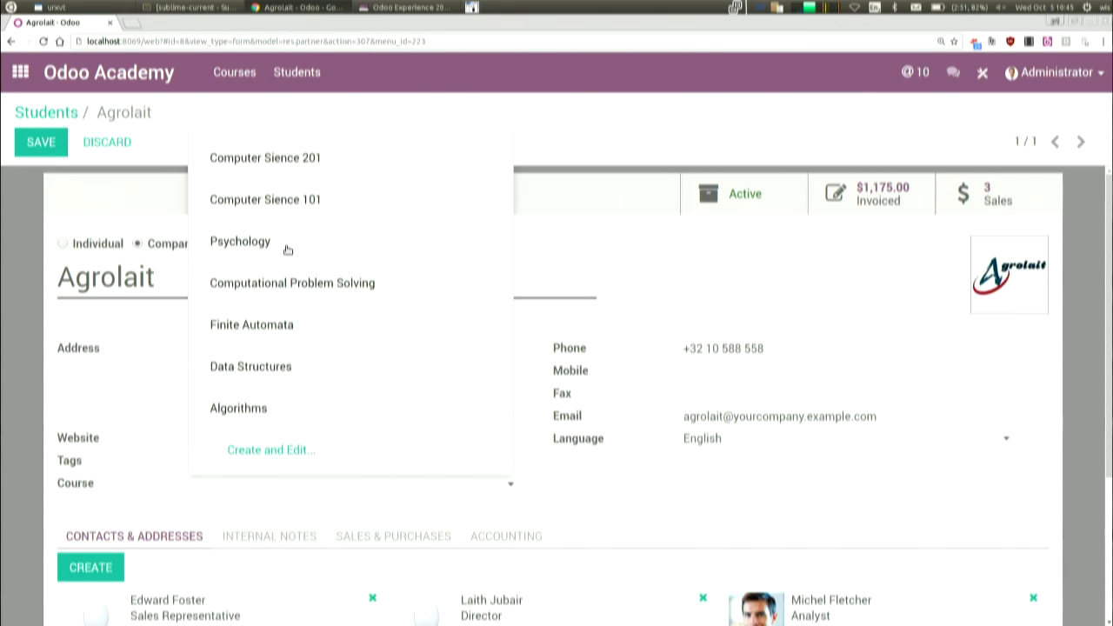
{"action": "left_click", "coordinate": [287, 250]}
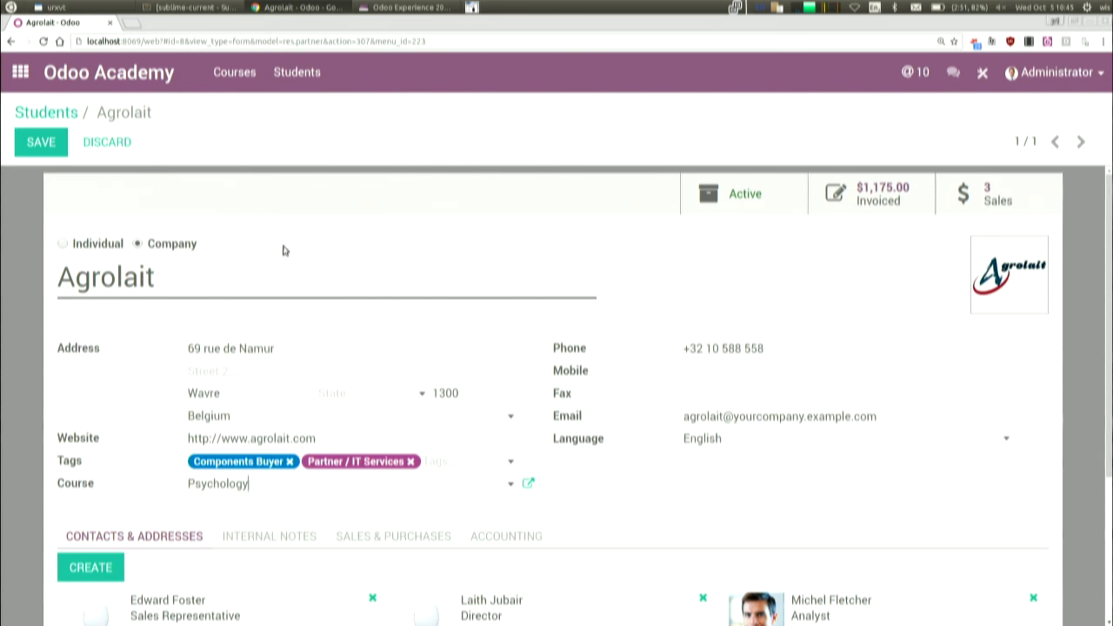
{"action": "left_click", "coordinate": [39, 143]}
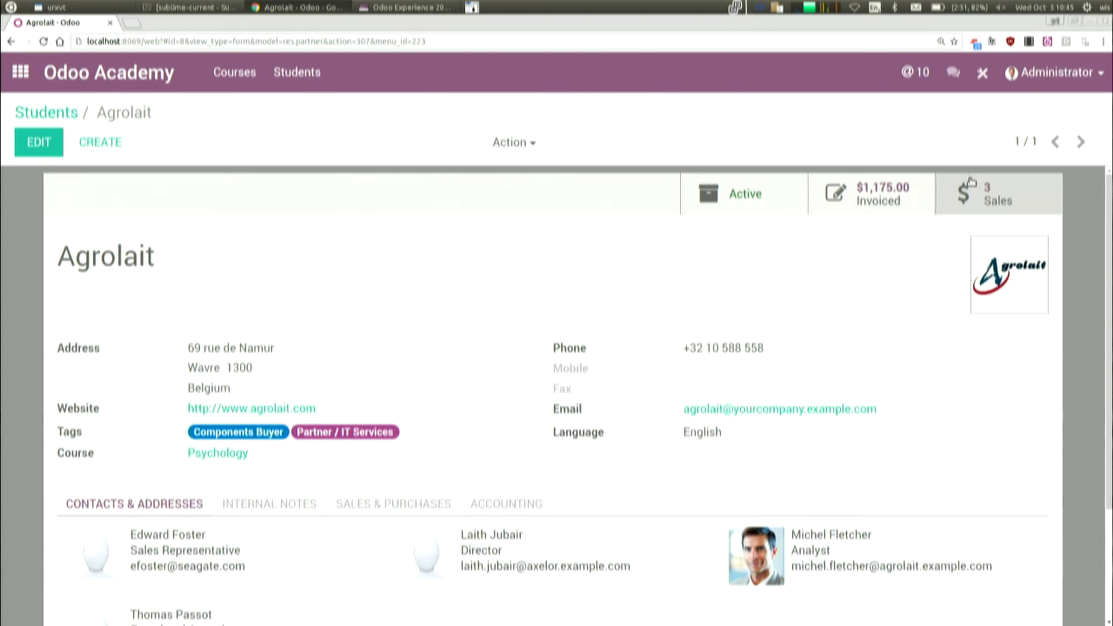
{"action": "left_click", "coordinate": [42, 113]}
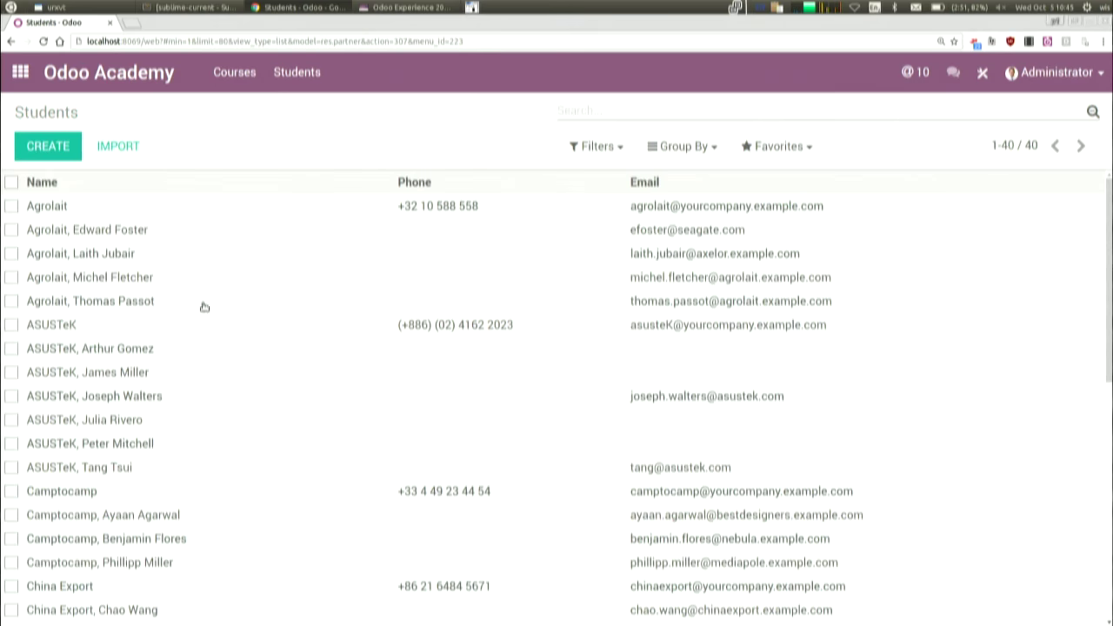
- Set another Agrolait contact's student course to Algorithms and save
{"action": "left_click", "coordinate": [122, 231]}
{"action": "left_click", "coordinate": [37, 142]}
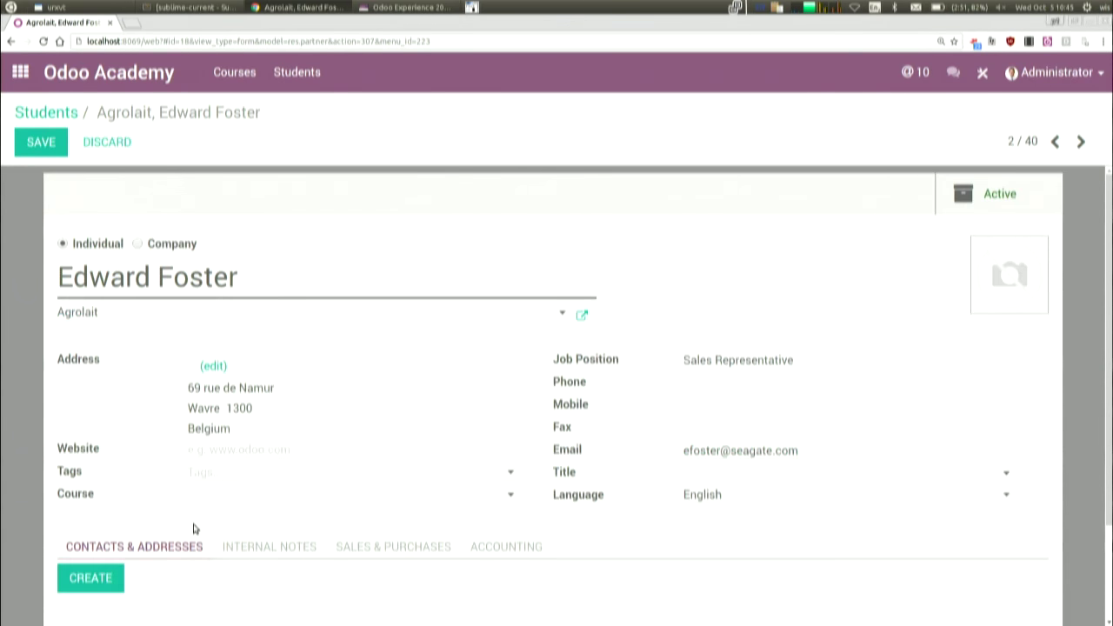
{"action": "left_click", "coordinate": [241, 503]}
{"action": "left_click", "coordinate": [283, 420]}
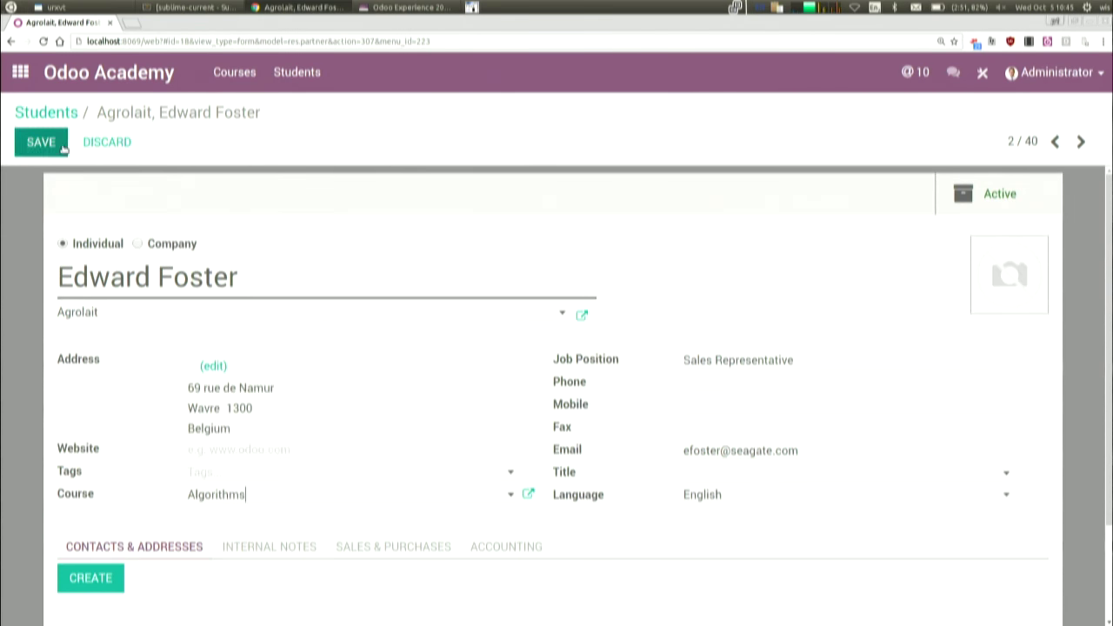
{"action": "left_click", "coordinate": [35, 141]}
{"action": "left_click", "coordinate": [33, 113]}
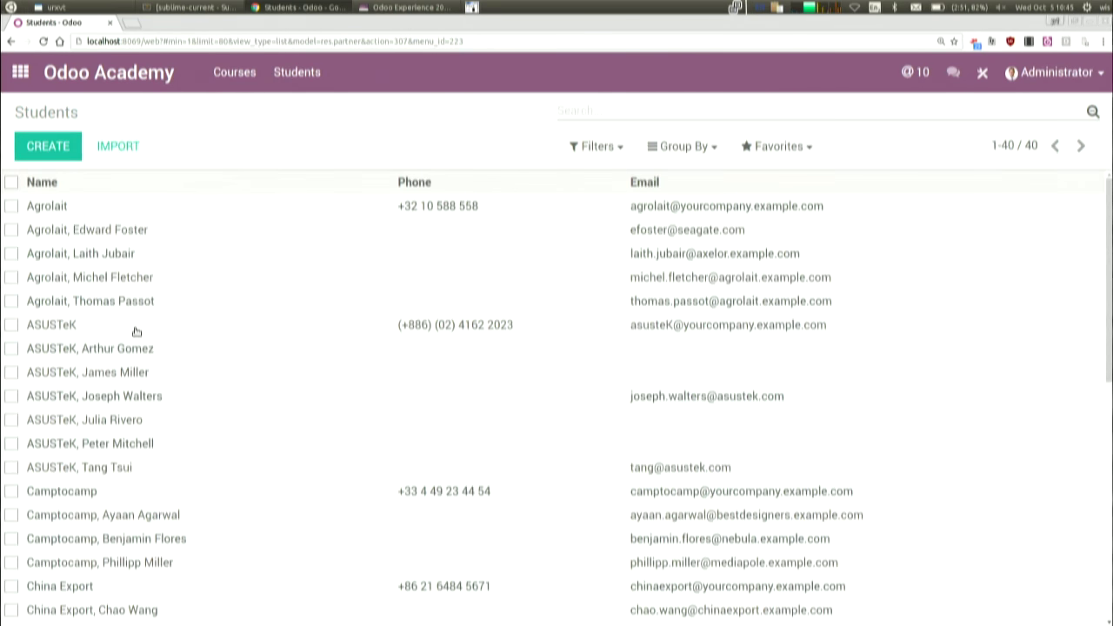
- Set the ASUSTeK contact's student course to Finite Automata and save
{"action": "left_click", "coordinate": [149, 470]}
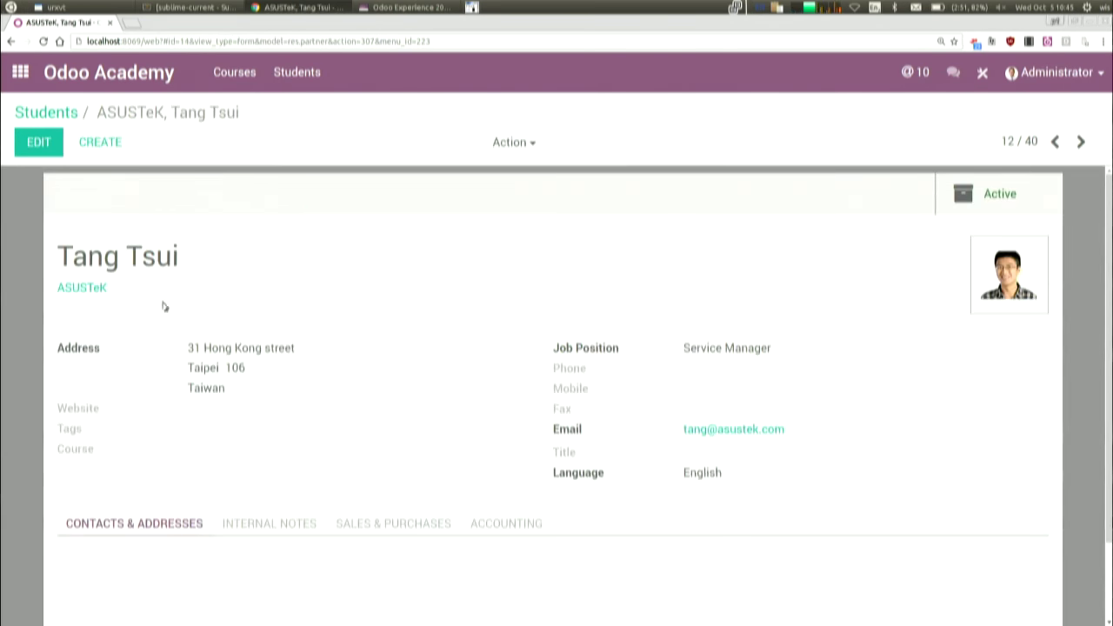
{"action": "left_click", "coordinate": [39, 143]}
{"action": "left_click", "coordinate": [261, 503]}
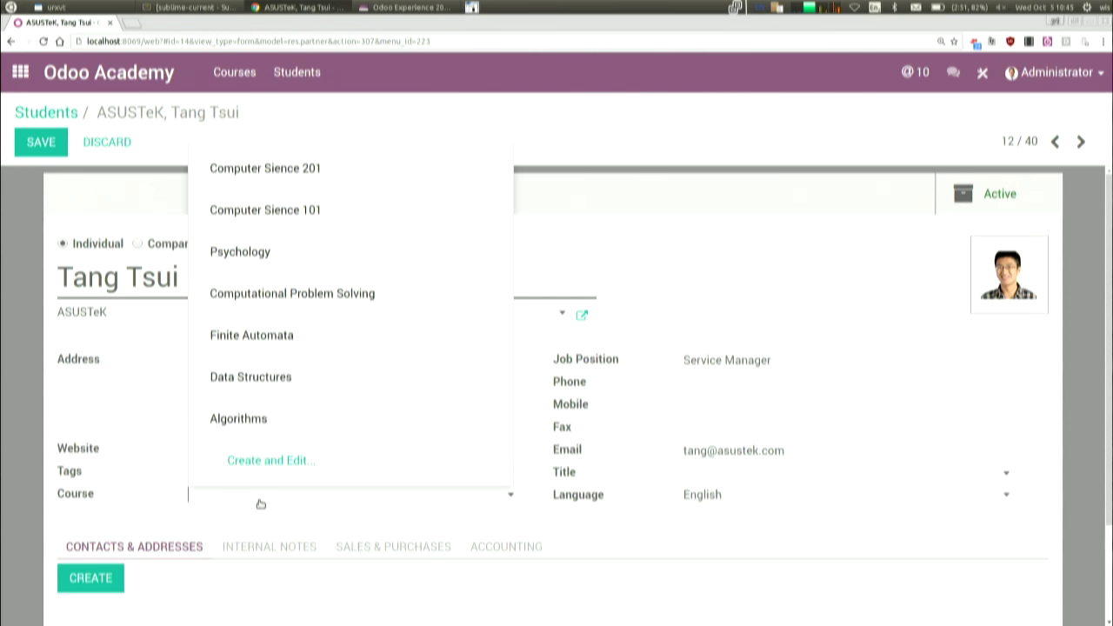
{"action": "left_click", "coordinate": [300, 337]}
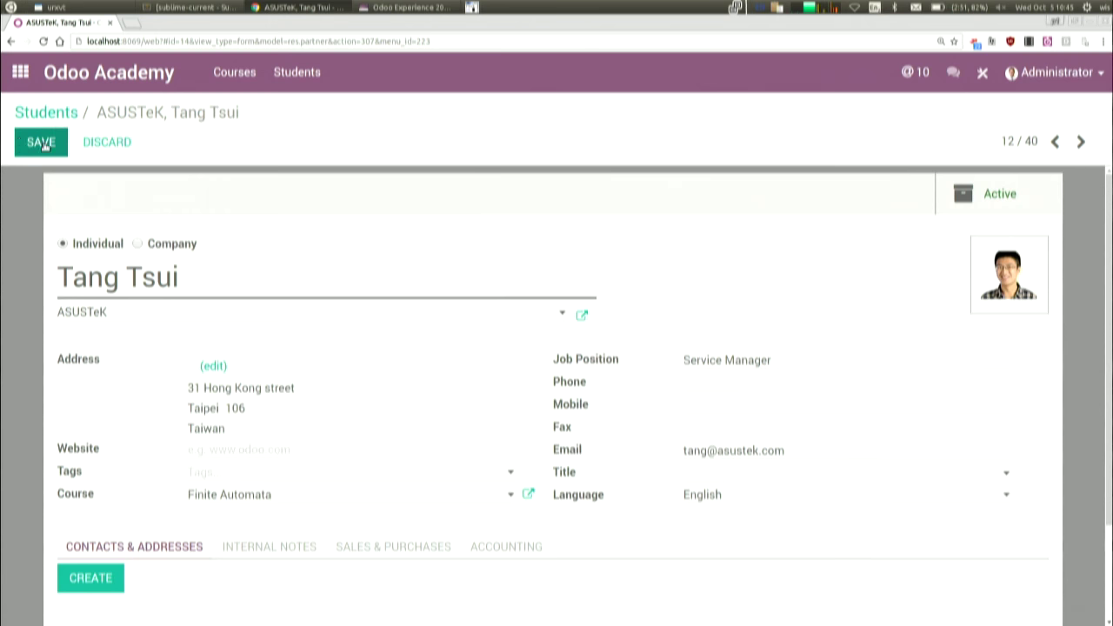
{"action": "left_click", "coordinate": [39, 141]}
{"action": "left_click", "coordinate": [44, 111]}
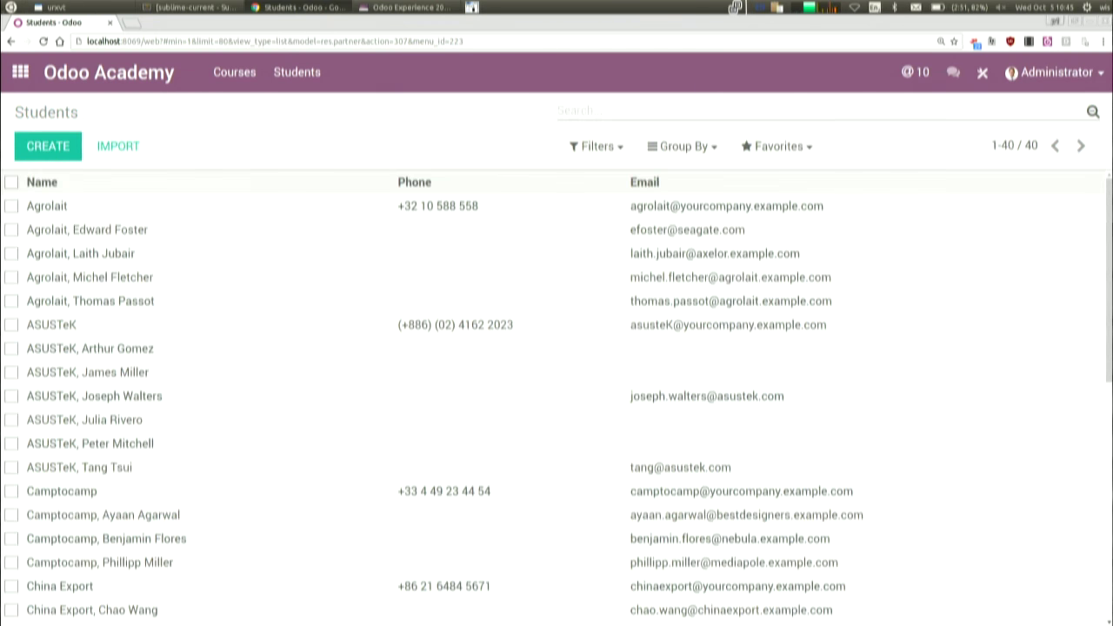
- Save Finite Automata as a Delta PC contact's course, then show the Courses list
{"action": "scroll", "coordinate": [946, 435], "scroll_direction": "down", "scroll_amount": 5}
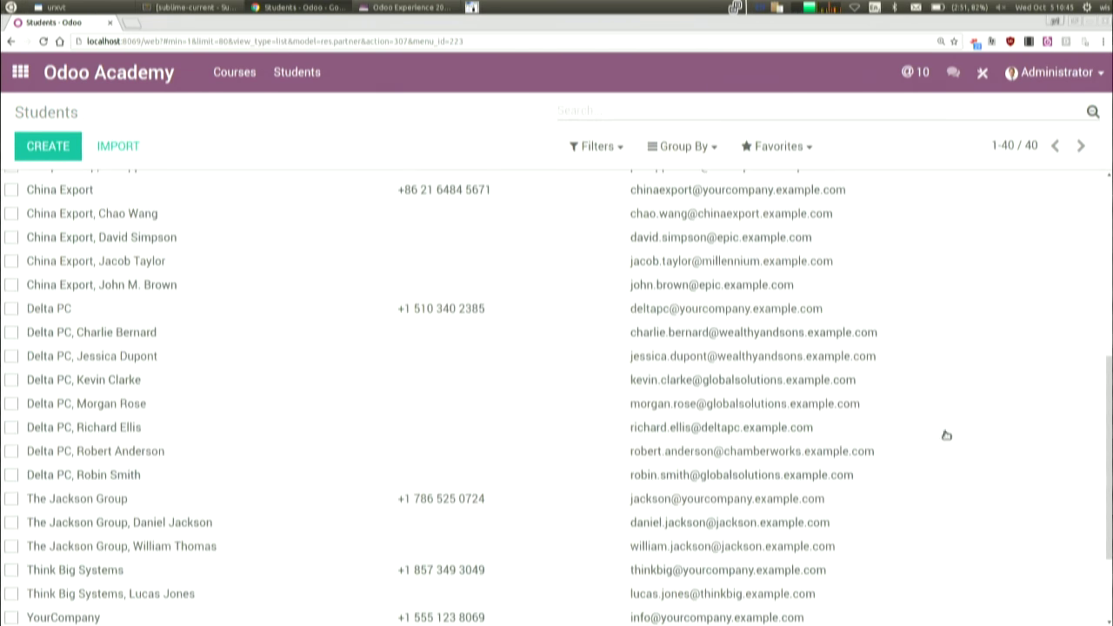
{"action": "left_click", "coordinate": [165, 356]}
{"action": "left_click", "coordinate": [40, 141]}
{"action": "left_click", "coordinate": [231, 491]}
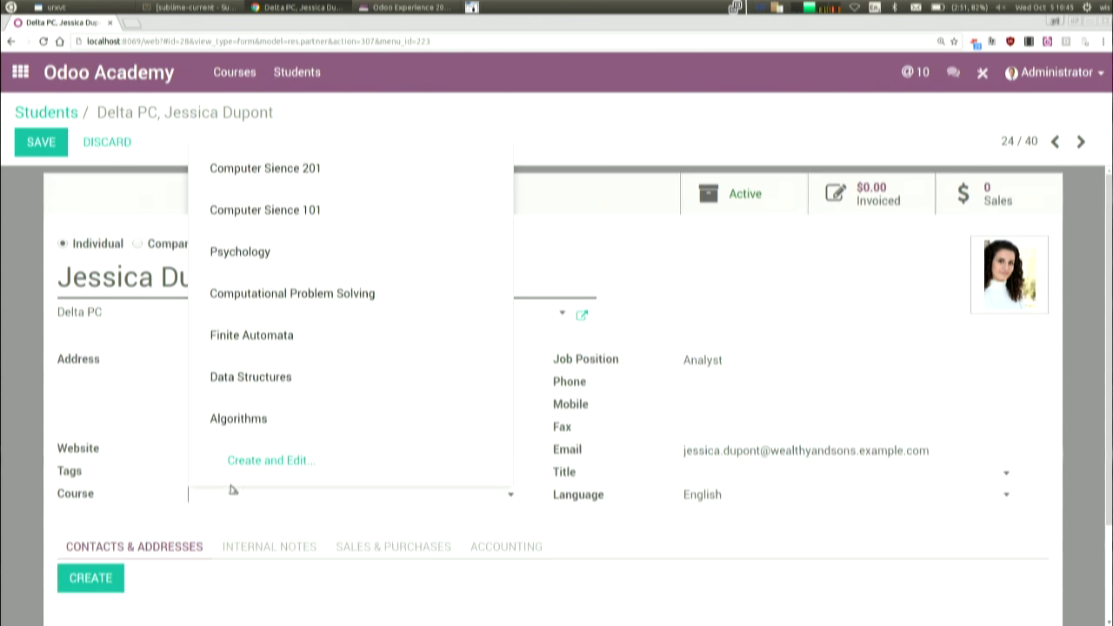
{"action": "left_click", "coordinate": [249, 334]}
{"action": "left_click", "coordinate": [40, 141]}
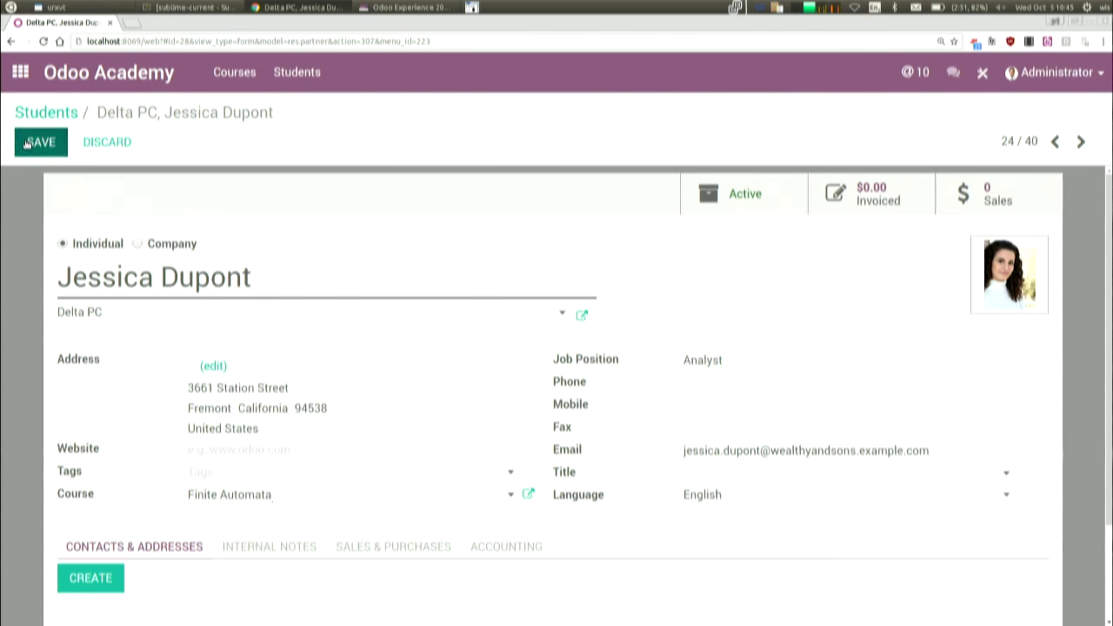
{"action": "left_click", "coordinate": [251, 79]}
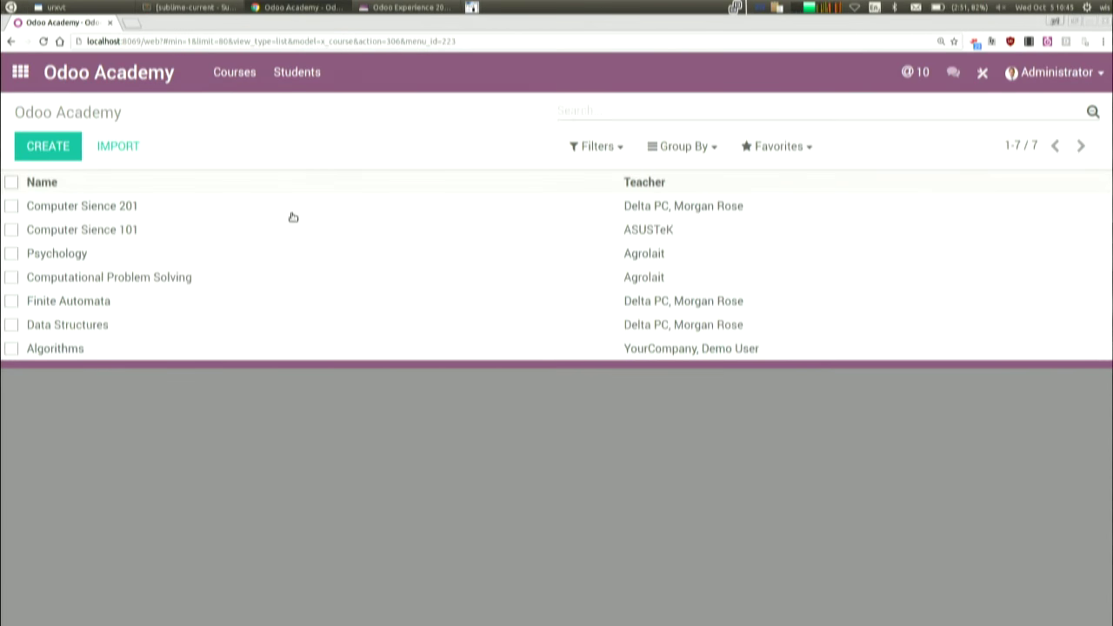
- Open the Computer Sience 201 course and switch its form into Studio editing
{"action": "left_click", "coordinate": [292, 214]}
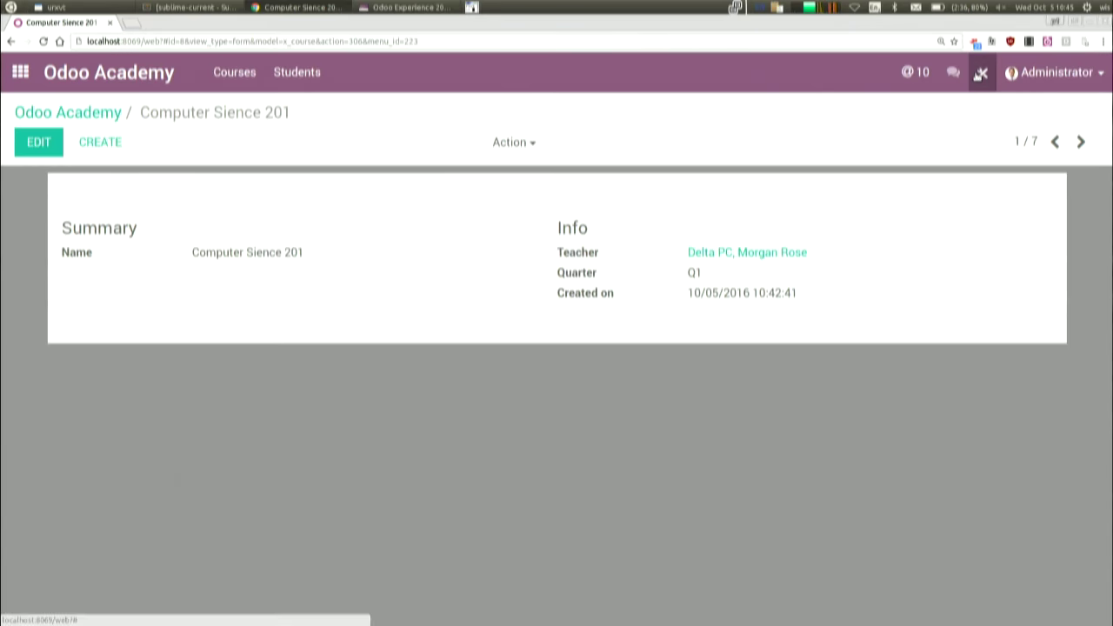
{"action": "left_click", "coordinate": [980, 73]}
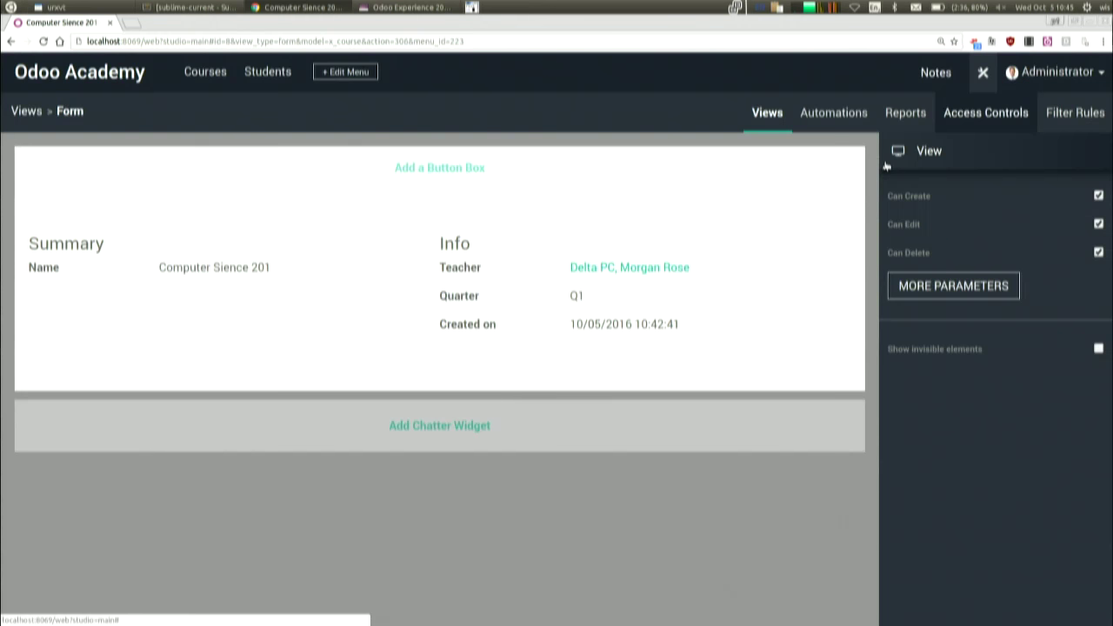
- Add a 'Students' smart button with icon fa-graduation-cap, counting via the res.partner Course field
{"action": "left_click", "coordinate": [564, 171]}
{"action": "left_click", "coordinate": [840, 169]}
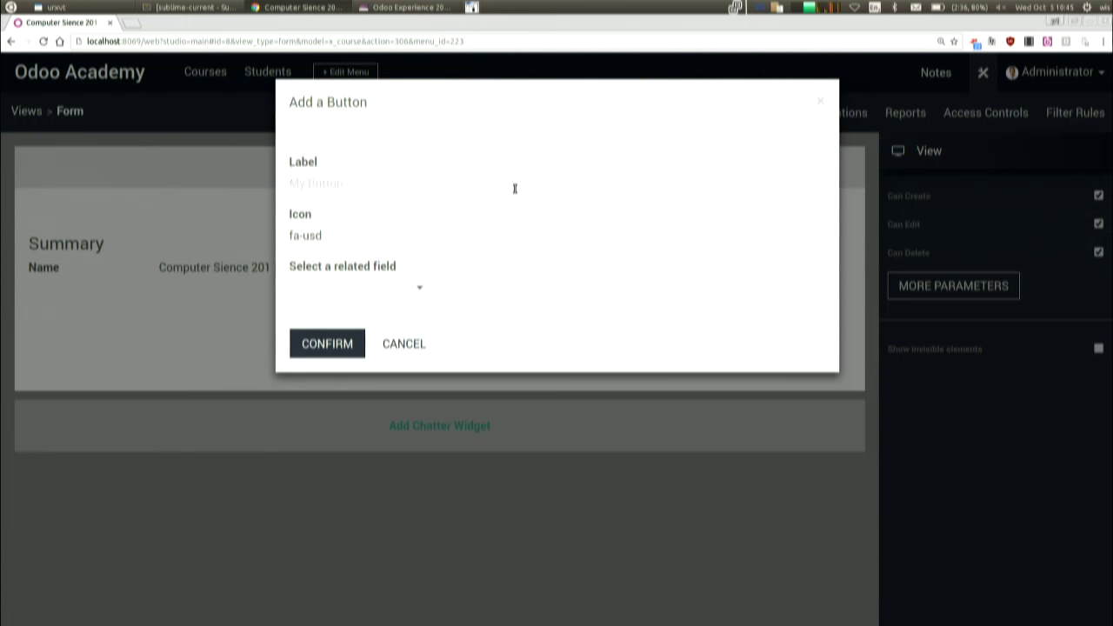
{"action": "type", "text": "Students"}
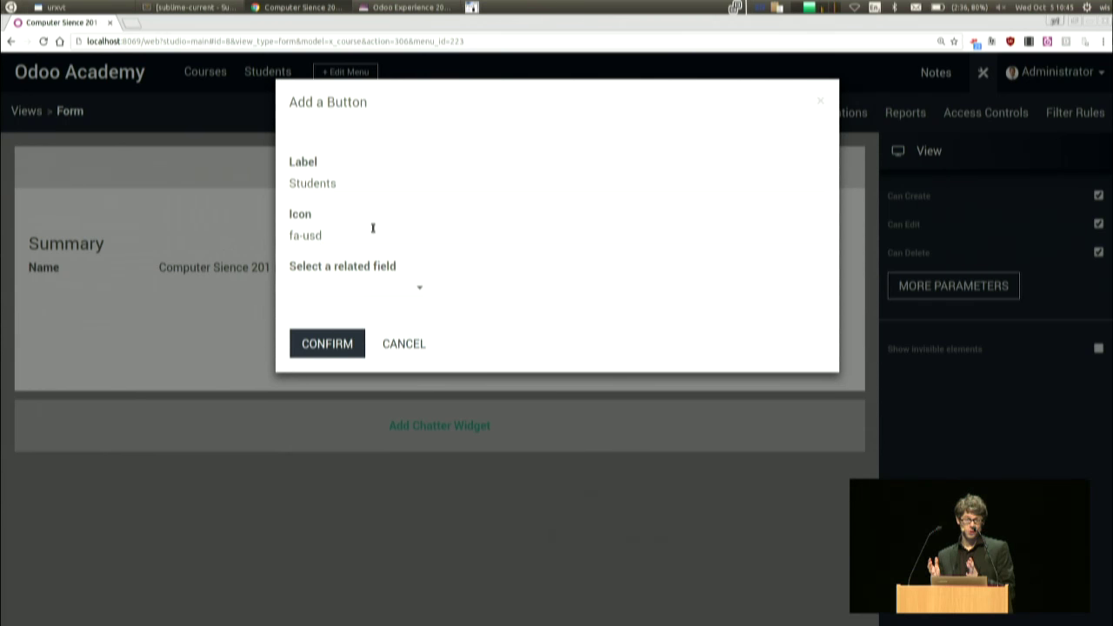
{"action": "key", "text": "BackSpace"}
{"action": "key", "text": "BackSpace"}
{"action": "key", "text": "BackSpace"}
{"action": "key", "text": "BackSpace"}
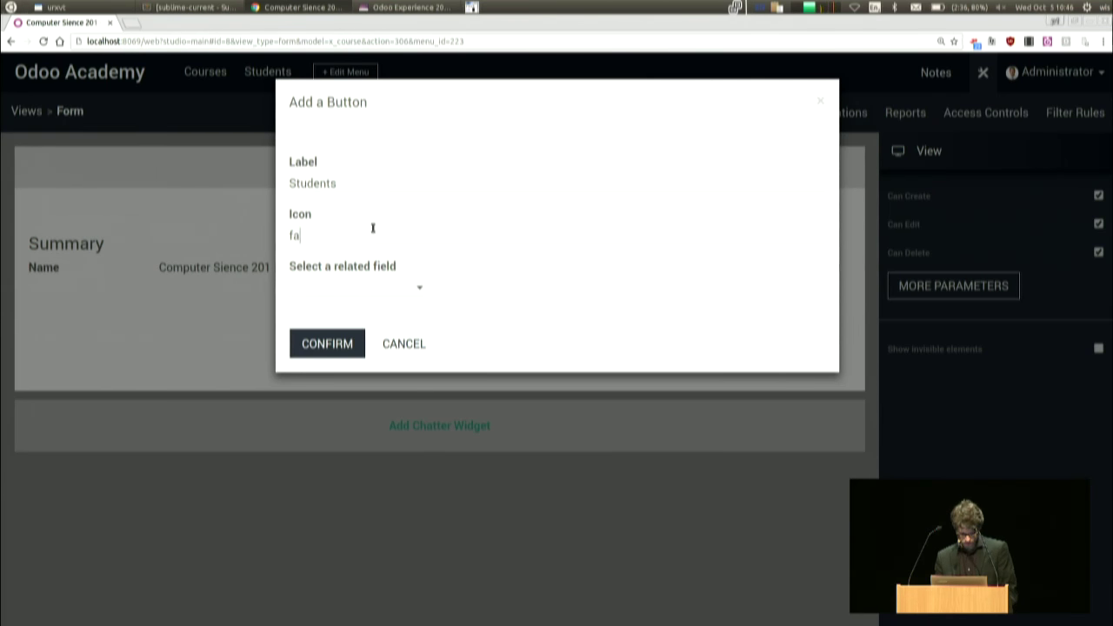
{"action": "type", "text": "-graduc"}
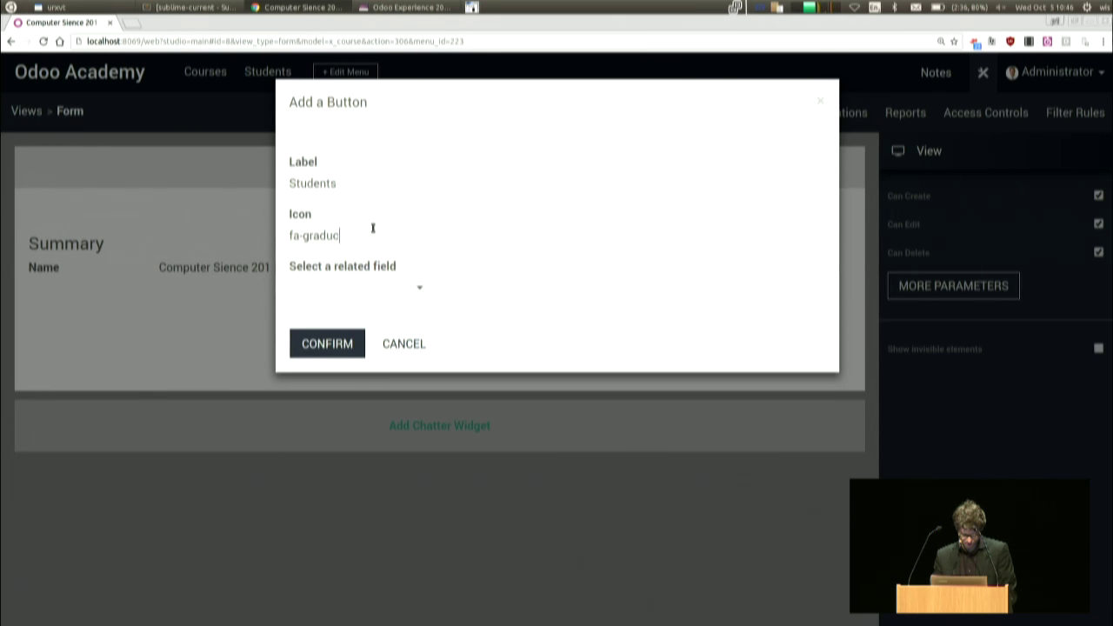
{"action": "type", "text": "atioation-cap"}
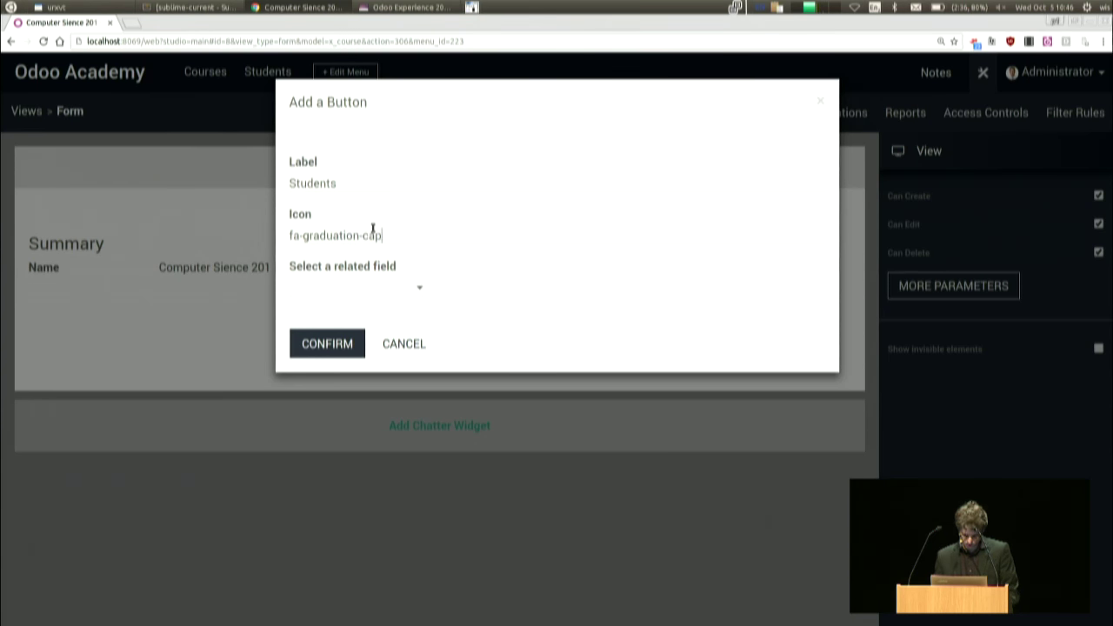
{"action": "left_click", "coordinate": [362, 289]}
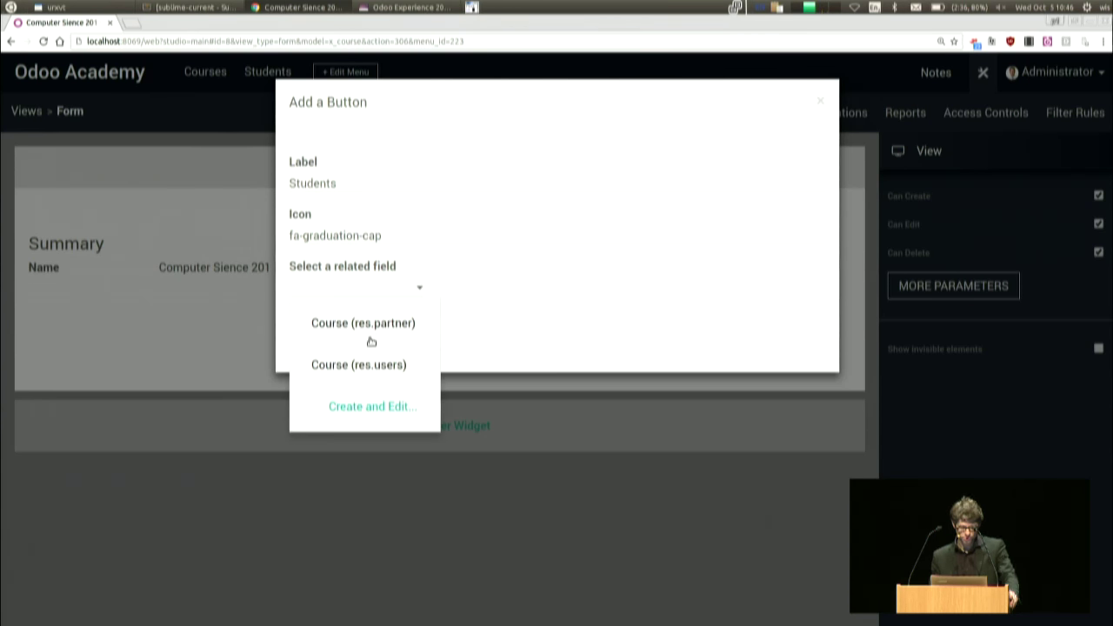
{"action": "left_click", "coordinate": [400, 334]}
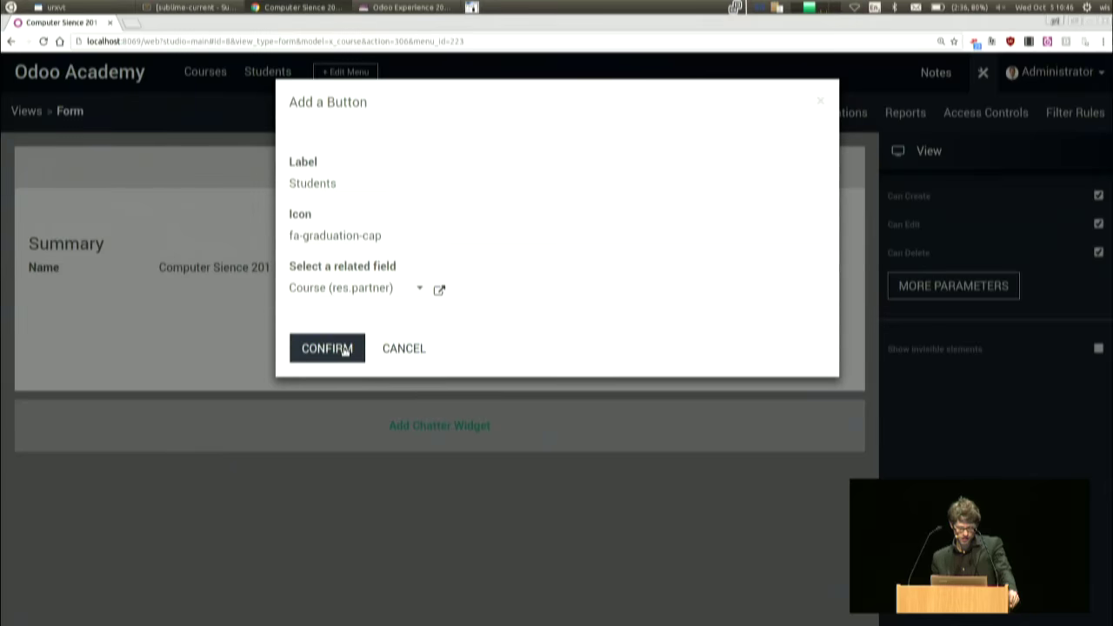
{"action": "left_click", "coordinate": [344, 349]}
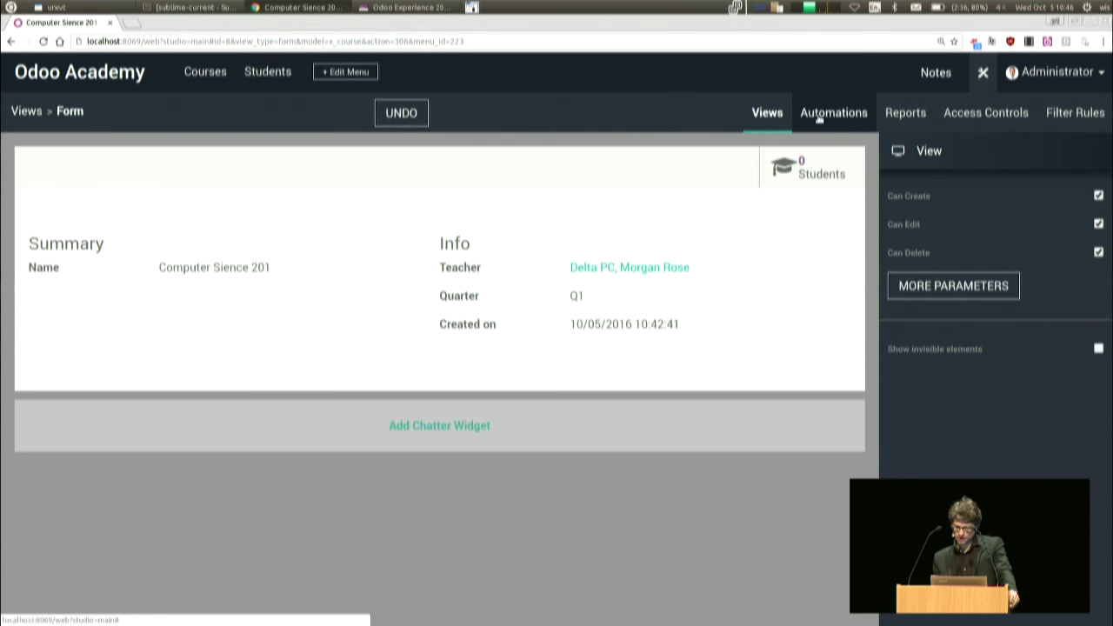
- Exit Studio and page from Computer Sience 201 to Psychology, showing 1 student
{"action": "left_click", "coordinate": [983, 72]}
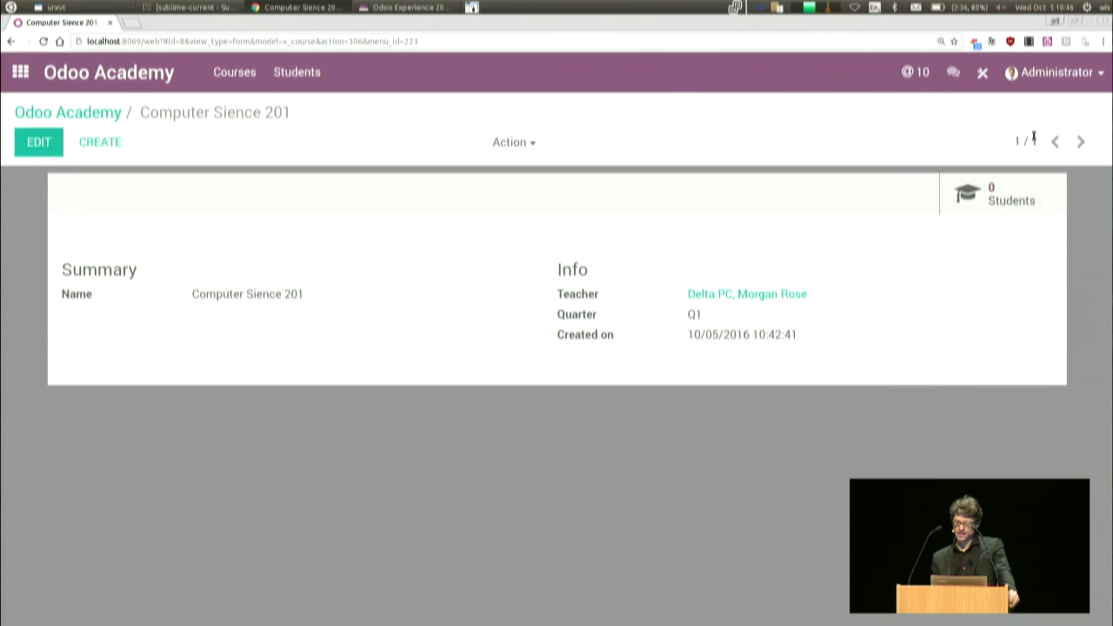
{"action": "left_click", "coordinate": [43, 112]}
{"action": "left_click", "coordinate": [124, 207]}
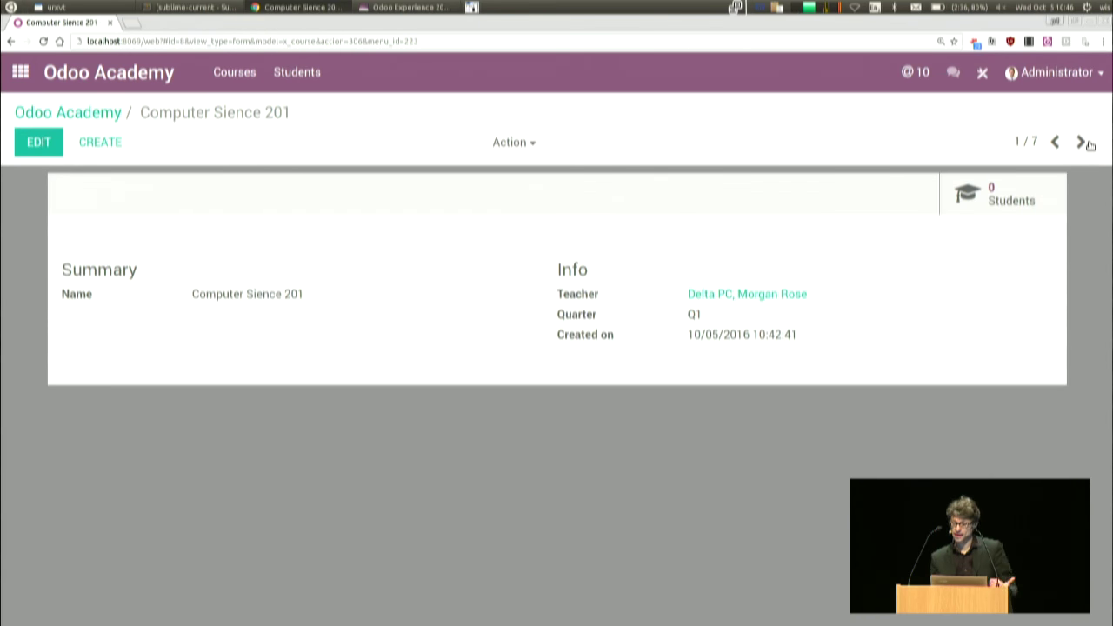
{"action": "left_click", "coordinate": [1081, 142]}
{"action": "left_click", "coordinate": [1083, 143]}
{"action": "left_click", "coordinate": [1082, 144]}
{"action": "left_click", "coordinate": [1056, 146]}
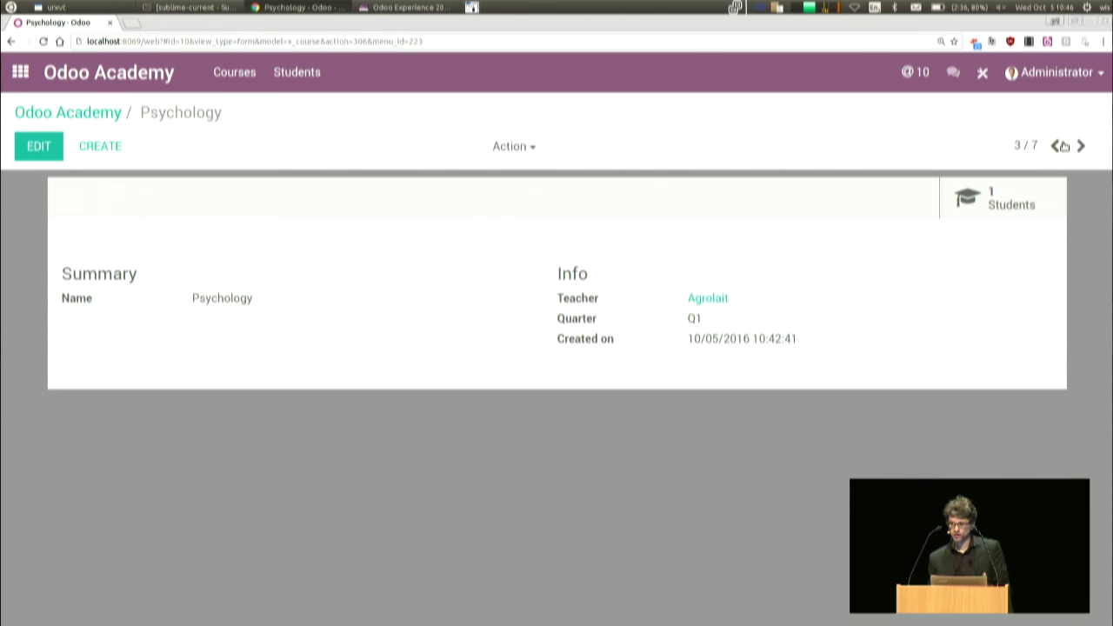
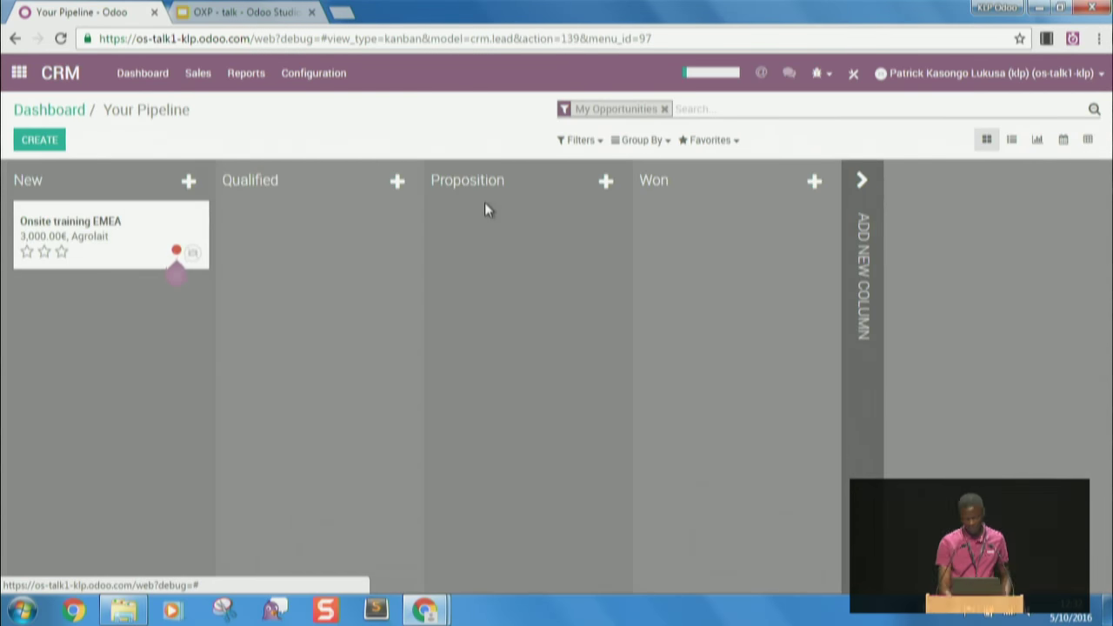
- Open the Onsite training EMEA opportunity in edit mode and launch Studio on its form
{"action": "left_click", "coordinate": [128, 247]}
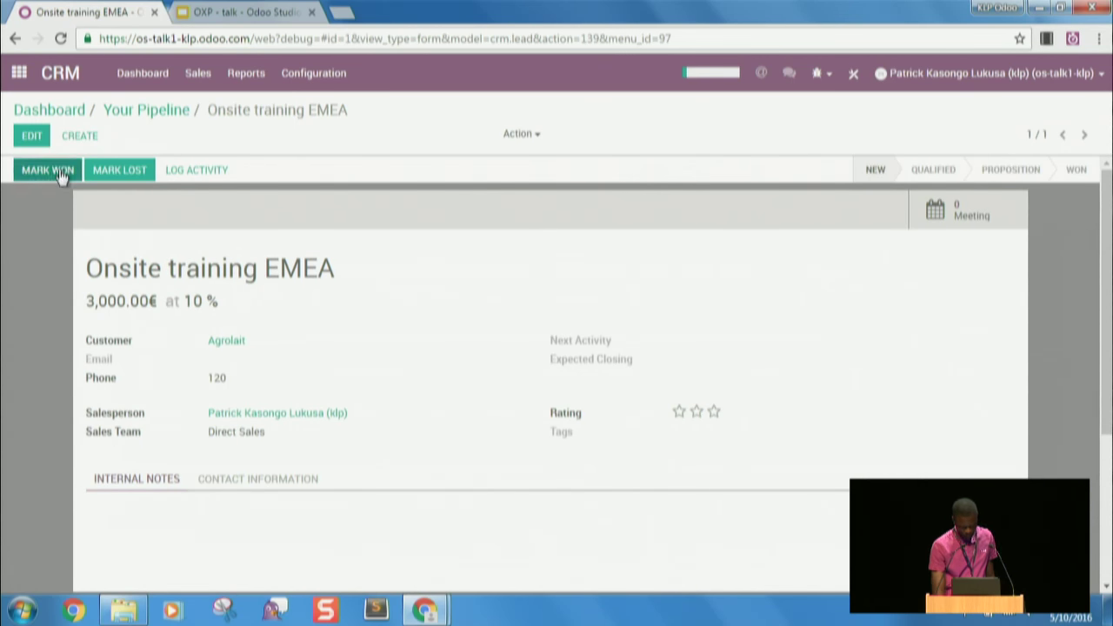
{"action": "left_click", "coordinate": [30, 137]}
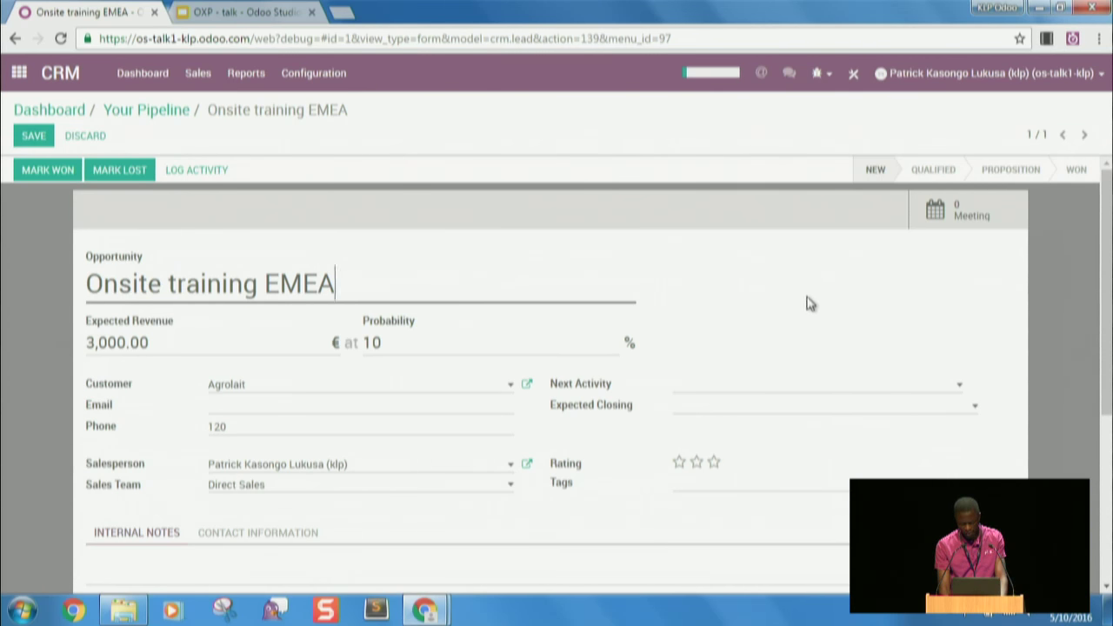
{"action": "left_click", "coordinate": [853, 75]}
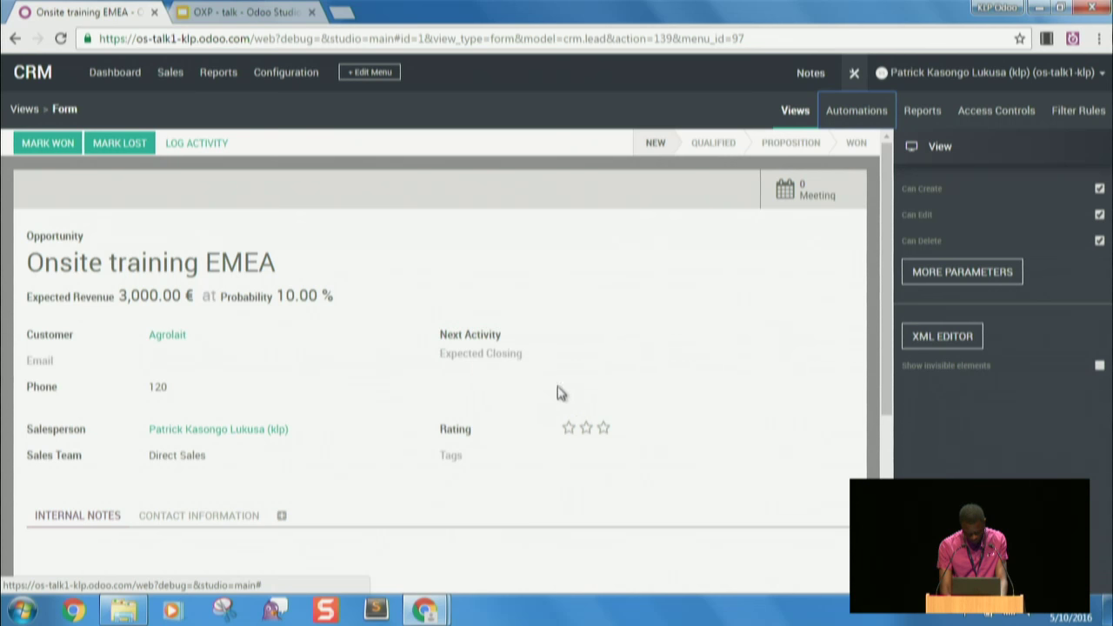
- Start creating a brand-new field in the customer details group below Phone
{"action": "left_click", "coordinate": [194, 406]}
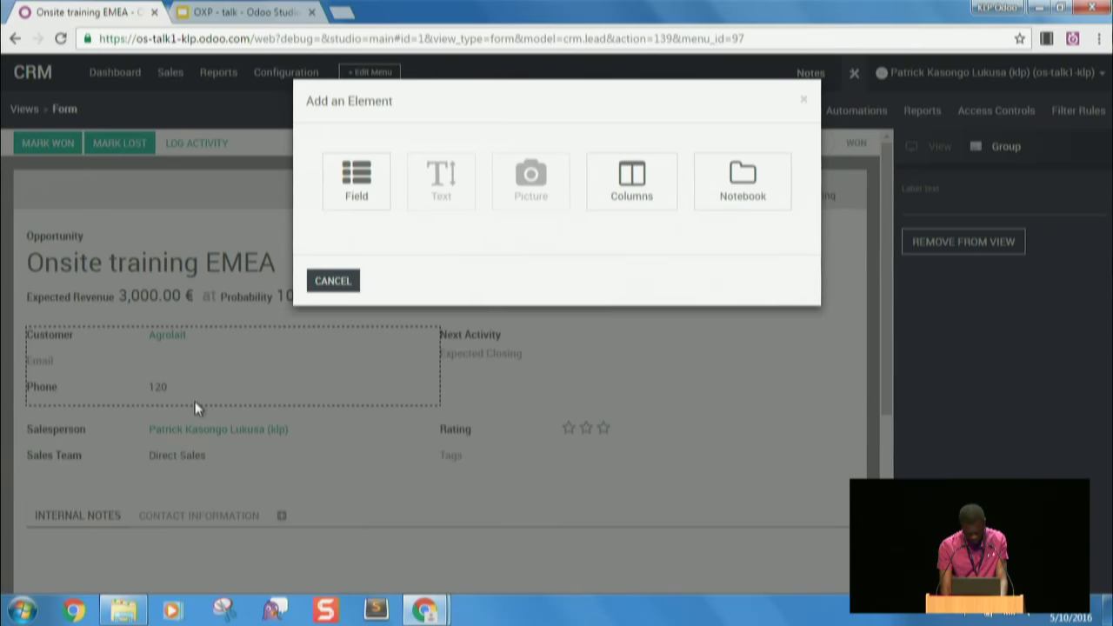
{"action": "left_click", "coordinate": [352, 174]}
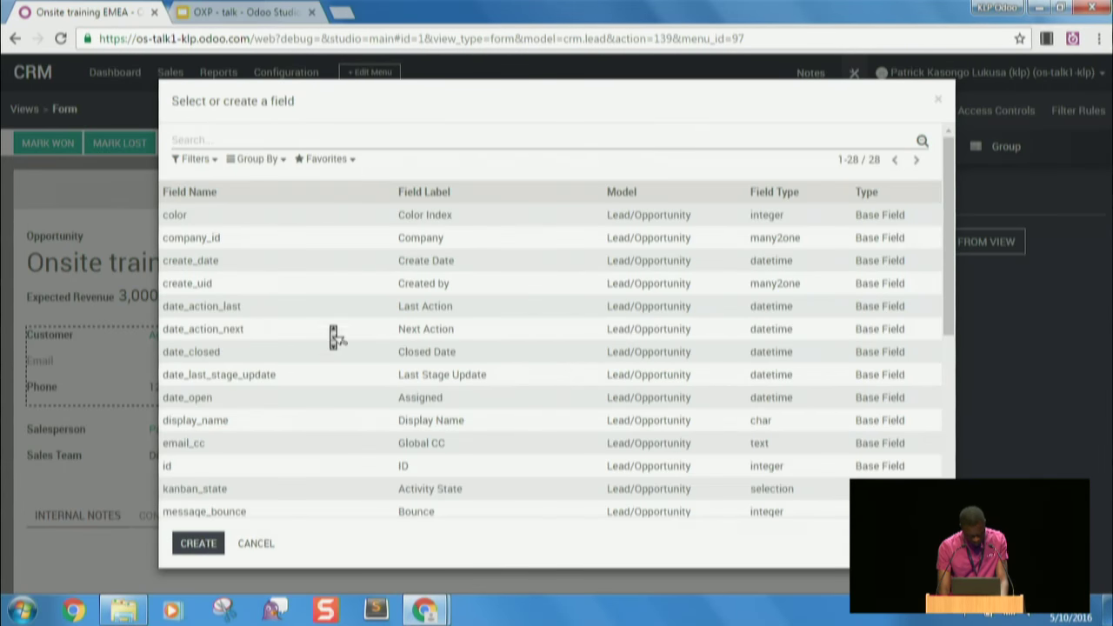
{"action": "scroll", "coordinate": [333, 333], "scroll_direction": "down", "scroll_amount": 2}
{"action": "scroll", "coordinate": [333, 334], "scroll_direction": "down", "scroll_amount": 1}
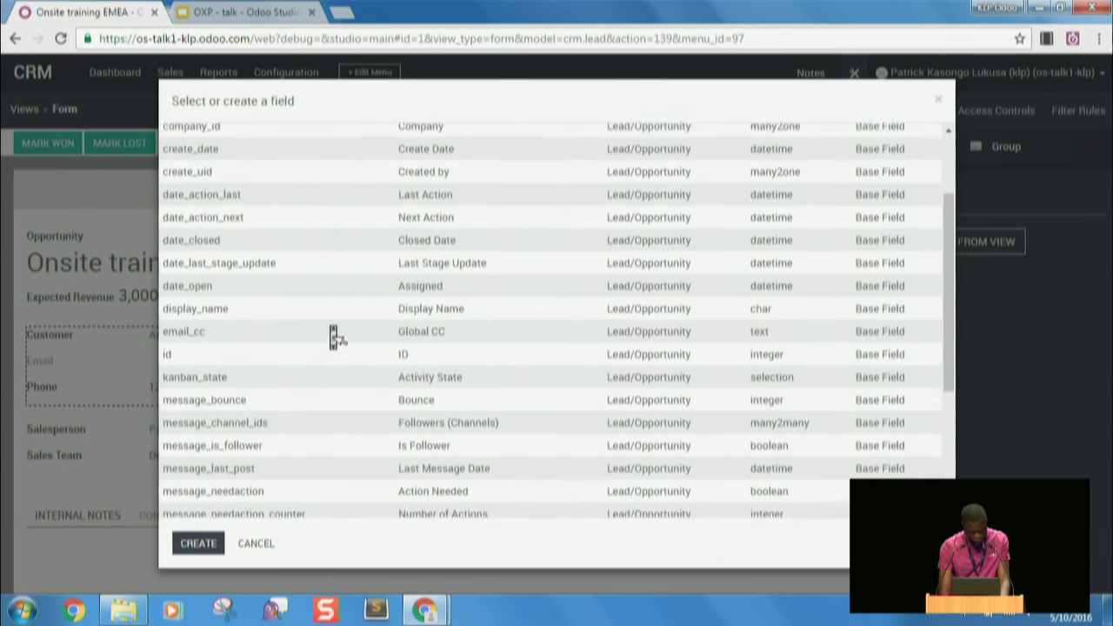
{"action": "scroll", "coordinate": [333, 335], "scroll_direction": "up", "scroll_amount": 4}
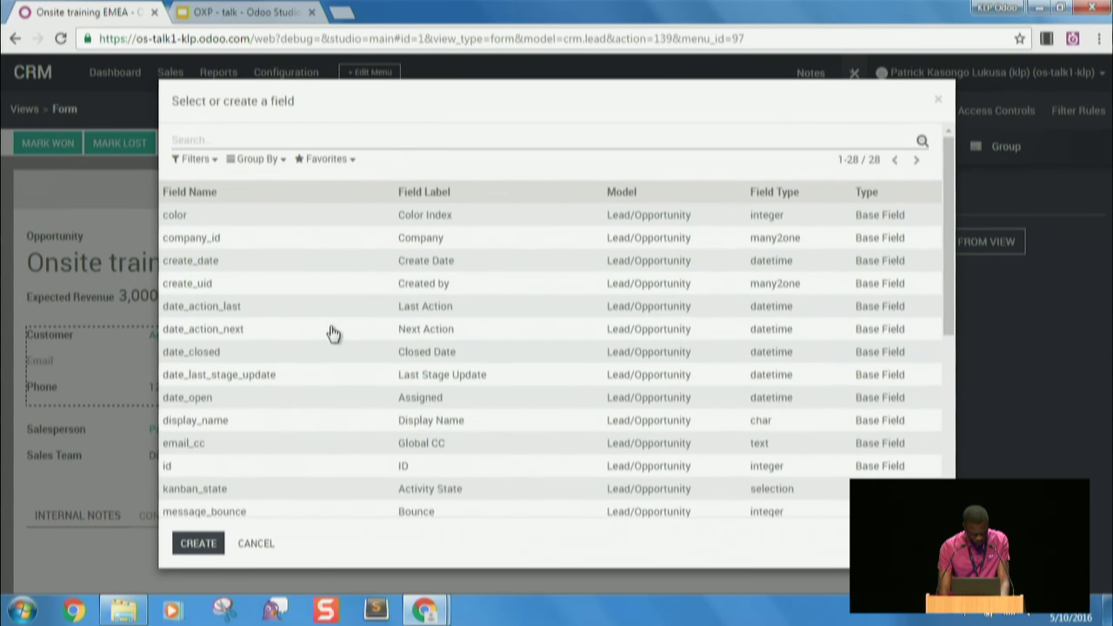
{"action": "scroll", "coordinate": [333, 333], "scroll_direction": "down", "scroll_amount": 5}
{"action": "scroll", "coordinate": [333, 334], "scroll_direction": "down", "scroll_amount": 2}
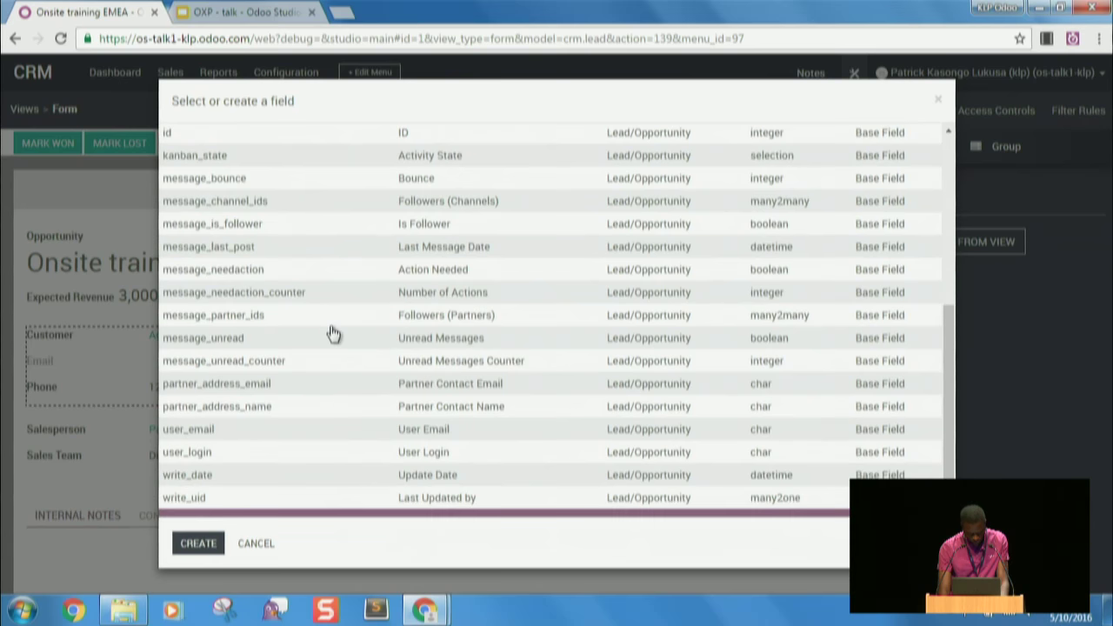
{"action": "left_click", "coordinate": [200, 544]}
{"action": "scroll", "coordinate": [477, 182], "scroll_direction": "down", "scroll_amount": 1}
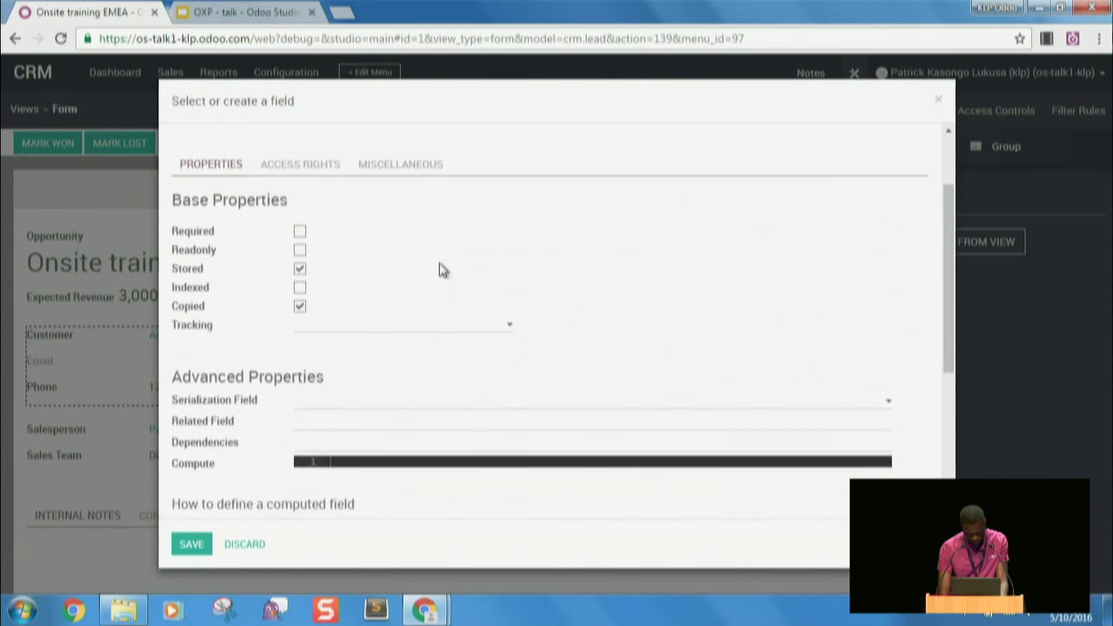
{"action": "scroll", "coordinate": [444, 274], "scroll_direction": "up", "scroll_amount": 1}
- Define it as many2one 'counry' labelled Country, related to res.country, and save it
{"action": "type", "text": "co"}
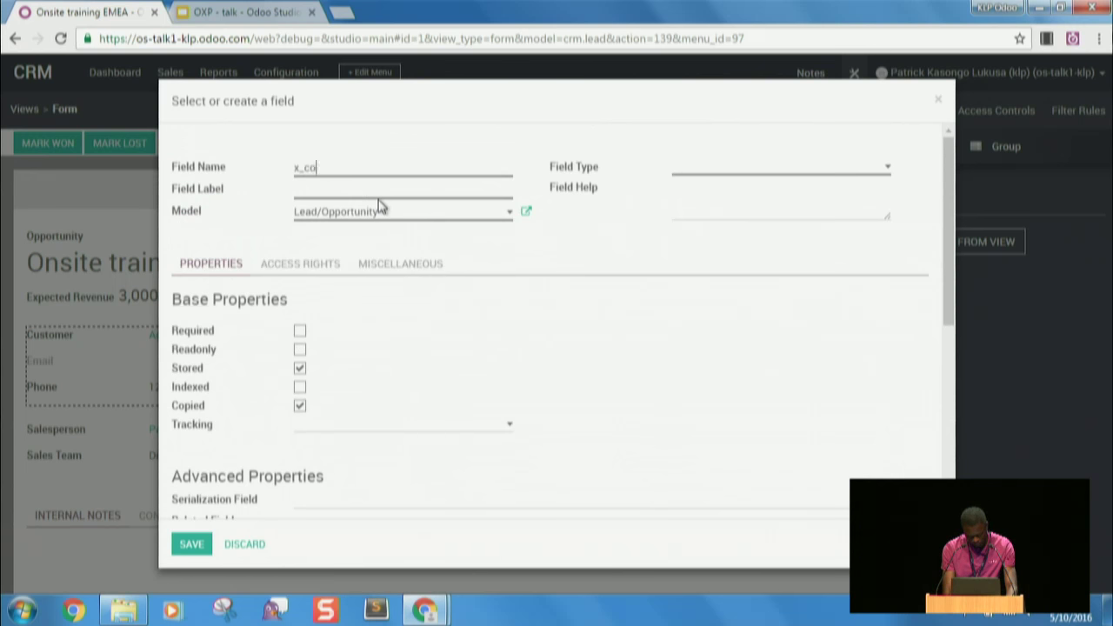
{"action": "type", "text": "unry_id"}
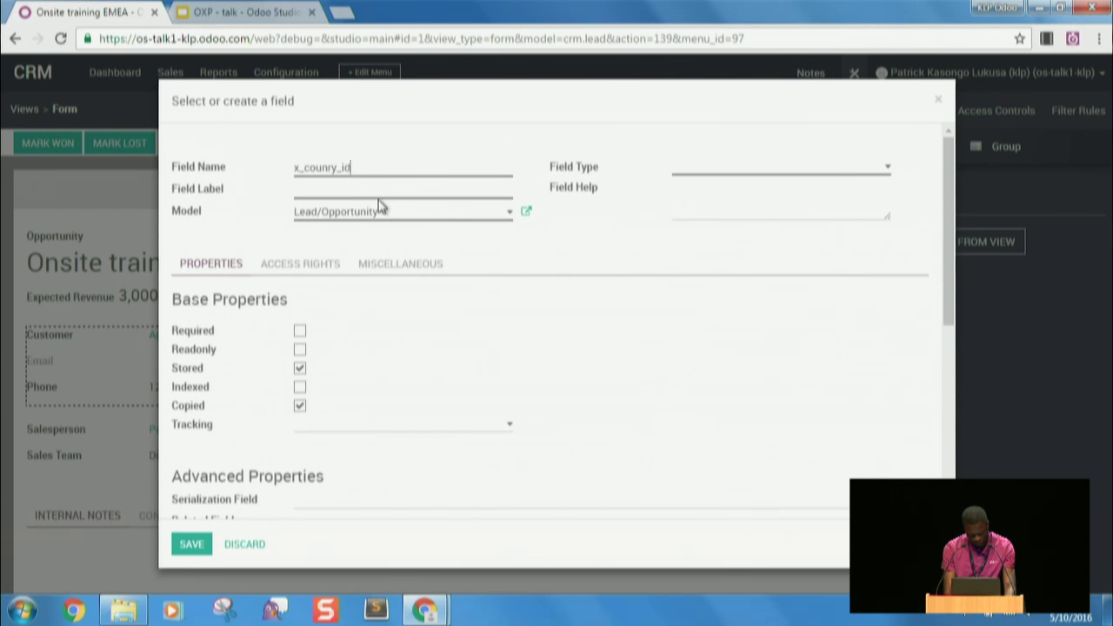
{"action": "type", "text": "Country"}
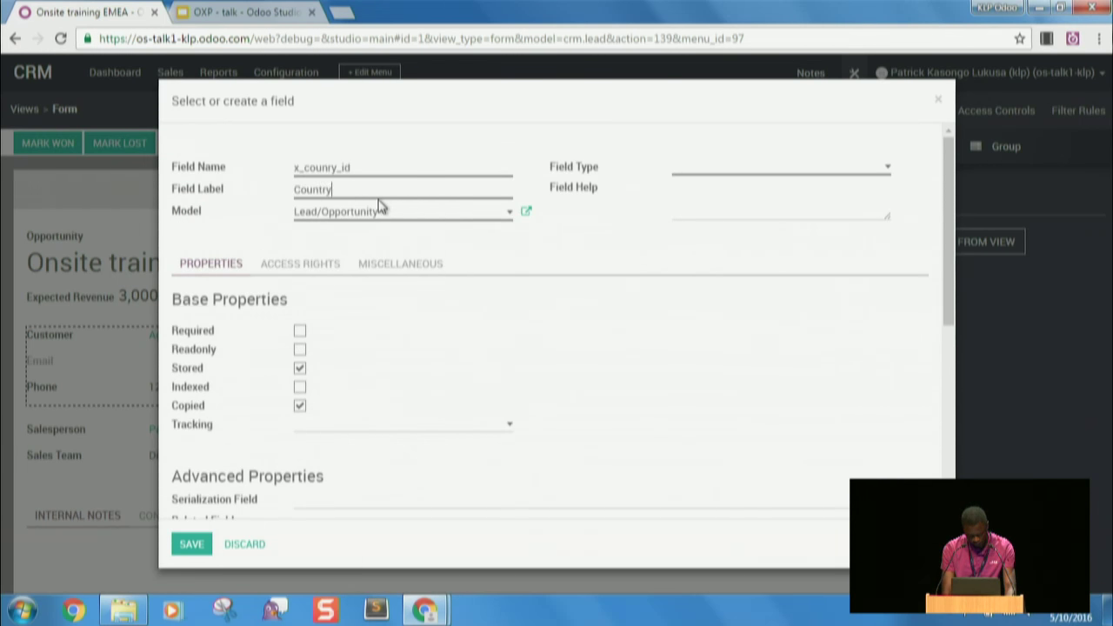
{"action": "key", "text": "Tab"}
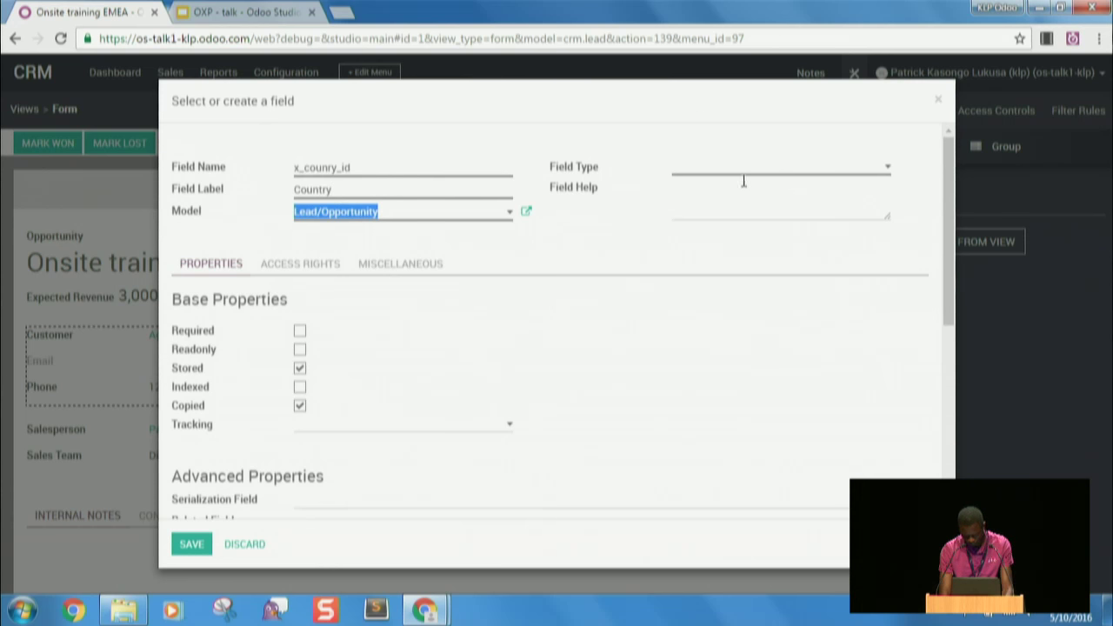
{"action": "left_click", "coordinate": [757, 174]}
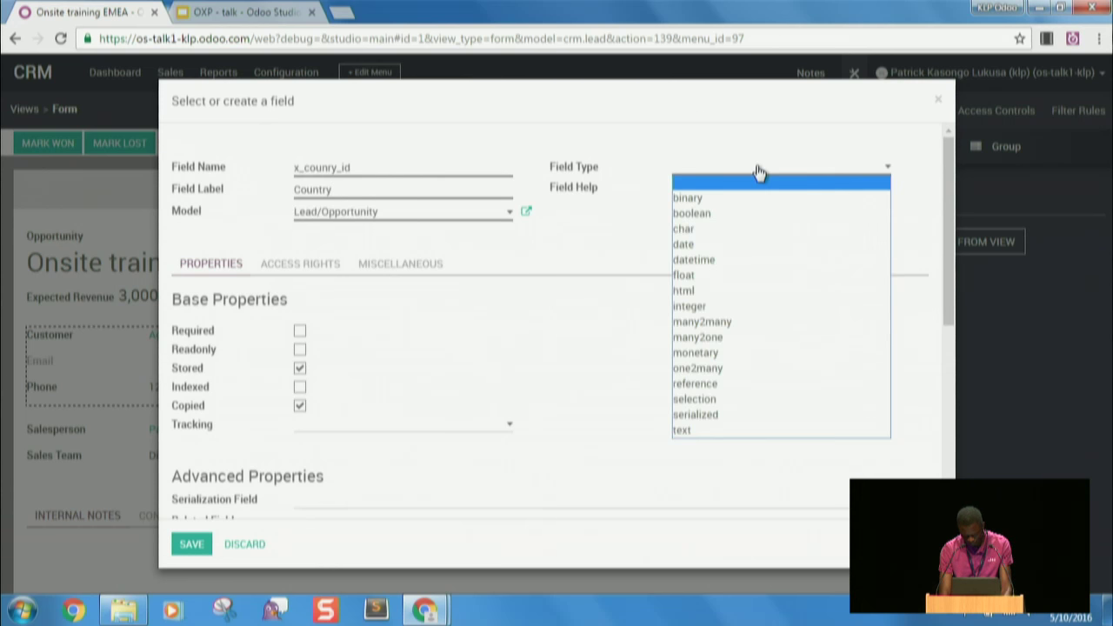
{"action": "left_click", "coordinate": [713, 337]}
{"action": "left_click", "coordinate": [726, 335]}
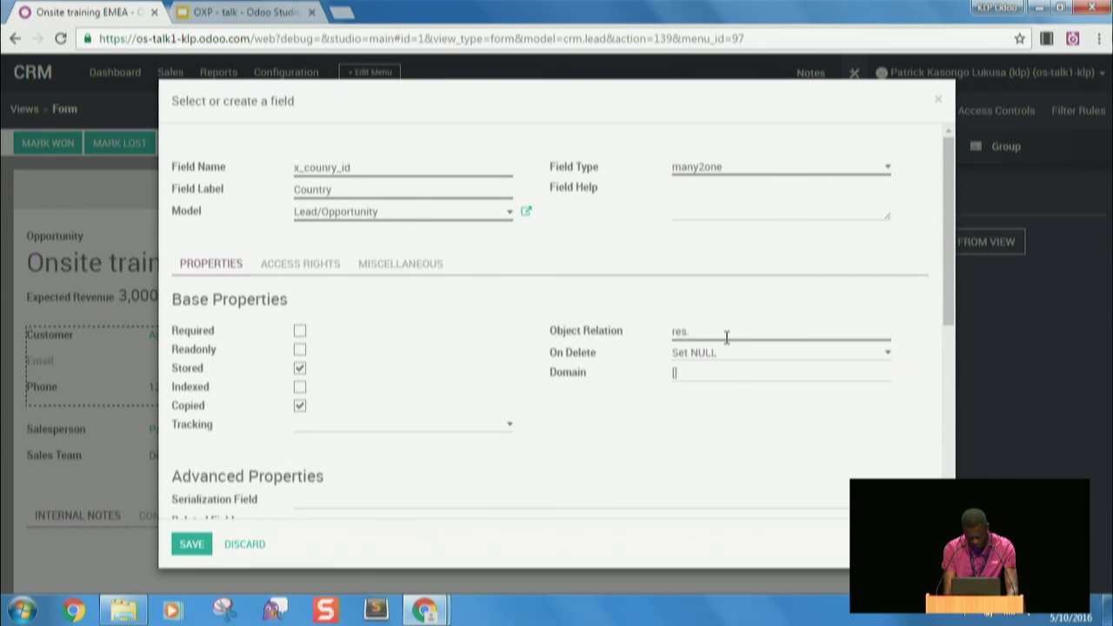
{"action": "type", "text": "res.country"}
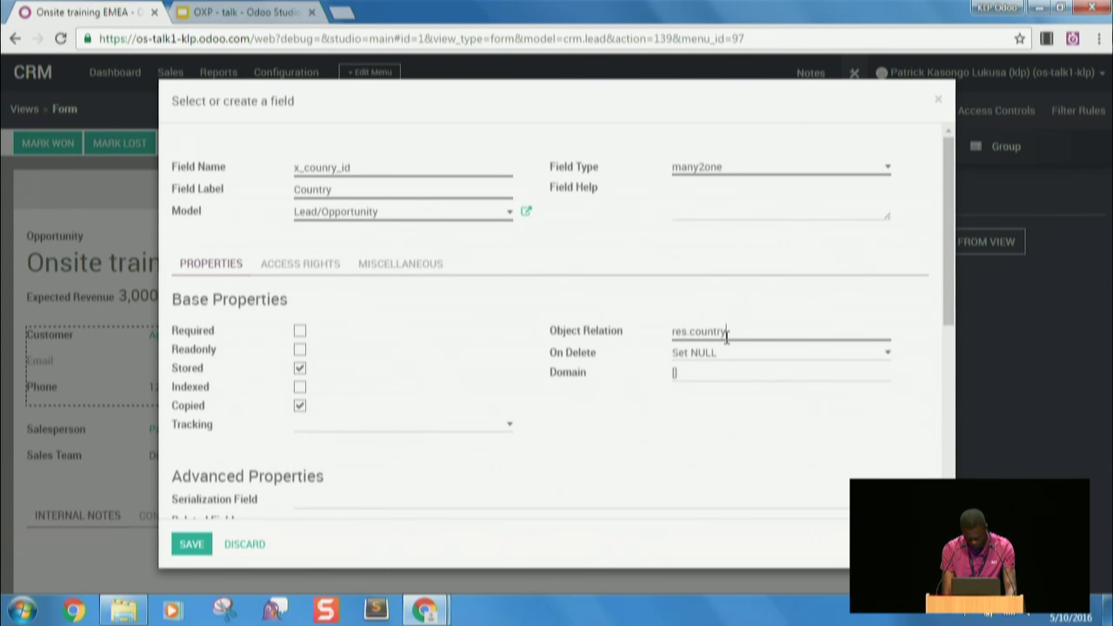
{"action": "left_click", "coordinate": [191, 545]}
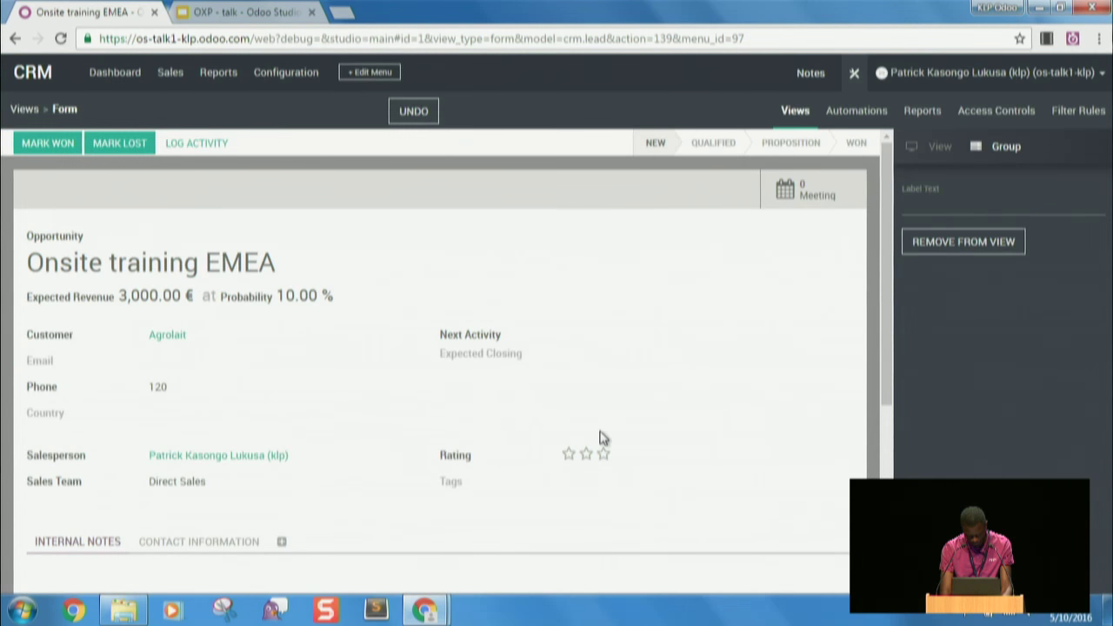
- Back on the record, set the opportunity's Country to Algeria and save it
{"action": "left_click", "coordinate": [853, 82]}
{"action": "left_click", "coordinate": [33, 137]}
{"action": "left_click", "coordinate": [276, 454]}
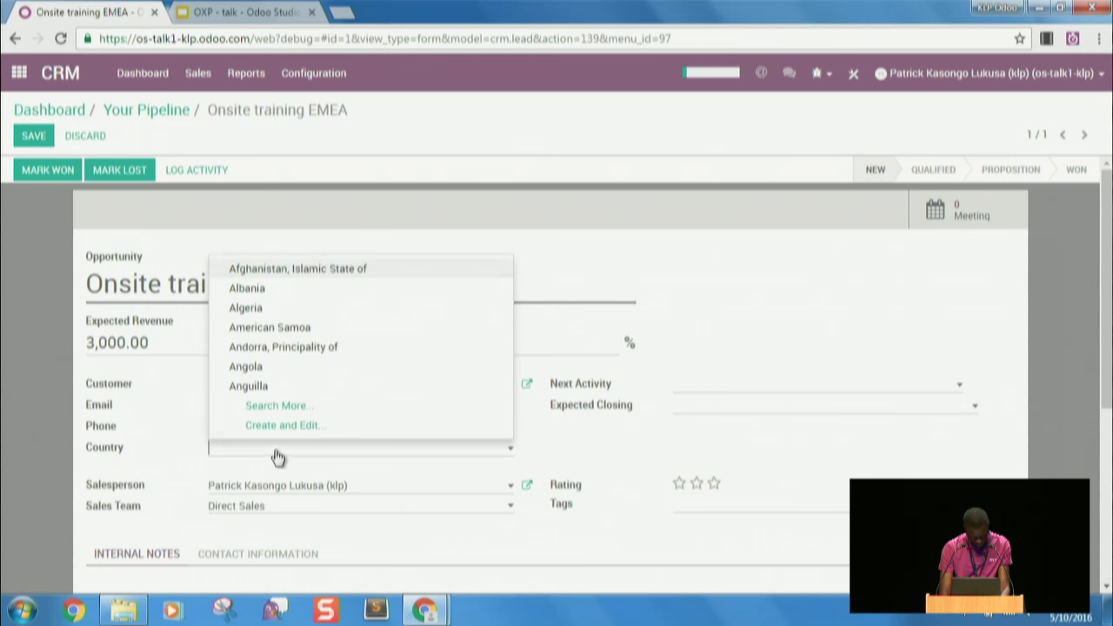
{"action": "left_click", "coordinate": [271, 317]}
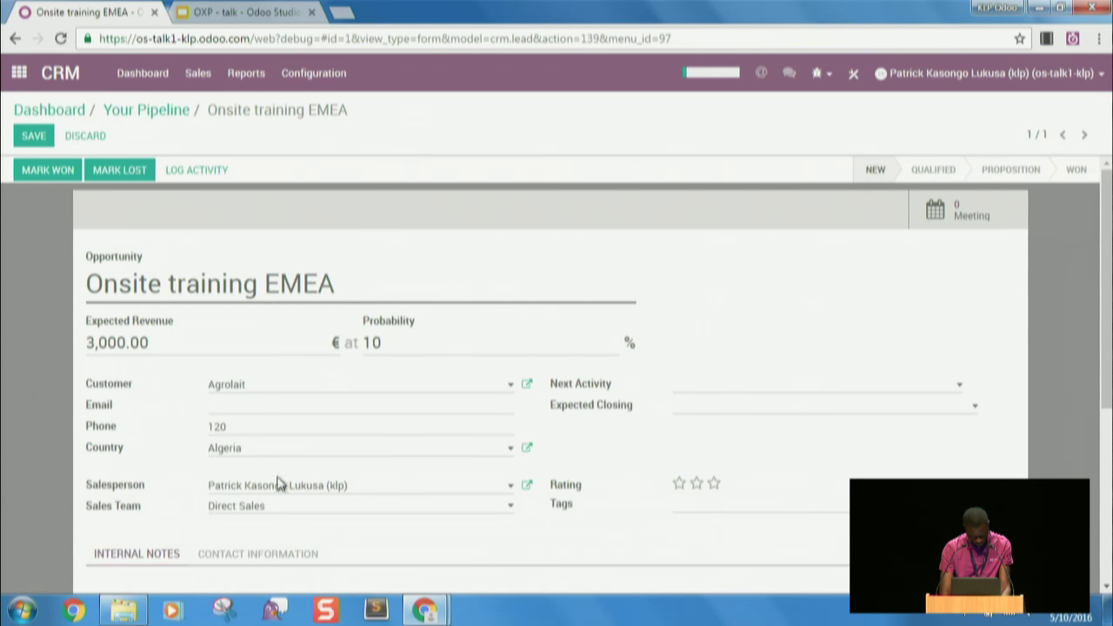
{"action": "left_click", "coordinate": [36, 136]}
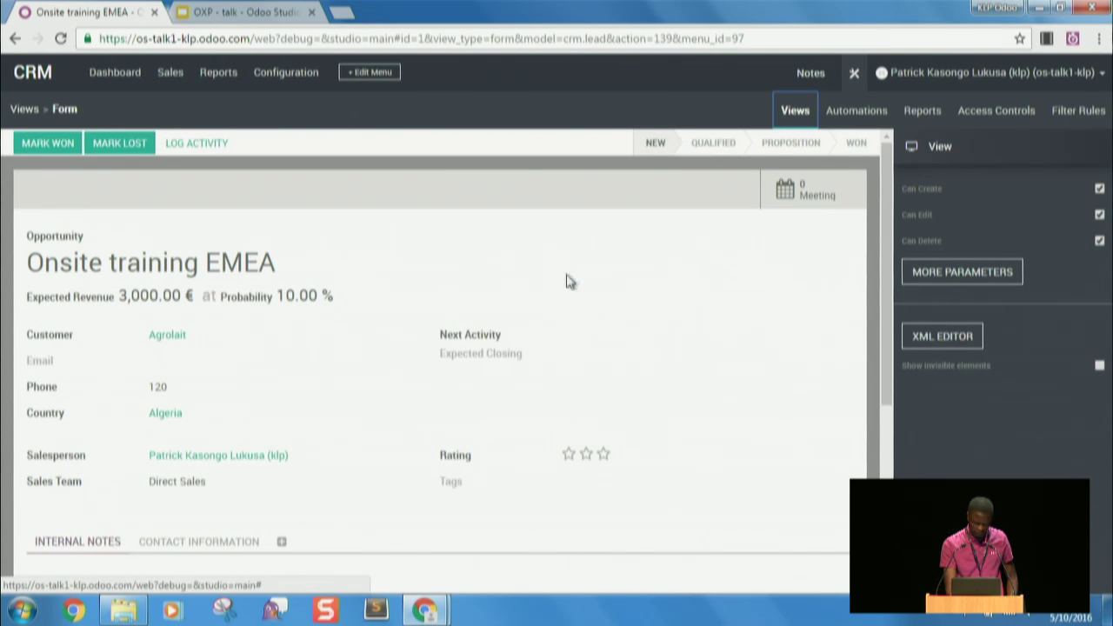
{"action": "left_click", "coordinate": [228, 72]}
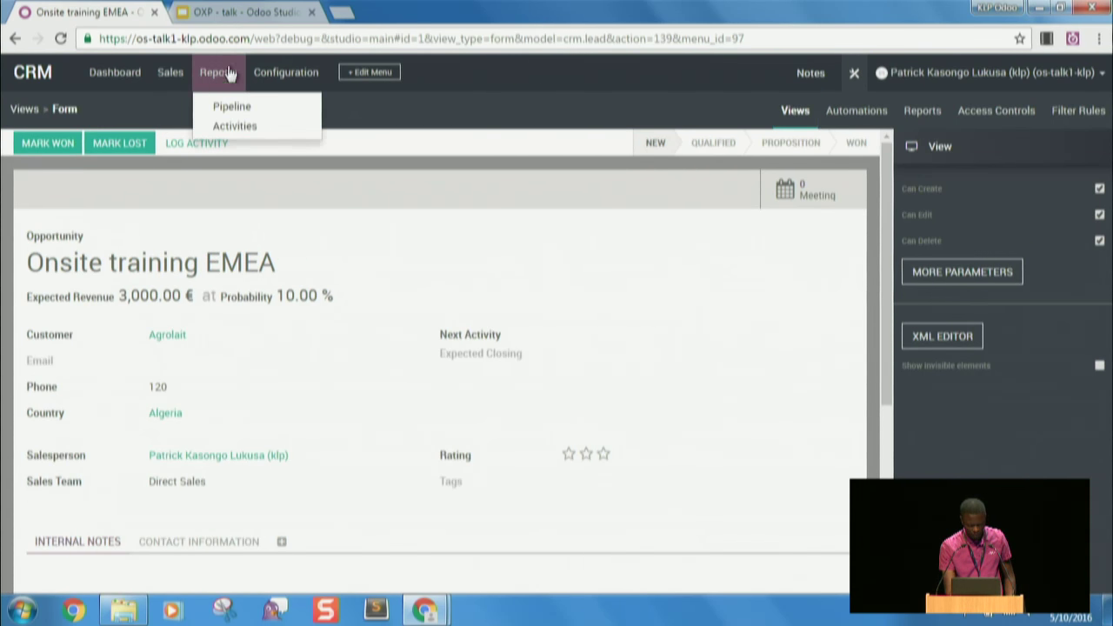
{"action": "left_click", "coordinate": [222, 72]}
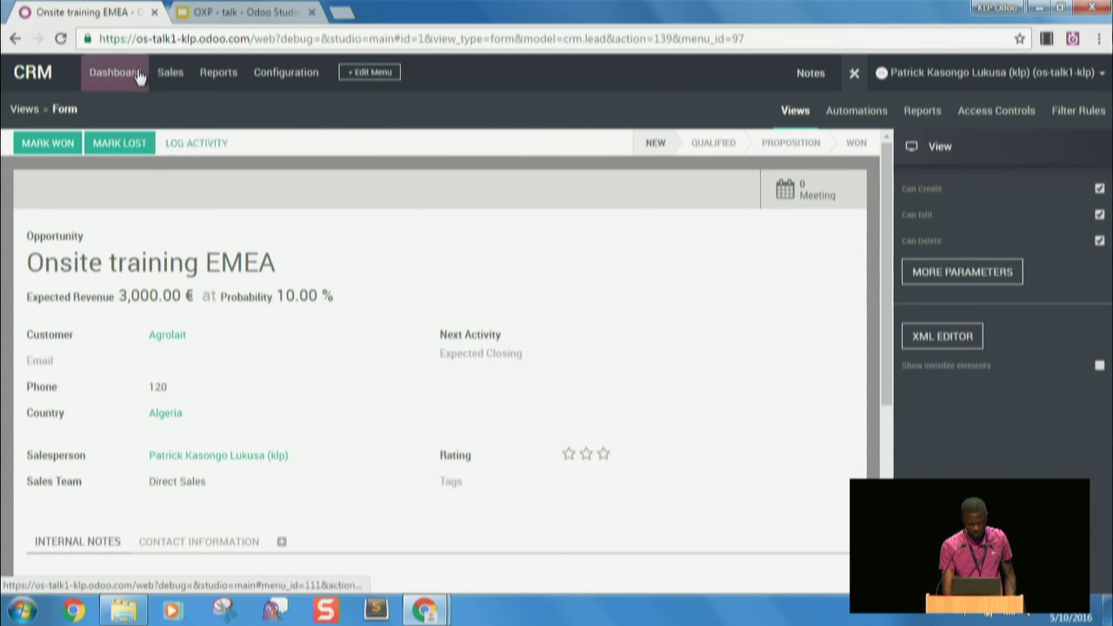
{"action": "left_click", "coordinate": [166, 75]}
{"action": "left_click", "coordinate": [203, 74]}
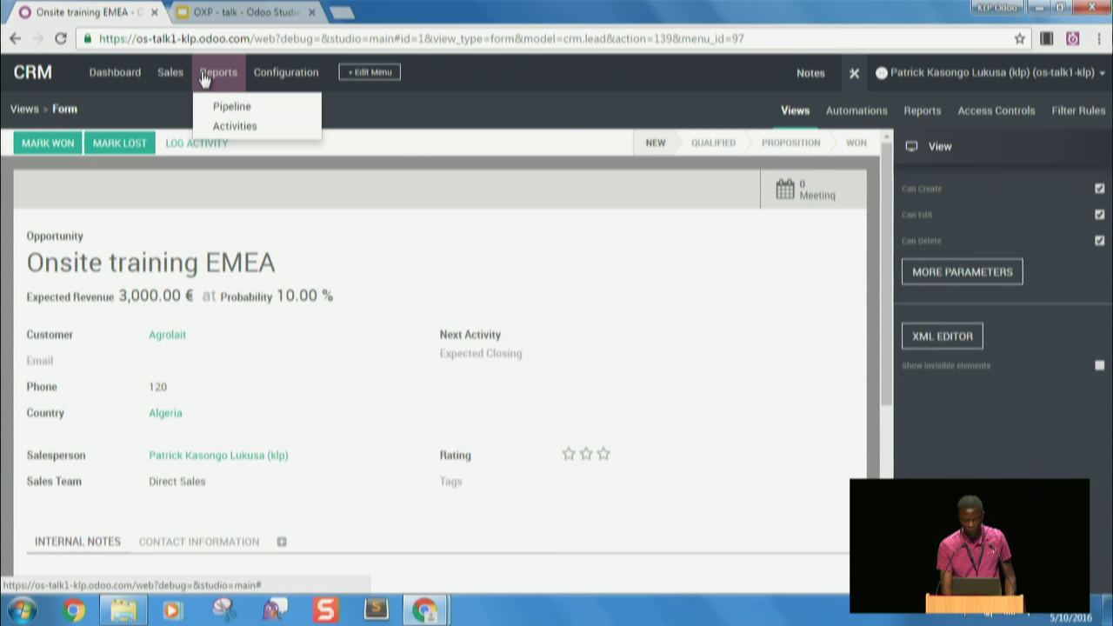
{"action": "mouse_move", "coordinate": [272, 77]}
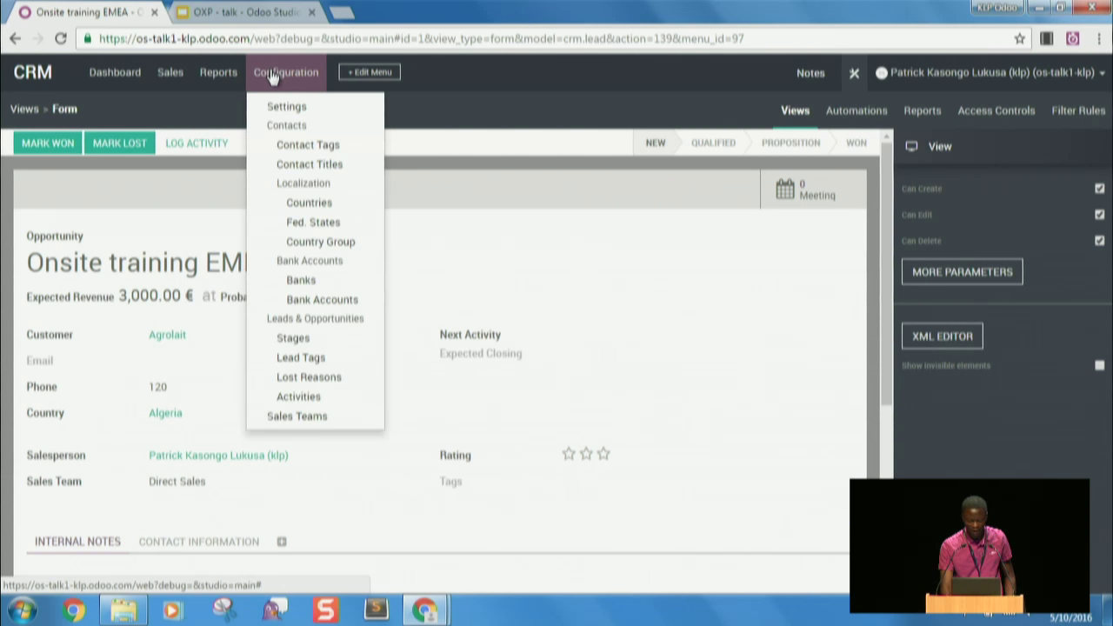
{"action": "left_click", "coordinate": [355, 75]}
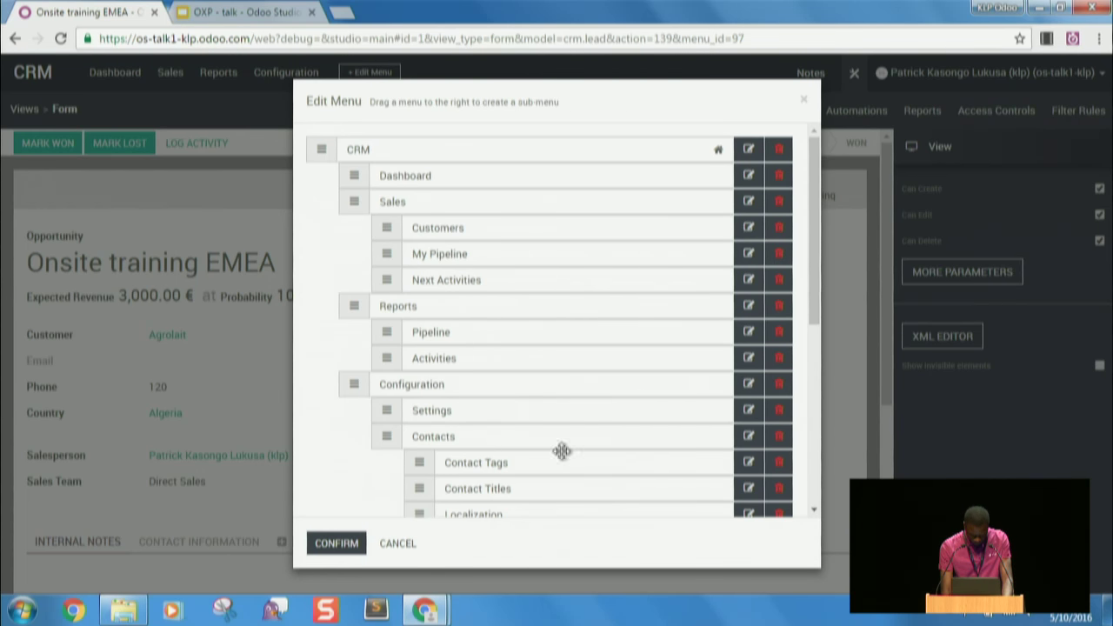
{"action": "left_click", "coordinate": [387, 544]}
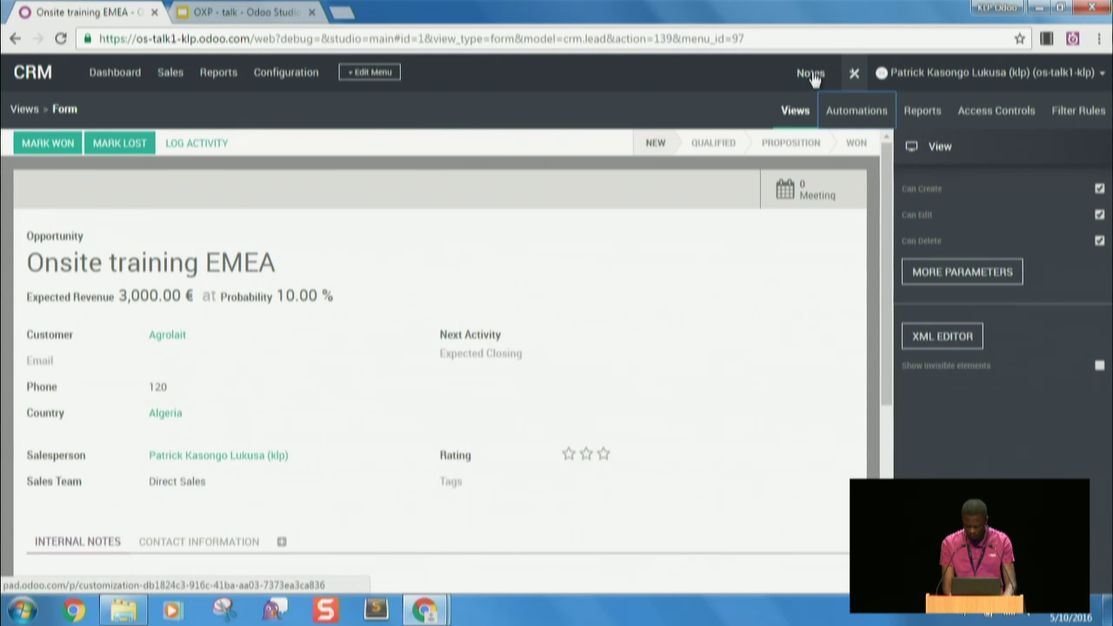
{"action": "left_click", "coordinate": [812, 76]}
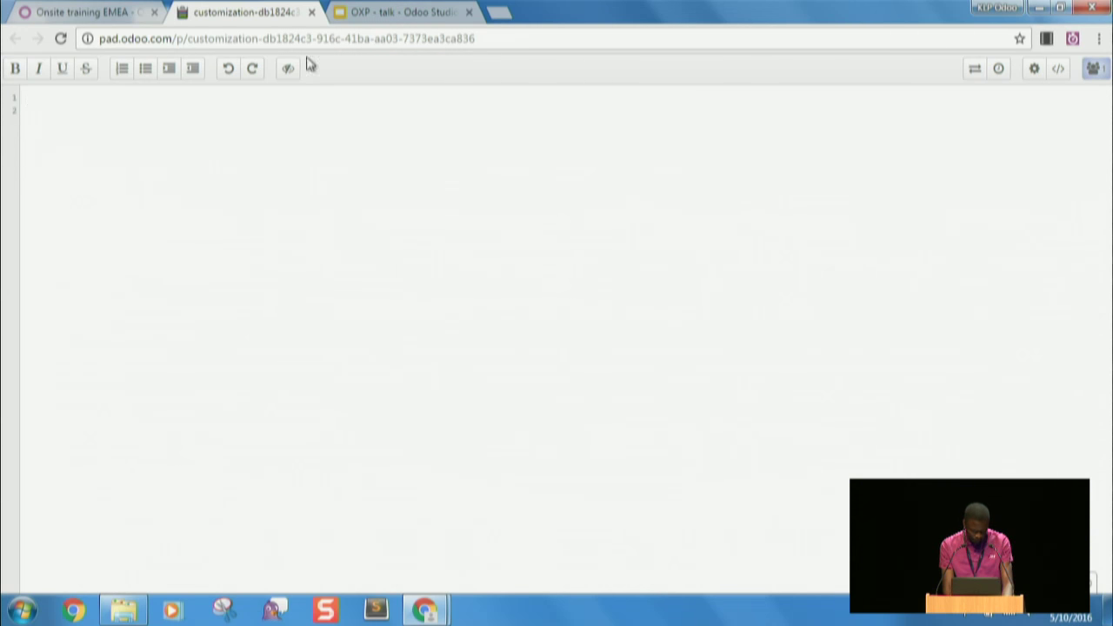
{"action": "left_click", "coordinate": [311, 12]}
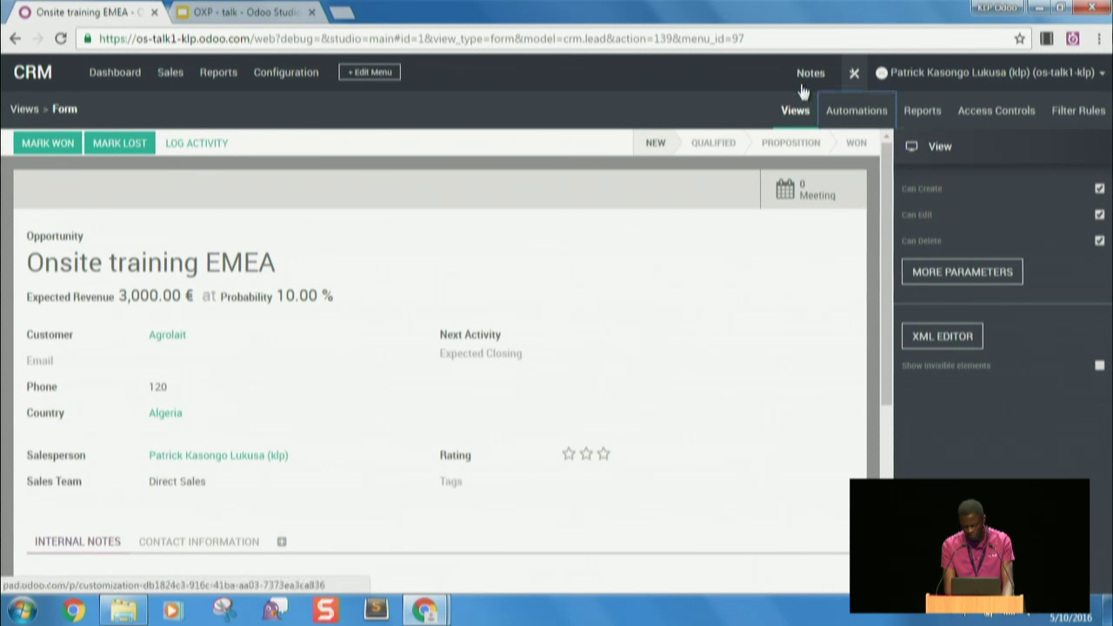
- Go from the form editor to the views overview and show the Lead/Opportunity automations
{"action": "left_click", "coordinate": [798, 110]}
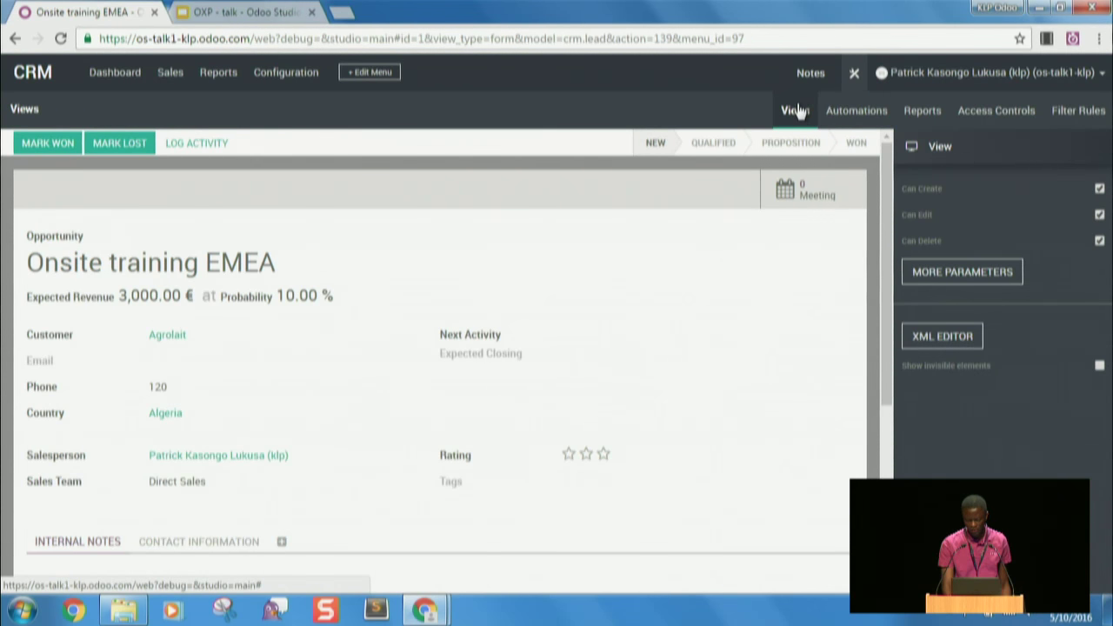
{"action": "left_click", "coordinate": [796, 110]}
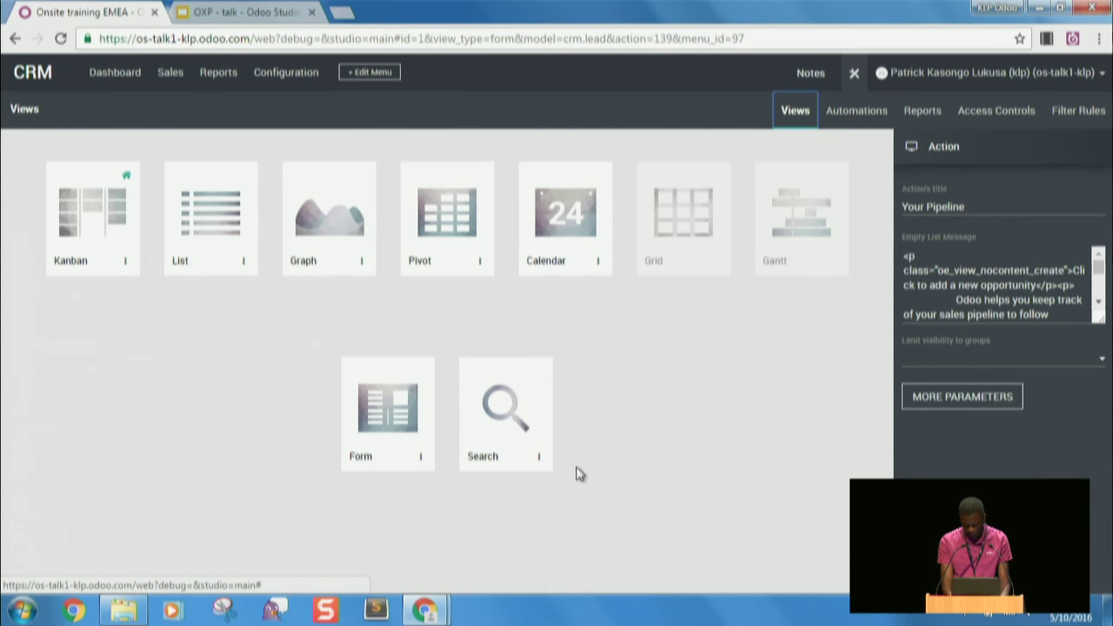
{"action": "left_click", "coordinate": [873, 116]}
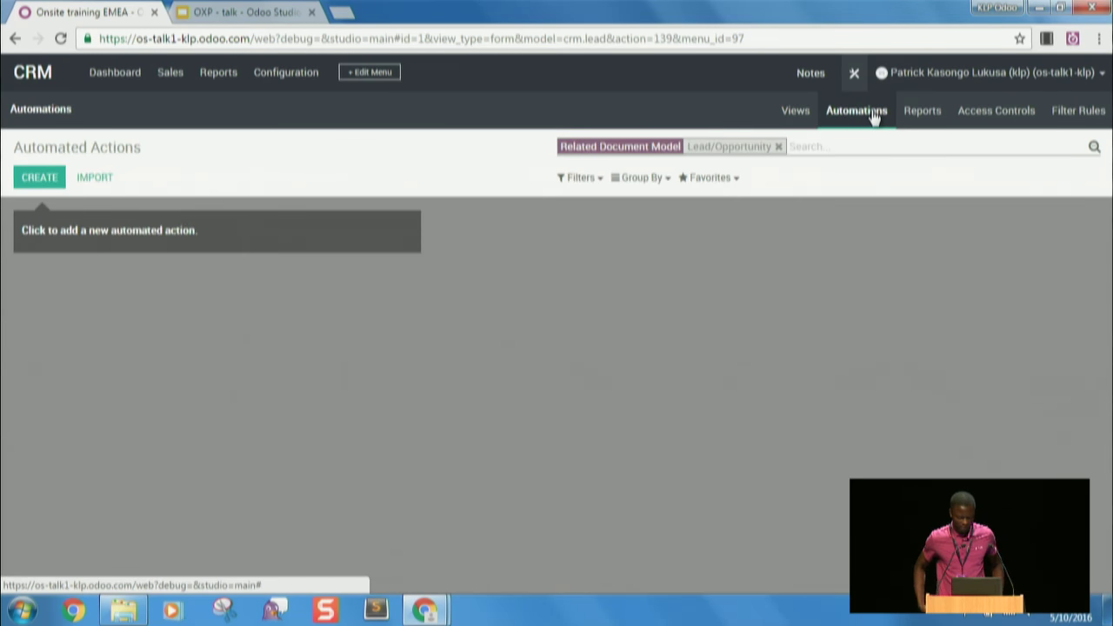
- Create a new automated action with rule name 'Assign manager'
{"action": "left_click", "coordinate": [874, 117]}
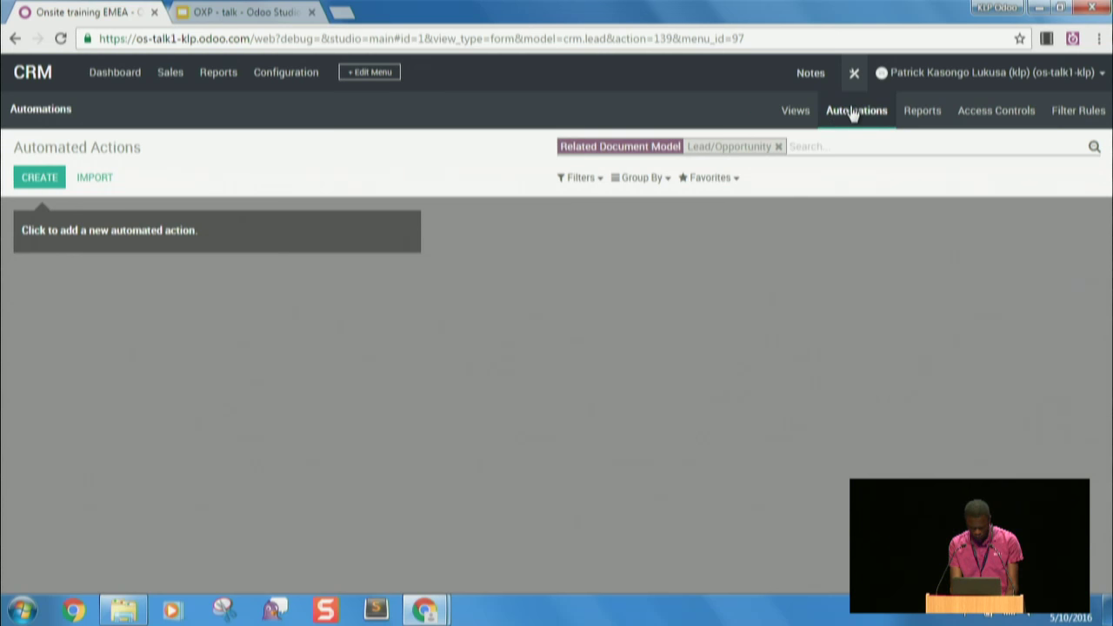
{"action": "left_click", "coordinate": [40, 177]}
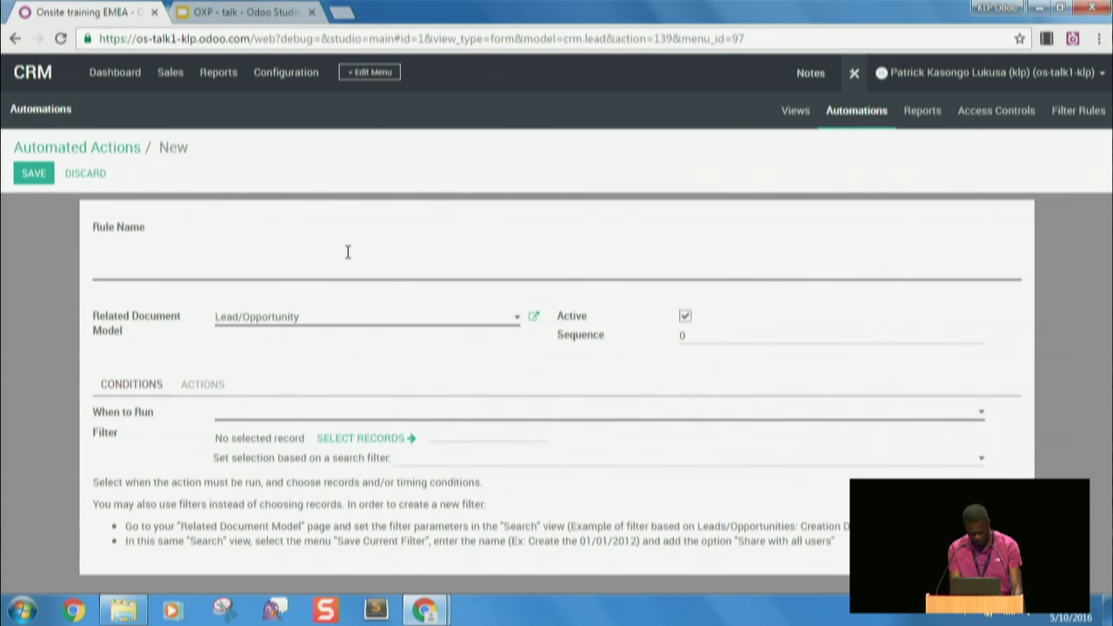
{"action": "type", "text": "Assign"}
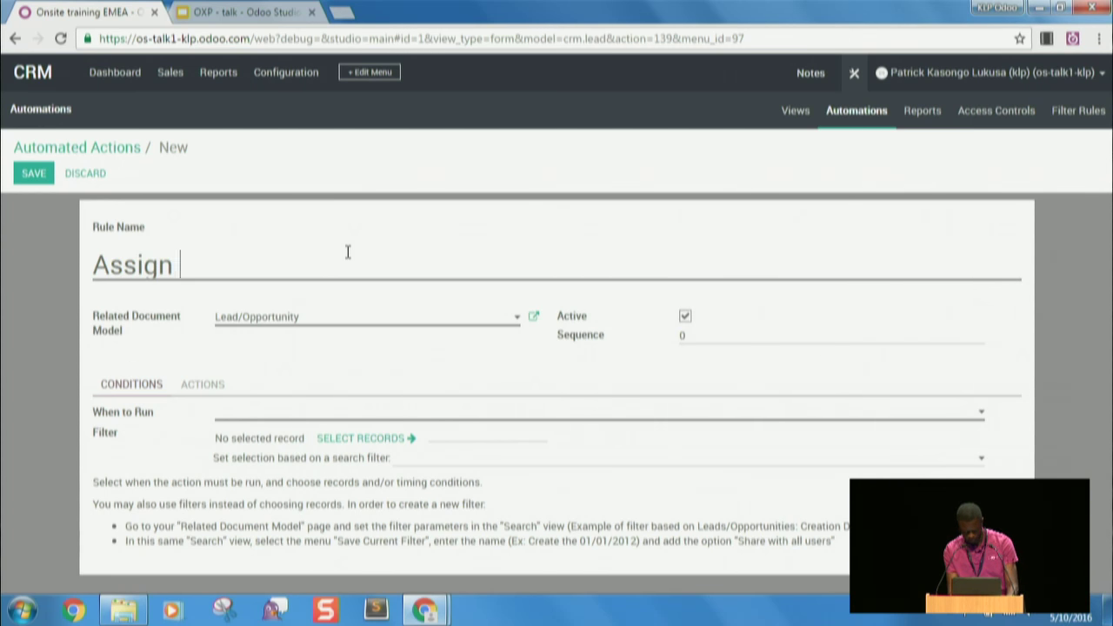
{"action": "type", "text": " manager"}
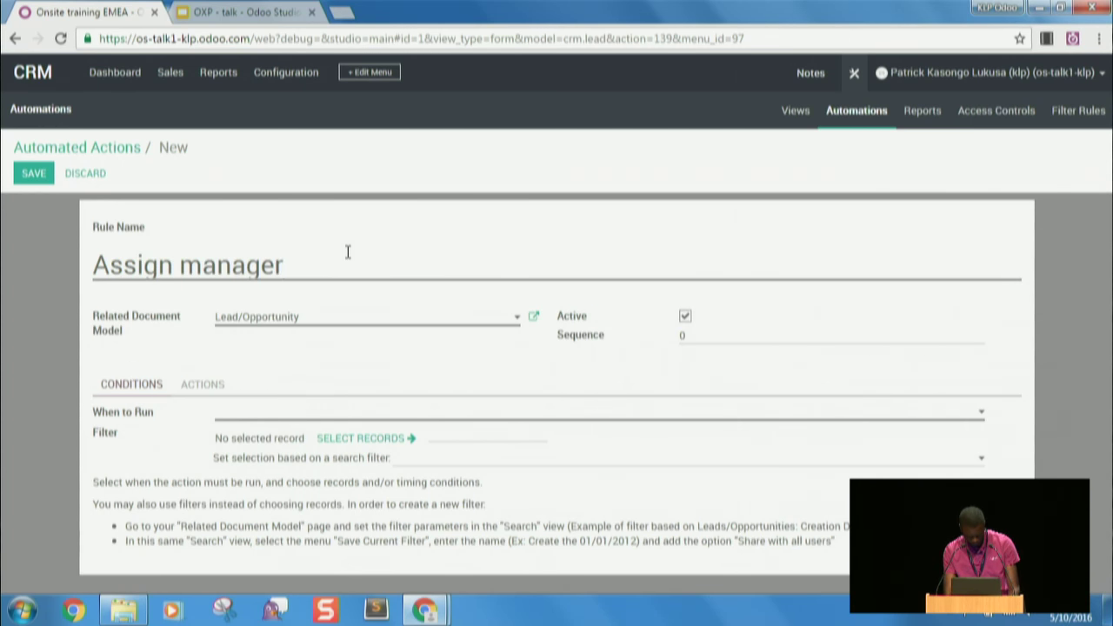
{"action": "left_click", "coordinate": [203, 386]}
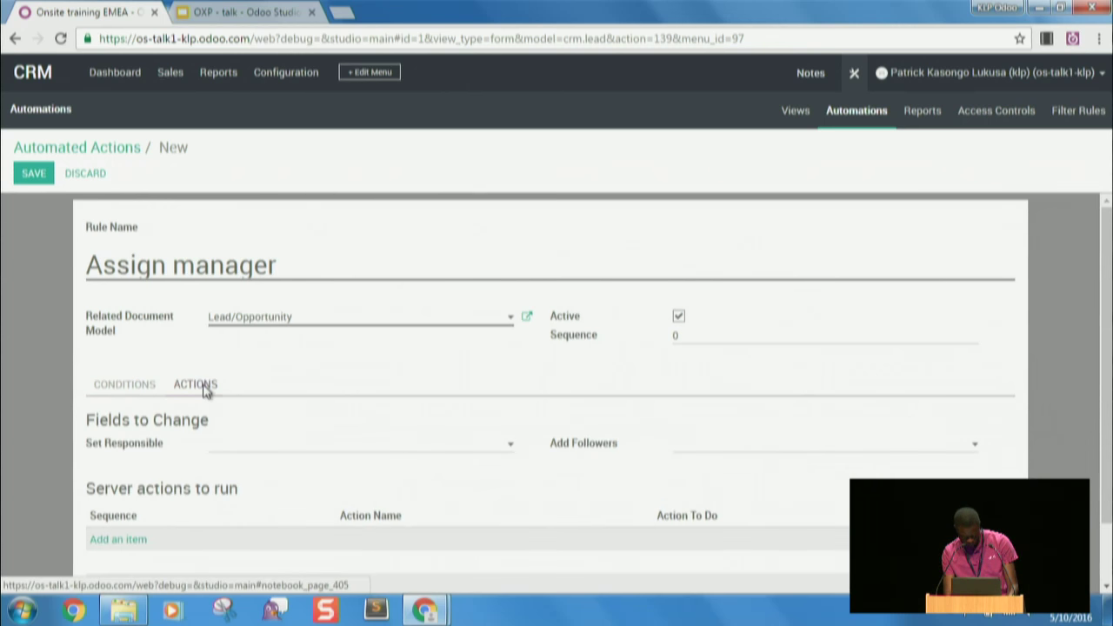
{"action": "left_click", "coordinate": [144, 385]}
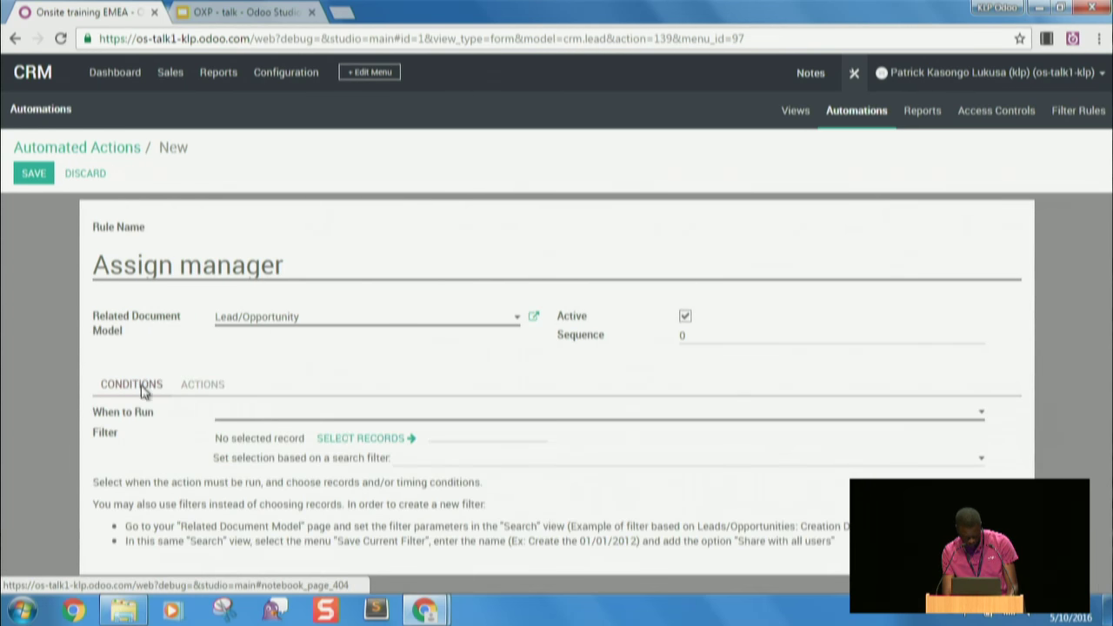
- Make it run On Creation & Update, filtered to '> 1000€ worth' opportunities
{"action": "left_click", "coordinate": [341, 420]}
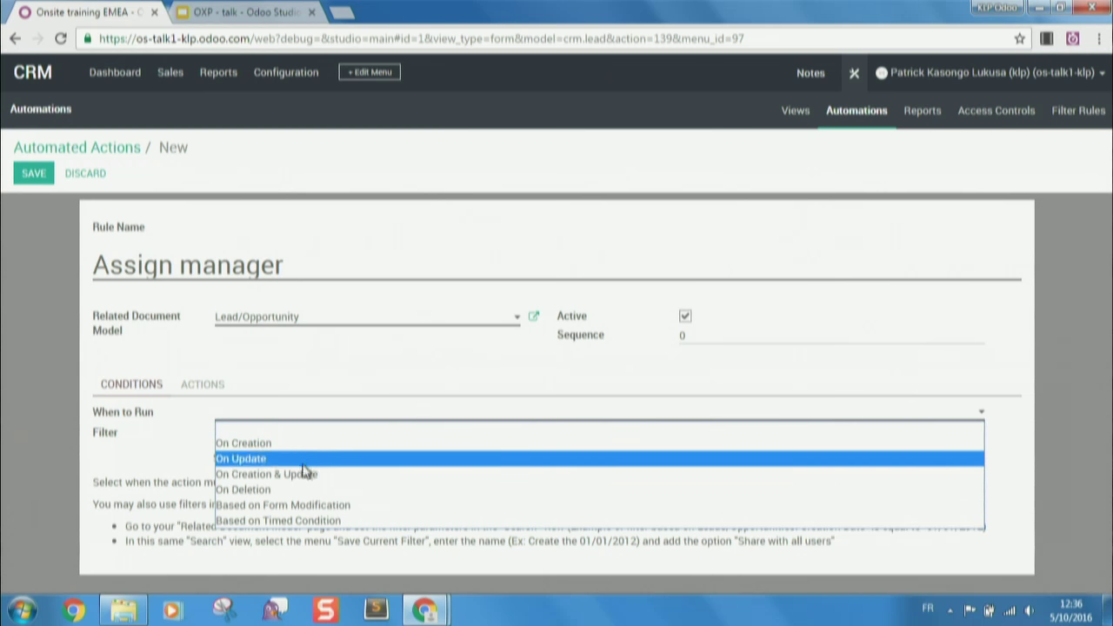
{"action": "left_click", "coordinate": [308, 474]}
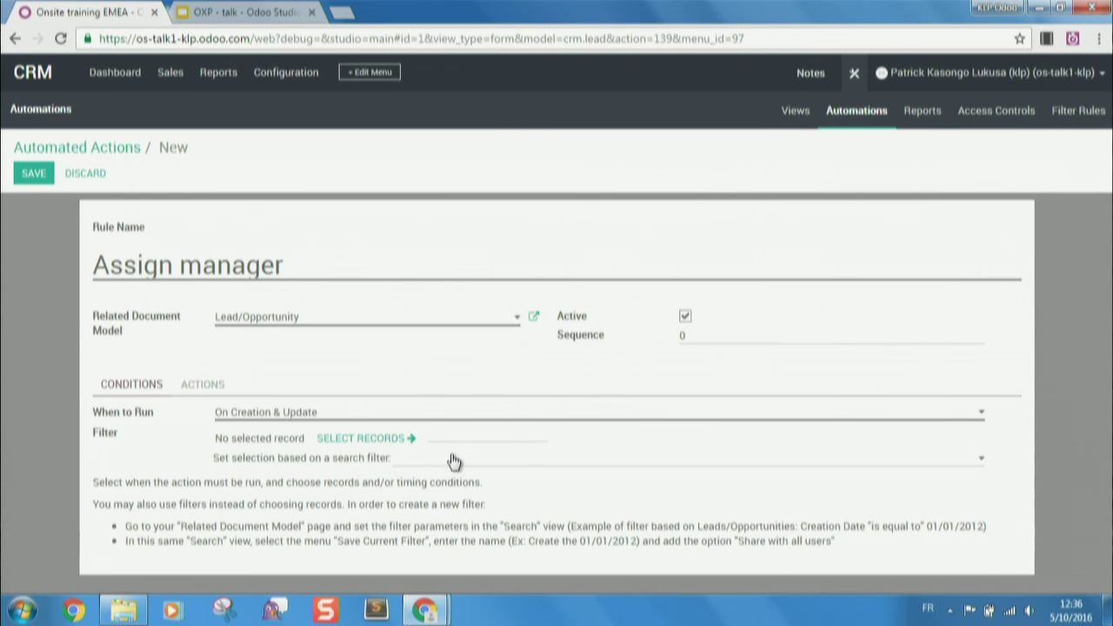
{"action": "left_click", "coordinate": [458, 465]}
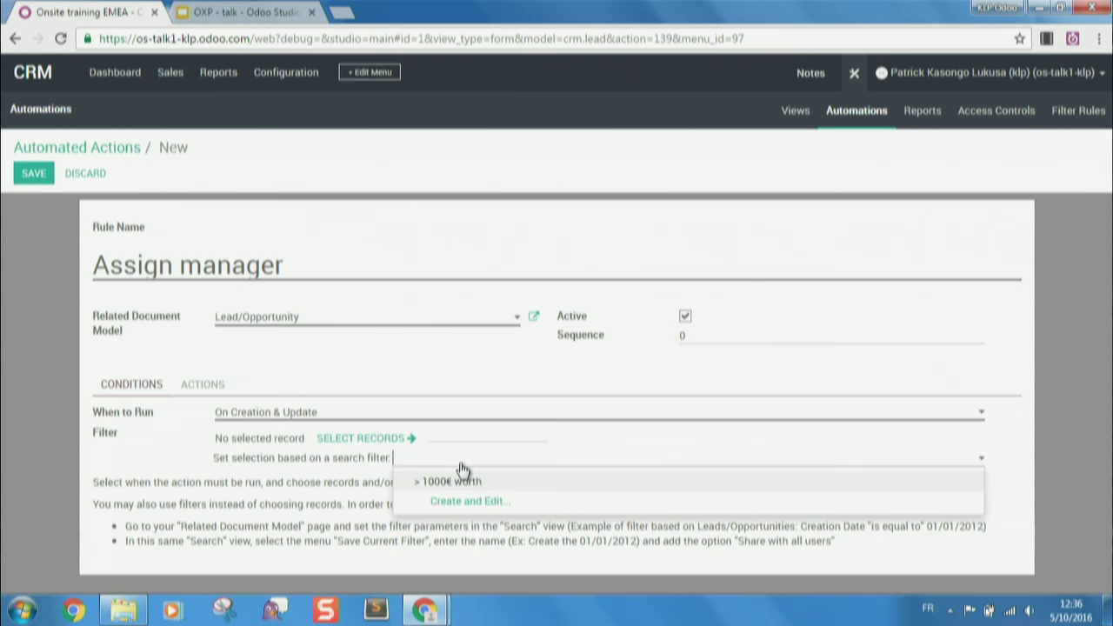
{"action": "left_click", "coordinate": [465, 484]}
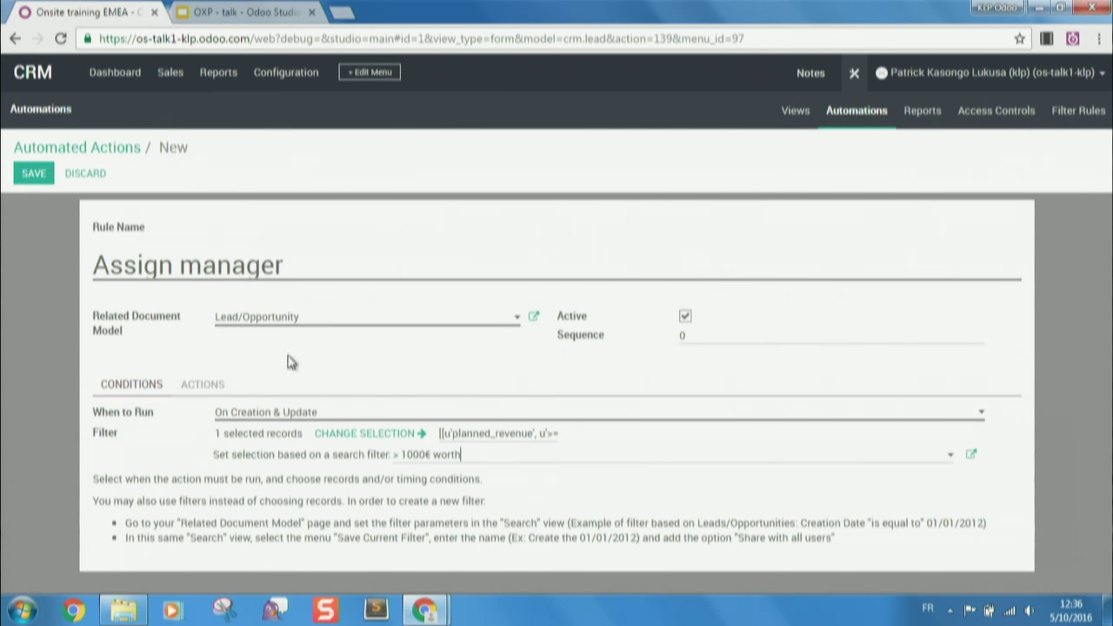
{"action": "left_click", "coordinate": [209, 384]}
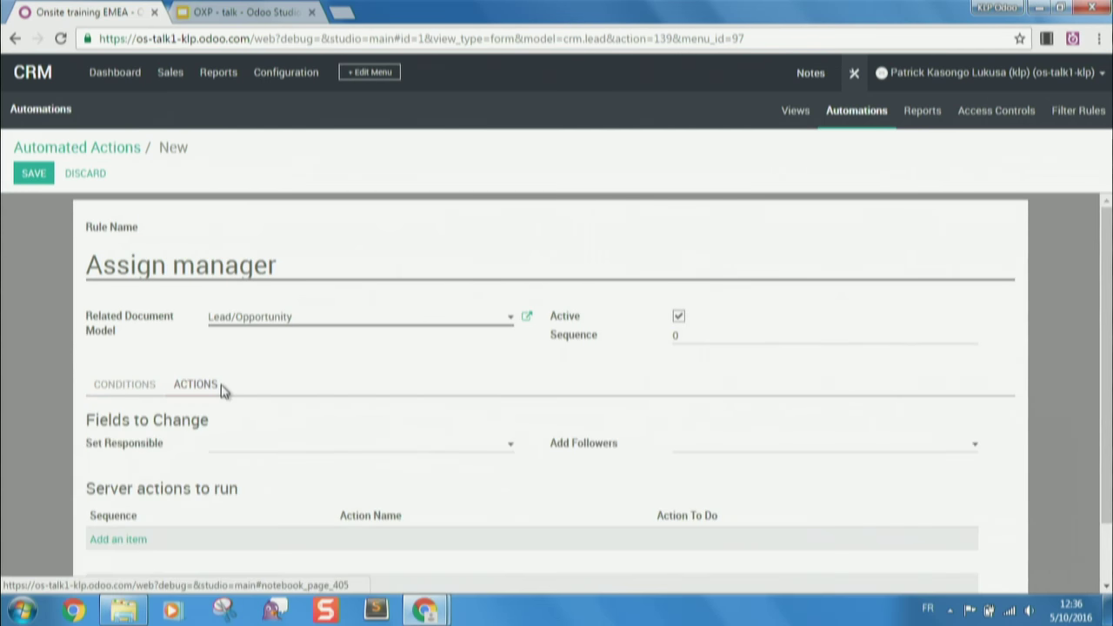
- Set the rule's responsible to the listed user, save Assign manager, and exit Studio
{"action": "left_click", "coordinate": [306, 447]}
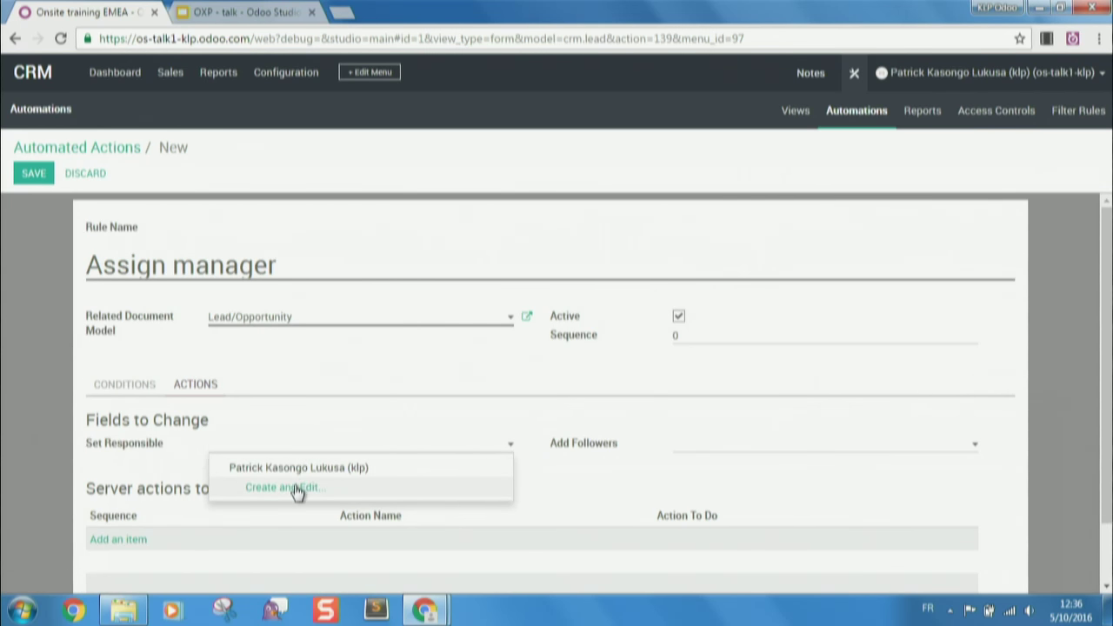
{"action": "left_click", "coordinate": [310, 467]}
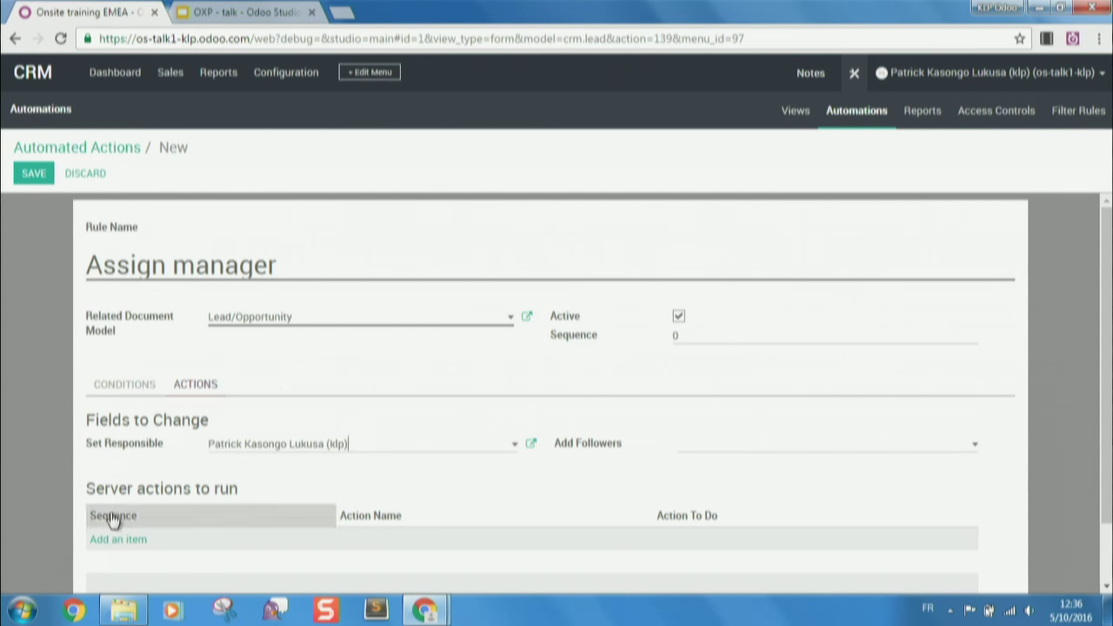
{"action": "left_click", "coordinate": [34, 174]}
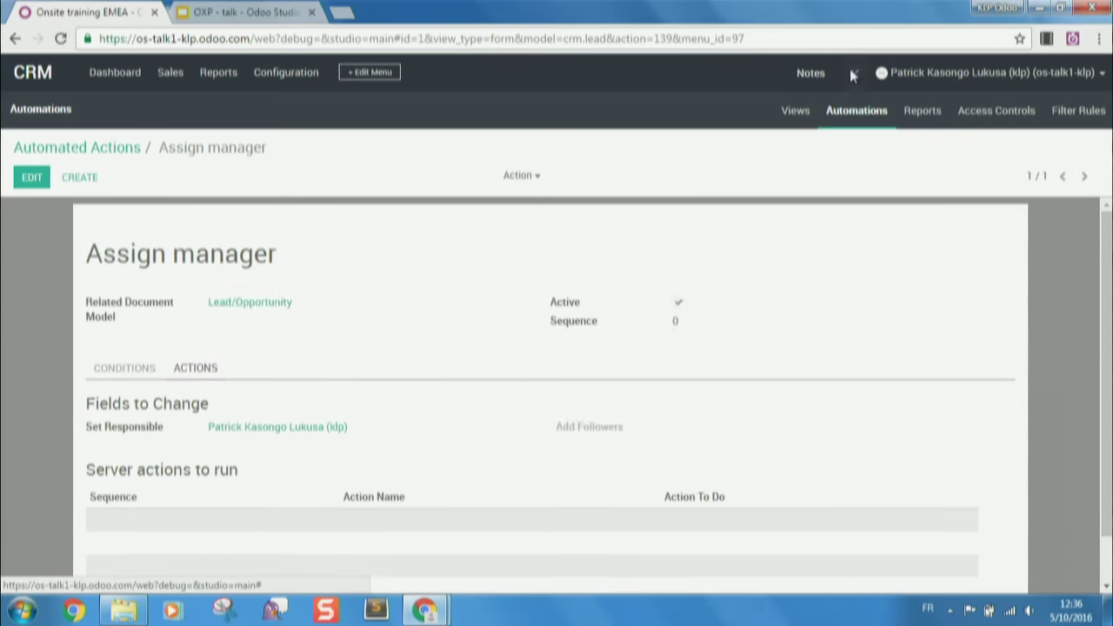
{"action": "left_click", "coordinate": [852, 73]}
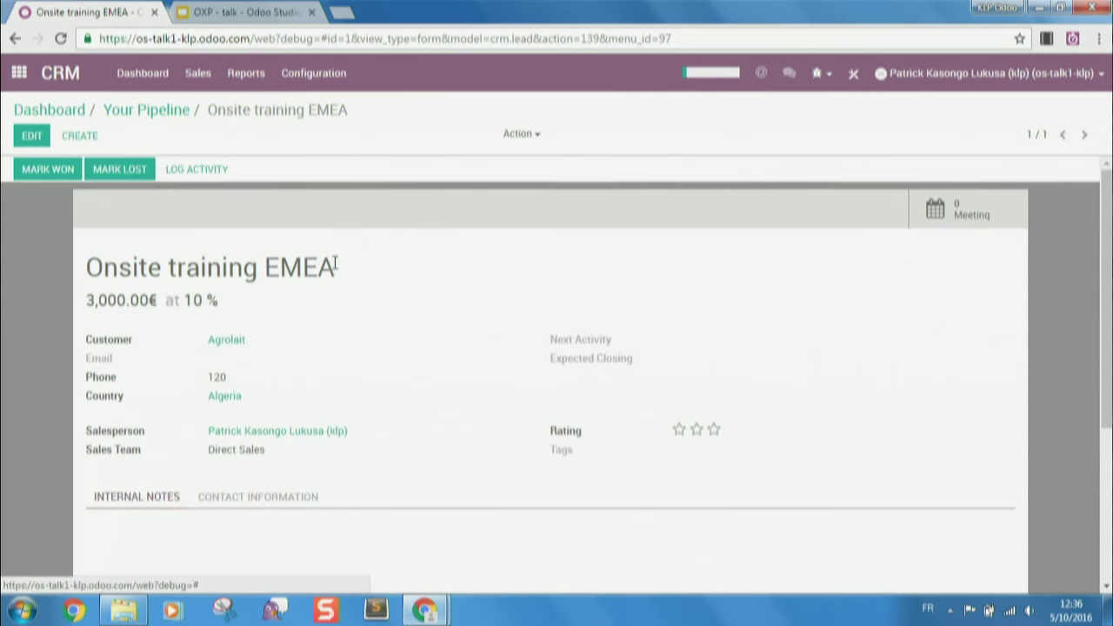
- Create and save a new opportunity named 'Test studio'
{"action": "left_click", "coordinate": [73, 137]}
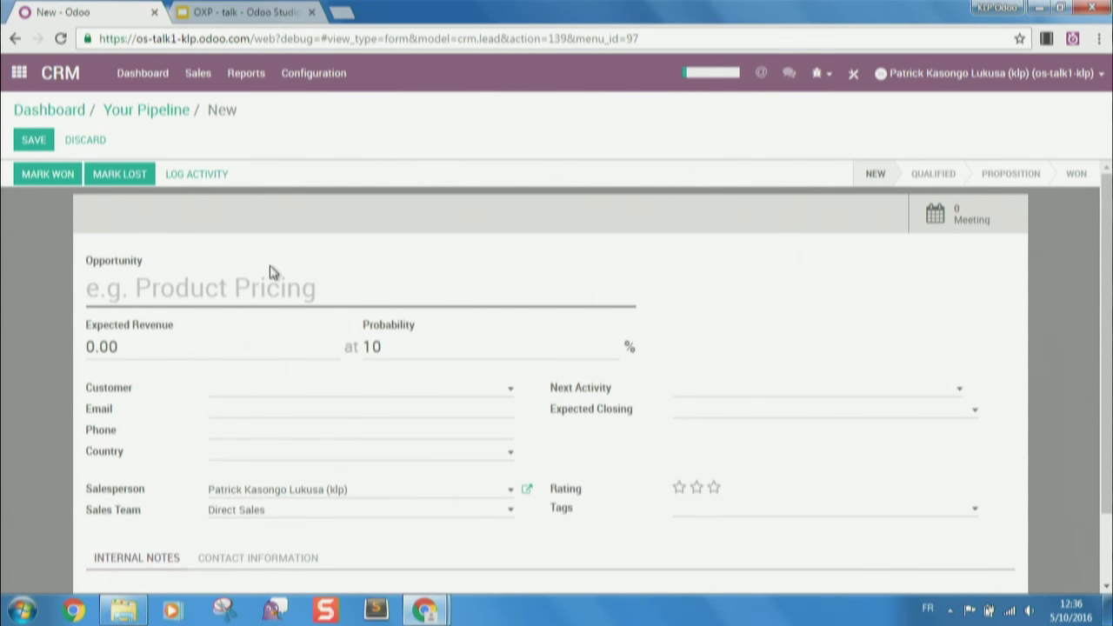
{"action": "type", "text": "Test studio"}
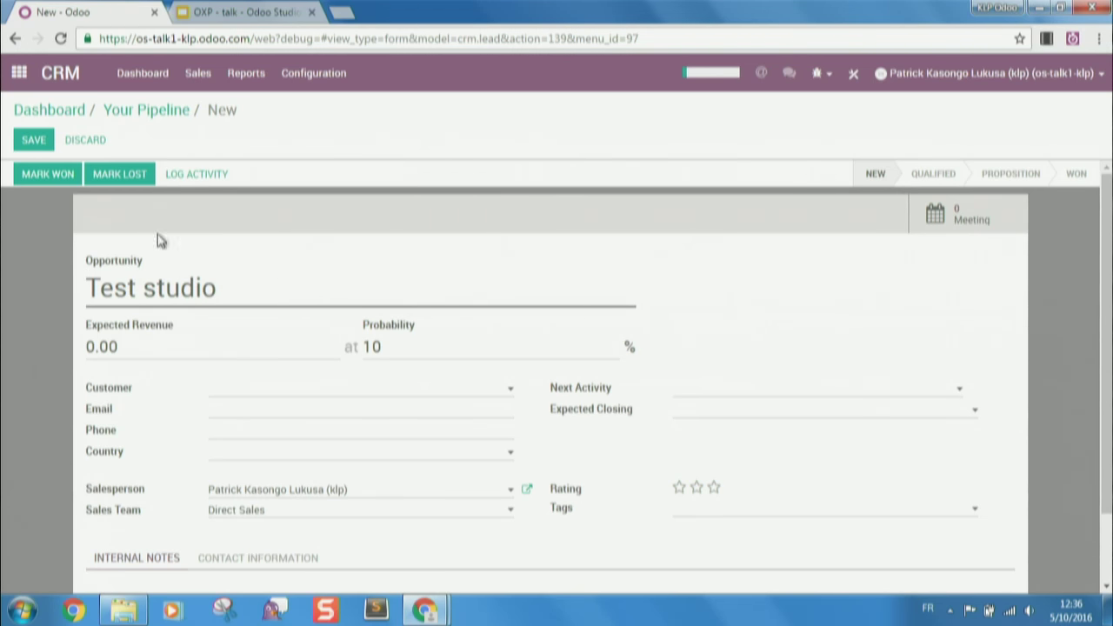
{"action": "left_click", "coordinate": [30, 140]}
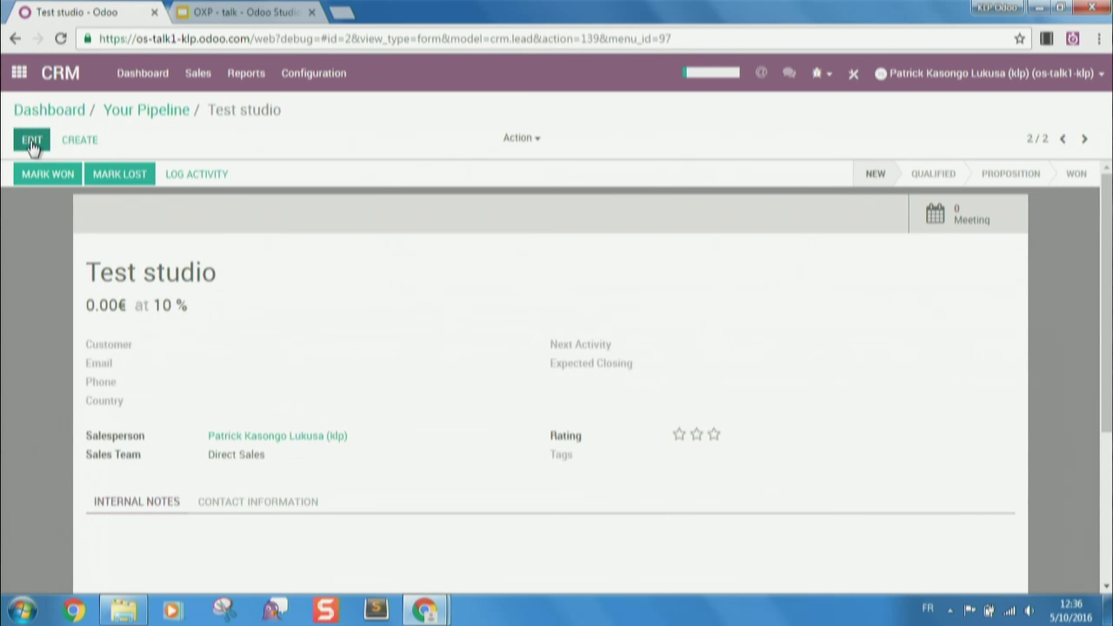
- Replace its salesperson with a new user 'Second User' with an e-mail address, and save
{"action": "left_click", "coordinate": [31, 142]}
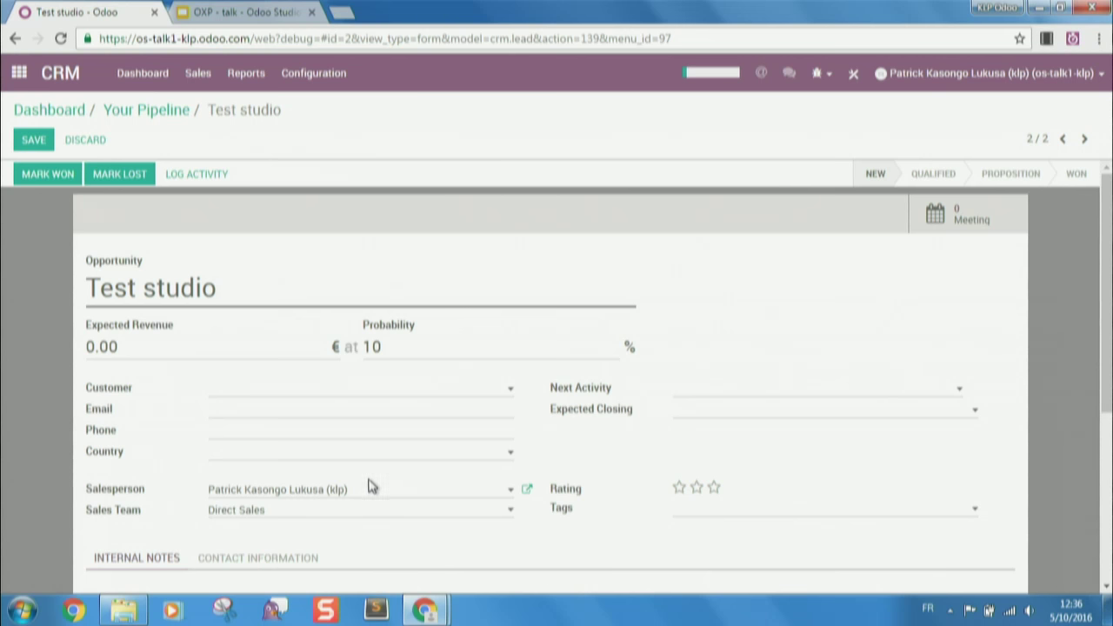
{"action": "left_click_drag", "start_coordinate": [385, 493], "coordinate": [73, 501]}
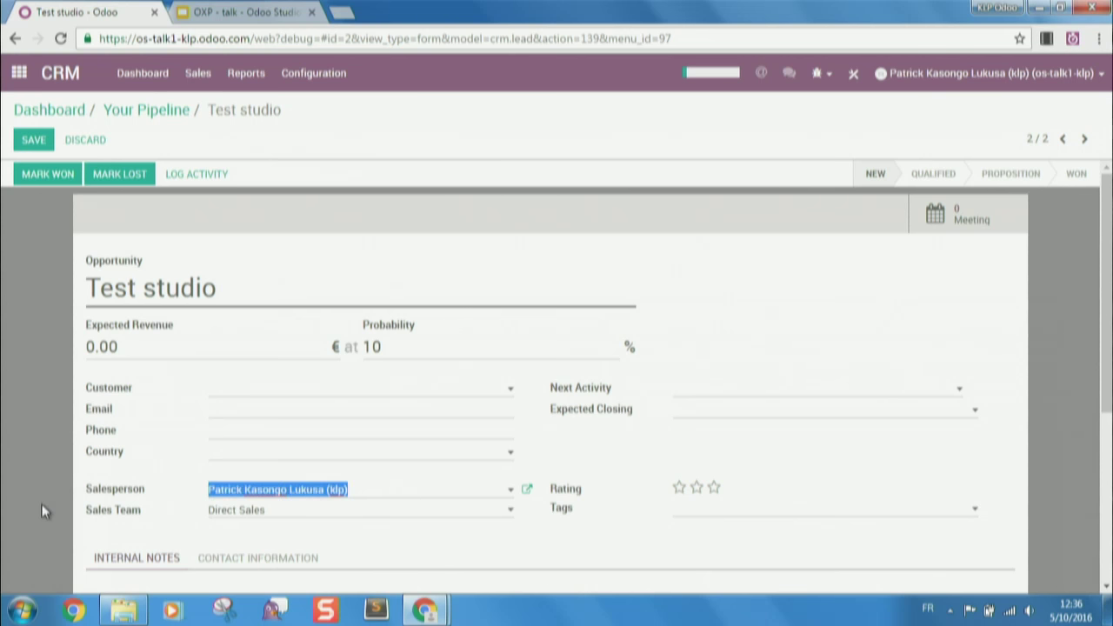
{"action": "key", "text": "BackSpace"}
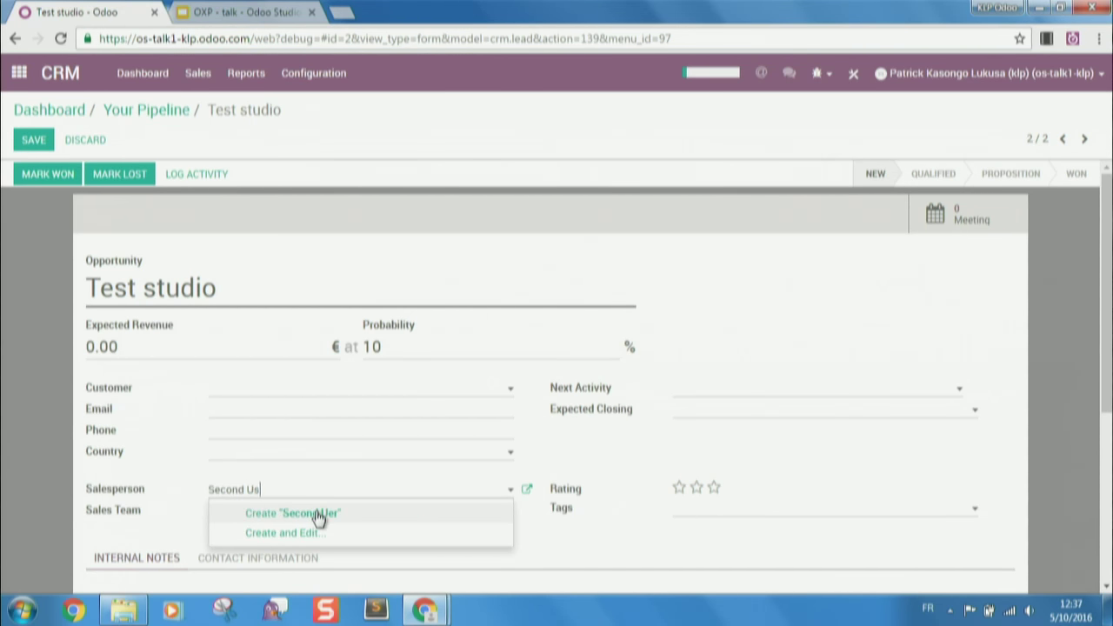
{"action": "left_click", "coordinate": [316, 515]}
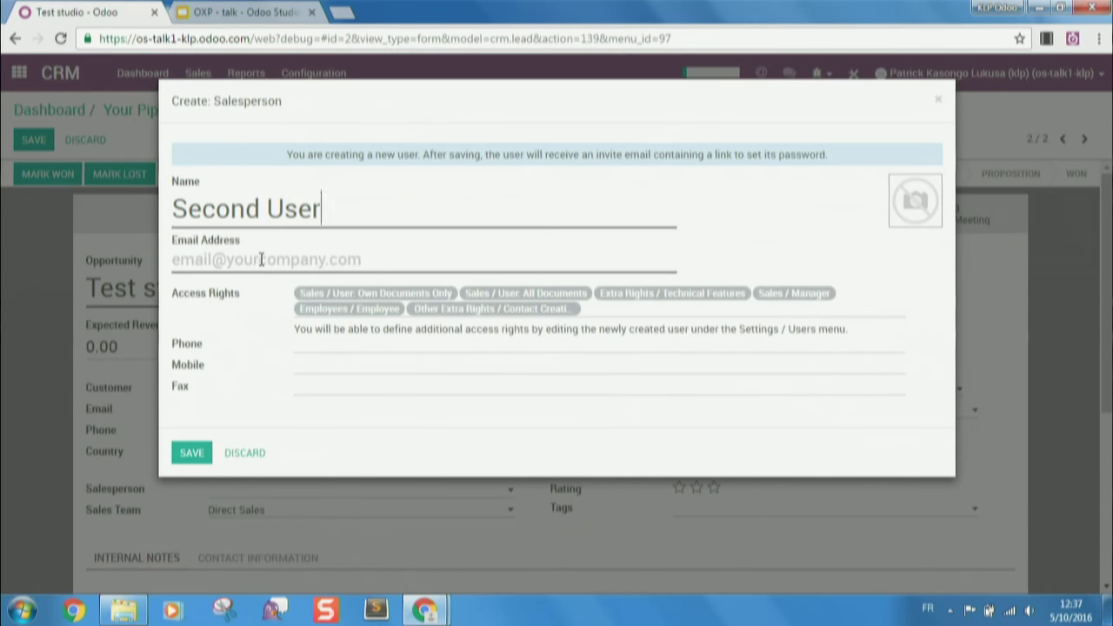
{"action": "left_click", "coordinate": [262, 259]}
{"action": "type", "text": "test"}
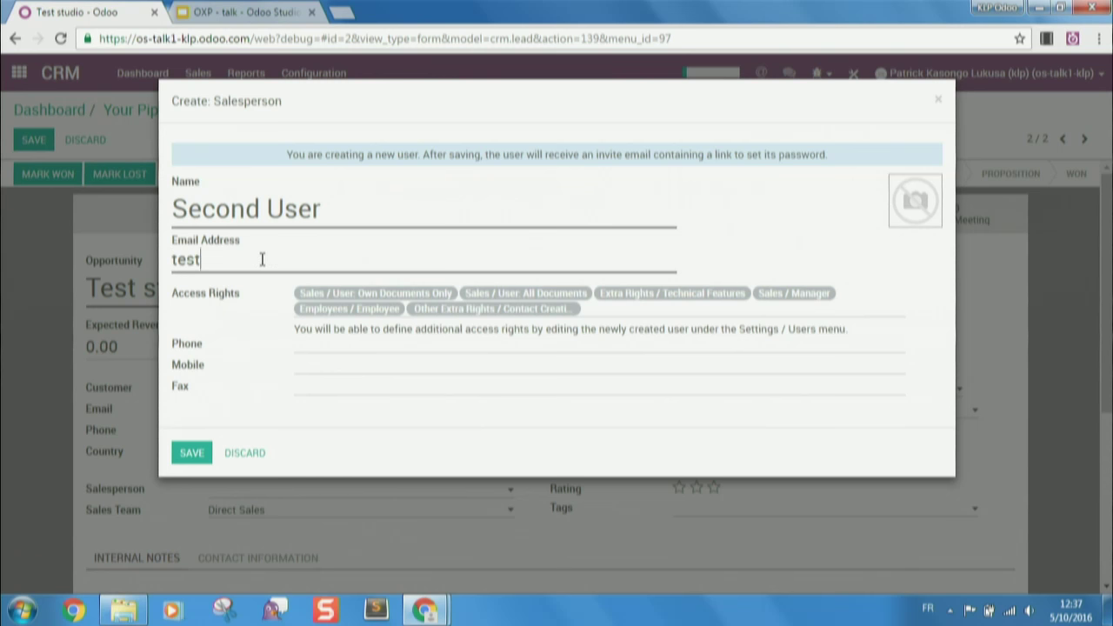
{"action": "type", "text": "@test.com"}
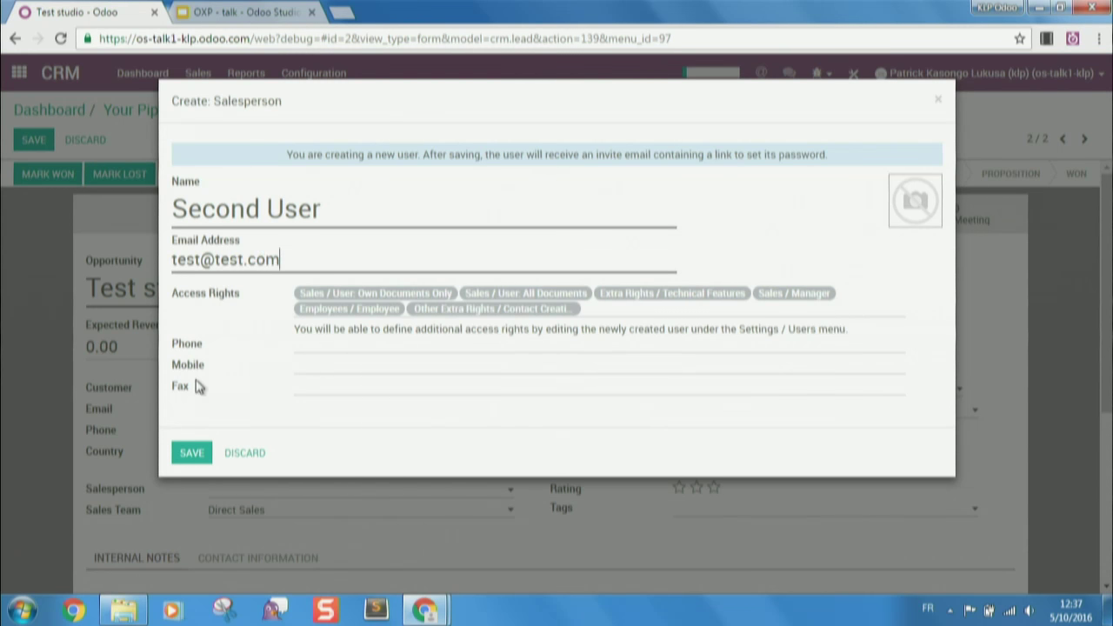
{"action": "left_click", "coordinate": [187, 455]}
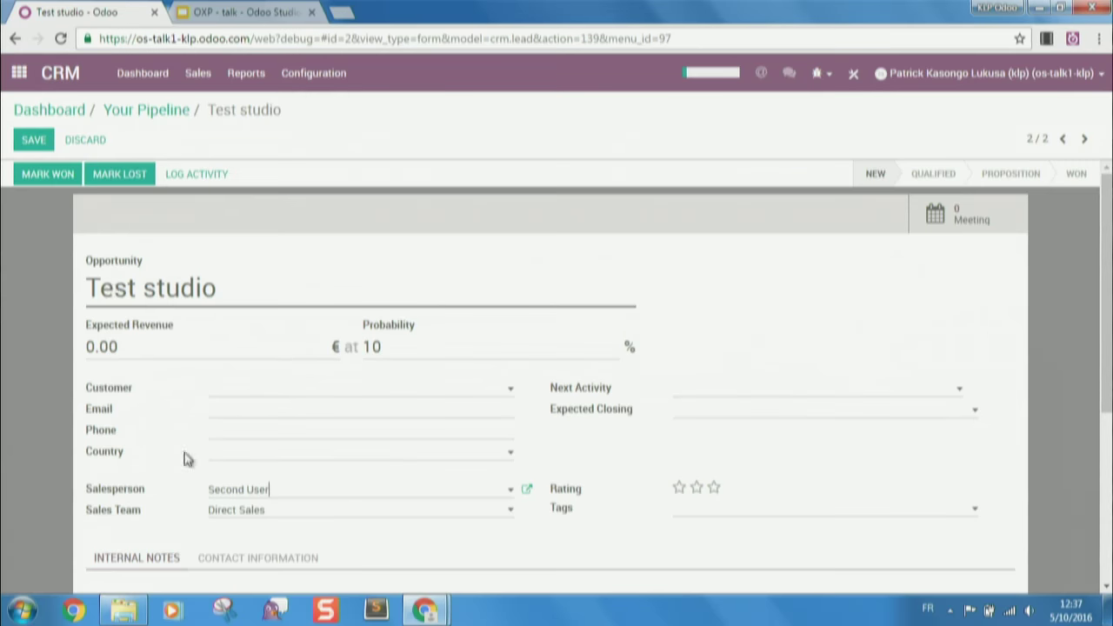
{"action": "left_click", "coordinate": [37, 141]}
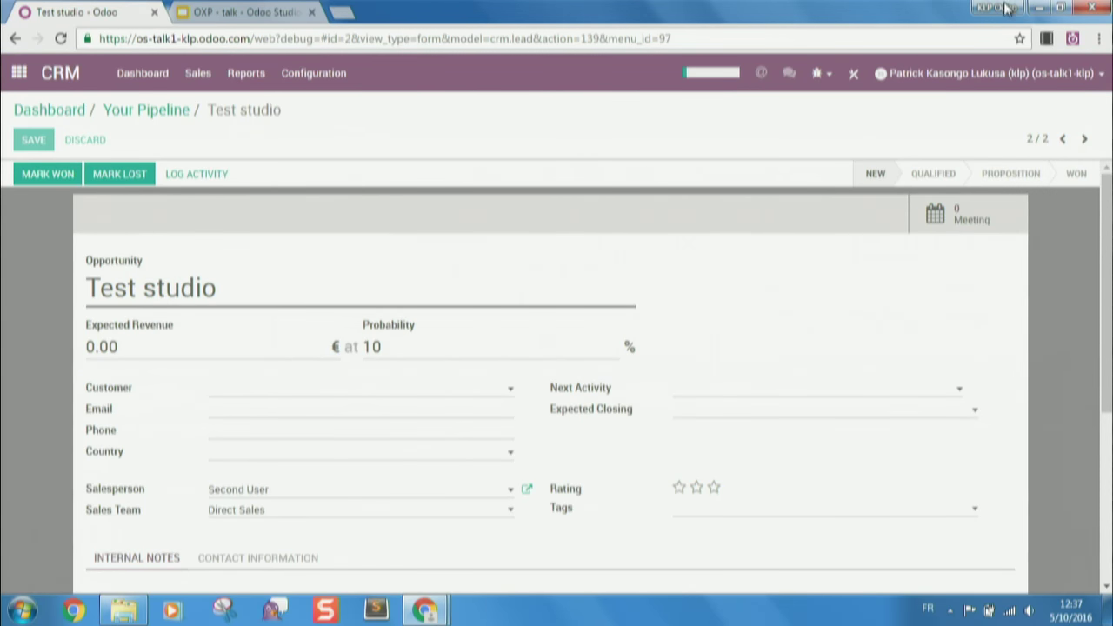
- Edit the Assign manager rule so Set Responsible is Second User, save it, and leave Studio
{"action": "left_click", "coordinate": [853, 83]}
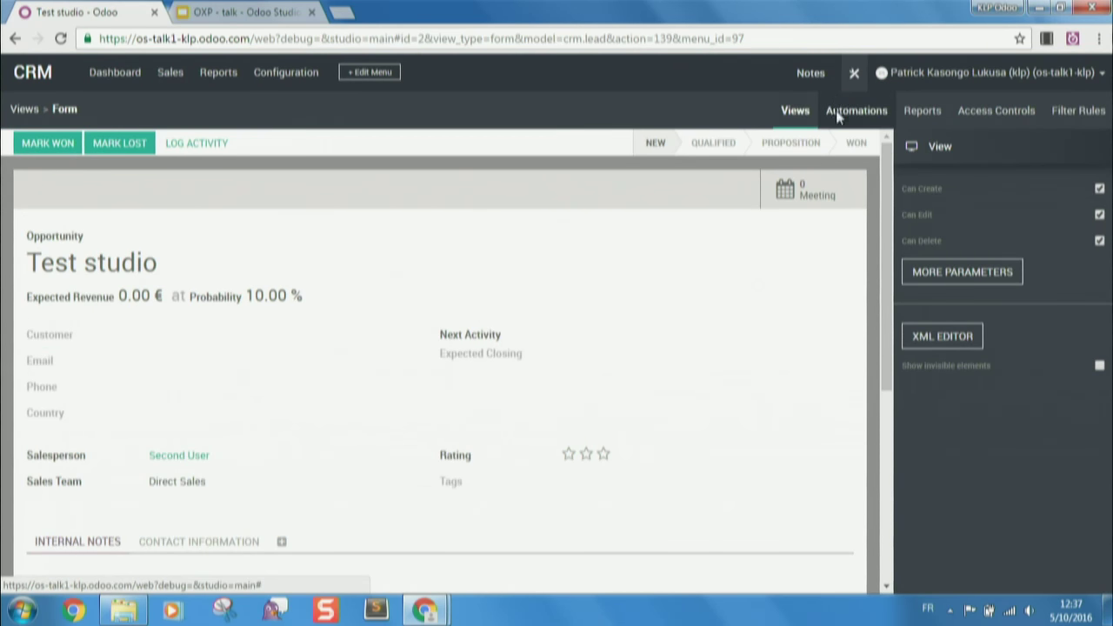
{"action": "left_click", "coordinate": [835, 110]}
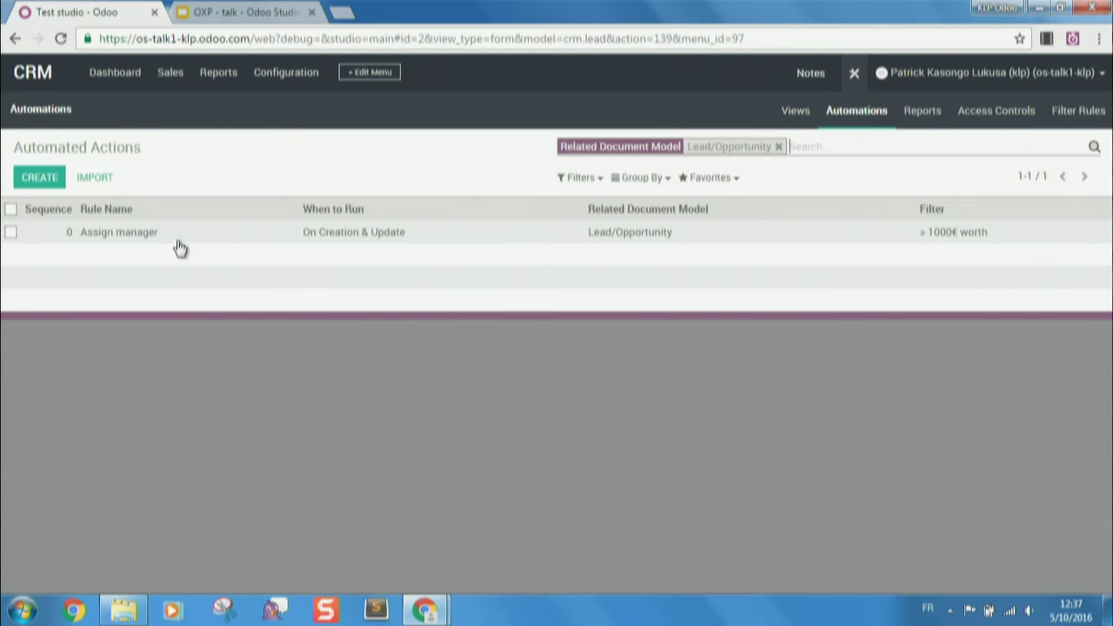
{"action": "left_click", "coordinate": [175, 236]}
{"action": "left_click", "coordinate": [33, 174]}
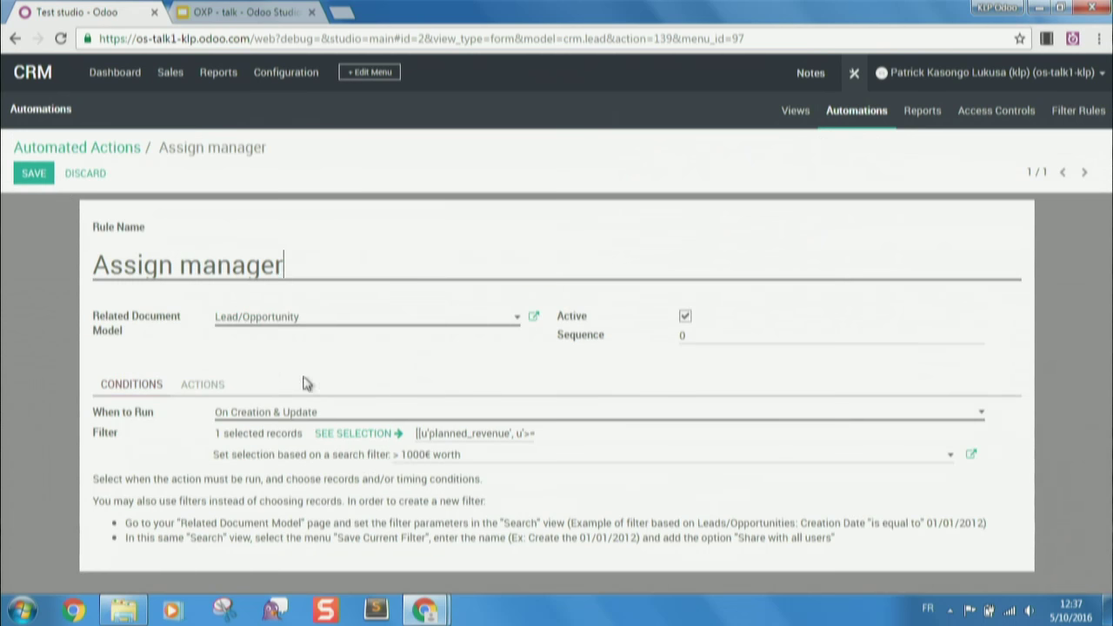
{"action": "left_click", "coordinate": [212, 383]}
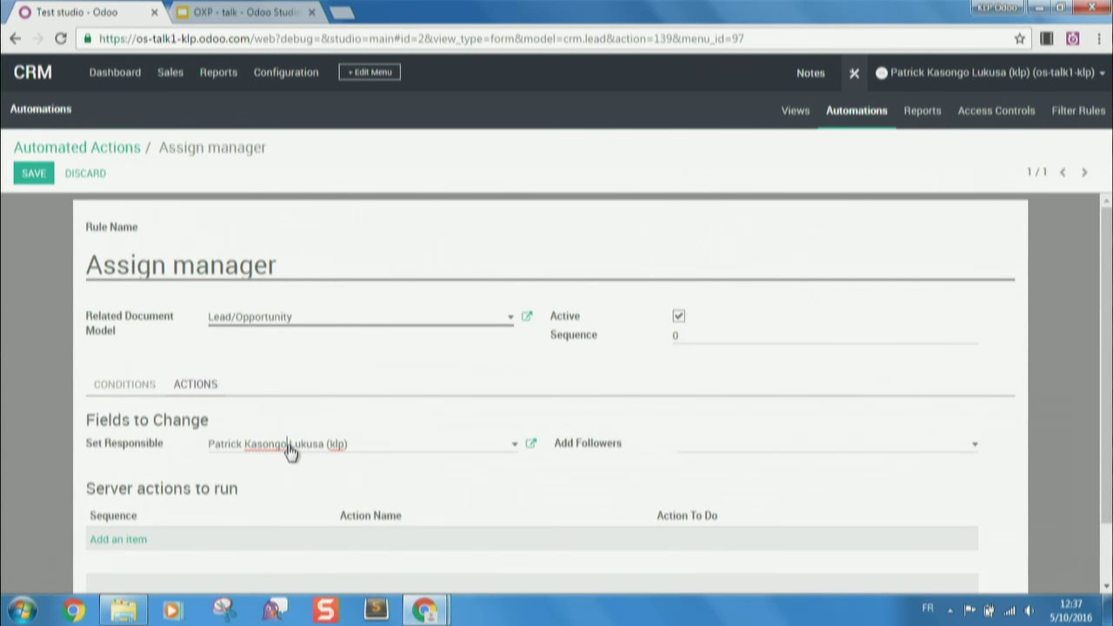
{"action": "left_click", "coordinate": [287, 444]}
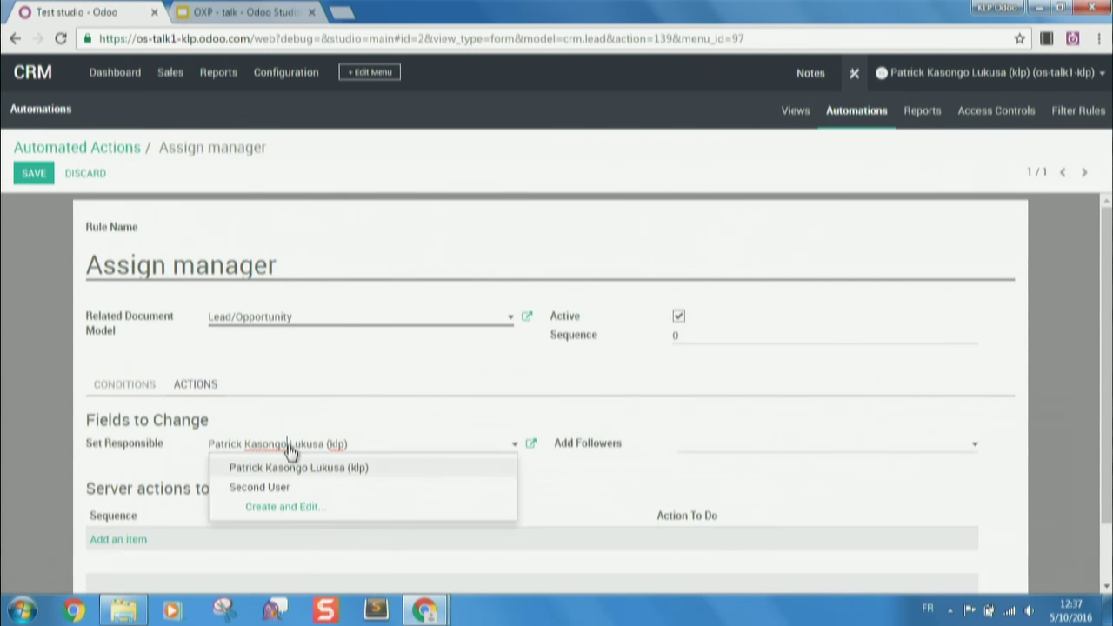
{"action": "left_click", "coordinate": [261, 488]}
{"action": "left_click", "coordinate": [35, 174]}
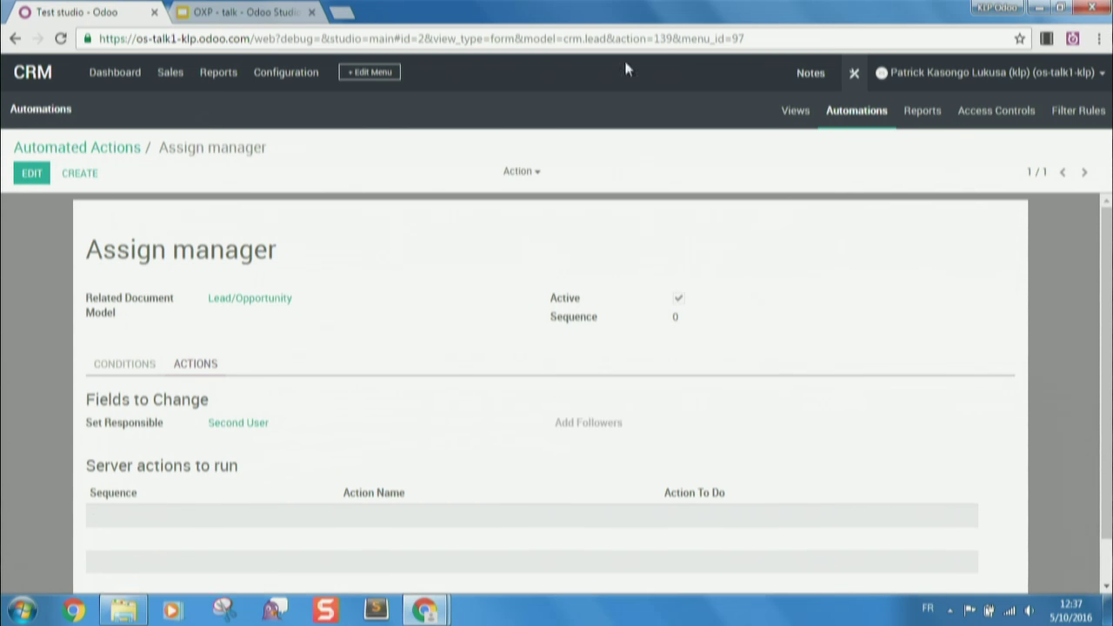
{"action": "left_click", "coordinate": [853, 75]}
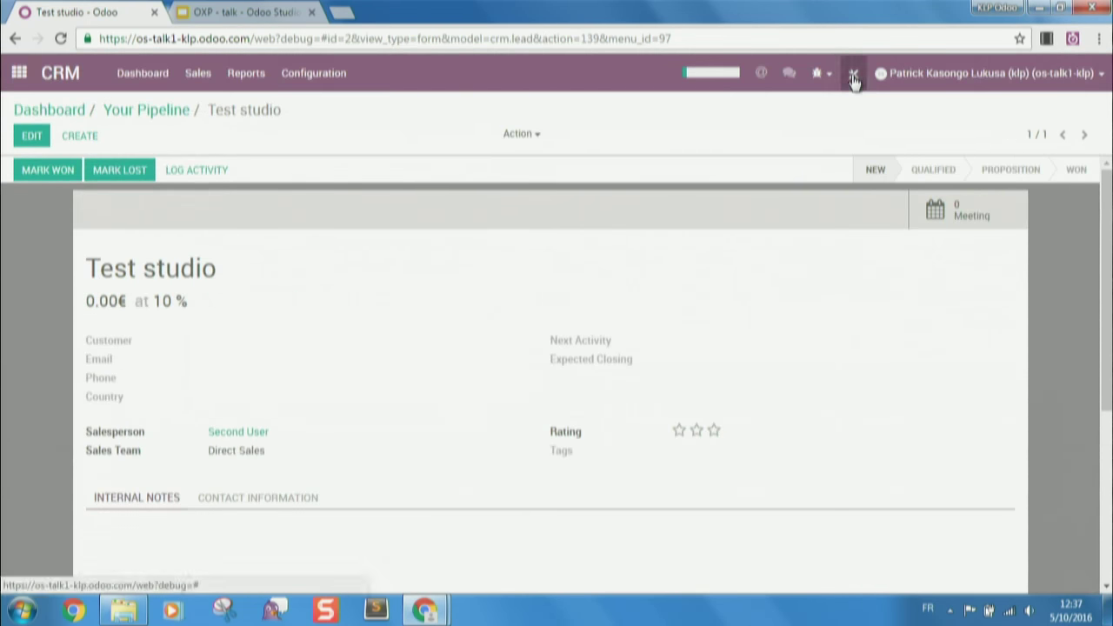
- Create and save an opportunity 'Test 2' with expected revenue 800
{"action": "left_click", "coordinate": [74, 135]}
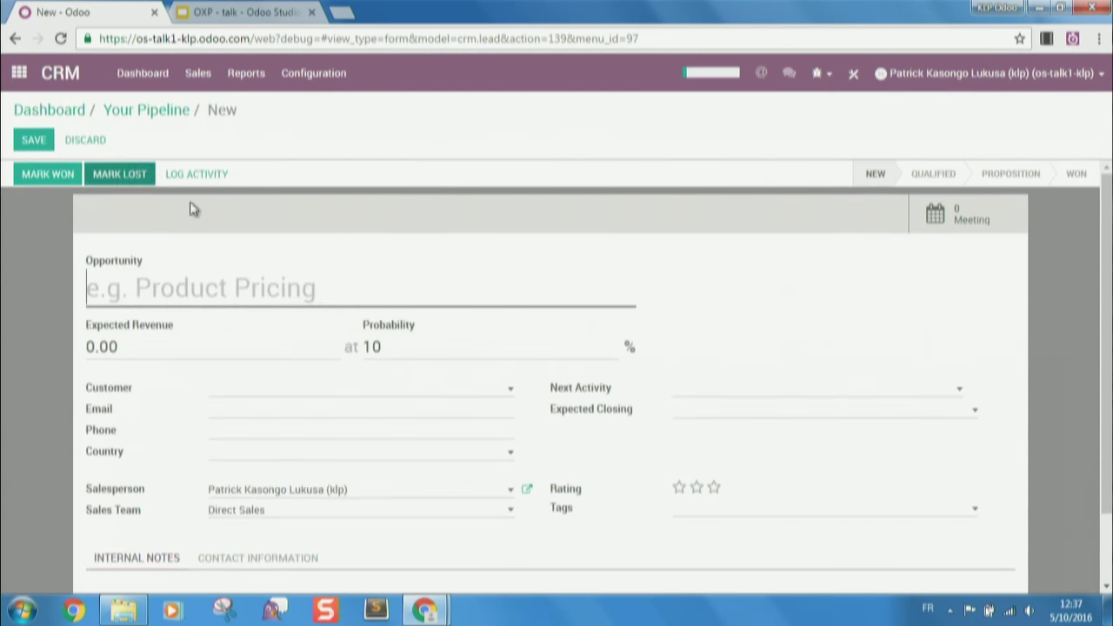
{"action": "type", "text": "Test 2"}
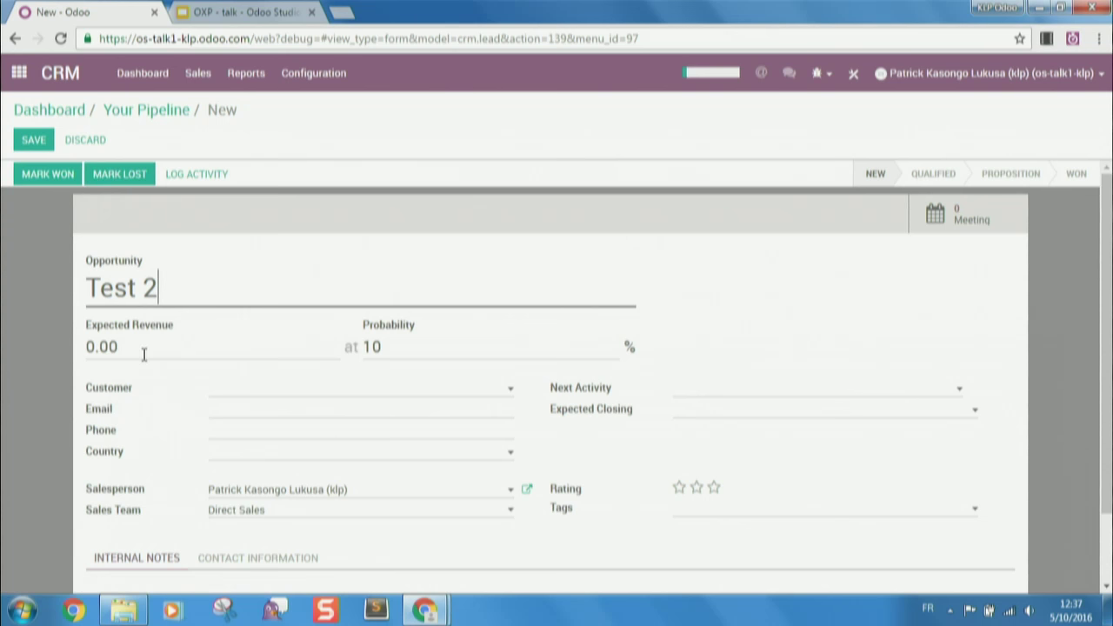
{"action": "left_click_drag", "start_coordinate": [128, 348], "coordinate": [36, 352]}
{"action": "type", "text": "800"}
{"action": "left_click", "coordinate": [35, 139]}
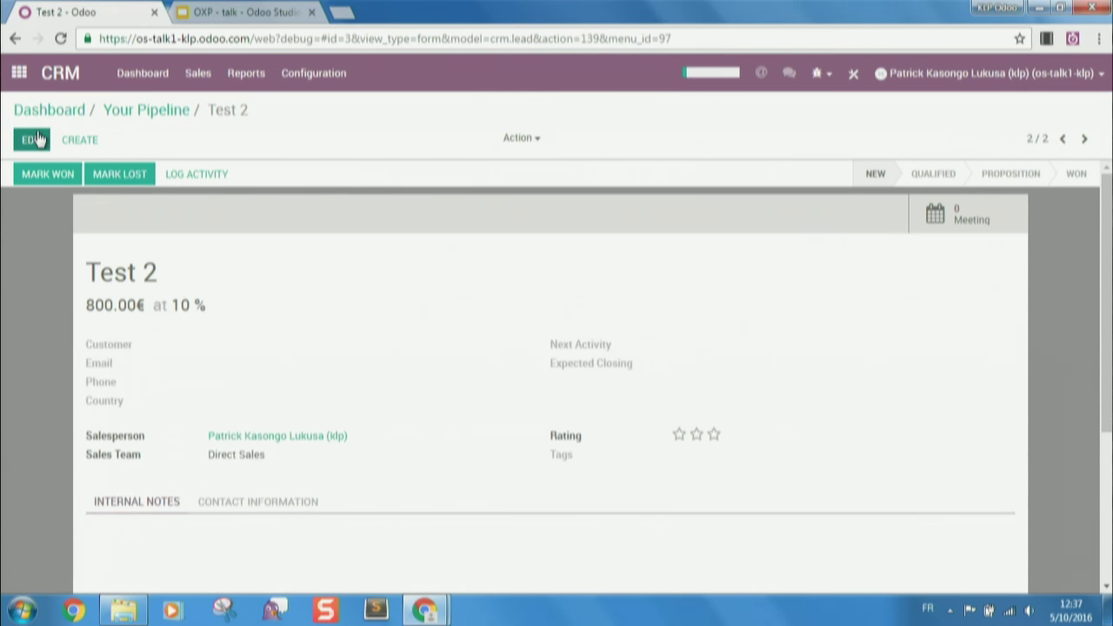
- Change Test 2's expected revenue to 8000 and save it
{"action": "left_click", "coordinate": [41, 142]}
{"action": "left_click", "coordinate": [169, 355]}
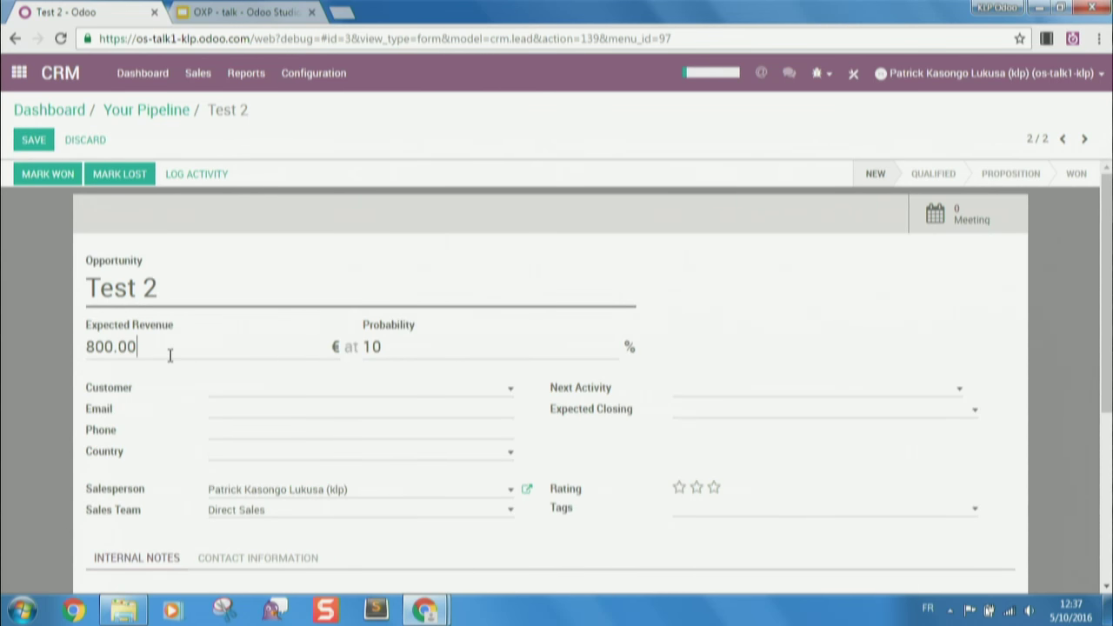
{"action": "key", "text": "BackSpace"}
{"action": "key", "text": "BackSpace"}
{"action": "key", "text": "BackSpace"}
{"action": "type", "text": "0"}
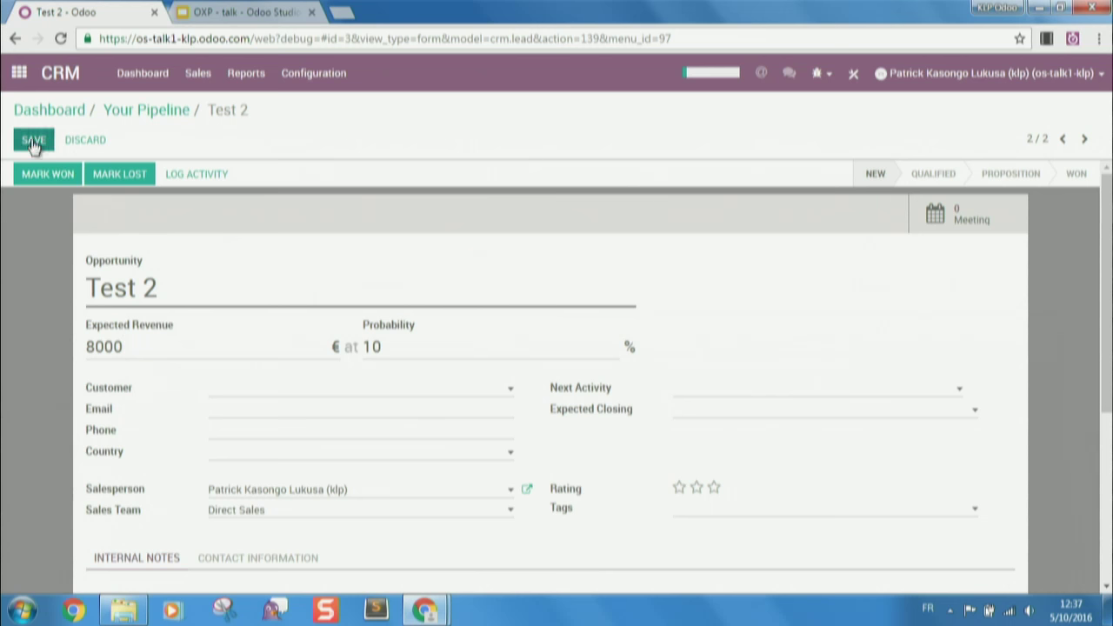
{"action": "left_click", "coordinate": [33, 142]}
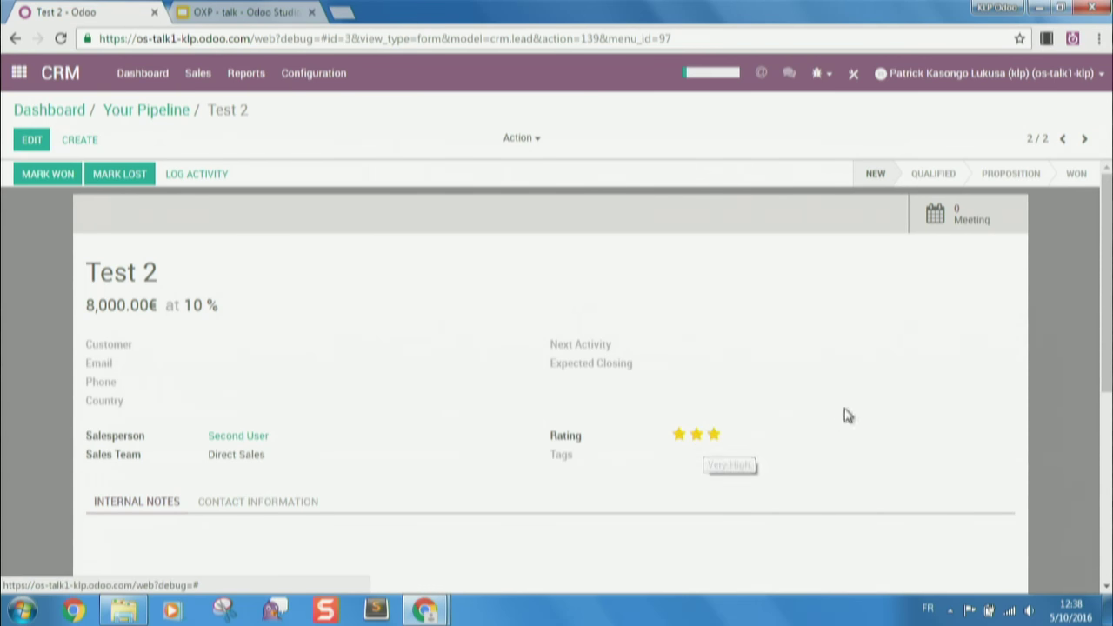
{"action": "scroll", "coordinate": [982, 421], "scroll_direction": "down", "scroll_amount": 3}
{"action": "scroll", "coordinate": [983, 421], "scroll_direction": "up", "scroll_amount": 3}
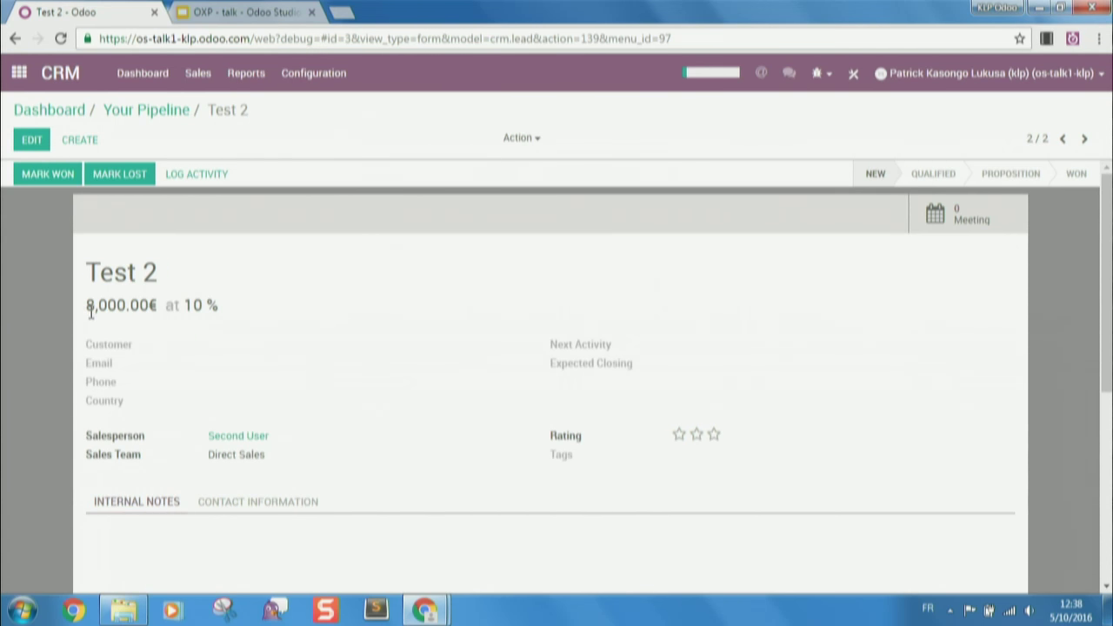
- Set the Test 2 rating to one star
{"action": "left_click", "coordinate": [680, 434]}
{"action": "left_click", "coordinate": [713, 435]}
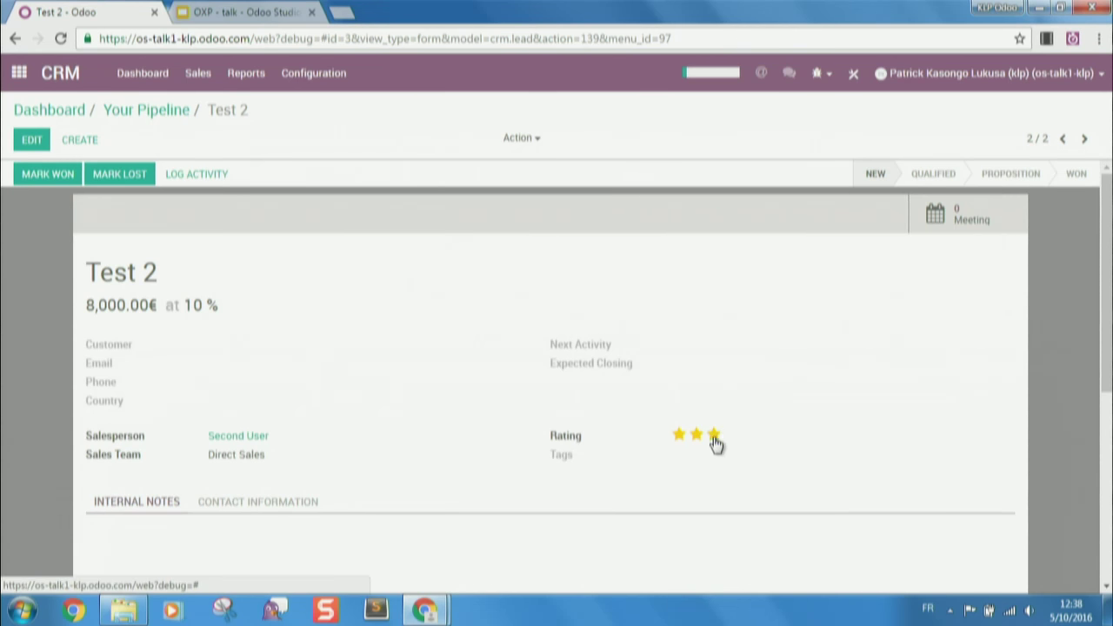
{"action": "left_click", "coordinate": [678, 435]}
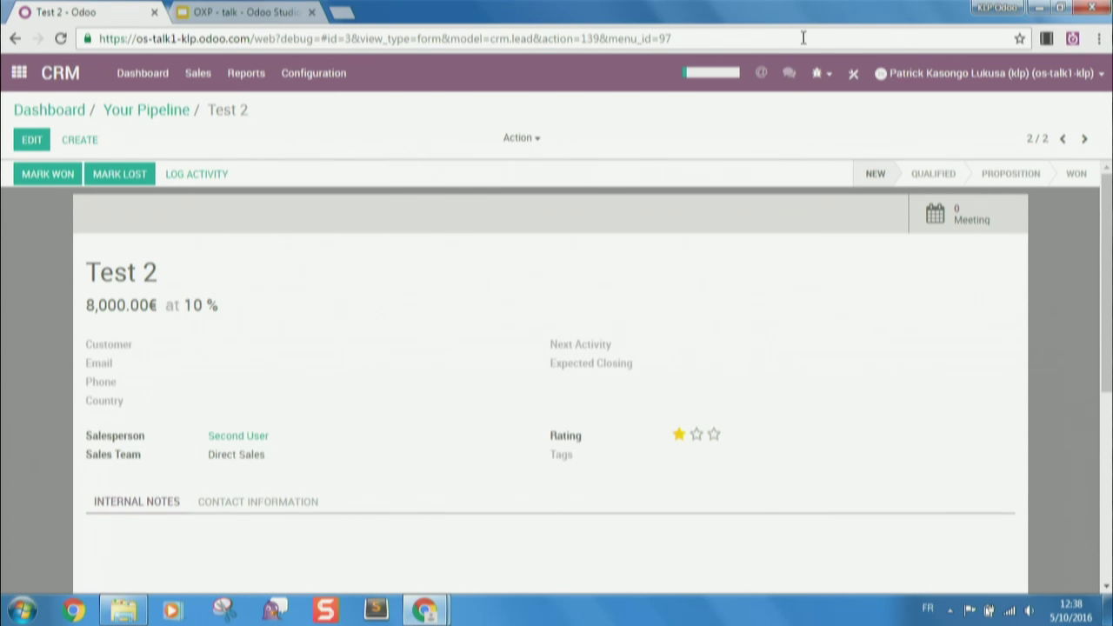
{"action": "left_click", "coordinate": [862, 68]}
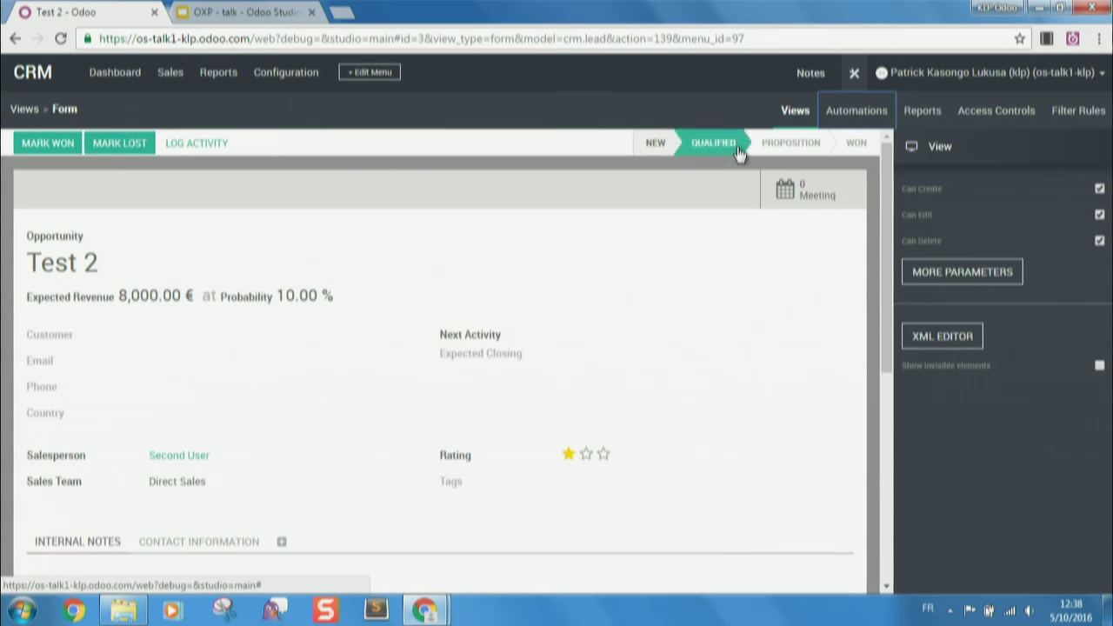
- Edit the Assign manager automation and create a new server action in its Actions tab
{"action": "left_click", "coordinate": [832, 114]}
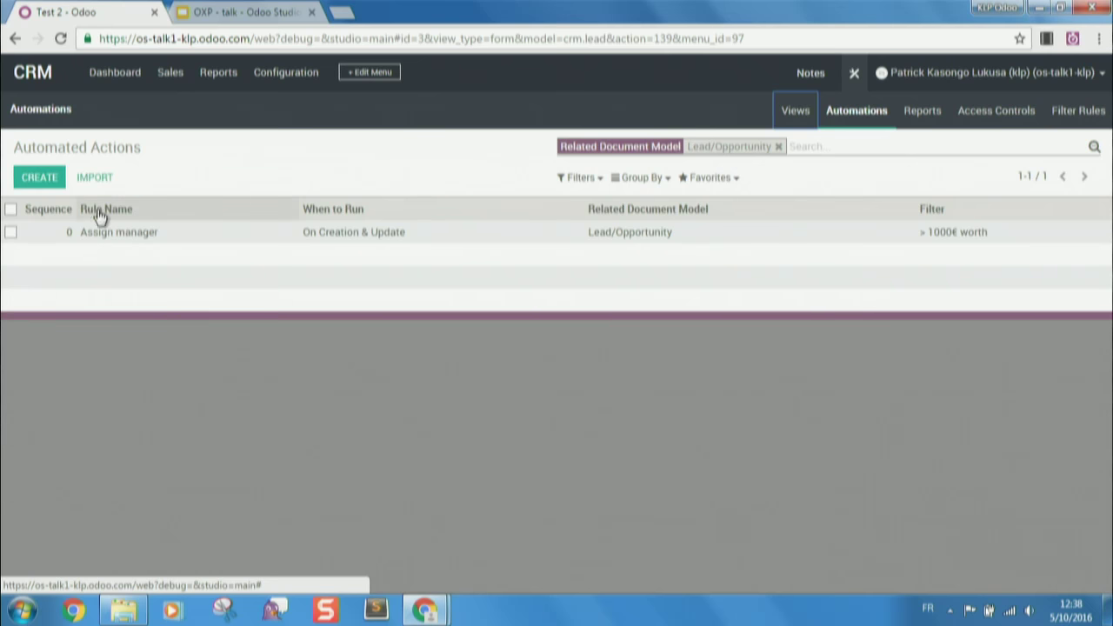
{"action": "left_click", "coordinate": [111, 235]}
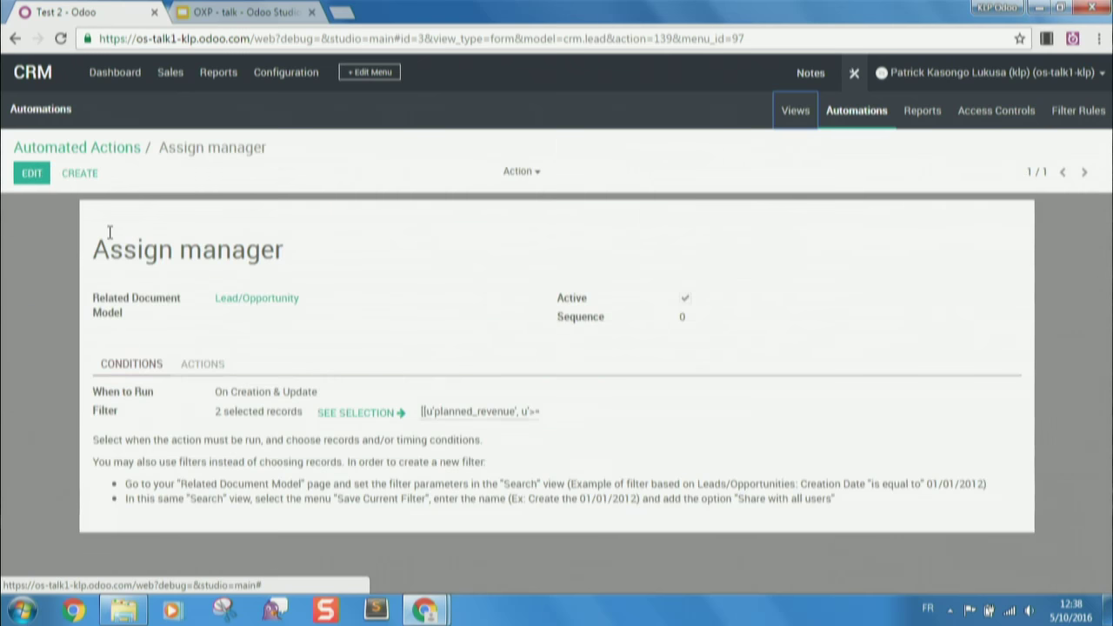
{"action": "left_click", "coordinate": [35, 176]}
{"action": "left_click", "coordinate": [197, 385]}
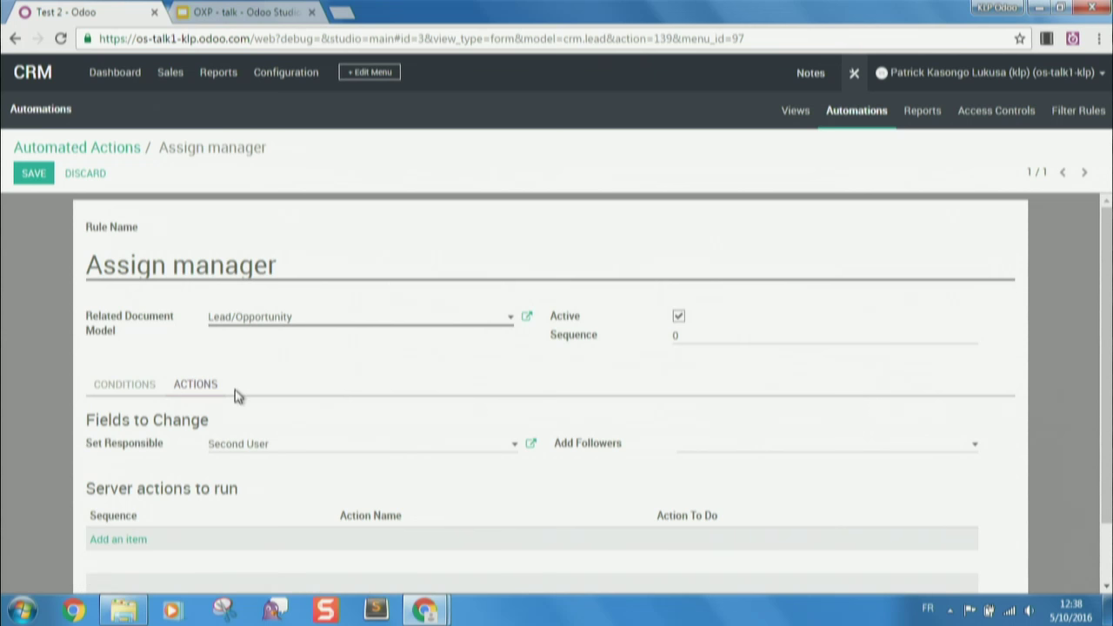
{"action": "scroll", "coordinate": [236, 392], "scroll_direction": "down", "scroll_amount": 2}
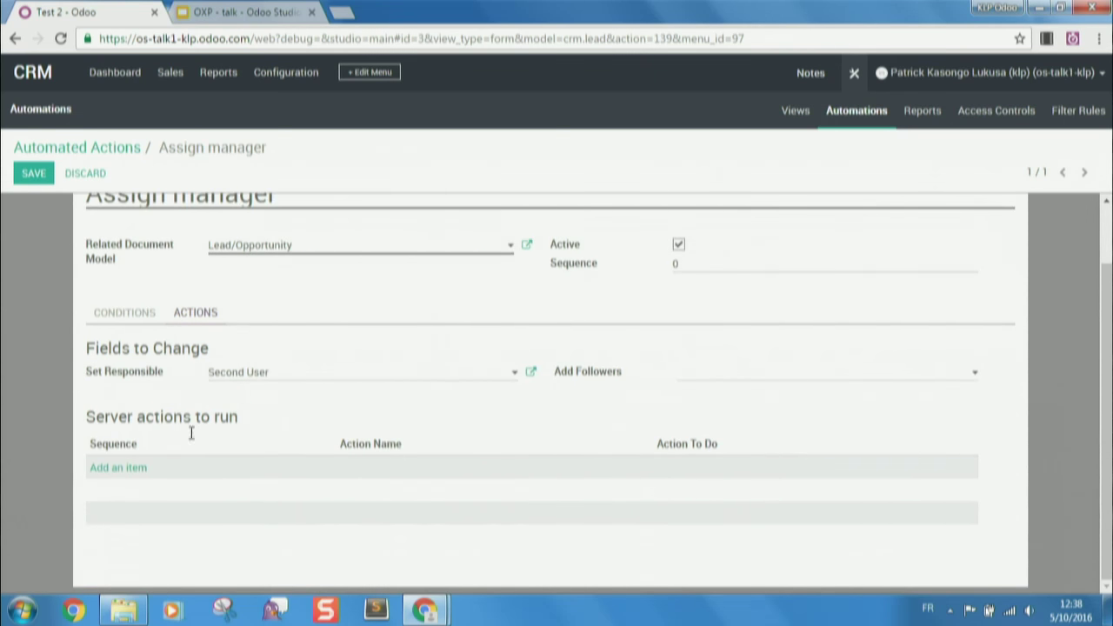
{"action": "left_click", "coordinate": [119, 468]}
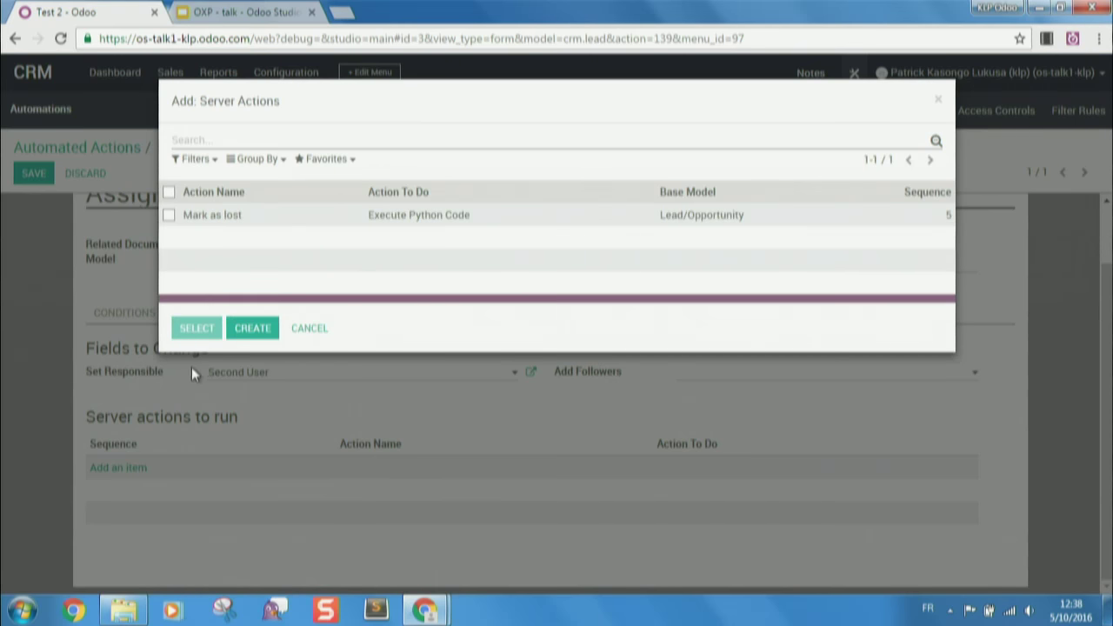
{"action": "left_click", "coordinate": [250, 326]}
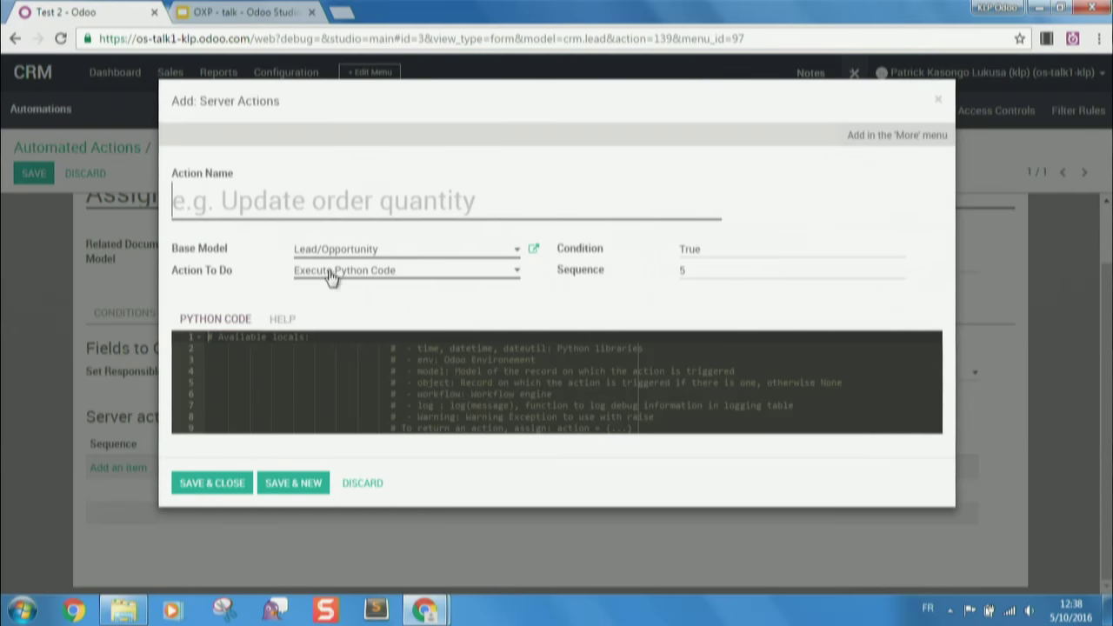
- Name the server action 'Change priority' with action type Write on a Record
{"action": "left_click", "coordinate": [400, 187]}
{"action": "type", "text": "Change priority"}
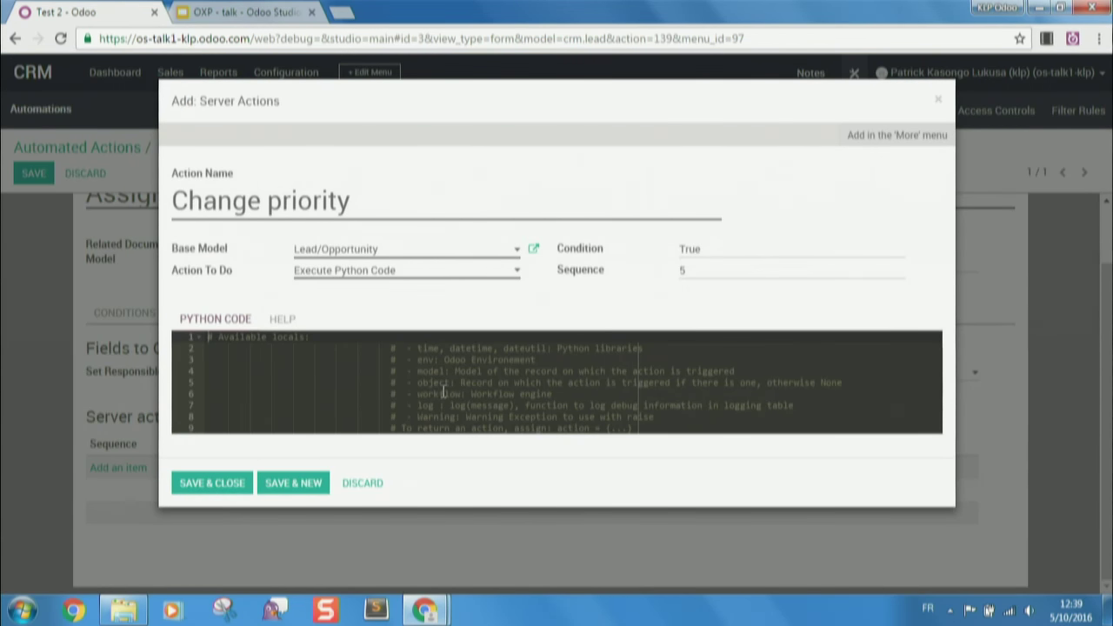
{"action": "left_click", "coordinate": [460, 270]}
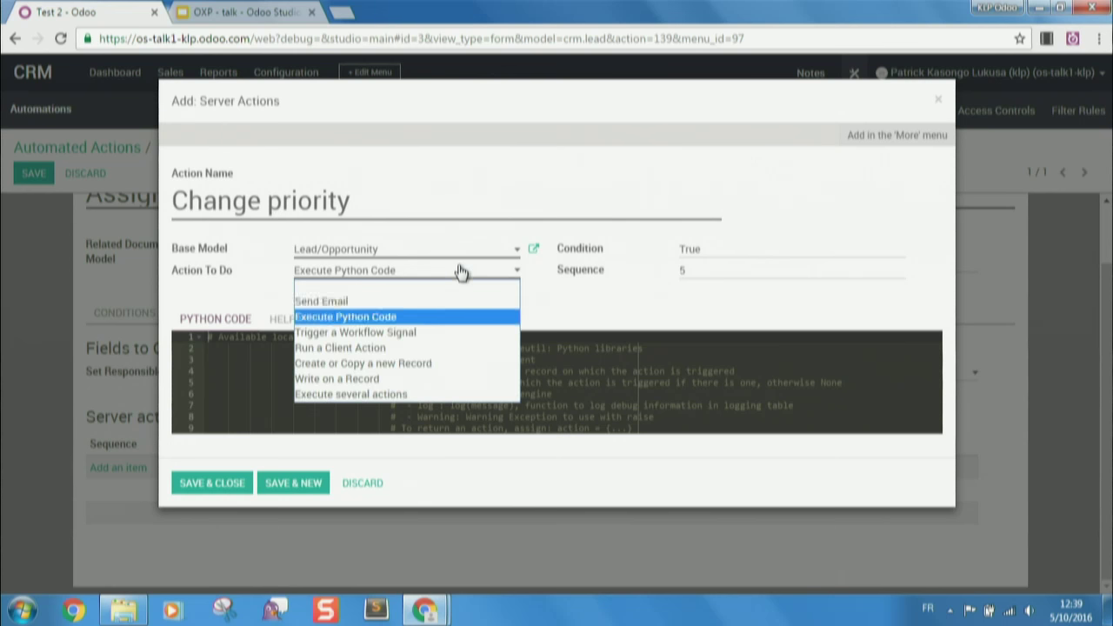
{"action": "left_click", "coordinate": [383, 379]}
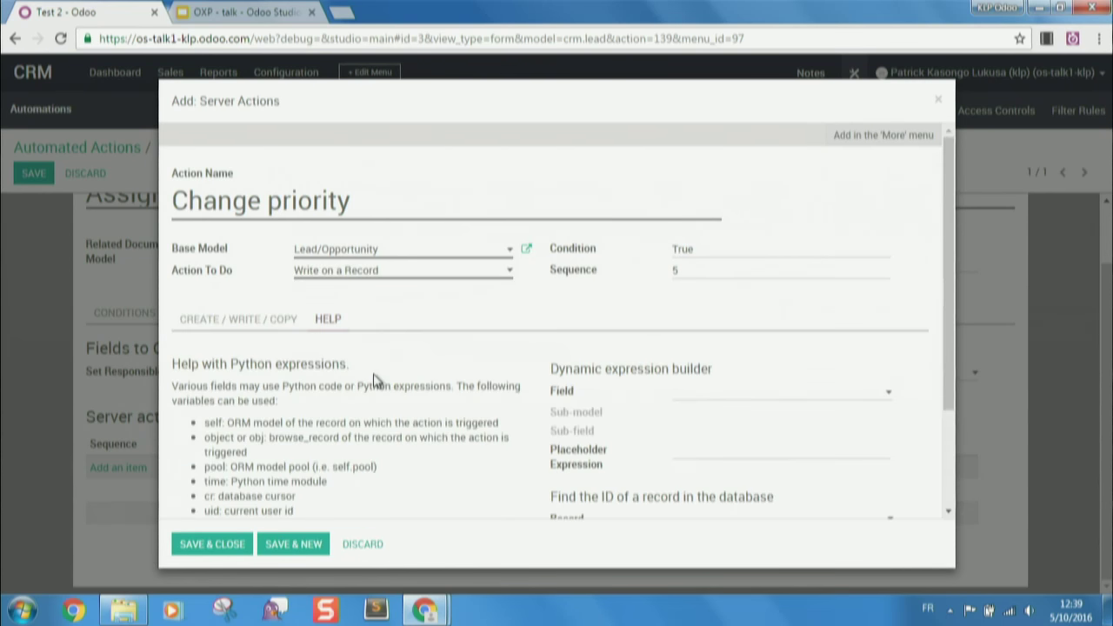
{"action": "left_click", "coordinate": [255, 320]}
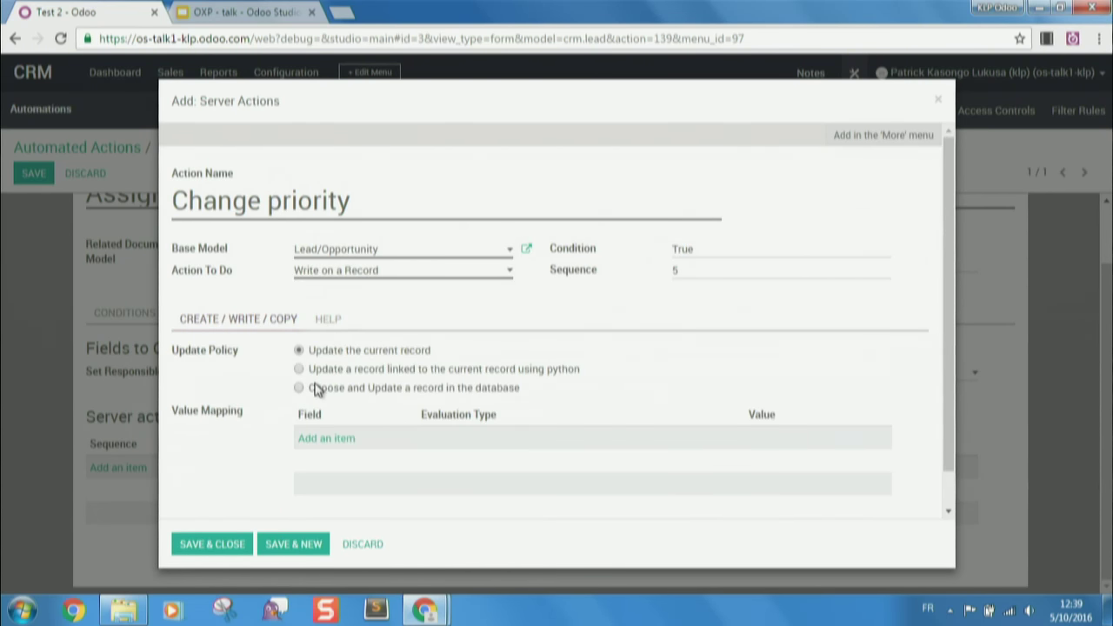
- Map the Rating field to value 3 and save and close the server action
{"action": "left_click", "coordinate": [335, 438]}
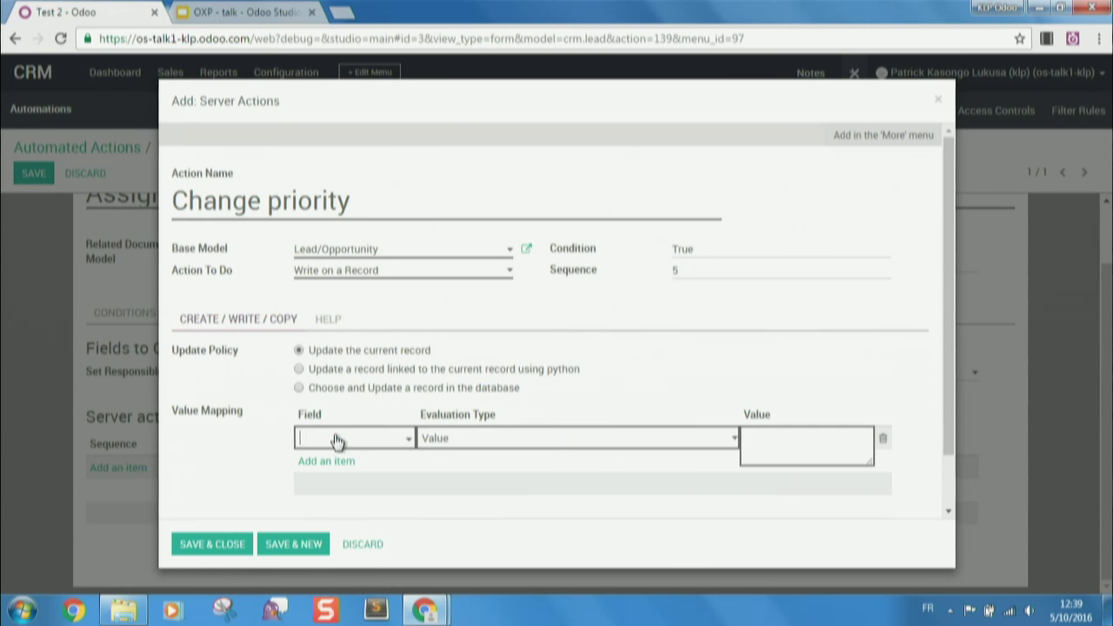
{"action": "type", "text": "rating"}
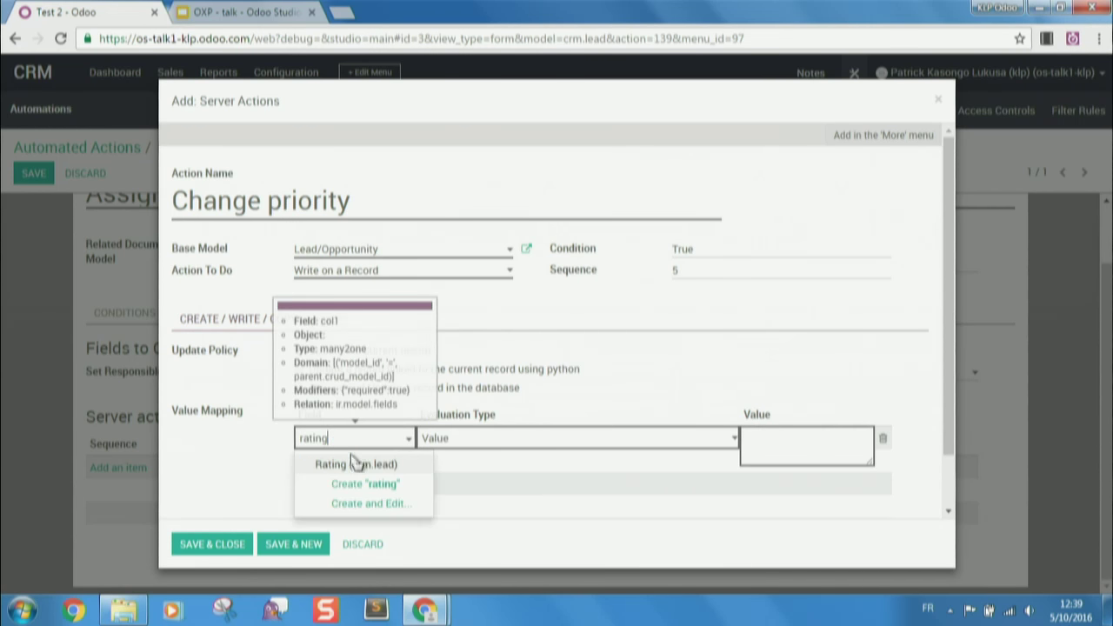
{"action": "left_click", "coordinate": [359, 463]}
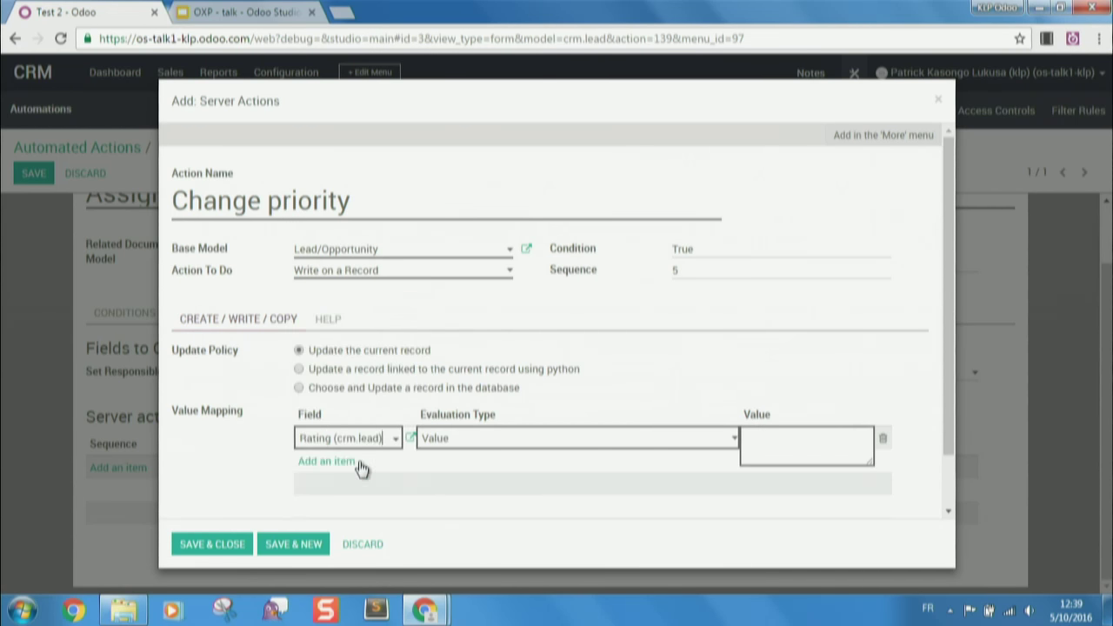
{"action": "left_click", "coordinate": [791, 445]}
{"action": "type", "text": "3"}
{"action": "left_click", "coordinate": [180, 544]}
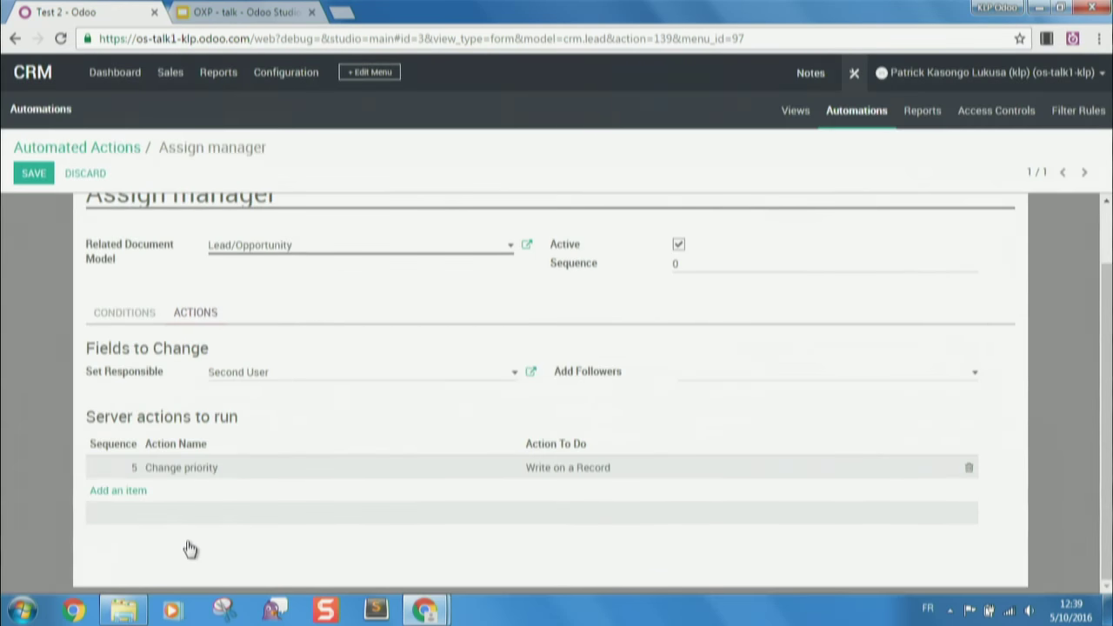
- Save the Assign manager automation, exit Studio, and create a new opportunity named 'ztz'
{"action": "left_click", "coordinate": [43, 179]}
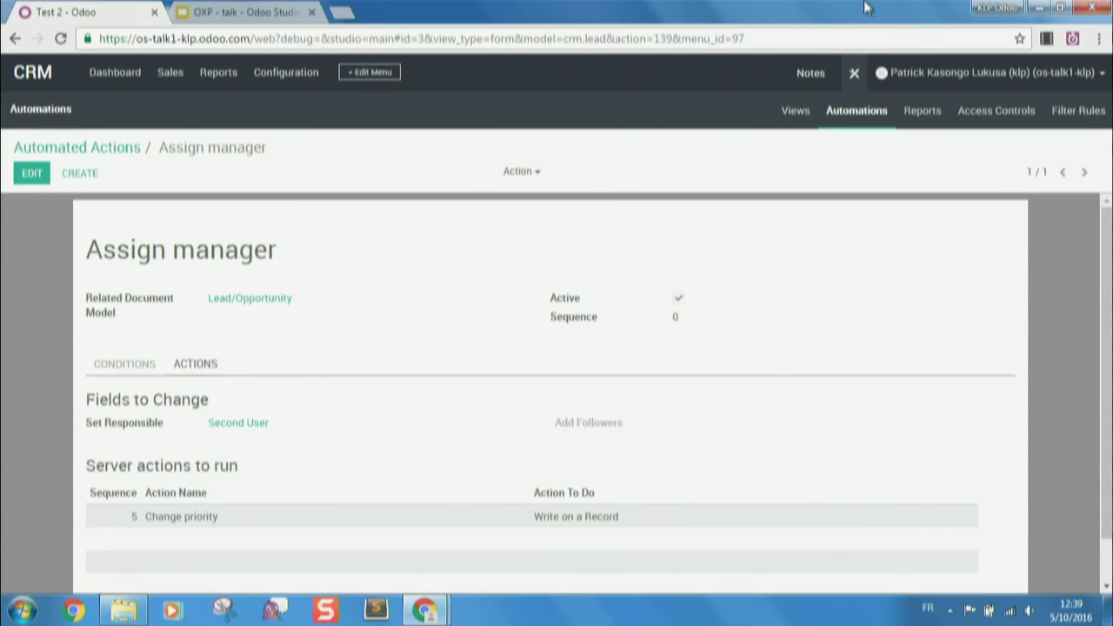
{"action": "left_click", "coordinate": [858, 72]}
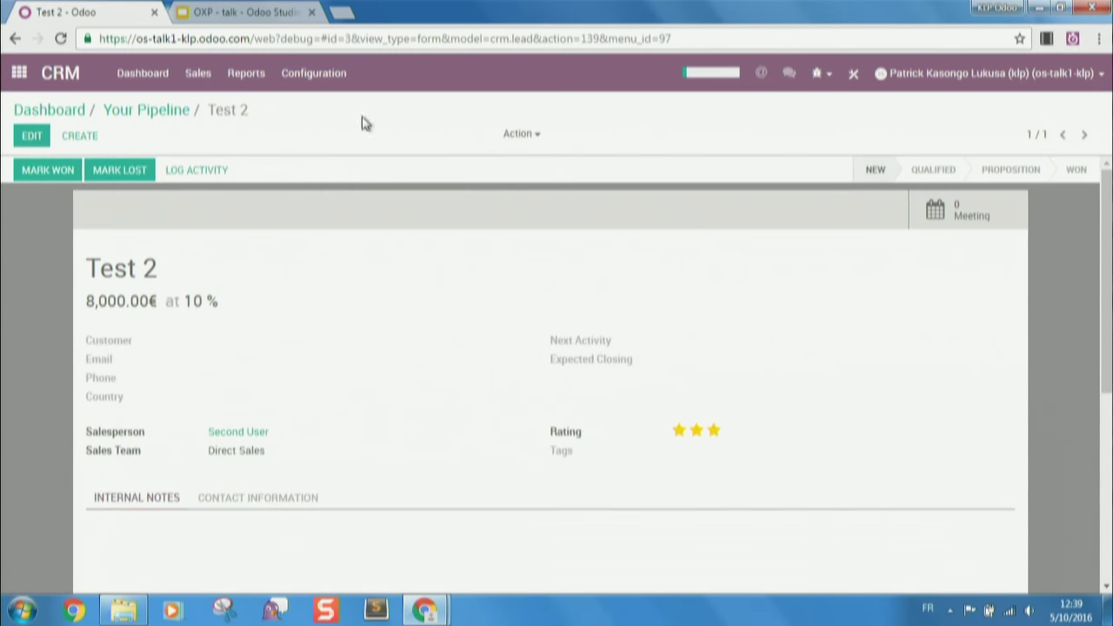
{"action": "left_click", "coordinate": [76, 139]}
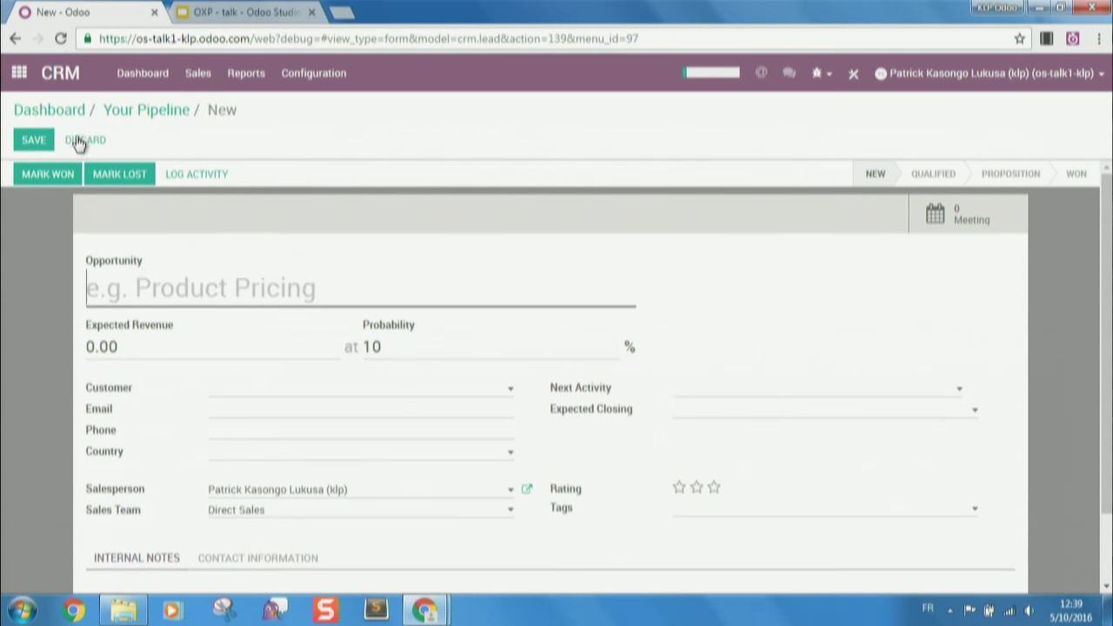
{"action": "type", "text": "ztz"}
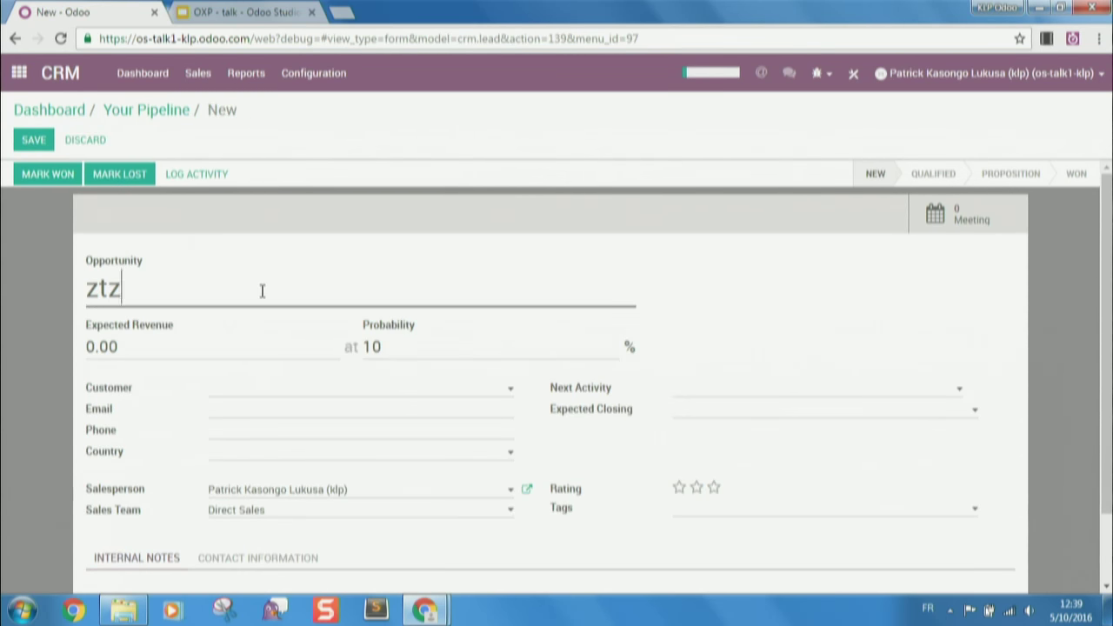
{"action": "left_click", "coordinate": [34, 140]}
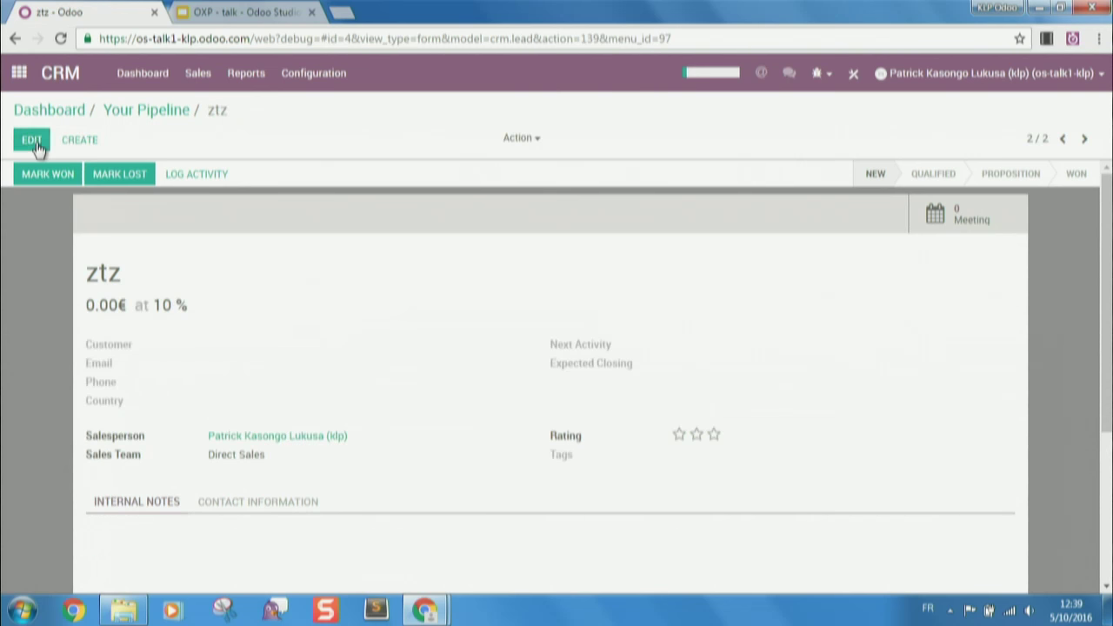
- Set the ztz opportunity's expected revenue to 1,001€ and save it
{"action": "left_click", "coordinate": [17, 132]}
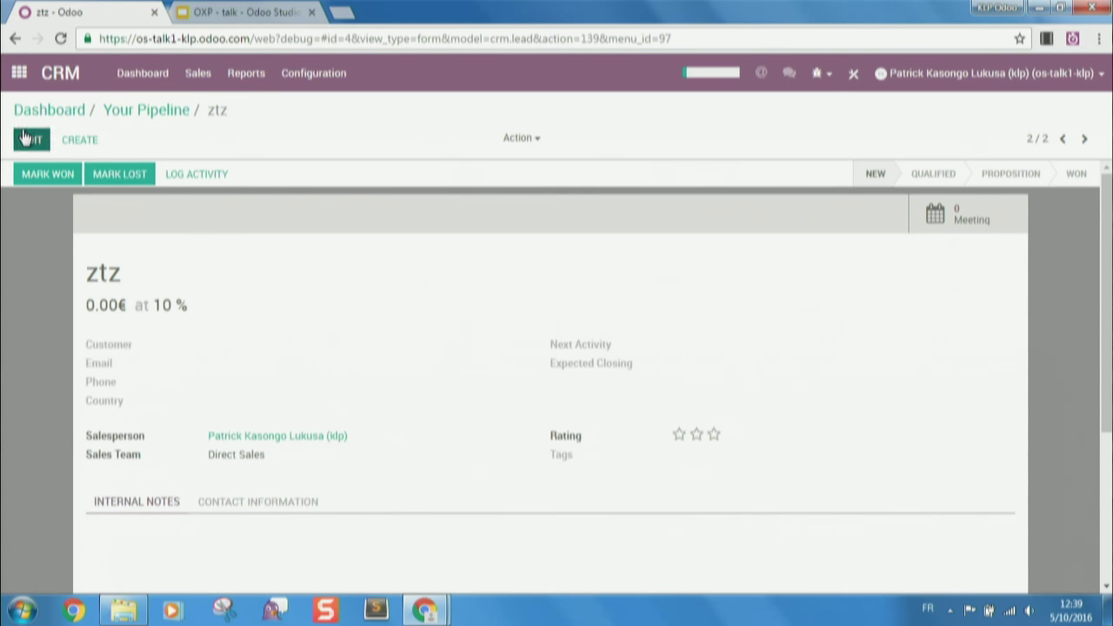
{"action": "left_click_drag", "start_coordinate": [130, 348], "coordinate": [2, 359]}
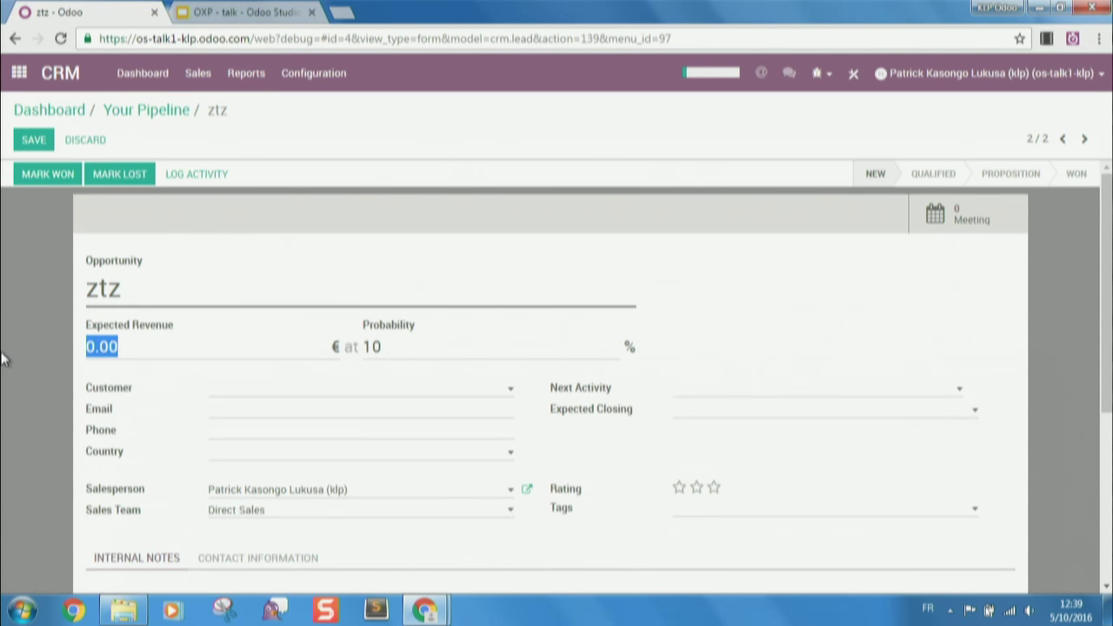
{"action": "type", "text": "1001"}
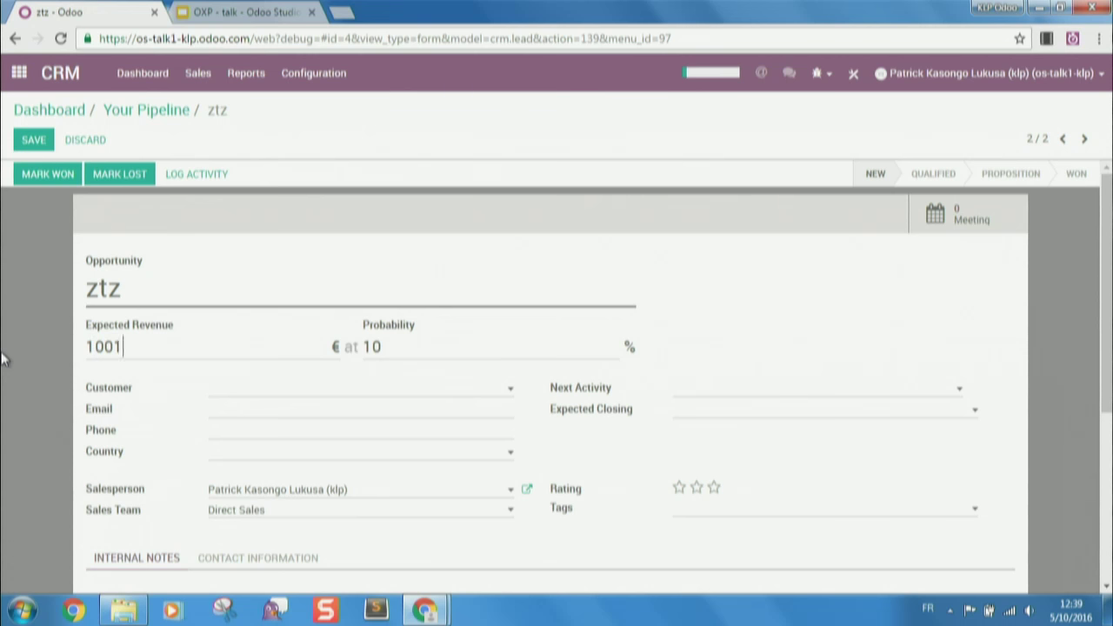
{"action": "left_click", "coordinate": [34, 140]}
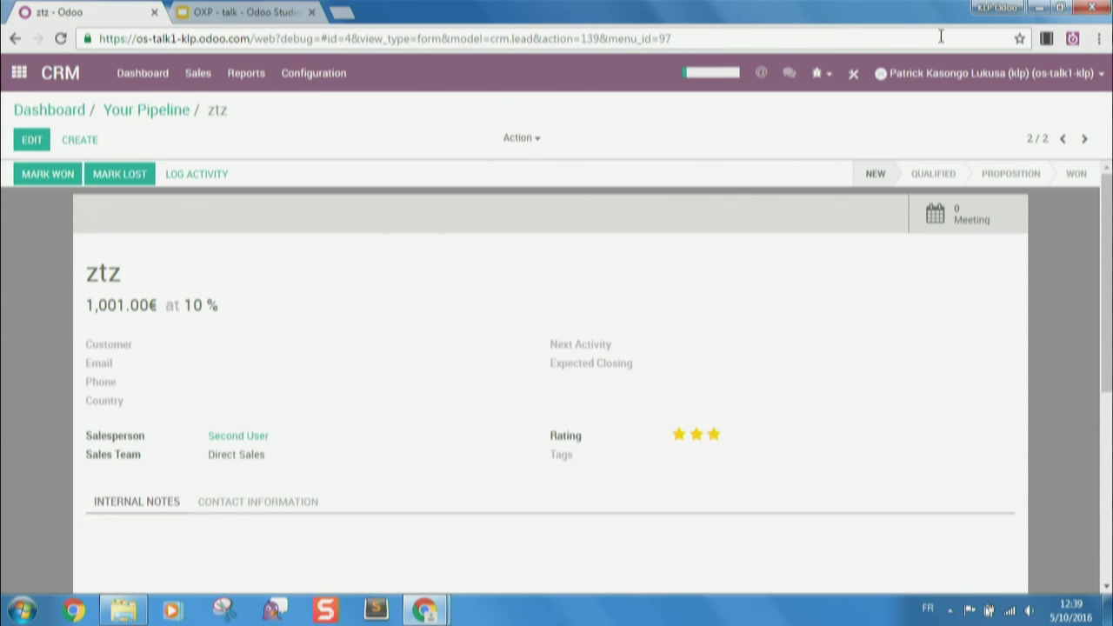
- Reopen Studio on the opportunity form and browse Reports, Access Controls, then the Filter Rules list
{"action": "left_click", "coordinate": [857, 74]}
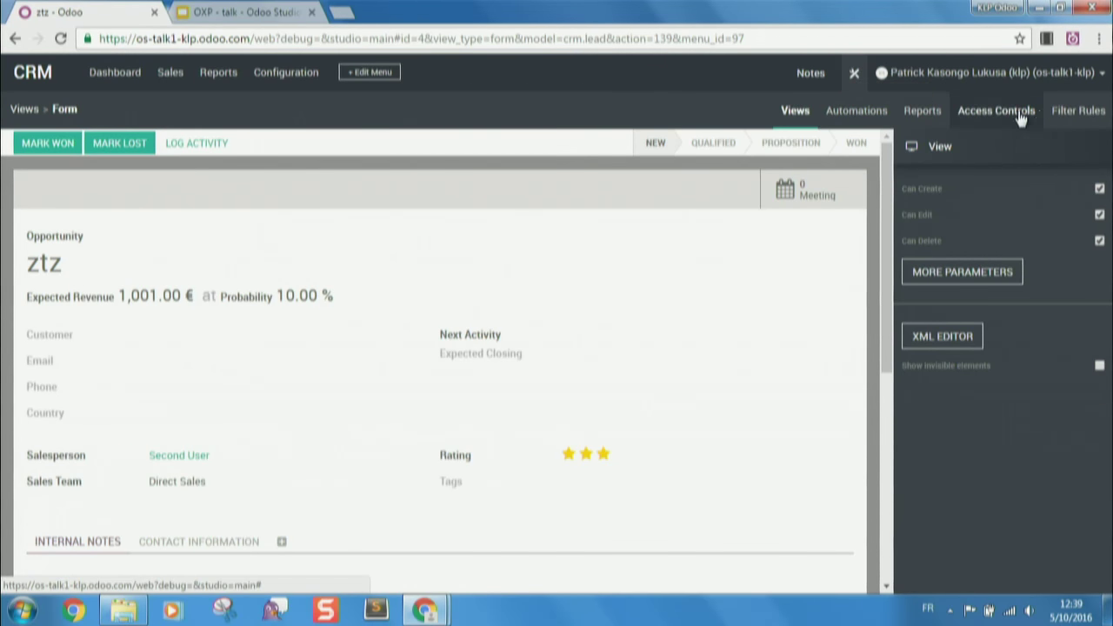
{"action": "left_click", "coordinate": [922, 112]}
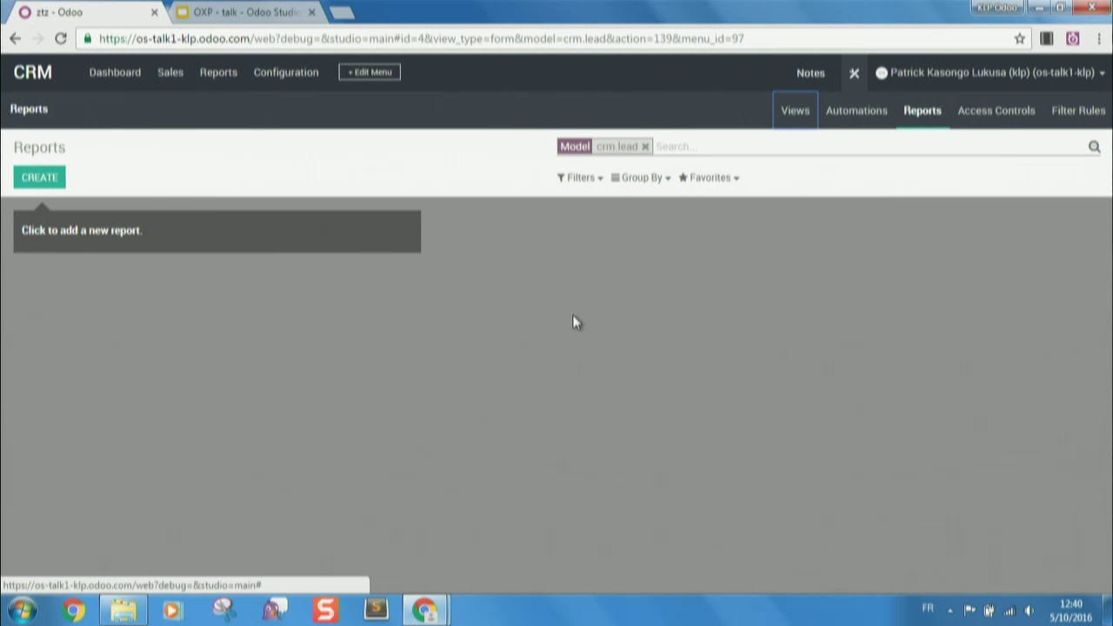
{"action": "left_click", "coordinate": [1021, 113]}
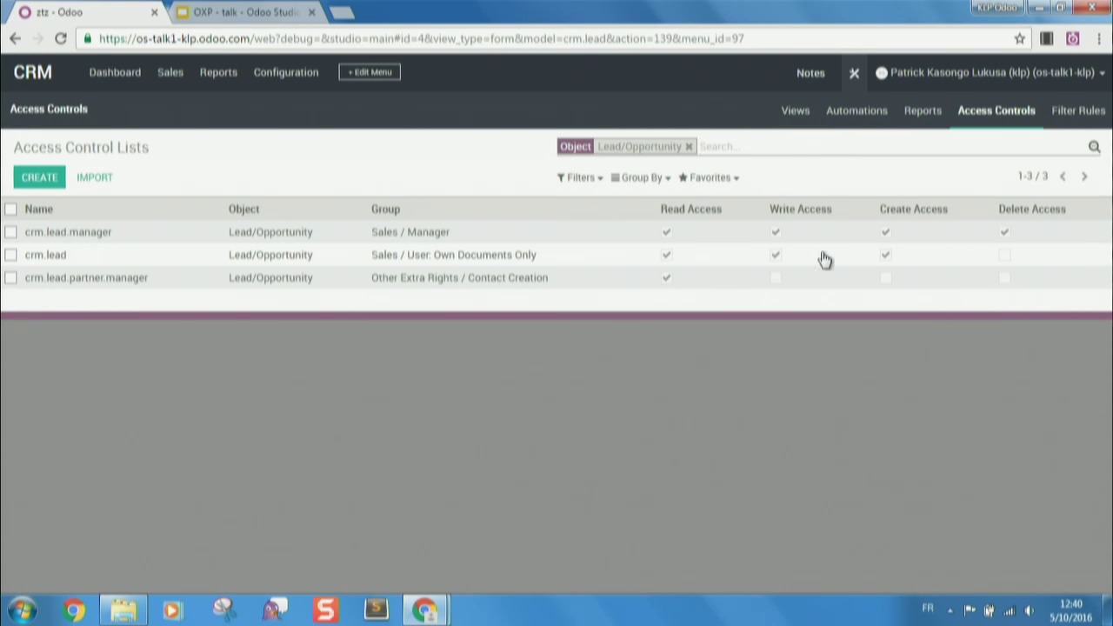
{"action": "left_click", "coordinate": [1078, 112]}
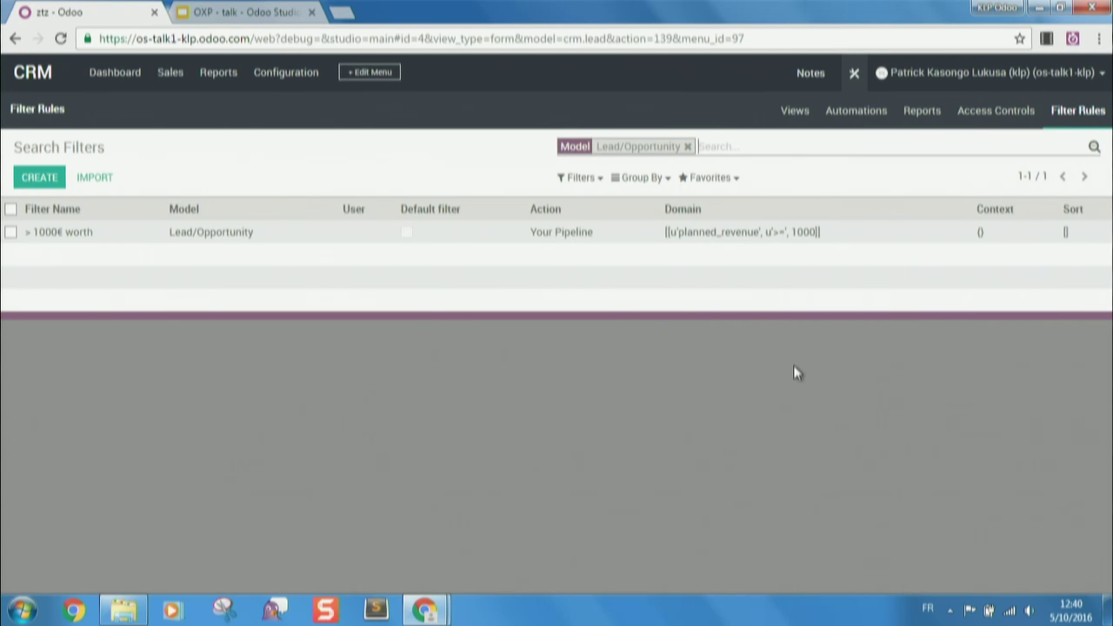
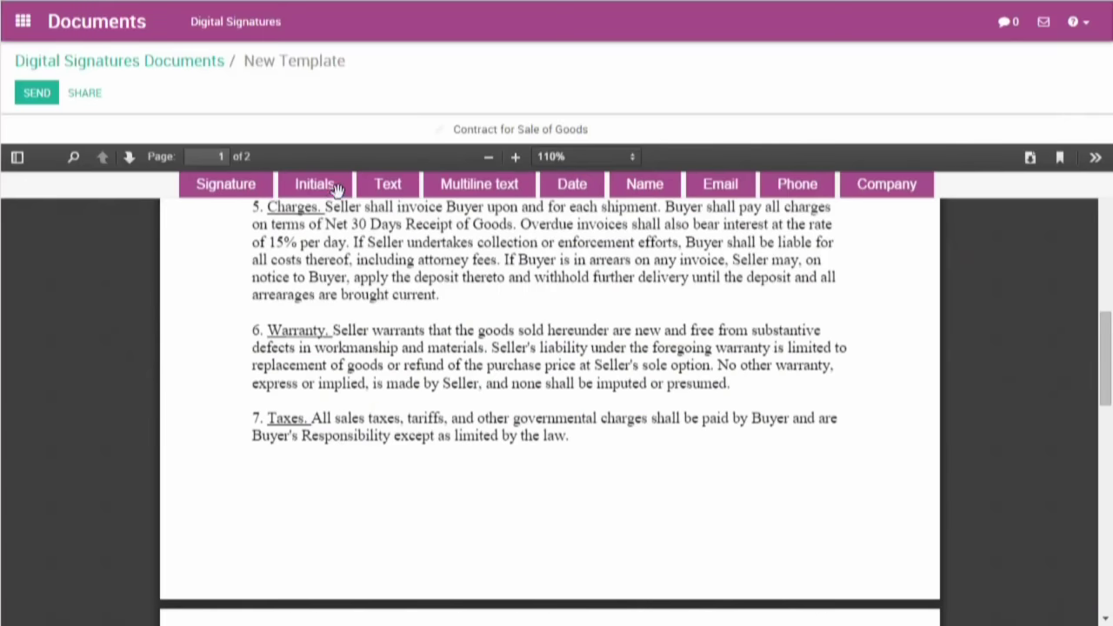
- Place an Initials field at the bottom of the page and add it to all pages
{"action": "left_click_drag", "start_coordinate": [337, 190], "coordinate": [903, 579]}
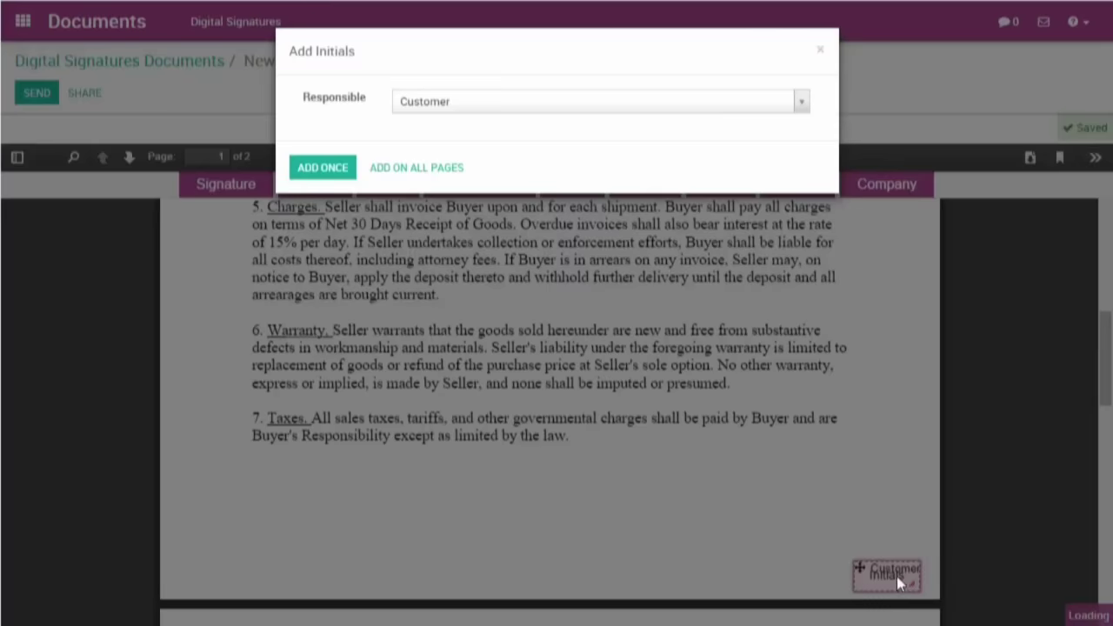
{"action": "left_click", "coordinate": [415, 178]}
{"action": "scroll", "coordinate": [903, 609], "scroll_direction": "down", "scroll_amount": 5}
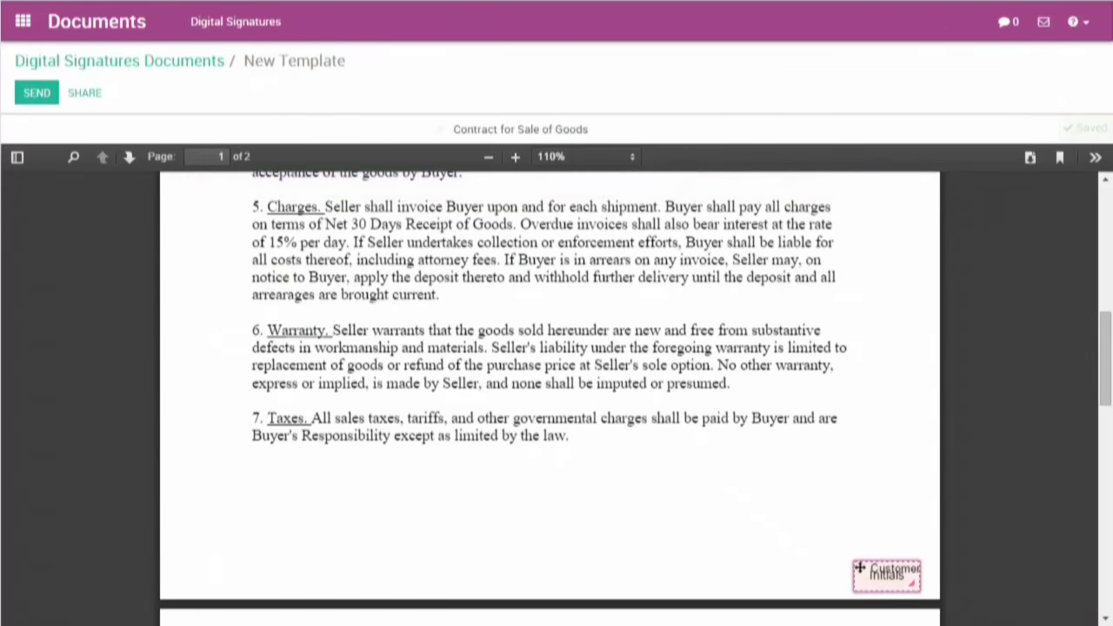
- Add Customer and Company signature fields, making Company responsible for the second one
{"action": "mouse_move", "coordinate": [572, 183]}
{"action": "left_mouse_down"}
{"action": "mouse_move", "coordinate": [576, 504]}
{"action": "mouse_move", "coordinate": [591, 370]}
{"action": "mouse_move", "coordinate": [598, 532]}
{"action": "left_mouse_up"}
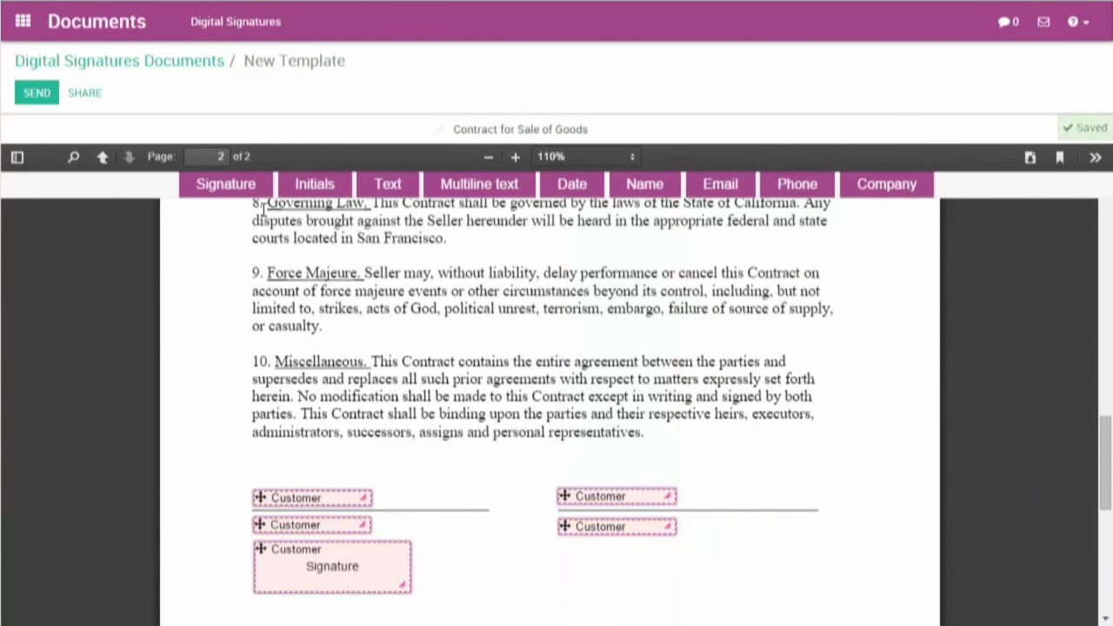
{"action": "mouse_move", "coordinate": [225, 183]}
{"action": "left_mouse_down"}
{"action": "mouse_move", "coordinate": [249, 248]}
{"action": "mouse_move", "coordinate": [604, 472]}
{"action": "mouse_move", "coordinate": [623, 459]}
{"action": "mouse_move", "coordinate": [621, 467]}
{"action": "left_mouse_up"}
{"action": "scroll", "coordinate": [605, 472], "scroll_direction": "down", "scroll_amount": 1}
{"action": "left_click", "coordinate": [621, 467]}
{"action": "left_click", "coordinate": [526, 113]}
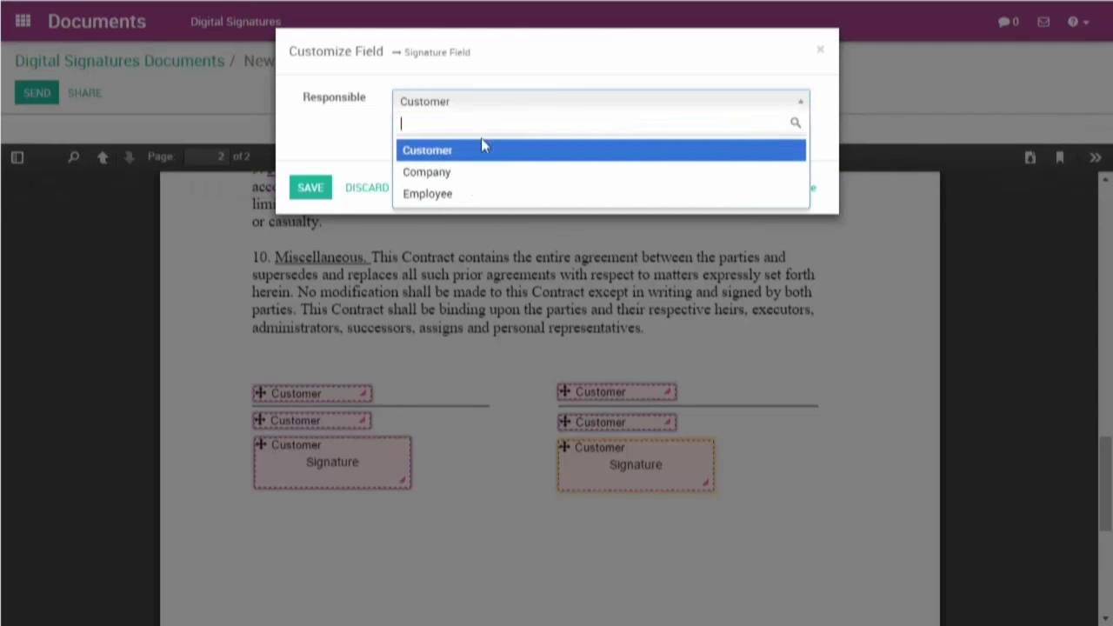
{"action": "left_click", "coordinate": [467, 182]}
{"action": "left_click", "coordinate": [313, 190]}
- Send the contract to a newly created customer contact, with another address copied
{"action": "left_click", "coordinate": [500, 141]}
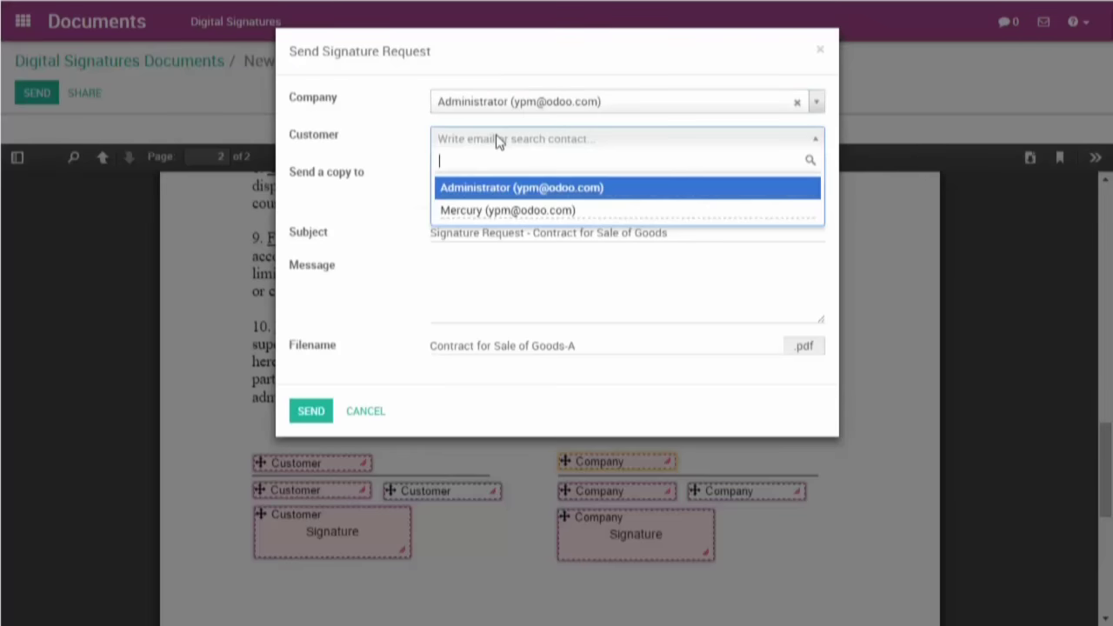
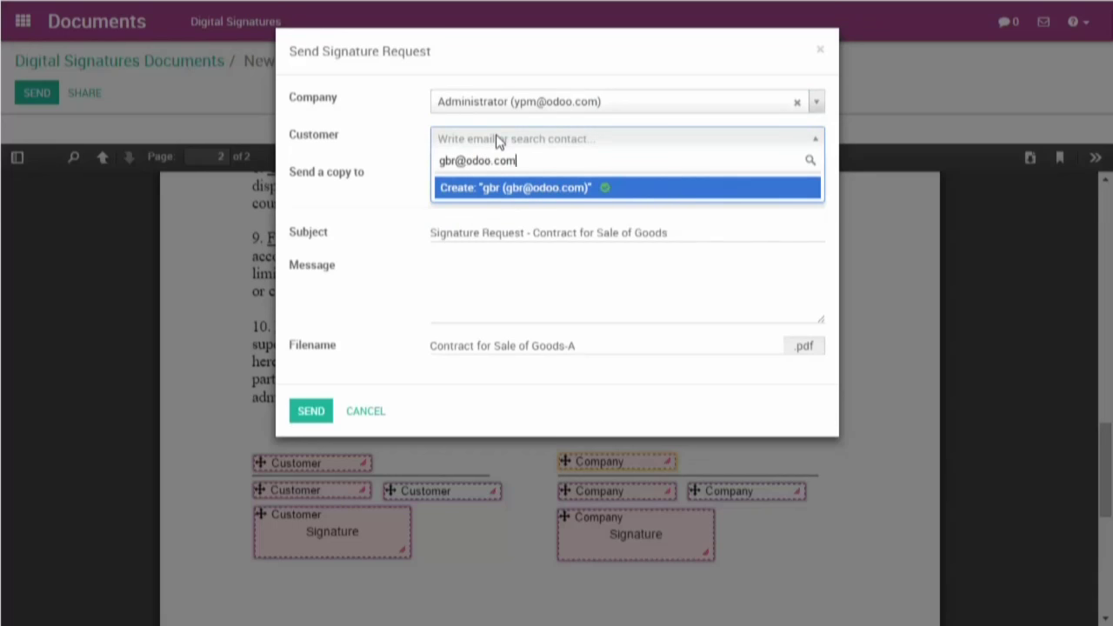
{"action": "left_click", "coordinate": [483, 201]}
{"action": "left_click", "coordinate": [477, 179]}
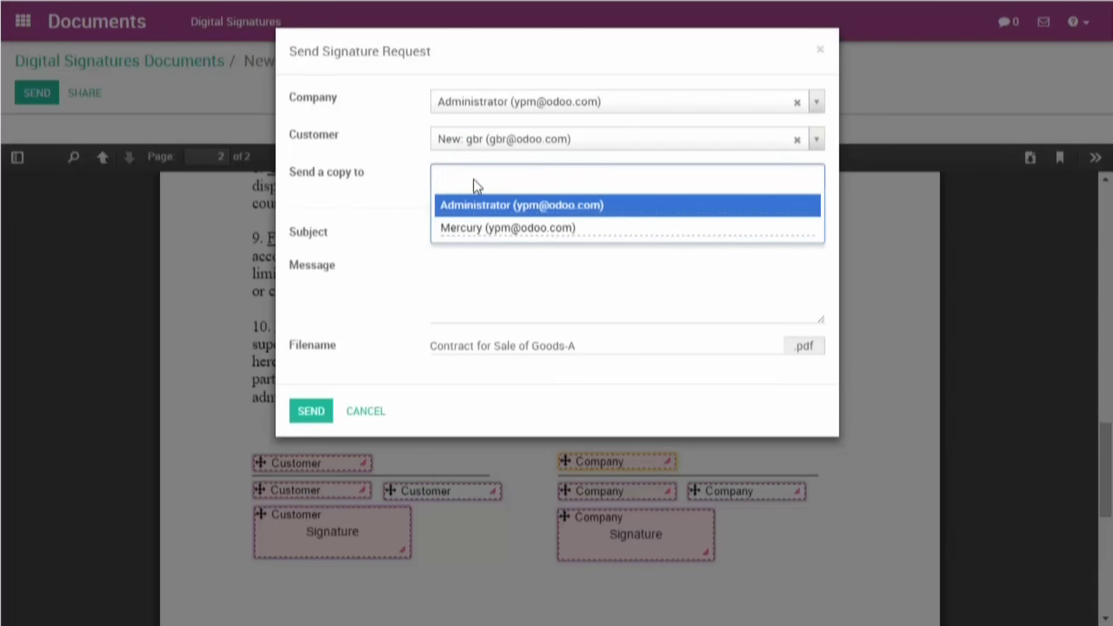
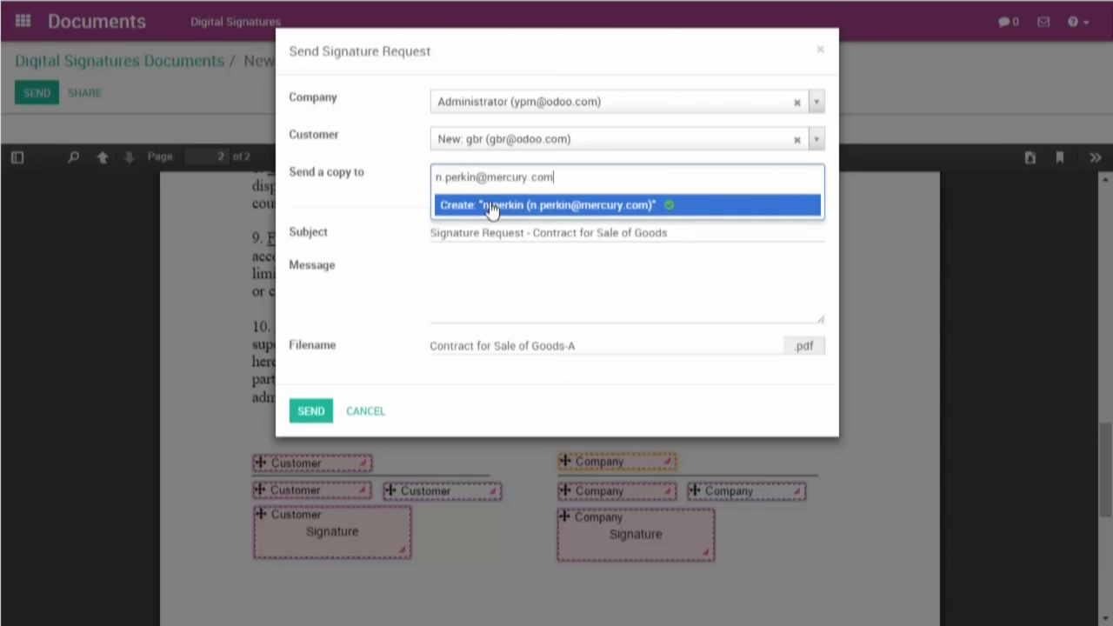
{"action": "left_click", "coordinate": [490, 207]}
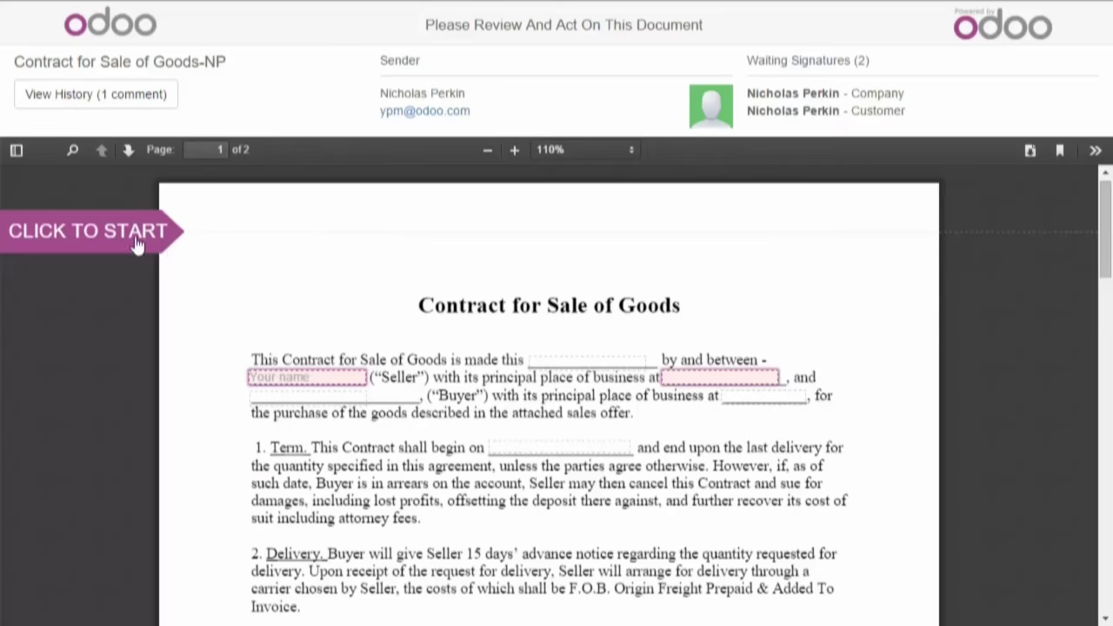
- Fill in New York as the place of business on the contract
{"action": "scroll", "coordinate": [132, 280], "scroll_direction": "down", "scroll_amount": 1}
{"action": "left_click", "coordinate": [61, 218]}
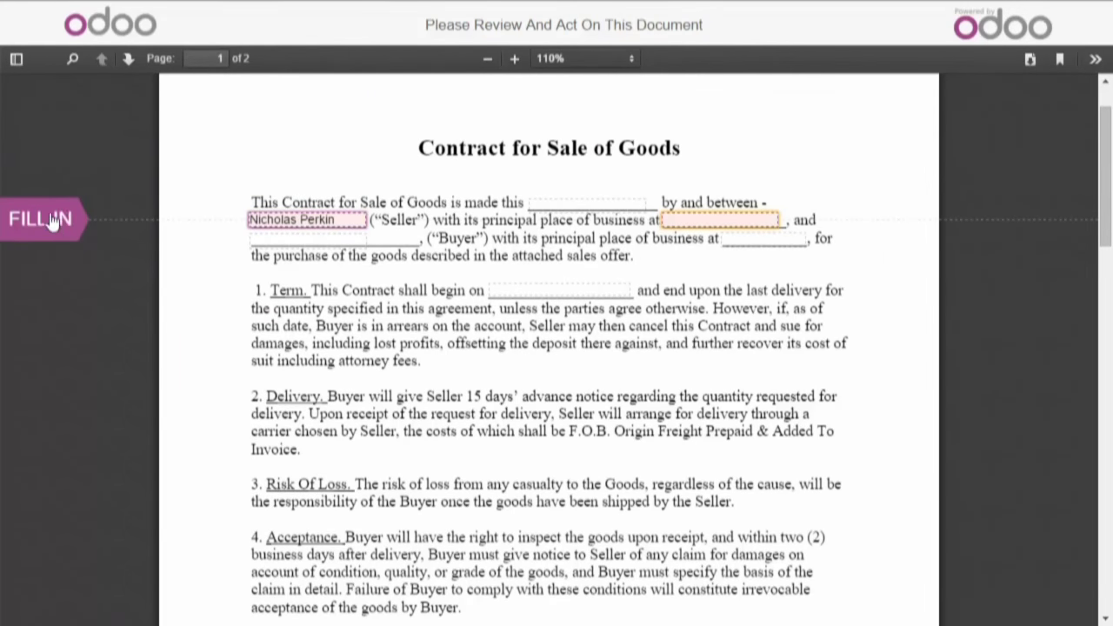
{"action": "type", "text": "New York"}
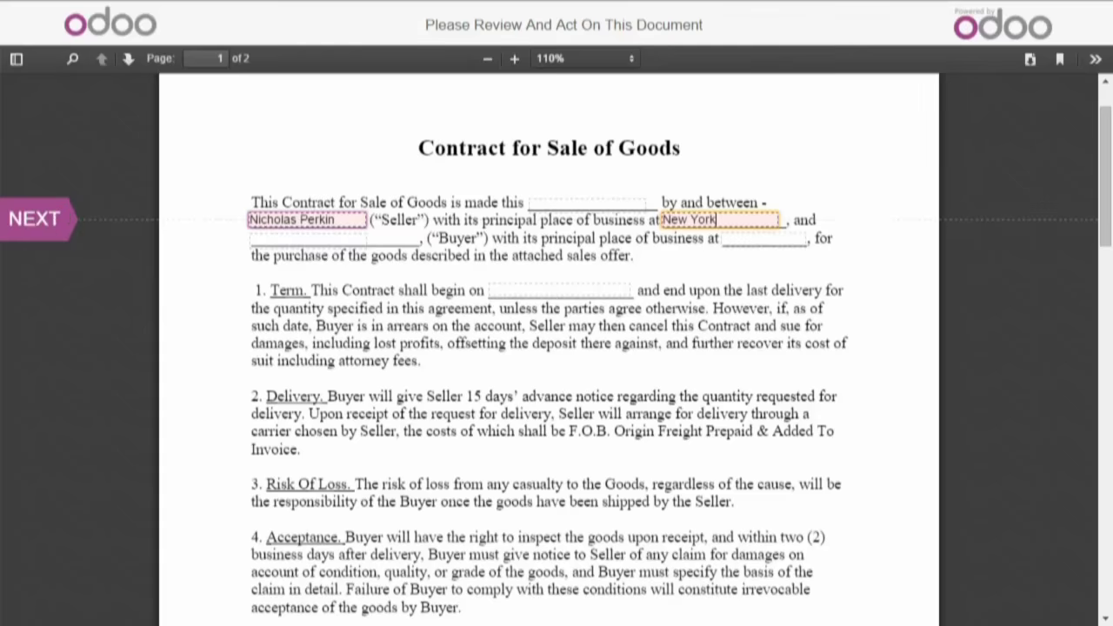
- Hand-draw a signature in the signature field on page 2
{"action": "left_click", "coordinate": [35, 219]}
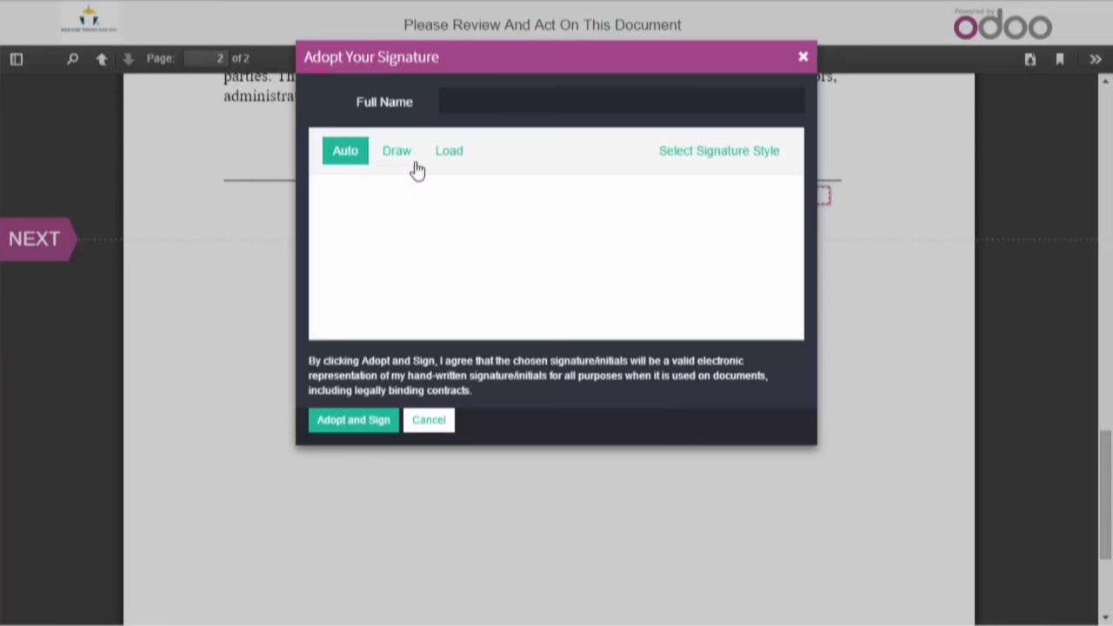
{"action": "left_click", "coordinate": [396, 153]}
{"action": "mouse_move", "coordinate": [360, 271]}
{"action": "left_mouse_down"}
{"action": "mouse_move", "coordinate": [593, 302]}
{"action": "mouse_move", "coordinate": [652, 332]}
{"action": "left_mouse_up"}
{"action": "left_click_drag", "start_coordinate": [416, 248], "coordinate": [510, 174]}
{"action": "mouse_move", "coordinate": [511, 254]}
{"action": "left_mouse_down"}
{"action": "mouse_move", "coordinate": [516, 291]}
{"action": "mouse_move", "coordinate": [518, 272]}
{"action": "mouse_move", "coordinate": [597, 286]}
{"action": "mouse_move", "coordinate": [593, 262]}
{"action": "left_mouse_up"}
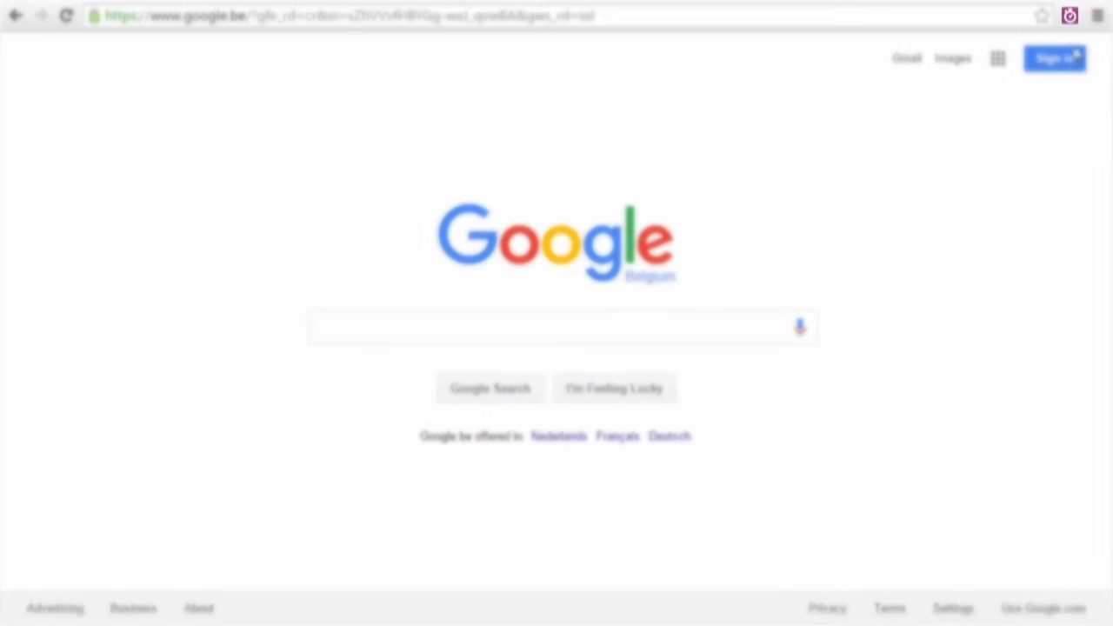
- Start the Awesome Timesheet timer and reopen the popup later to see it running
{"action": "left_click", "coordinate": [1070, 17]}
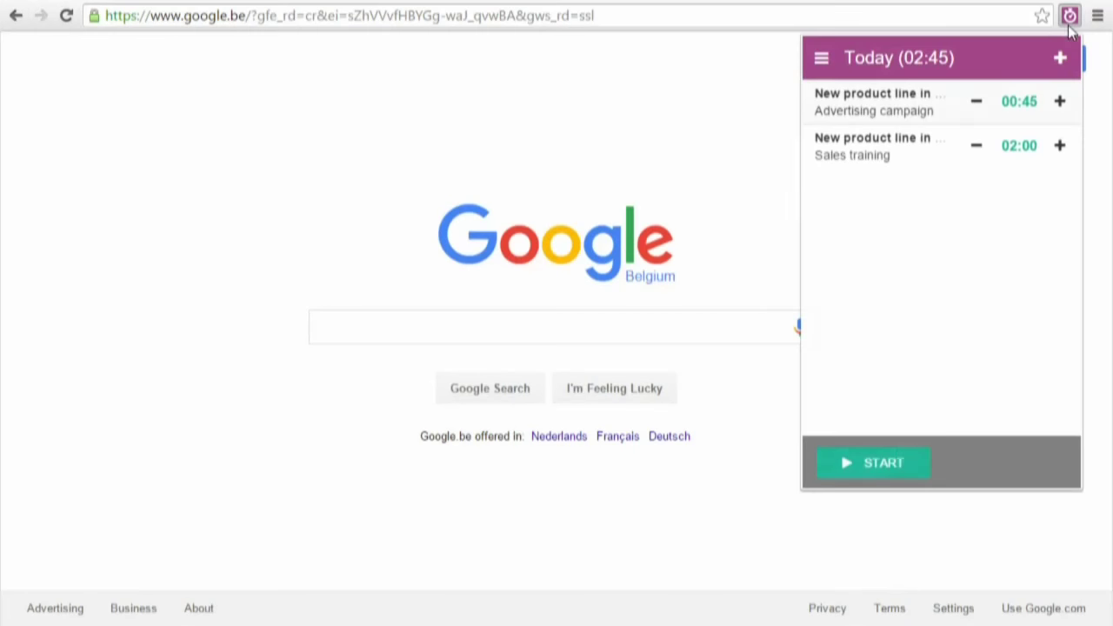
{"action": "left_click", "coordinate": [894, 465]}
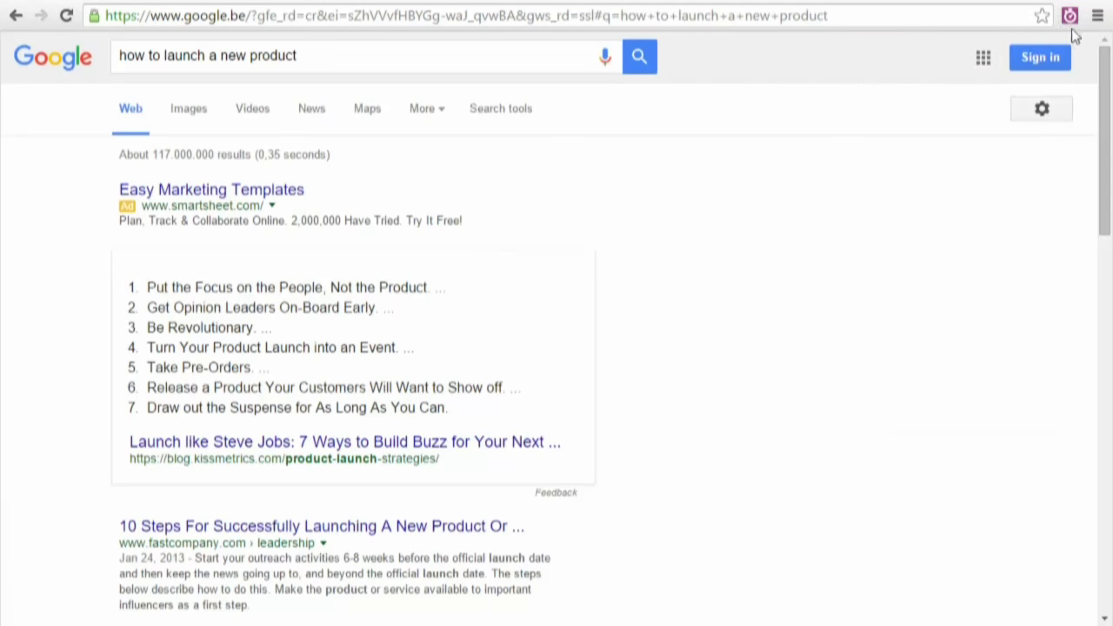
{"action": "left_click", "coordinate": [1070, 16]}
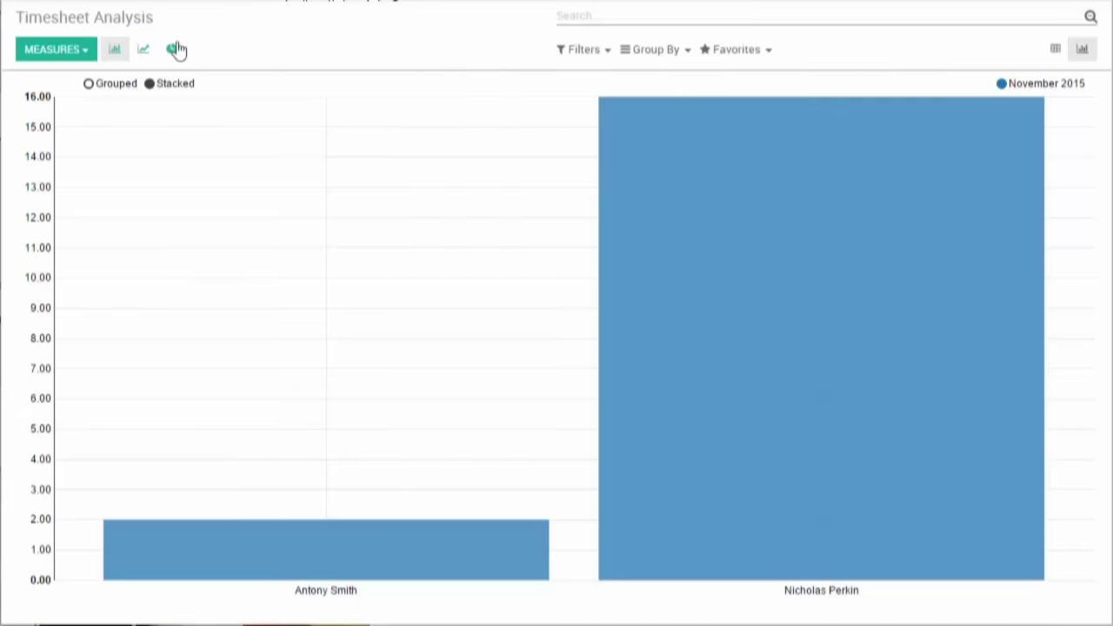
- Show timesheets as a pie chart by user, then as a pivot with the first user's hours by date
{"action": "left_click", "coordinate": [172, 51]}
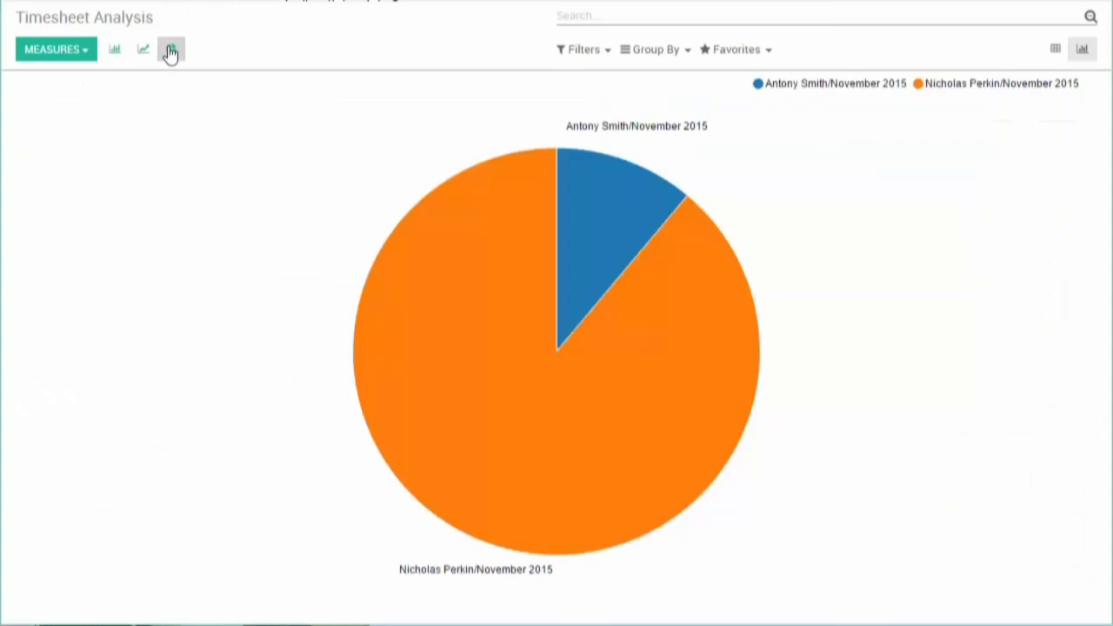
{"action": "left_click", "coordinate": [648, 53]}
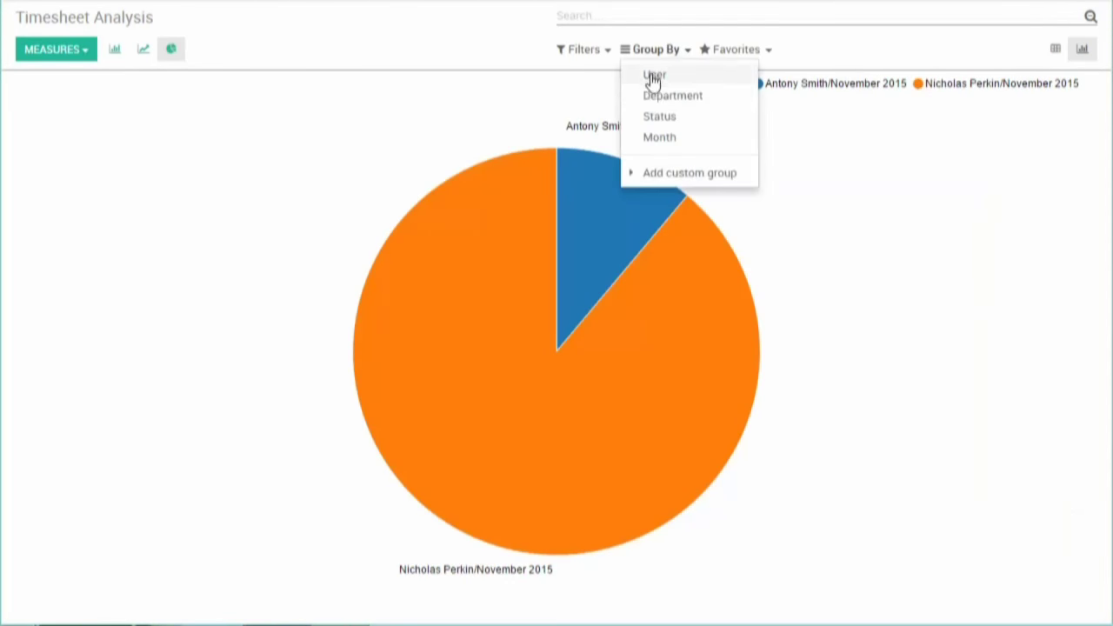
{"action": "left_click", "coordinate": [653, 78]}
{"action": "left_click", "coordinate": [1054, 61]}
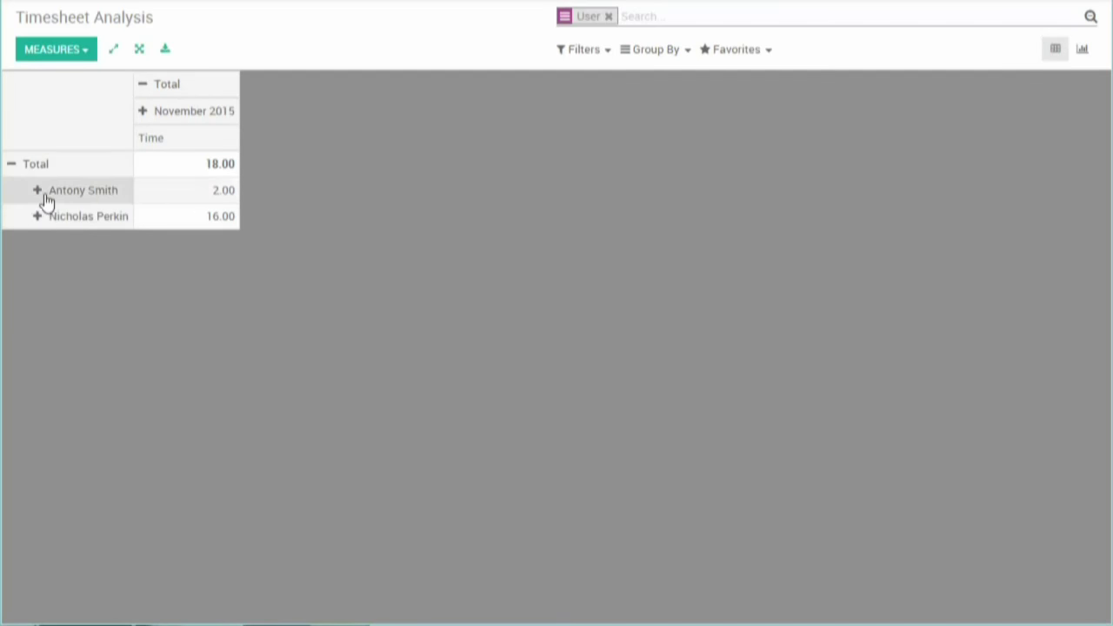
{"action": "left_click", "coordinate": [42, 195]}
{"action": "left_click", "coordinate": [69, 248]}
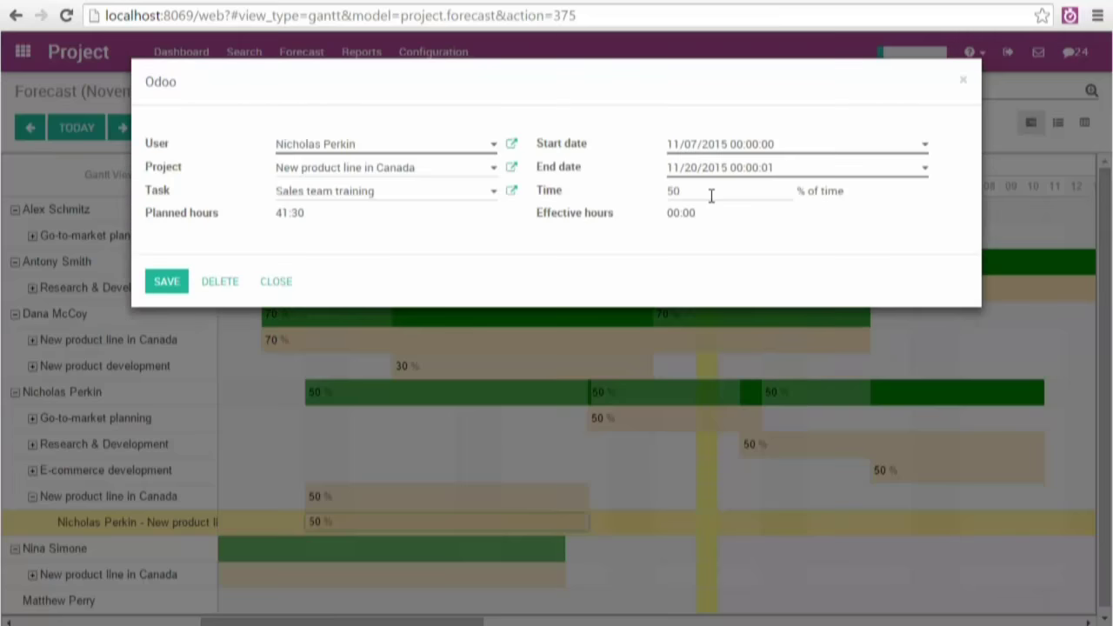
- Change the training forecast's time from 50 to 100, end date November 30, and save
{"action": "left_click_drag", "start_coordinate": [712, 196], "coordinate": [595, 195]}
{"action": "type", "text": "100"}
{"action": "left_click", "coordinate": [696, 167]}
{"action": "left_click", "coordinate": [736, 380]}
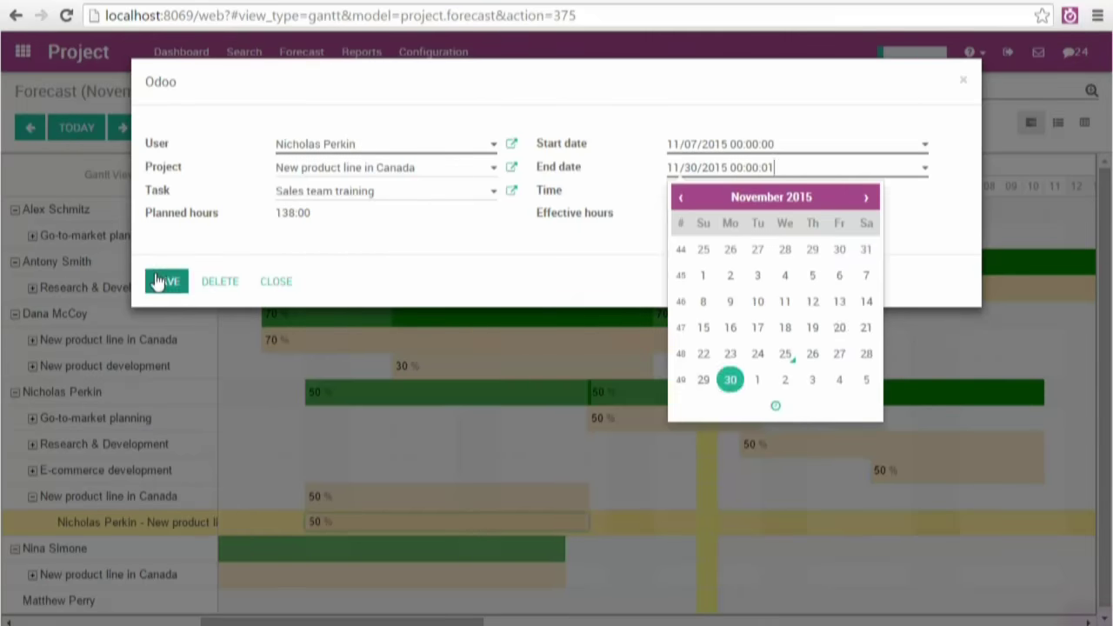
{"action": "left_click", "coordinate": [166, 280]}
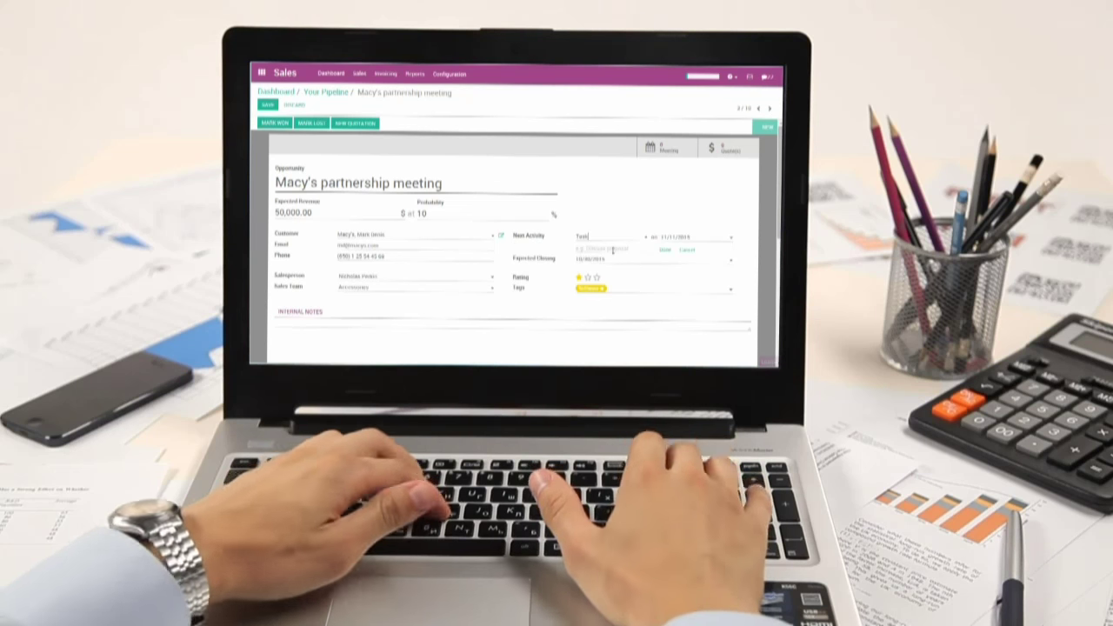
- Enter 'Meeting' as the next activity summary
{"action": "type", "text": "Meeting"}
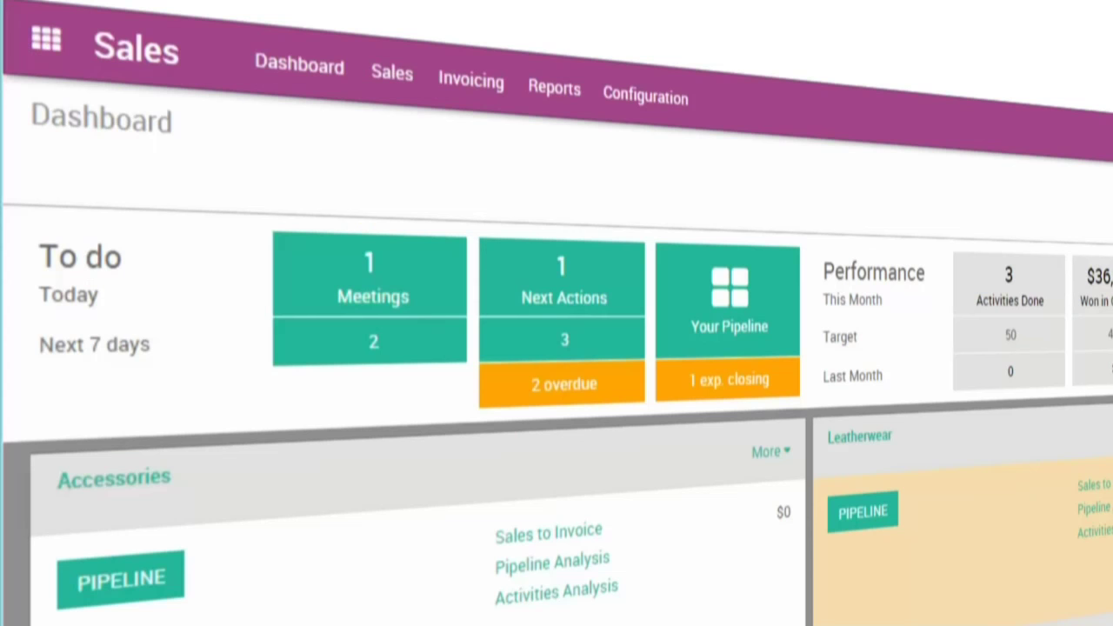
- Move 'Plan to buy 600 units' into Qualification and place the hats opportunity atop Negotiation
{"action": "left_click", "coordinate": [619, 265]}
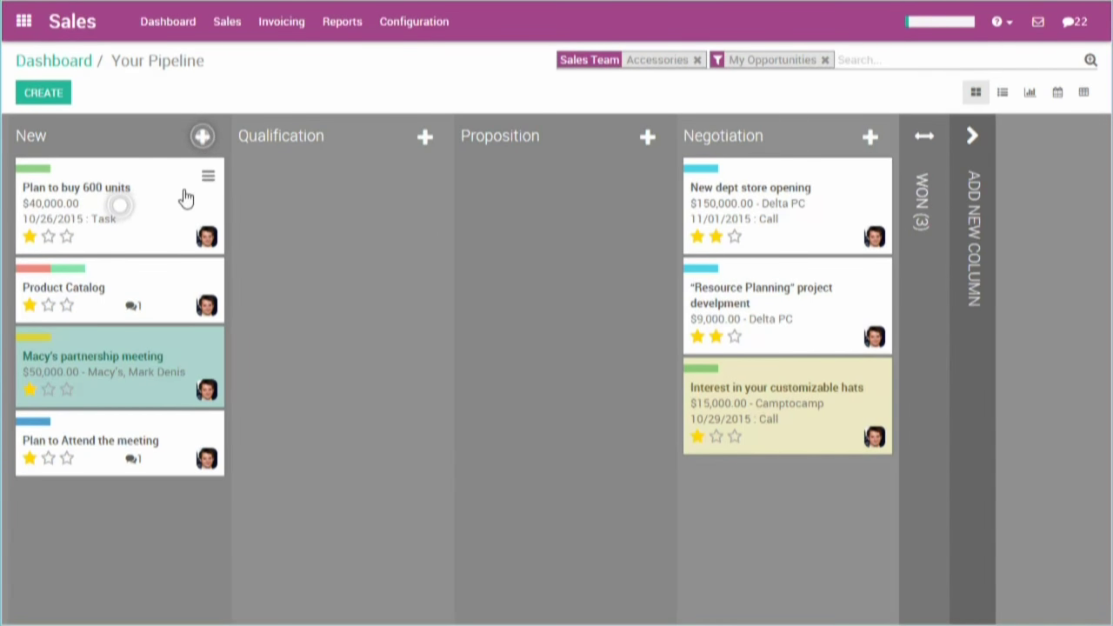
{"action": "left_click_drag", "start_coordinate": [185, 198], "coordinate": [356, 241]}
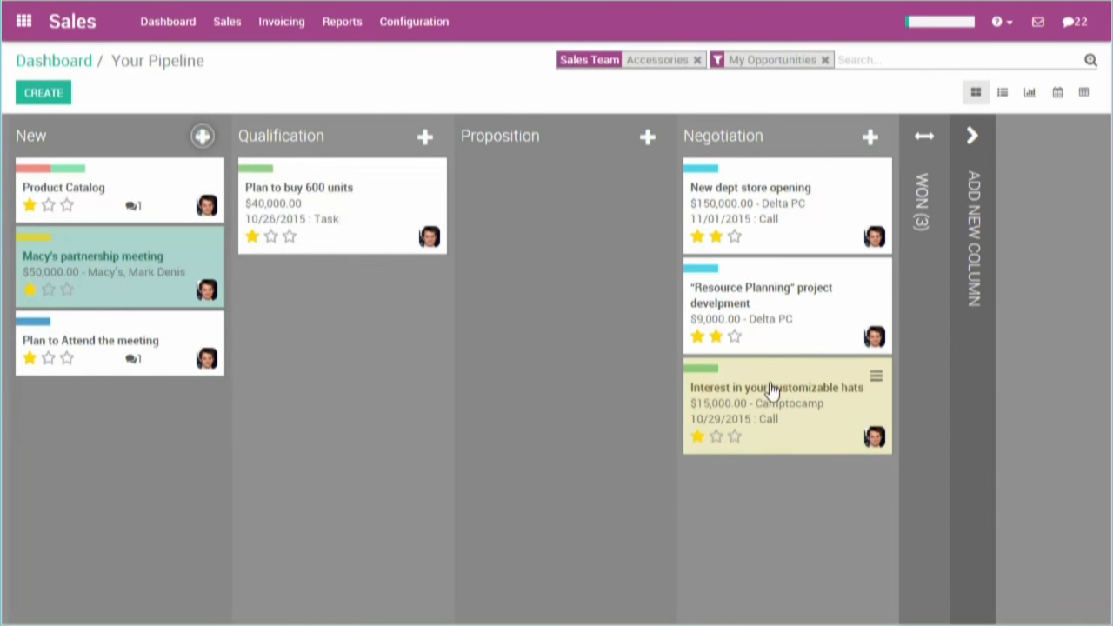
{"action": "left_click_drag", "start_coordinate": [772, 391], "coordinate": [588, 378]}
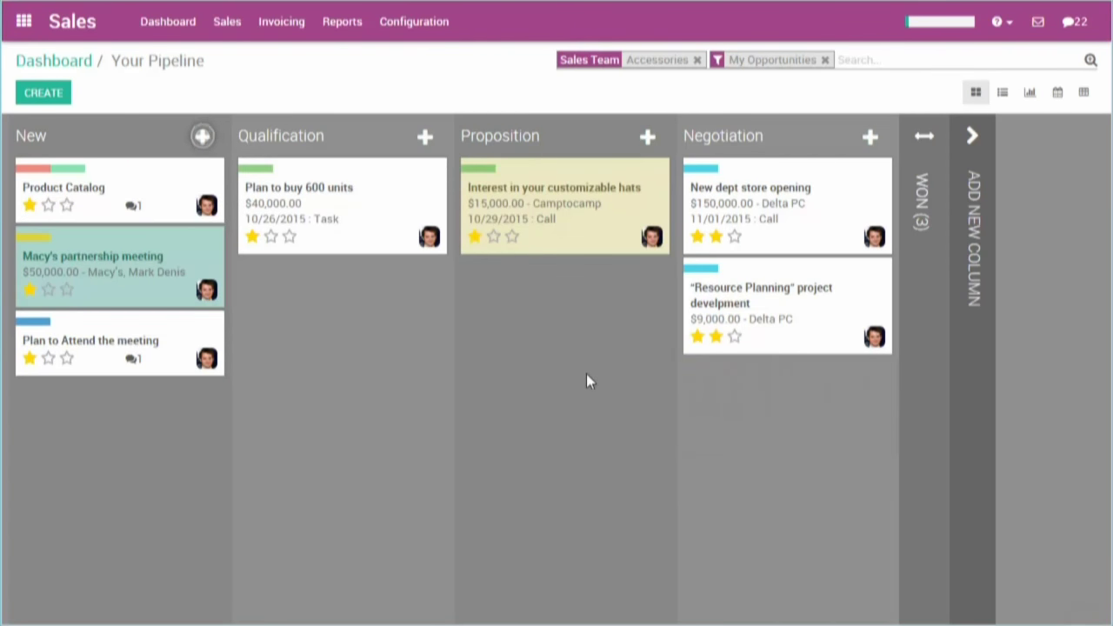
{"action": "left_click_drag", "start_coordinate": [597, 203], "coordinate": [765, 196]}
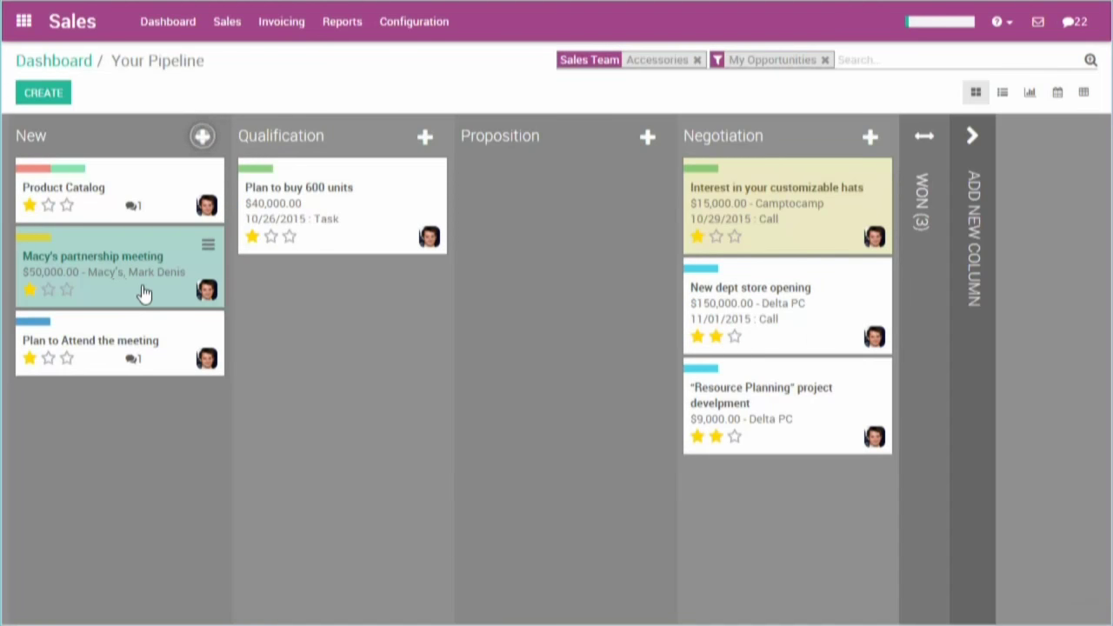
- Open Macy's partnership meeting and schedule a meeting on Saturday at 11am in its calendar
{"action": "left_click", "coordinate": [144, 294]}
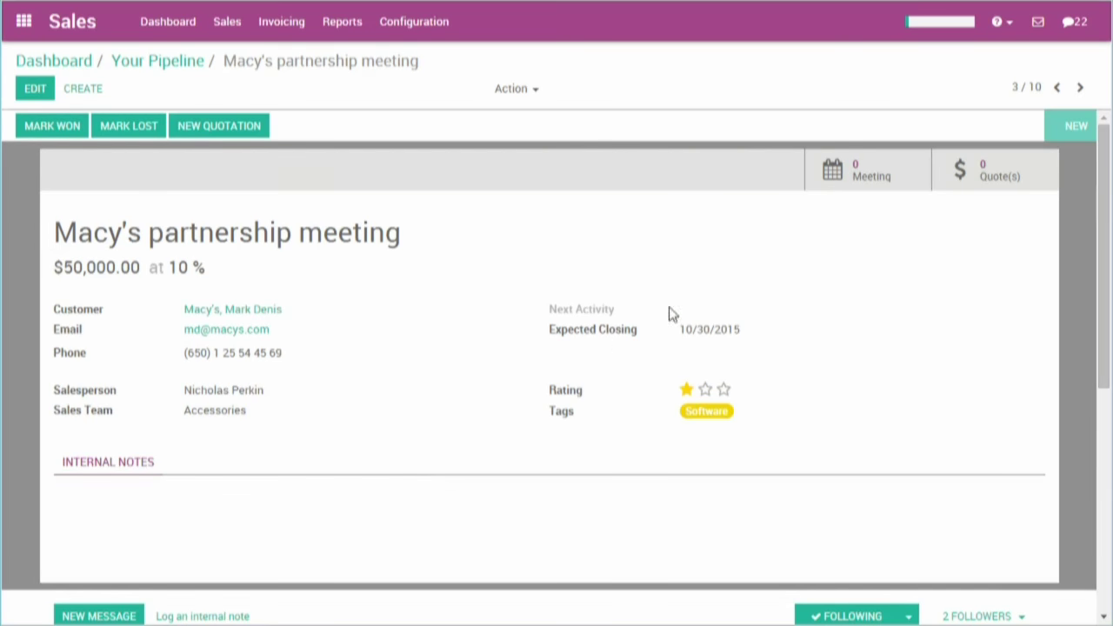
{"action": "left_click", "coordinate": [877, 189]}
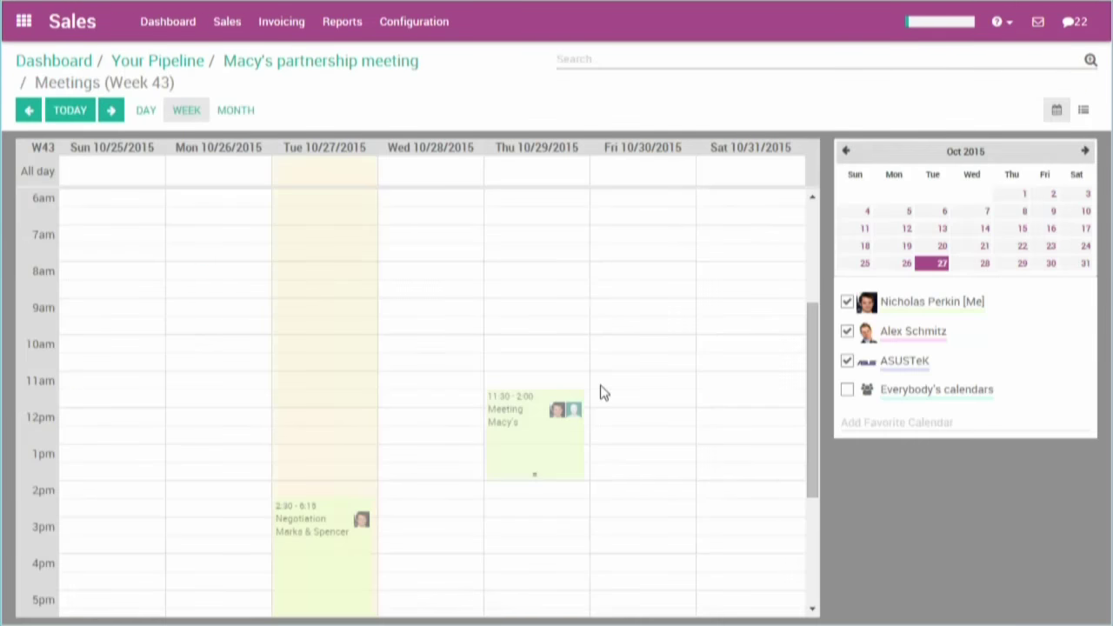
{"action": "left_click", "coordinate": [604, 385]}
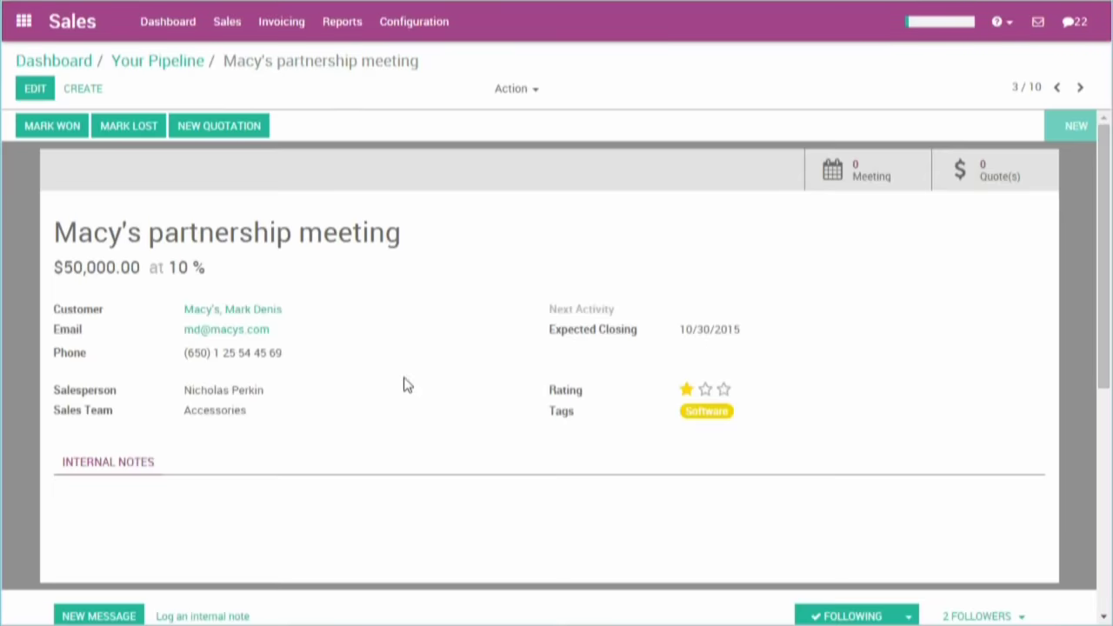
- Write a message proposing a second meeting on Friday, signed off, and set next activity to Email
{"action": "scroll", "coordinate": [405, 383], "scroll_direction": "down", "scroll_amount": 4}
{"action": "left_click", "coordinate": [87, 270]}
{"action": "type", "text": "Hi"}
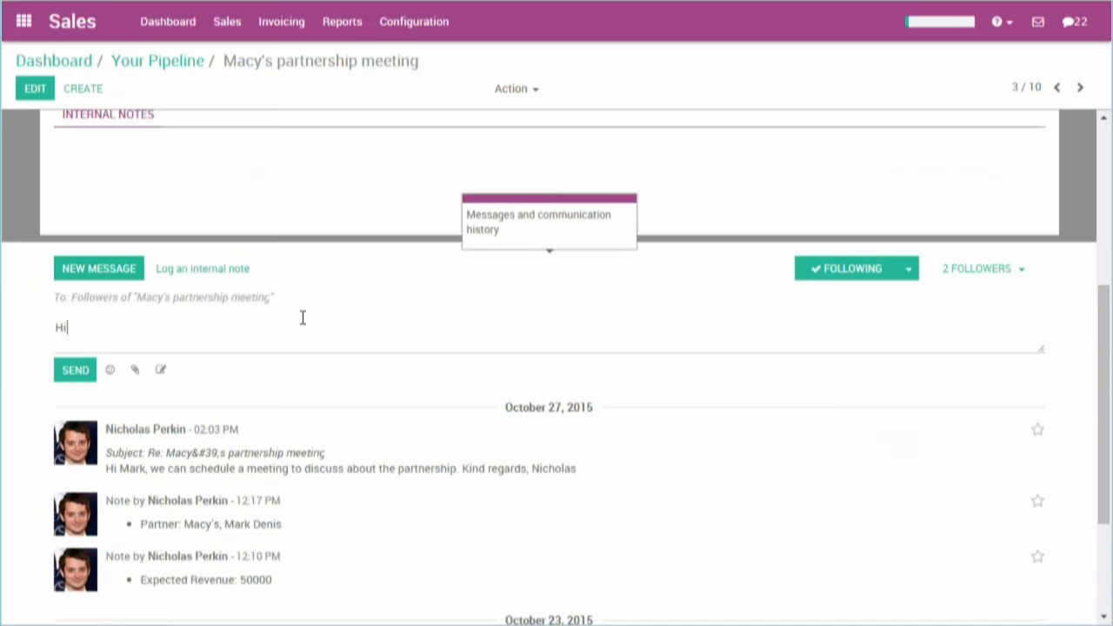
{"action": "type", "text": " mark,  let's"}
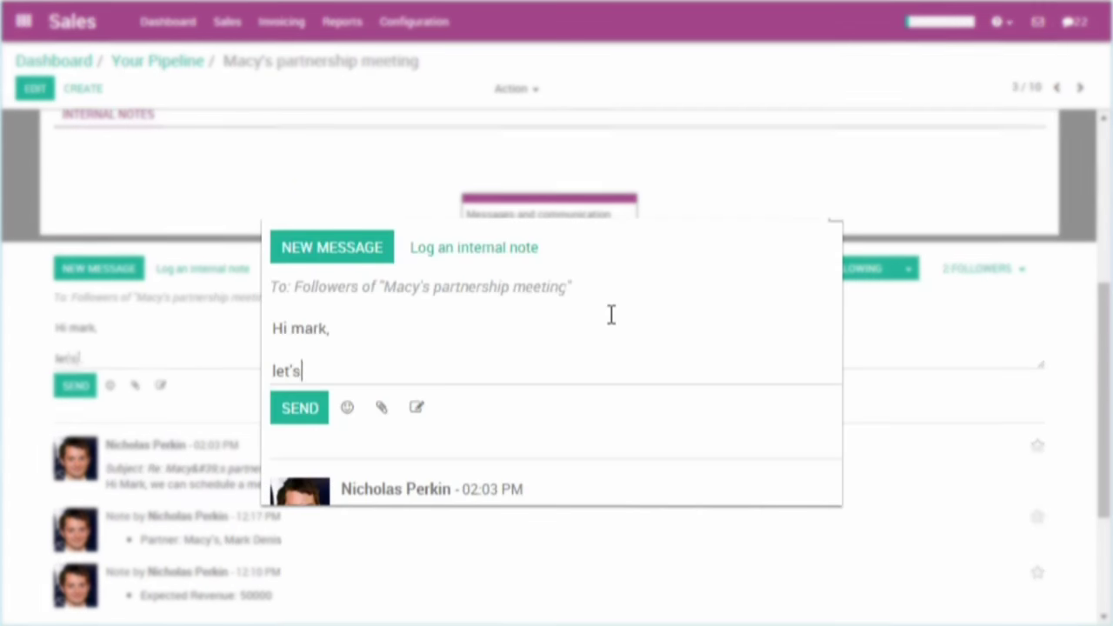
{"action": "type", "text": " schedule a second meeting on Friday."}
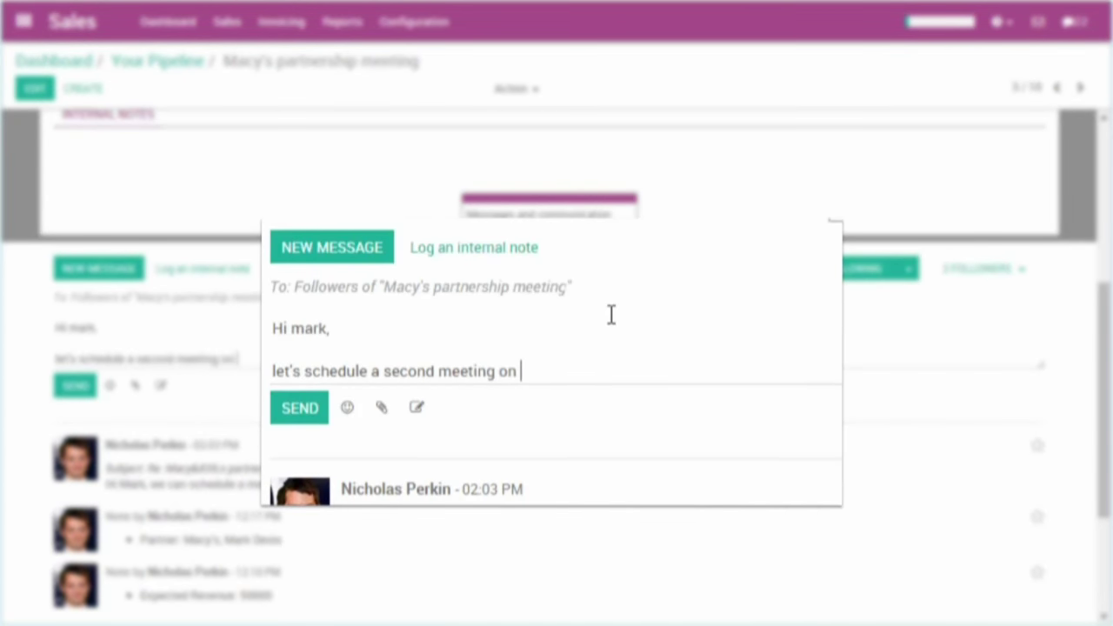
{"action": "key", "text": "Return"}
{"action": "type", "text": "Kind regards,"}
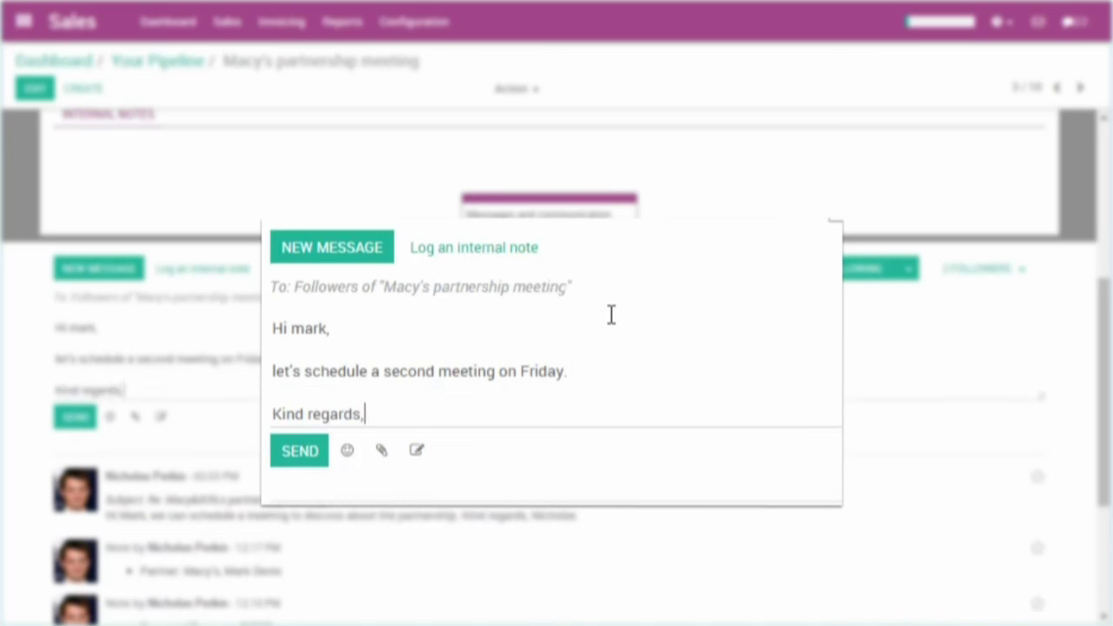
{"action": "key", "text": "Return"}
{"action": "type", "text": "Nich"}
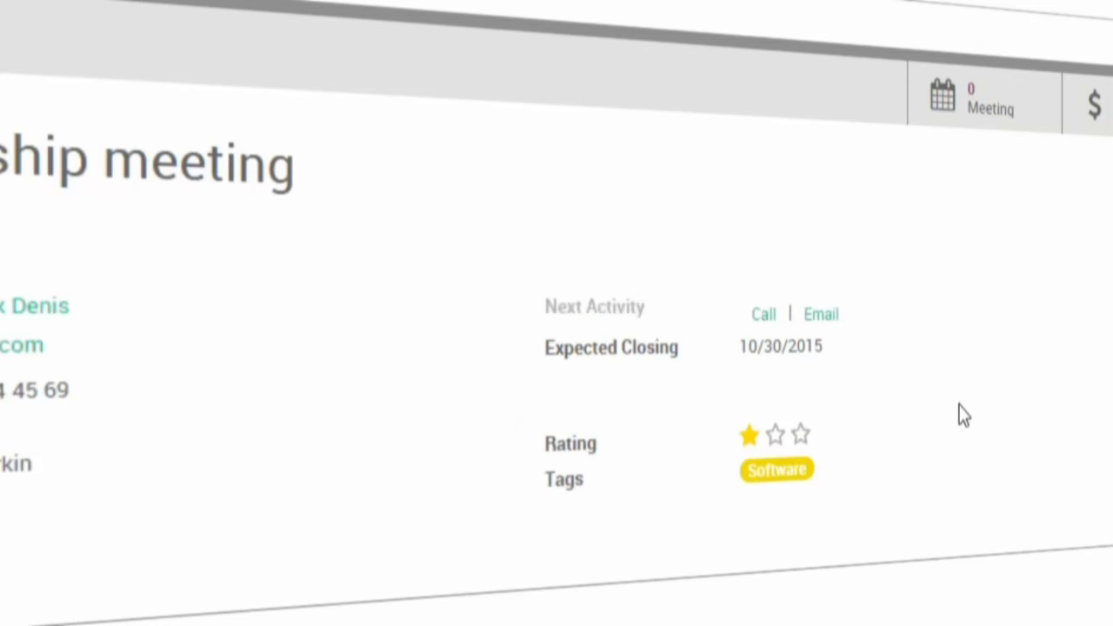
{"action": "left_click", "coordinate": [828, 328]}
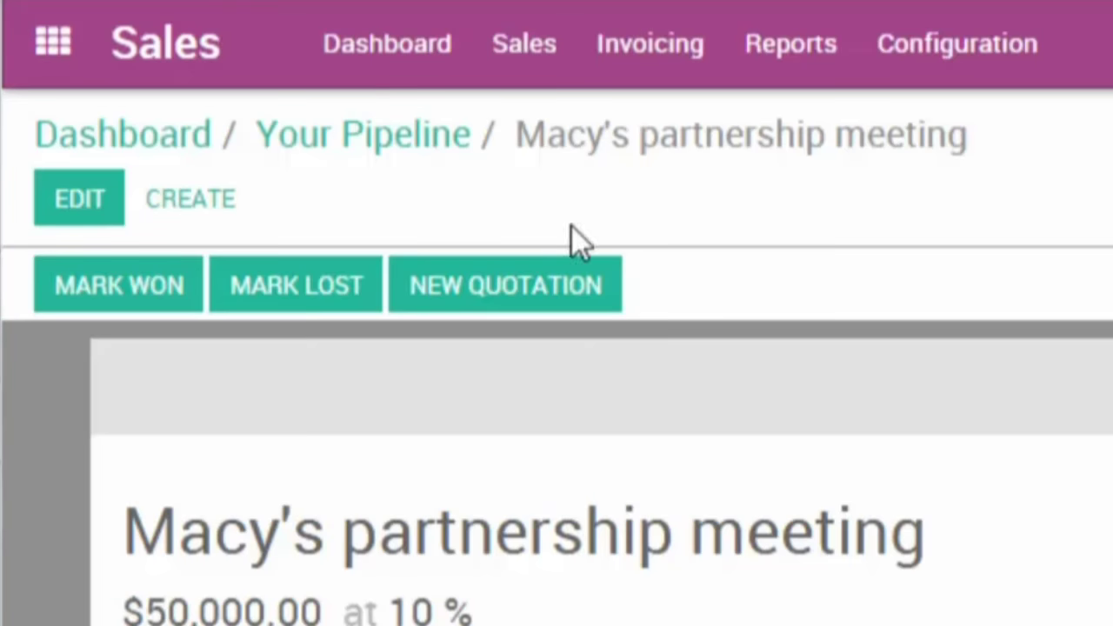
{"action": "left_click", "coordinate": [273, 148]}
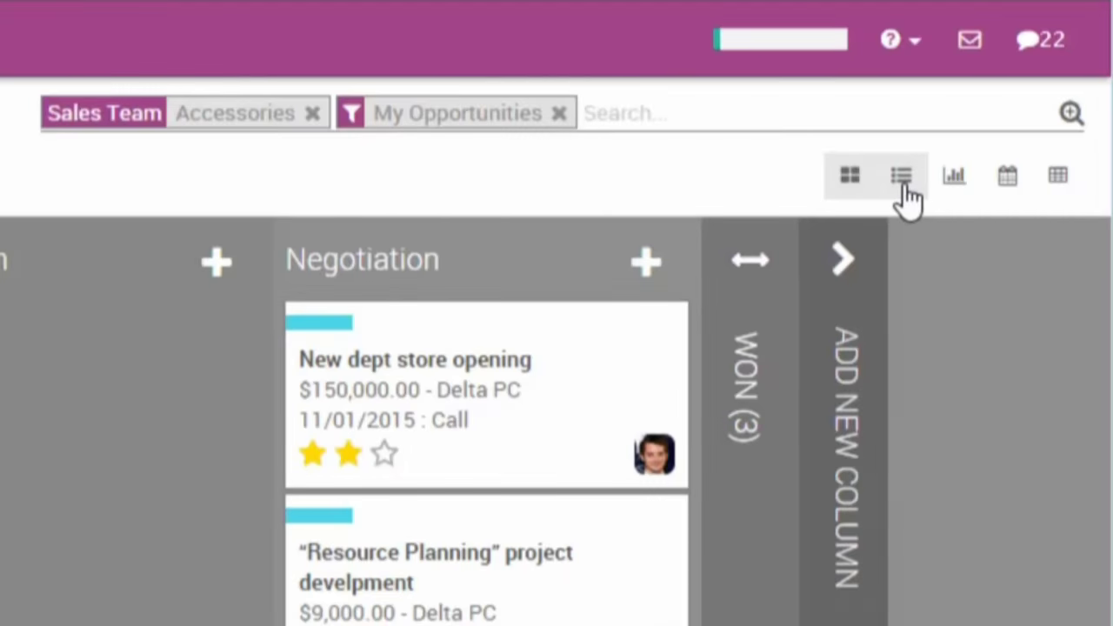
{"action": "left_click", "coordinate": [902, 178]}
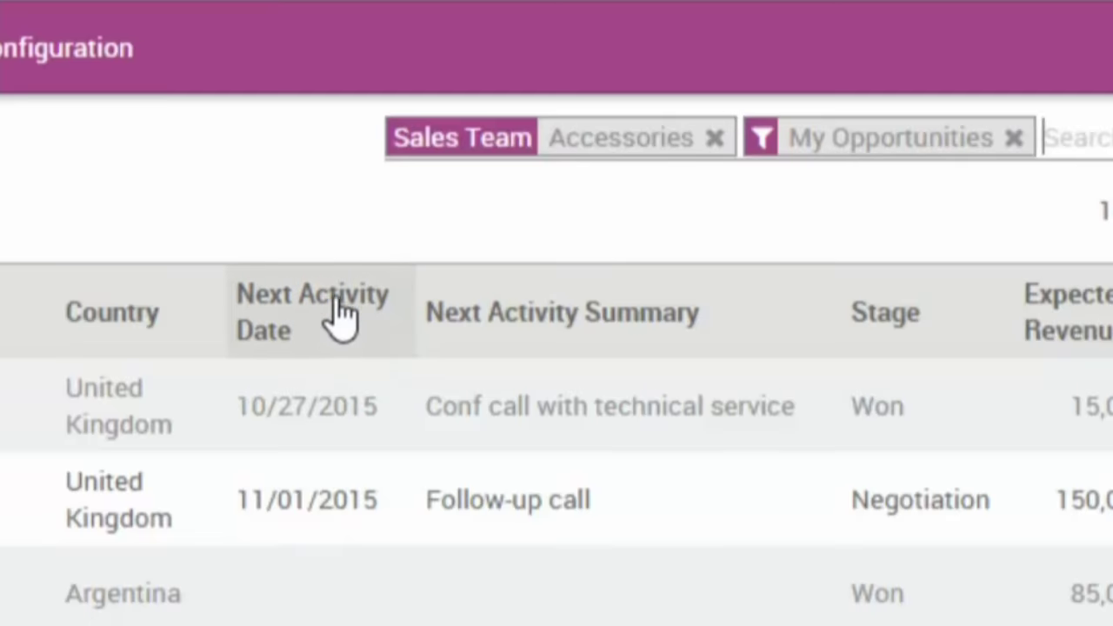
{"action": "left_click", "coordinate": [533, 134]}
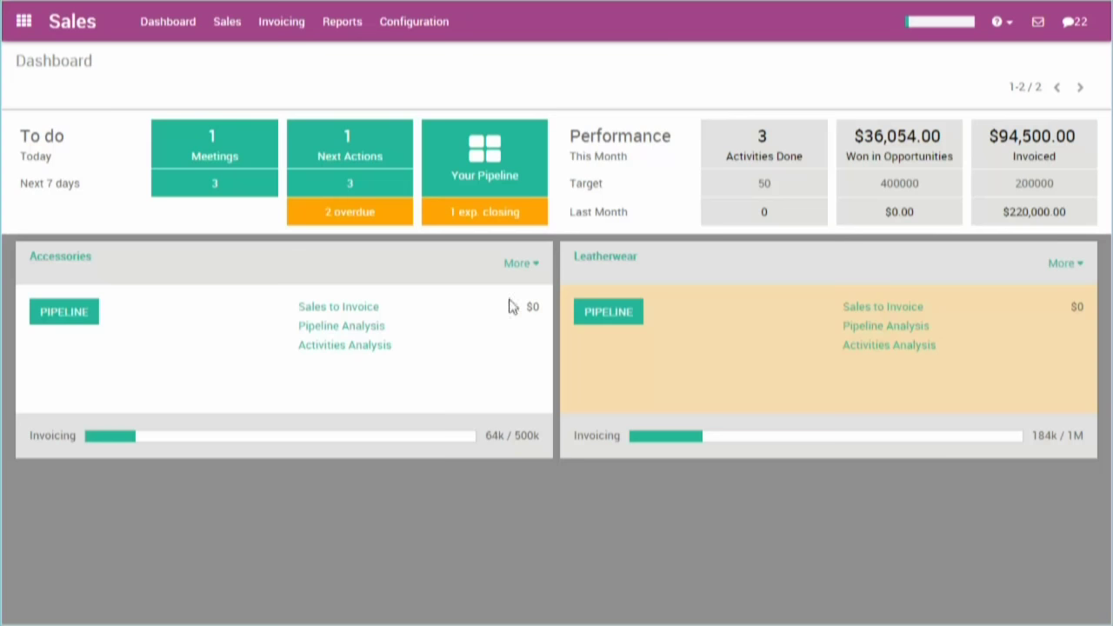
{"action": "left_click", "coordinate": [492, 178]}
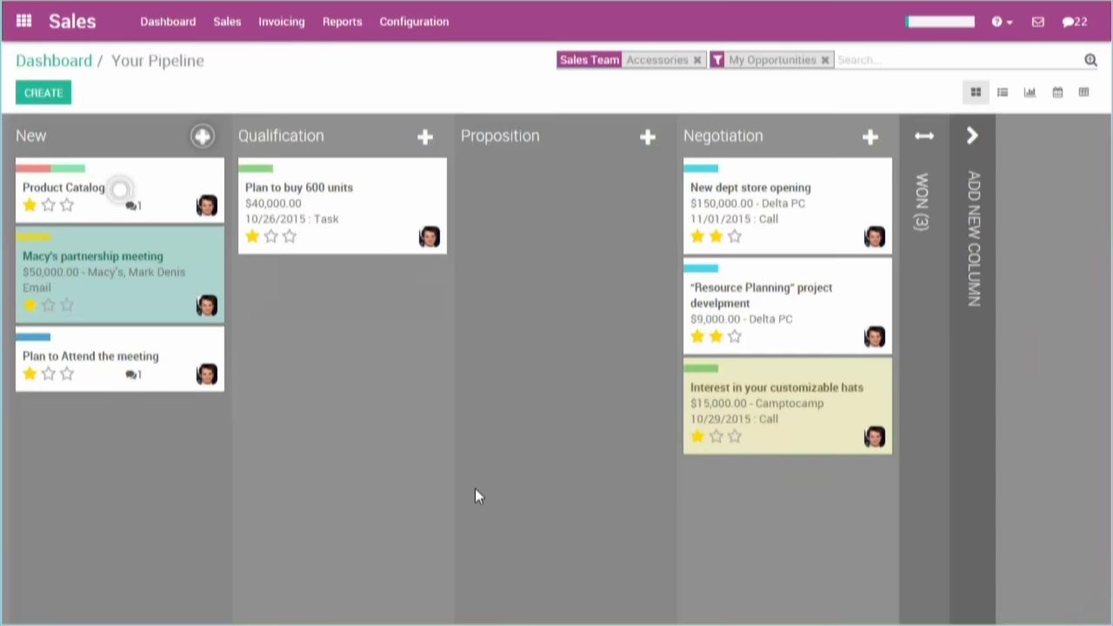
- Move Macy's partnership meeting into Qualification and raise its expected revenue to 75,000
{"action": "left_click_drag", "start_coordinate": [154, 283], "coordinate": [325, 330]}
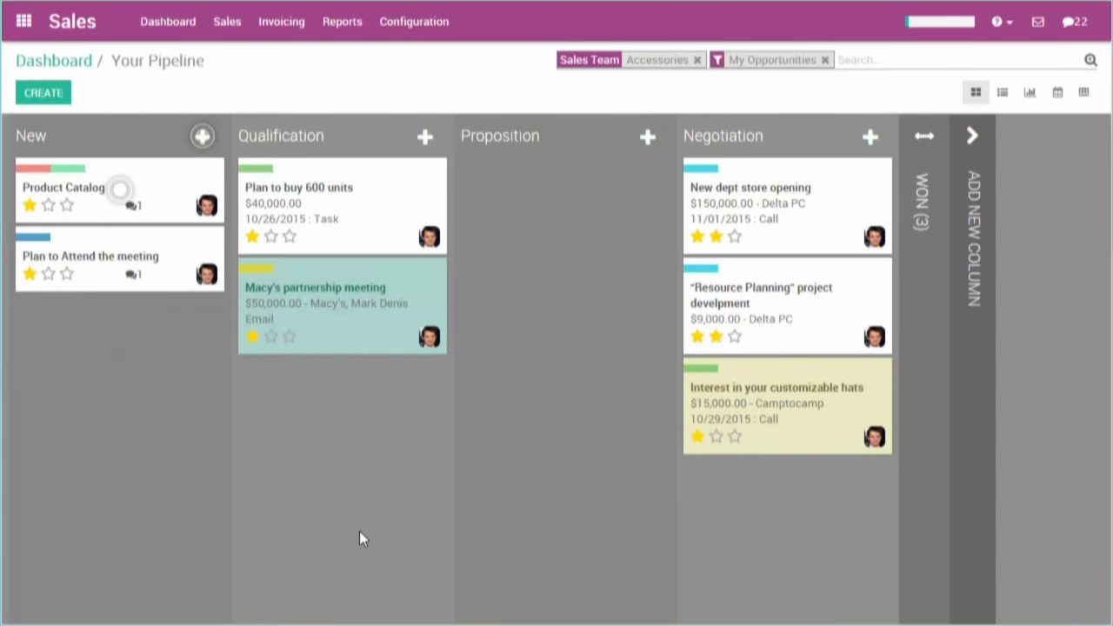
{"action": "left_click", "coordinate": [320, 325]}
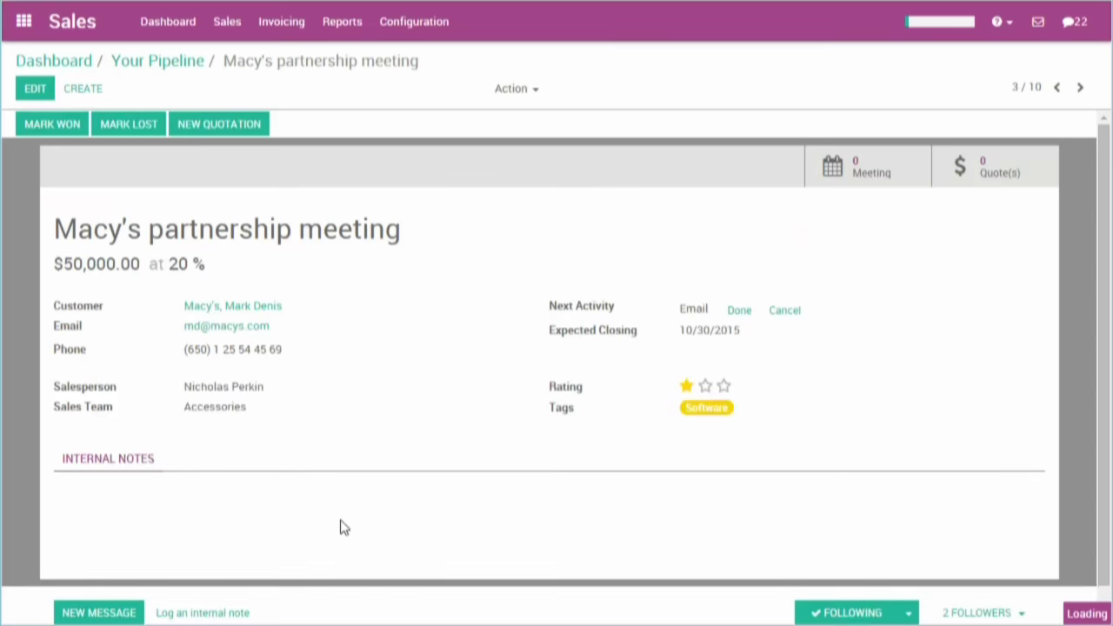
{"action": "left_click", "coordinate": [39, 92]}
{"action": "left_click_drag", "start_coordinate": [72, 315], "coordinate": [53, 305]}
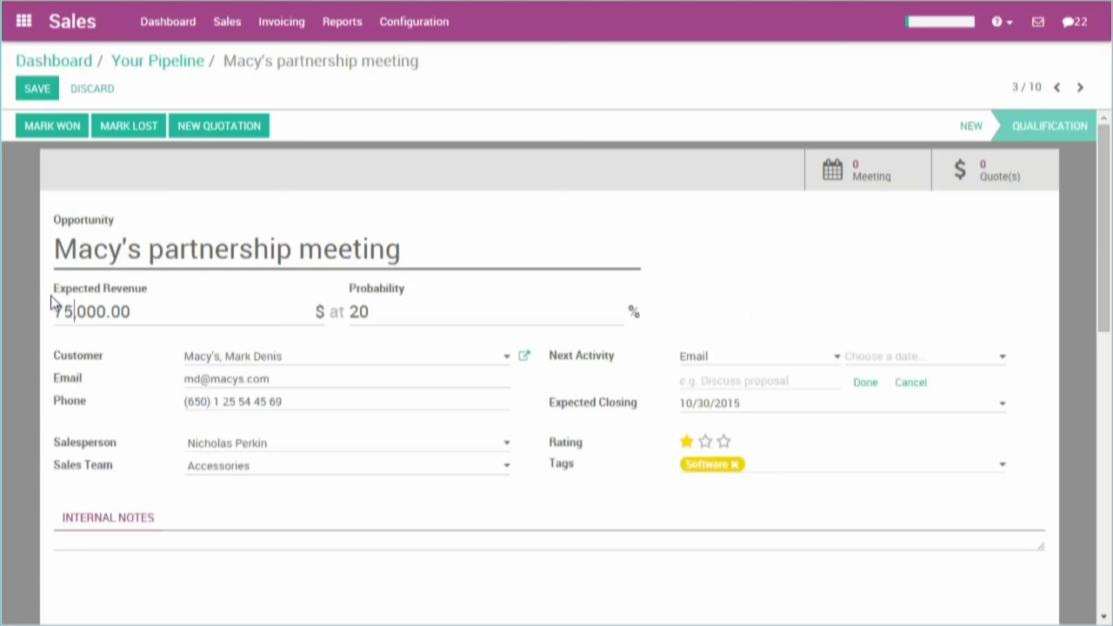
{"action": "type", "text": "75"}
{"action": "left_click", "coordinate": [22, 87]}
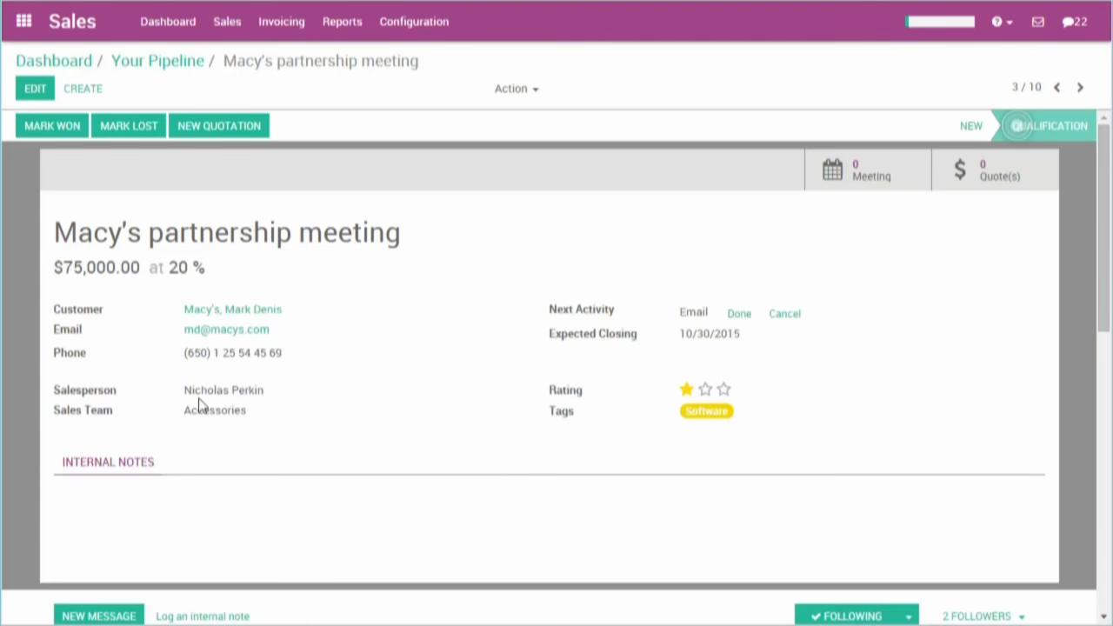
- Start a new quotation, discard it, and open the Agrolait contact record
{"action": "left_click", "coordinate": [249, 122]}
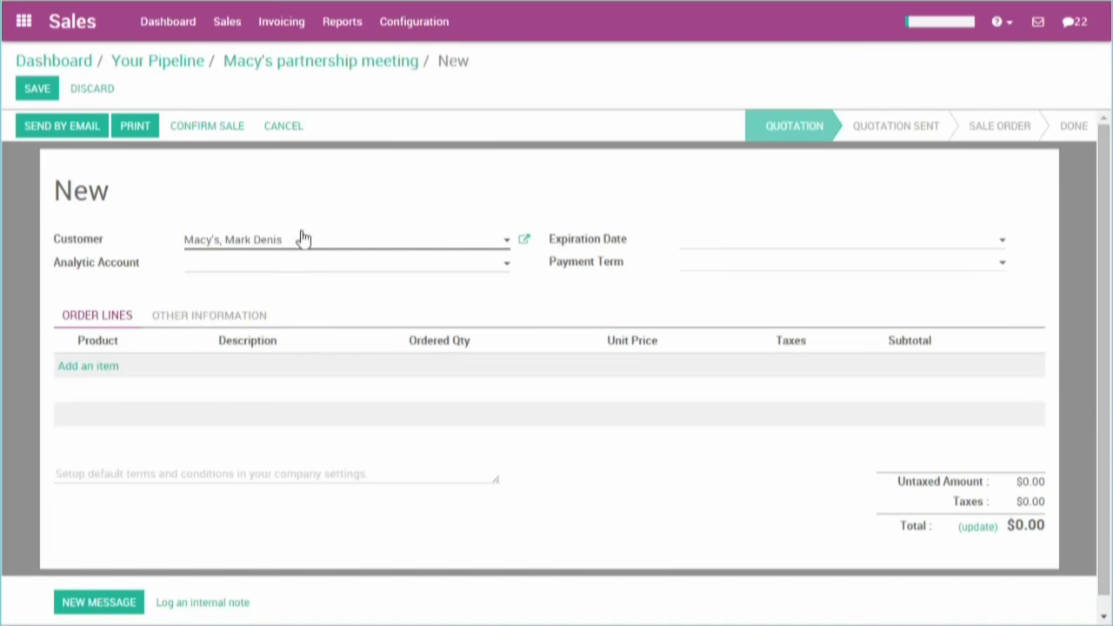
{"action": "left_click", "coordinate": [91, 89]}
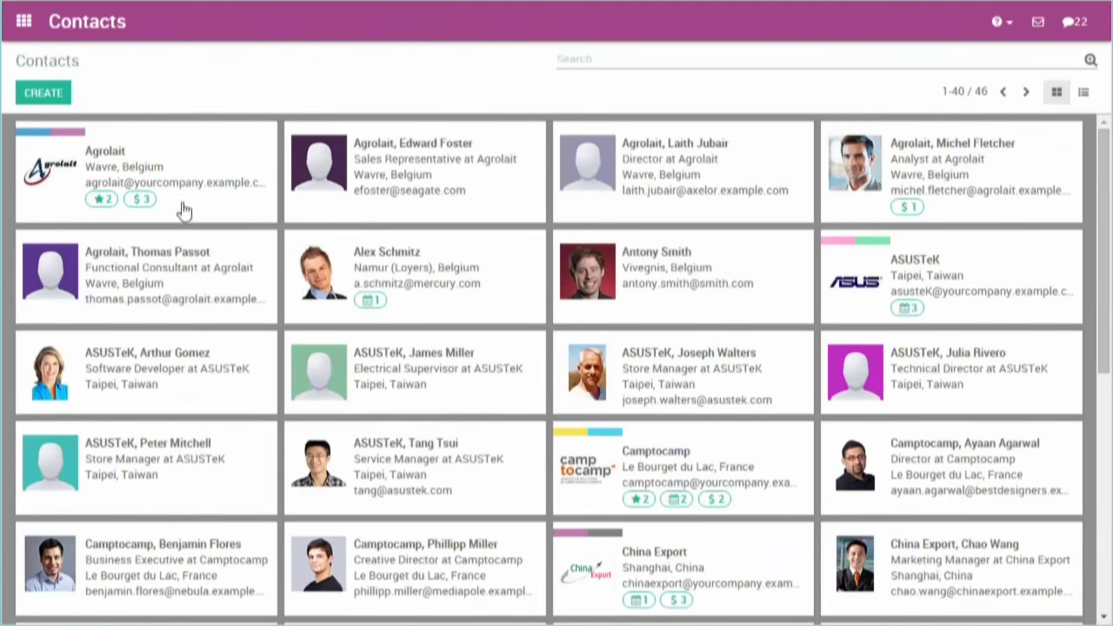
{"action": "left_click", "coordinate": [174, 165]}
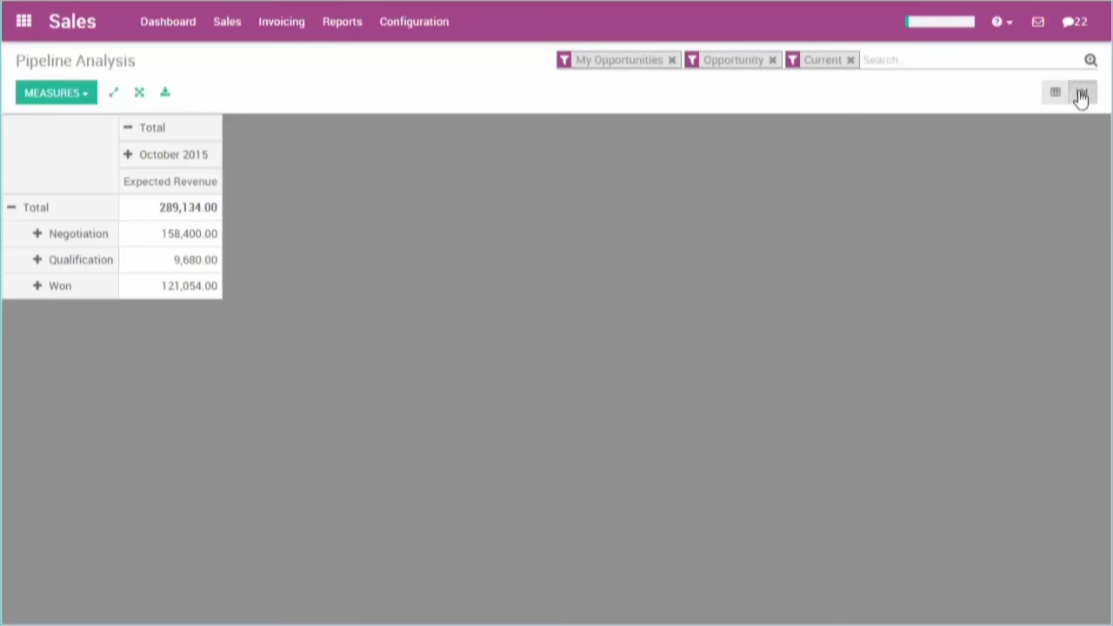
- Graph the pipeline analysis for all opportunities, grouped by Sales Team
{"action": "left_click", "coordinate": [1081, 94]}
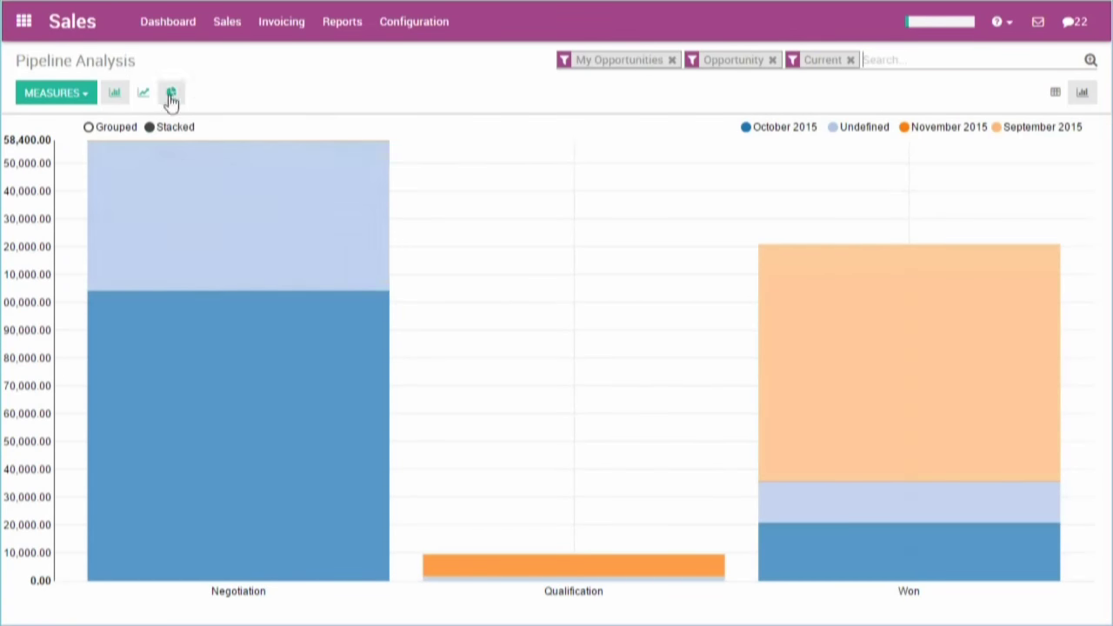
{"action": "left_click", "coordinate": [672, 60]}
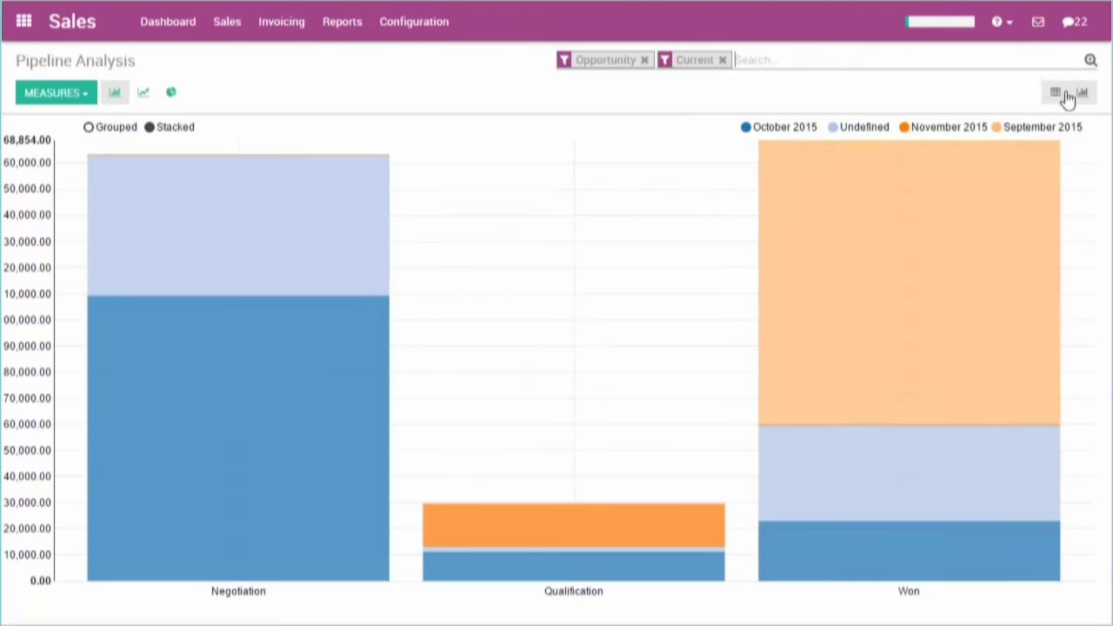
{"action": "left_click", "coordinate": [1091, 62]}
{"action": "left_click", "coordinate": [660, 93]}
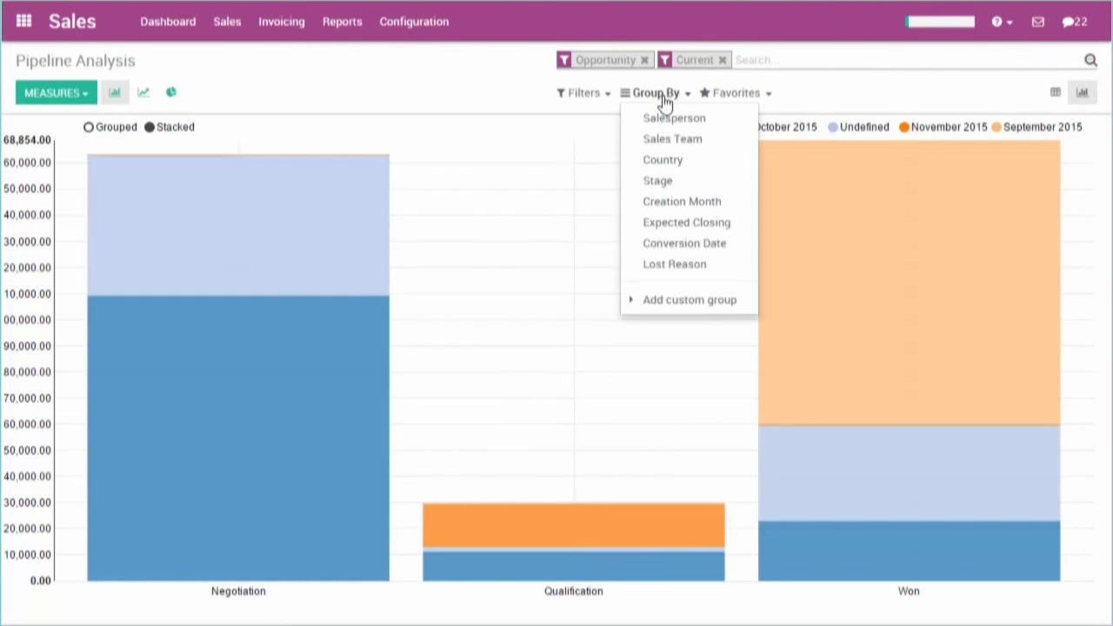
{"action": "left_click", "coordinate": [667, 142]}
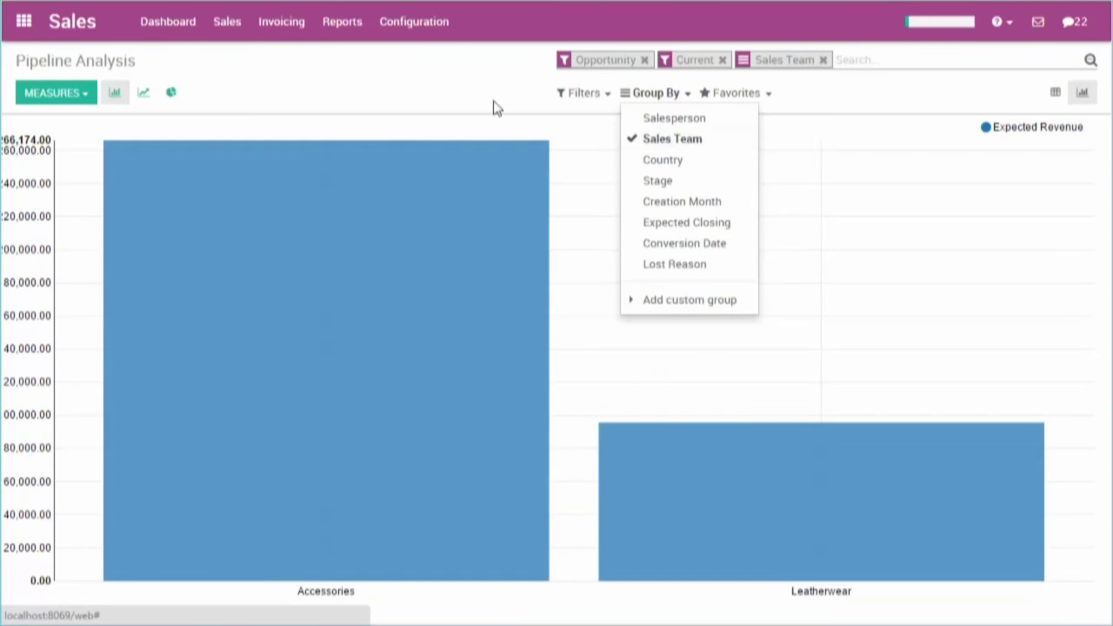
{"action": "left_click", "coordinate": [439, 90]}
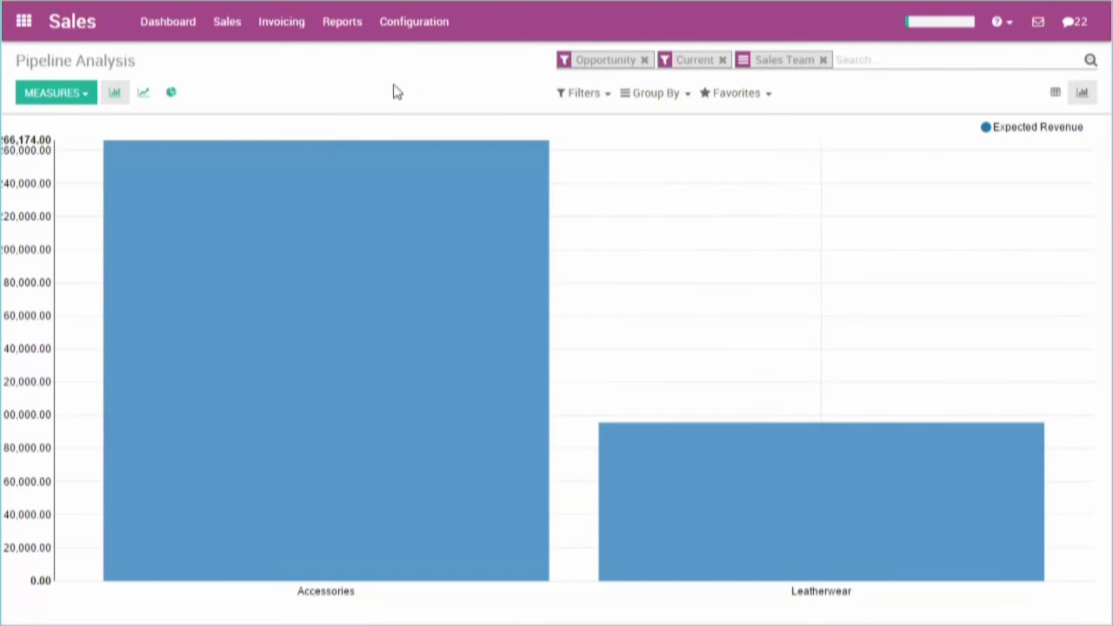
- Switch the chart measure to Probability and display it as a pie chart
{"action": "left_click", "coordinate": [75, 98]}
{"action": "left_click", "coordinate": [69, 123]}
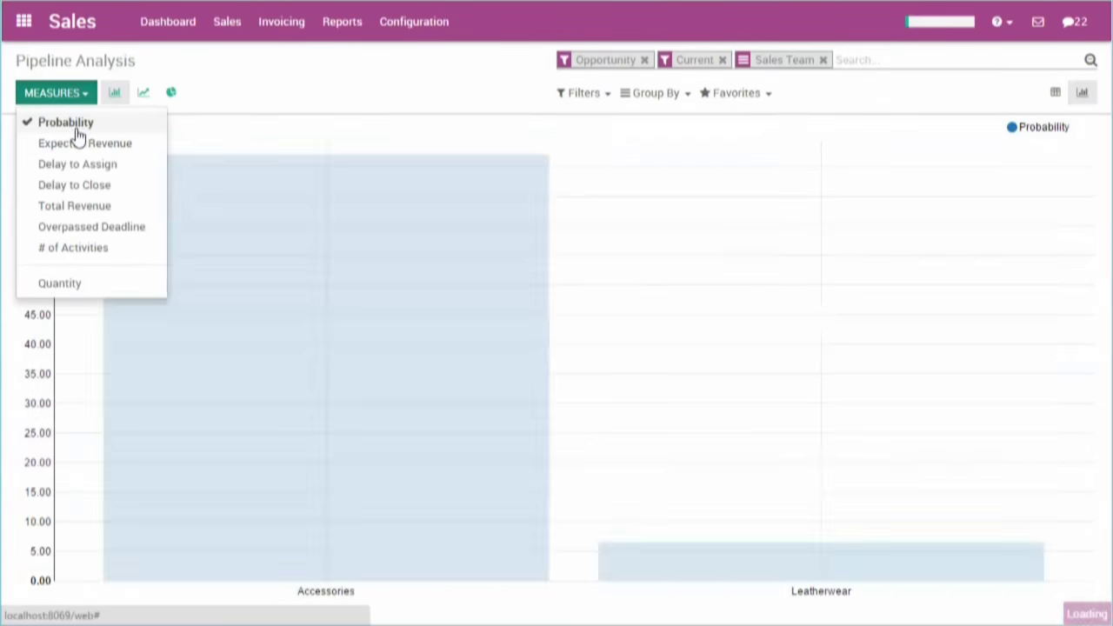
{"action": "left_click", "coordinate": [172, 106]}
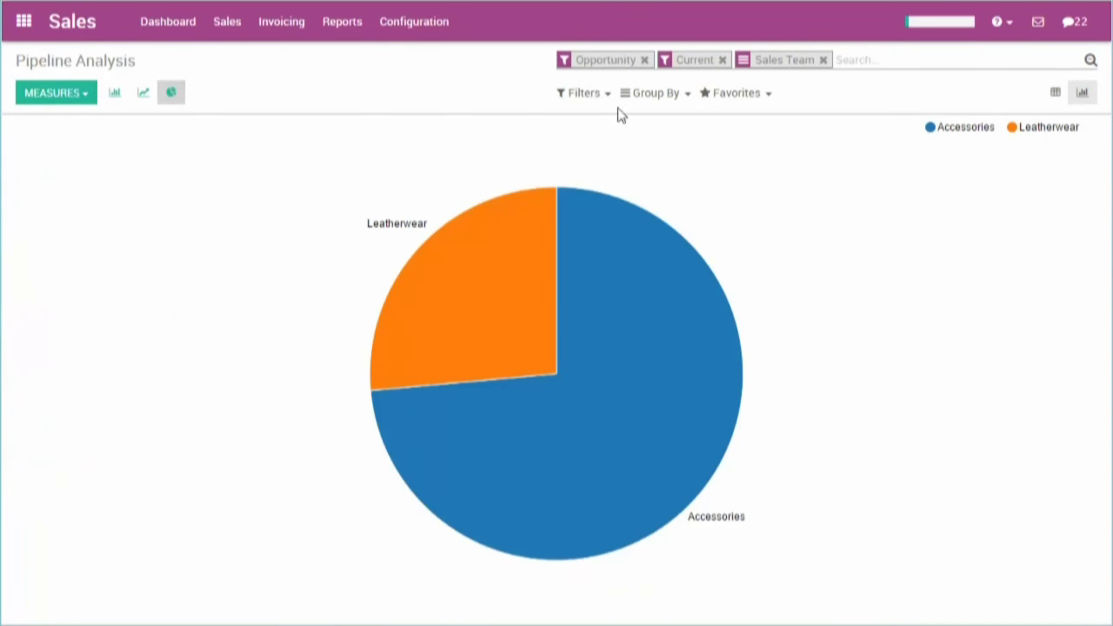
{"action": "left_click", "coordinate": [651, 94]}
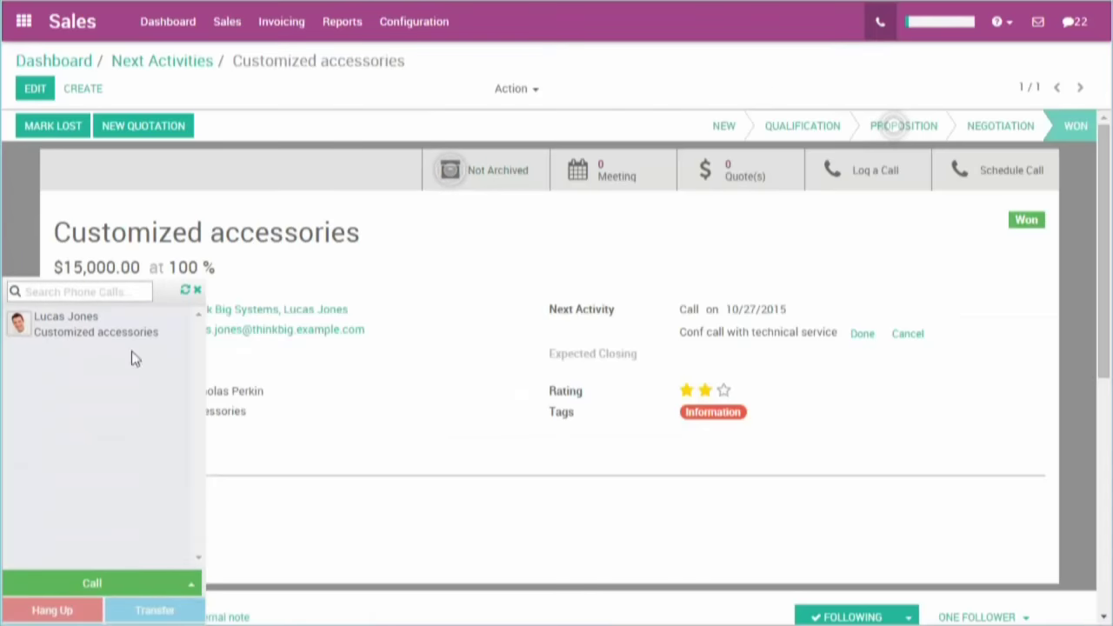
- Call the opportunity's contact, then open the email composer for quotation SO012 to Macy's
{"action": "mouse_move", "coordinate": [109, 335]}
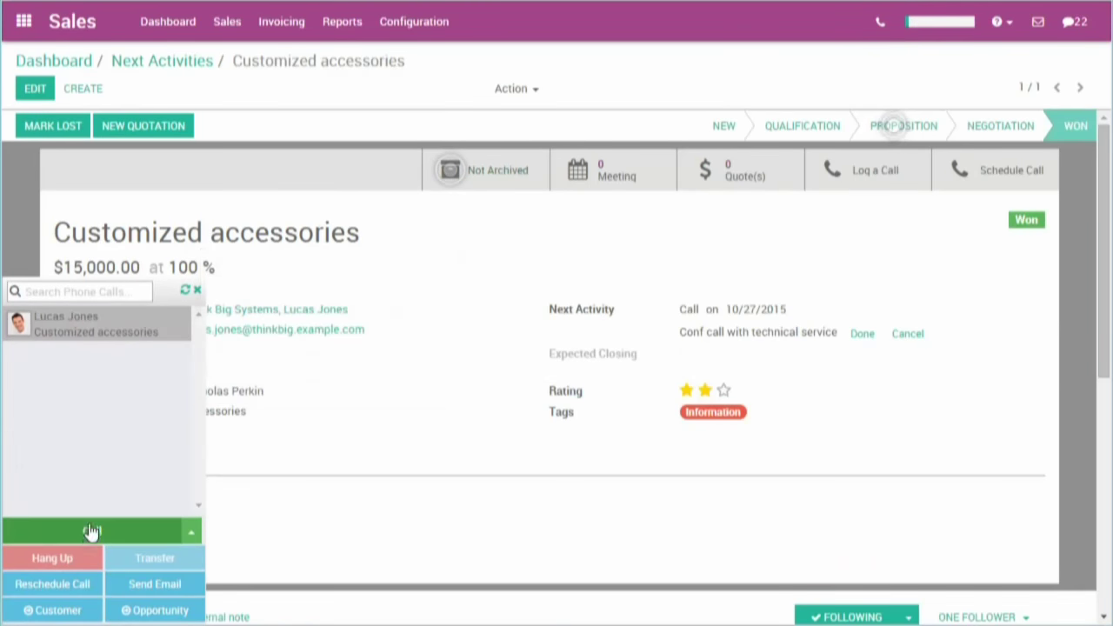
{"action": "left_click", "coordinate": [91, 534]}
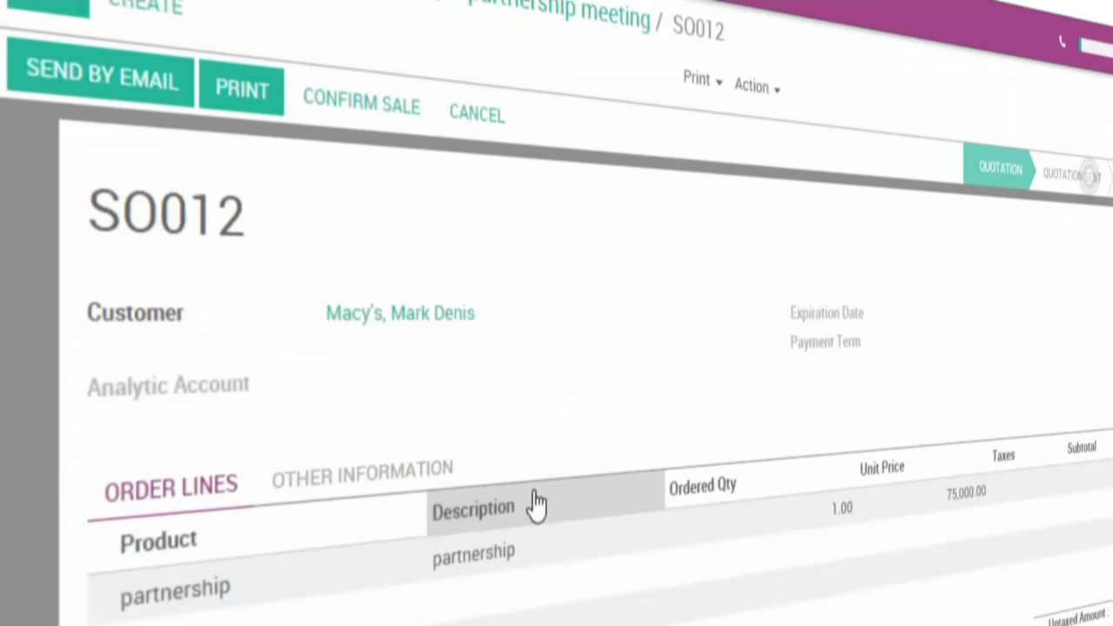
{"action": "left_click", "coordinate": [130, 89]}
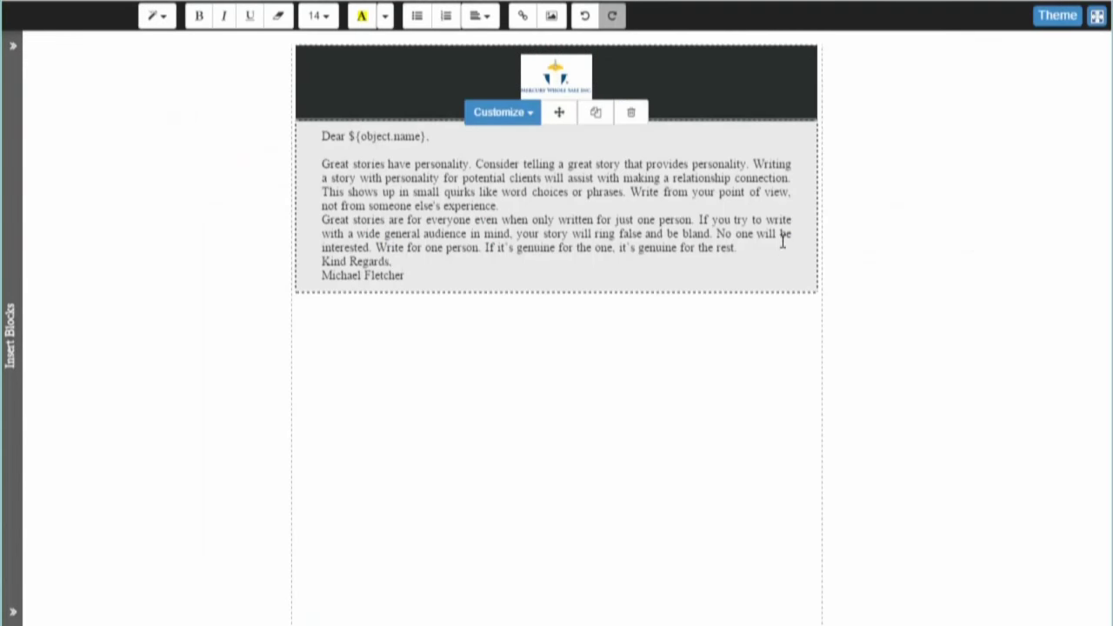
- Add a blank line before Kind Regards and insert the 20% off Discount Offer block below the letter
{"action": "left_click", "coordinate": [782, 246]}
{"action": "key", "text": "Return"}
{"action": "left_click", "coordinate": [10, 335]}
{"action": "scroll", "coordinate": [100, 213], "scroll_direction": "down", "scroll_amount": 2}
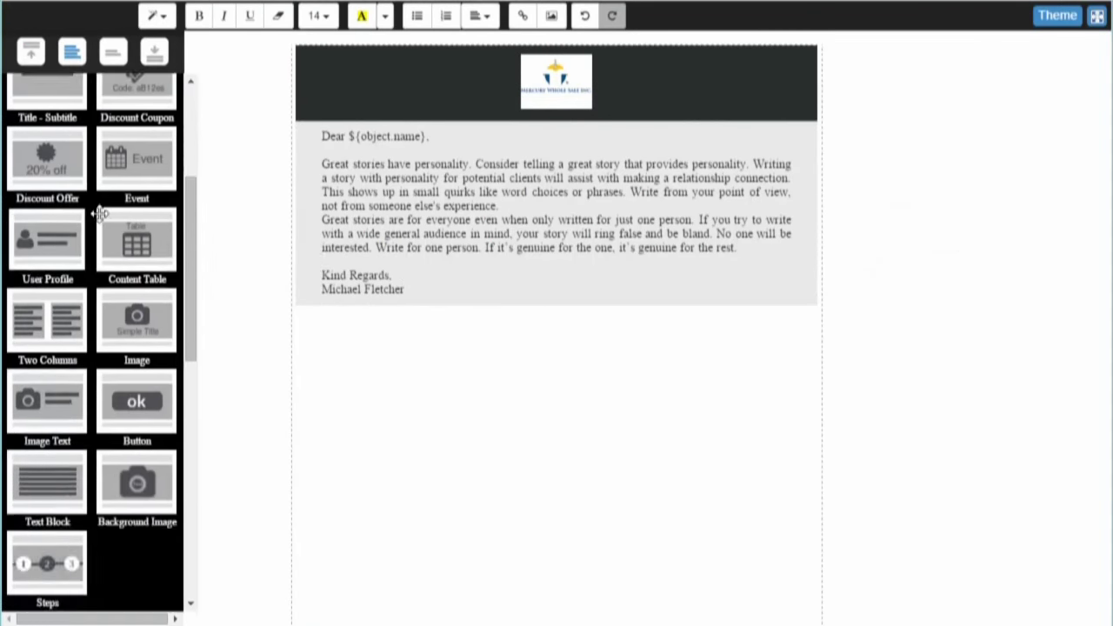
{"action": "left_click_drag", "start_coordinate": [47, 161], "coordinate": [469, 343]}
- Add the green Social + Text footer below the discount offer
{"action": "scroll", "coordinate": [87, 348], "scroll_direction": "down", "scroll_amount": 5}
{"action": "left_click_drag", "start_coordinate": [44, 456], "coordinate": [559, 613]}
{"action": "scroll", "coordinate": [896, 235], "scroll_direction": "down", "scroll_amount": 3}
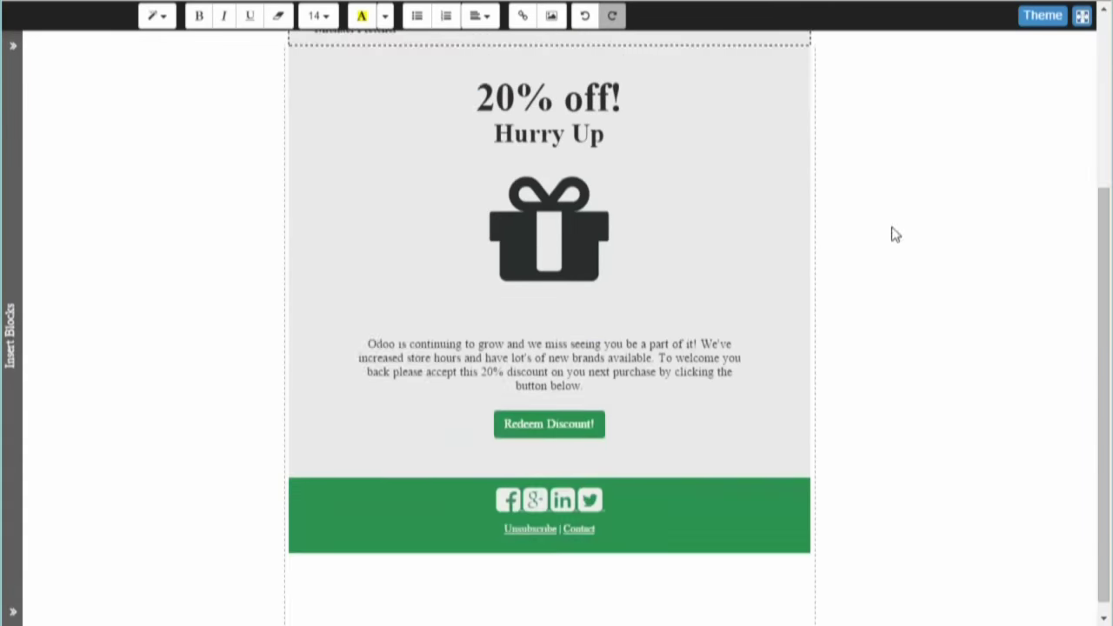
{"action": "scroll", "coordinate": [80, 82], "scroll_direction": "up", "scroll_amount": 3}
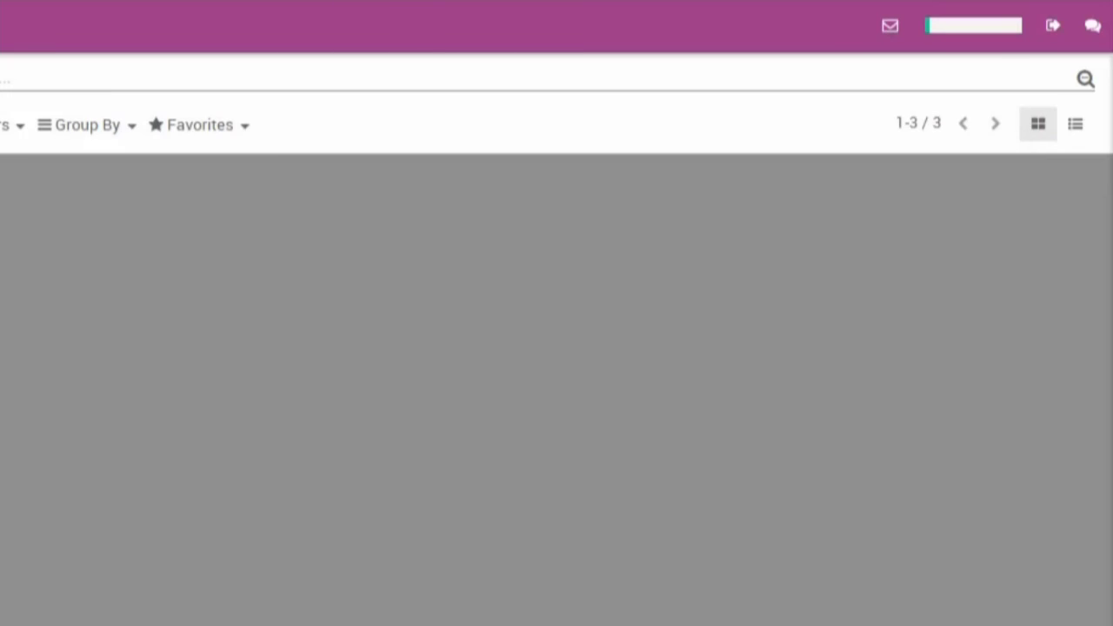
- In the sales planner, enter 'grow the revenue in U' as sales objective #1
{"action": "left_click", "coordinate": [960, 28]}
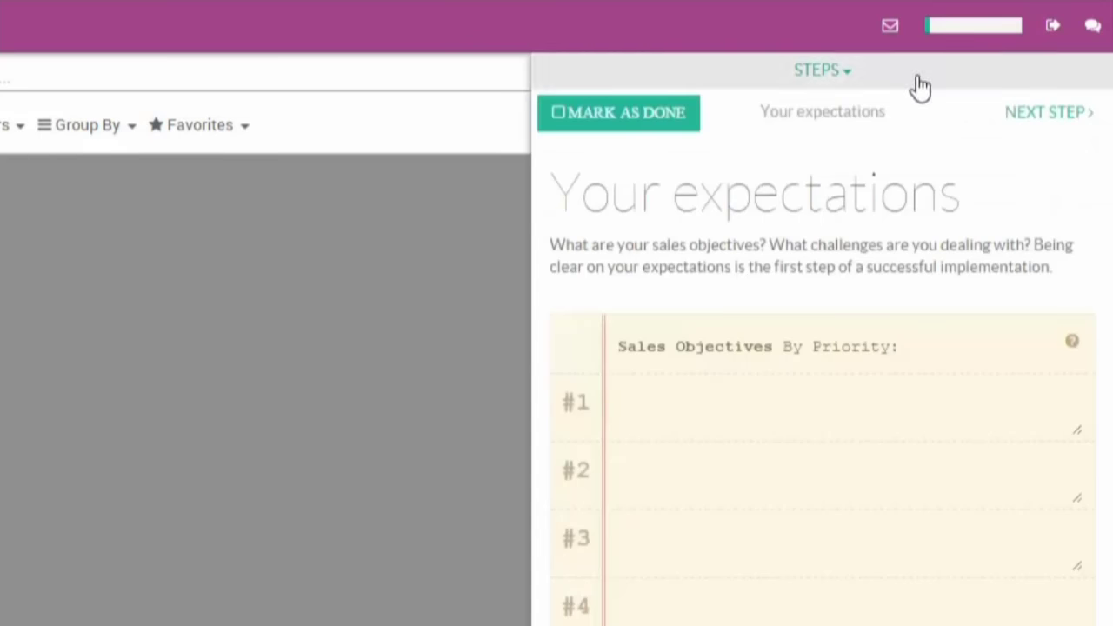
{"action": "left_click", "coordinate": [793, 410]}
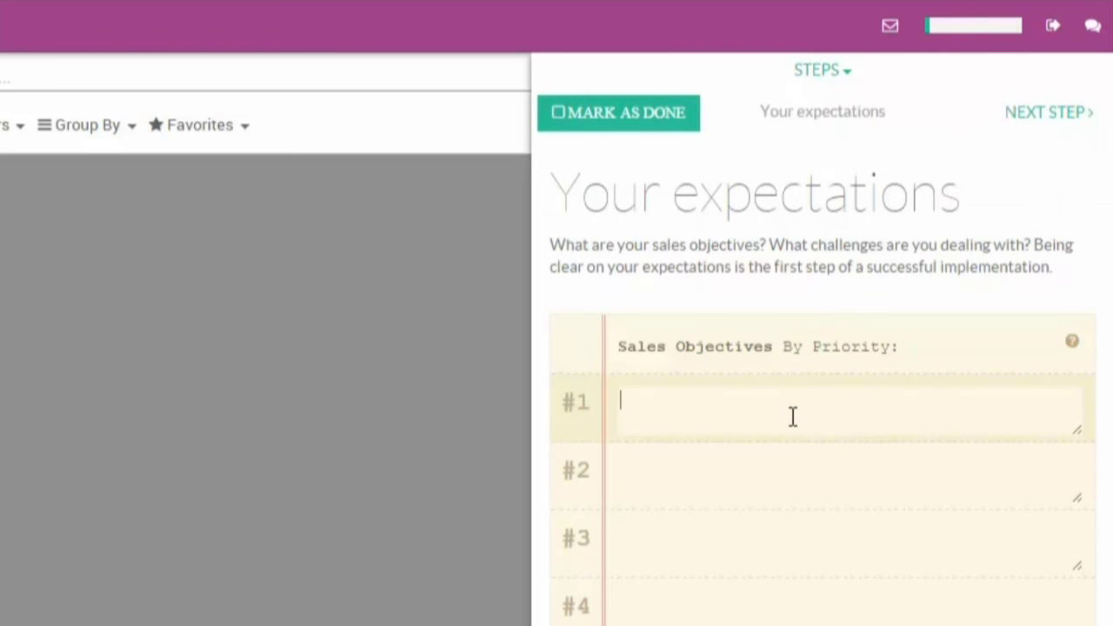
{"action": "type", "text": "grow the revenue in U"}
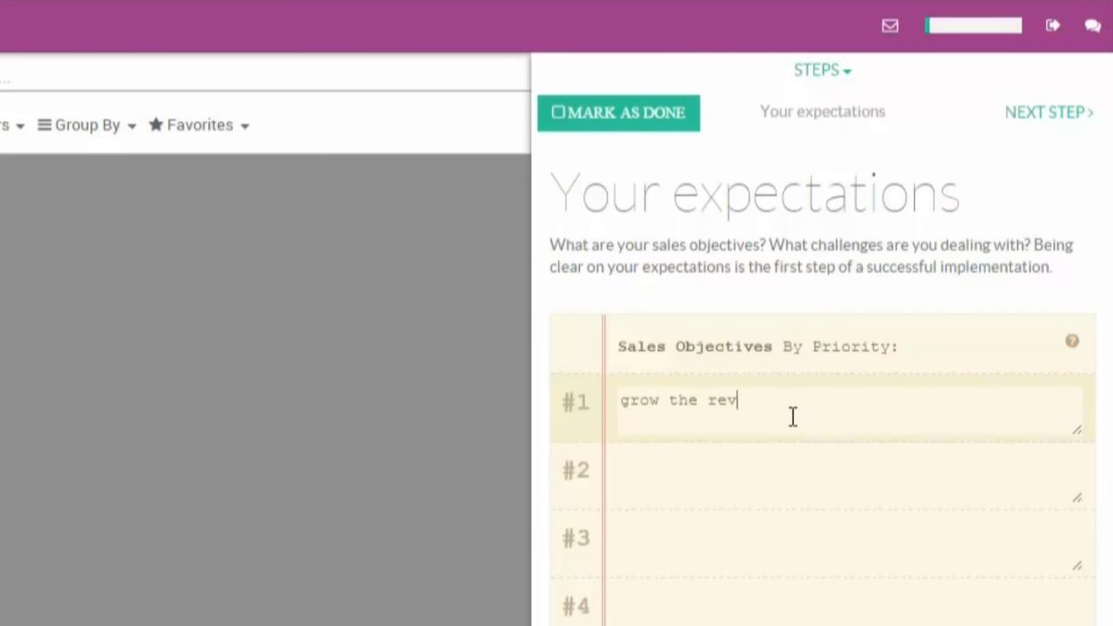
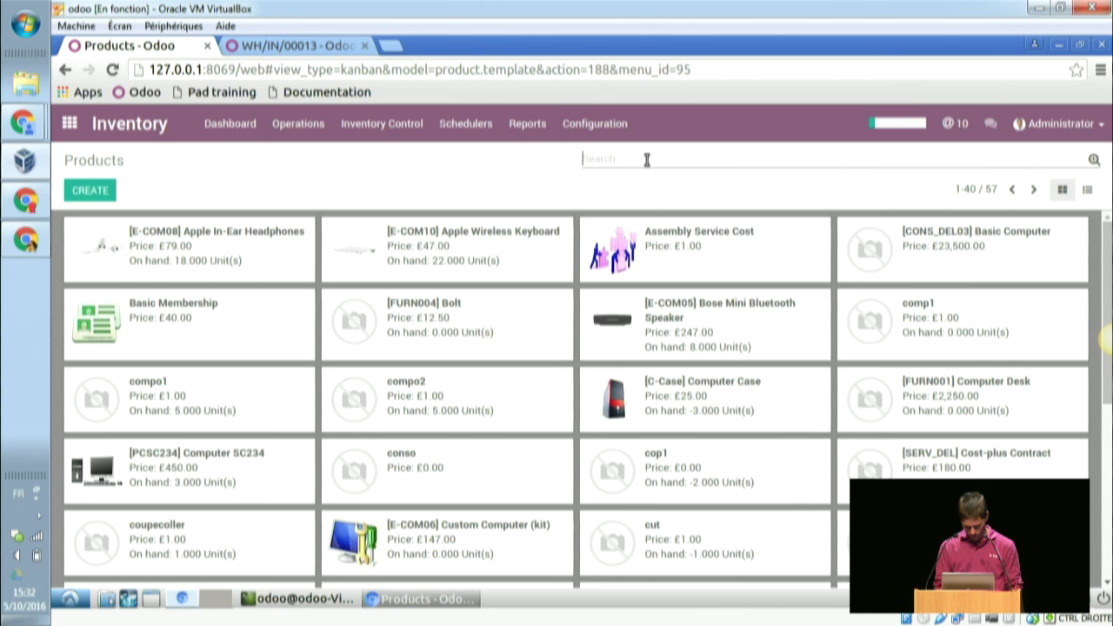
- Drop a catalogue search for 'computer' and start a new product named 'pc'
{"action": "left_click", "coordinate": [647, 159]}
{"action": "type", "text": "computer"}
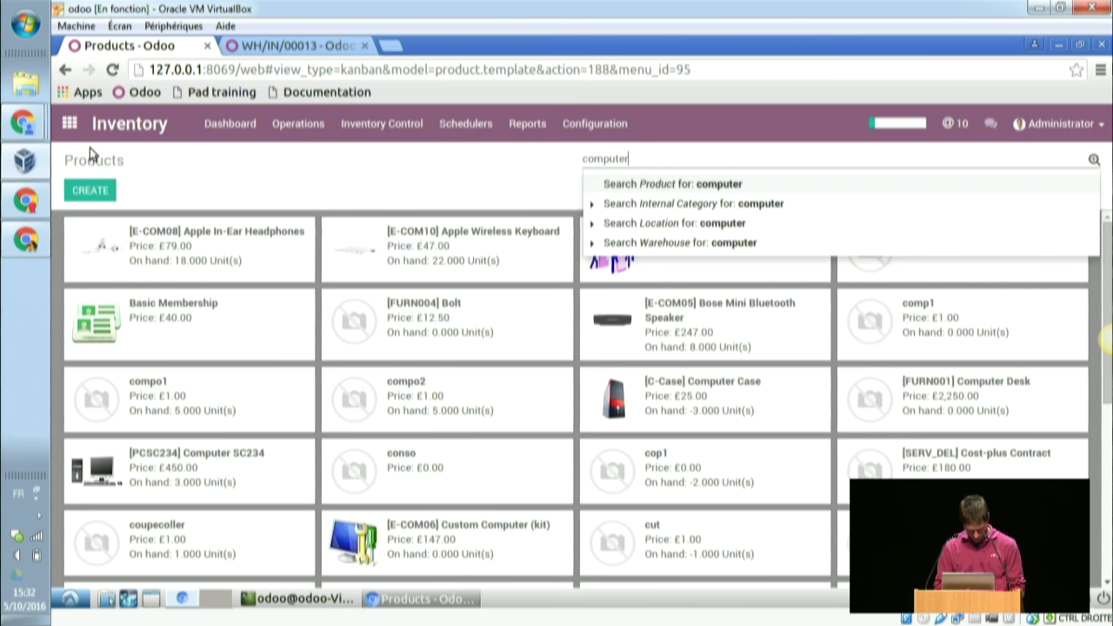
{"action": "left_click", "coordinate": [90, 190]}
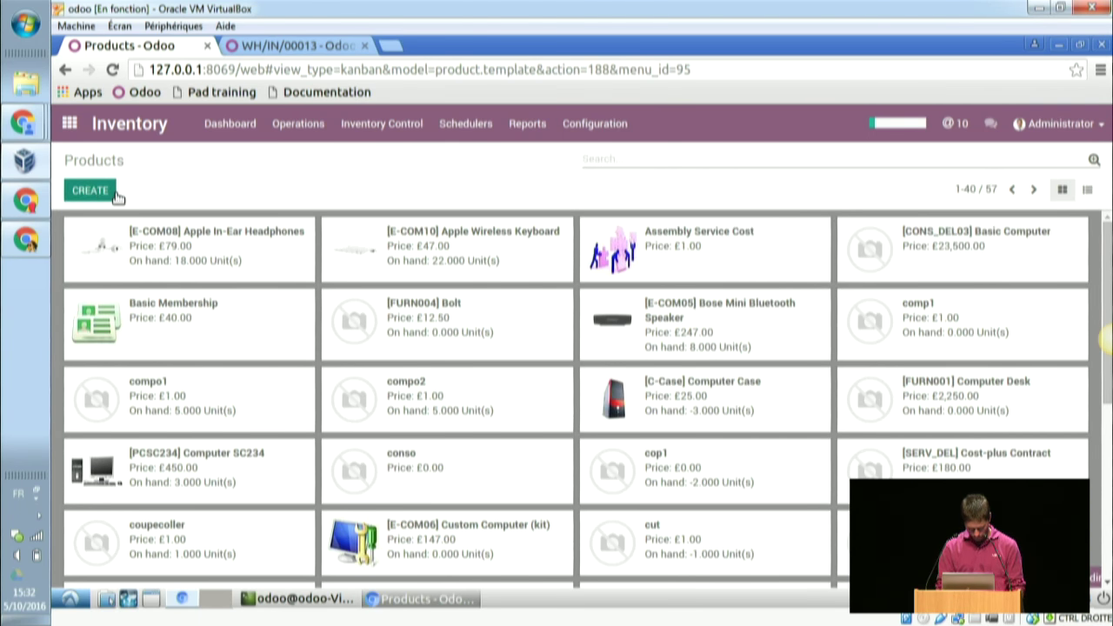
{"action": "left_click", "coordinate": [94, 195]}
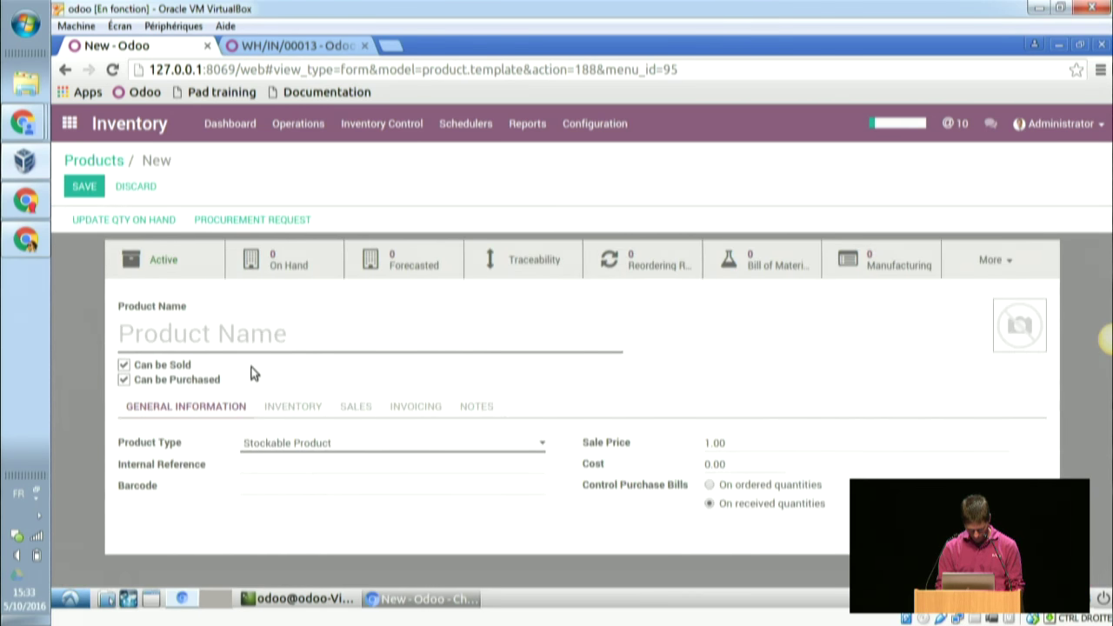
{"action": "type", "text": "pc"}
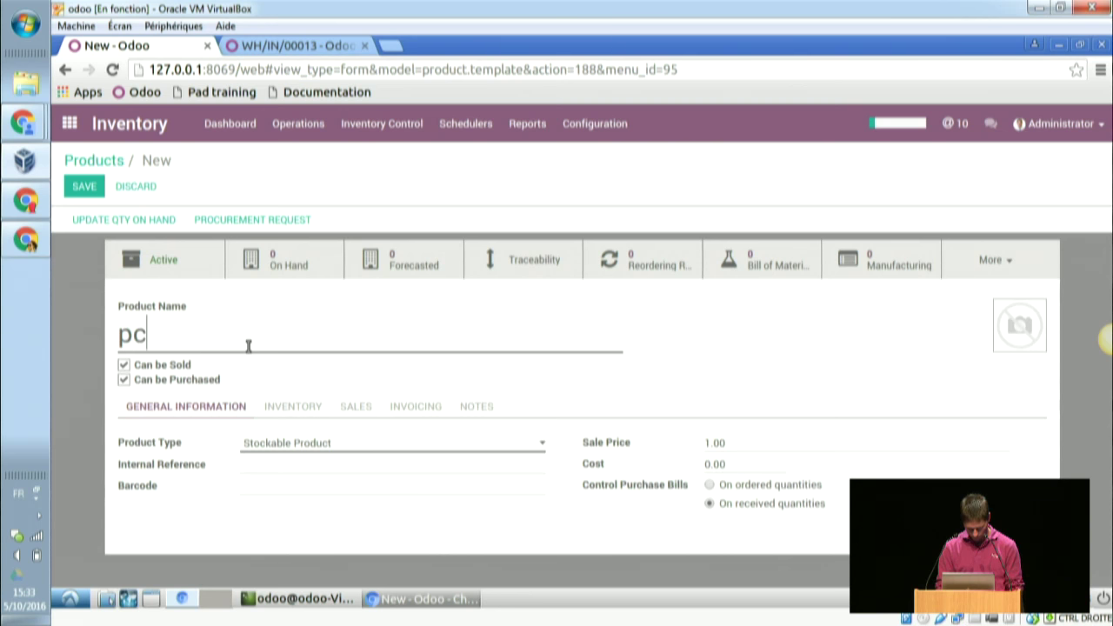
- Set pc to be tracked by unique serial number and begin adding a vendor
{"action": "left_click", "coordinate": [318, 409]}
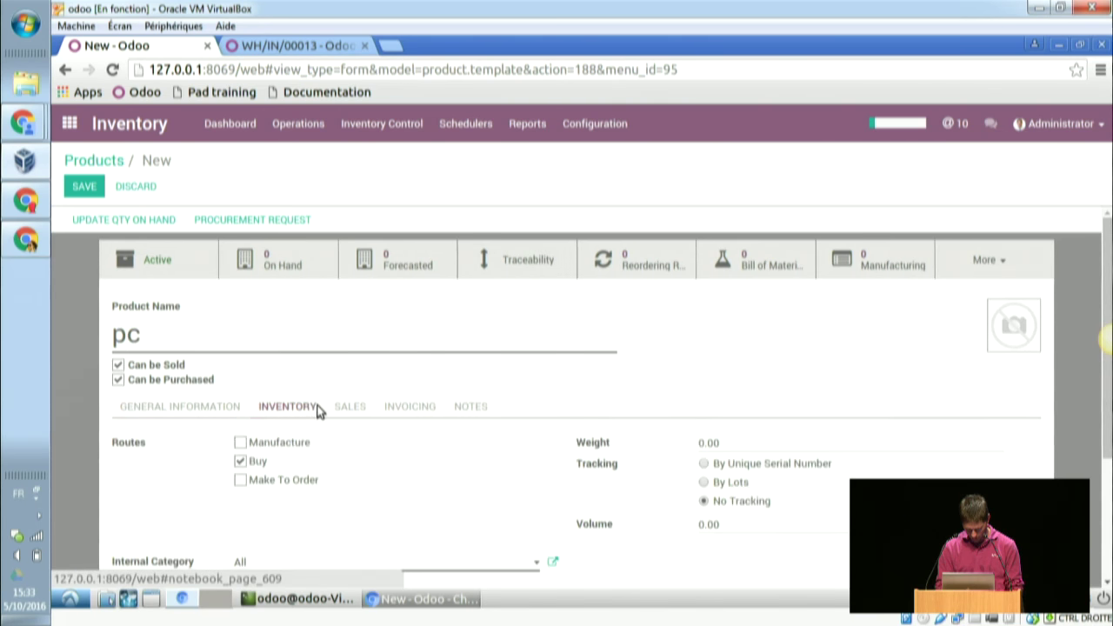
{"action": "left_click", "coordinate": [705, 465]}
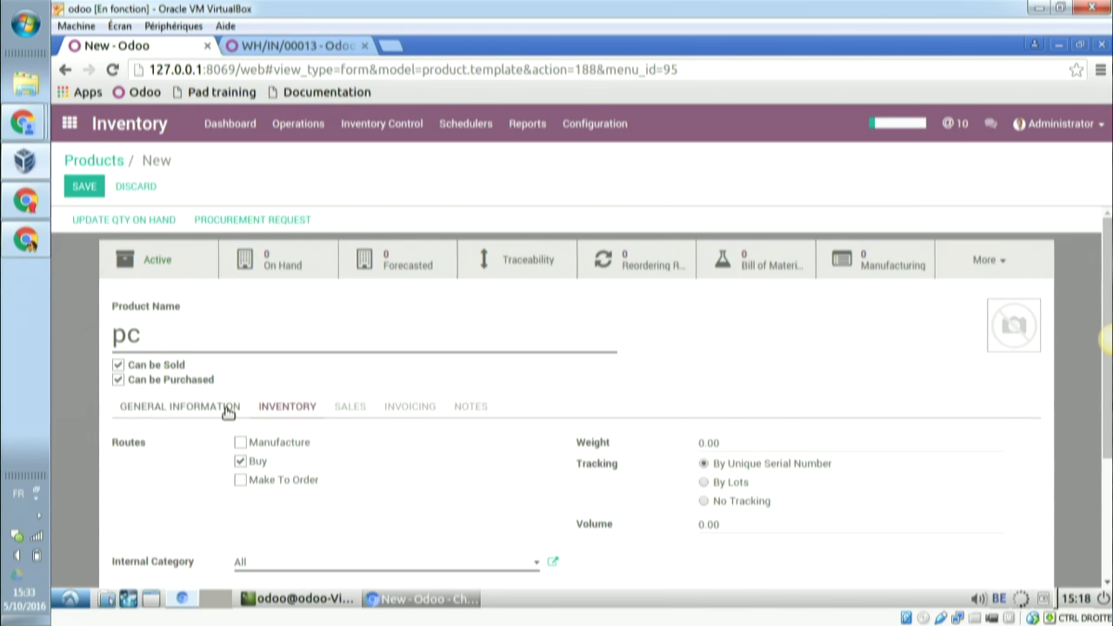
{"action": "scroll", "coordinate": [309, 521], "scroll_direction": "down", "scroll_amount": 1}
{"action": "scroll", "coordinate": [310, 526], "scroll_direction": "down", "scroll_amount": 3}
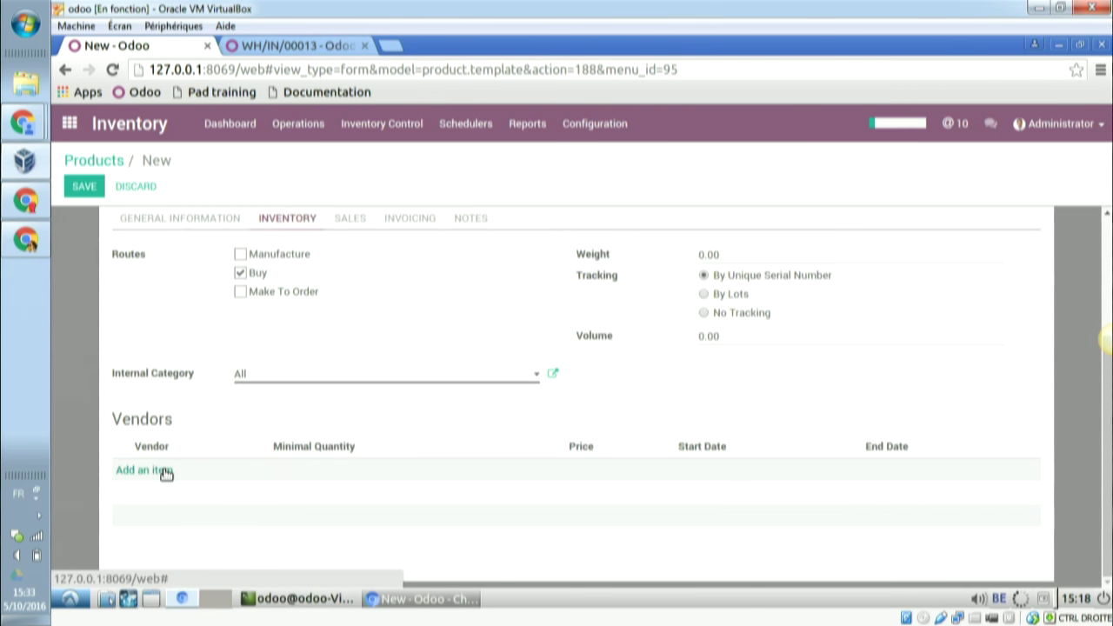
{"action": "left_click", "coordinate": [165, 471]}
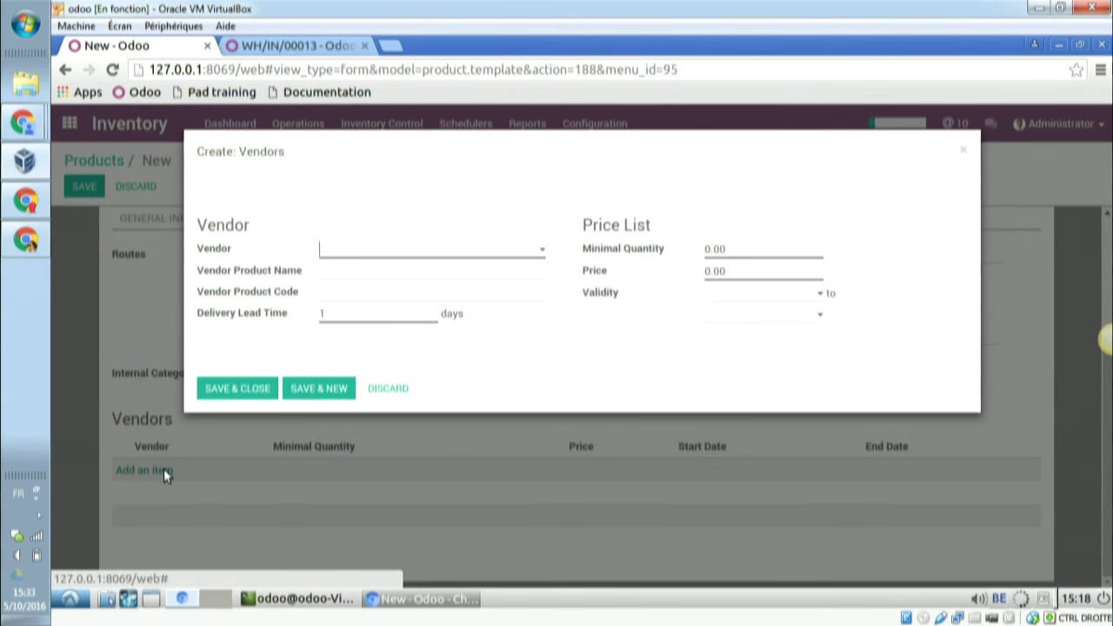
- Add vendor ASUSTeK with price 5 and minimum quantity 2
{"action": "left_click", "coordinate": [441, 252]}
{"action": "left_click", "coordinate": [388, 295]}
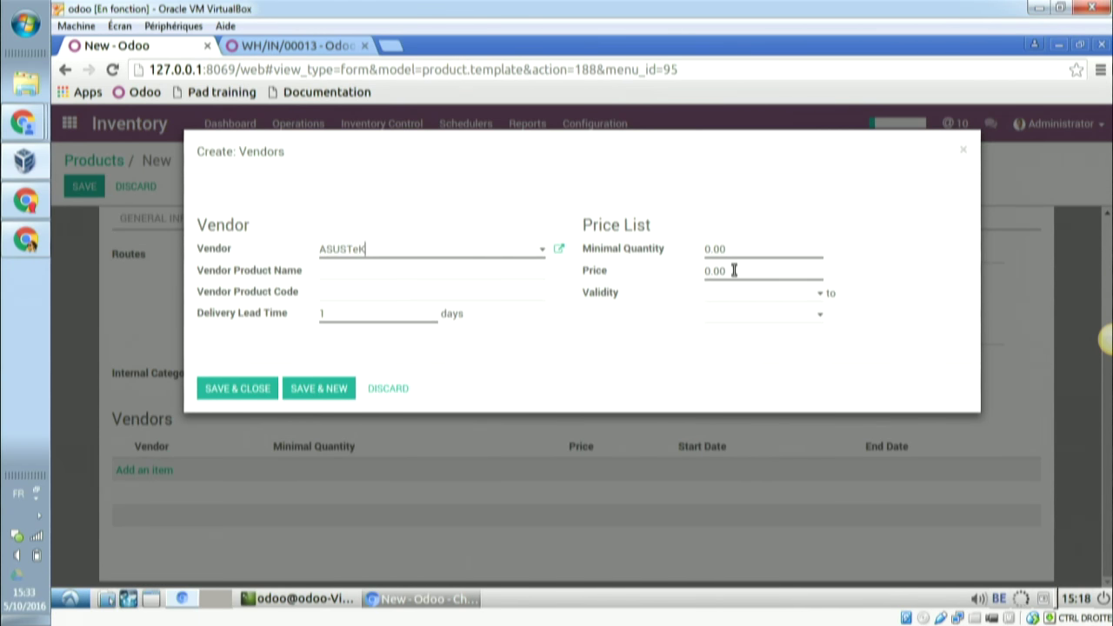
{"action": "left_click_drag", "start_coordinate": [736, 270], "coordinate": [704, 274]}
{"action": "type", "text": "5"}
{"action": "left_click_drag", "start_coordinate": [733, 247], "coordinate": [704, 249]}
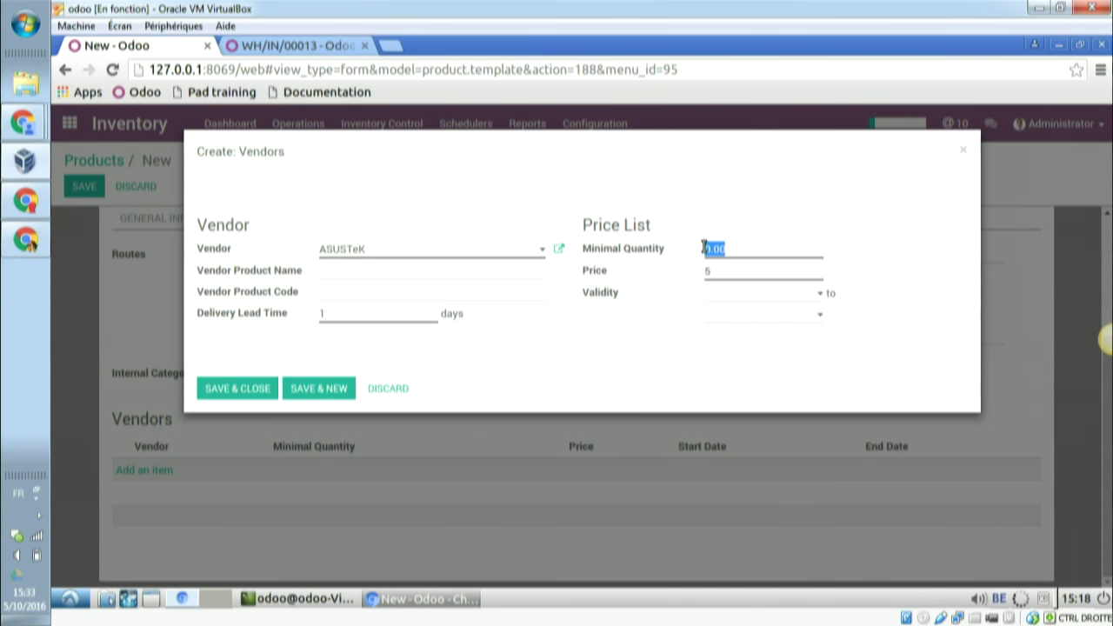
{"action": "type", "text": "2"}
{"action": "left_click", "coordinate": [308, 390]}
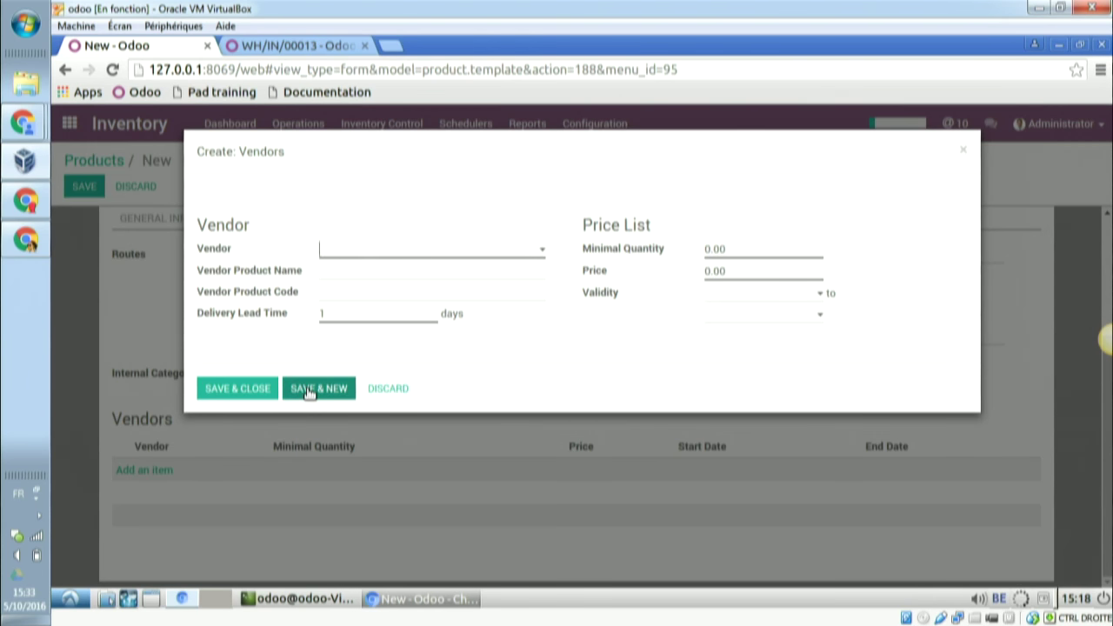
- Add vendor Delta PC with price 3
{"action": "left_click", "coordinate": [538, 253]}
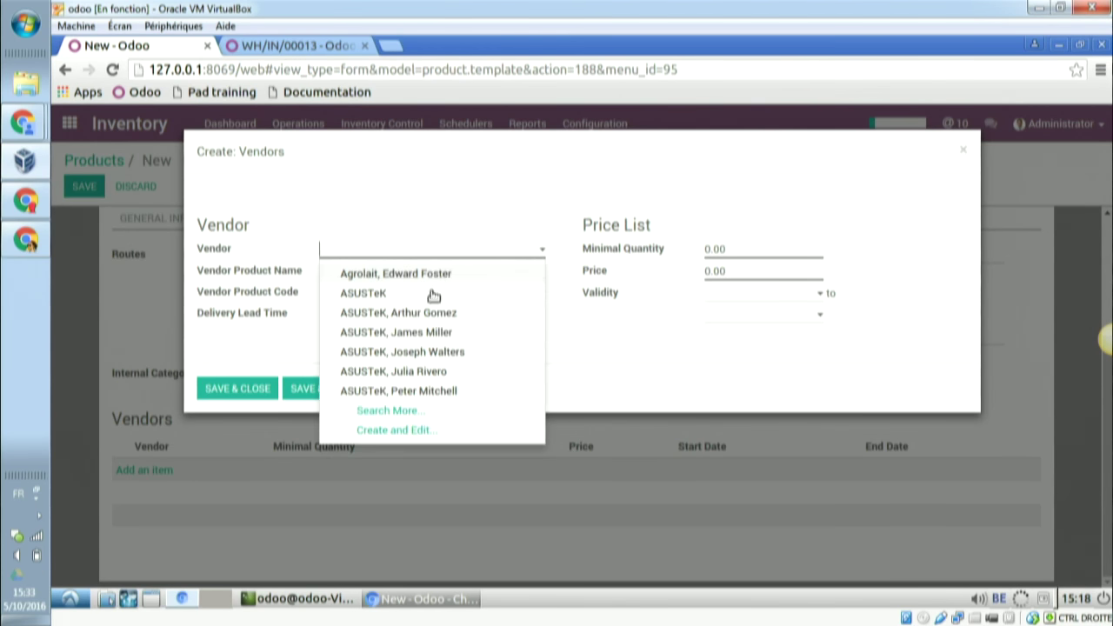
{"action": "left_click", "coordinate": [411, 250]}
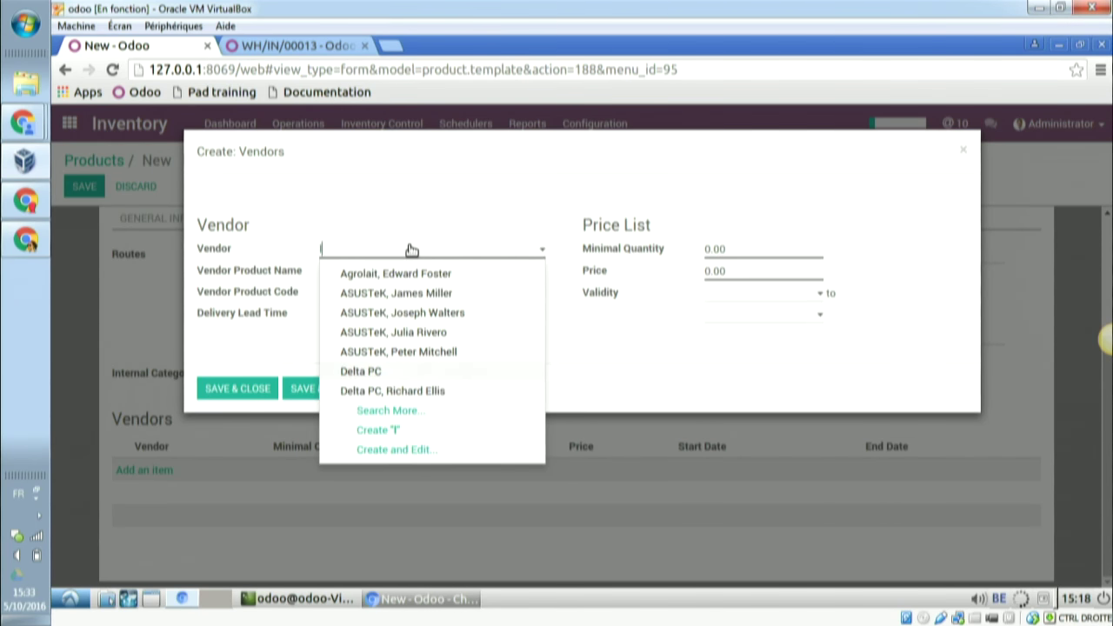
{"action": "key", "text": "Down"}
{"action": "key", "text": "Down"}
{"action": "key", "text": "Down"}
{"action": "key", "text": "Down"}
{"action": "key", "text": "Down"}
{"action": "key", "text": "Down"}
{"action": "key", "text": "Return"}
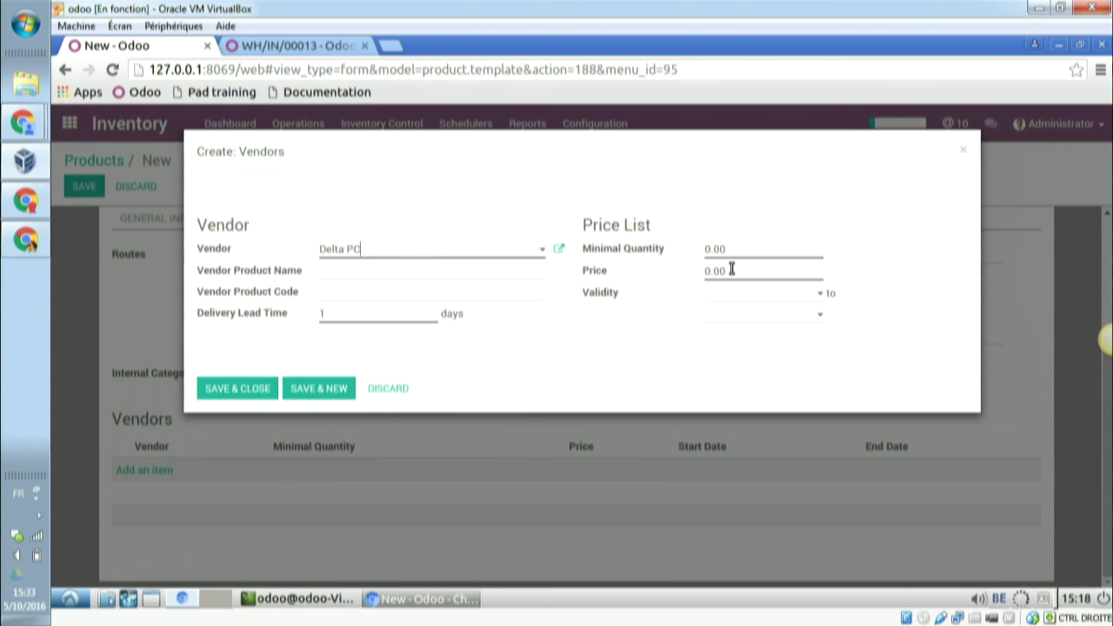
{"action": "left_click_drag", "start_coordinate": [736, 273], "coordinate": [695, 270]}
{"action": "type", "text": "3"}
{"action": "left_click", "coordinate": [320, 389]}
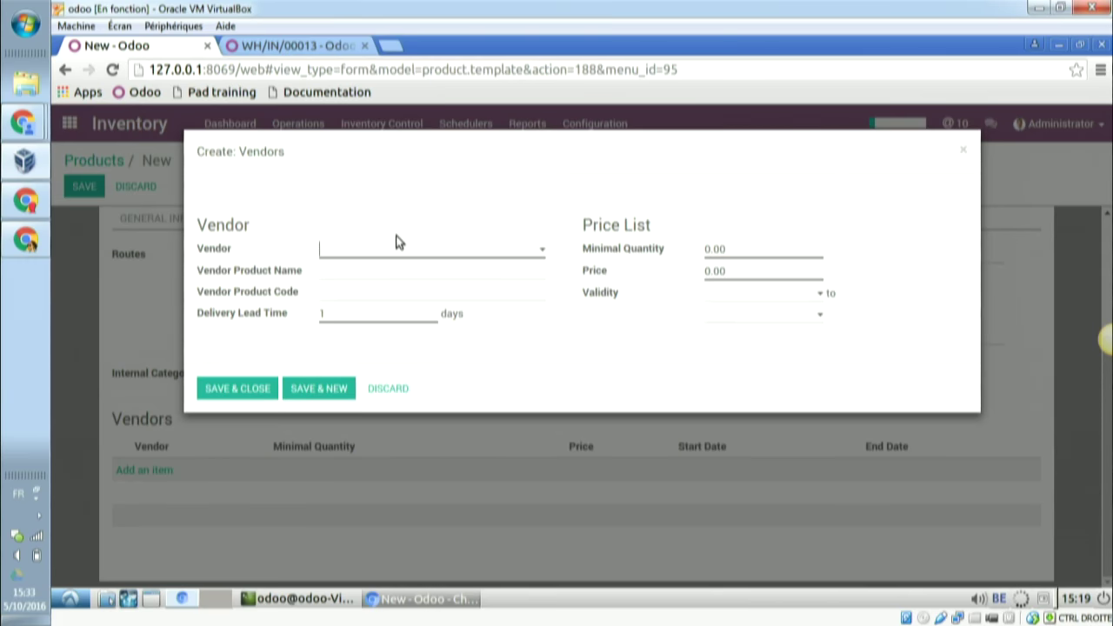
- Close the vendor dialog after checking the exercise slide, and save the pc product
{"action": "key", "text": "alt+Tab"}
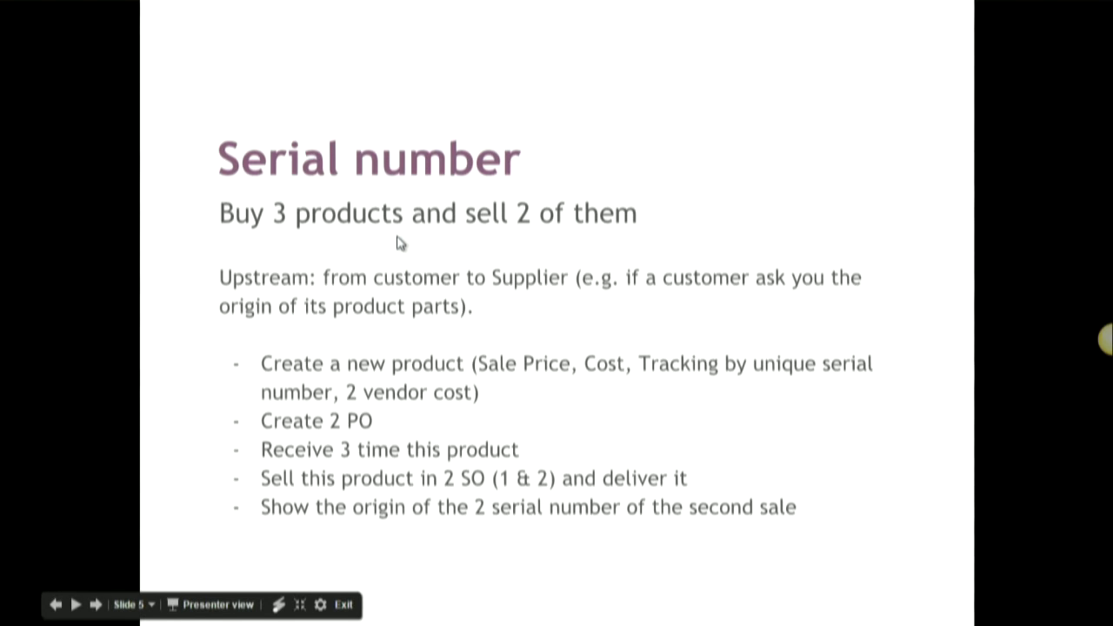
{"action": "key", "text": "alt+Tab"}
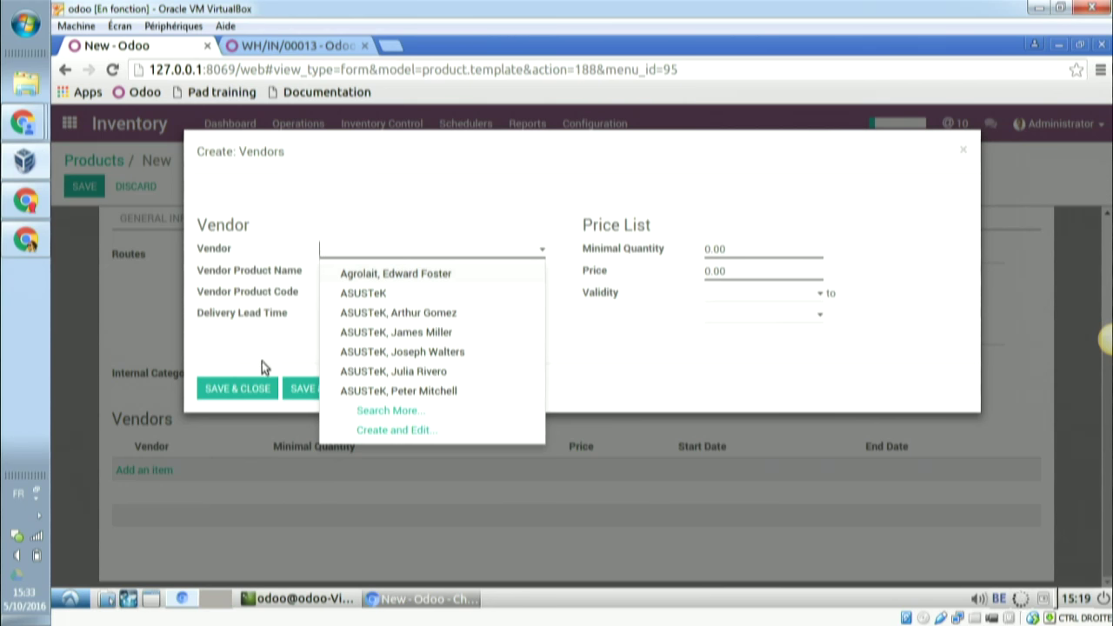
{"action": "left_click", "coordinate": [588, 252]}
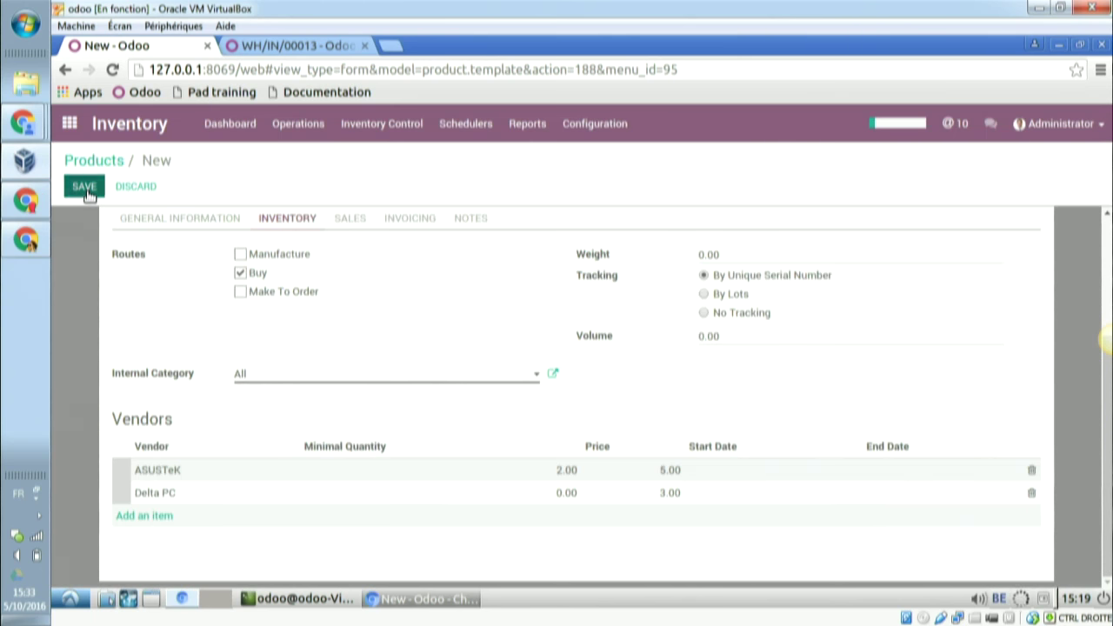
{"action": "left_click", "coordinate": [85, 188]}
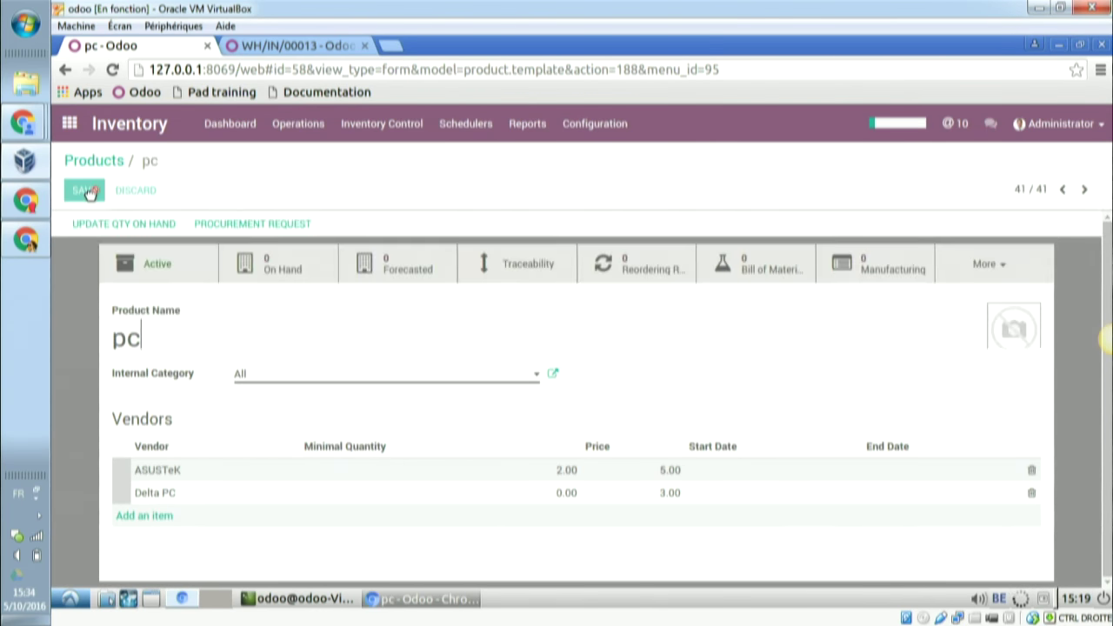
- In Purchases, start a new request for quotation with vendor ASUSTeK
{"action": "left_click", "coordinate": [71, 124]}
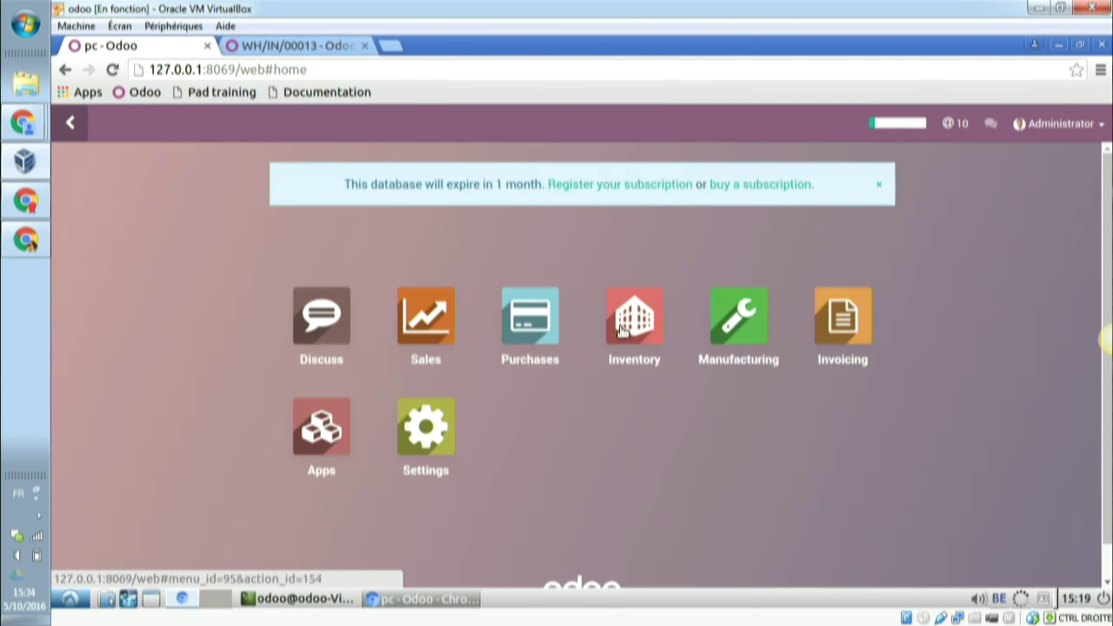
{"action": "left_click", "coordinate": [557, 327]}
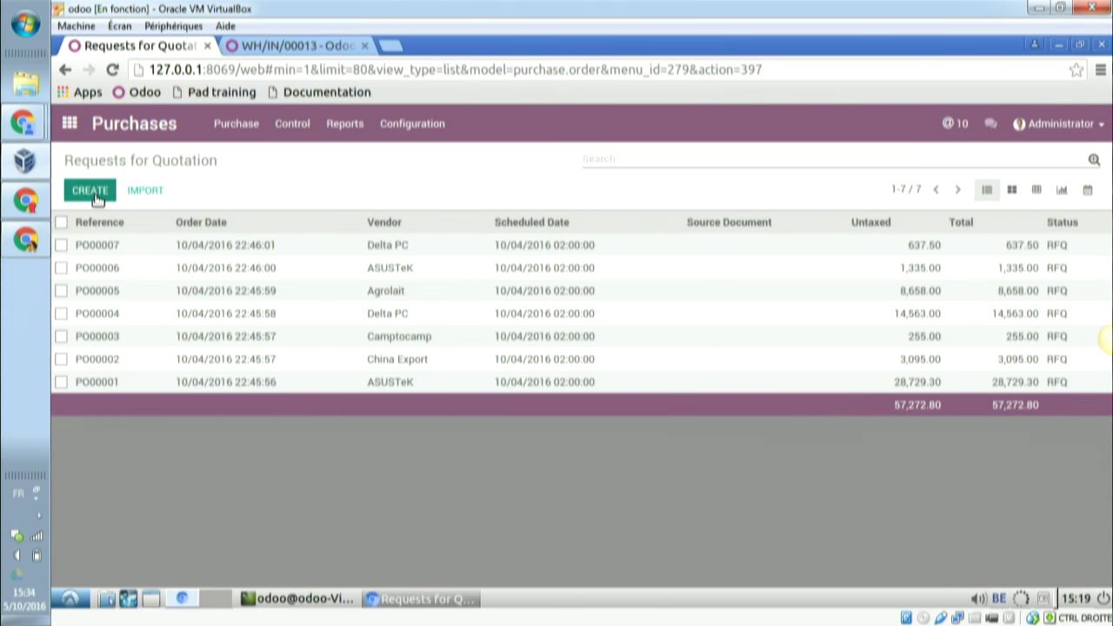
{"action": "left_click", "coordinate": [90, 191]}
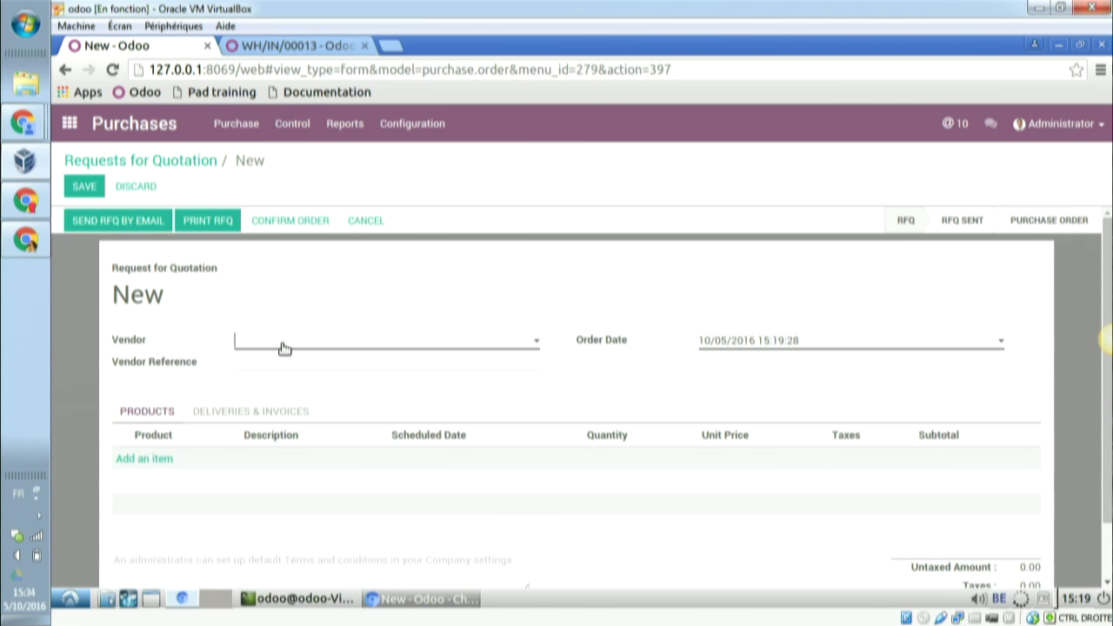
{"action": "left_click", "coordinate": [282, 347]}
{"action": "type", "text": "a"}
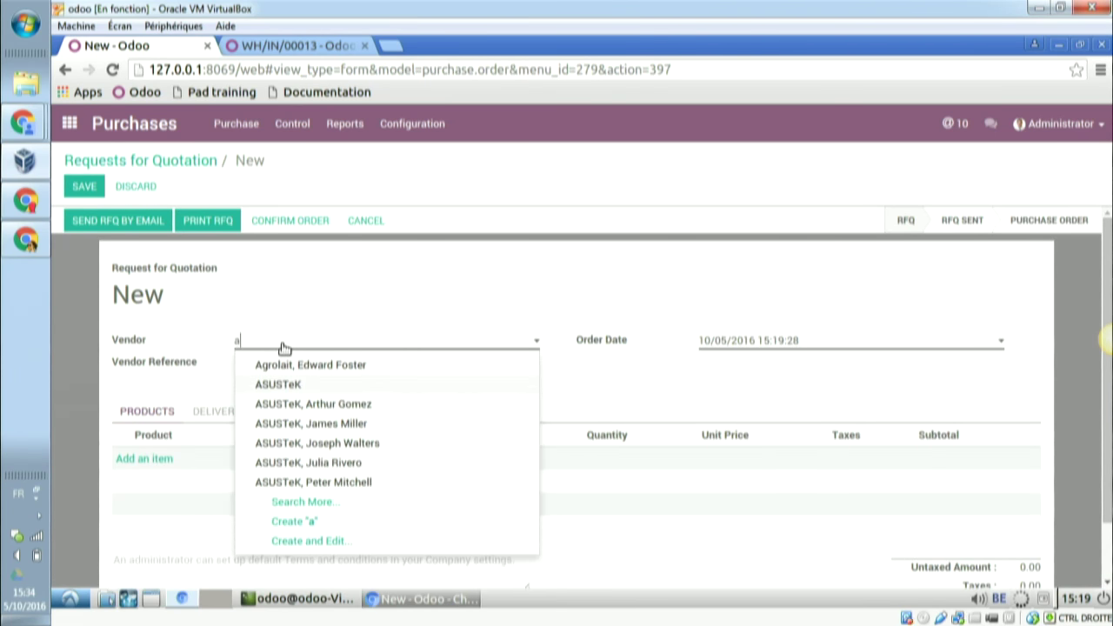
{"action": "key", "text": "Return"}
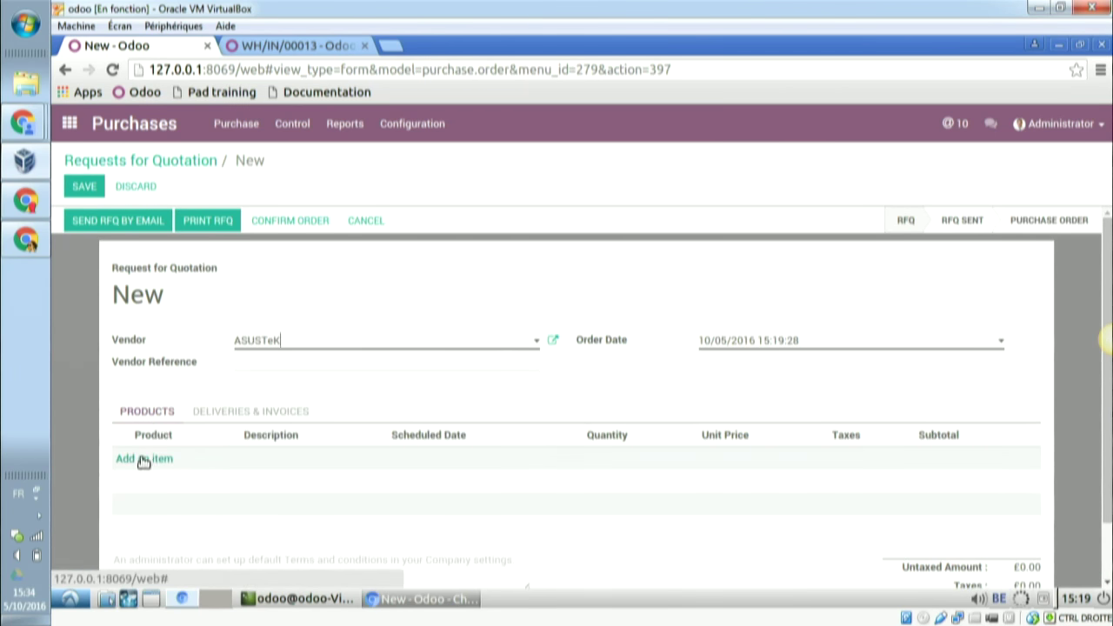
- Add a pc line (2 units at 5.00) and confirm the order PO00012
{"action": "left_click", "coordinate": [145, 459]}
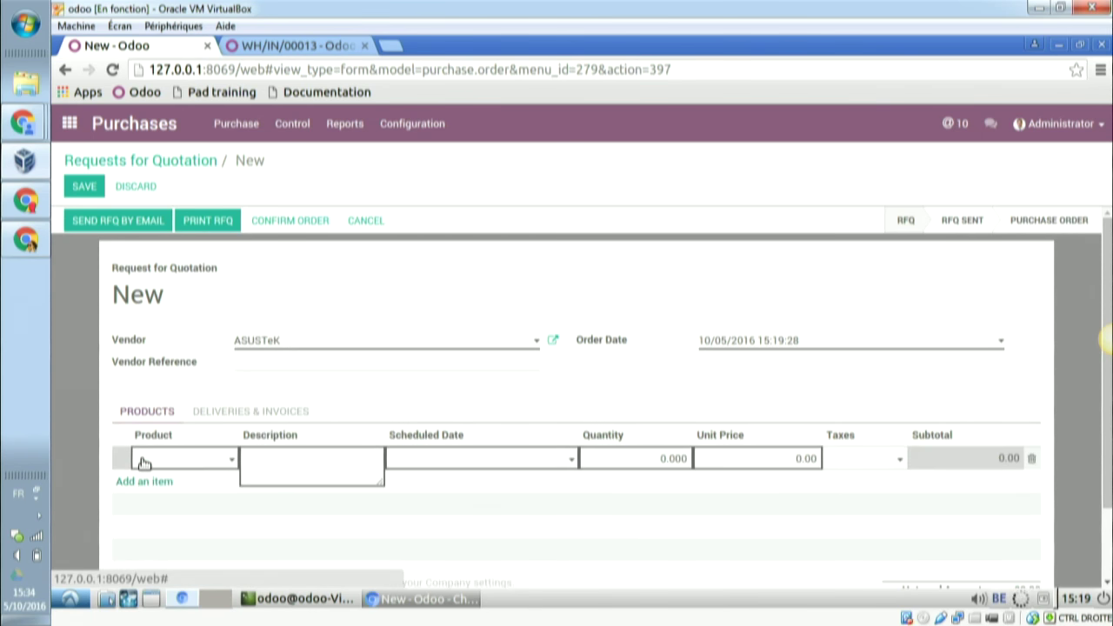
{"action": "type", "text": "pc"}
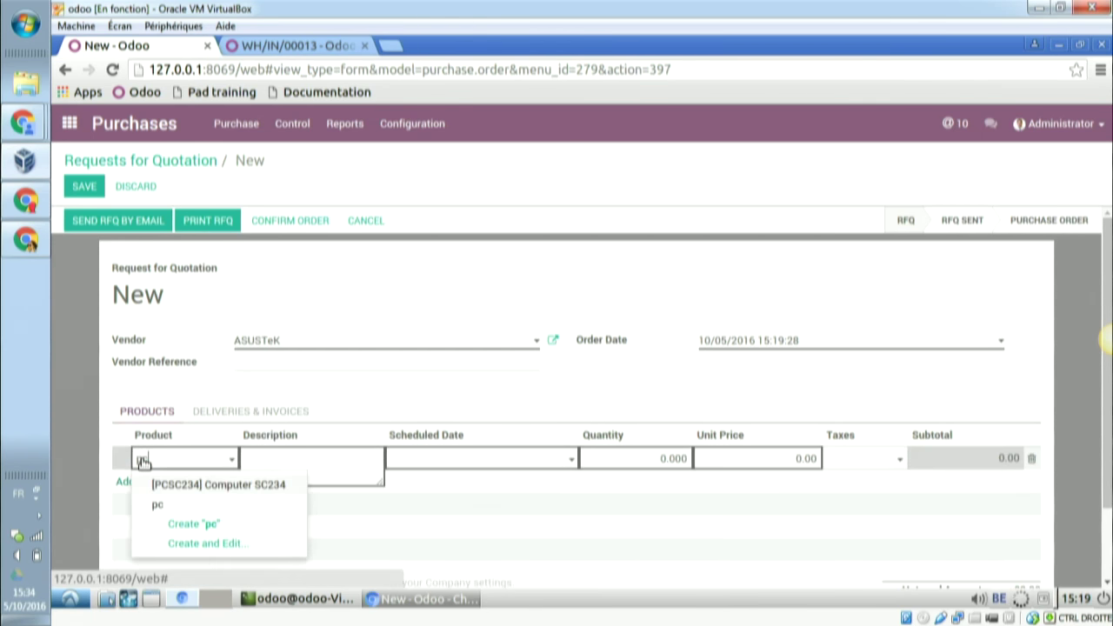
{"action": "left_click", "coordinate": [160, 508]}
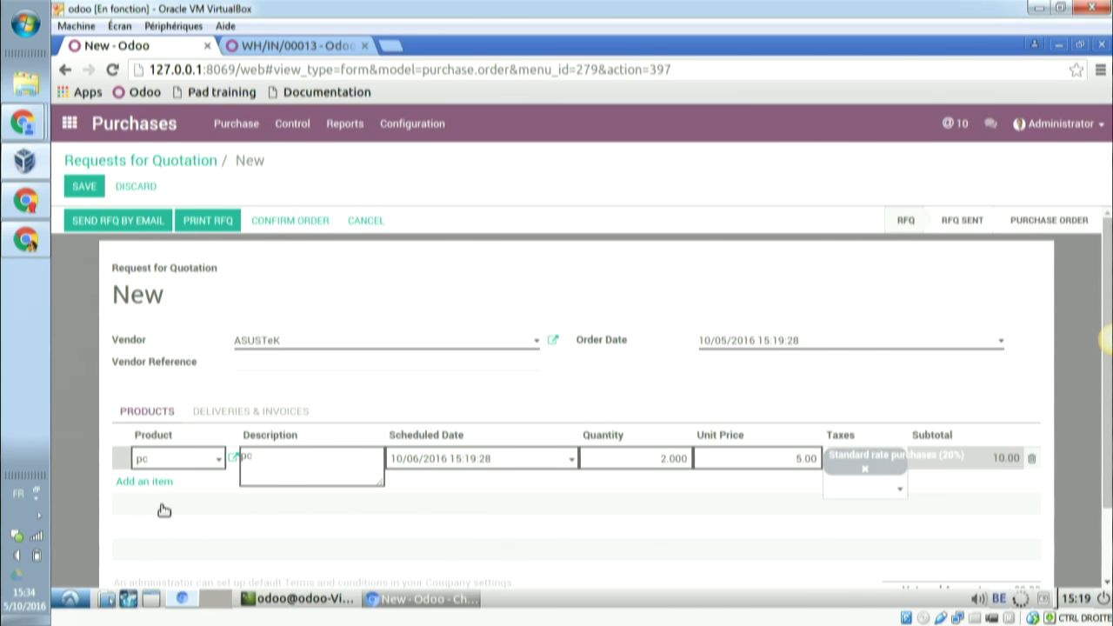
{"action": "left_click", "coordinate": [301, 222]}
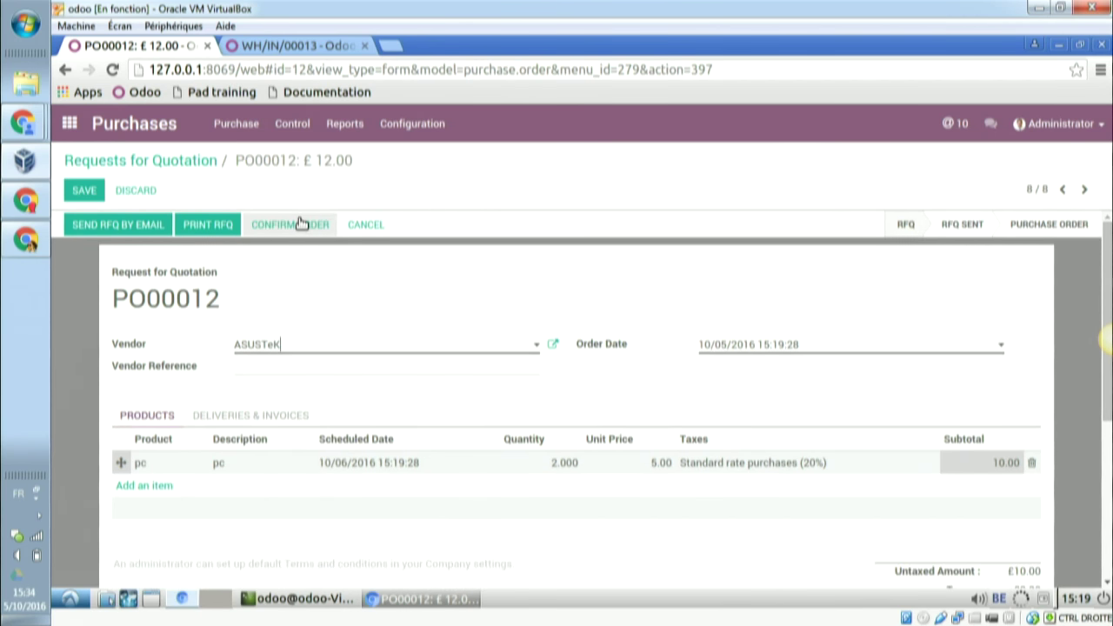
{"action": "left_click", "coordinate": [300, 224]}
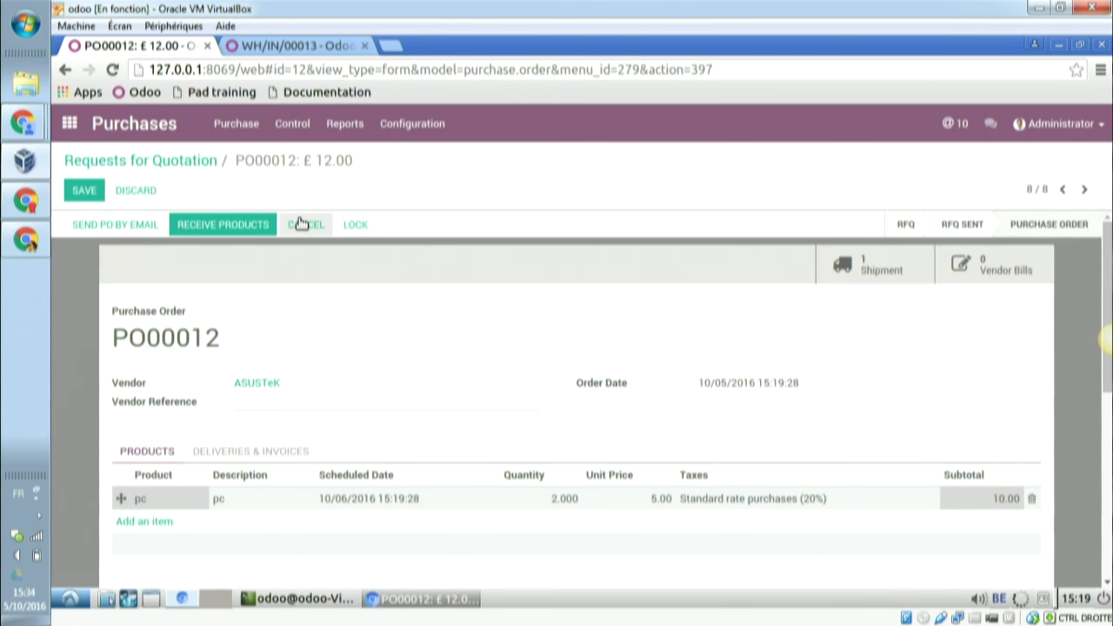
{"action": "left_click", "coordinate": [876, 270]}
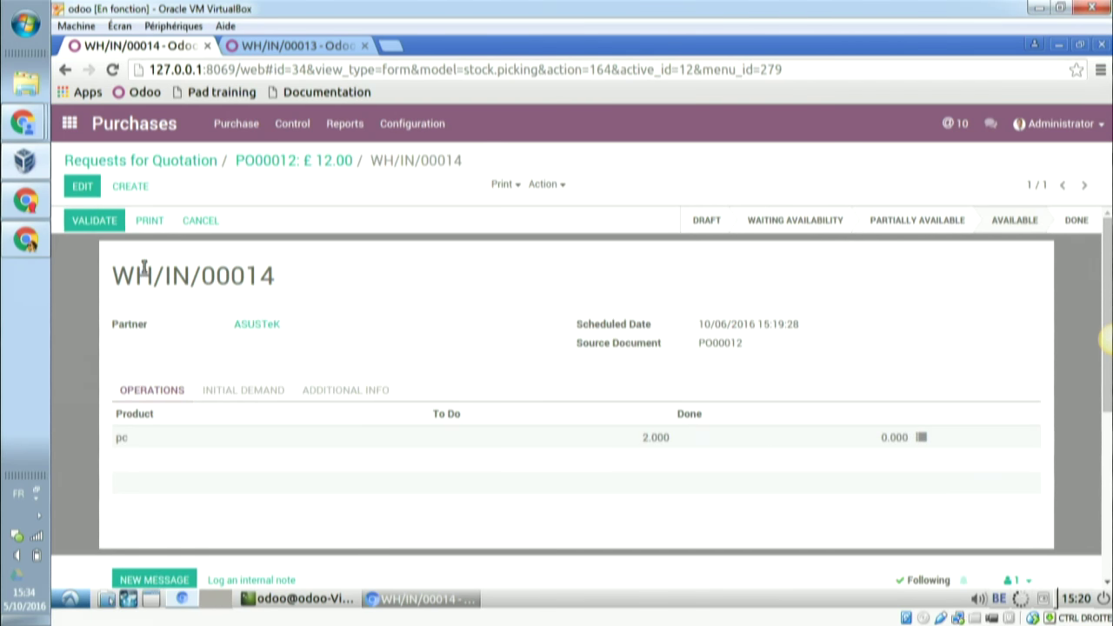
{"action": "left_click", "coordinate": [94, 221]}
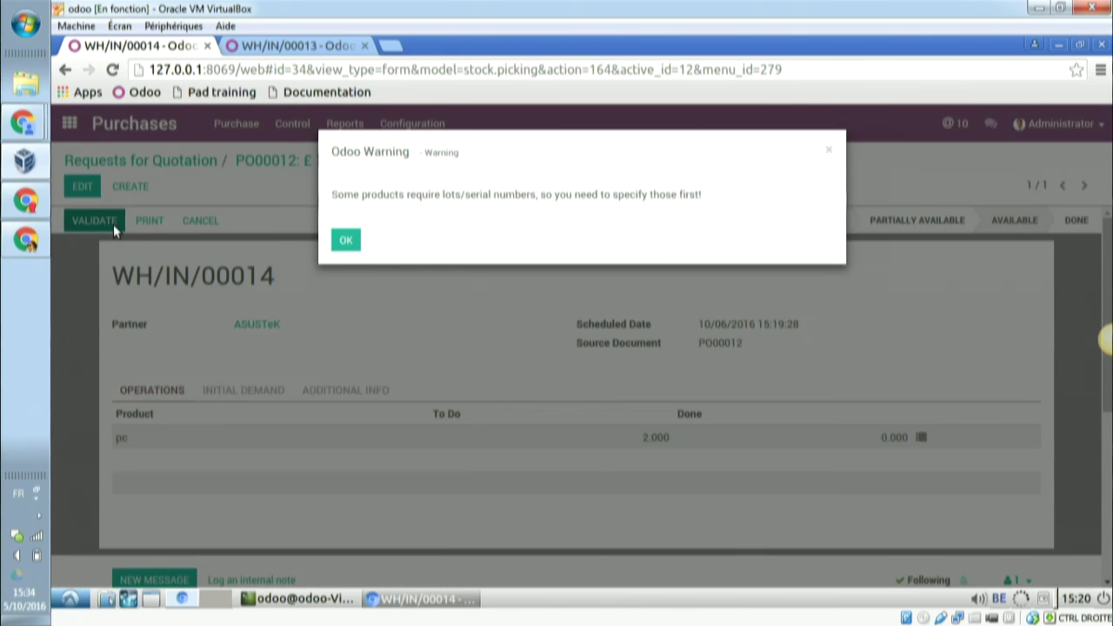
{"action": "left_click", "coordinate": [347, 240]}
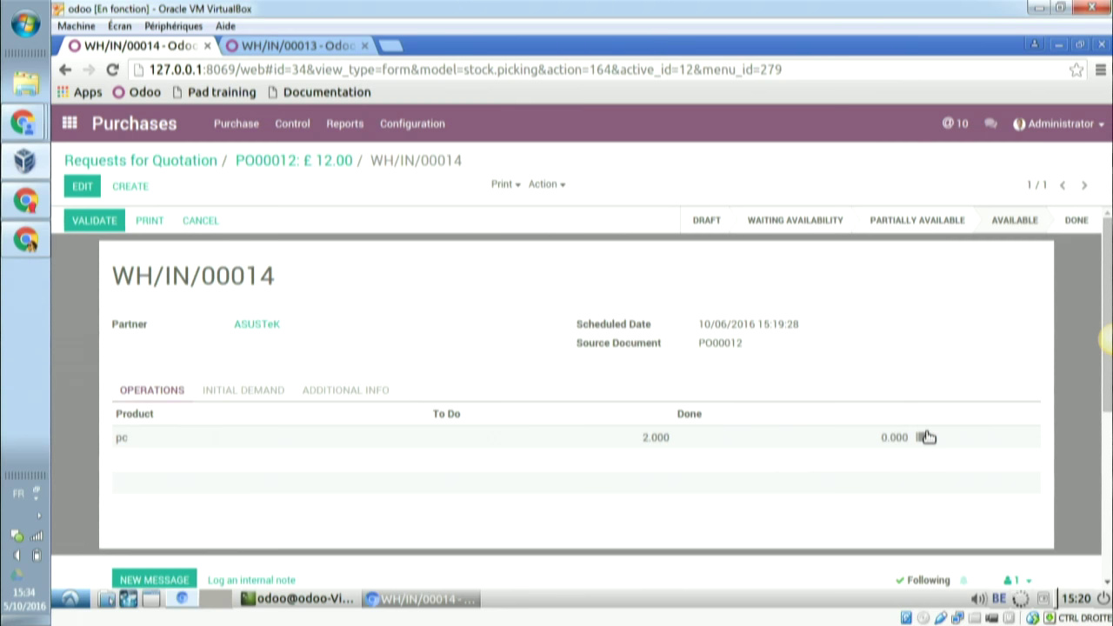
{"action": "left_click", "coordinate": [923, 438]}
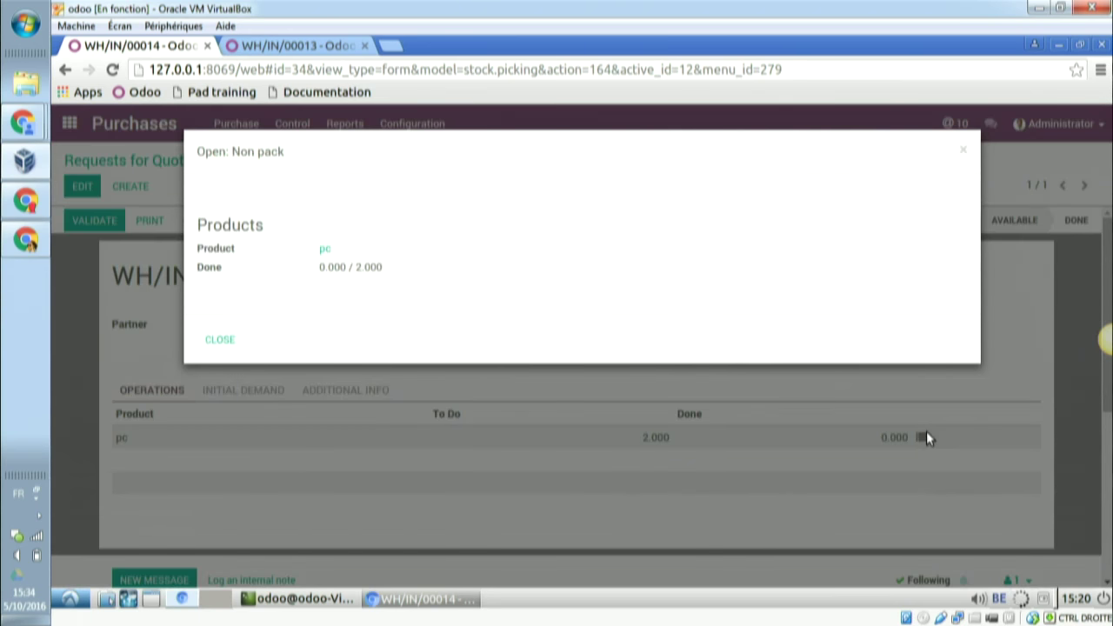
{"action": "left_click", "coordinate": [964, 150]}
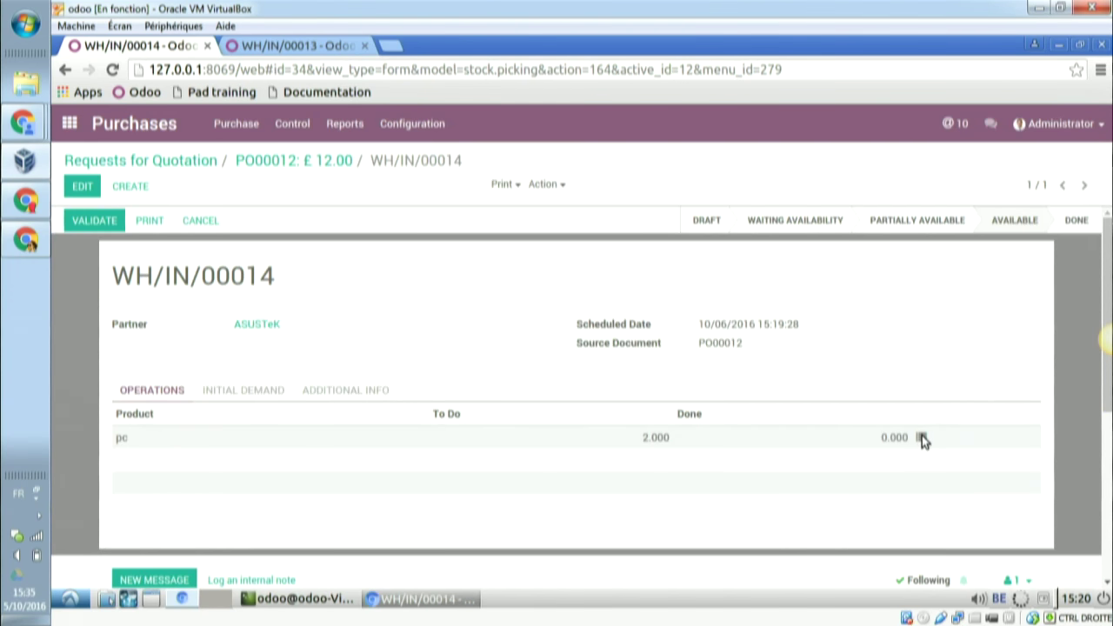
- Enter serial numbers pc001 and pc002 for the two received pc units
{"action": "left_click", "coordinate": [922, 437]}
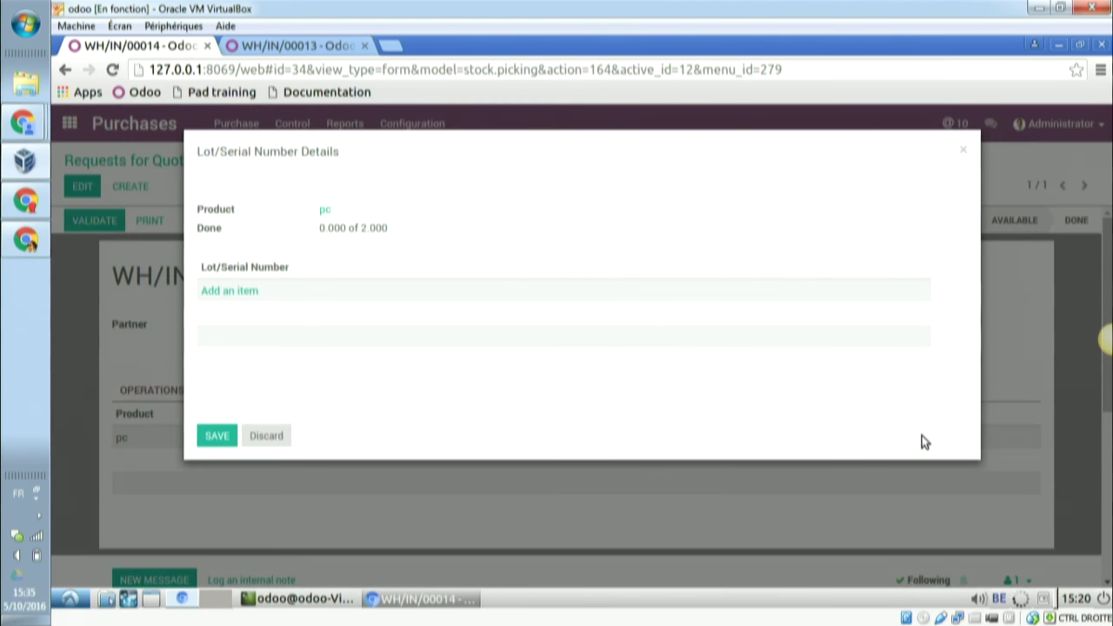
{"action": "left_click", "coordinate": [230, 292]}
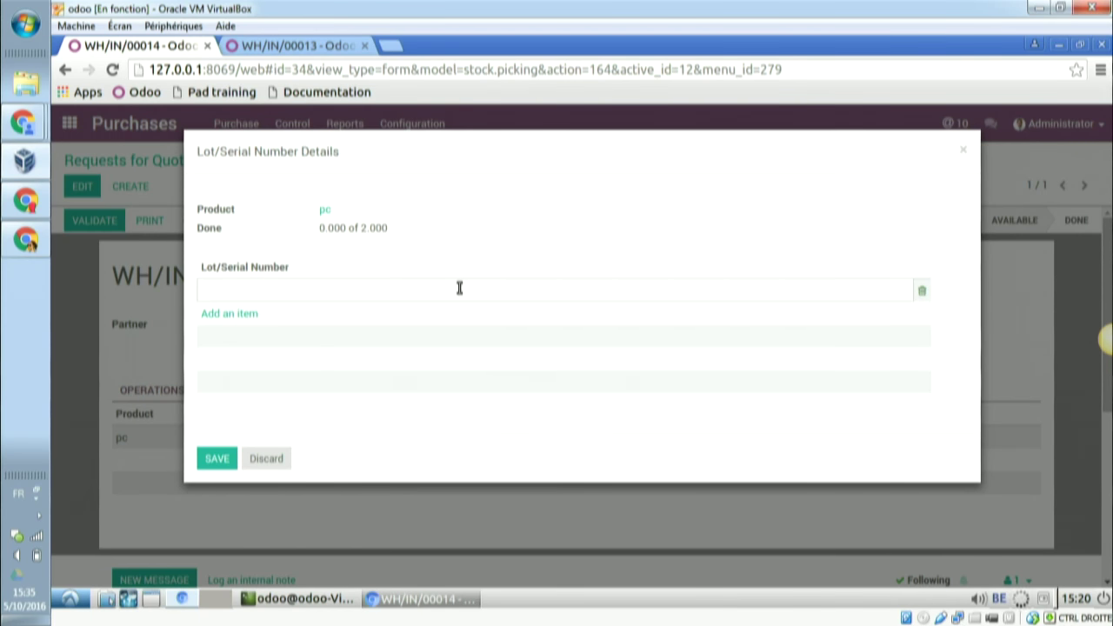
{"action": "type", "text": "c001"}
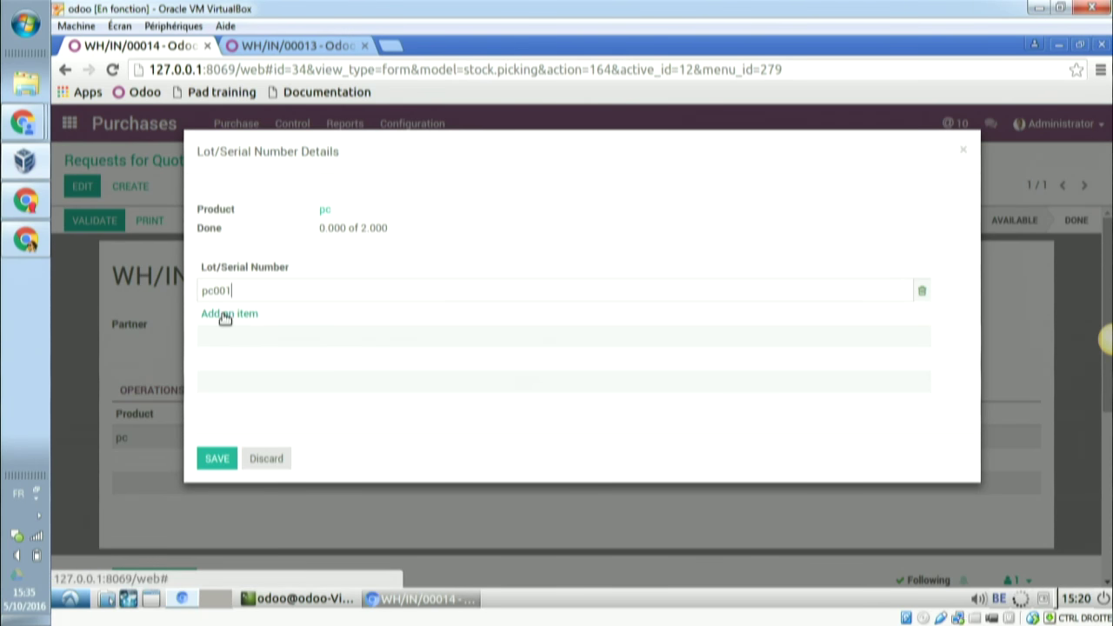
{"action": "left_click", "coordinate": [225, 315]}
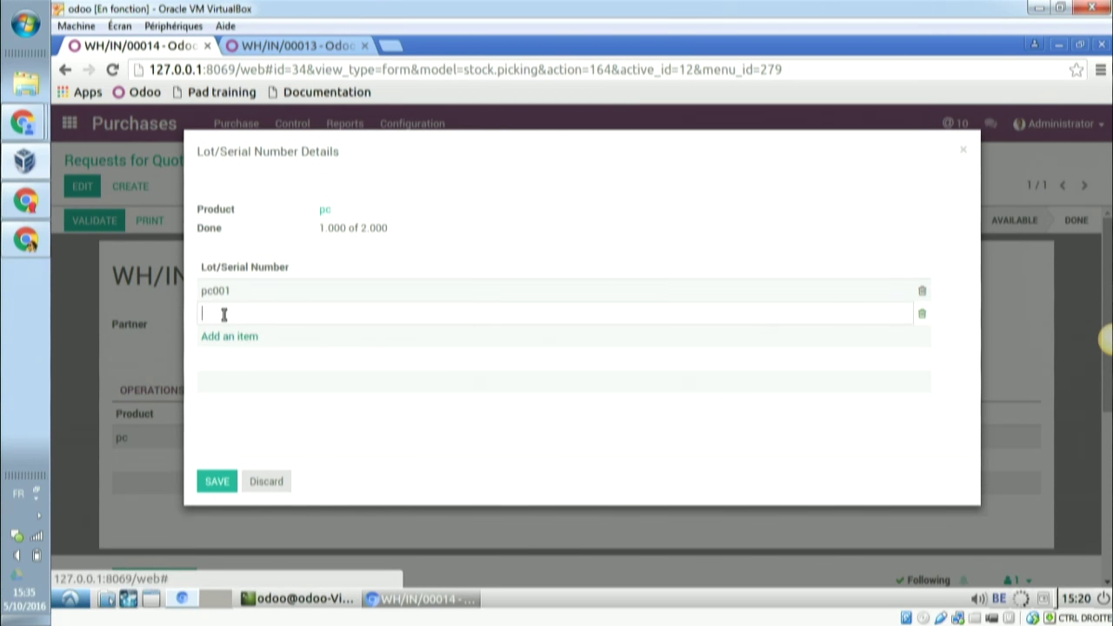
{"action": "type", "text": "pc002"}
- Save the serial numbers and validate receipt WH/IN/00014
{"action": "left_click", "coordinate": [218, 482]}
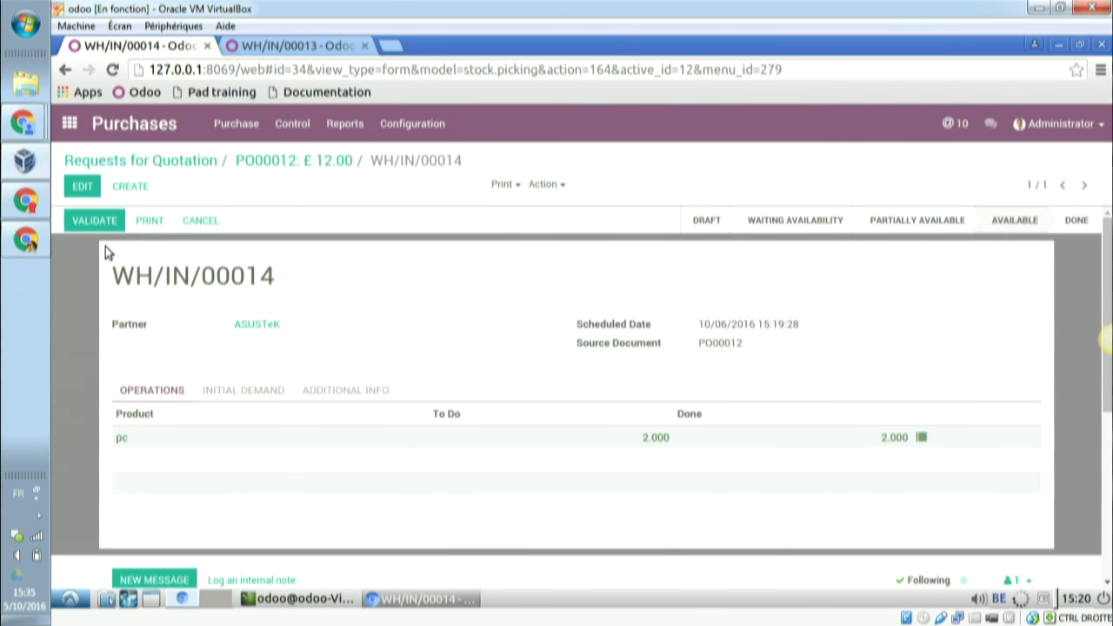
{"action": "left_click", "coordinate": [101, 225]}
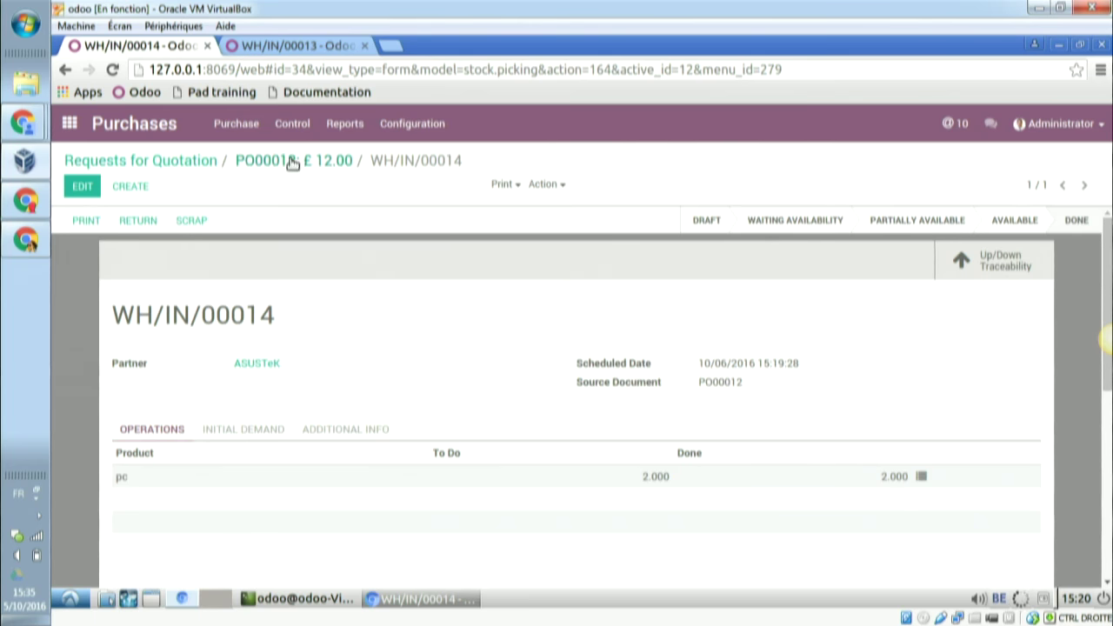
{"action": "left_click", "coordinate": [180, 163]}
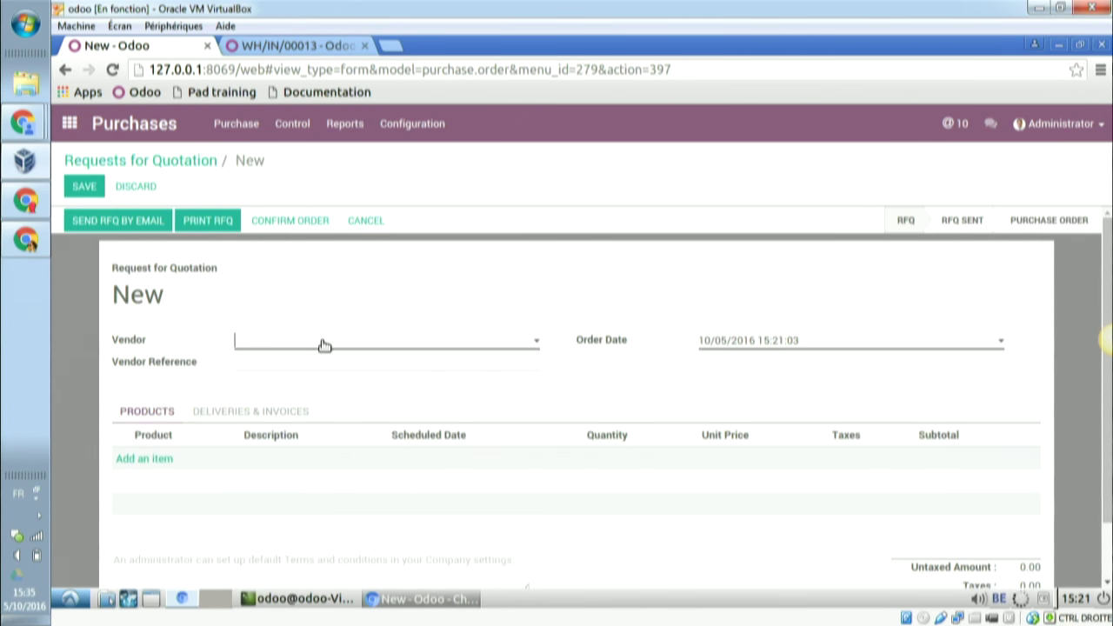
- Order one pc at 3.00 from Delta PC and confirm it as PO00013
{"action": "left_click", "coordinate": [323, 345]}
{"action": "type", "text": "delt"}
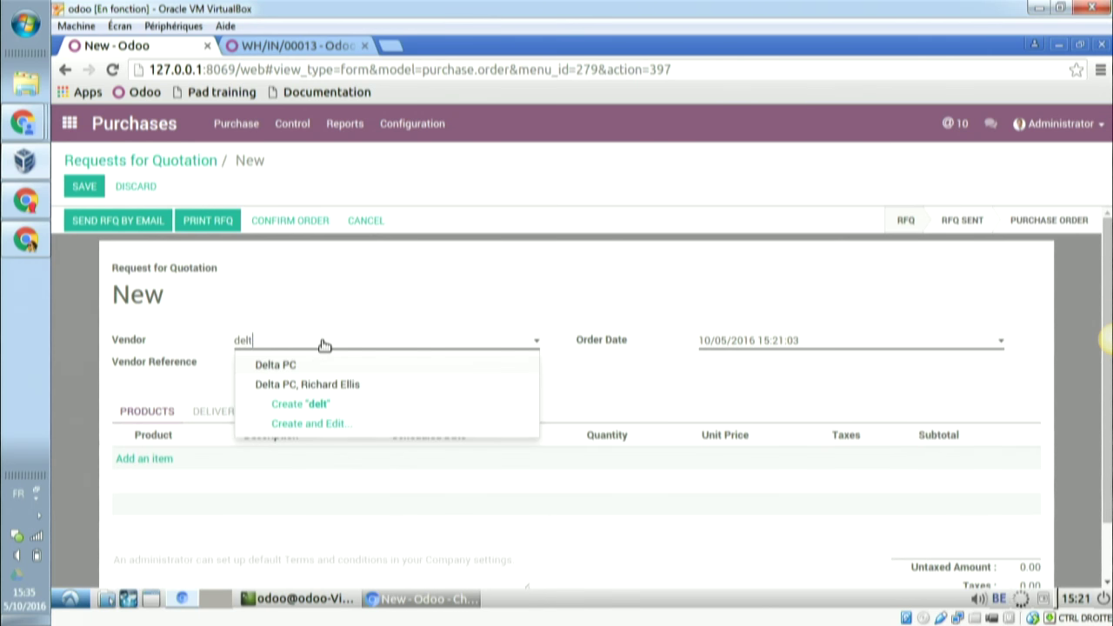
{"action": "left_click", "coordinate": [275, 364]}
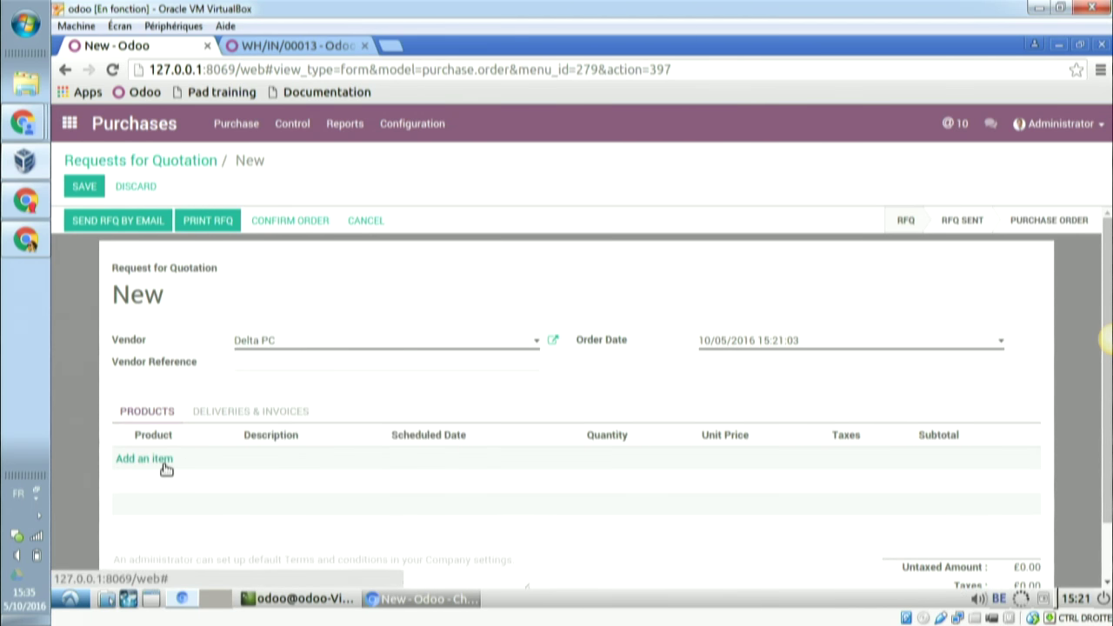
{"action": "left_click", "coordinate": [173, 467]}
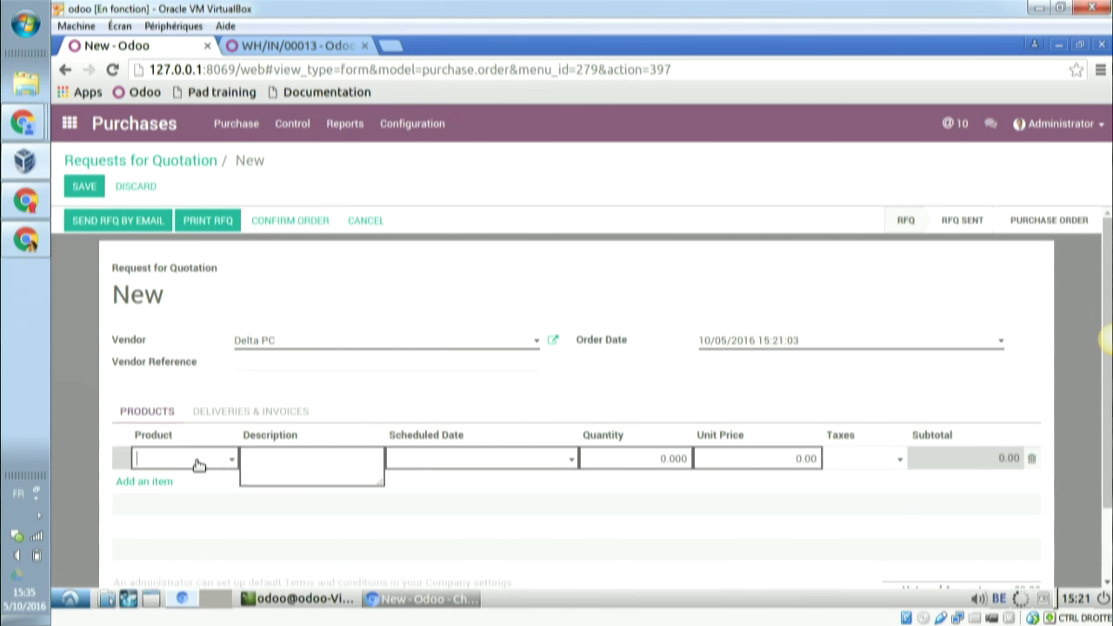
{"action": "type", "text": "Pc"}
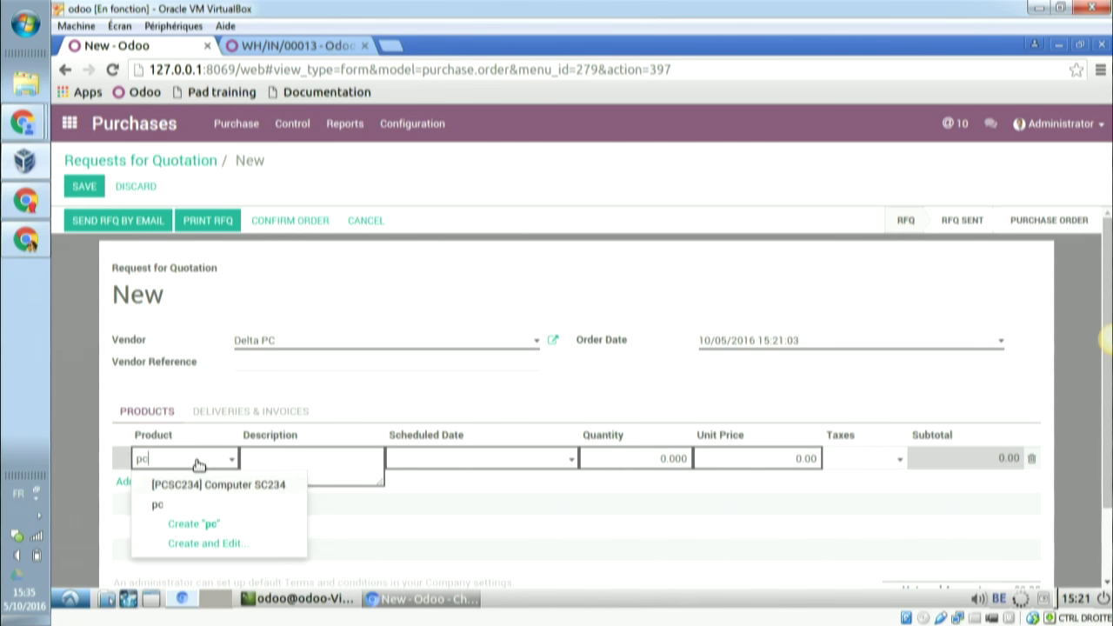
{"action": "key", "text": "Tab"}
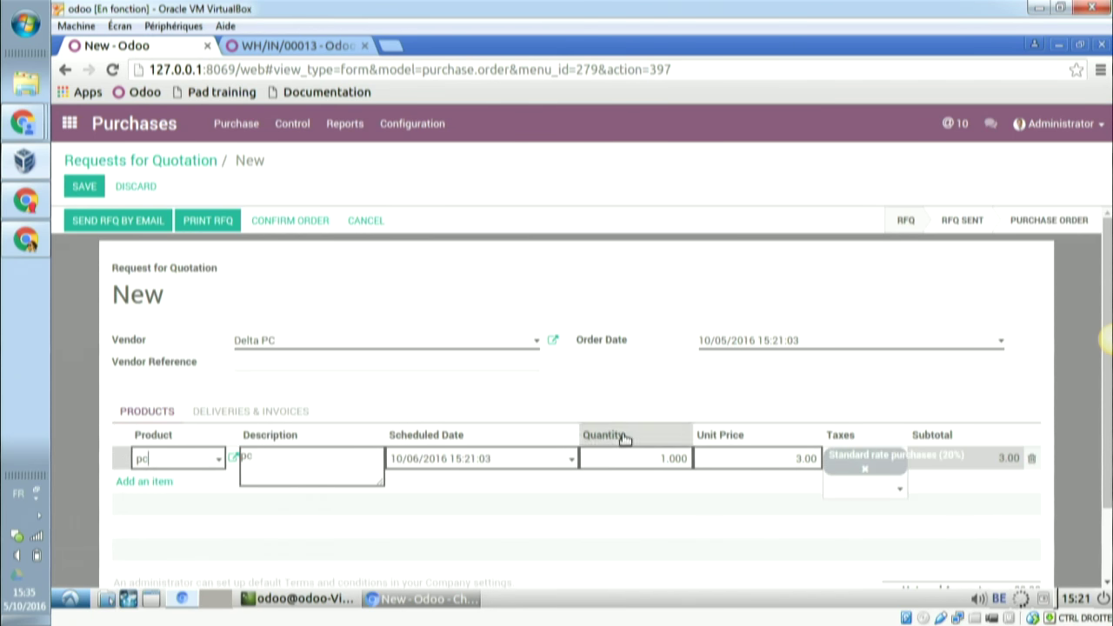
{"action": "left_click_drag", "start_coordinate": [667, 459], "coordinate": [691, 459]}
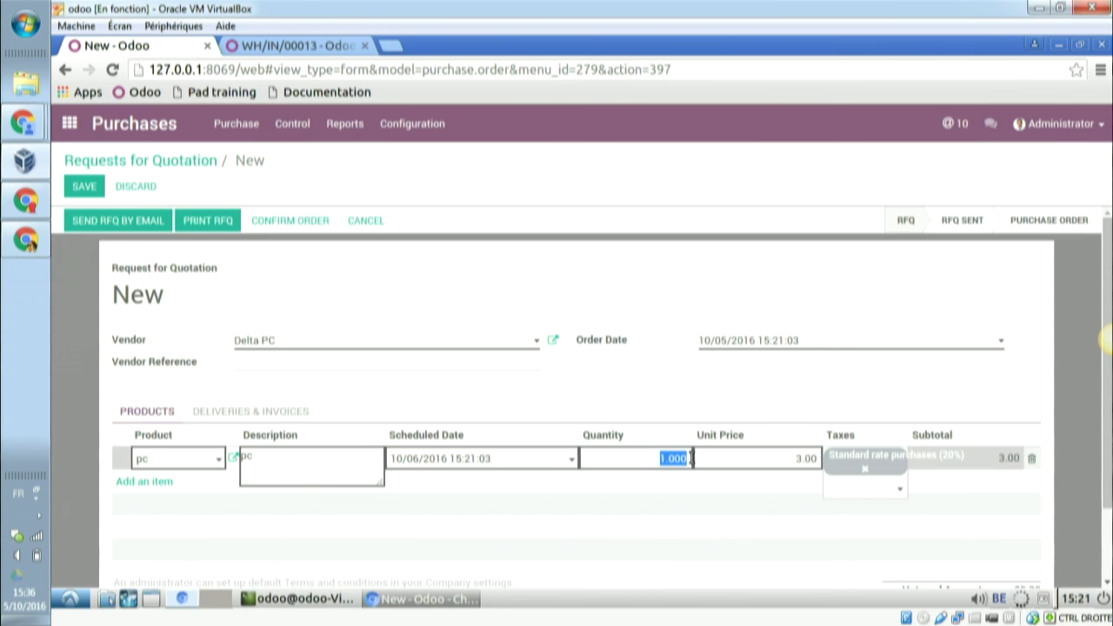
{"action": "left_click", "coordinate": [281, 224]}
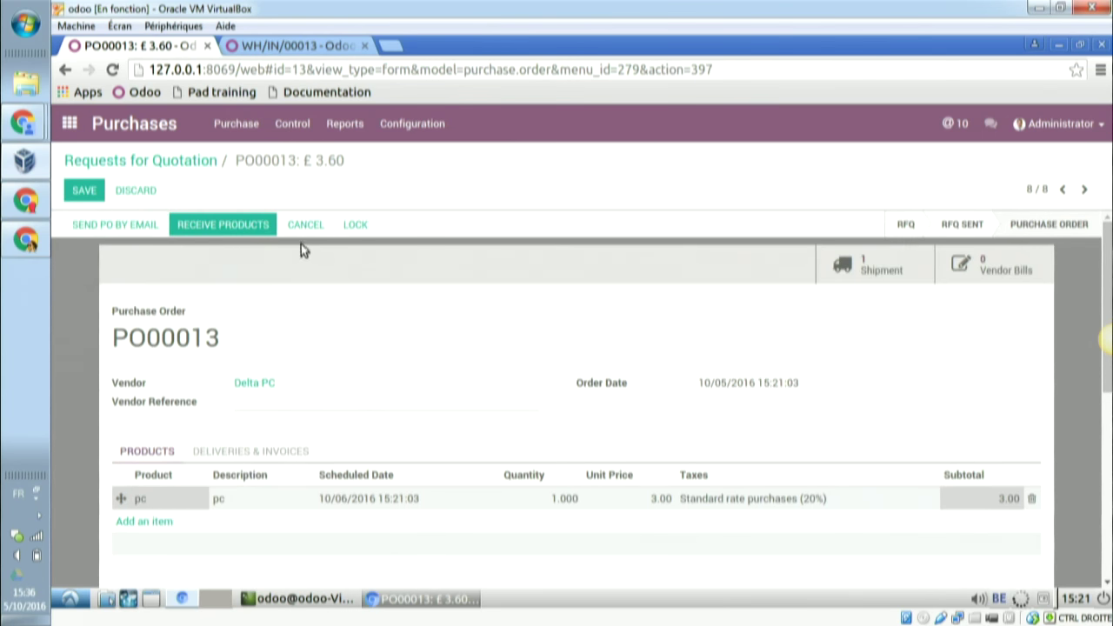
- On receipt WH/IN/00015, record serial number pc003 for the single pc
{"action": "left_click", "coordinate": [883, 259]}
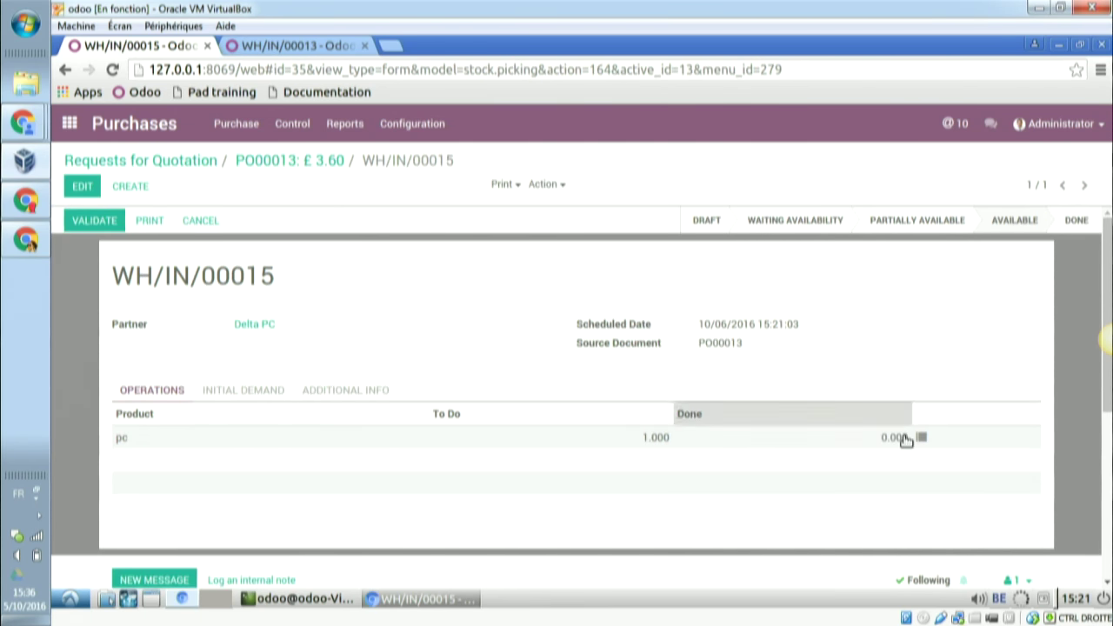
{"action": "left_click", "coordinate": [922, 438]}
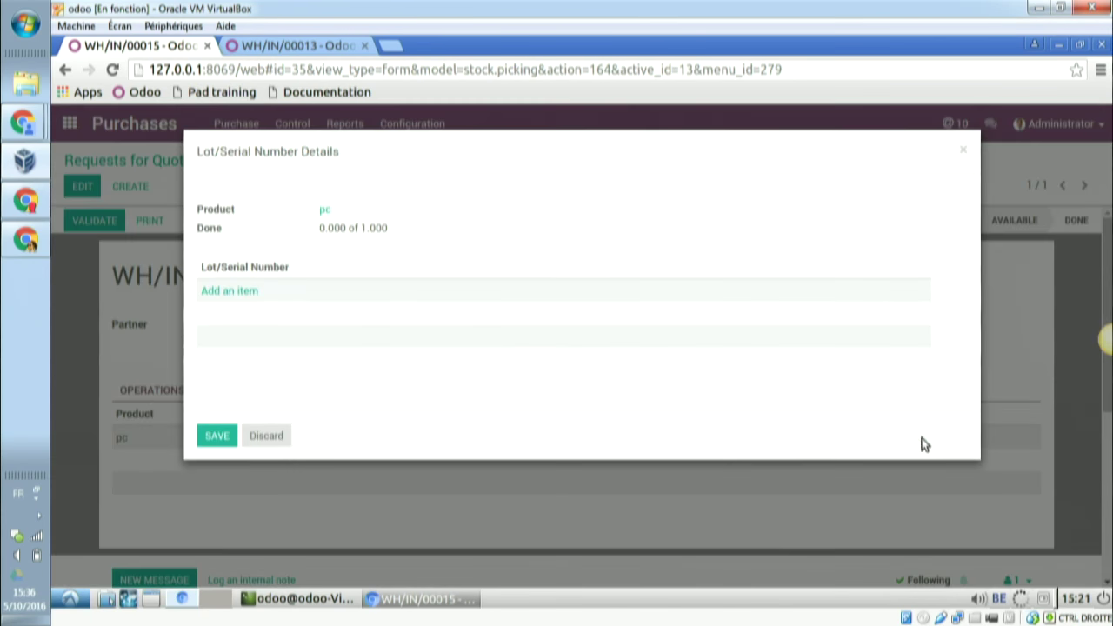
{"action": "left_click", "coordinate": [218, 293]}
{"action": "type", "text": "pc"}
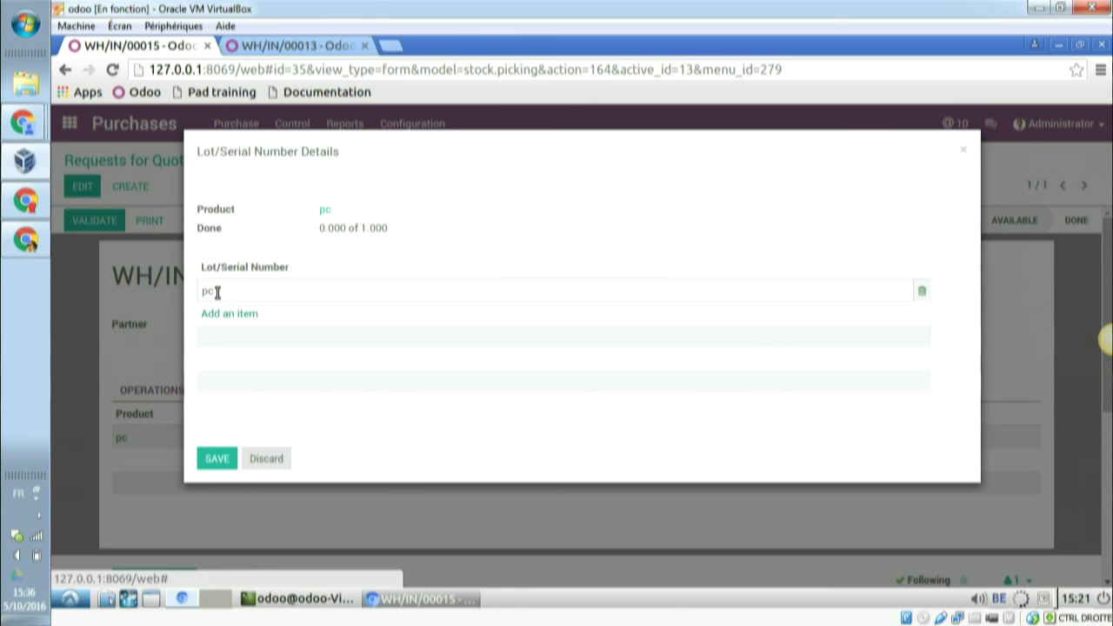
{"action": "type", "text": "003"}
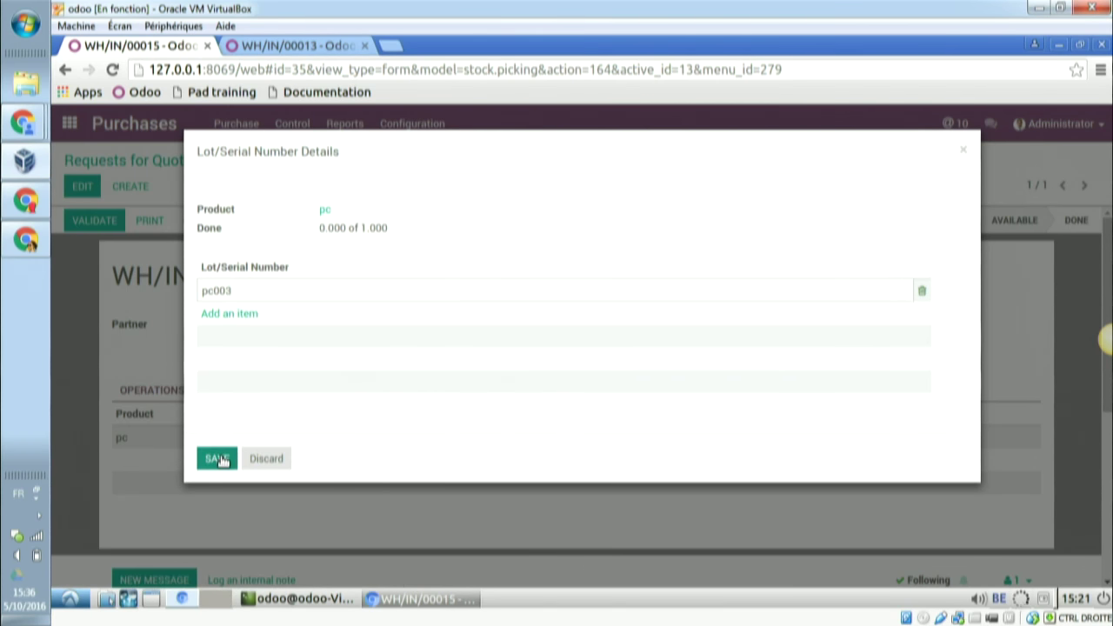
{"action": "left_click", "coordinate": [217, 458]}
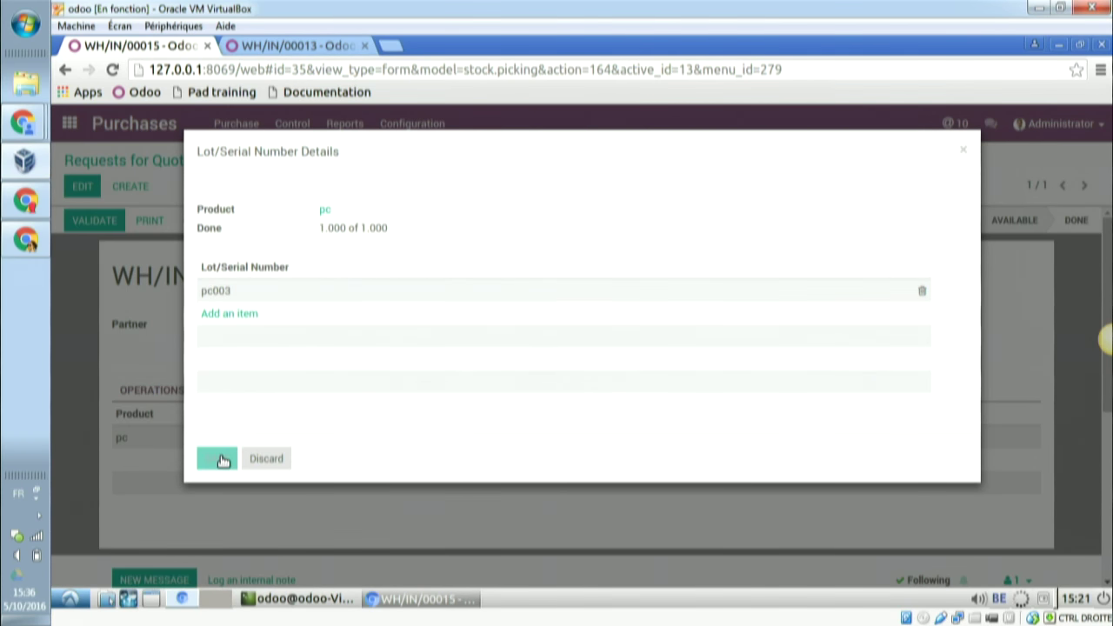
{"action": "key", "text": "alt+Tab"}
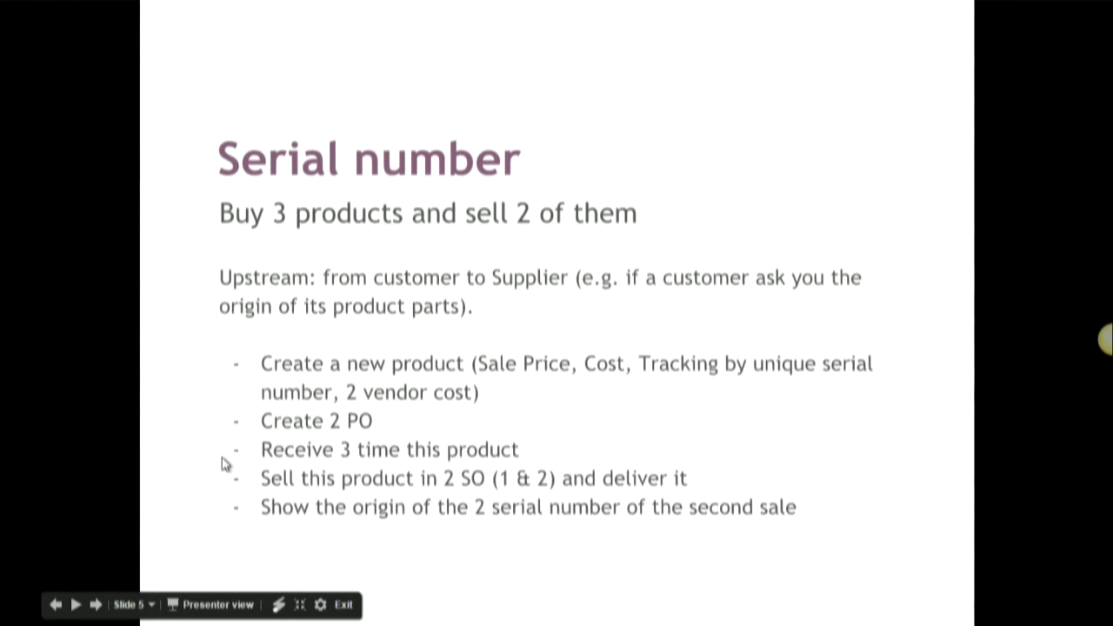
- Switch from the Slides deck back to Odoo receipt WH/IN/00015
{"action": "key", "text": "alt+Tab"}
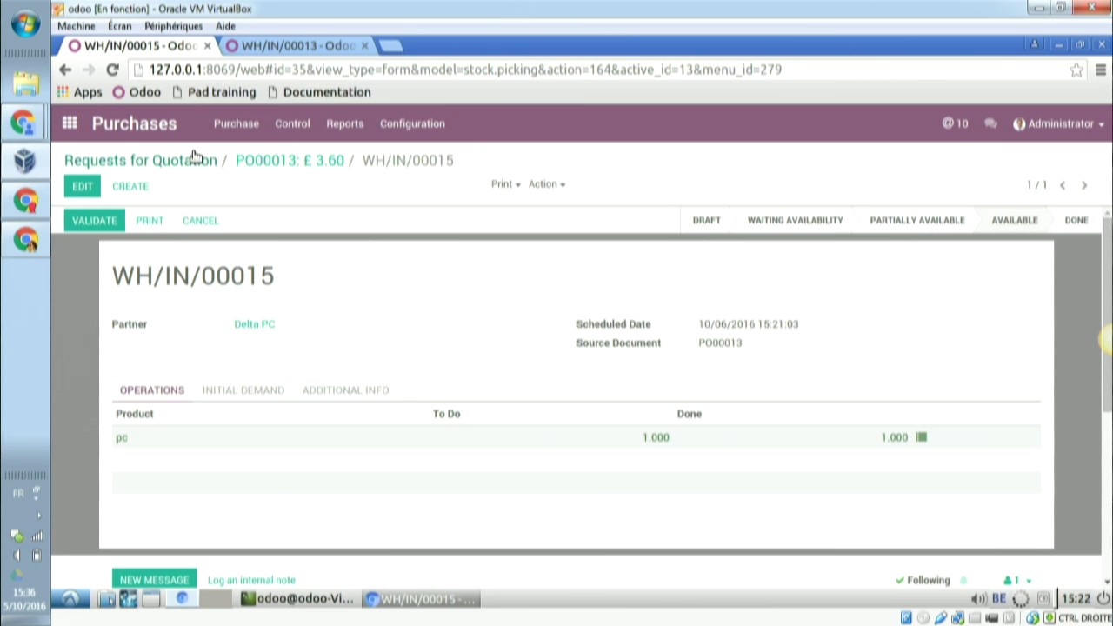
- Find and open the pc product from the Sales product catalogue
{"action": "left_click", "coordinate": [71, 124]}
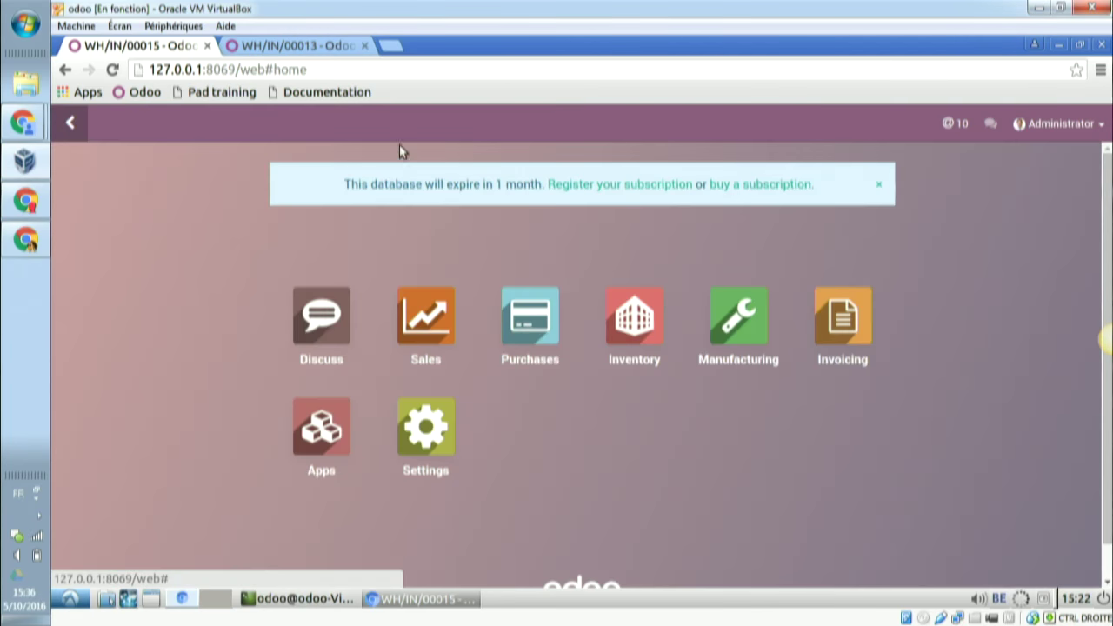
{"action": "left_click", "coordinate": [427, 319]}
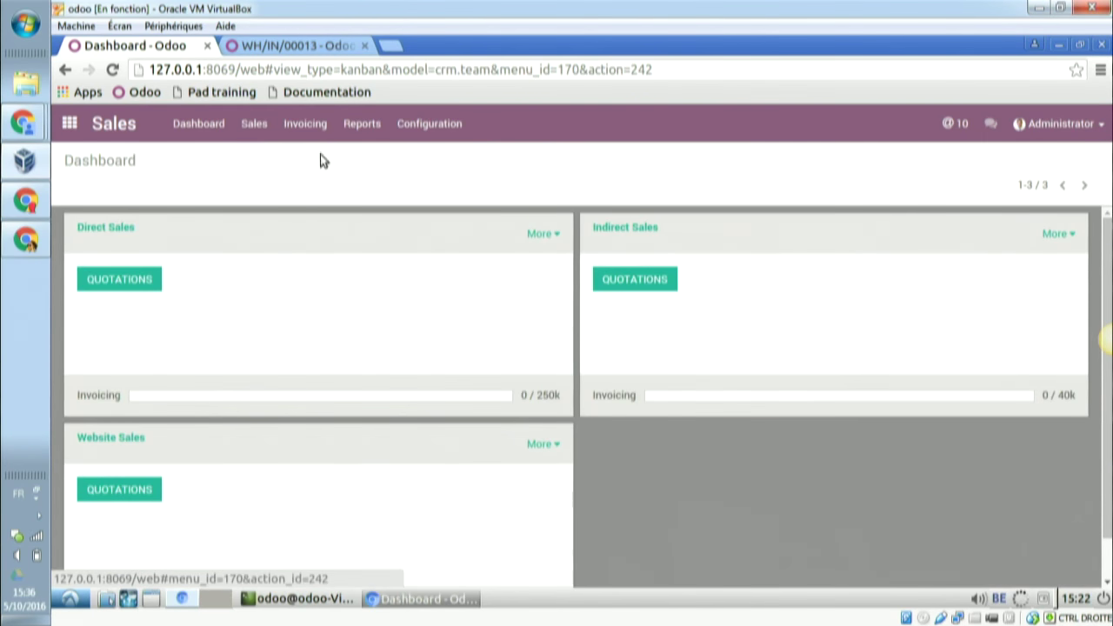
{"action": "left_click", "coordinate": [254, 123]}
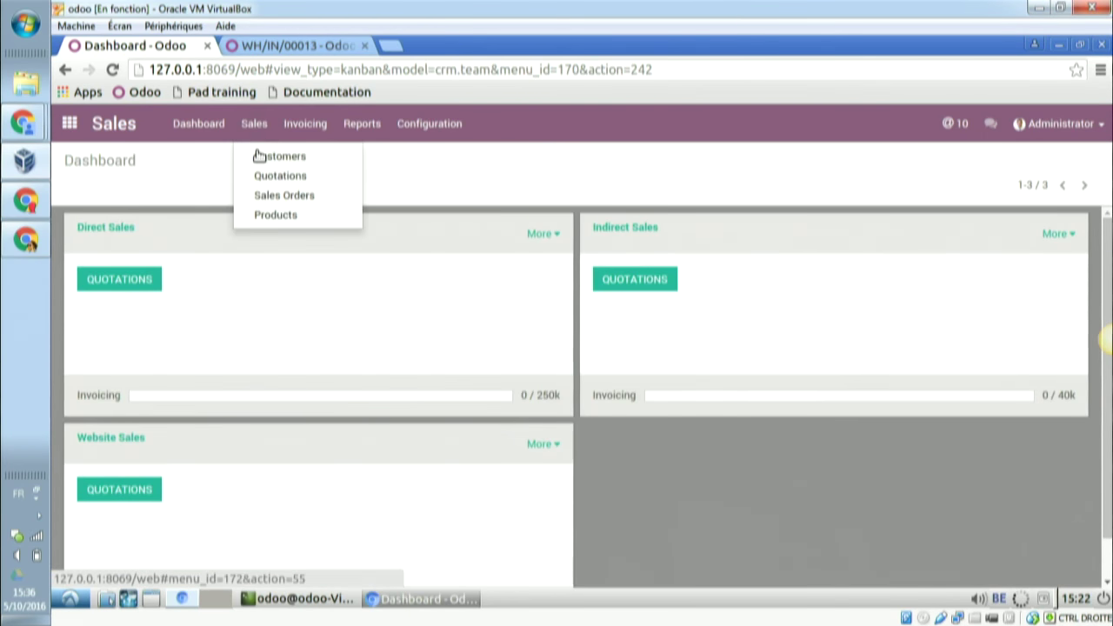
{"action": "left_click", "coordinate": [282, 214]}
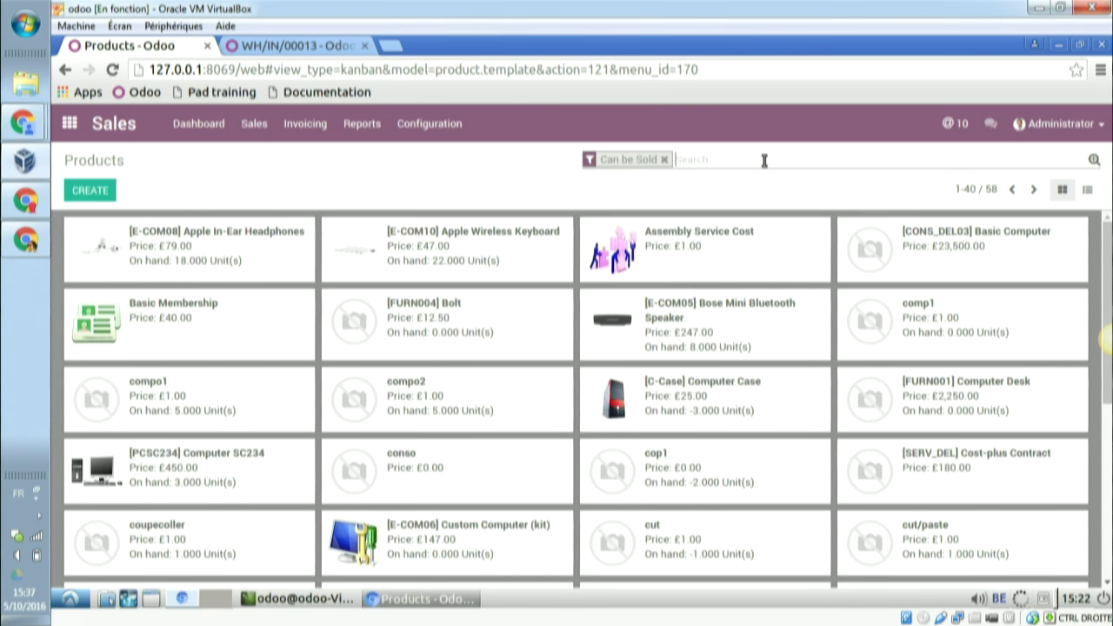
{"action": "type", "text": "pc"}
{"action": "key", "text": "Return"}
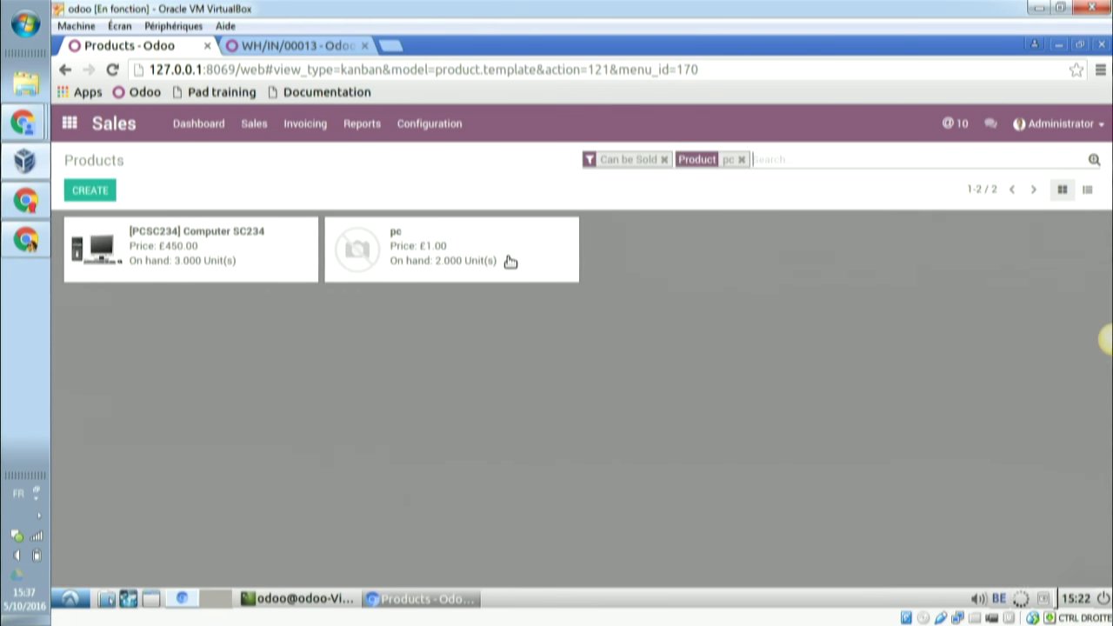
{"action": "left_click", "coordinate": [485, 235]}
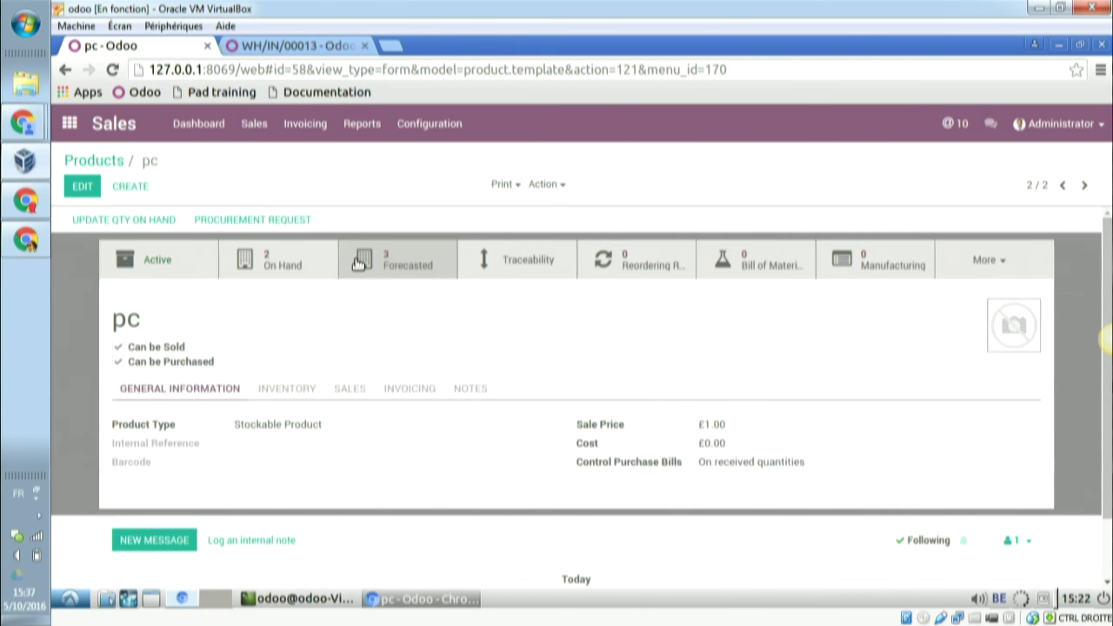
- Check pc on hand: two units in WH/Stock with serials pc001 and pc002
{"action": "left_click", "coordinate": [295, 266]}
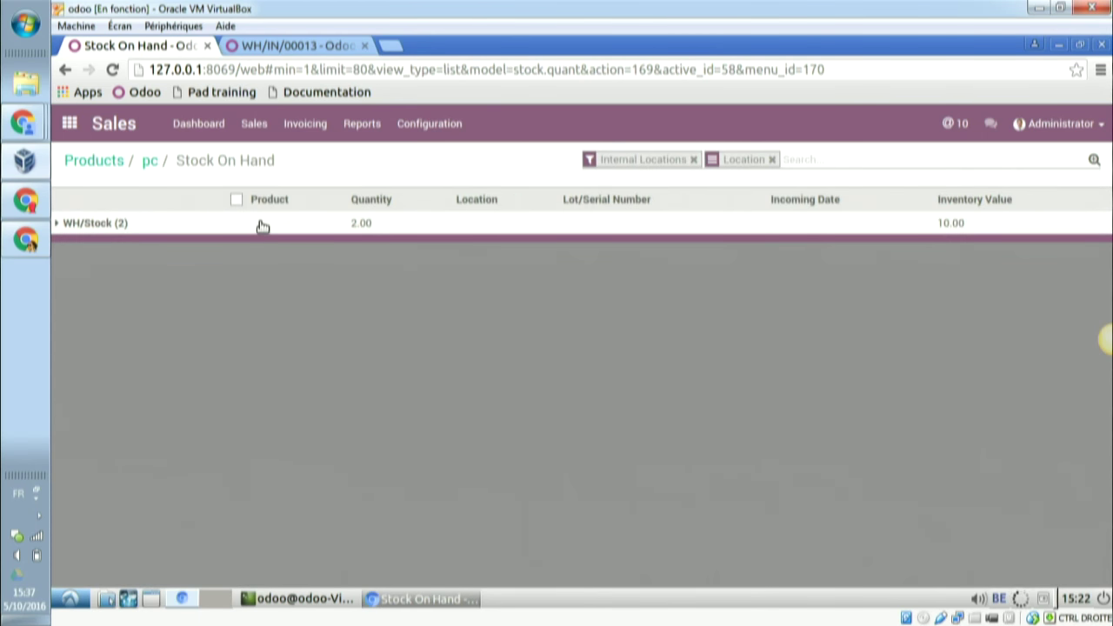
{"action": "left_click", "coordinate": [262, 226]}
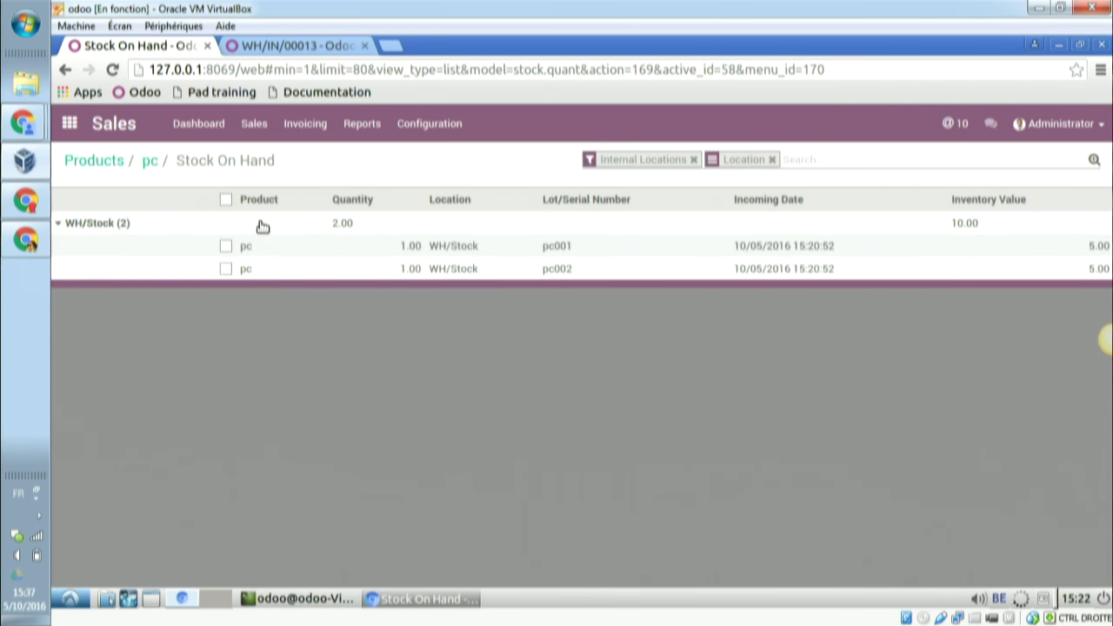
{"action": "left_click", "coordinate": [75, 129]}
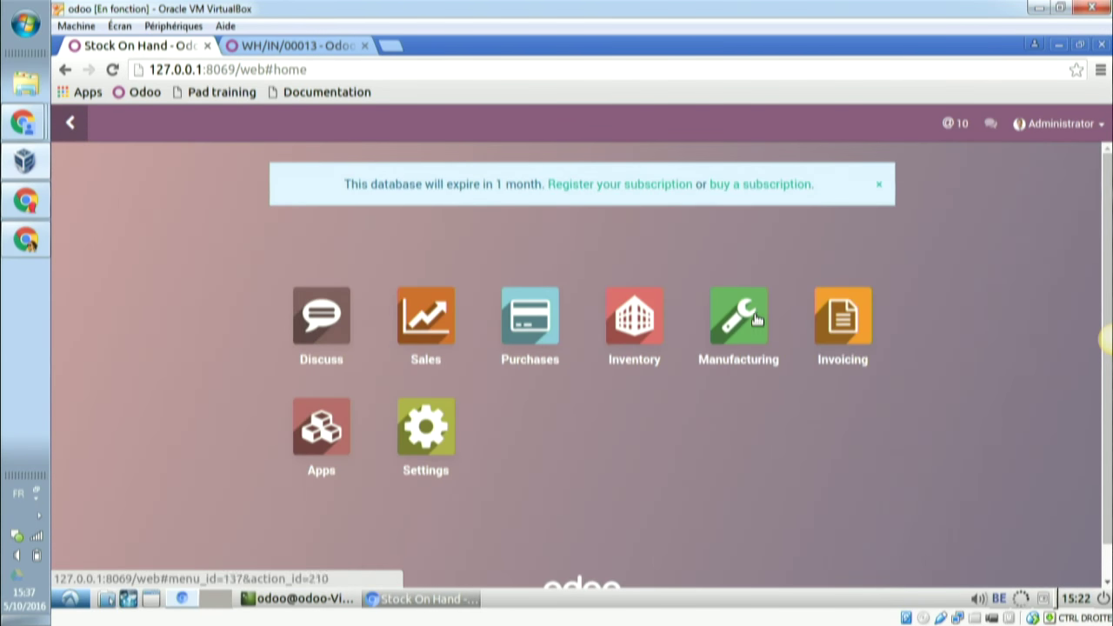
{"action": "left_click", "coordinate": [526, 306]}
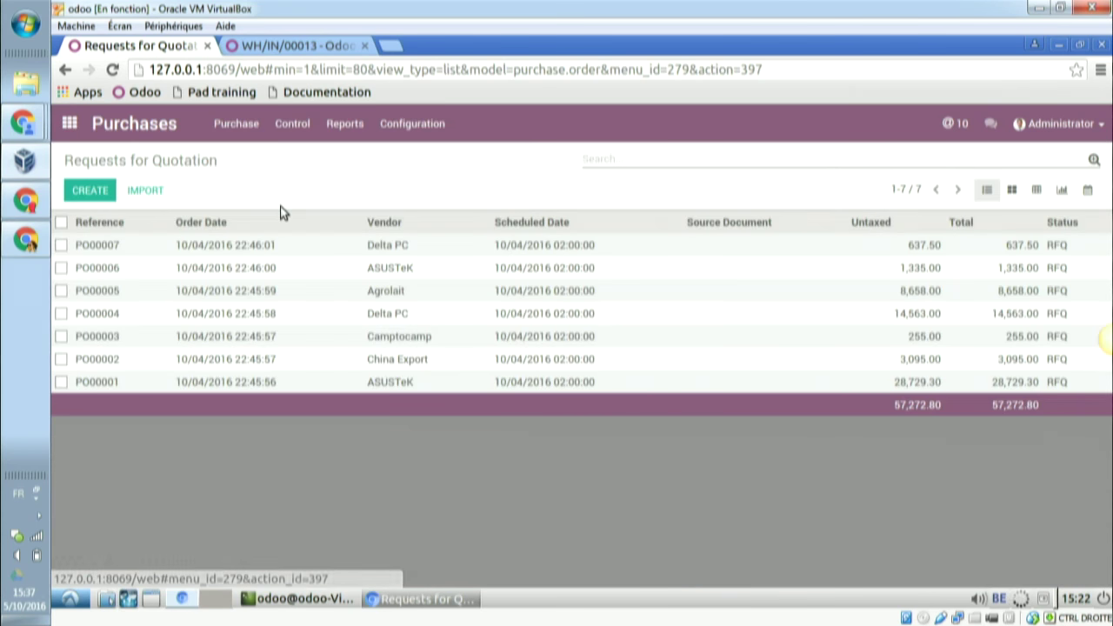
- Open PO00013's receipt WH/IN/00015 and validate the single pc, then go to Sales
{"action": "left_click", "coordinate": [236, 124]}
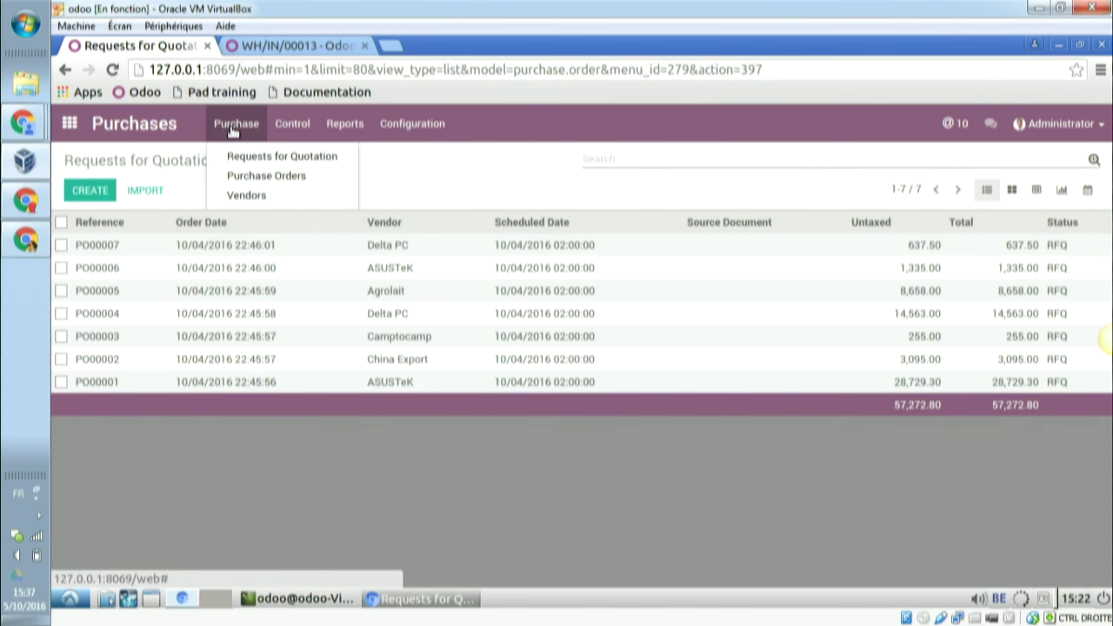
{"action": "left_click", "coordinate": [250, 177]}
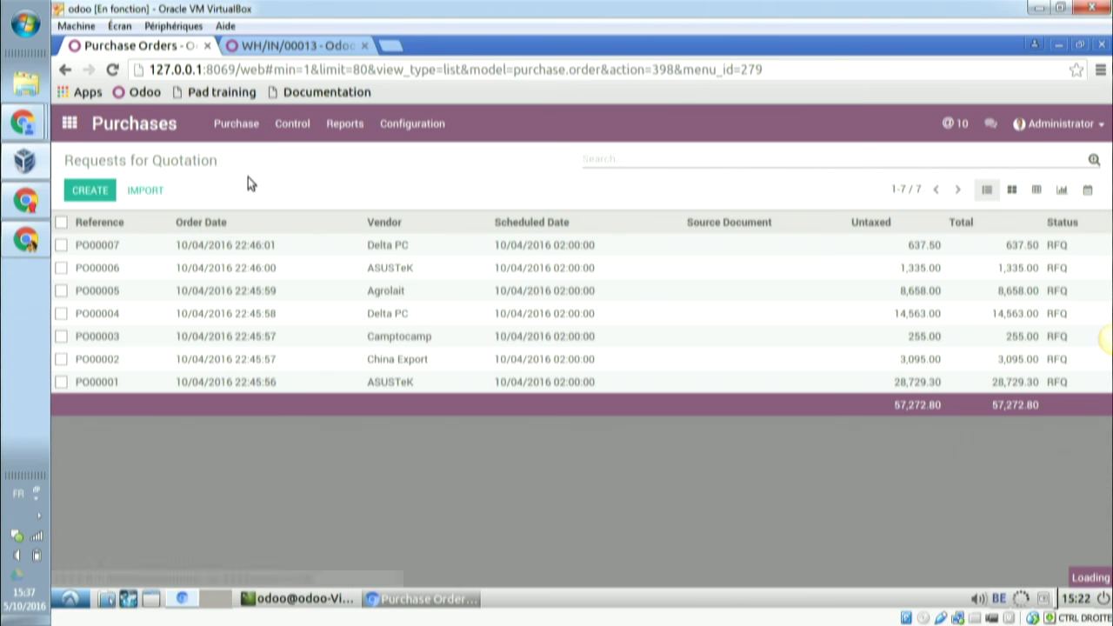
{"action": "left_click", "coordinate": [306, 249]}
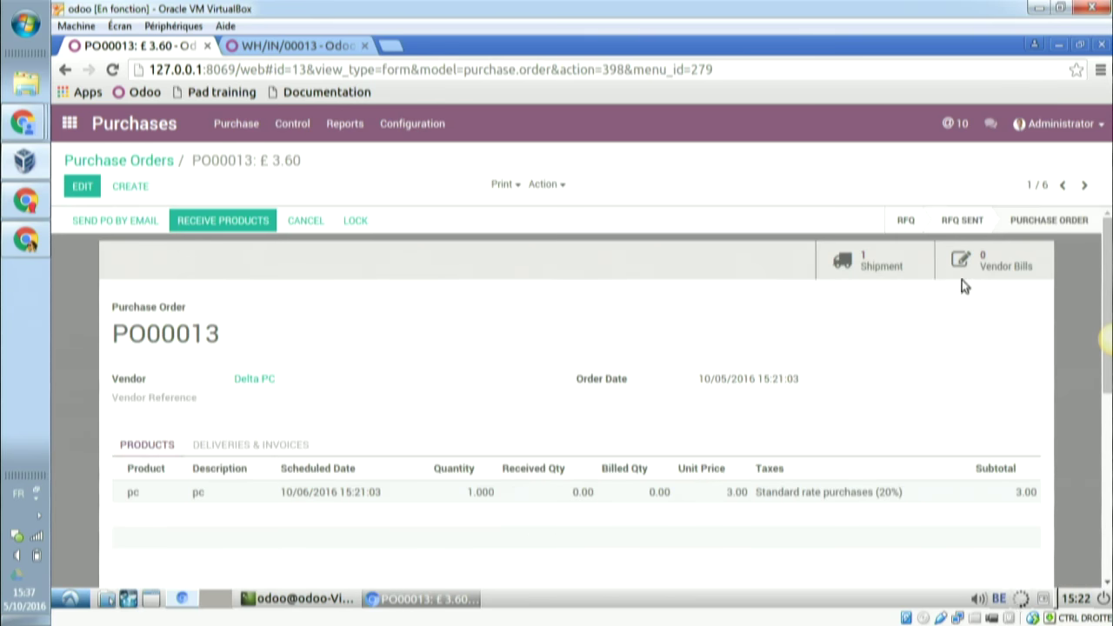
{"action": "left_click", "coordinate": [910, 264]}
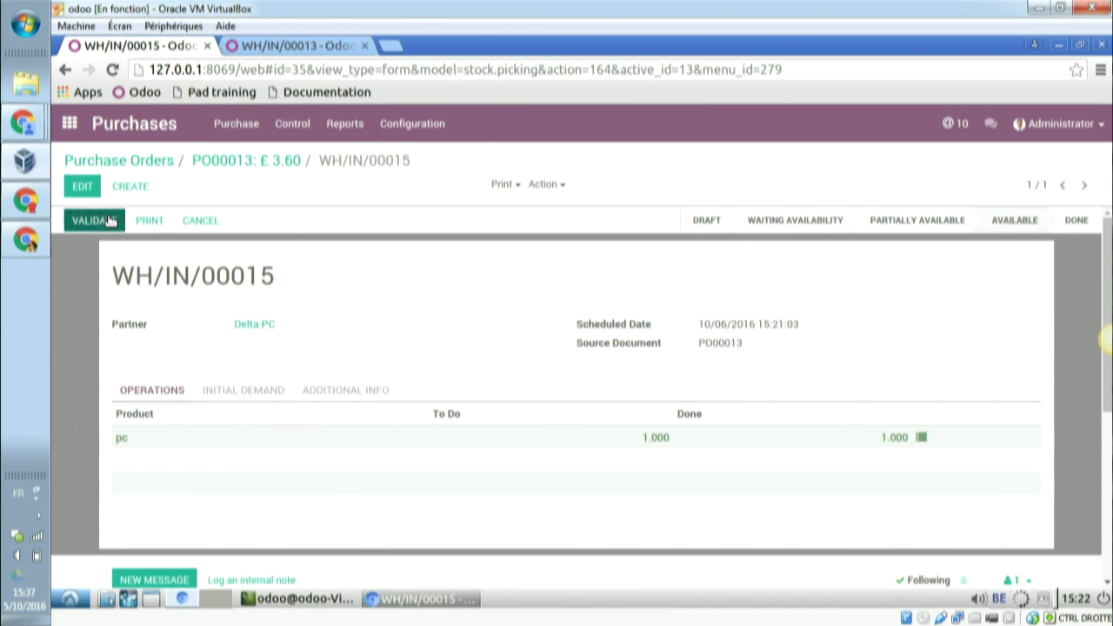
{"action": "left_click", "coordinate": [111, 221]}
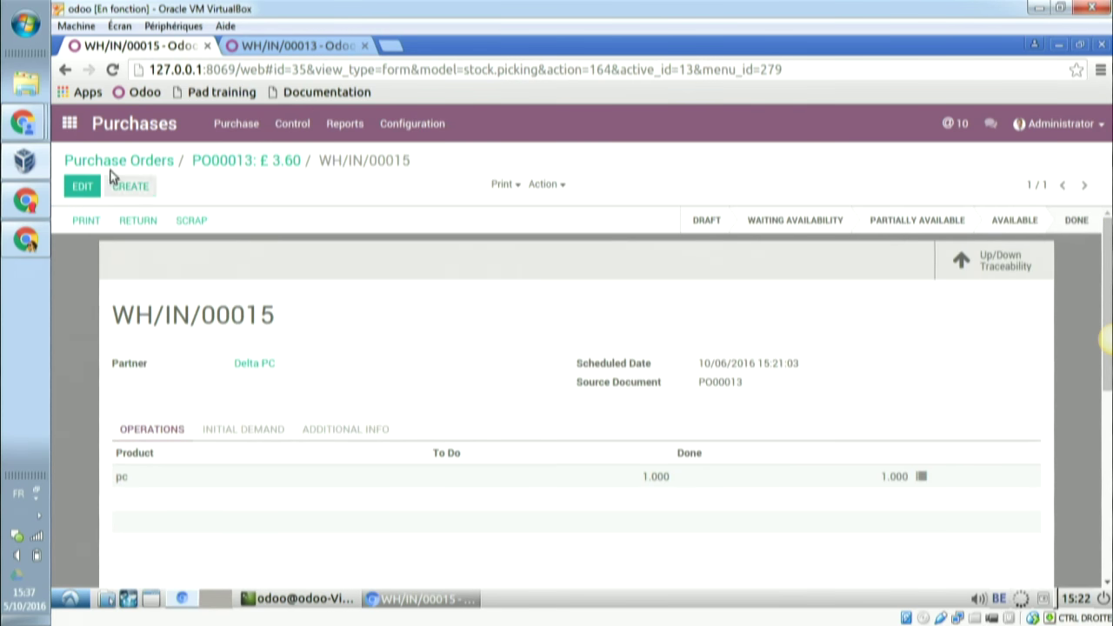
{"action": "left_click", "coordinate": [70, 123]}
{"action": "left_click", "coordinate": [430, 333]}
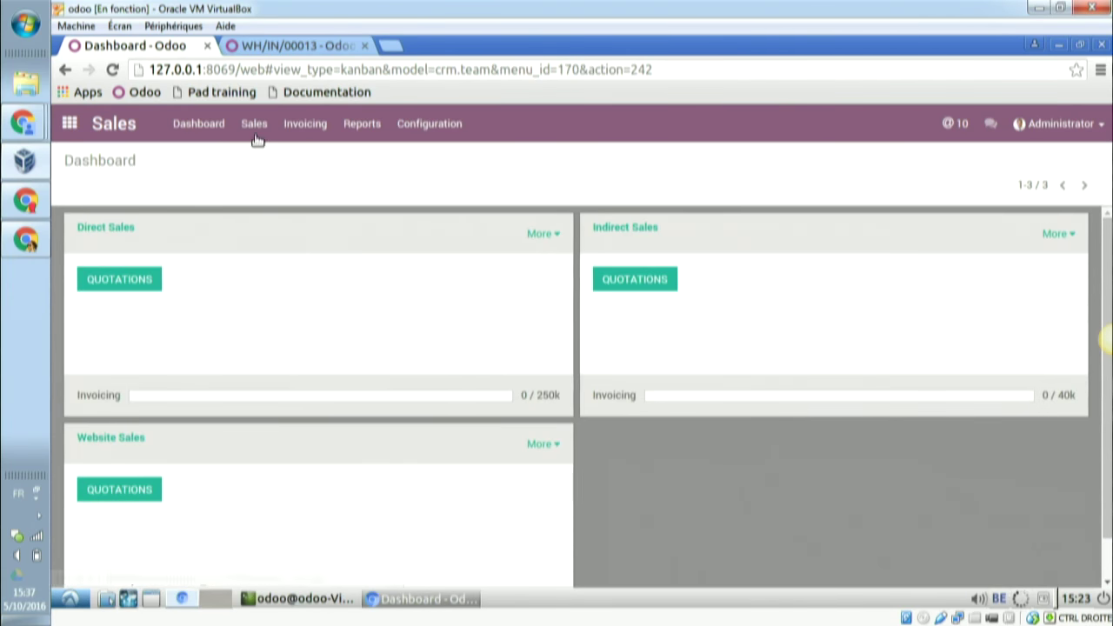
- Start a new sales quotation for a newly created customer
{"action": "left_click", "coordinate": [259, 132]}
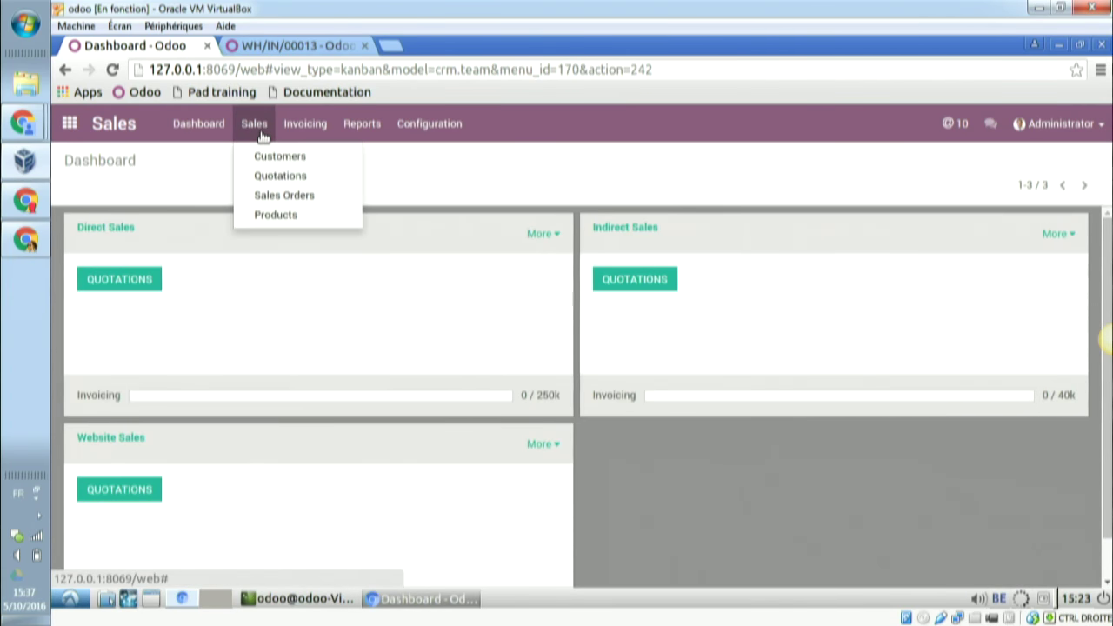
{"action": "left_click", "coordinate": [277, 196]}
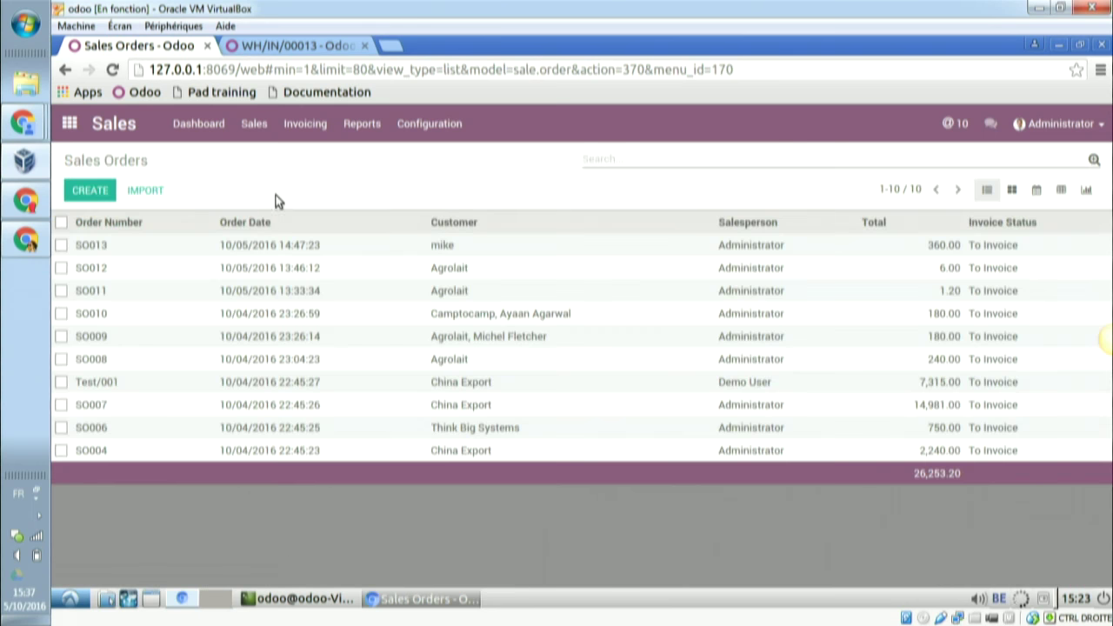
{"action": "left_click", "coordinate": [90, 190]}
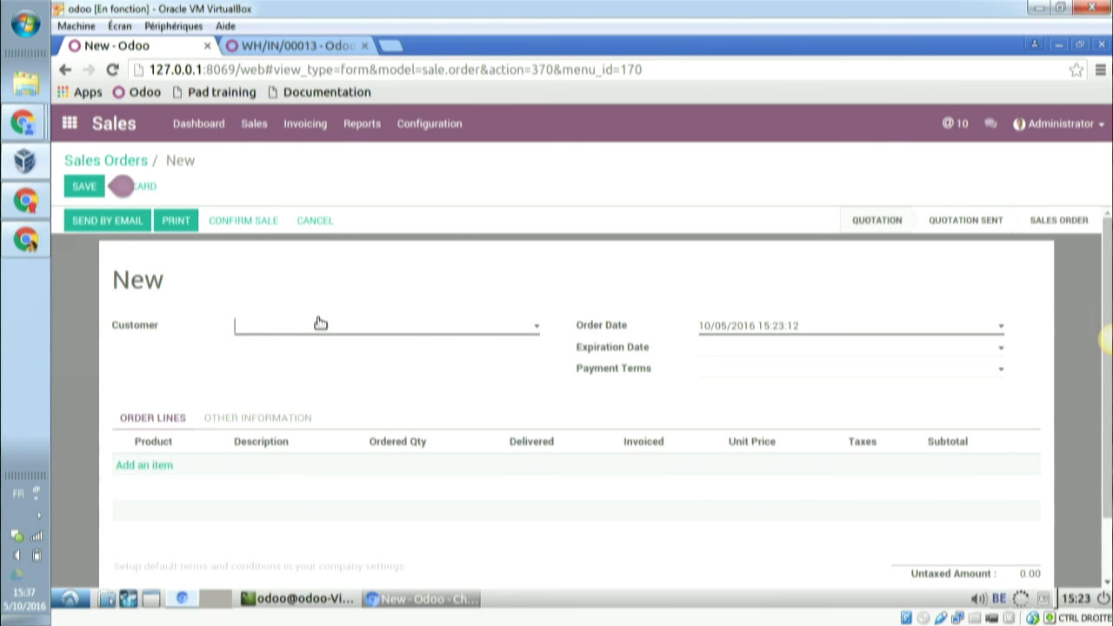
{"action": "left_click", "coordinate": [320, 322]}
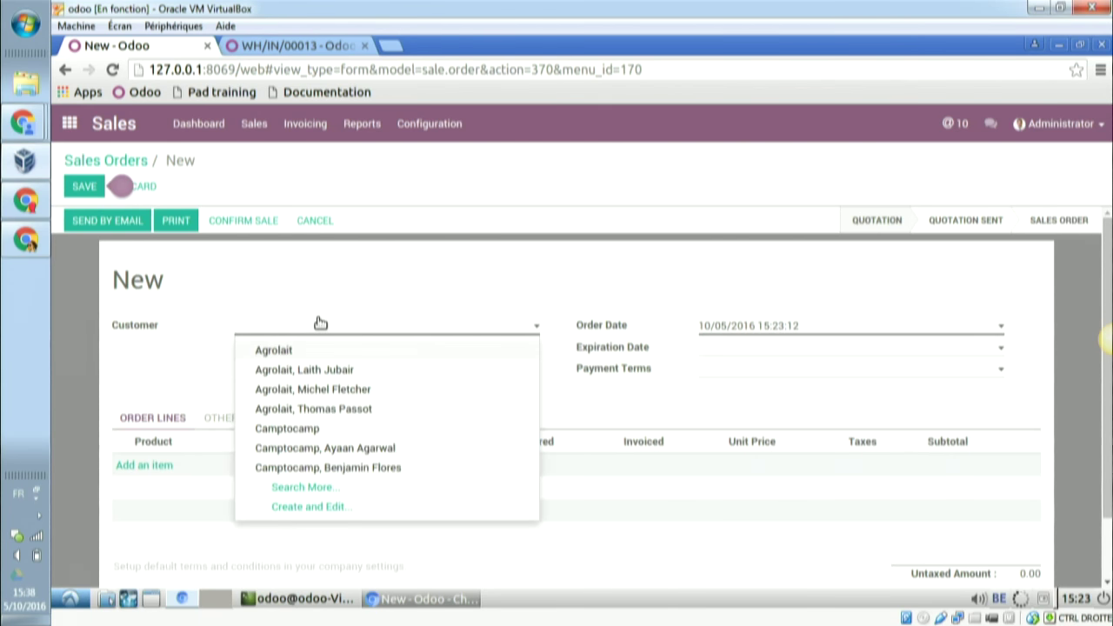
{"action": "type", "text": "Fabien"}
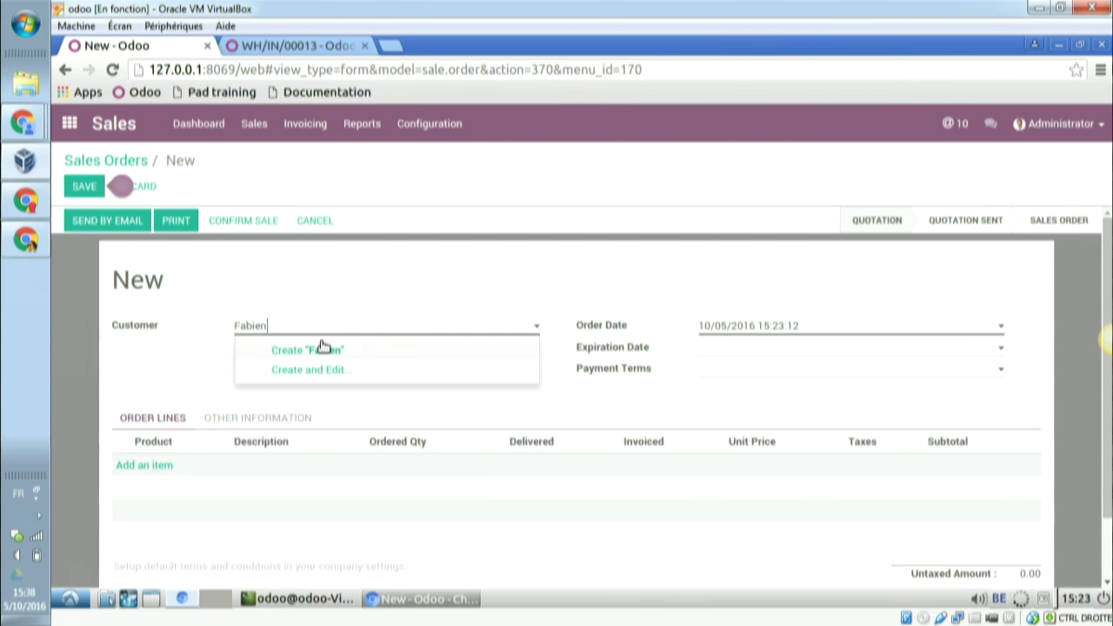
{"action": "left_click", "coordinate": [324, 349]}
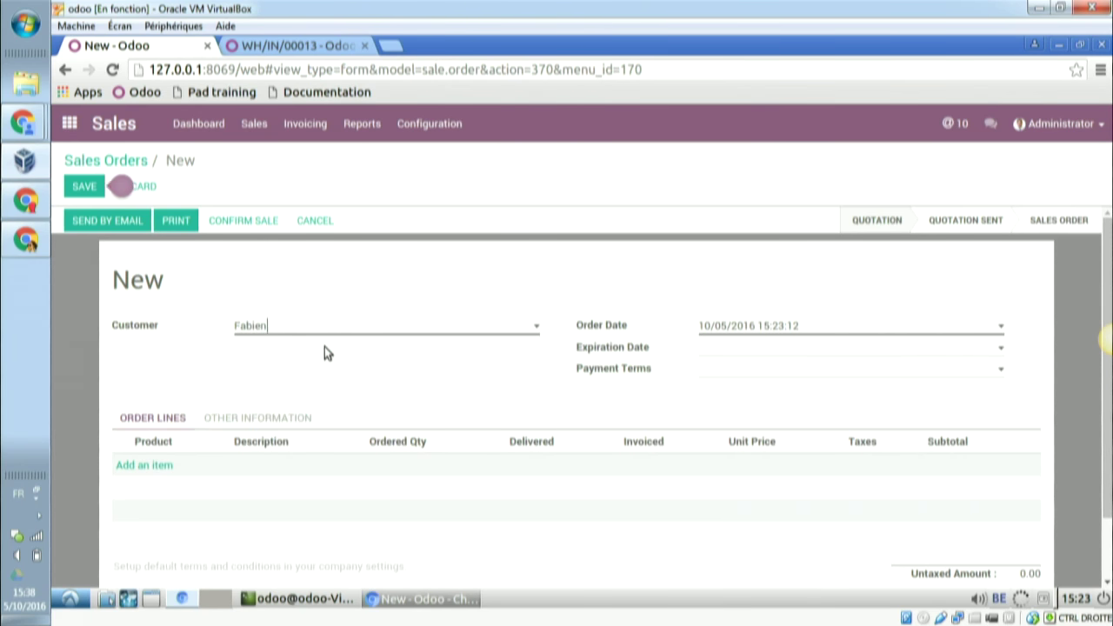
- Add one pc, confirm the sale as SO014, and open delivery WH/OUT/00012
{"action": "left_click", "coordinate": [141, 472]}
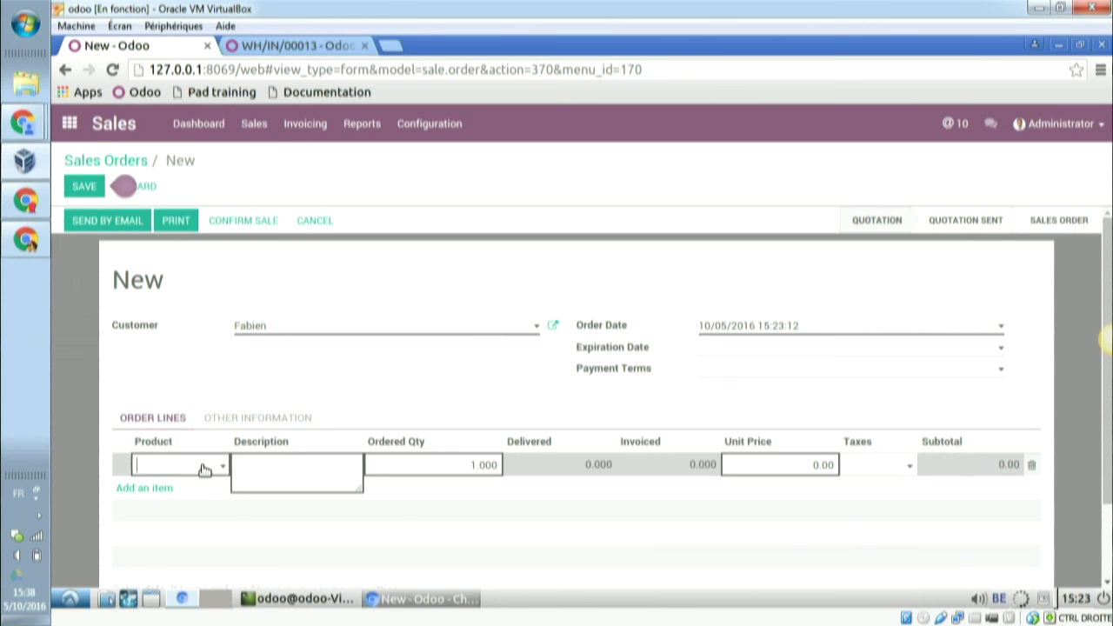
{"action": "type", "text": "pc"}
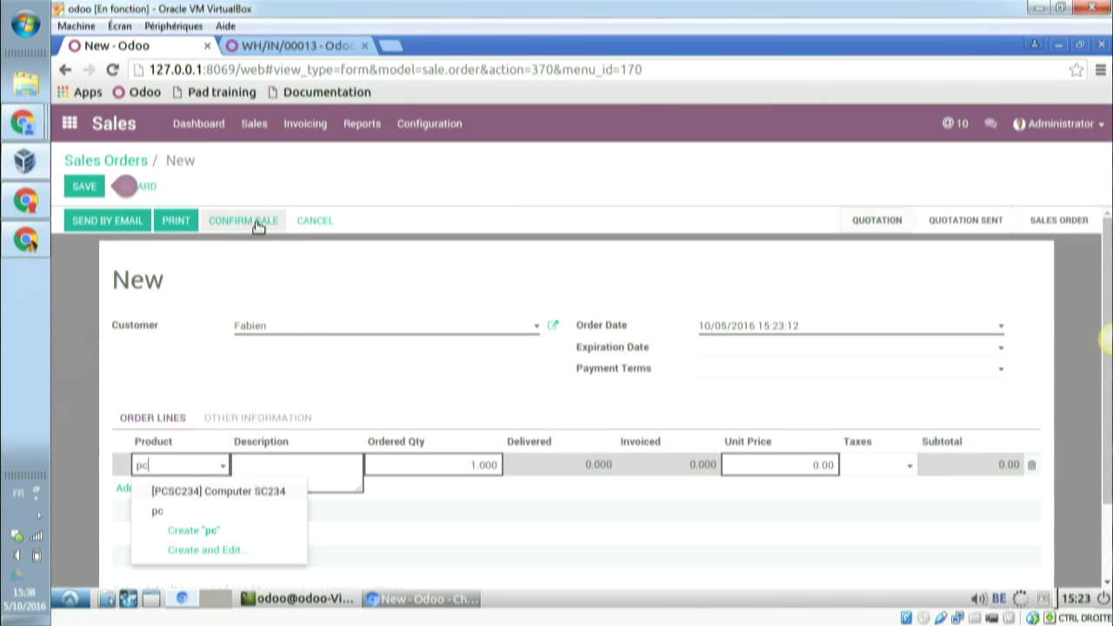
{"action": "left_click", "coordinate": [161, 513]}
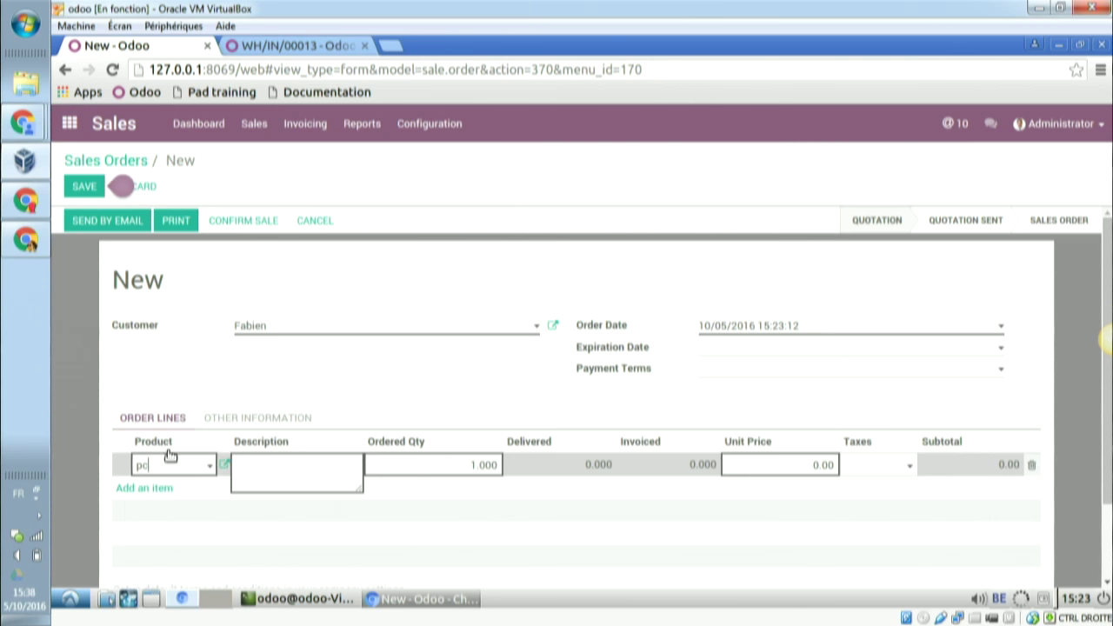
{"action": "left_click", "coordinate": [240, 223]}
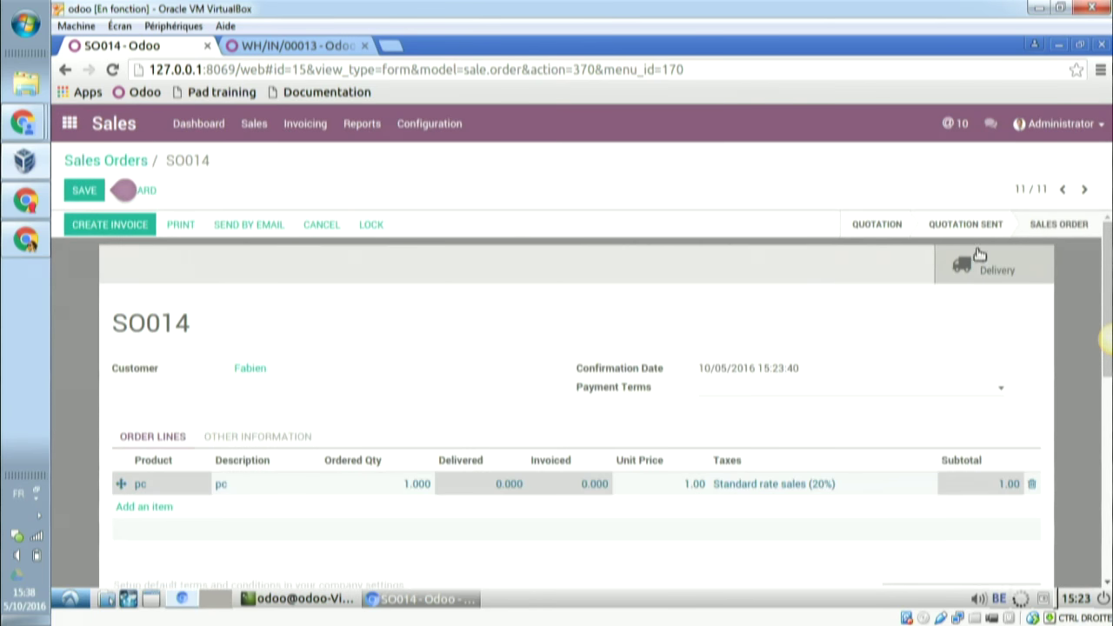
{"action": "left_click", "coordinate": [982, 265]}
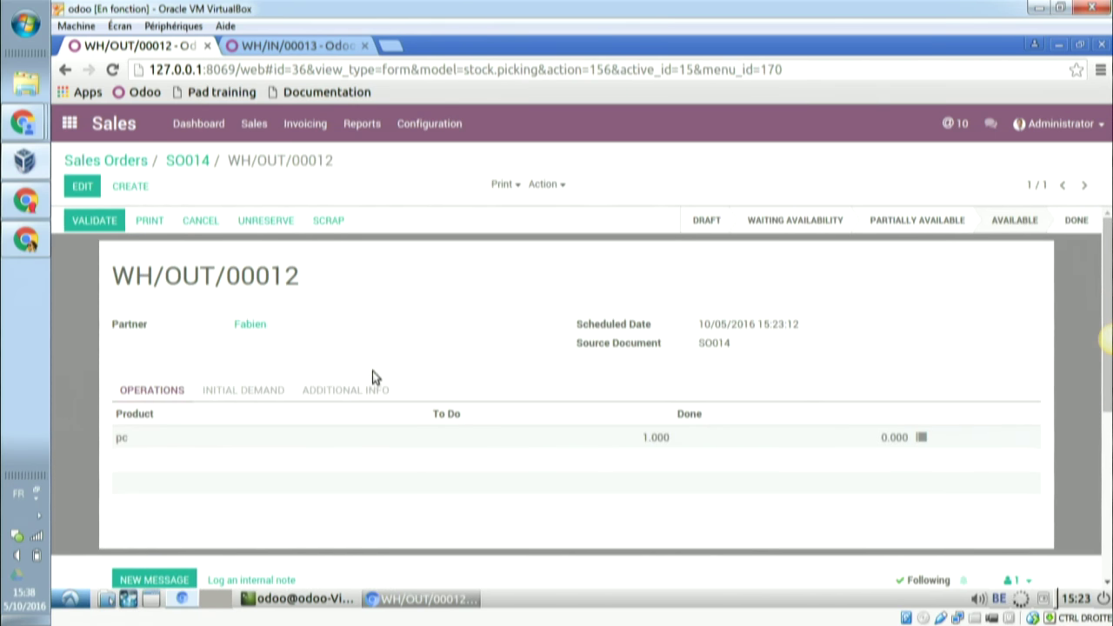
- Open the pc line's serial number details and remove the extra empty serial row
{"action": "left_click", "coordinate": [922, 439]}
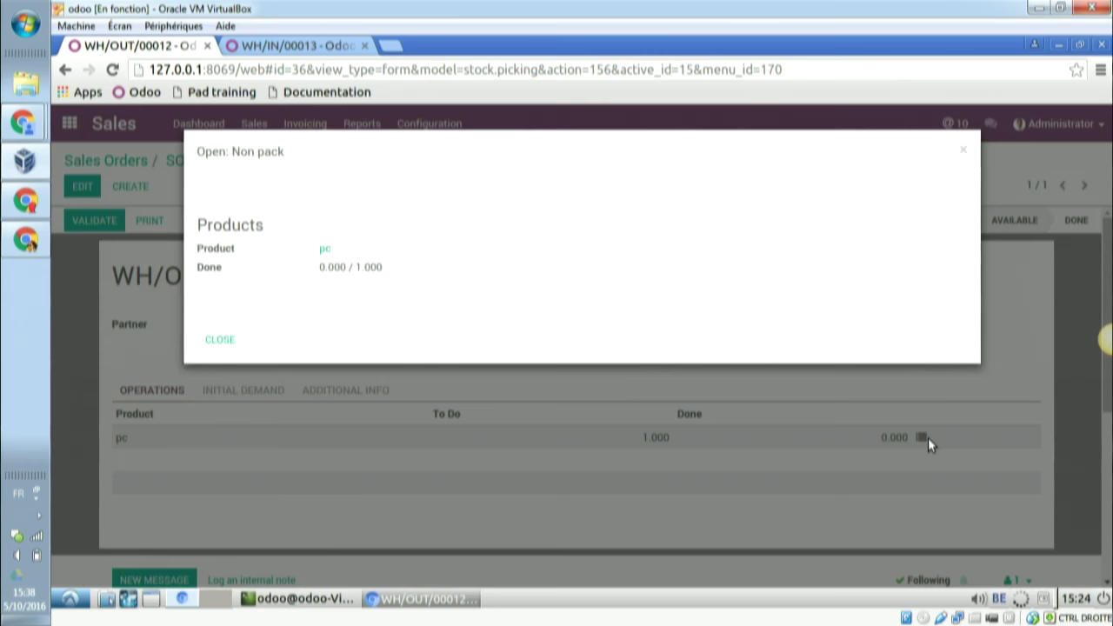
{"action": "left_click", "coordinate": [963, 152]}
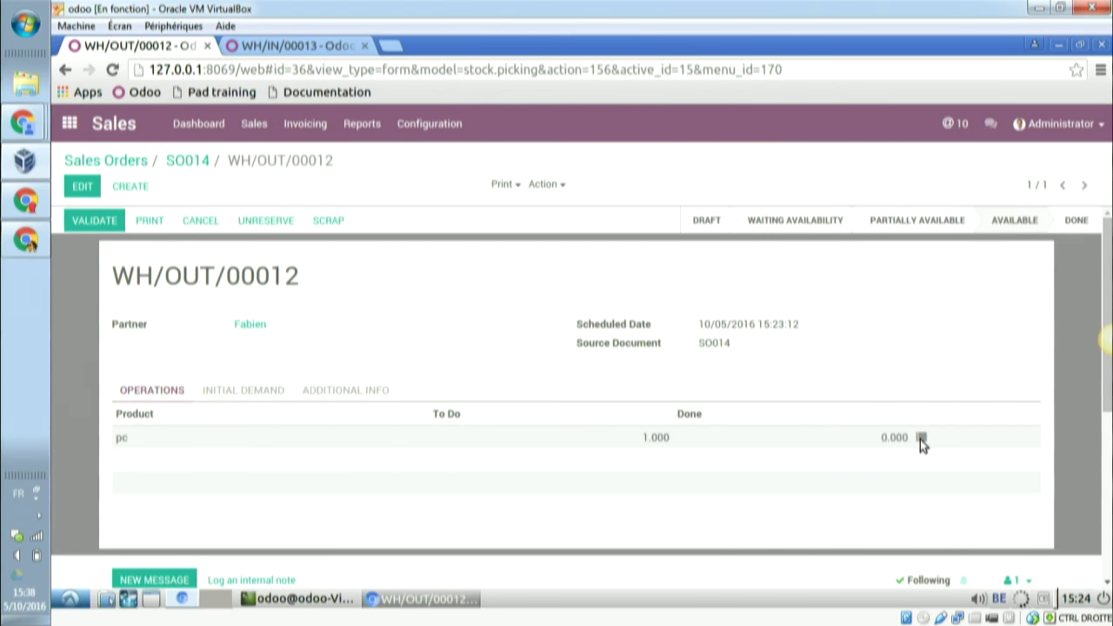
{"action": "left_click", "coordinate": [920, 439]}
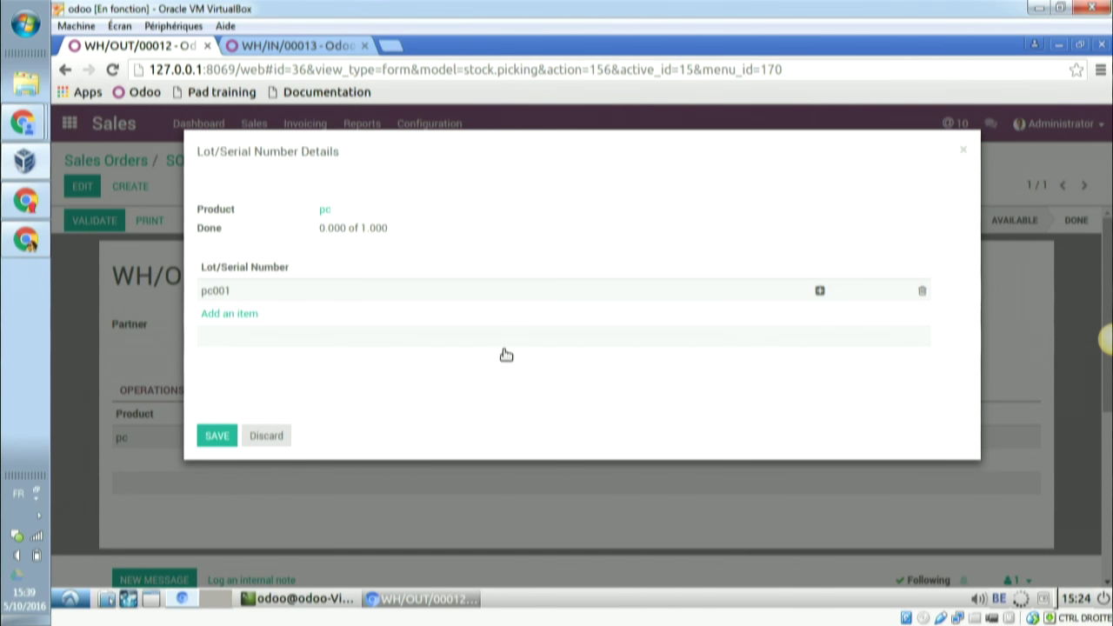
{"action": "left_click", "coordinate": [248, 316]}
{"action": "left_click", "coordinate": [323, 306]}
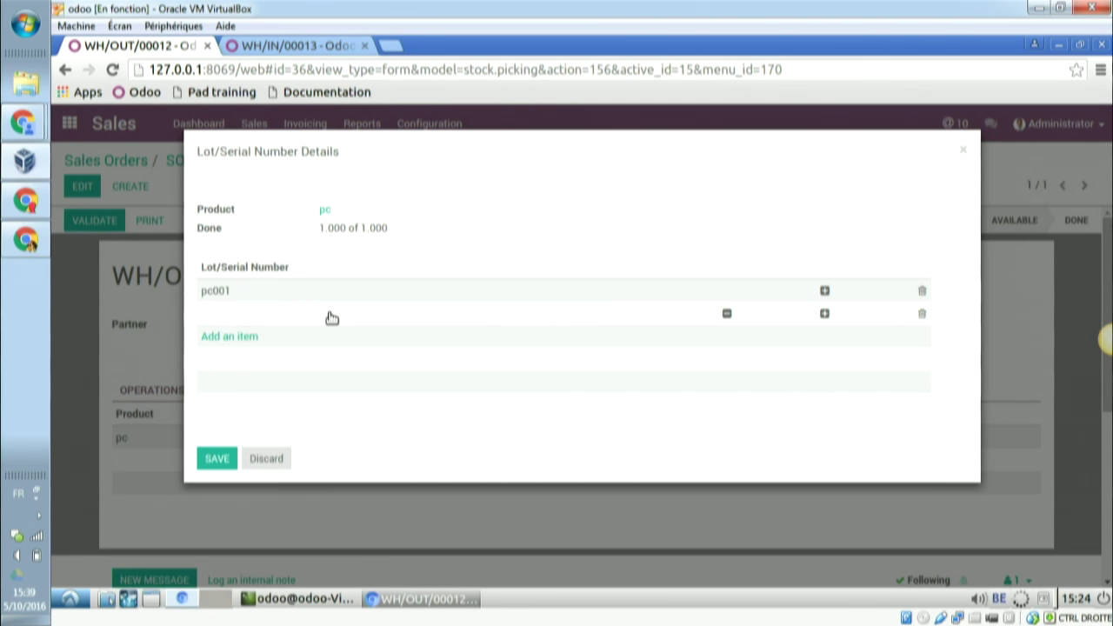
{"action": "left_click", "coordinate": [331, 317]}
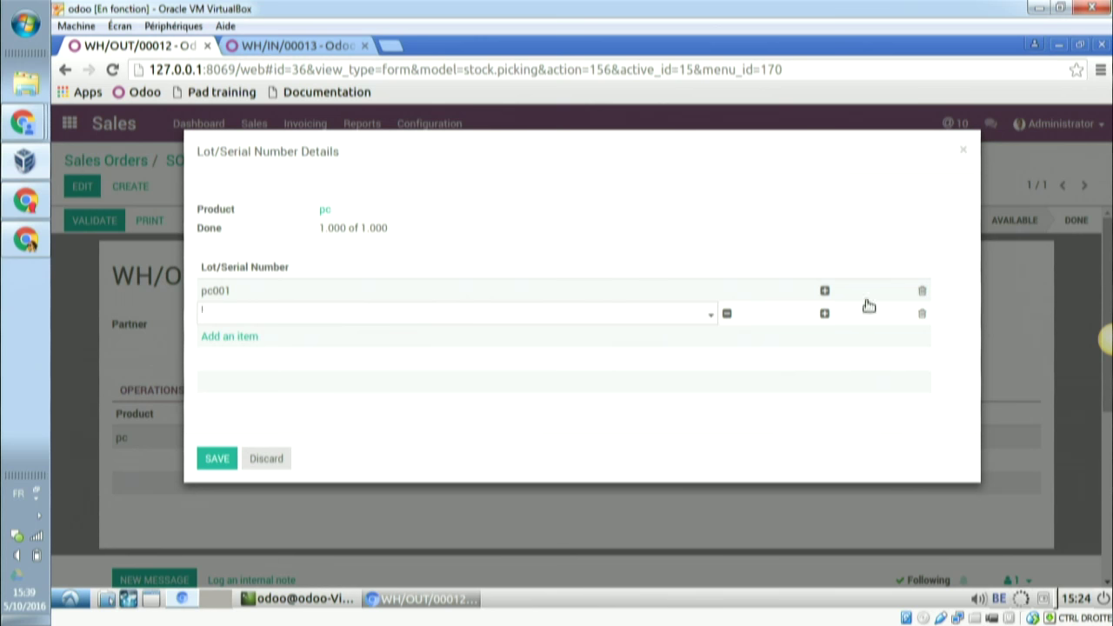
{"action": "left_click", "coordinate": [922, 316]}
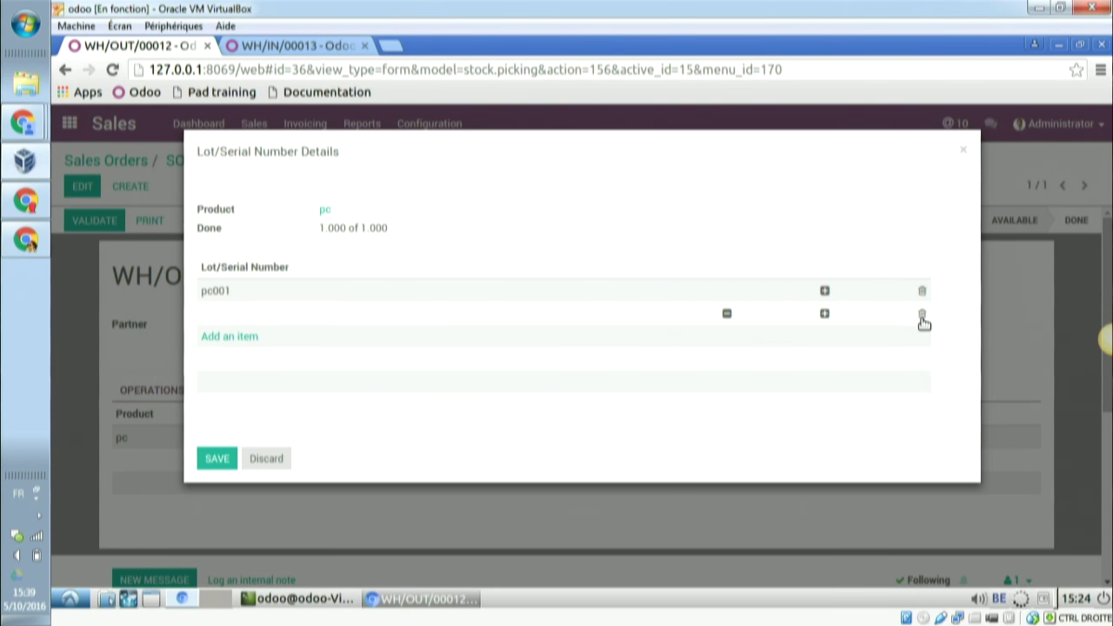
{"action": "left_click", "coordinate": [921, 316]}
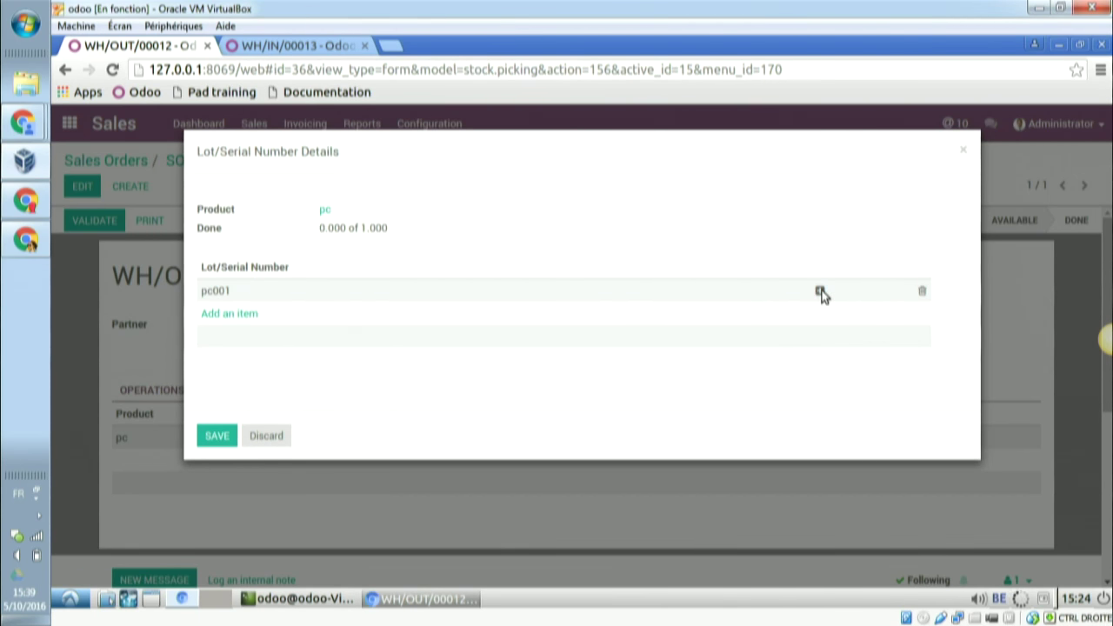
- Assign serial pc001 to the pc line, save, and validate delivery WH/OUT/00012
{"action": "left_click", "coordinate": [820, 292]}
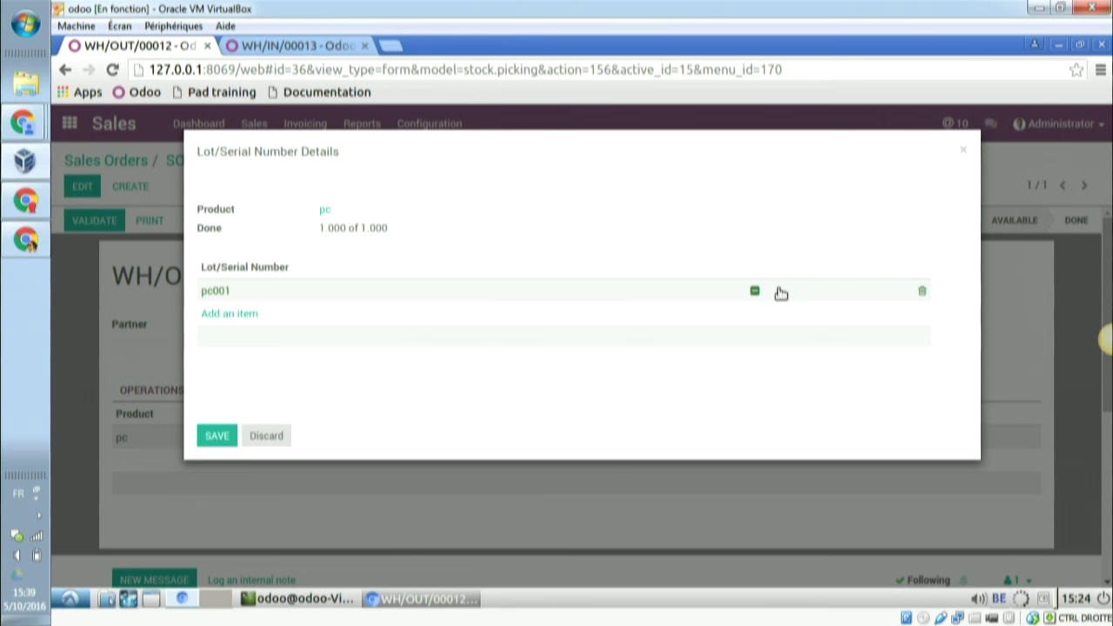
{"action": "left_click", "coordinate": [225, 442]}
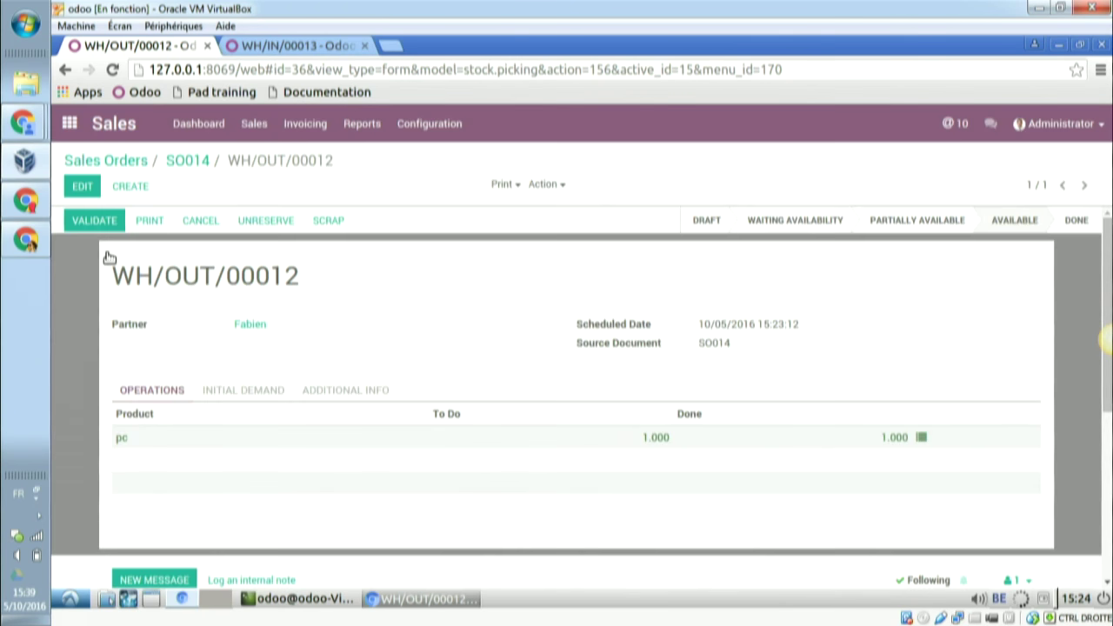
{"action": "left_click", "coordinate": [102, 222]}
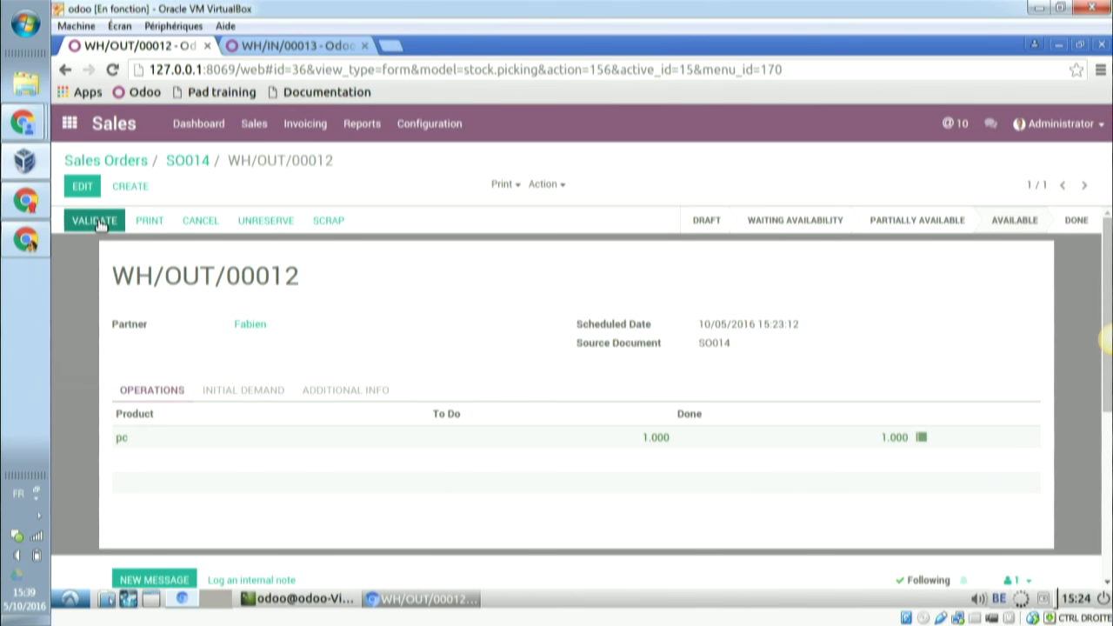
- Start a new quotation from the Sales Orders list and set its customer
{"action": "left_click", "coordinate": [193, 165]}
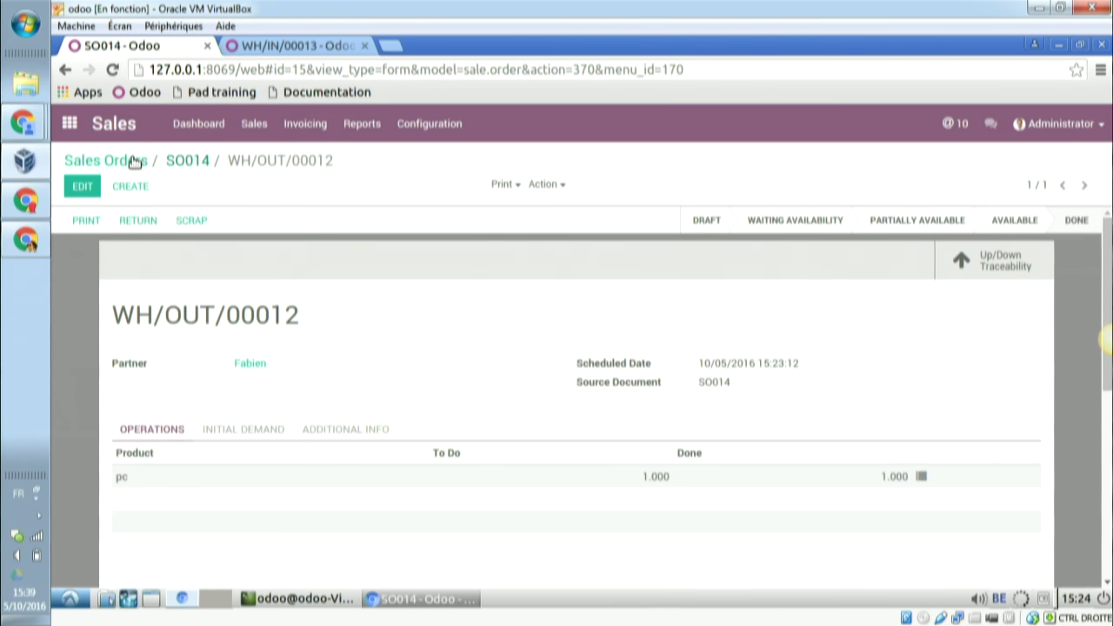
{"action": "left_click", "coordinate": [134, 162]}
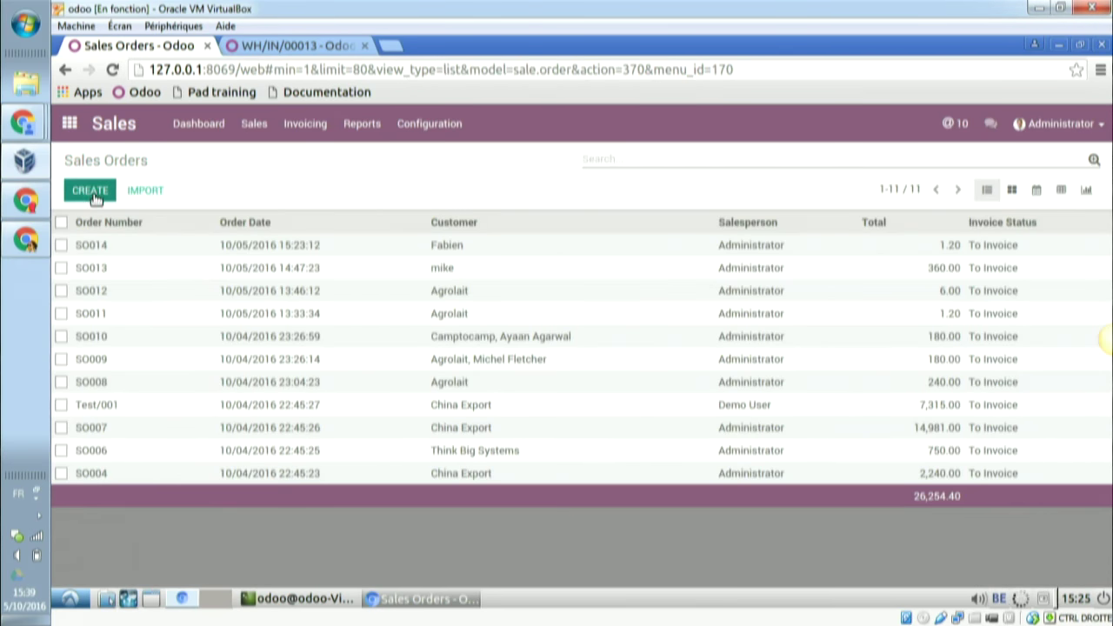
{"action": "left_click", "coordinate": [90, 189]}
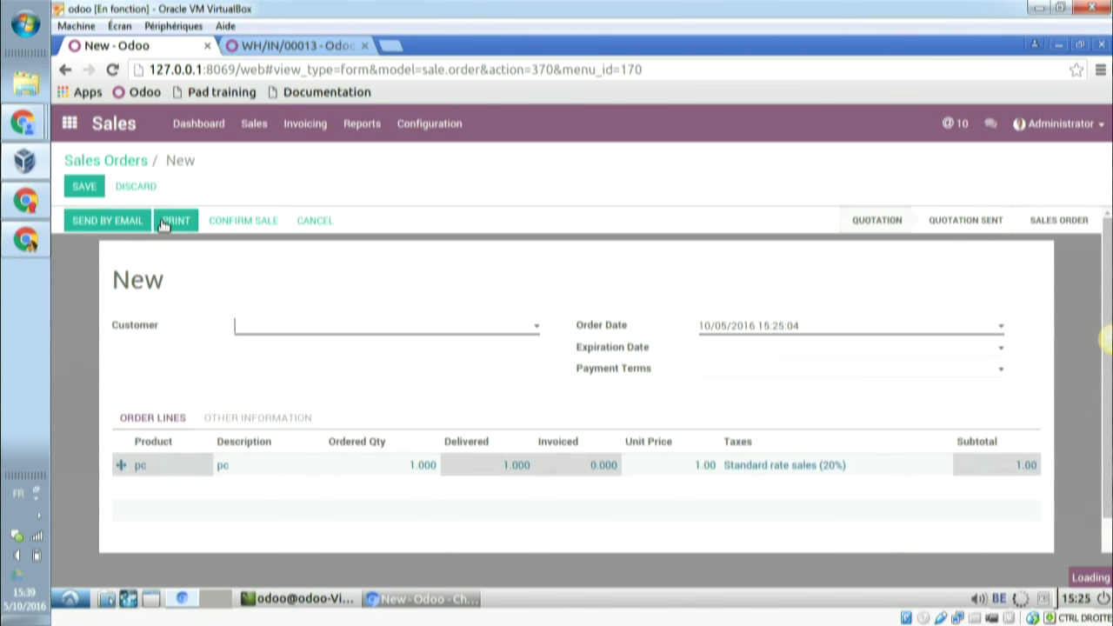
{"action": "left_click", "coordinate": [273, 330]}
{"action": "type", "text": "laurent"}
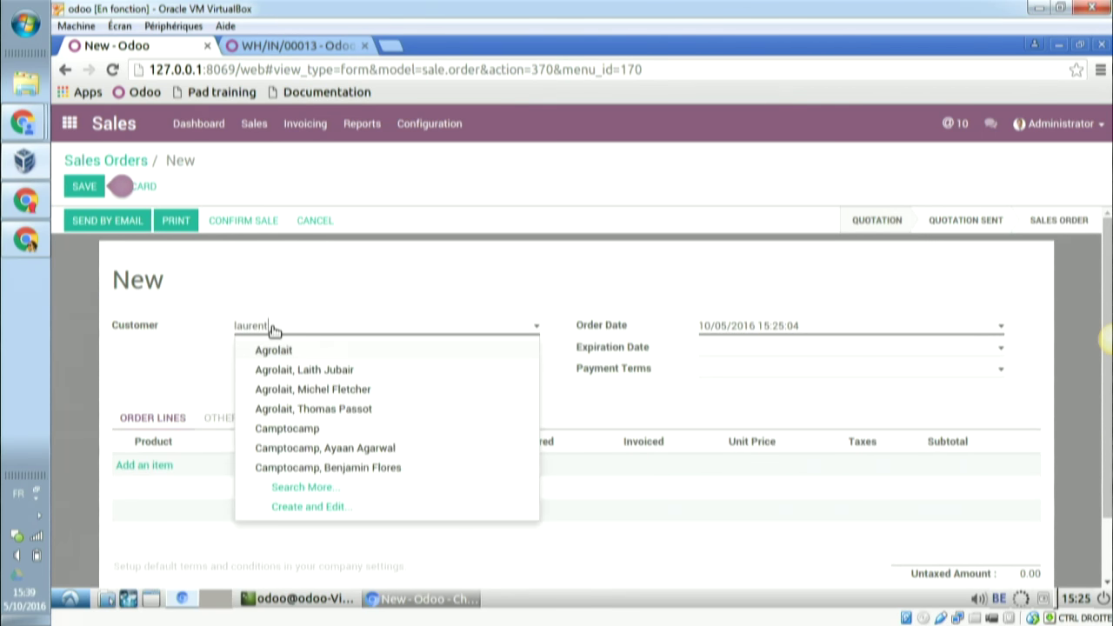
{"action": "left_click", "coordinate": [271, 328]}
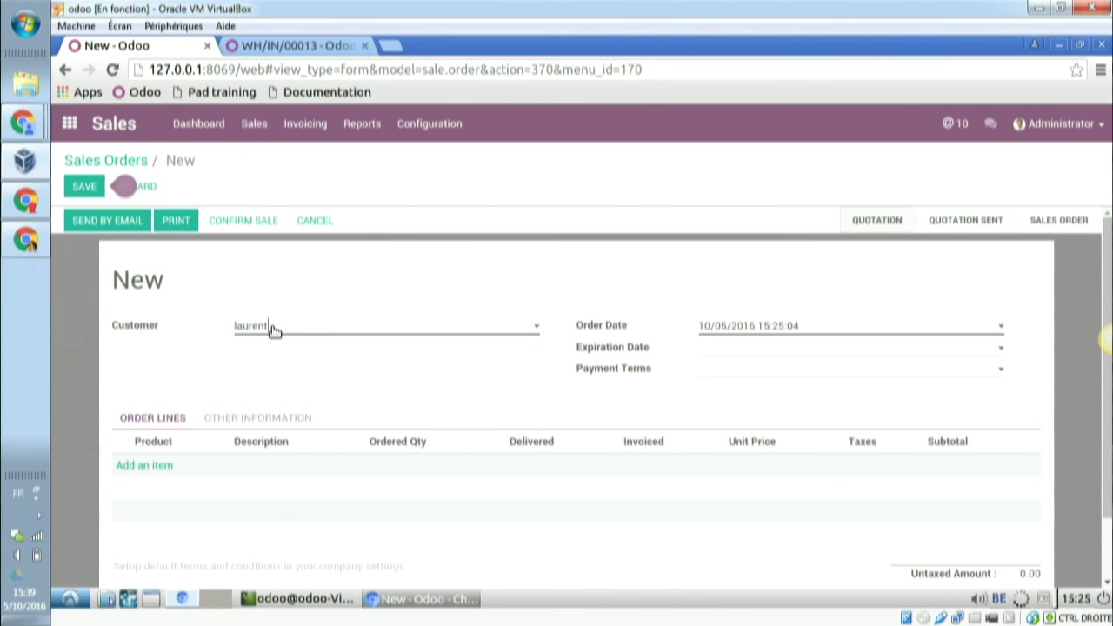
- Add an order line for 3 units of pc and confirm the sale
{"action": "left_click", "coordinate": [139, 467]}
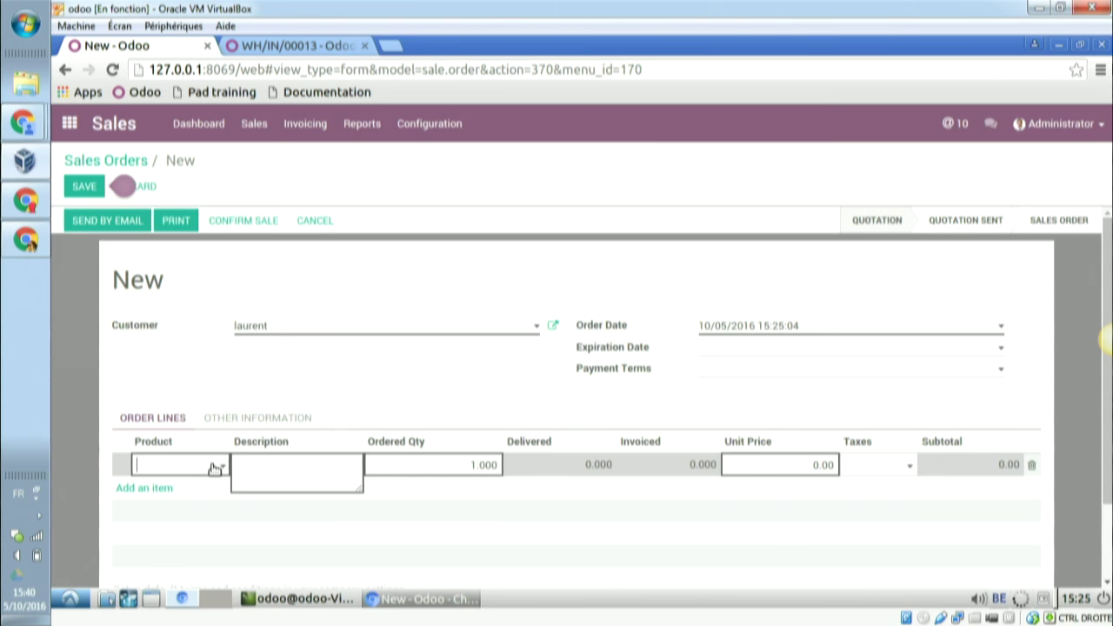
{"action": "left_click", "coordinate": [214, 468]}
{"action": "type", "text": "pc"}
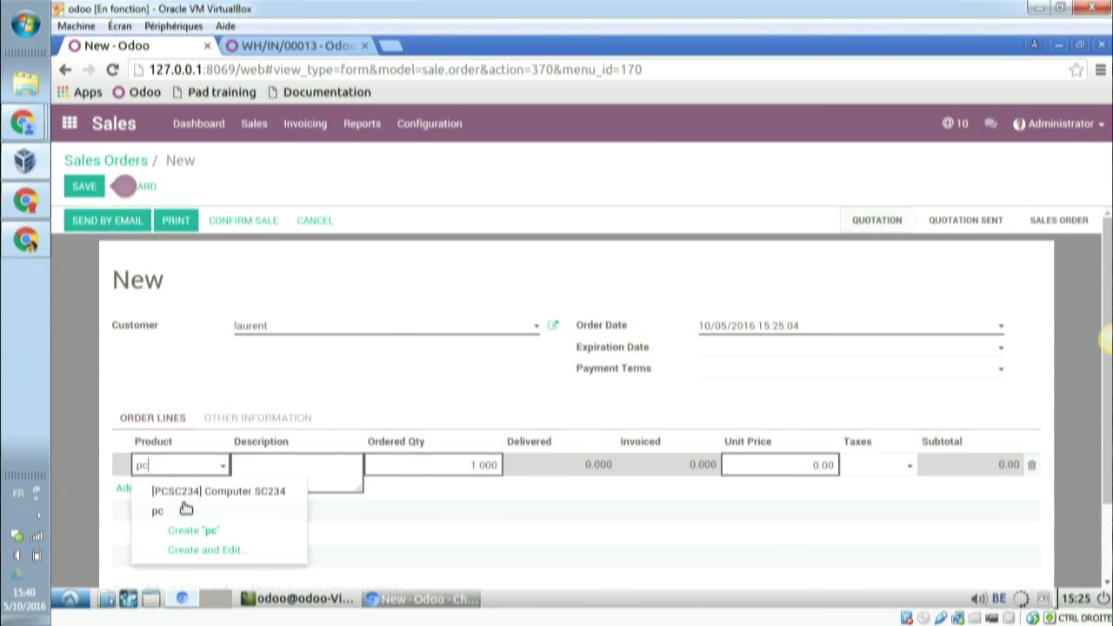
{"action": "left_click", "coordinate": [182, 511]}
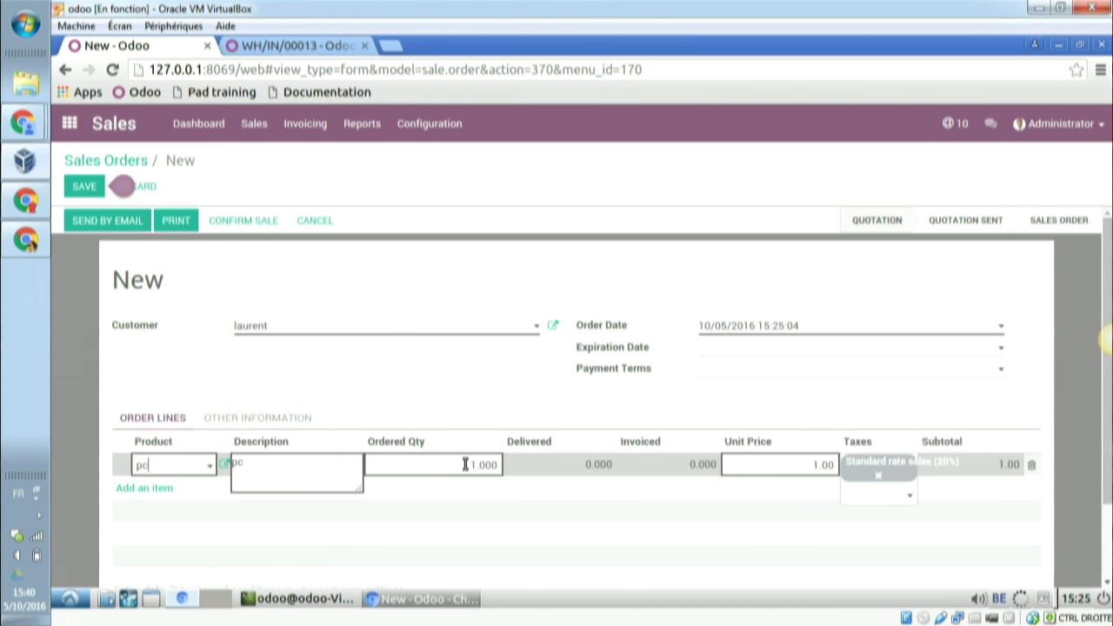
{"action": "left_click_drag", "start_coordinate": [472, 462], "coordinate": [504, 464]}
{"action": "left_click", "coordinate": [243, 223]}
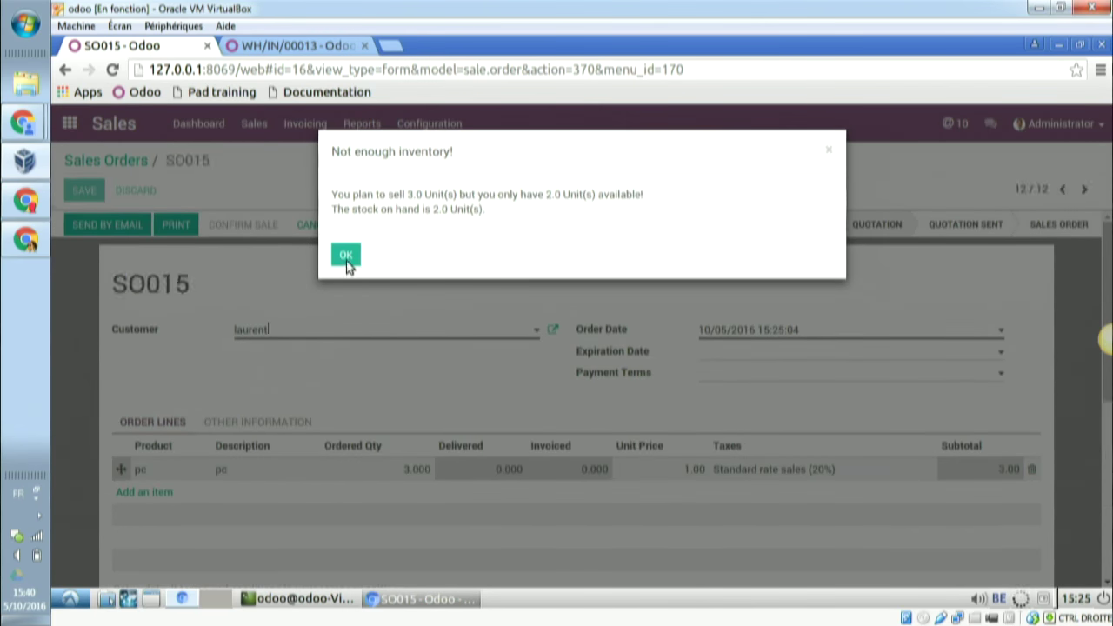
- Dismiss the not-enough-inventory warning and open SO015's delivery WH/OUT/00013
{"action": "left_click", "coordinate": [347, 260]}
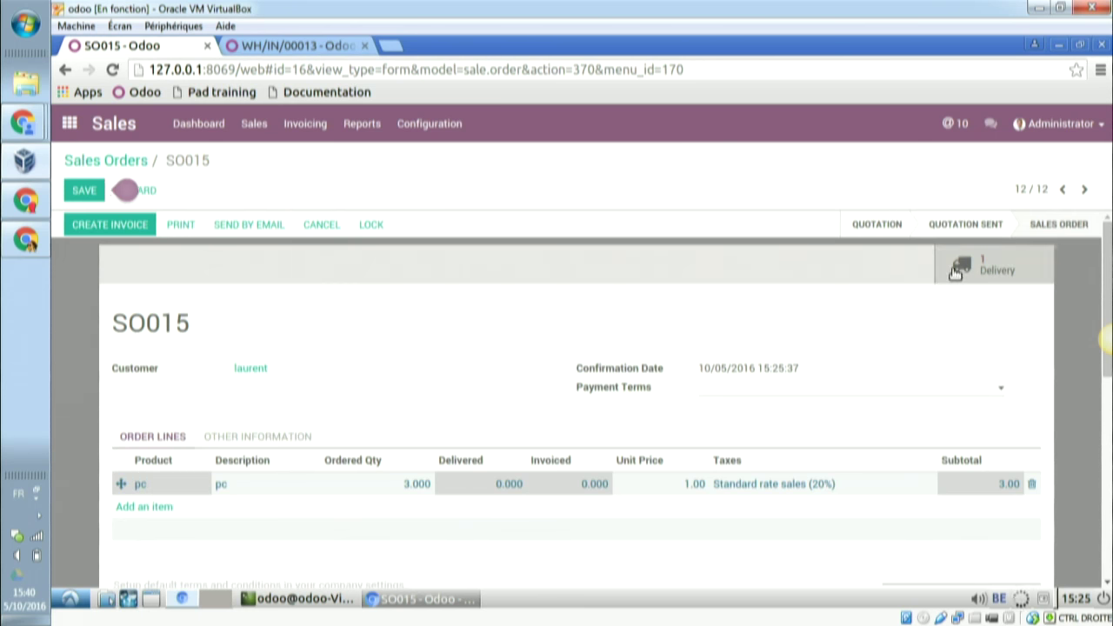
{"action": "left_click", "coordinate": [956, 270]}
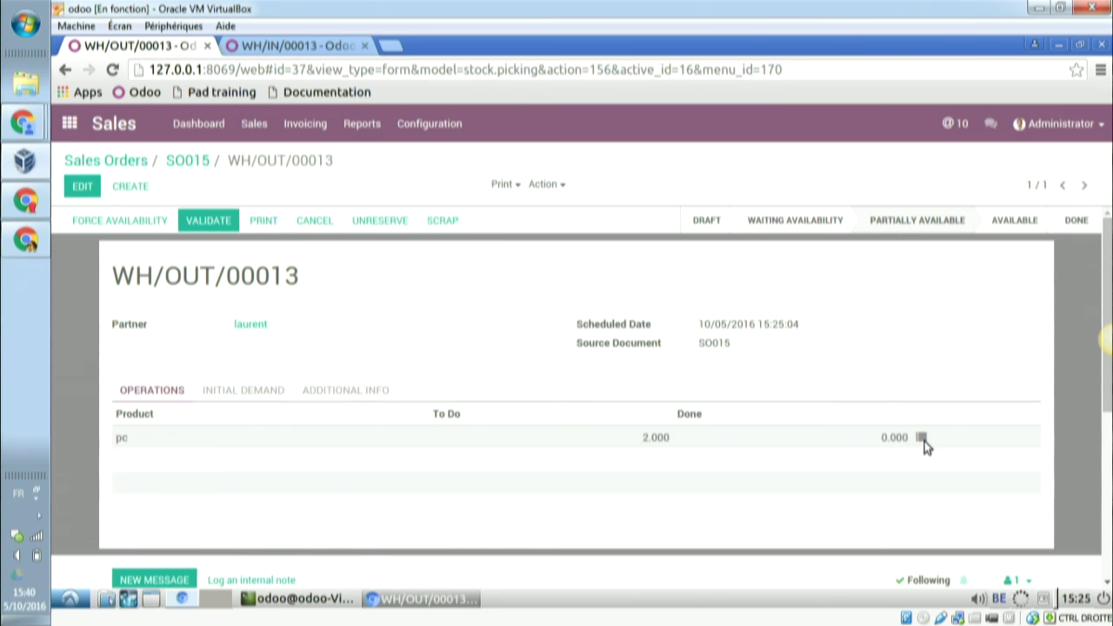
- Deliver 2 pc with serials pc003 and pc002, backorder the remaining unit, then return home
{"action": "left_click", "coordinate": [921, 438]}
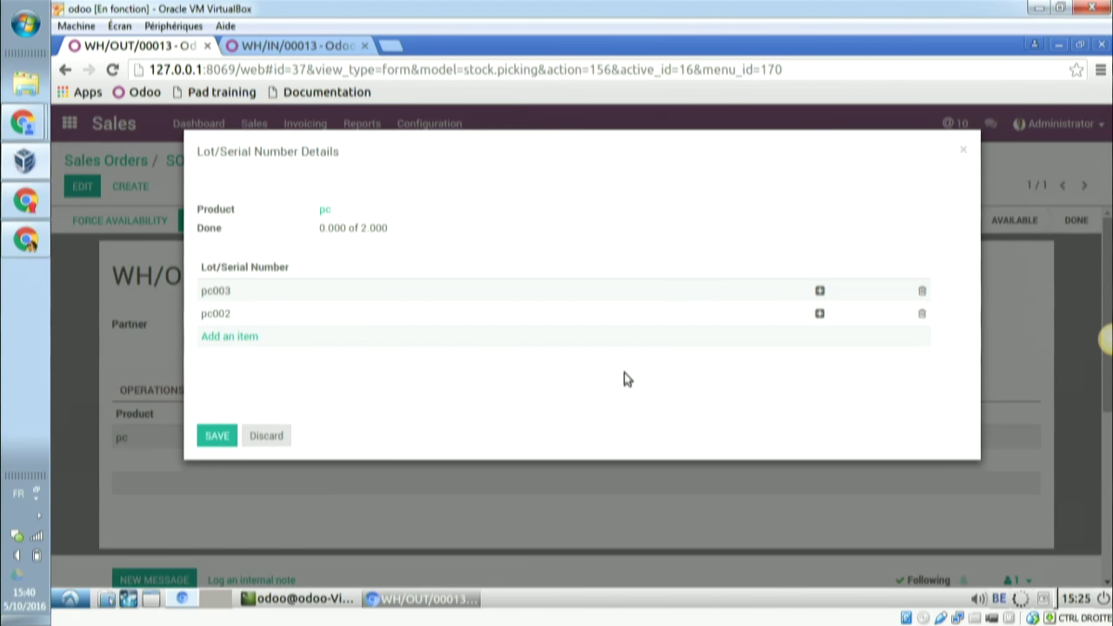
{"action": "left_click", "coordinate": [820, 291]}
{"action": "left_click", "coordinate": [465, 316]}
{"action": "left_click", "coordinate": [219, 435]}
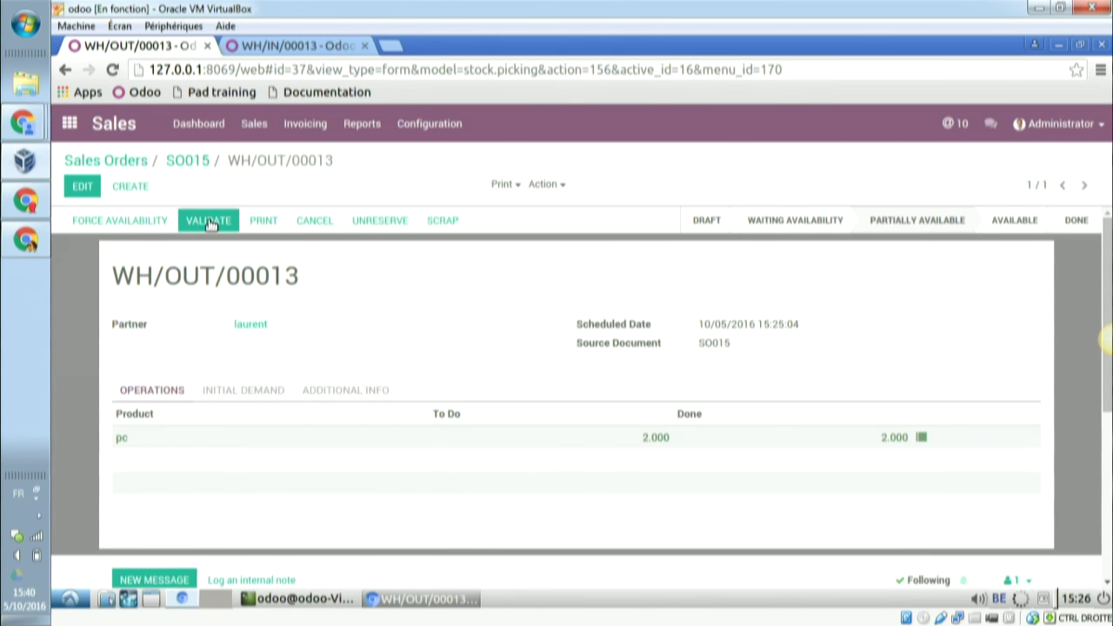
{"action": "left_click", "coordinate": [211, 223]}
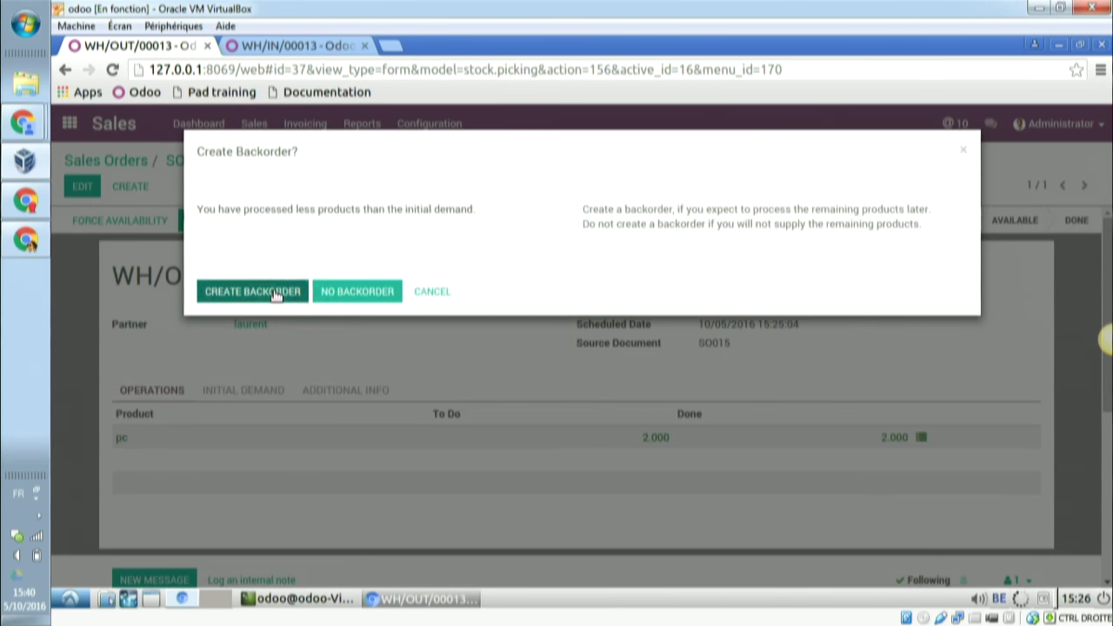
{"action": "left_click", "coordinate": [277, 293]}
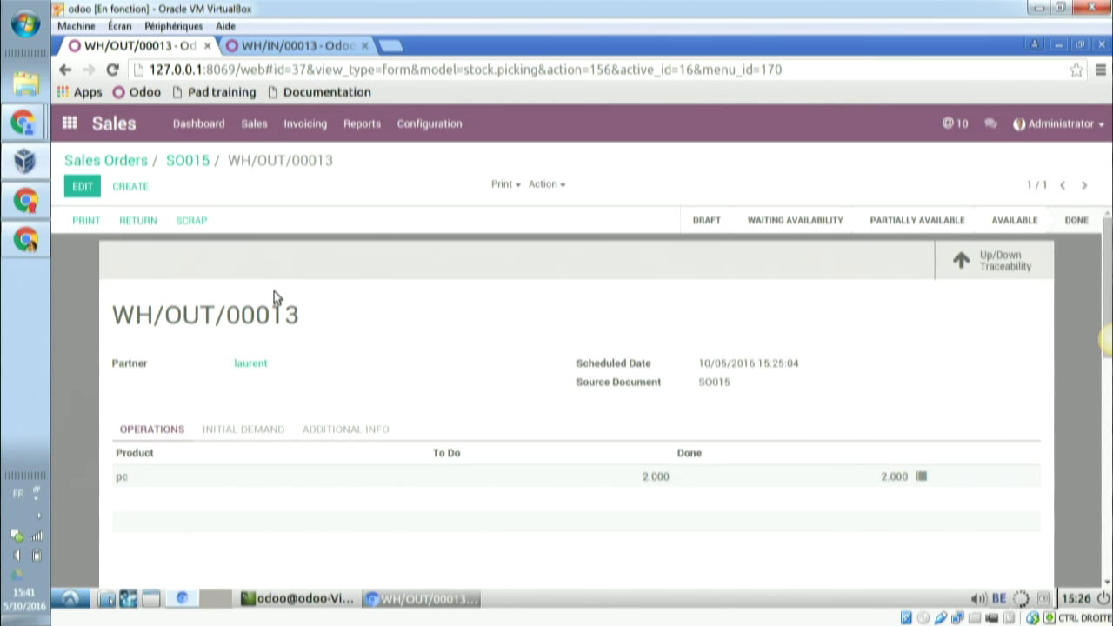
{"action": "key", "text": "alt+Tab"}
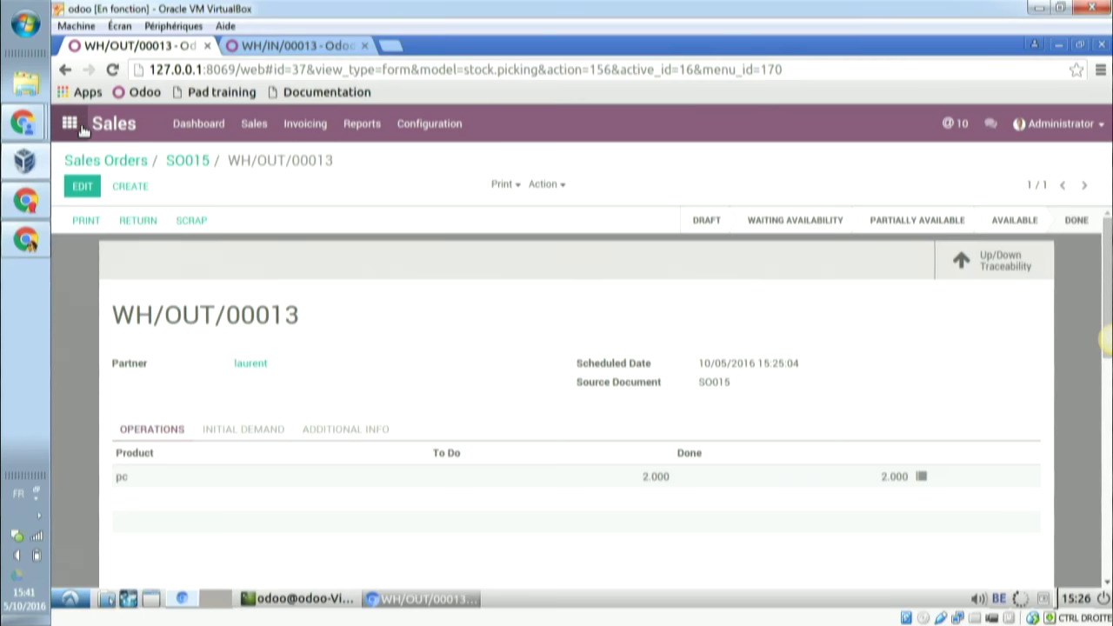
{"action": "left_click", "coordinate": [75, 123]}
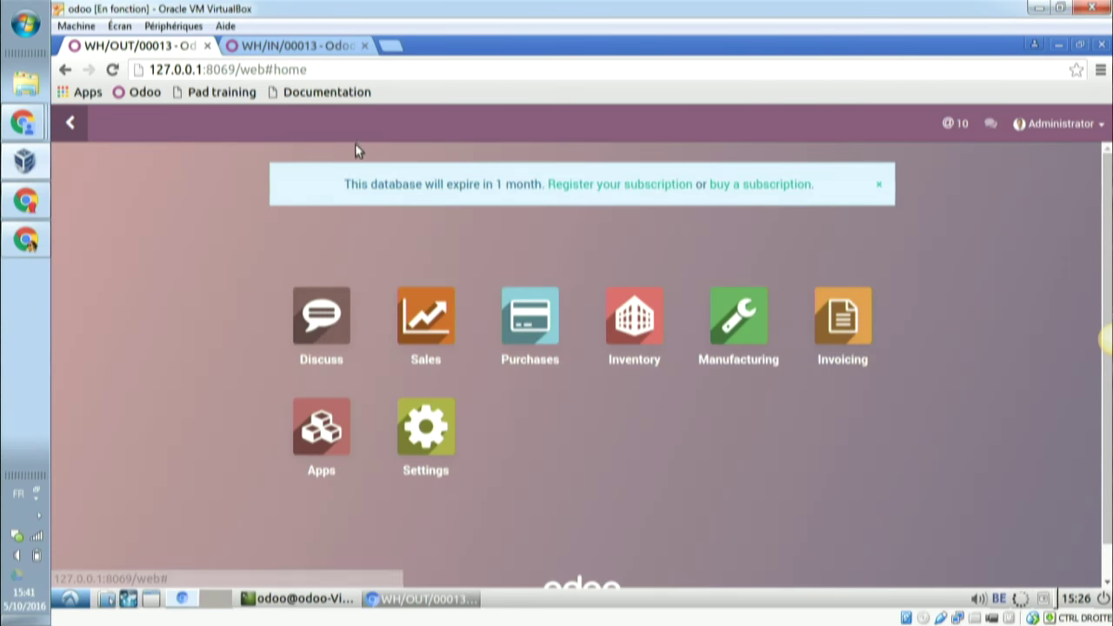
- In Inventory's Lots/Serial Numbers list, filter for pc and open serial pc002
{"action": "left_click", "coordinate": [618, 315]}
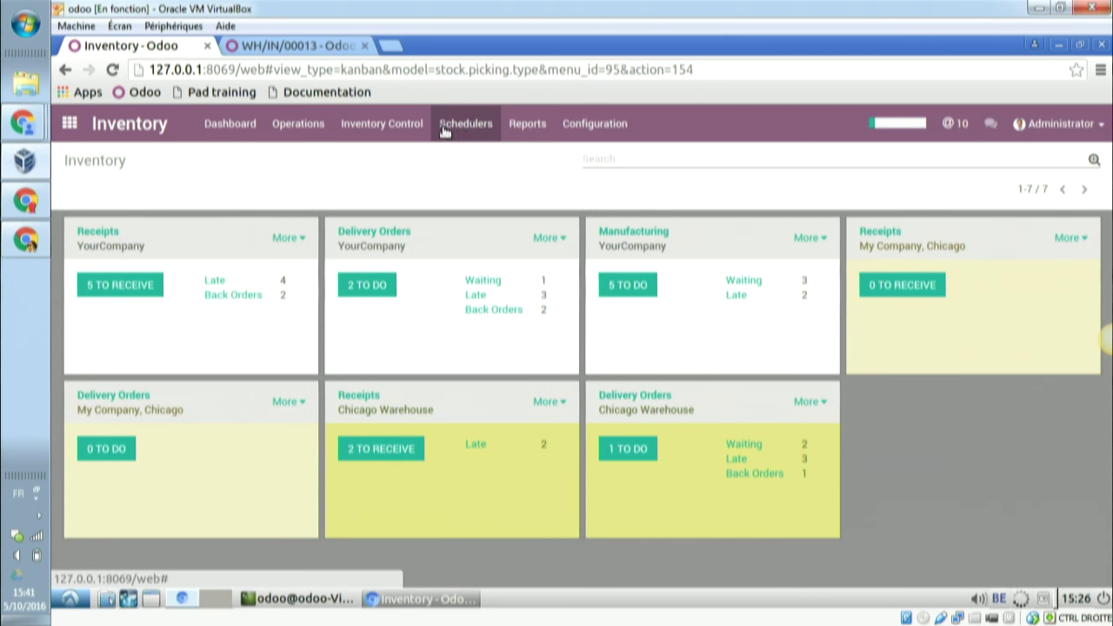
{"action": "left_click", "coordinate": [419, 128]}
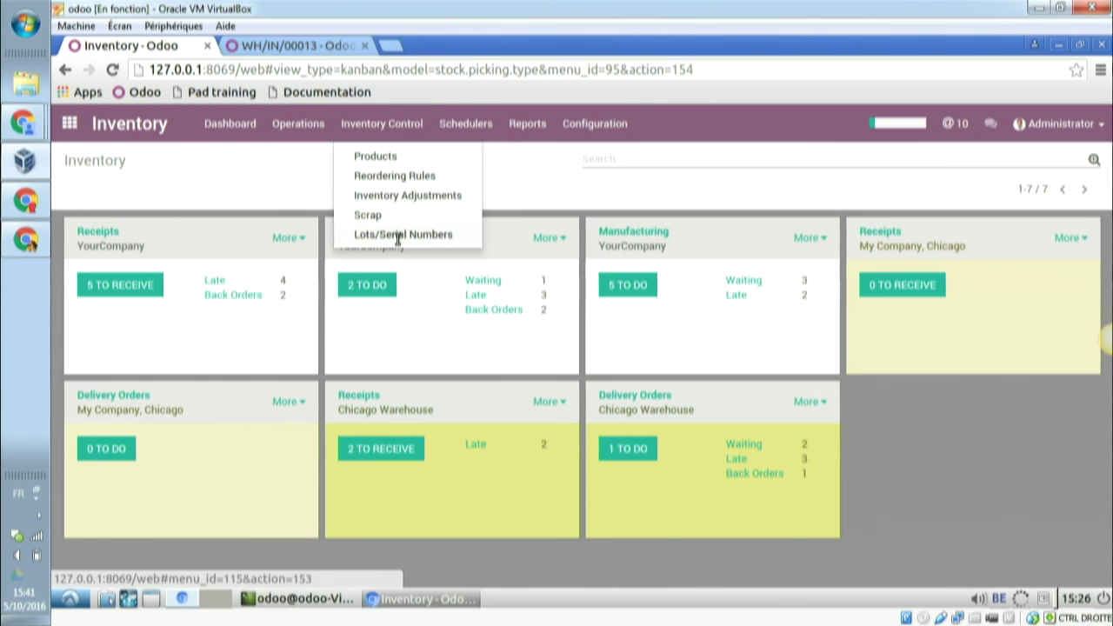
{"action": "left_click", "coordinate": [398, 240]}
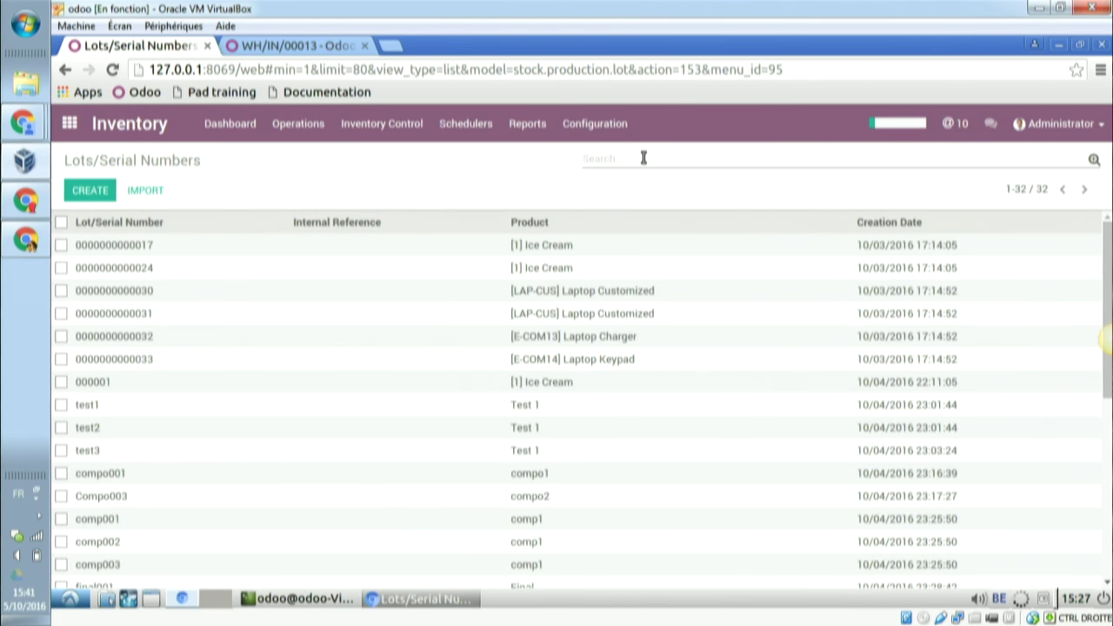
{"action": "type", "text": "pc"}
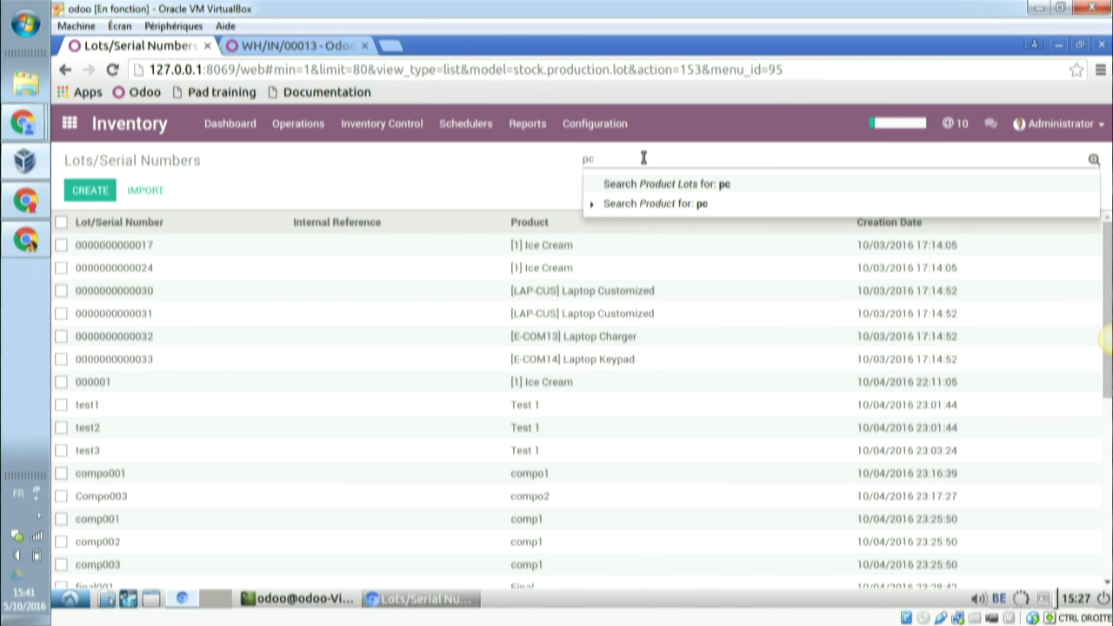
{"action": "key", "text": "Return"}
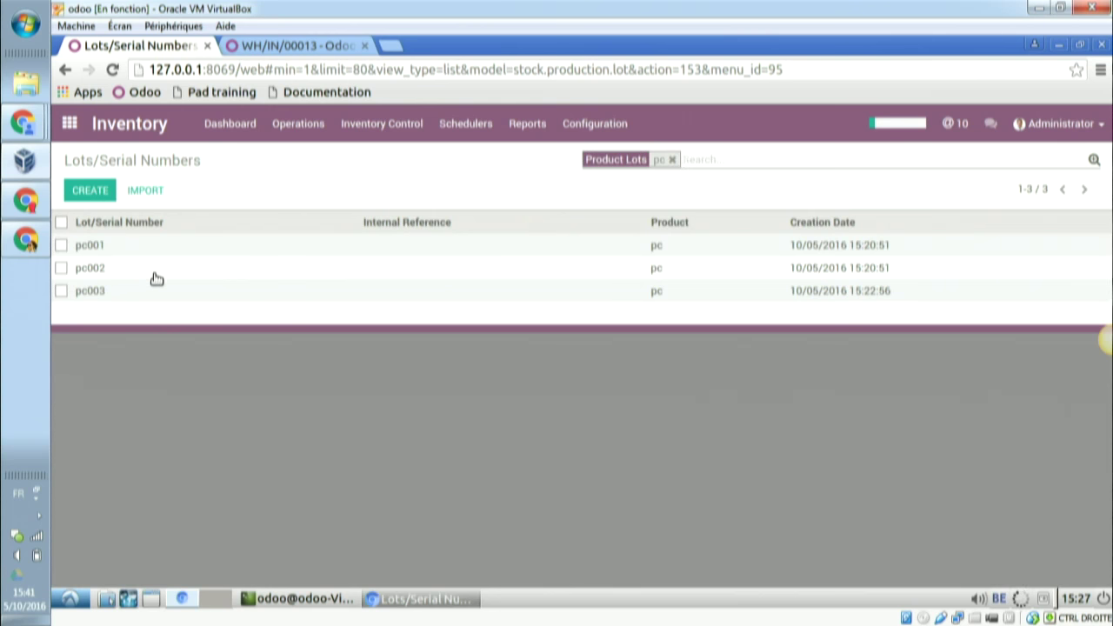
{"action": "left_click", "coordinate": [155, 274]}
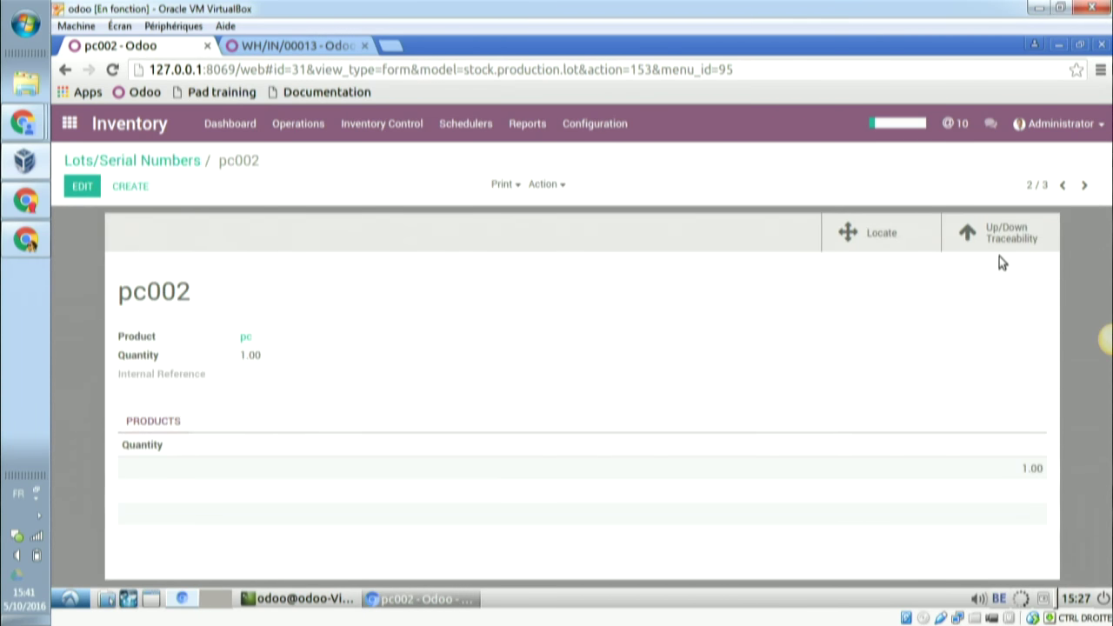
- Show pc002's Up/Down Traceability and expand the pc row to reveal WH/IN/00014 and WH/OUT/00013
{"action": "left_click", "coordinate": [1019, 233]}
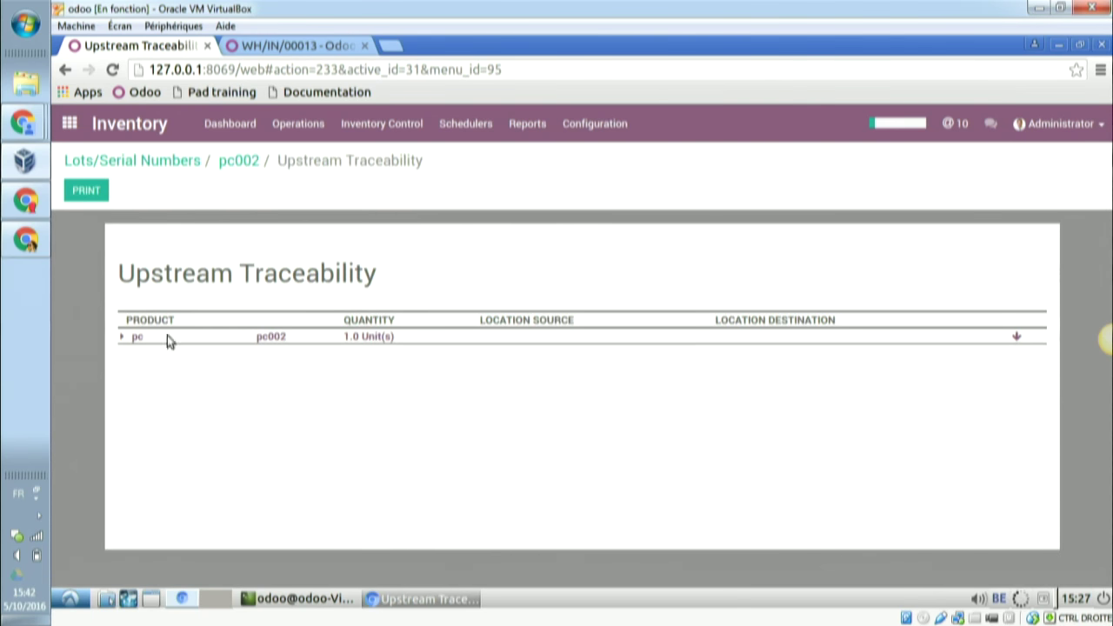
{"action": "left_click", "coordinate": [116, 336]}
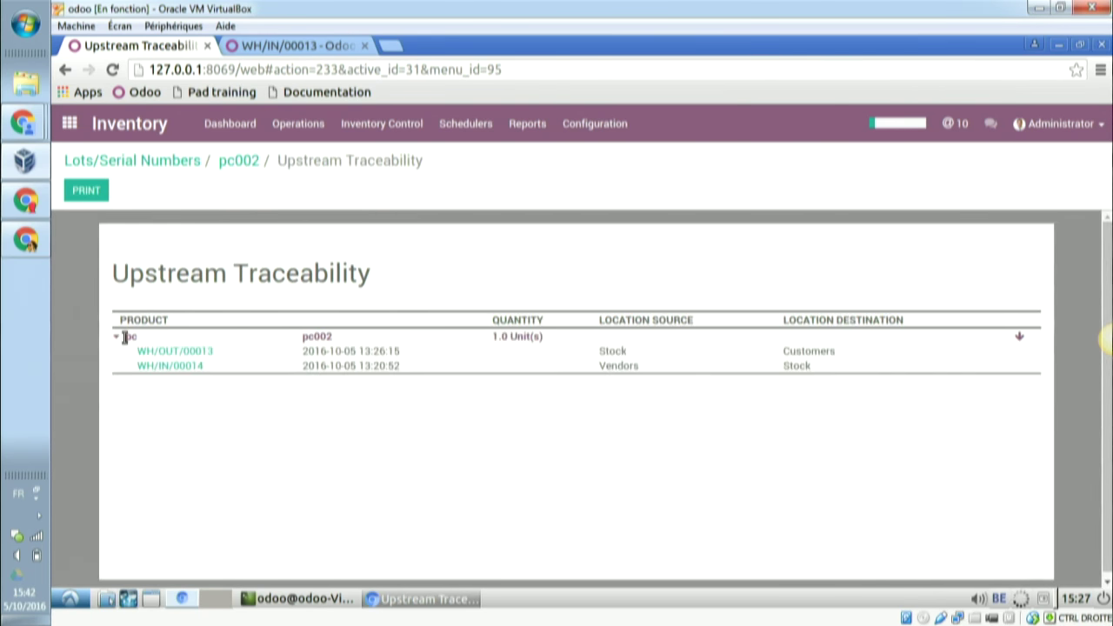
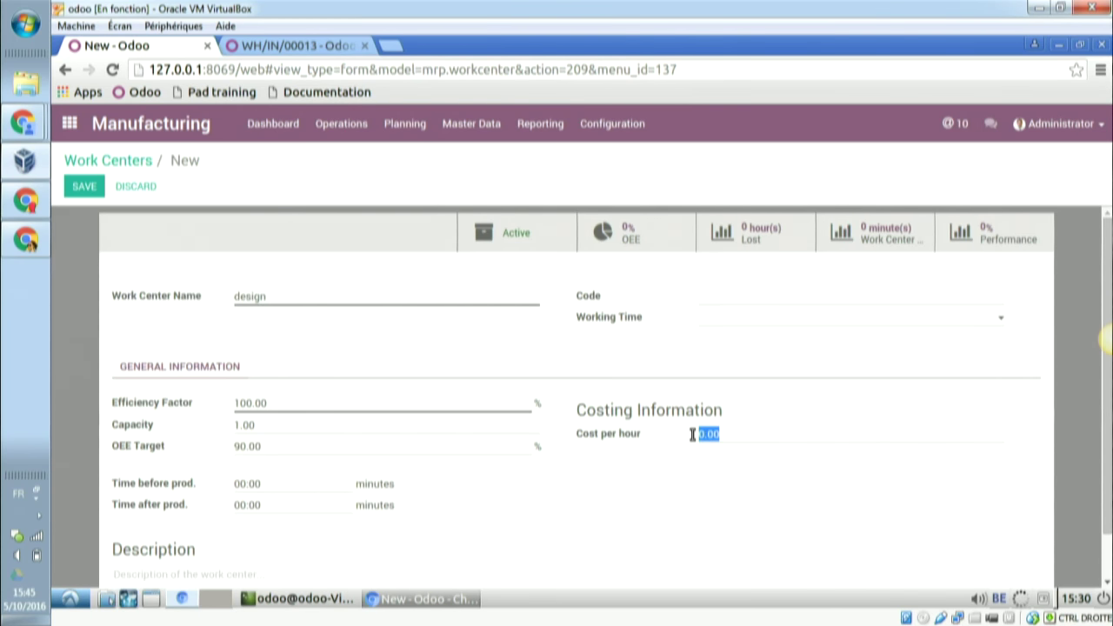
- Save the design work center at 60 per hour and create a new work center named 'polish'
{"action": "type", "text": "60"}
{"action": "left_click", "coordinate": [84, 187]}
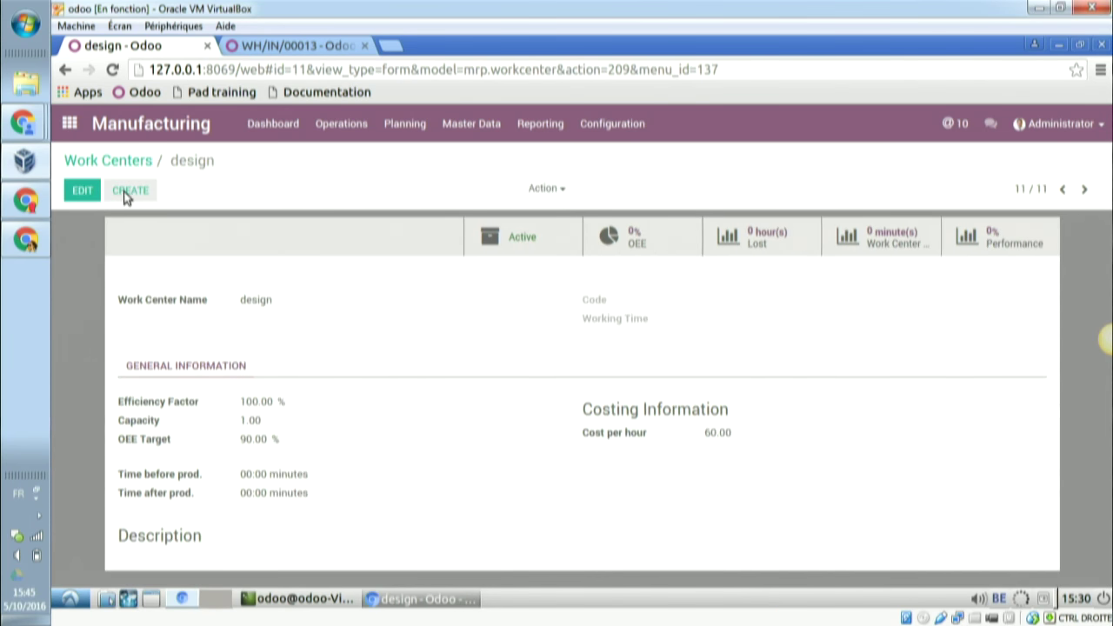
{"action": "left_click", "coordinate": [125, 193]}
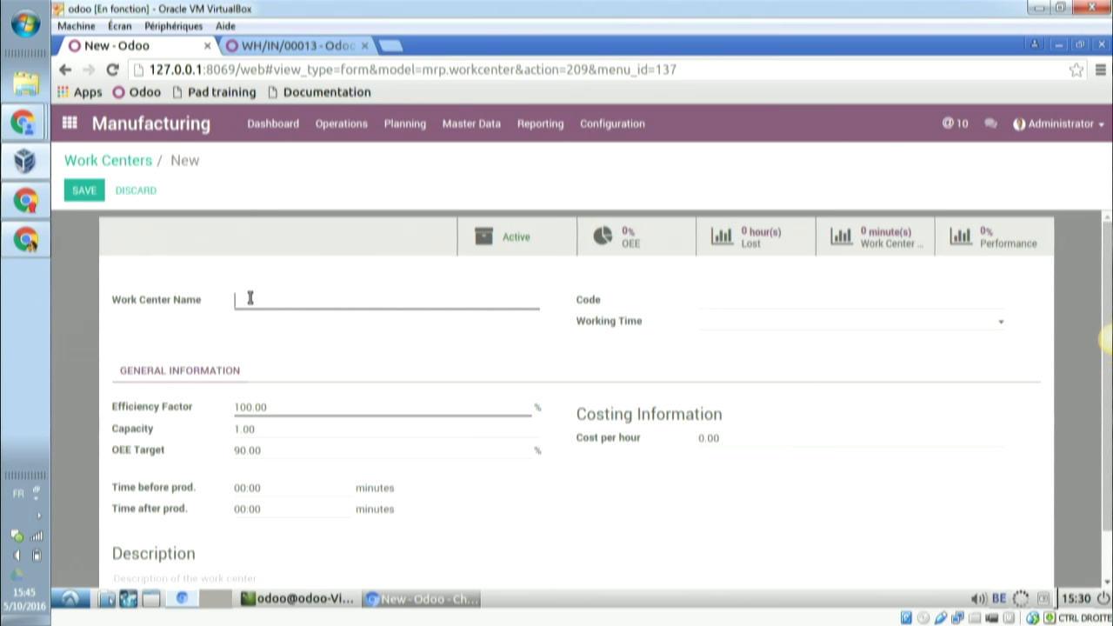
{"action": "type", "text": "polish"}
{"action": "left_click", "coordinate": [84, 189]}
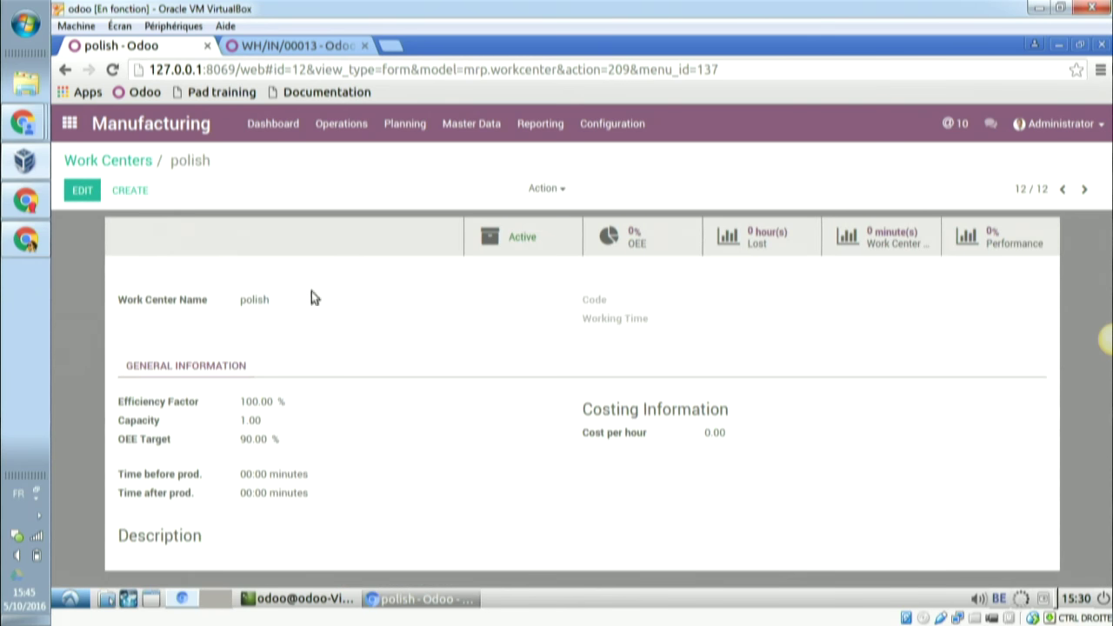
- Change the polish work center's cost per hour to 120 and save it
{"action": "left_click", "coordinate": [73, 191]}
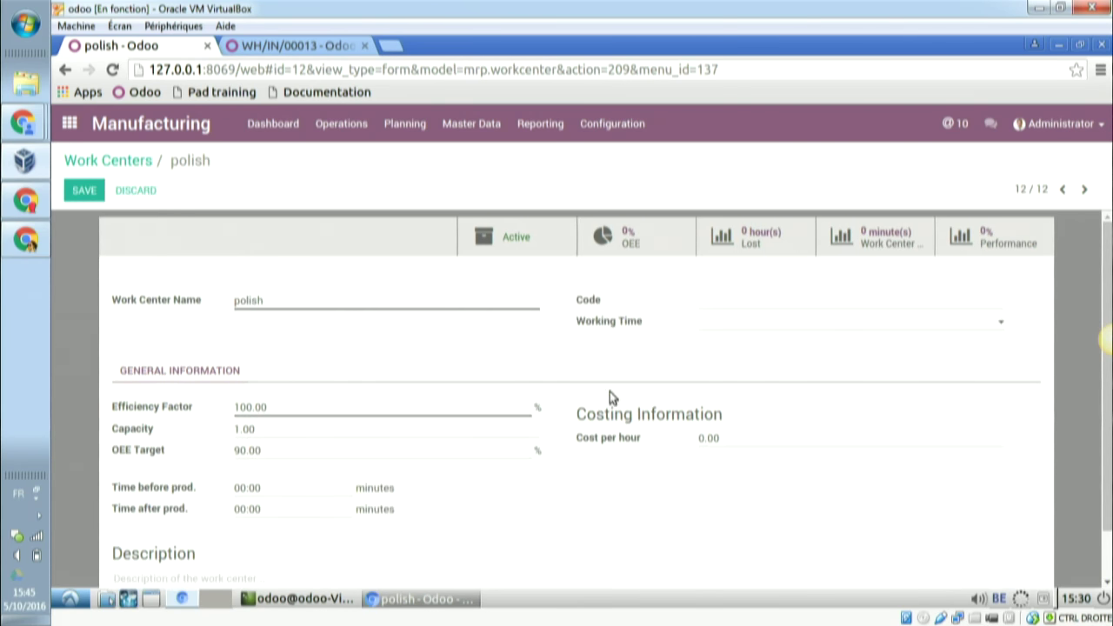
{"action": "left_click", "coordinate": [730, 438]}
{"action": "key", "text": "BackSpace"}
{"action": "key", "text": "BackSpace"}
{"action": "key", "text": "BackSpace"}
{"action": "key", "text": "BackSpace"}
{"action": "type", "text": "120"}
{"action": "left_click", "coordinate": [84, 189]}
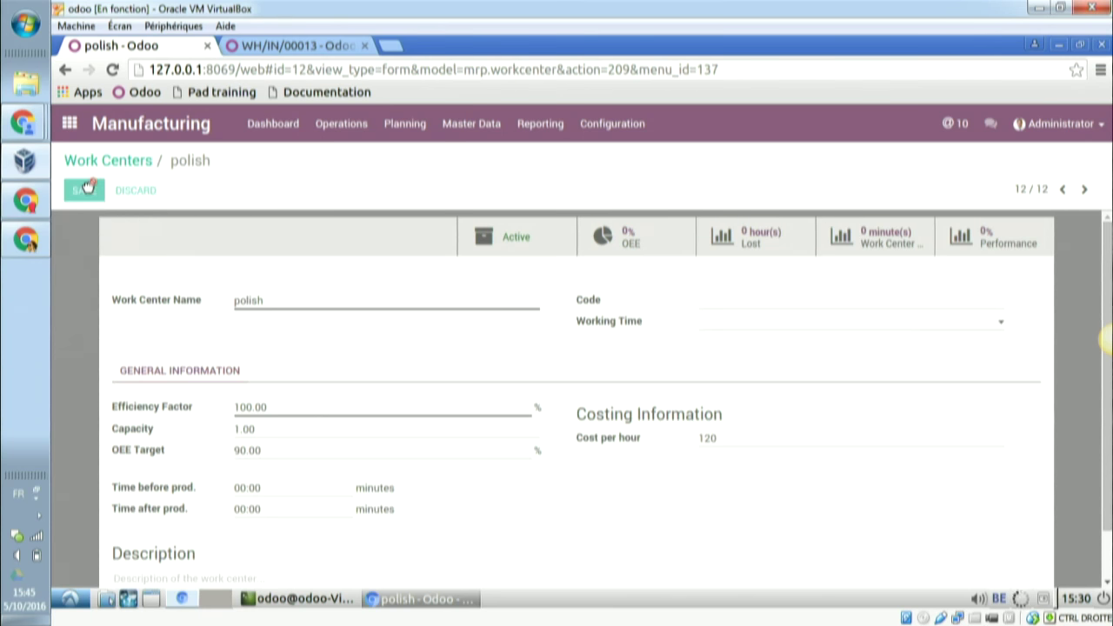
- Start a new routing named 'table assembling' from Master Data > Routings
{"action": "left_click", "coordinate": [534, 129]}
{"action": "left_click", "coordinate": [488, 128]}
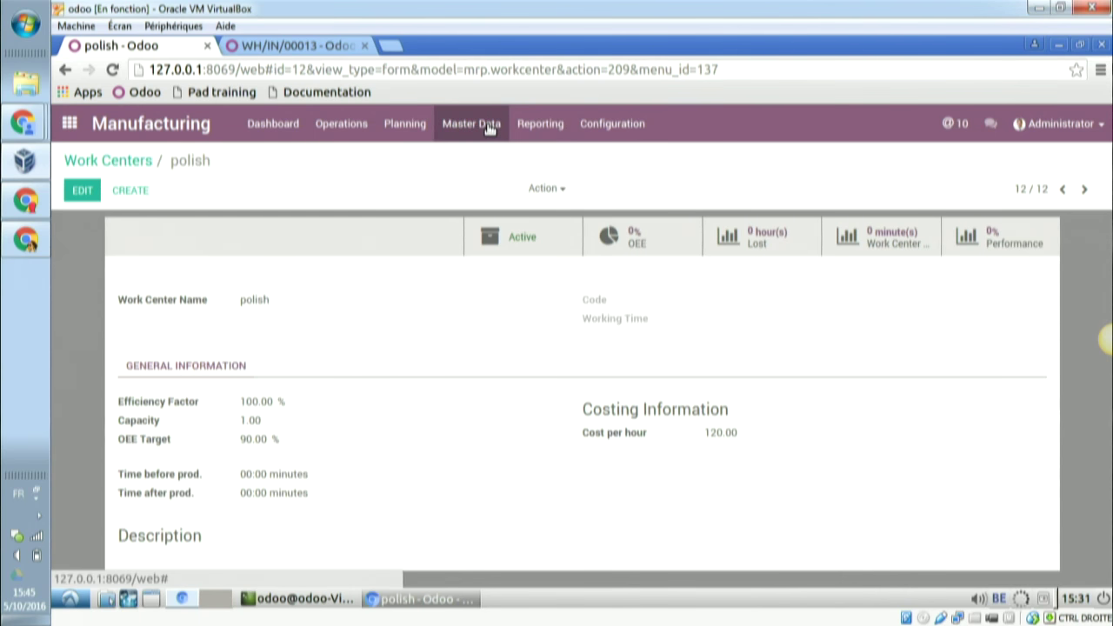
{"action": "left_click", "coordinate": [489, 127]}
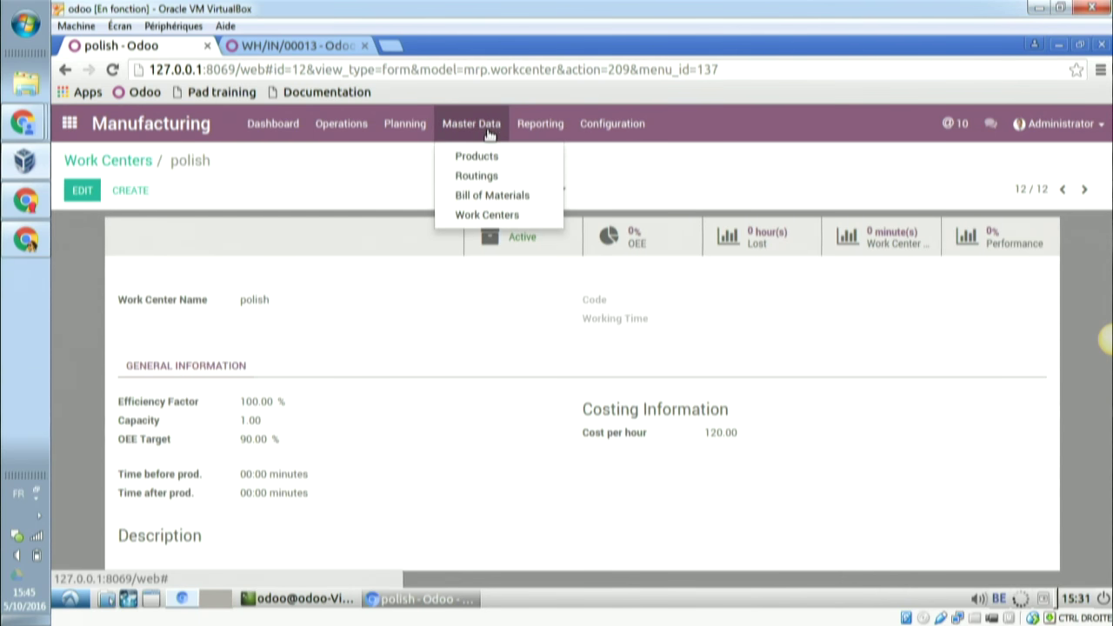
{"action": "left_click", "coordinate": [485, 176]}
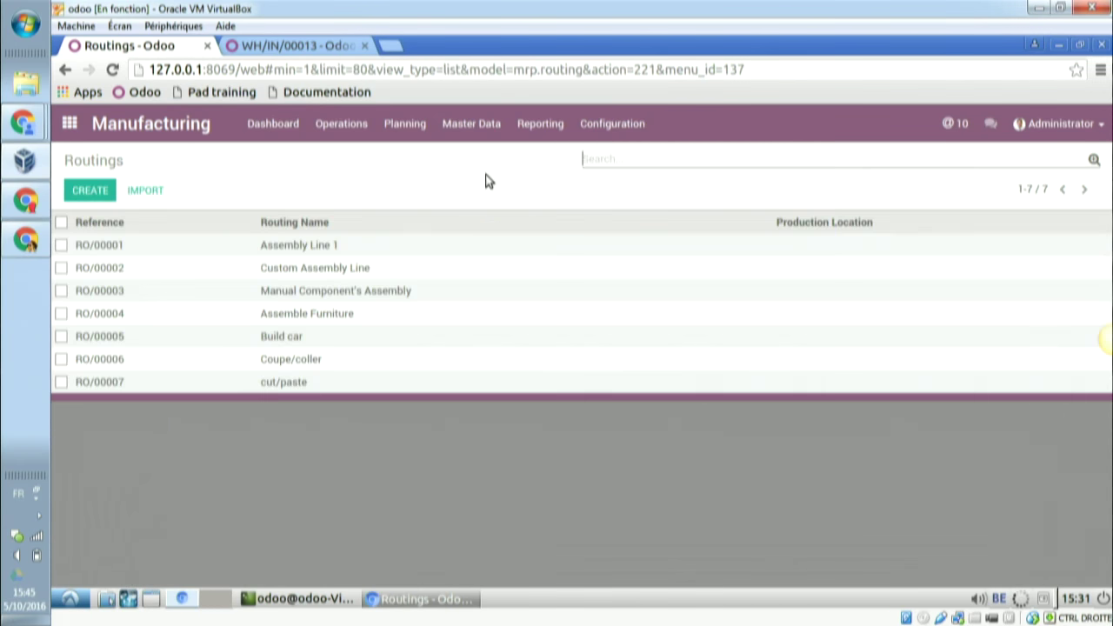
{"action": "left_click", "coordinate": [102, 197]}
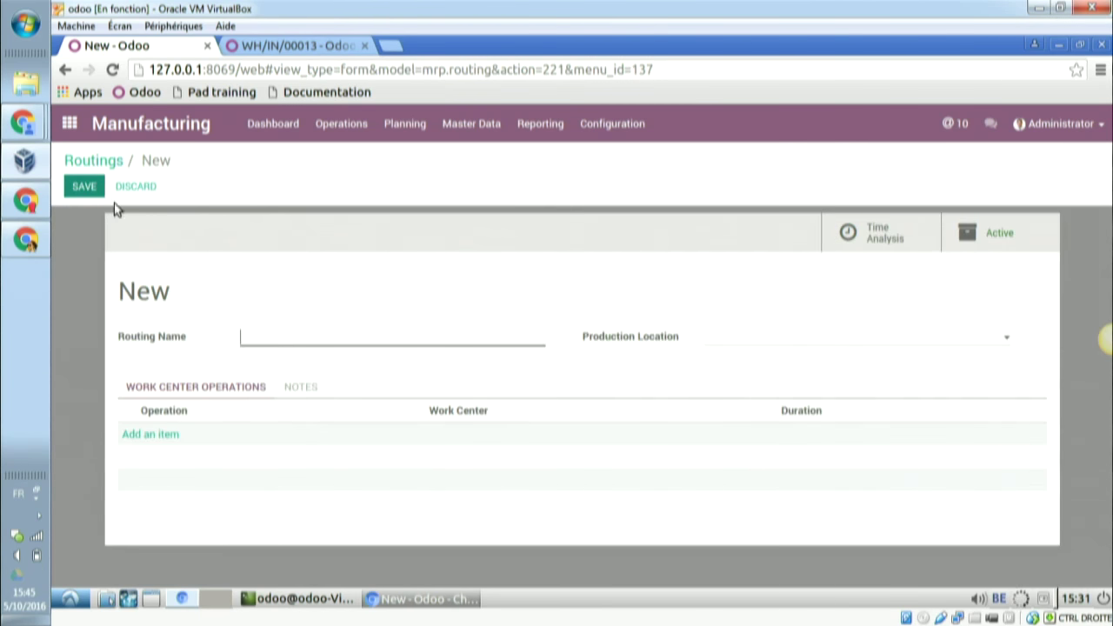
{"action": "type", "text": "table "}
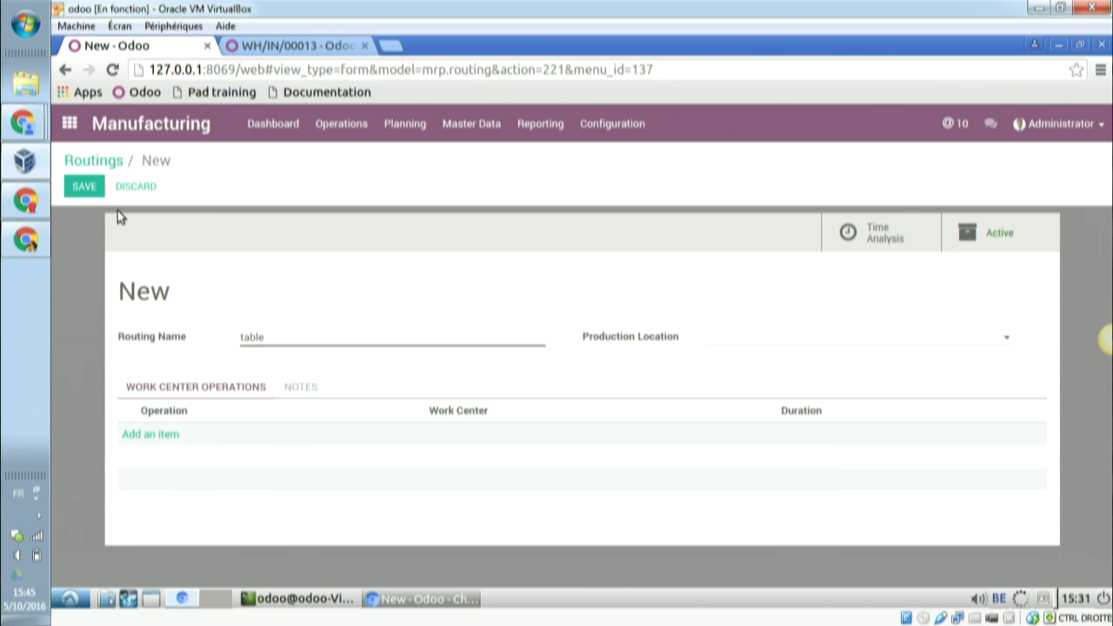
{"action": "type", "text": "assembling"}
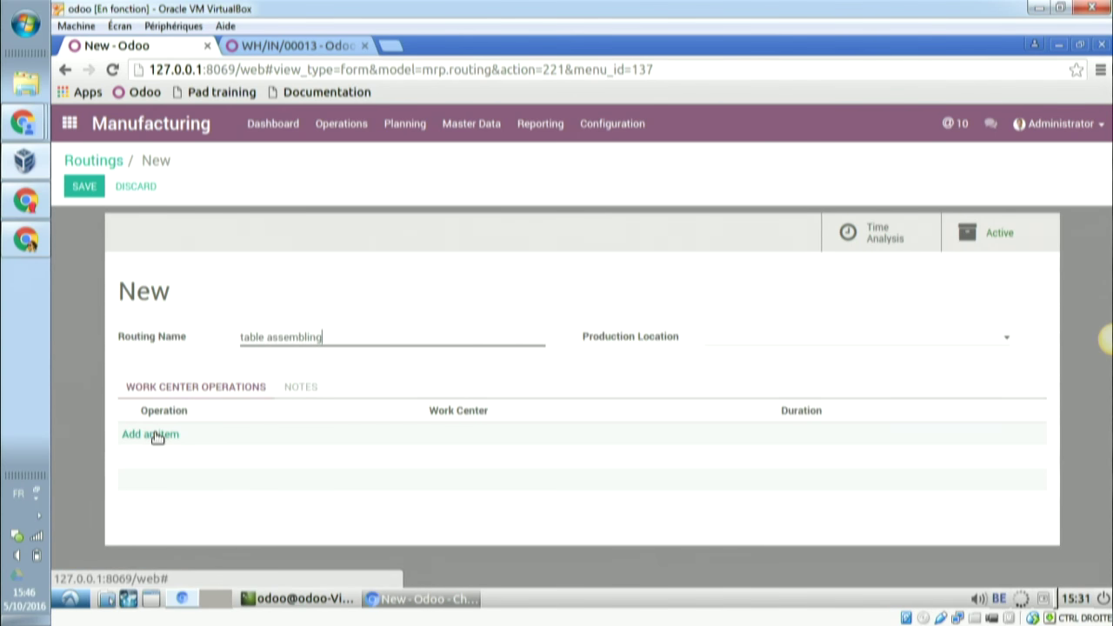
- Add a 'design chair' operation on the design work center to the routing
{"action": "left_click", "coordinate": [156, 434]}
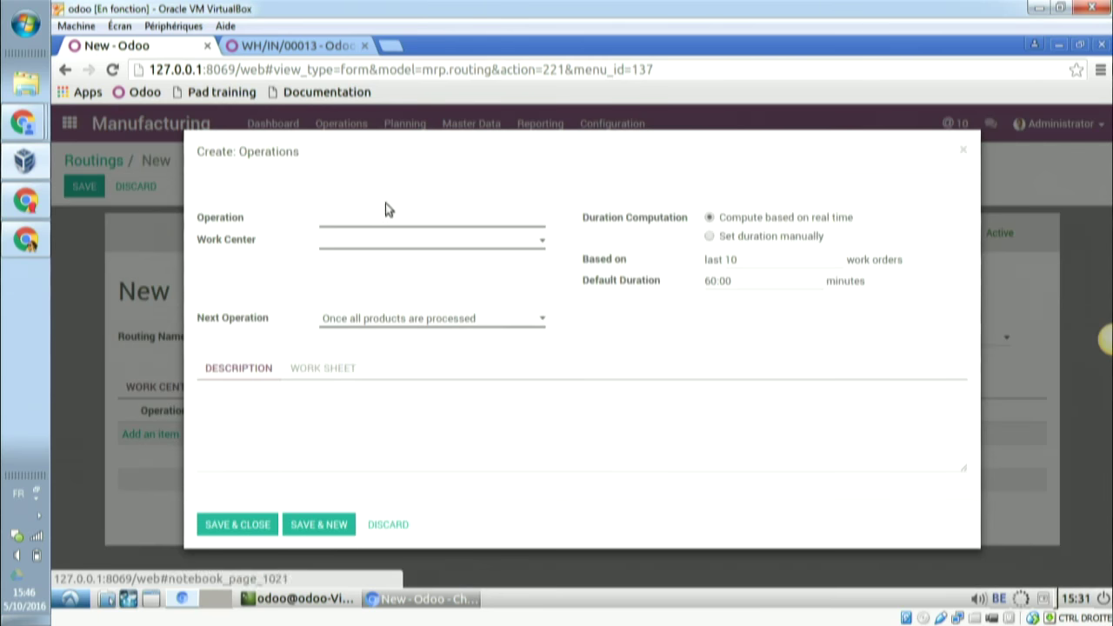
{"action": "left_click", "coordinate": [435, 247]}
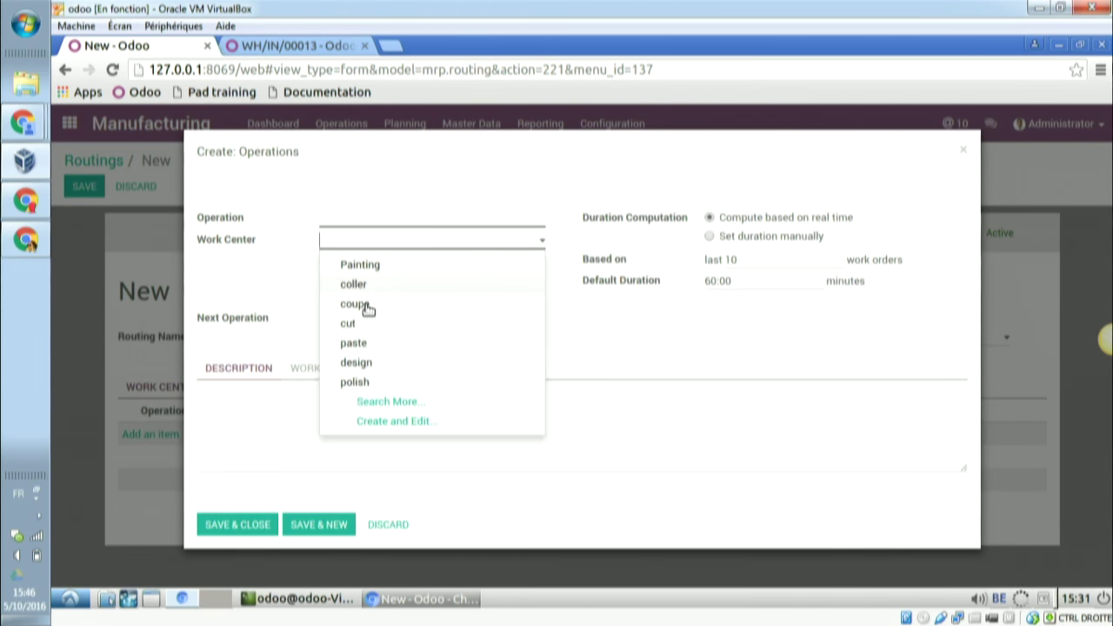
{"action": "left_click", "coordinate": [357, 363]}
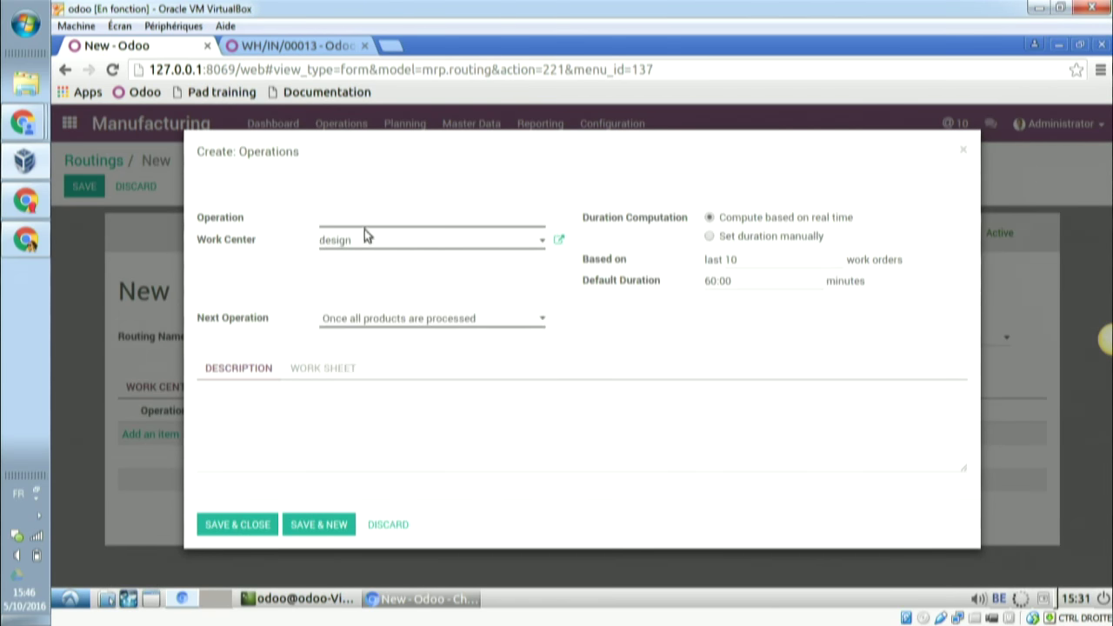
{"action": "left_click", "coordinate": [366, 220]}
{"action": "left_click", "coordinate": [320, 370]}
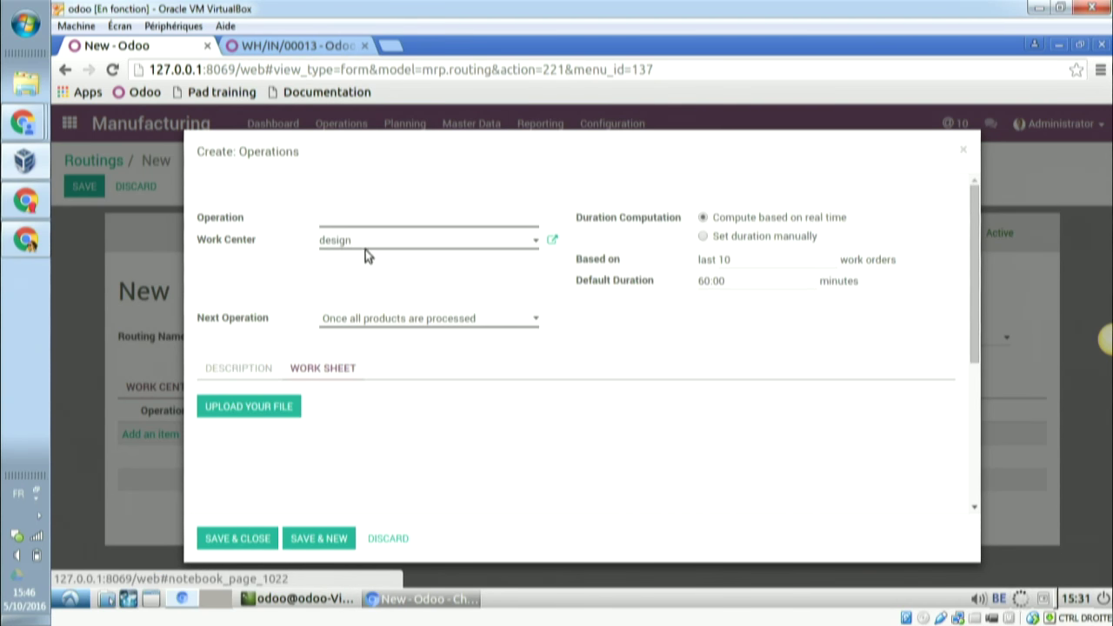
{"action": "type", "text": "de"}
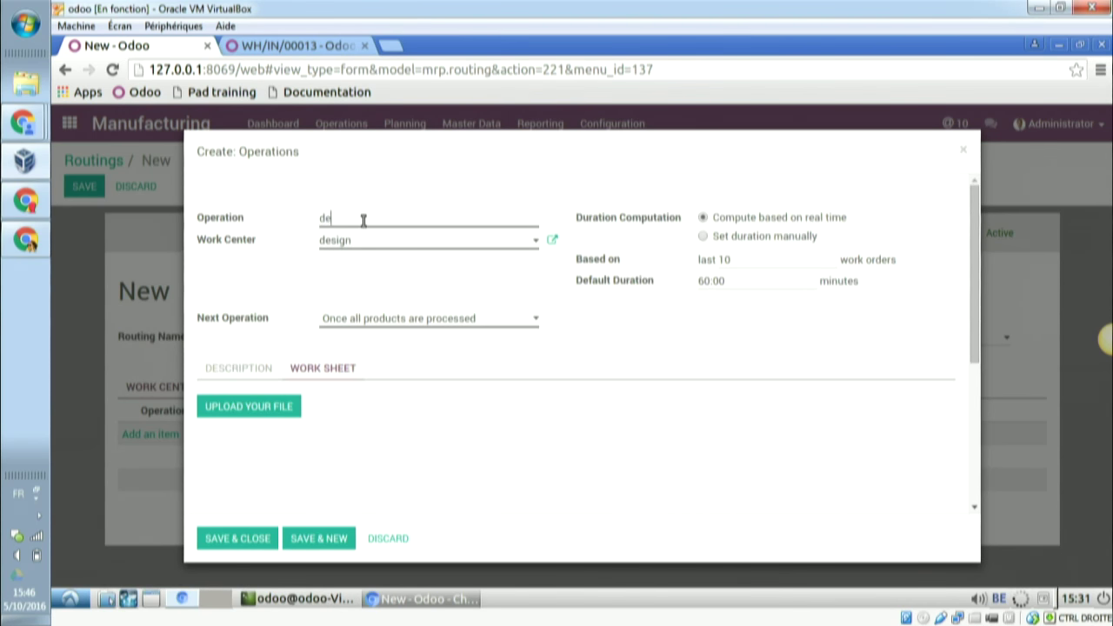
{"action": "type", "text": "sign chair"}
{"action": "left_click", "coordinate": [302, 540]}
{"action": "left_click", "coordinate": [964, 155]}
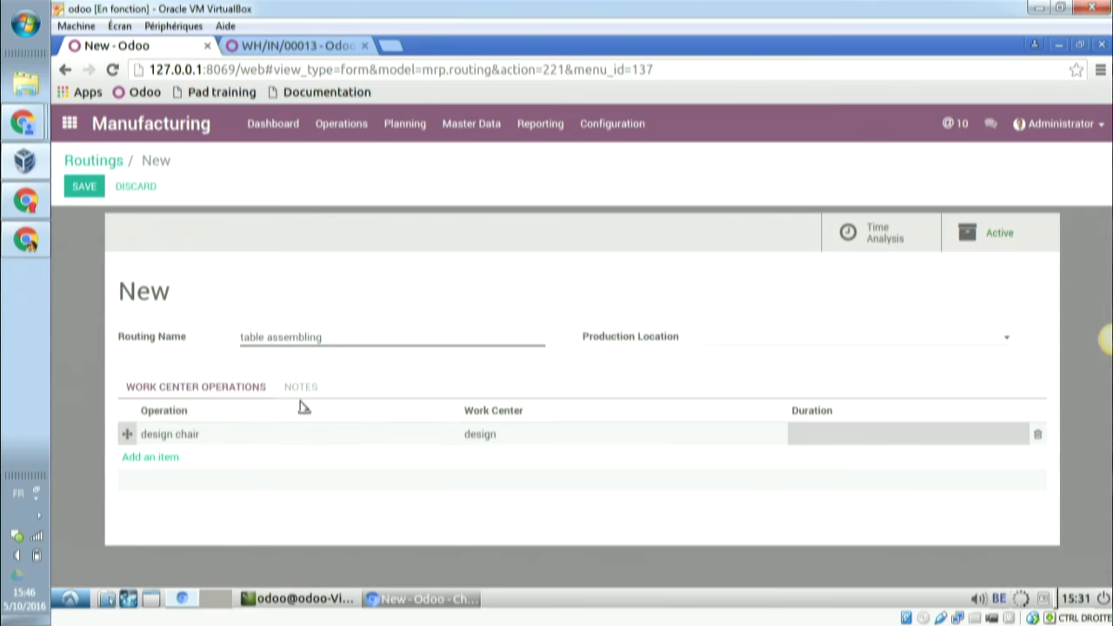
- Clear the design chair operation's default duration and save it
{"action": "left_click", "coordinate": [261, 437]}
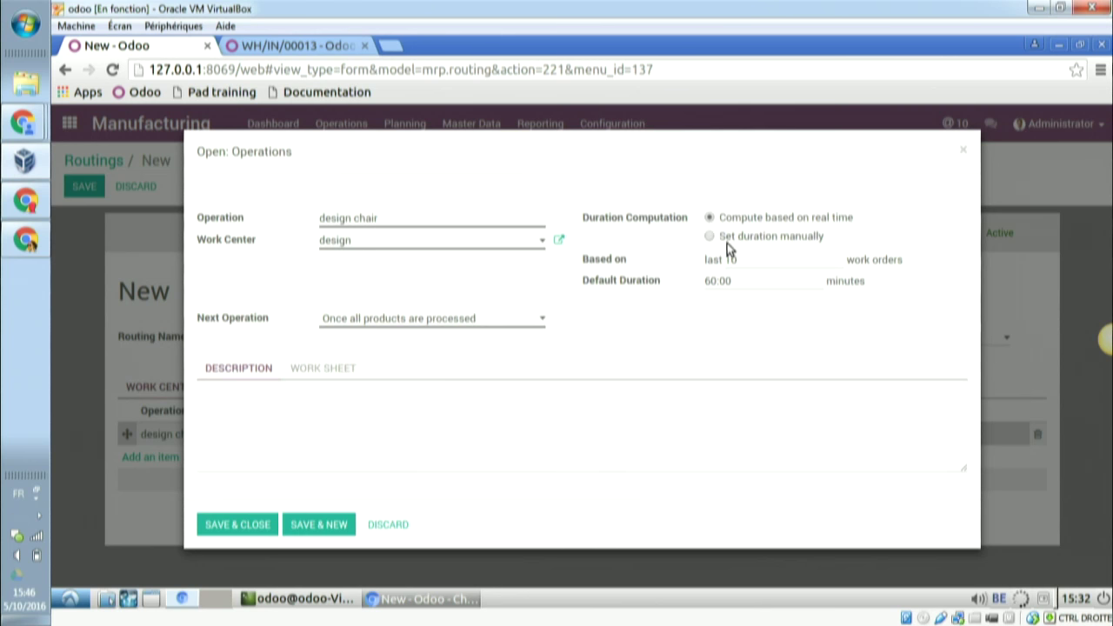
{"action": "left_click_drag", "start_coordinate": [740, 281], "coordinate": [688, 281]}
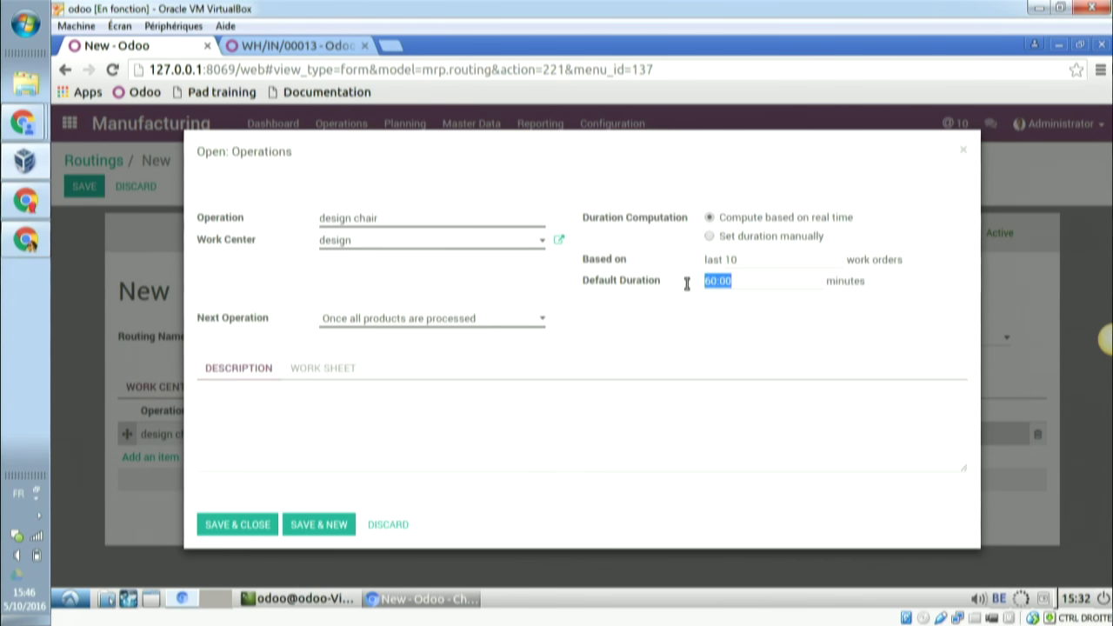
{"action": "key", "text": "BackSpace"}
{"action": "left_click", "coordinate": [312, 527]}
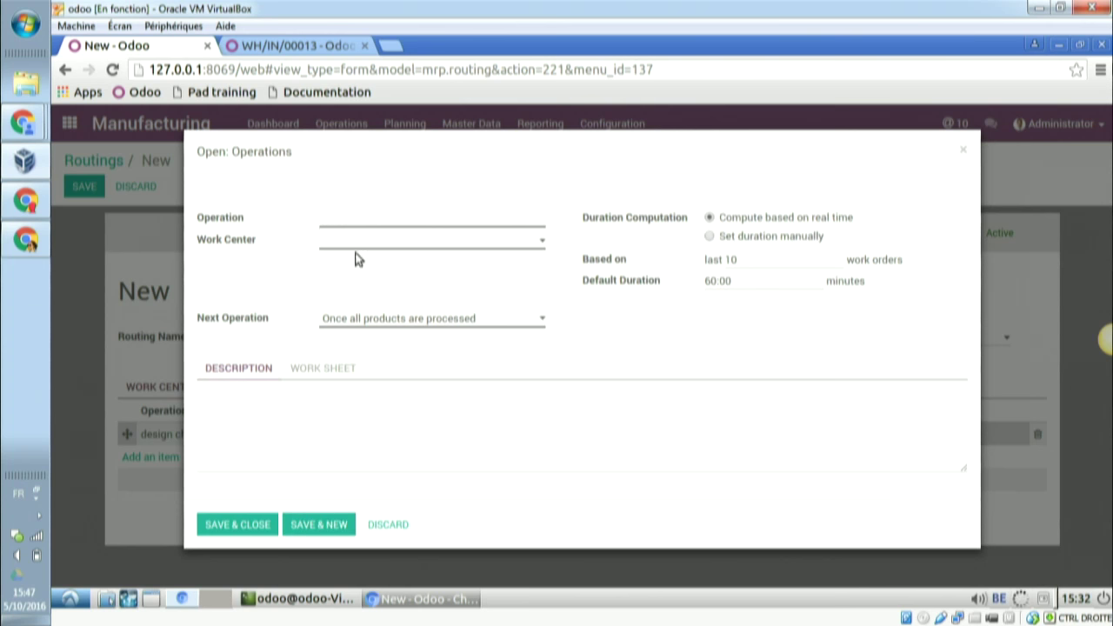
- Attempt a 'polish legs' operation on polish with duration 0, then abandon it after the validation error
{"action": "type", "text": "polish legs"}
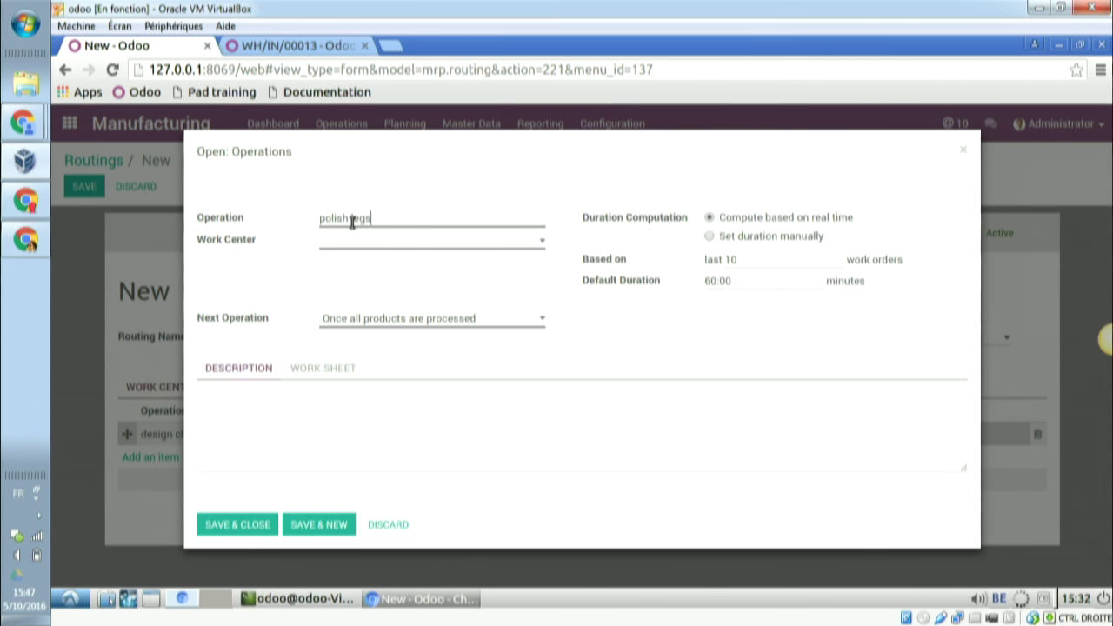
{"action": "left_click", "coordinate": [361, 250]}
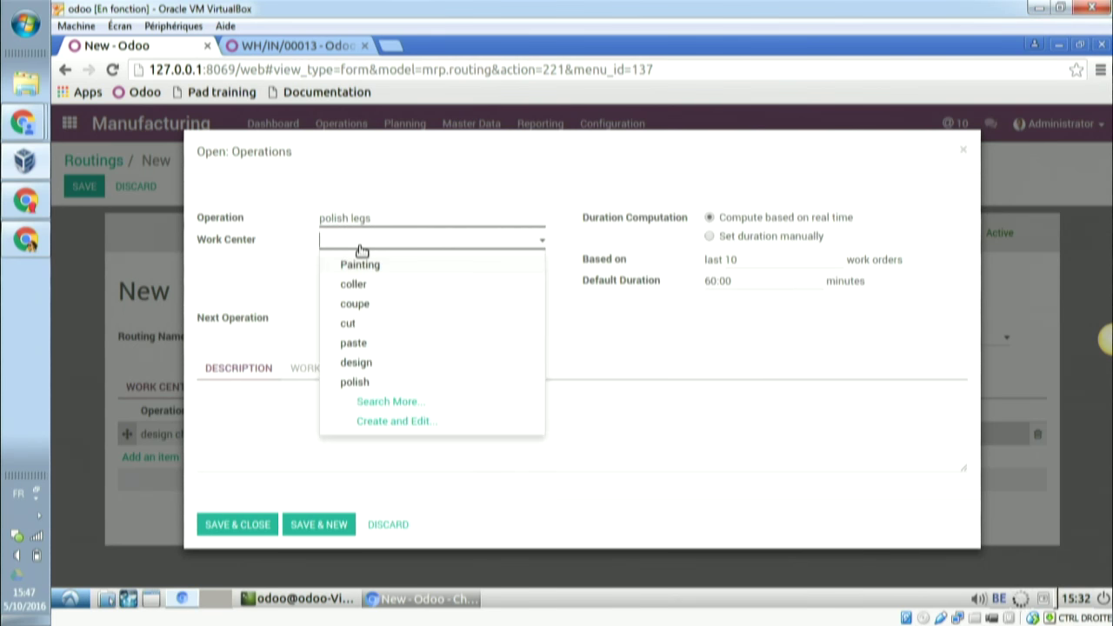
{"action": "left_click", "coordinate": [360, 384]}
{"action": "left_click_drag", "start_coordinate": [740, 278], "coordinate": [697, 280]}
{"action": "type", "text": "0"}
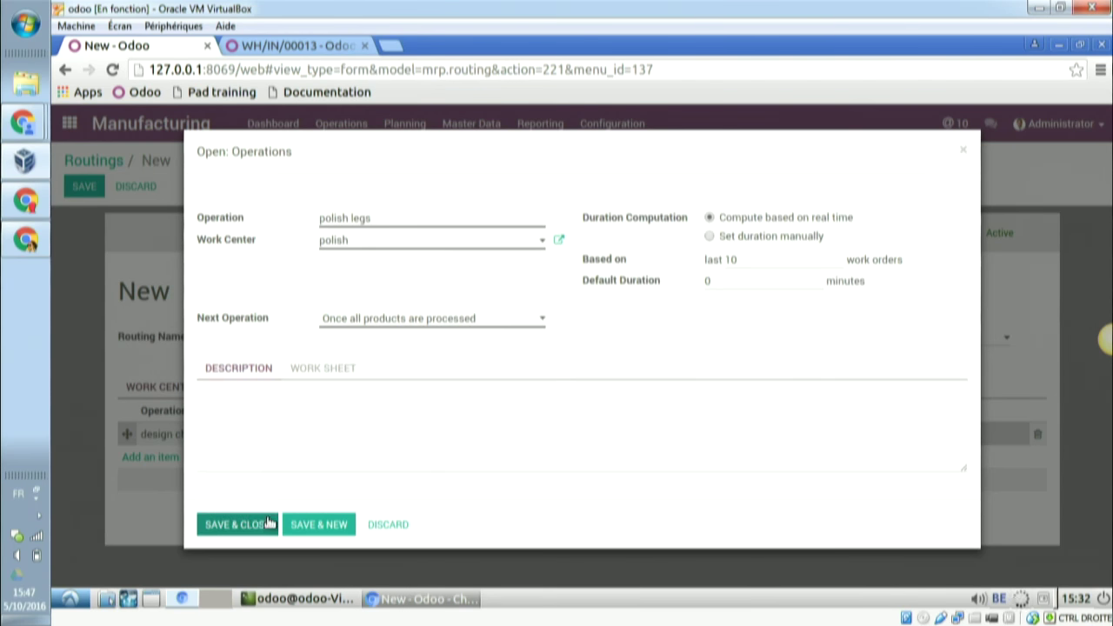
{"action": "left_click", "coordinate": [266, 525]}
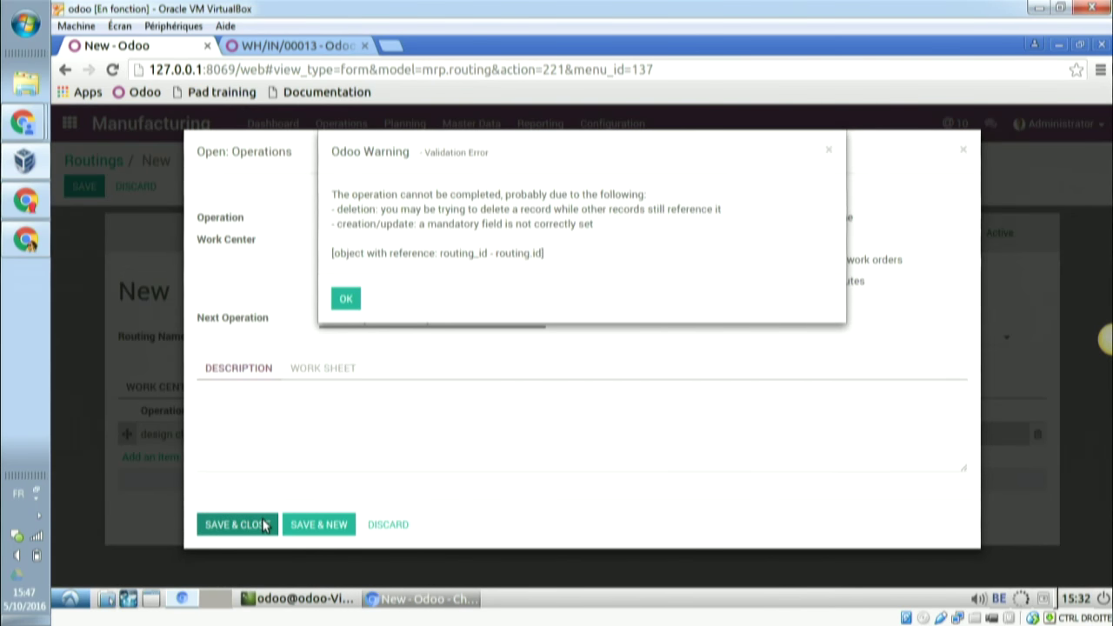
{"action": "left_click", "coordinate": [346, 300]}
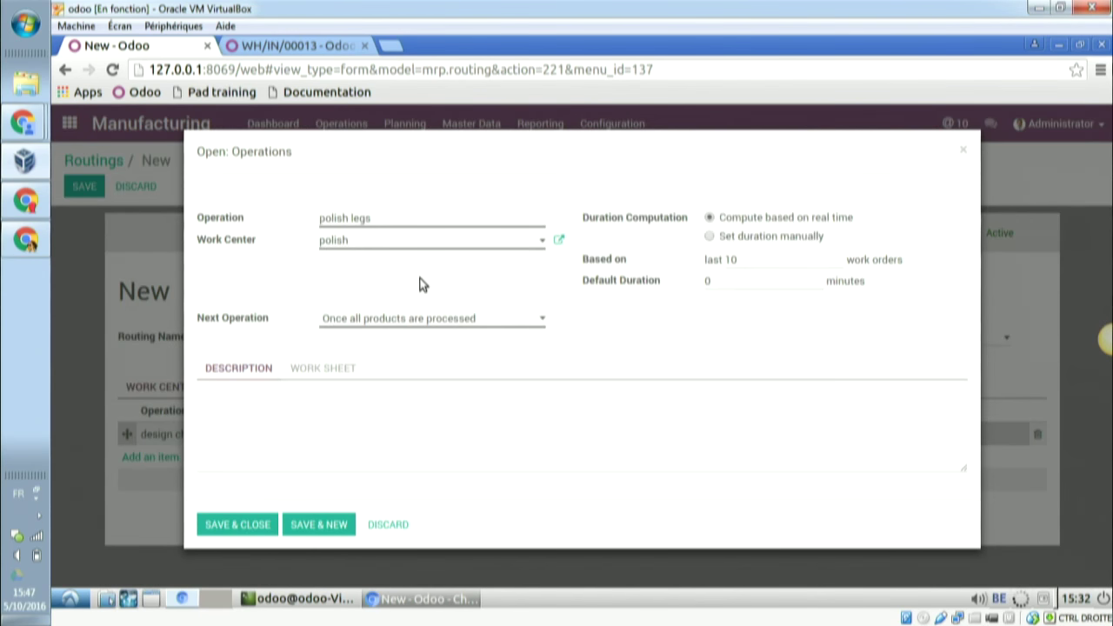
{"action": "left_click", "coordinate": [963, 154]}
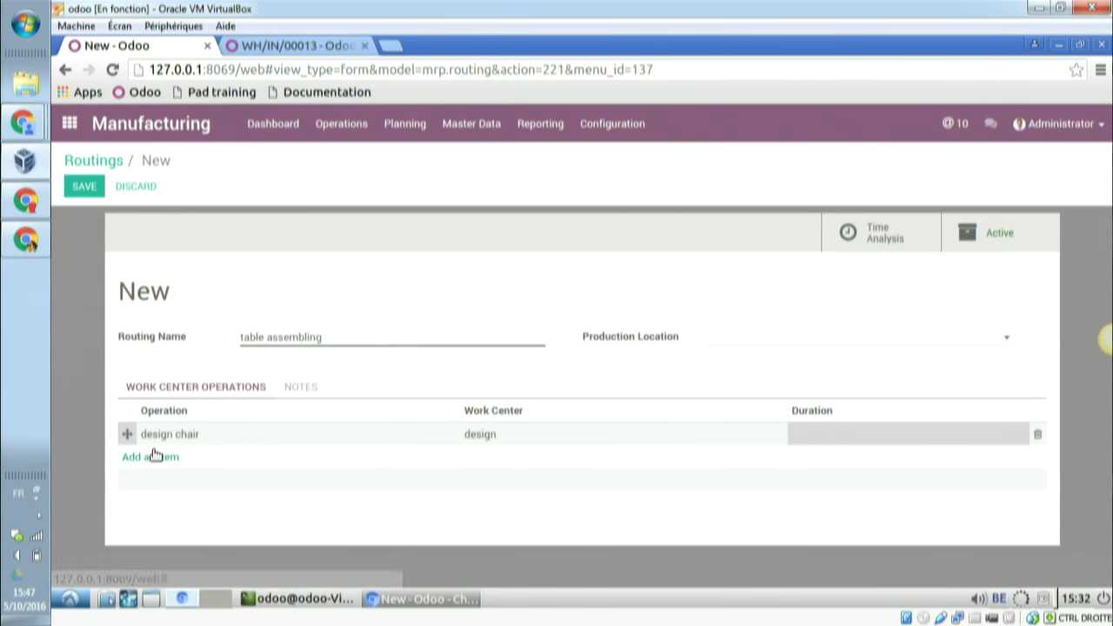
- Add operation 'polish' on the polish work center with duration 0, saving the routing before and after
{"action": "left_click", "coordinate": [91, 189]}
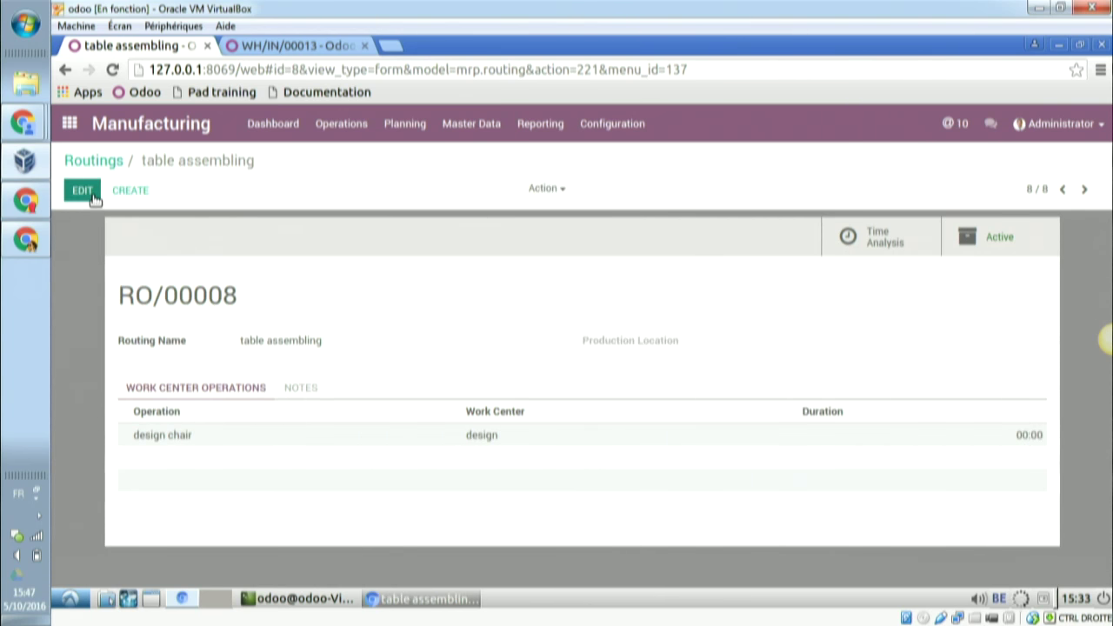
{"action": "left_click", "coordinate": [82, 190]}
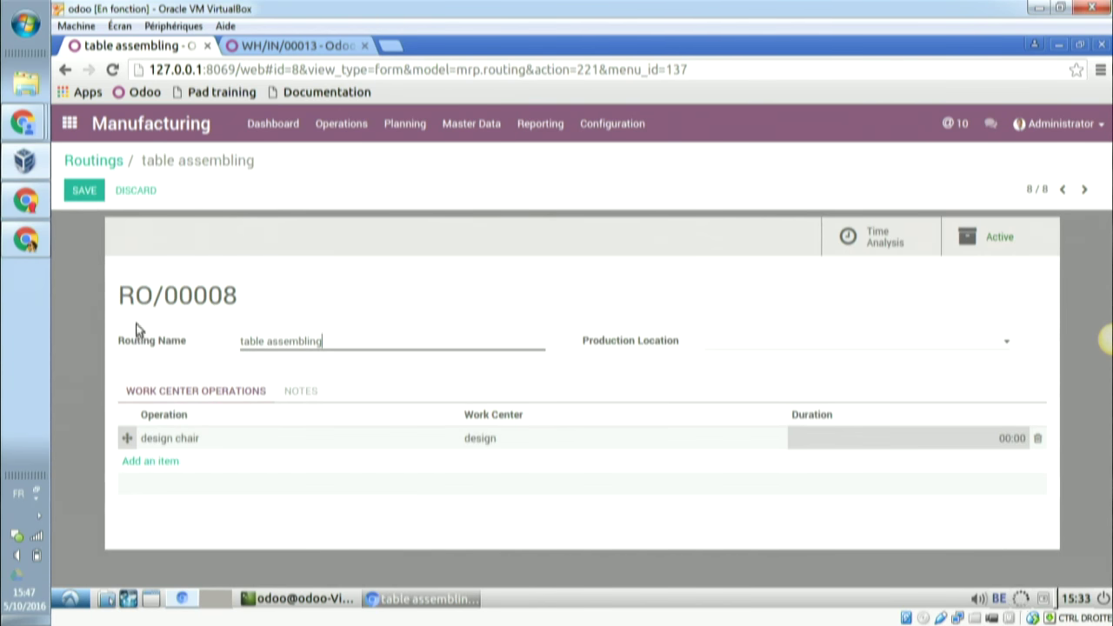
{"action": "left_click", "coordinate": [162, 466]}
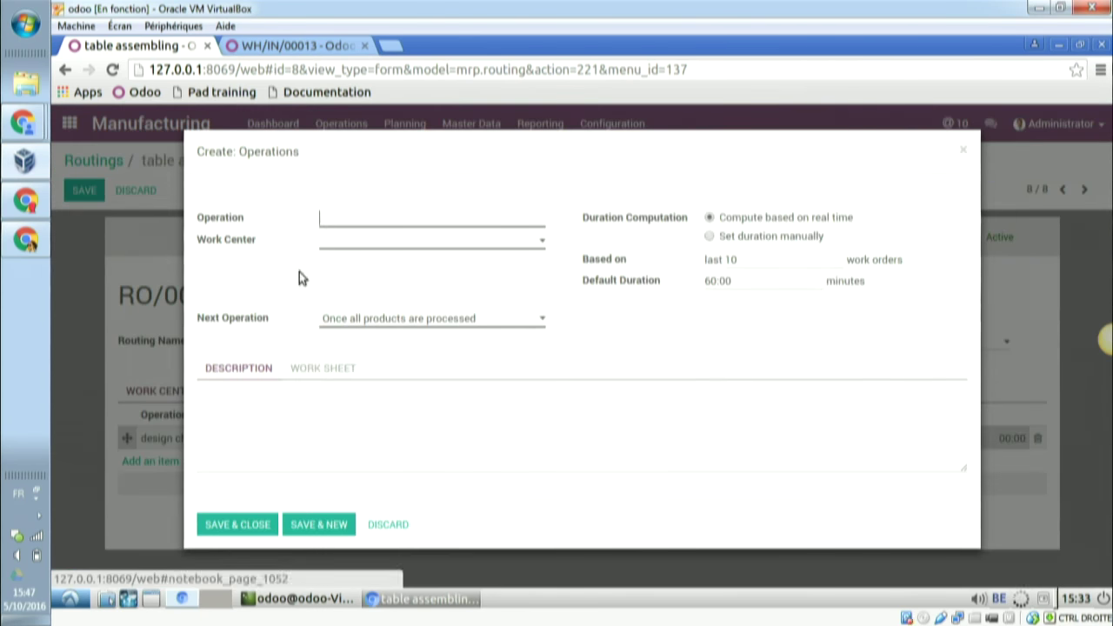
{"action": "type", "text": "polish"}
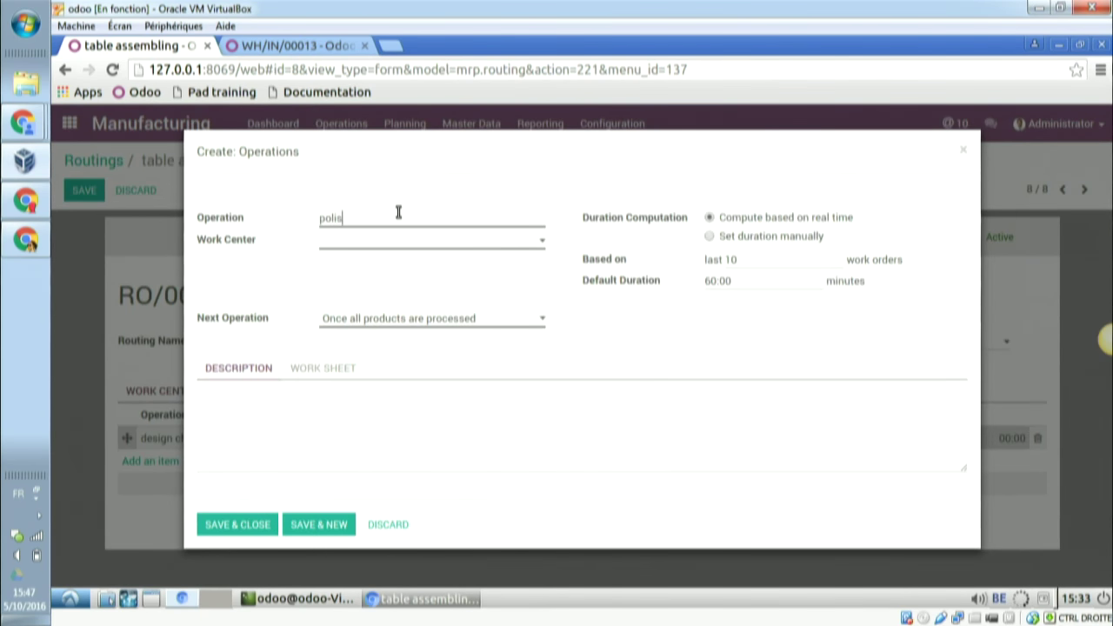
{"action": "key", "text": "Tab"}
{"action": "type", "text": "pol"}
{"action": "left_click", "coordinate": [388, 270]}
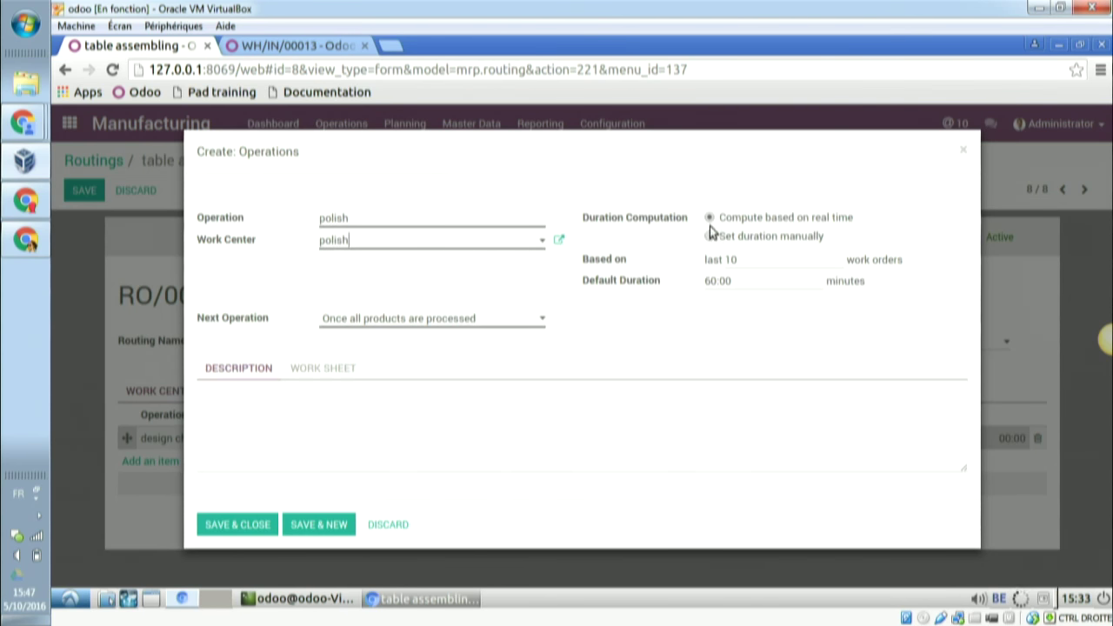
{"action": "left_click_drag", "start_coordinate": [735, 280], "coordinate": [697, 282]}
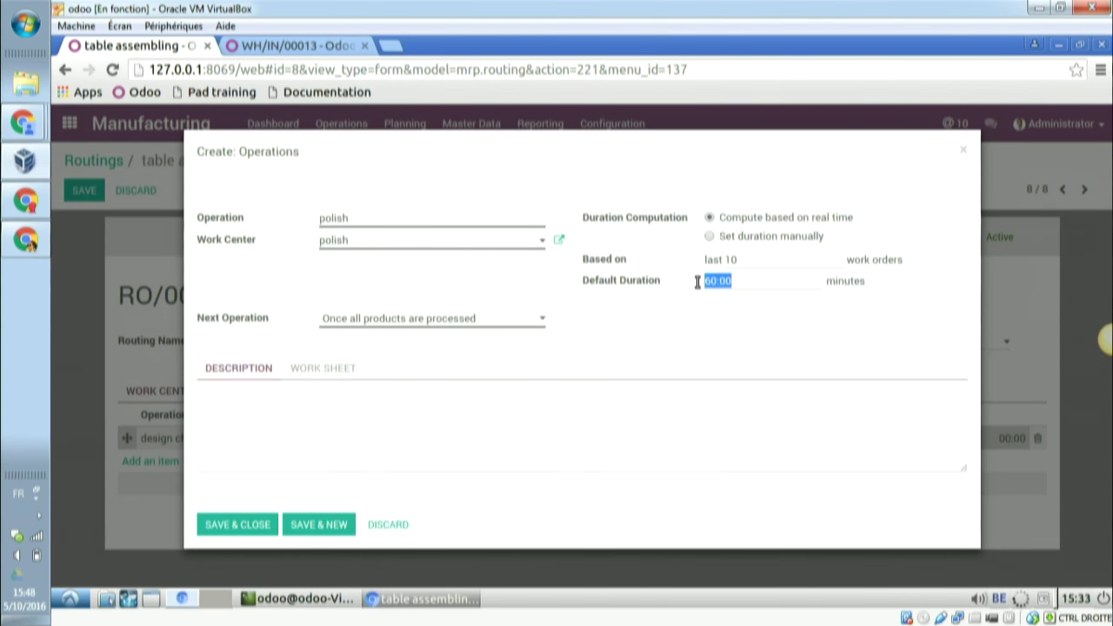
{"action": "type", "text": "0"}
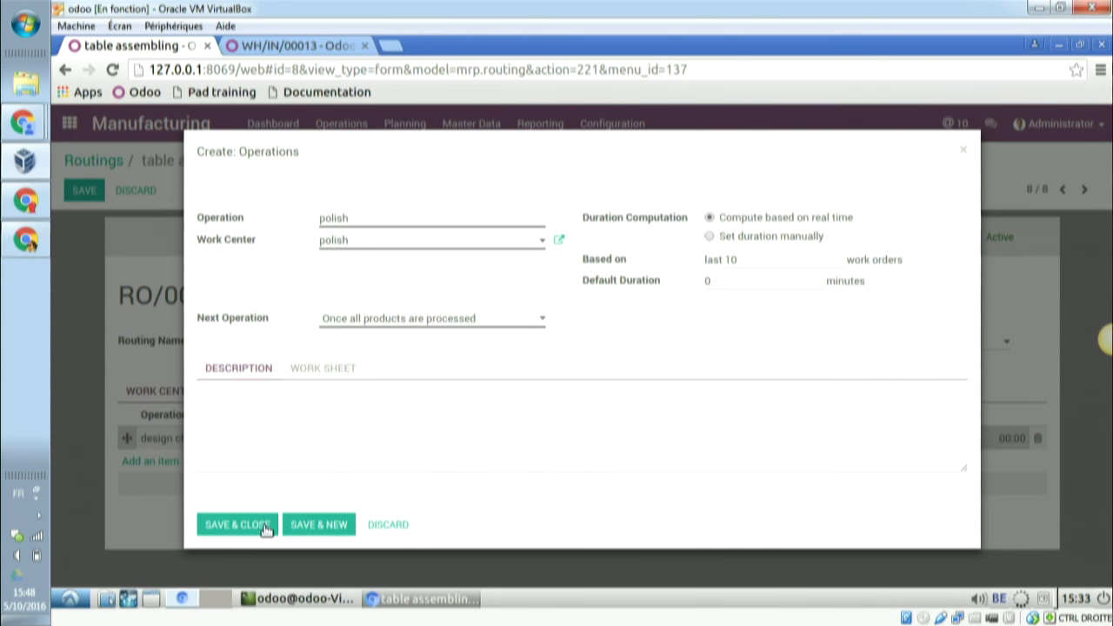
{"action": "left_click", "coordinate": [266, 526]}
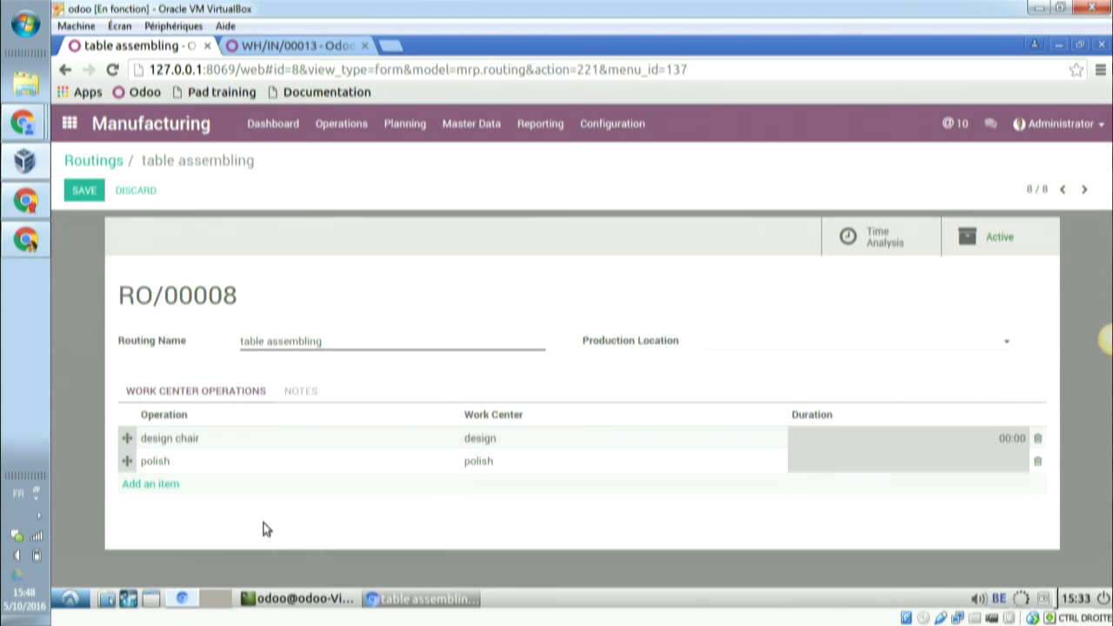
{"action": "left_click", "coordinate": [85, 191]}
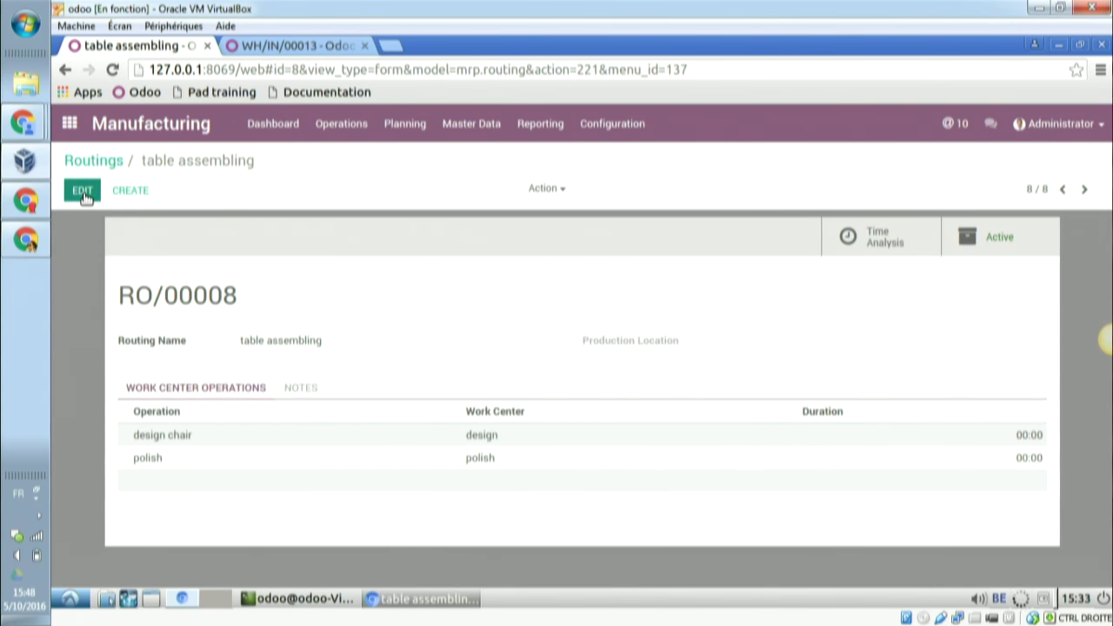
- Create a new product named 'chair' with a sale price of 5
{"action": "left_click", "coordinate": [480, 127]}
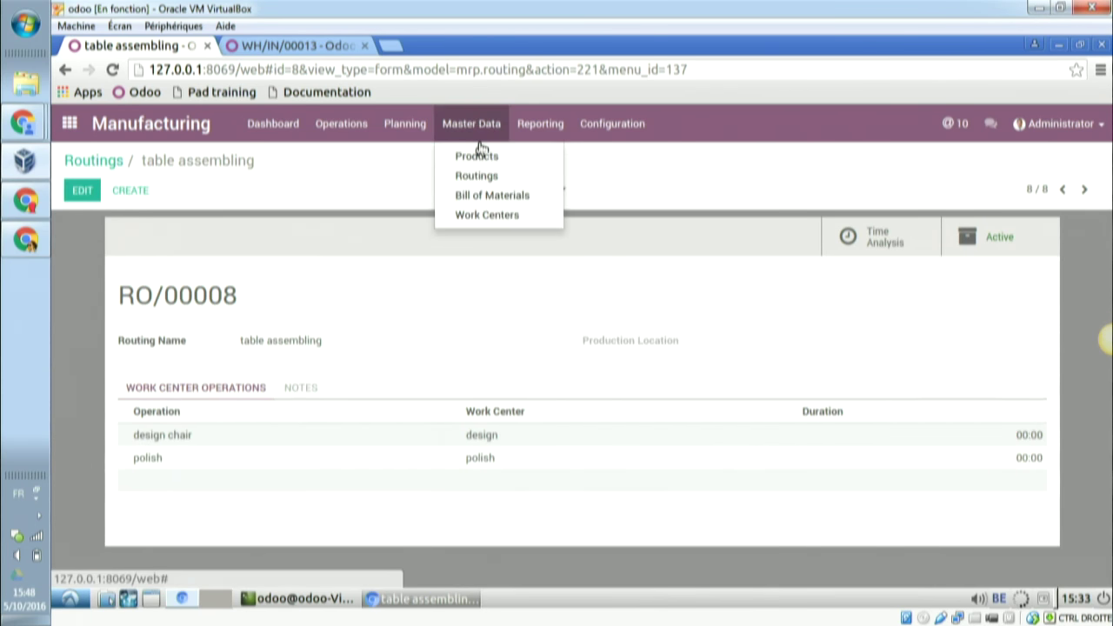
{"action": "left_click", "coordinate": [478, 159]}
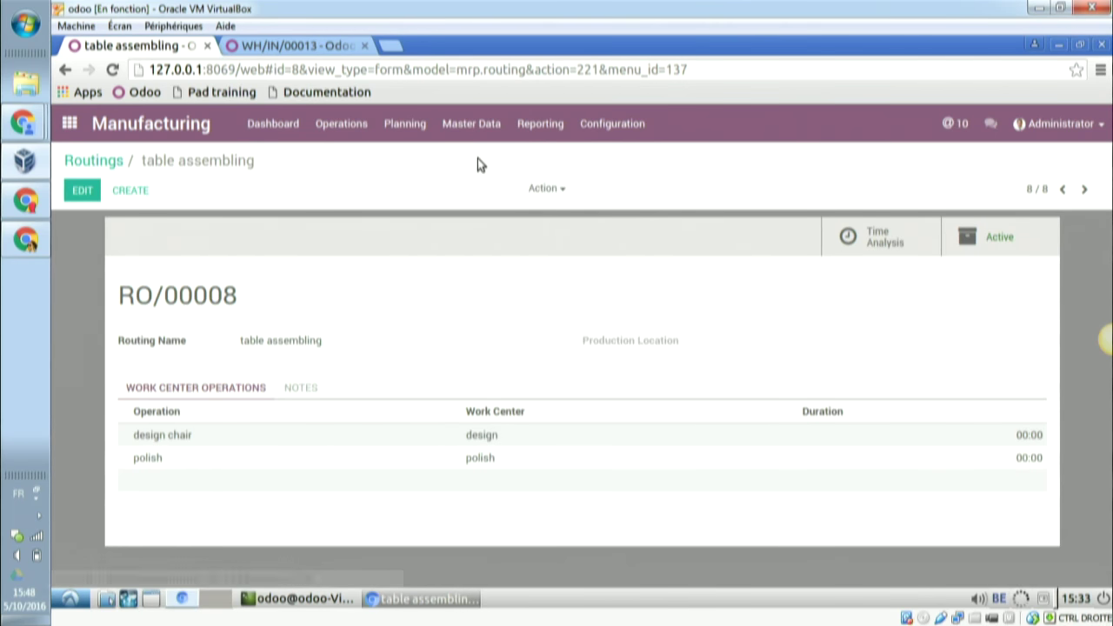
{"action": "key", "text": "alt+Tab"}
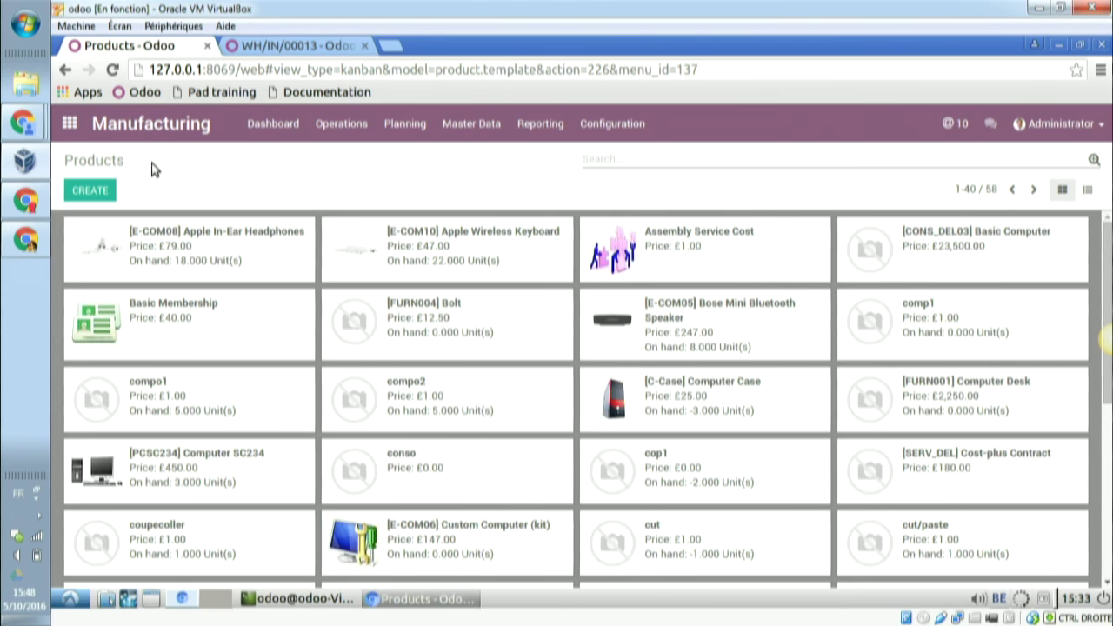
{"action": "left_click", "coordinate": [100, 190]}
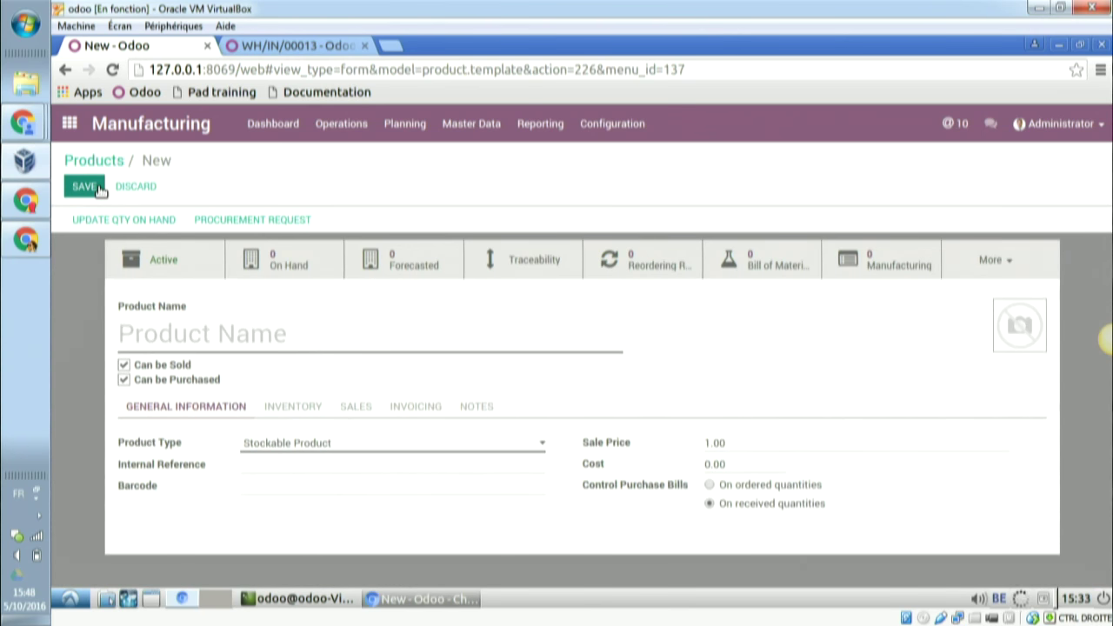
{"action": "type", "text": "chair"}
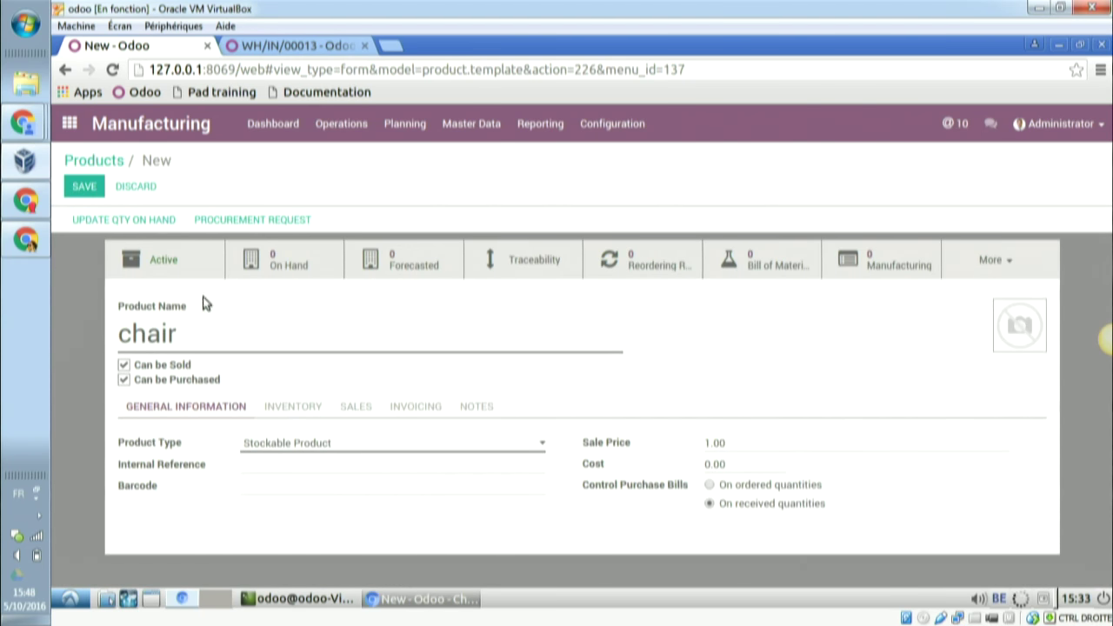
{"action": "left_click", "coordinate": [688, 443]}
{"action": "type", "text": "5"}
- Give chair the Manufacture and Make To Order routes instead of Buy, and save it
{"action": "left_click", "coordinate": [294, 417]}
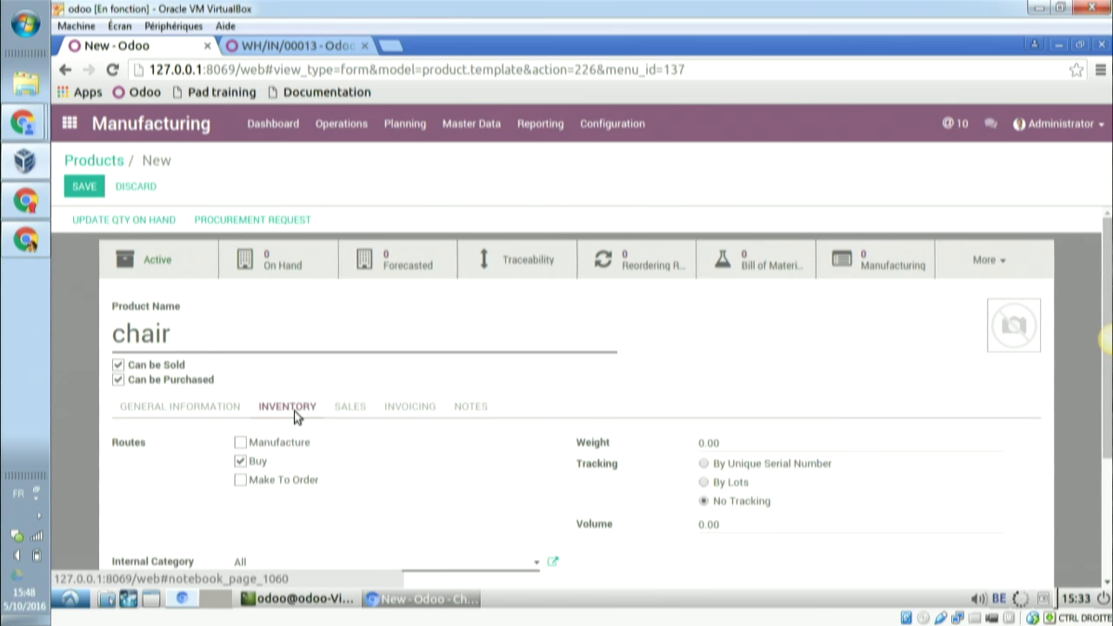
{"action": "left_click", "coordinate": [240, 444]}
{"action": "left_click", "coordinate": [242, 462]}
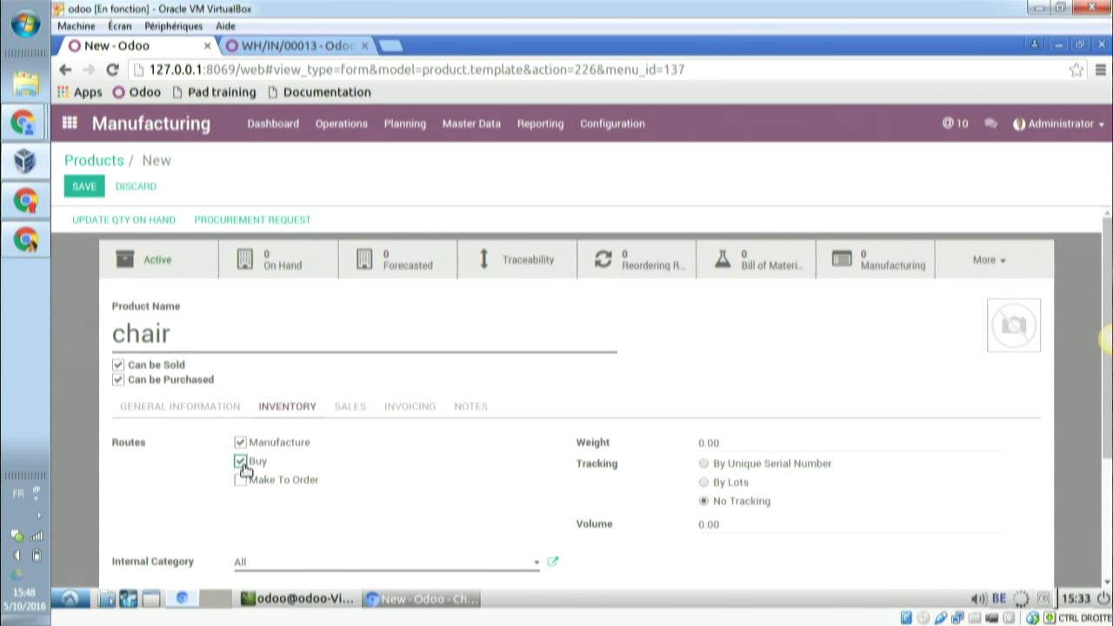
{"action": "left_click", "coordinate": [242, 481]}
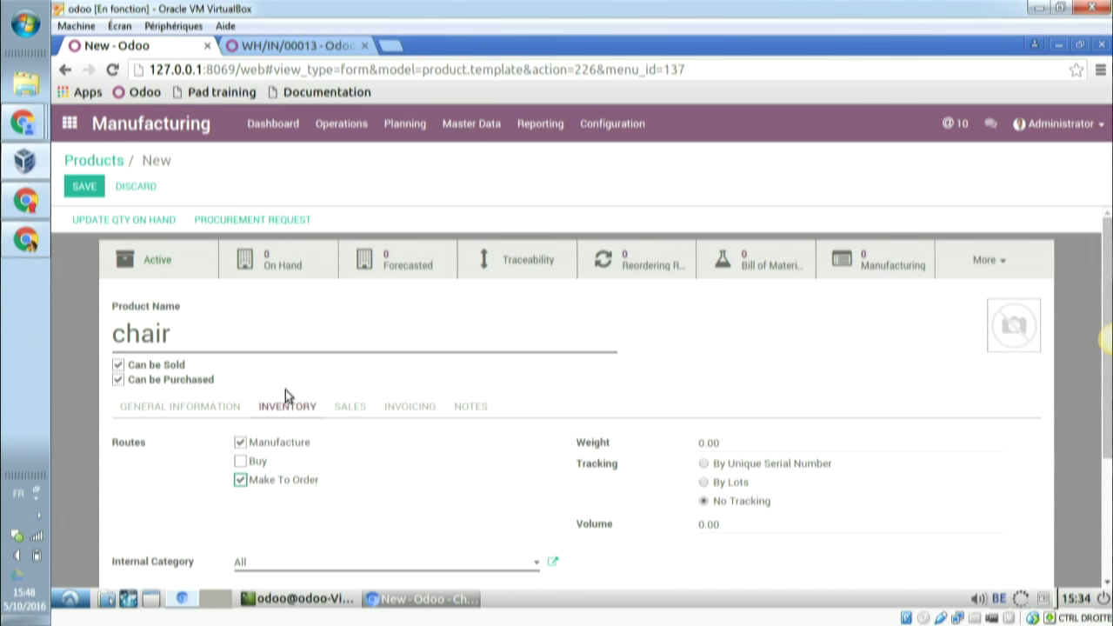
{"action": "left_click", "coordinate": [83, 187]}
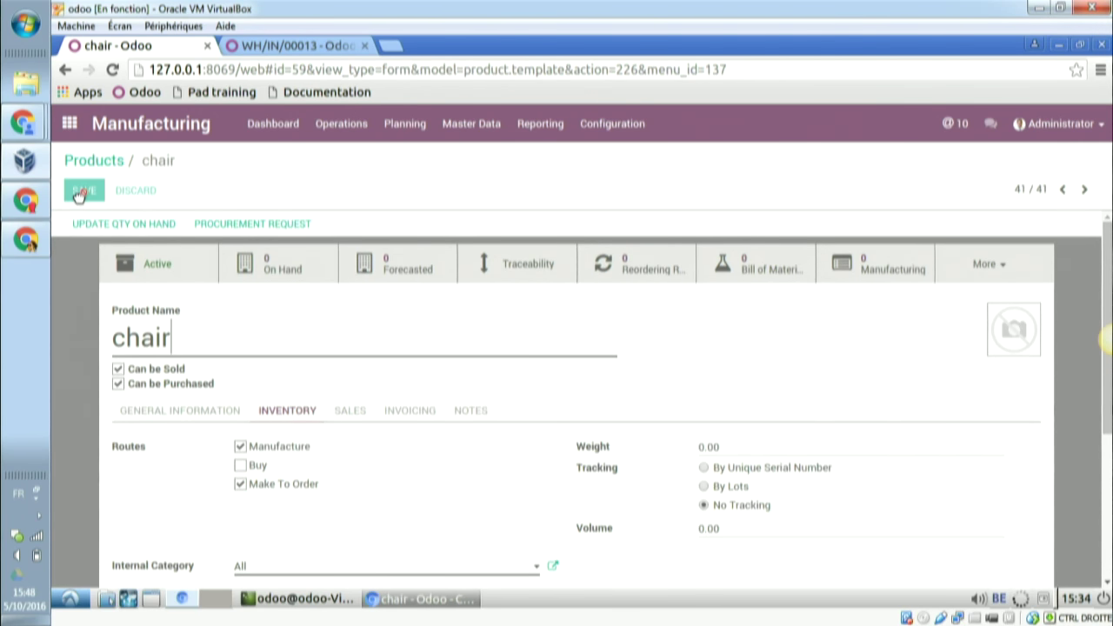
{"action": "left_click", "coordinate": [765, 274]}
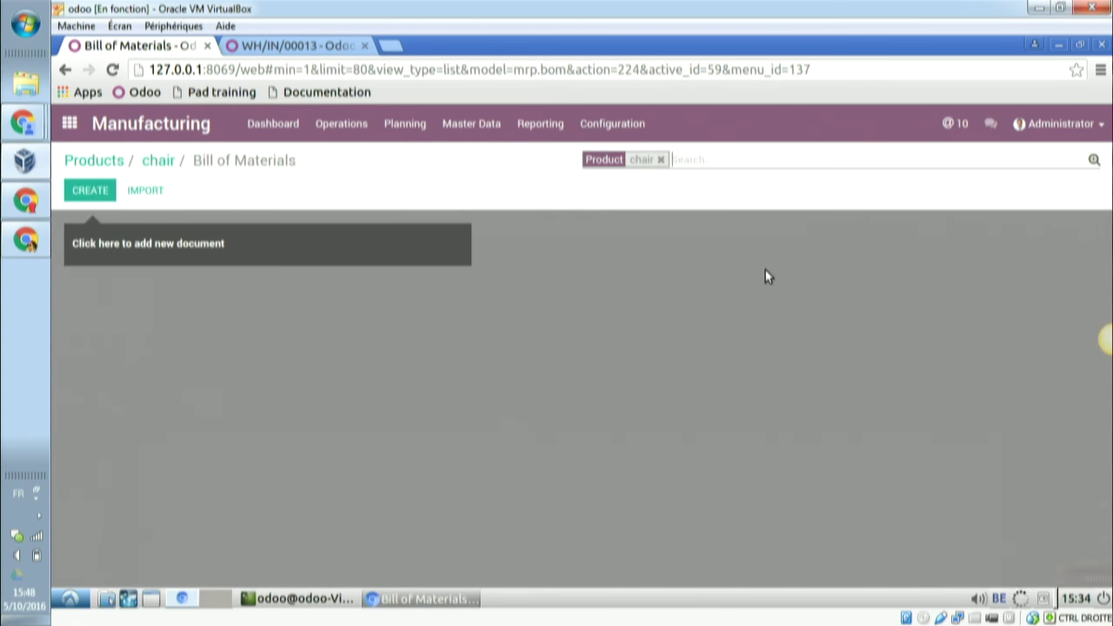
- Create a new chair bill of materials using the 'table assembling' routing
{"action": "left_click", "coordinate": [83, 199]}
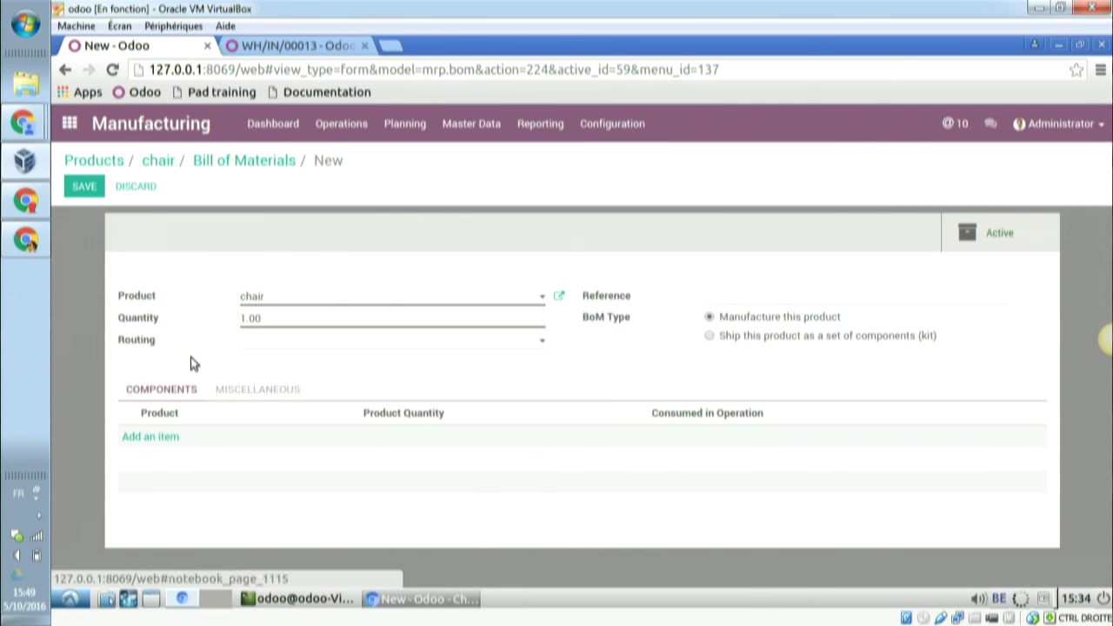
{"action": "left_click", "coordinate": [267, 339]}
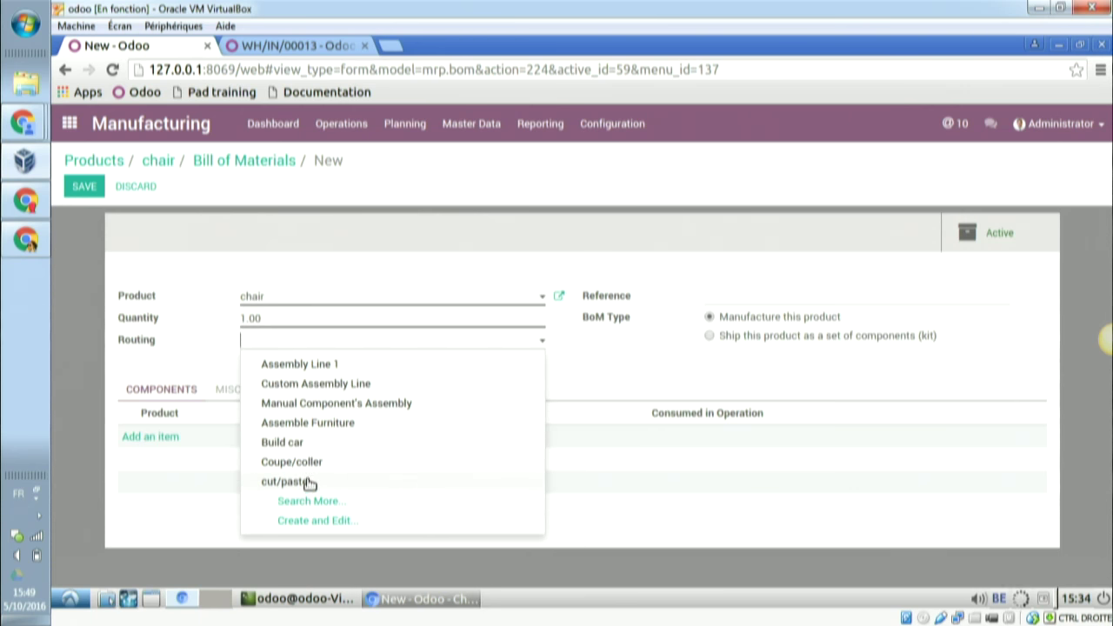
{"action": "left_click", "coordinate": [298, 339]}
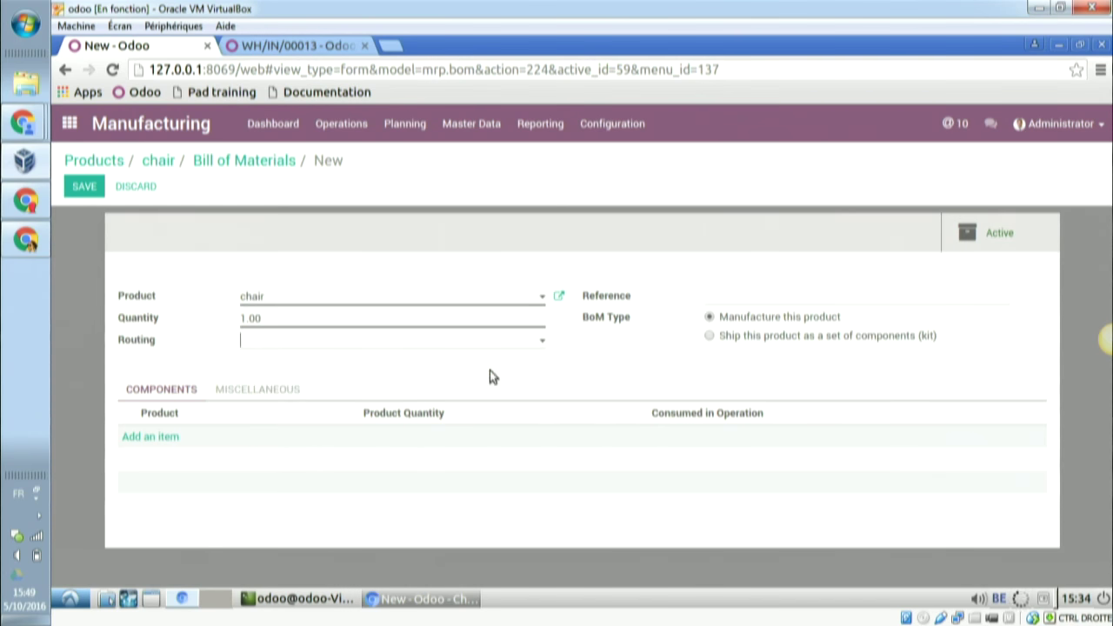
{"action": "left_click", "coordinate": [543, 340]}
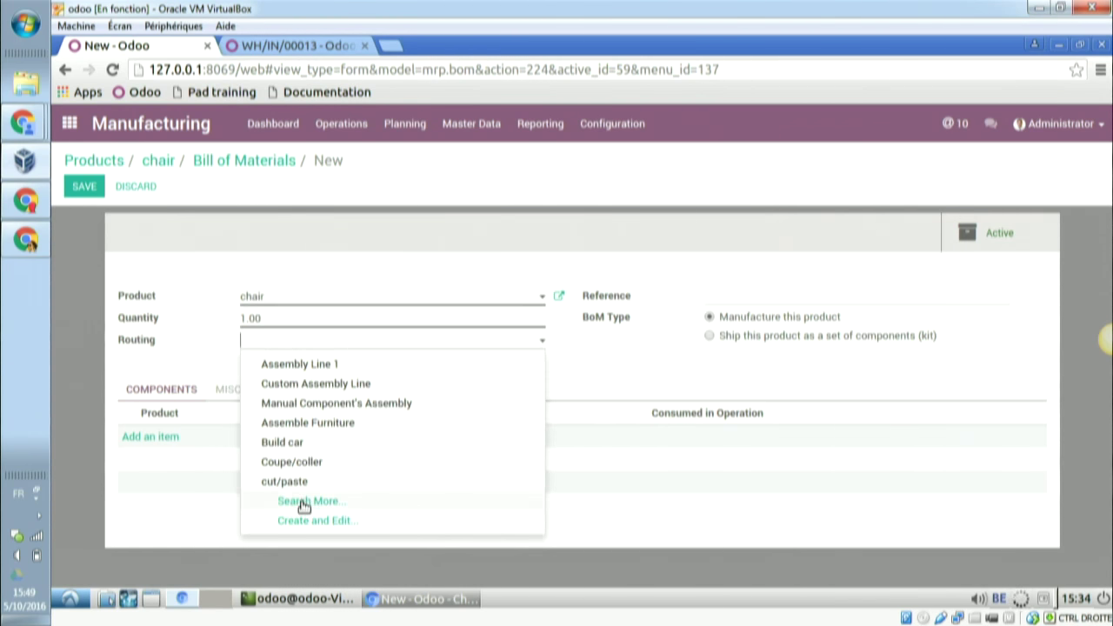
{"action": "left_click", "coordinate": [304, 505]}
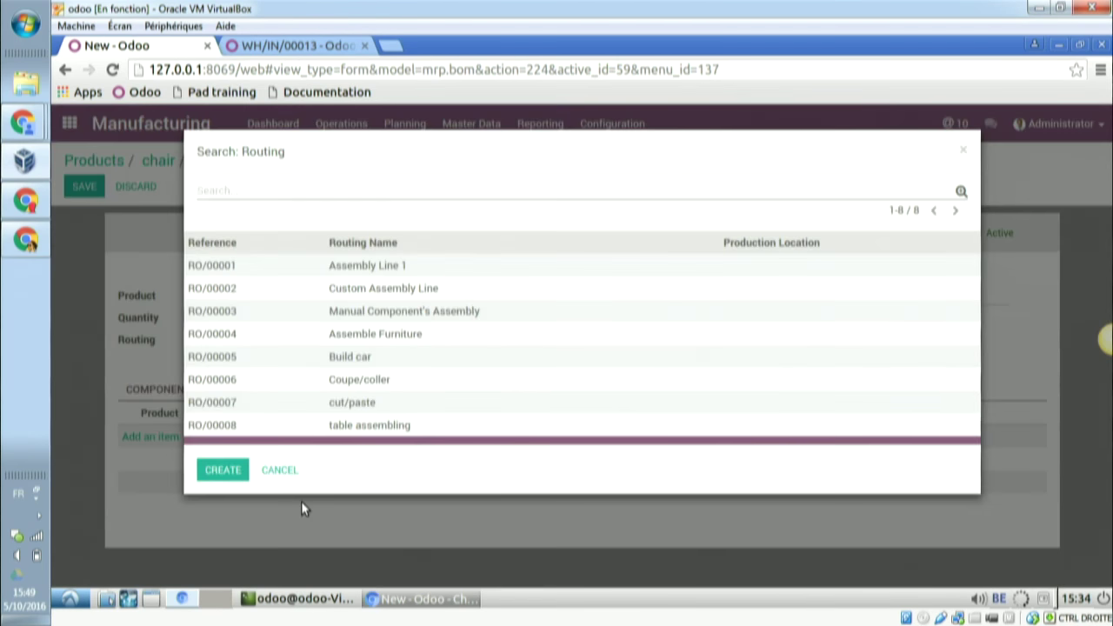
{"action": "left_click", "coordinate": [380, 426]}
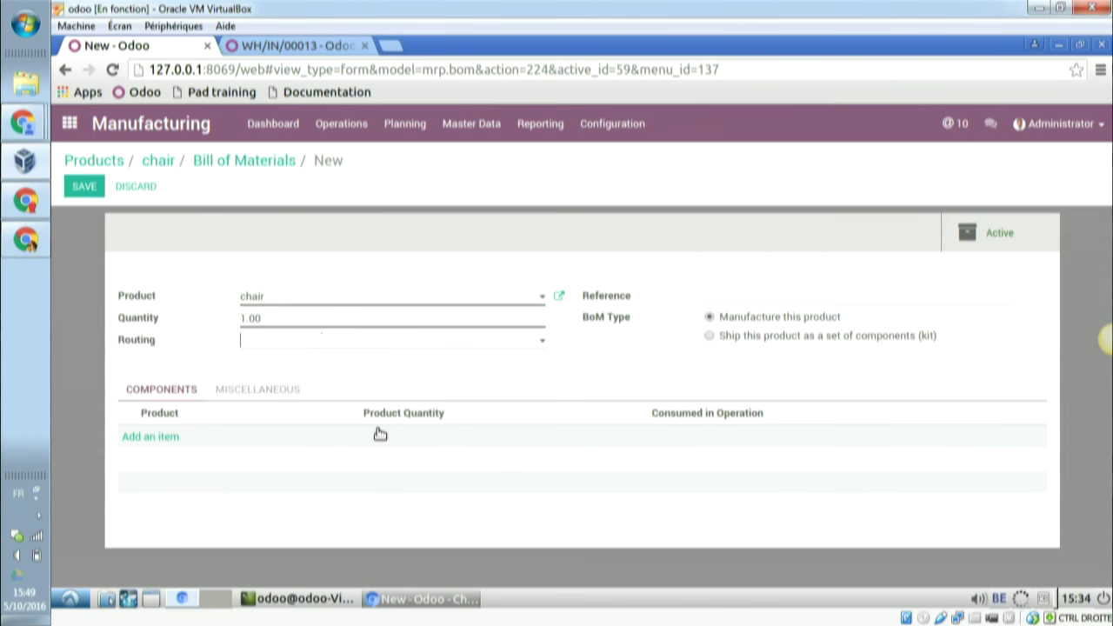
- From a new component line, create the product 'wood' with a cost of 2.5
{"action": "left_click", "coordinate": [175, 443]}
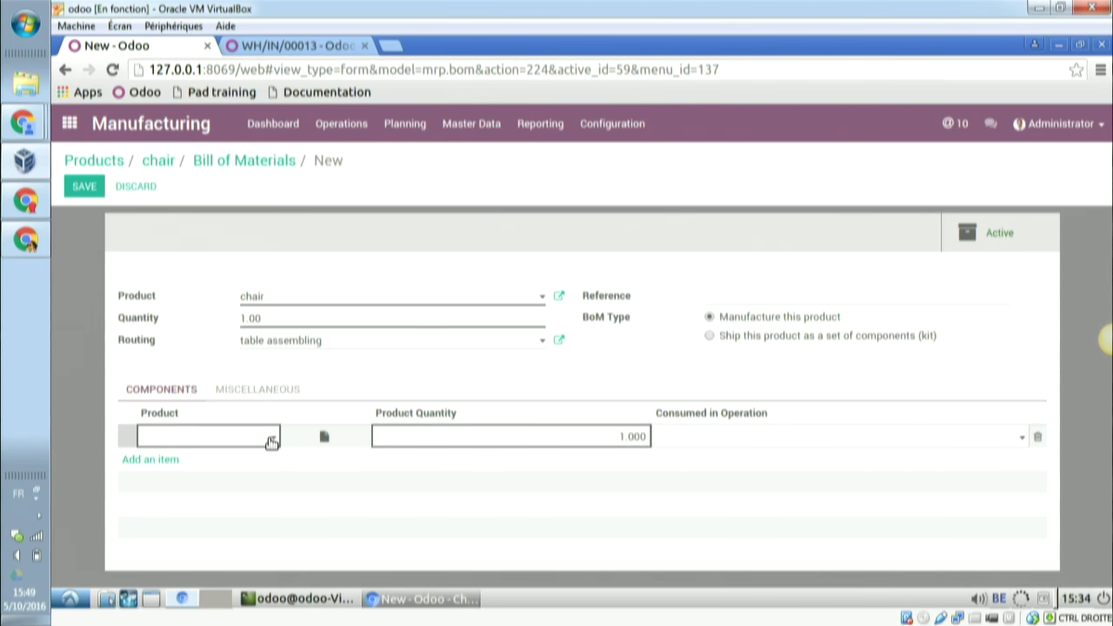
{"action": "left_click", "coordinate": [243, 443]}
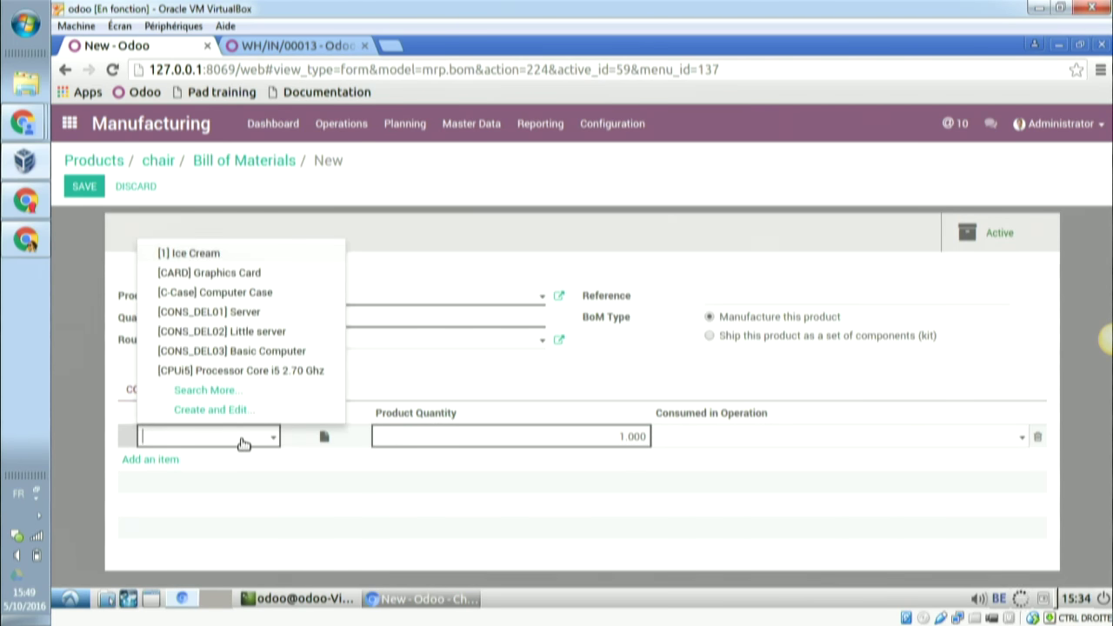
{"action": "type", "text": "wood"}
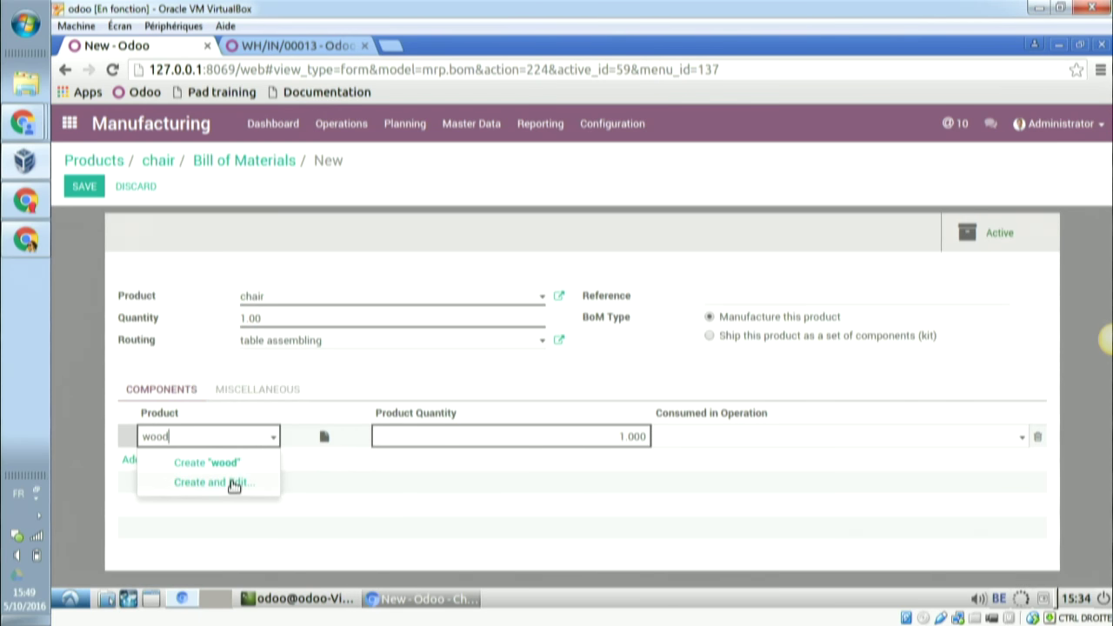
{"action": "key", "text": "alt+Tab"}
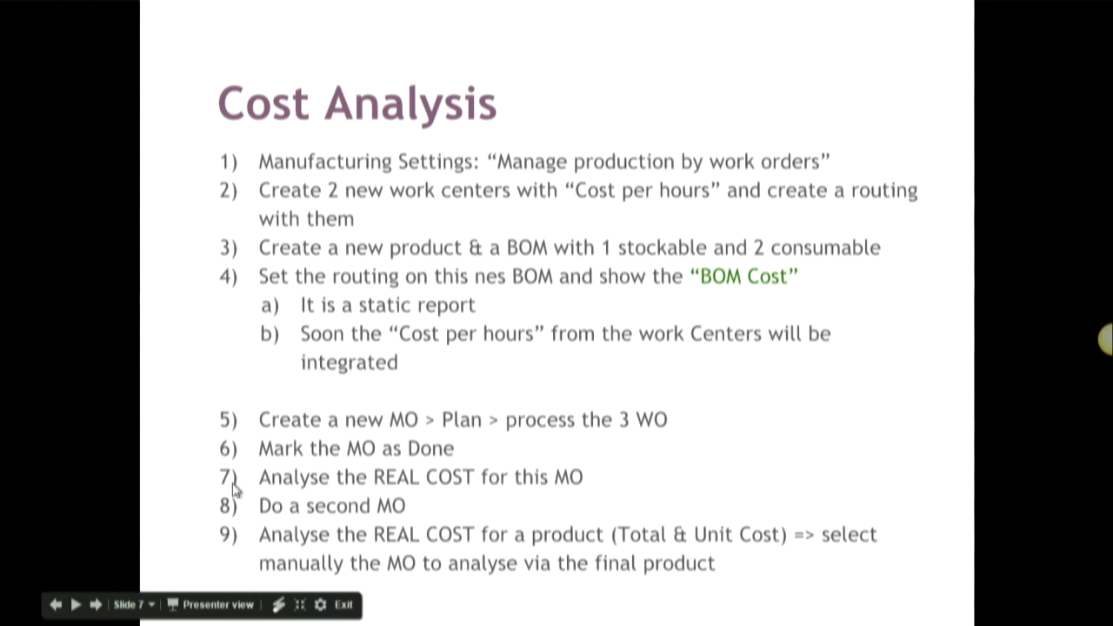
{"action": "key", "text": "alt+Tab"}
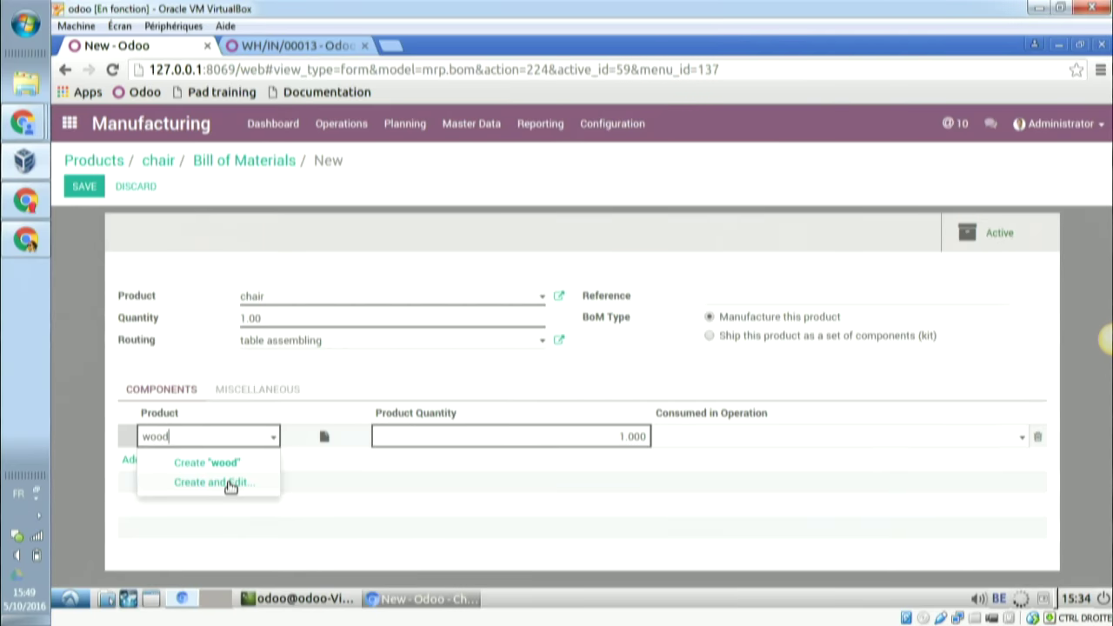
{"action": "left_click", "coordinate": [231, 484]}
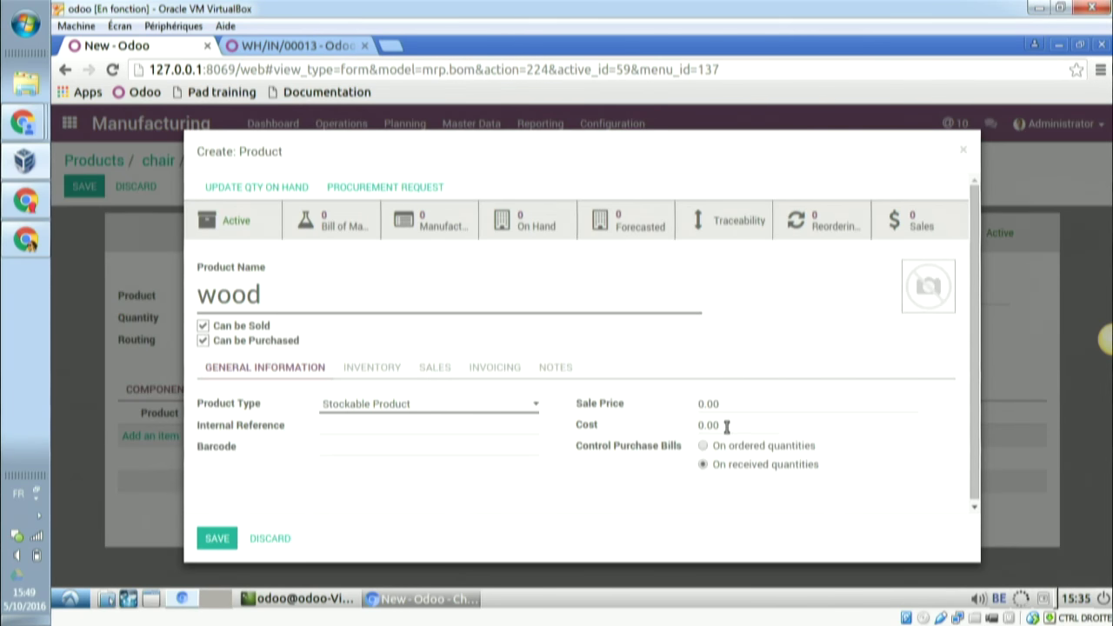
{"action": "left_click_drag", "start_coordinate": [728, 426], "coordinate": [696, 426]}
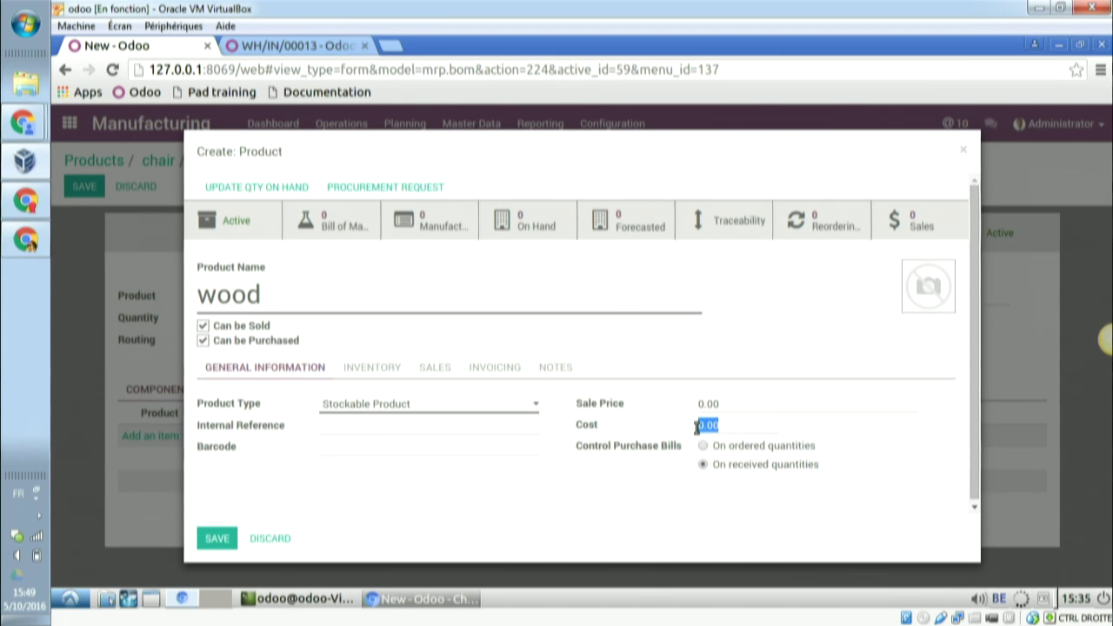
{"action": "type", "text": "2.5"}
{"action": "left_click", "coordinate": [217, 540]}
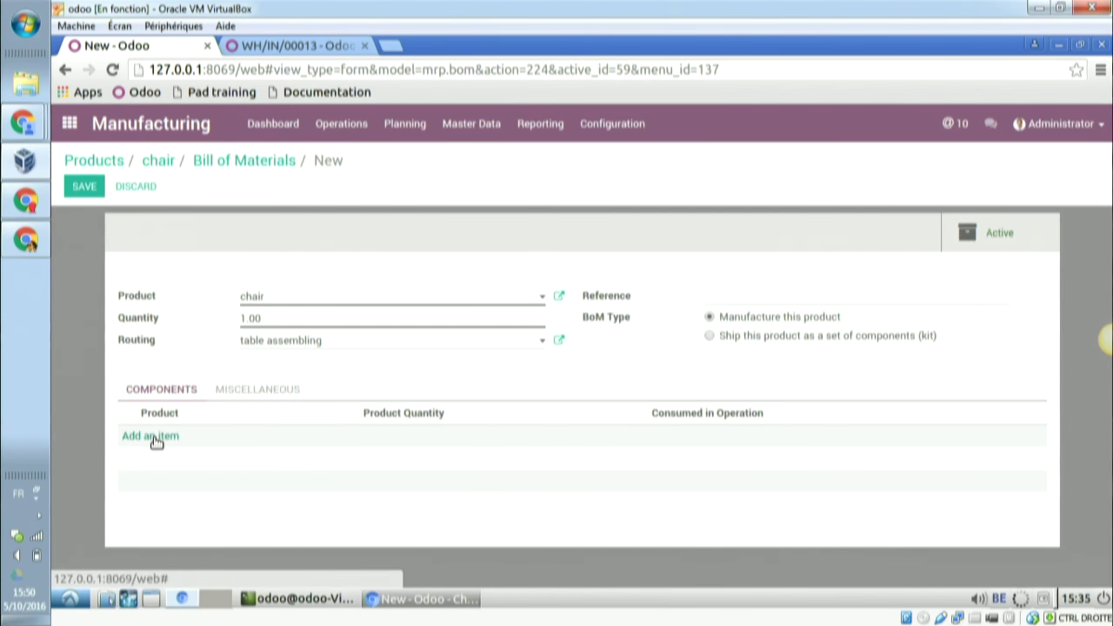
- Add wood as the first chair component
{"action": "left_click", "coordinate": [155, 436]}
{"action": "type", "text": "woo"}
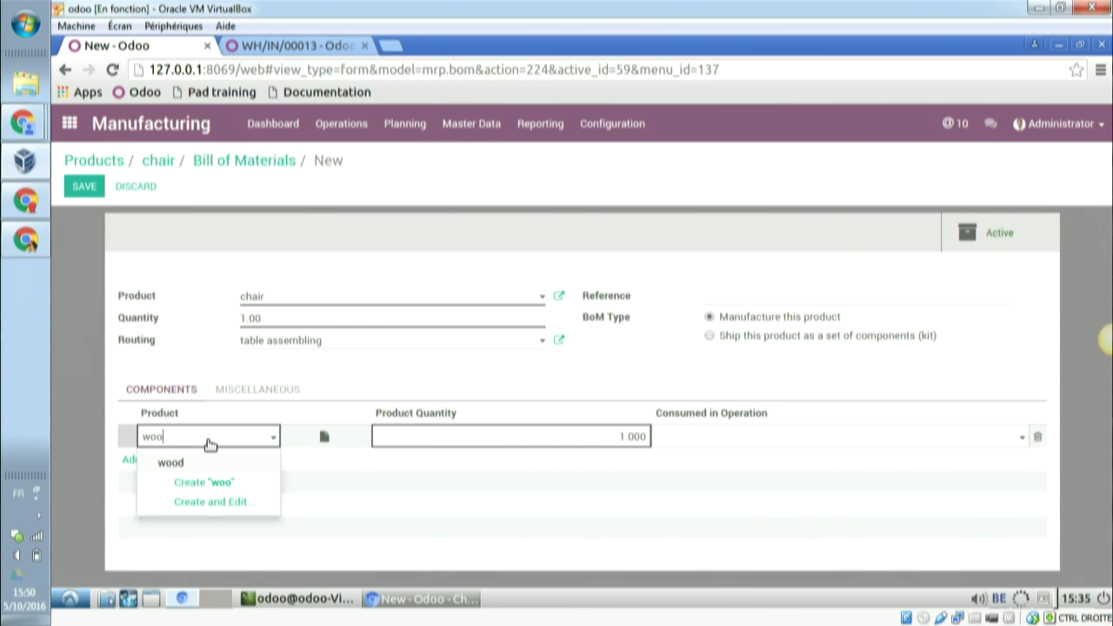
{"action": "left_click", "coordinate": [171, 463]}
- Create a Consumable component 'screws' with sale price 0.10 and set its quantity to 20
{"action": "left_click", "coordinate": [165, 463]}
{"action": "left_click", "coordinate": [172, 461]}
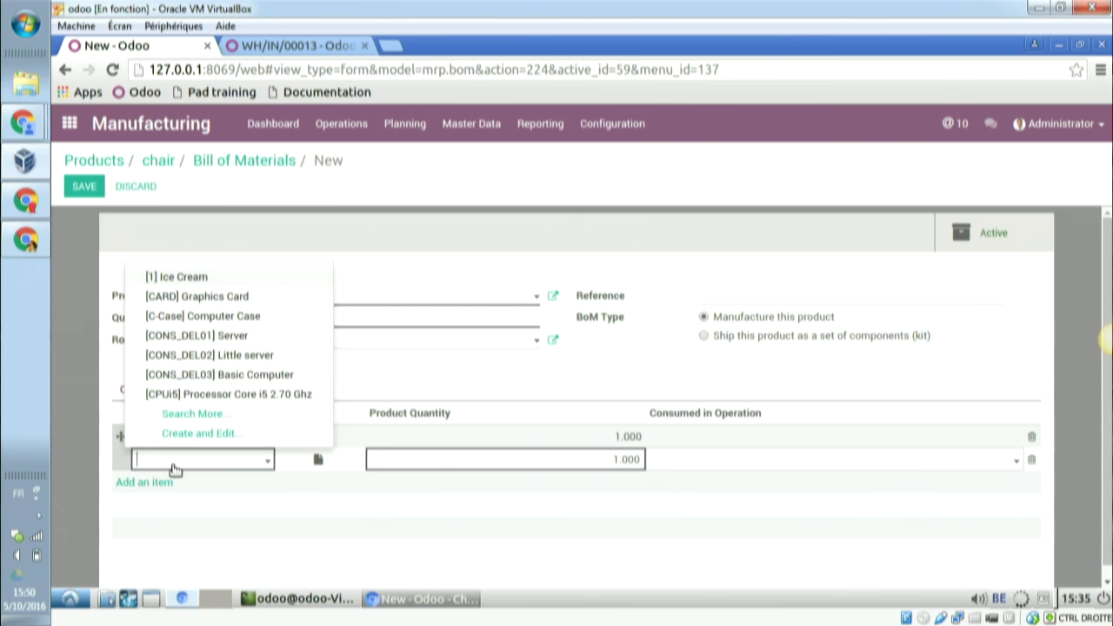
{"action": "type", "text": "screws"}
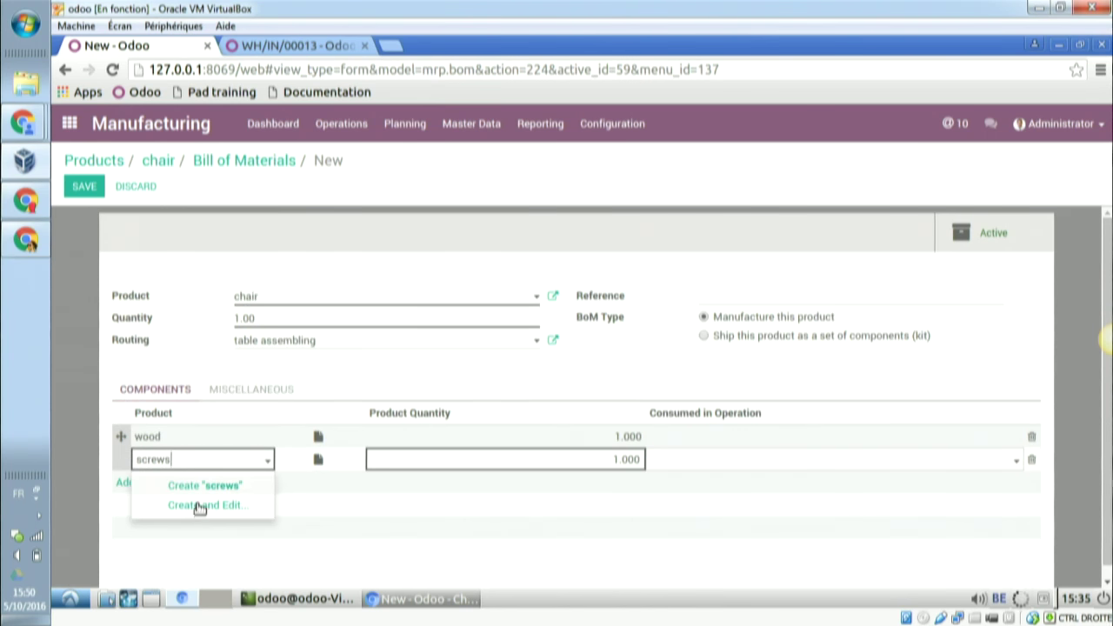
{"action": "left_click", "coordinate": [200, 507]}
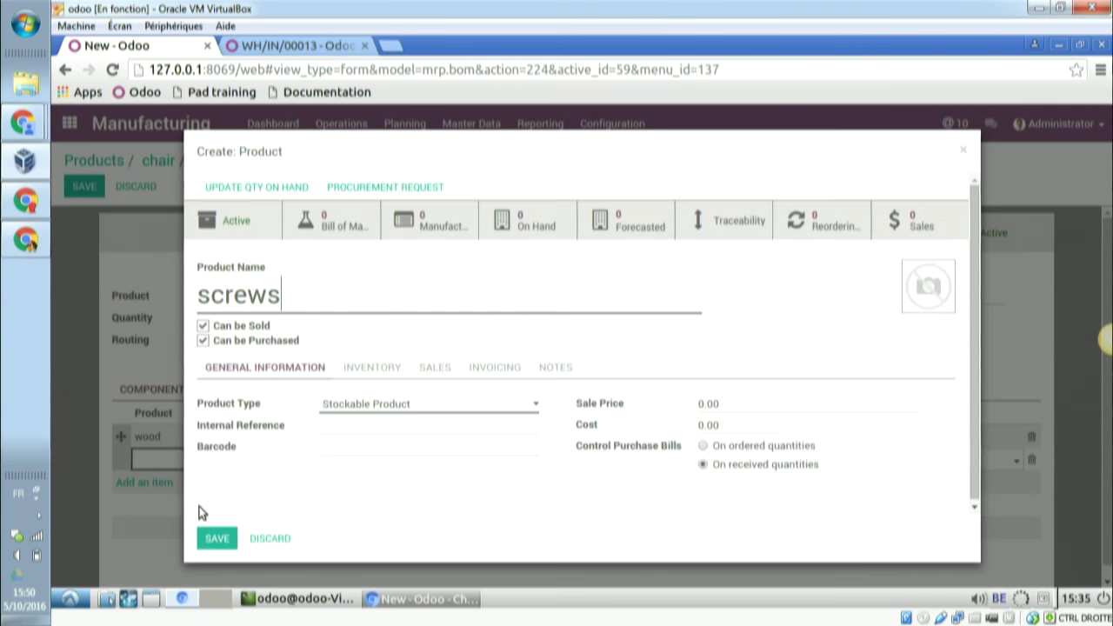
{"action": "double_click", "coordinate": [713, 404]}
{"action": "left_click", "coordinate": [709, 404]}
{"action": "key", "text": "BackSpace"}
{"action": "type", "text": "1"}
{"action": "left_click", "coordinate": [435, 404]}
{"action": "left_click", "coordinate": [403, 435]}
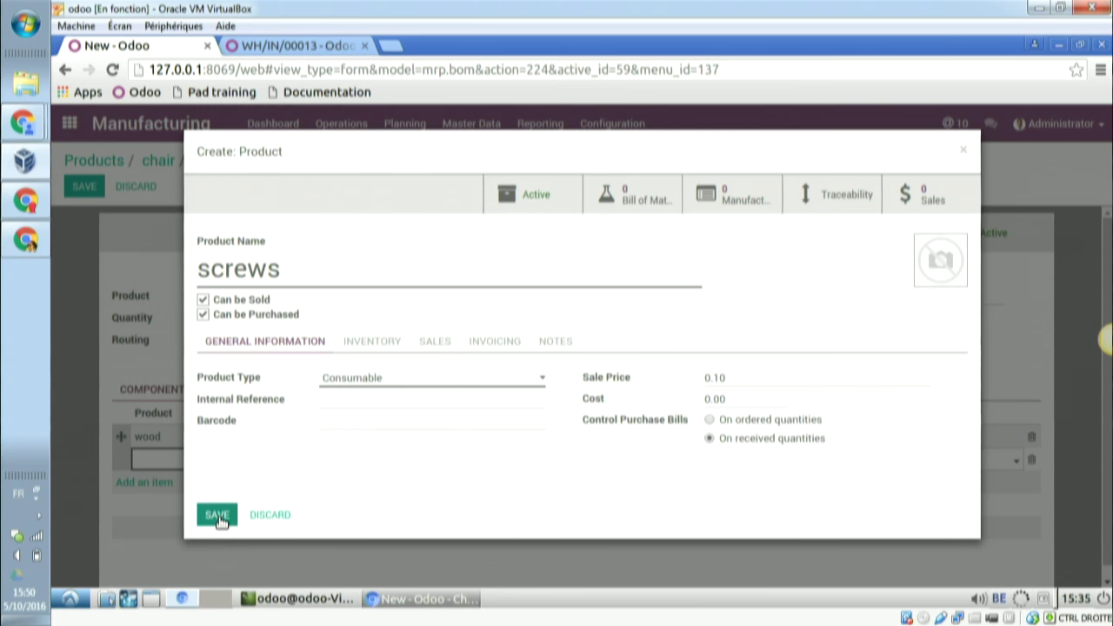
{"action": "left_click", "coordinate": [220, 518]}
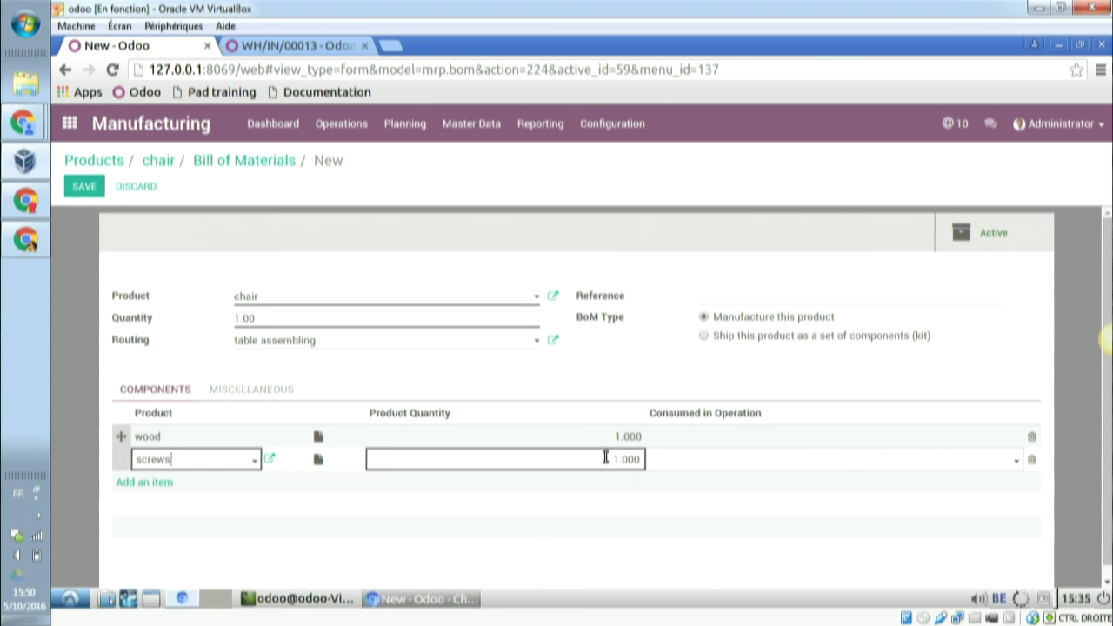
{"action": "double_click", "coordinate": [625, 458]}
{"action": "type", "text": "20"}
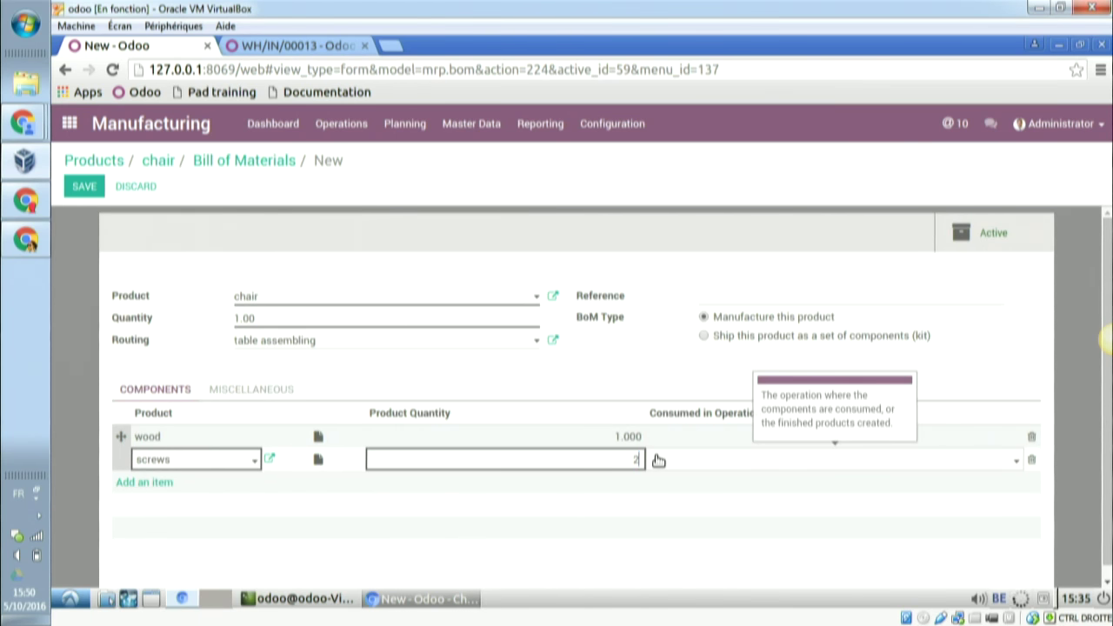
- Save the chair BOM and review its BOM Cost report, which totals £2.50
{"action": "left_click", "coordinate": [85, 190]}
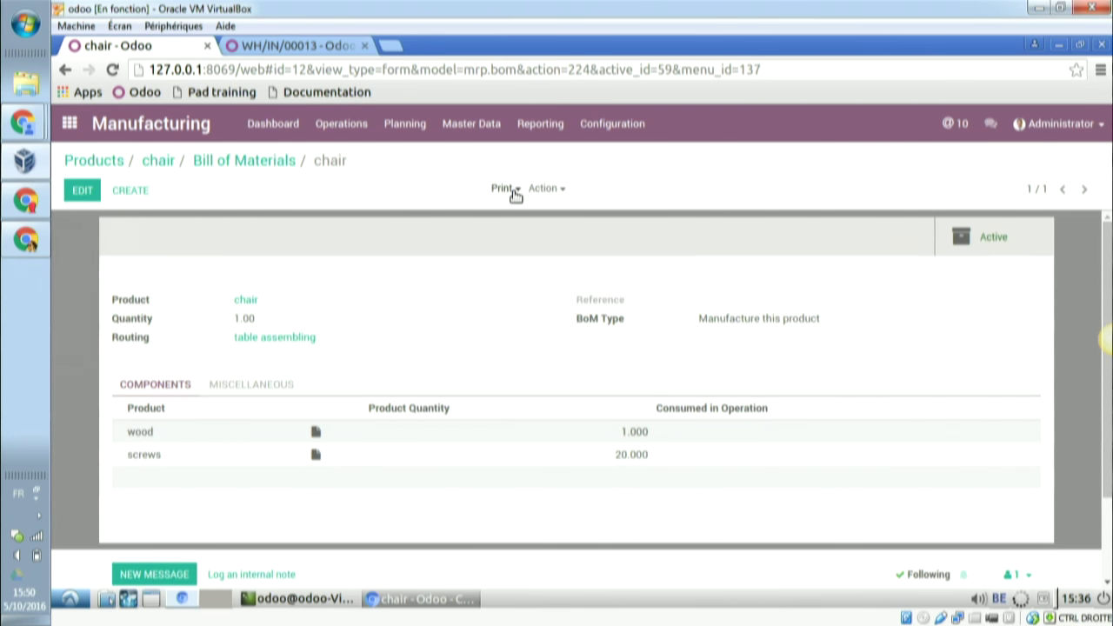
{"action": "left_click", "coordinate": [514, 190]}
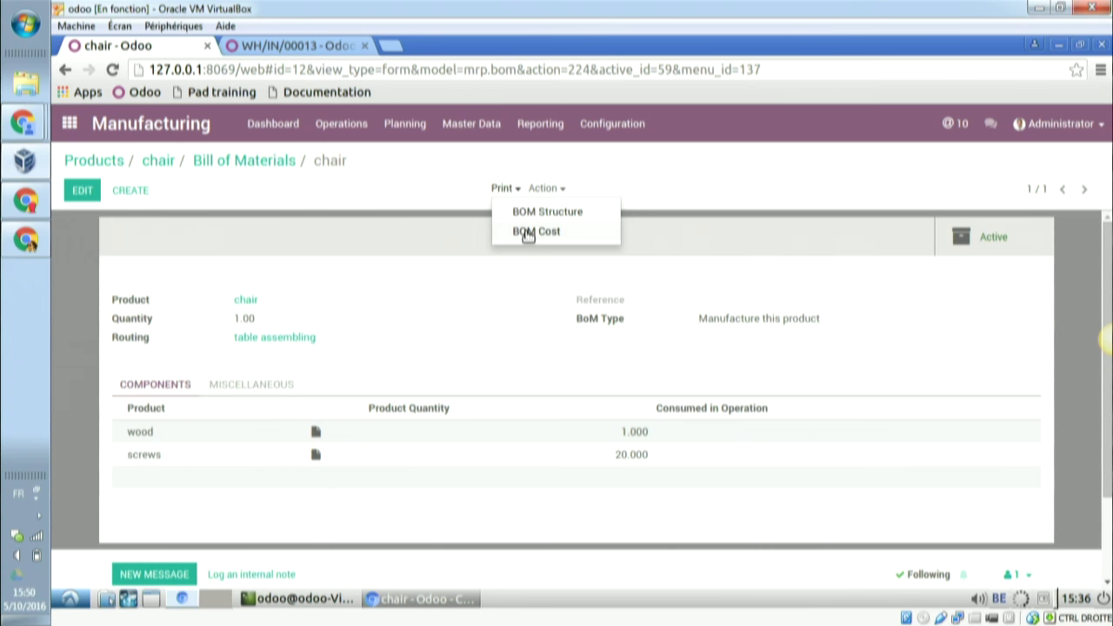
{"action": "left_click", "coordinate": [528, 232]}
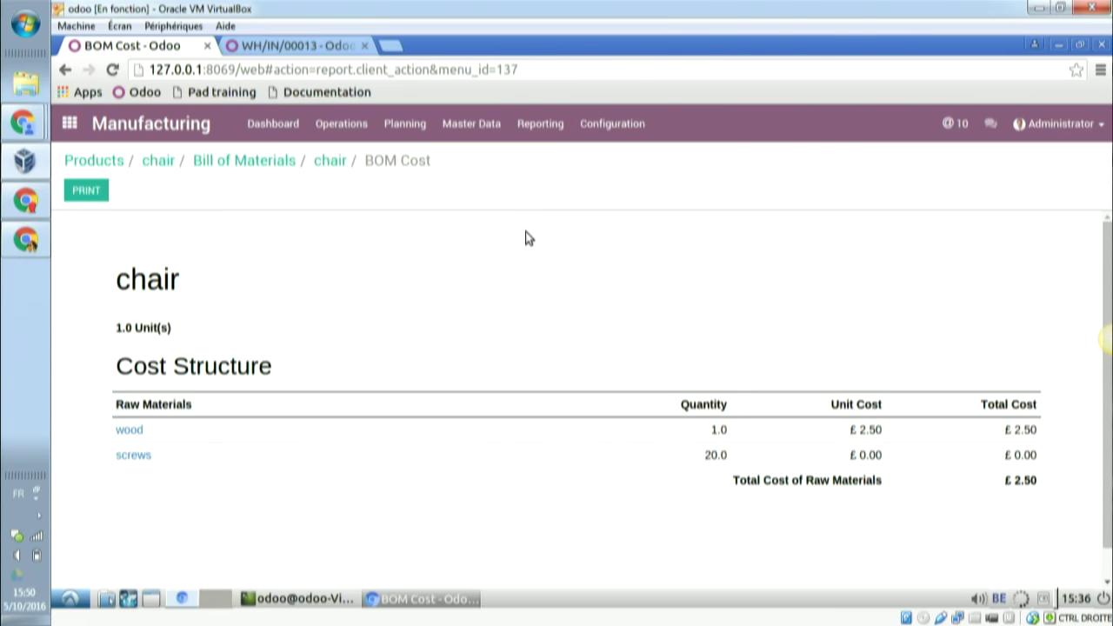
{"action": "key", "text": "alt+Tab"}
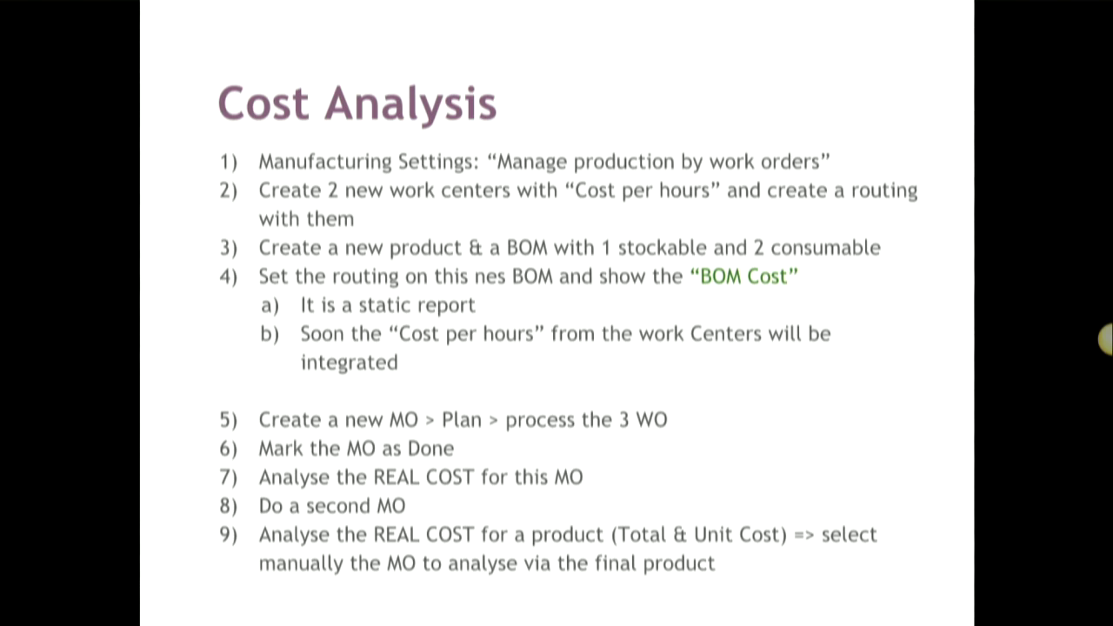
{"action": "key", "text": "alt+Tab"}
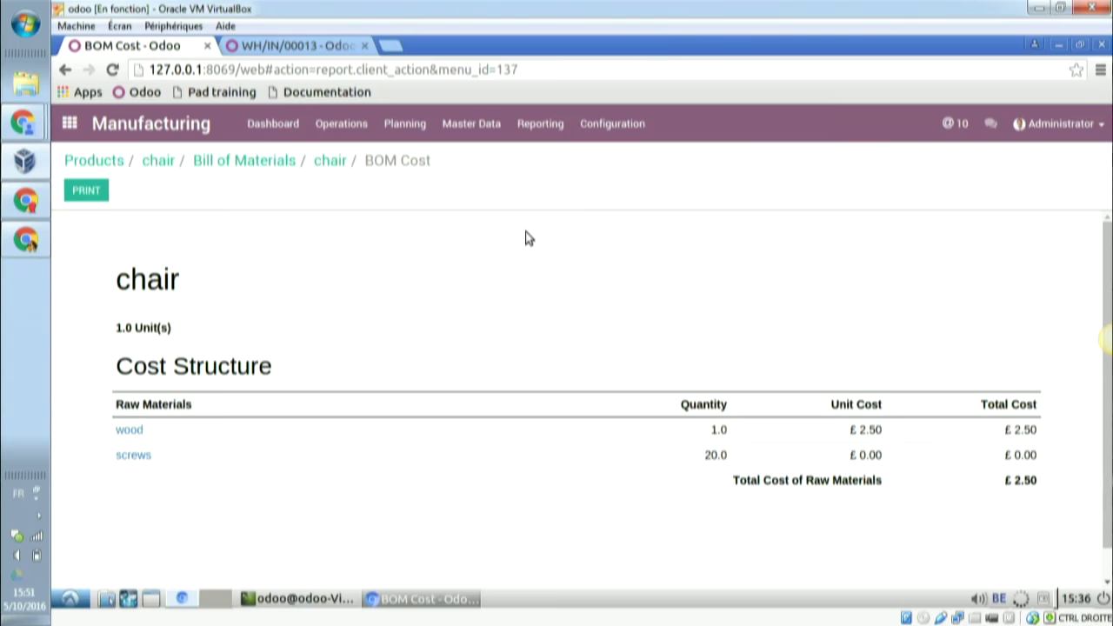
{"action": "scroll", "coordinate": [515, 281], "scroll_direction": "down", "scroll_amount": 1}
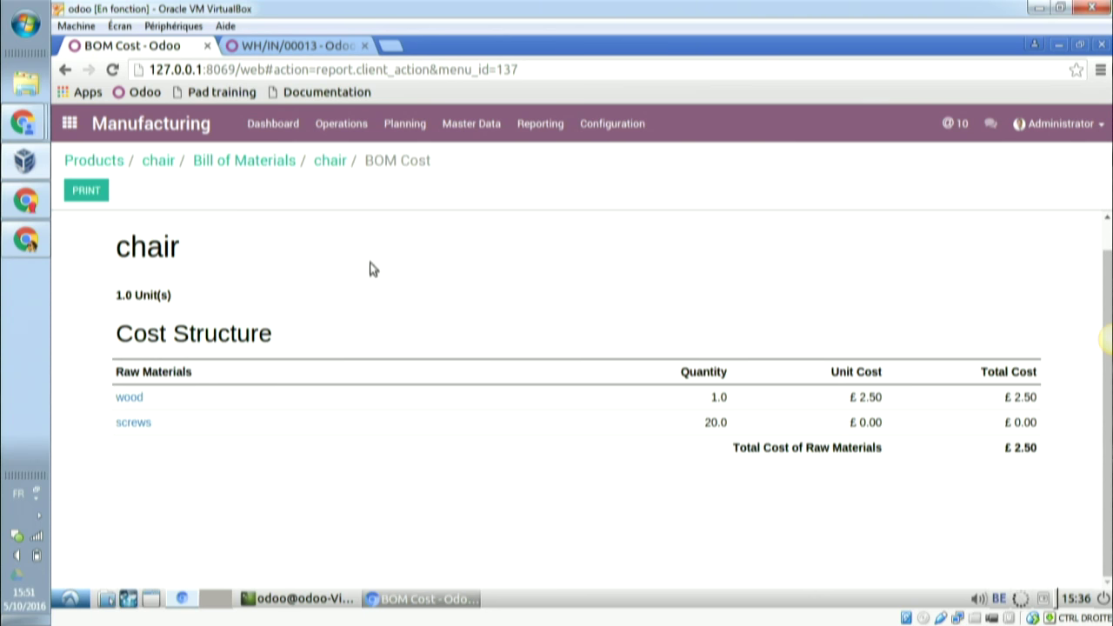
{"action": "left_click", "coordinate": [332, 162]}
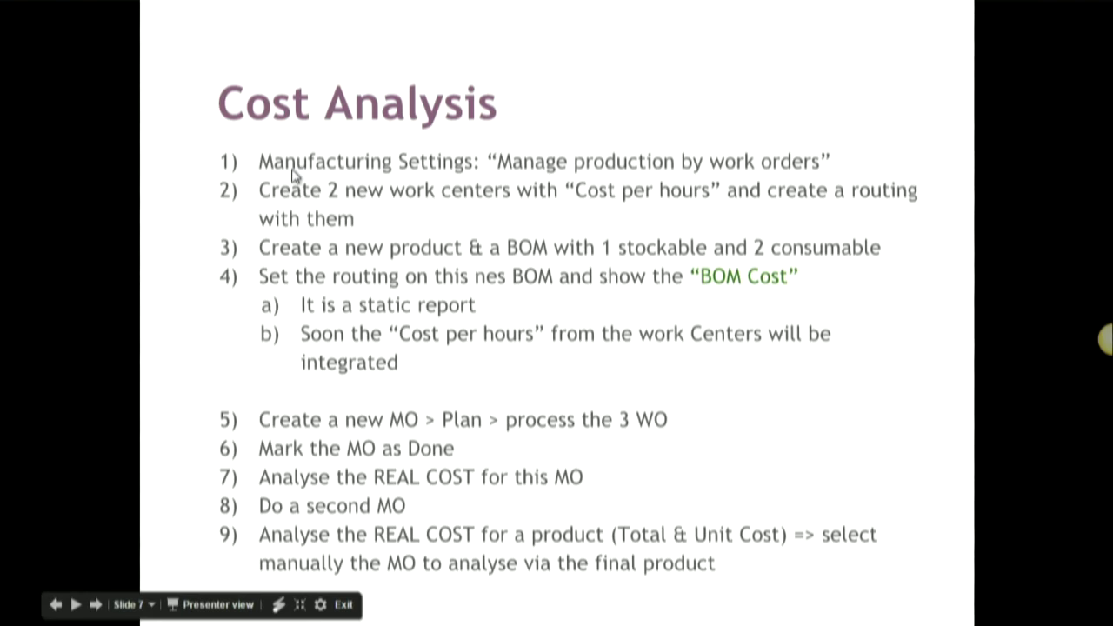
{"action": "key", "text": "alt+Tab"}
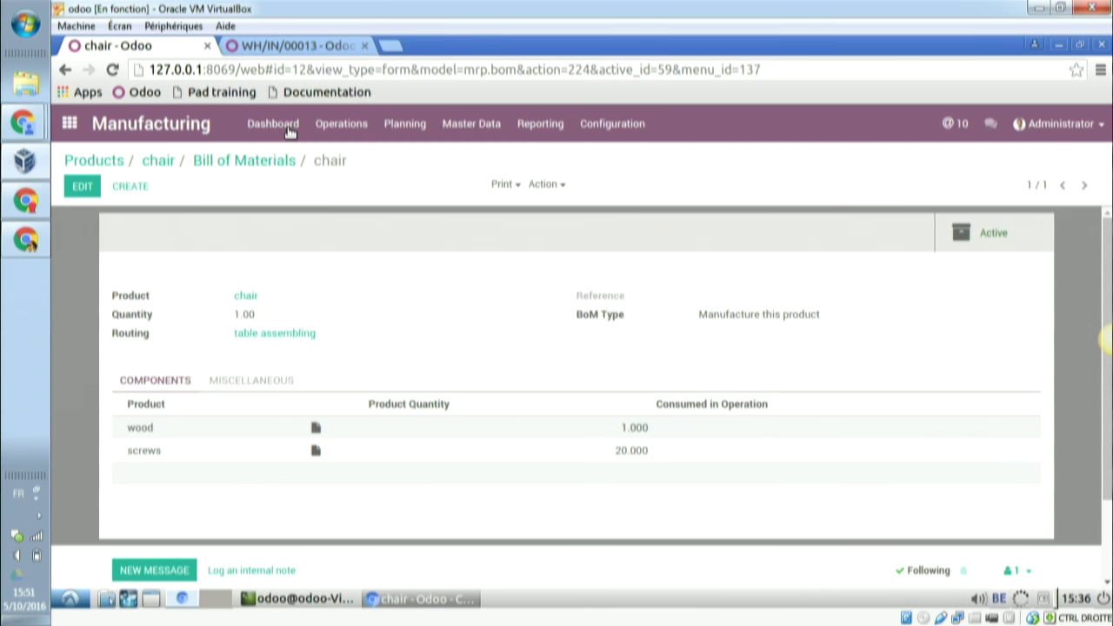
{"action": "left_click", "coordinate": [341, 124]}
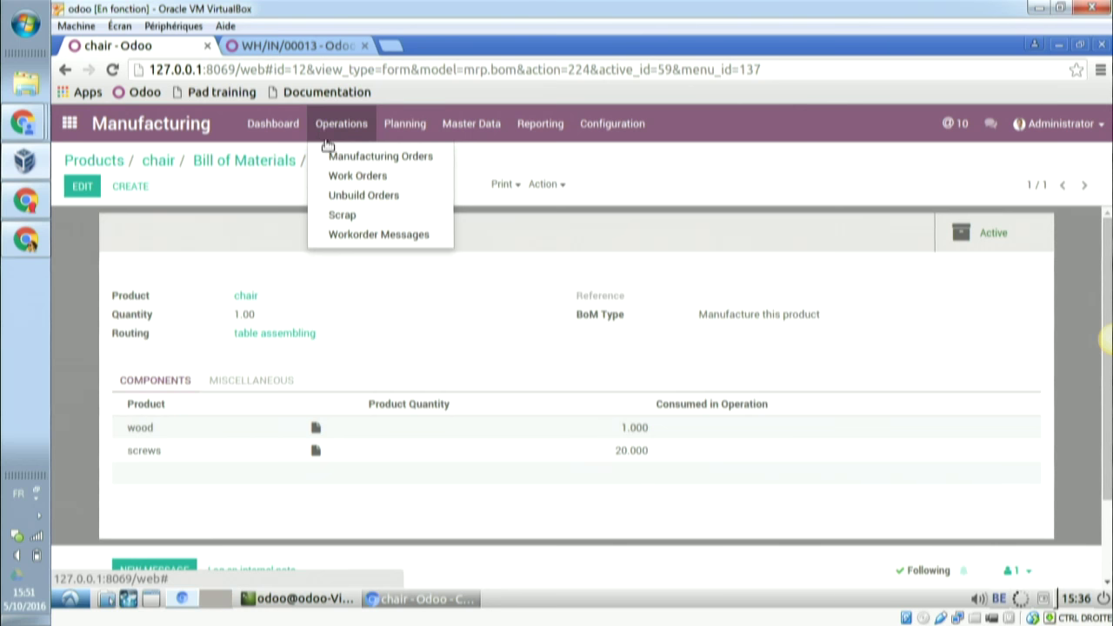
- Create and save manufacturing order MO/00019 for 1 chair
{"action": "left_click", "coordinate": [367, 156]}
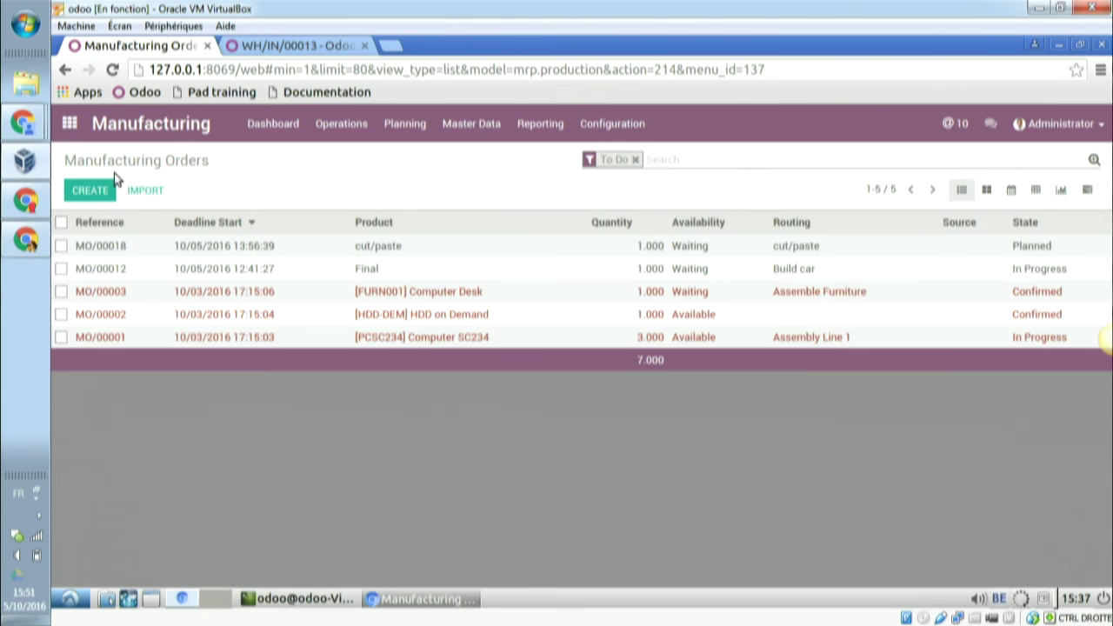
{"action": "left_click", "coordinate": [93, 191]}
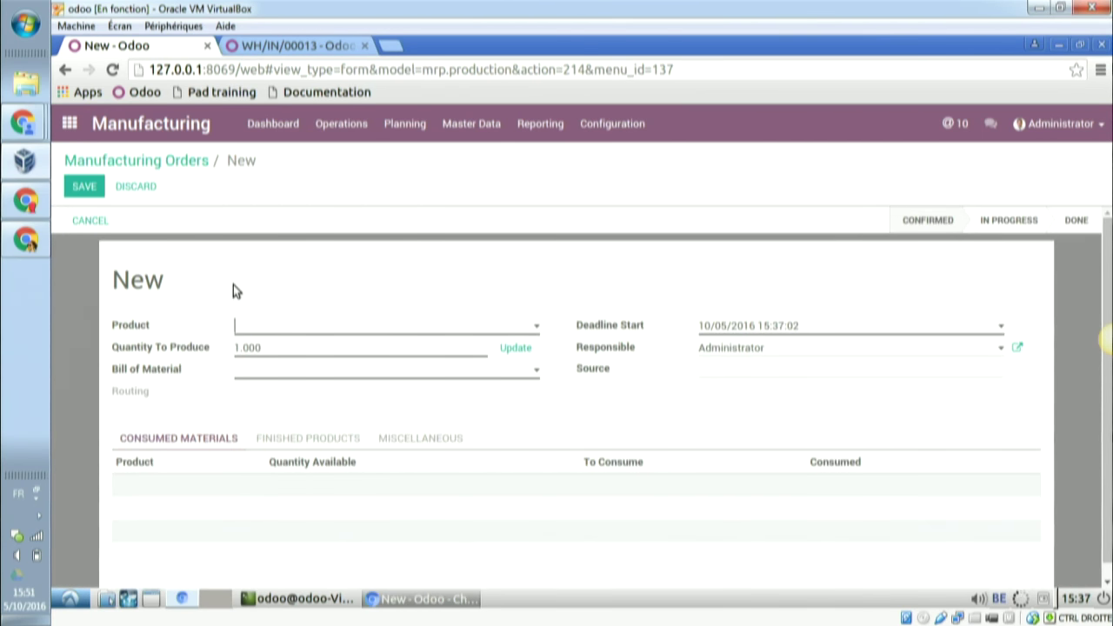
{"action": "type", "text": "chair"}
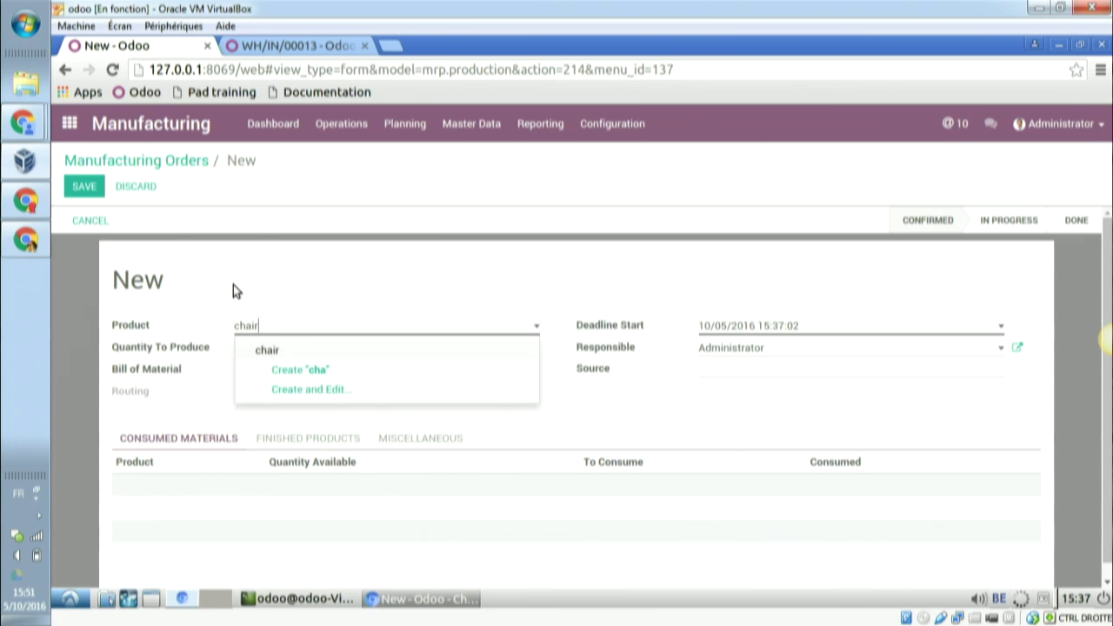
{"action": "left_click", "coordinate": [280, 349]}
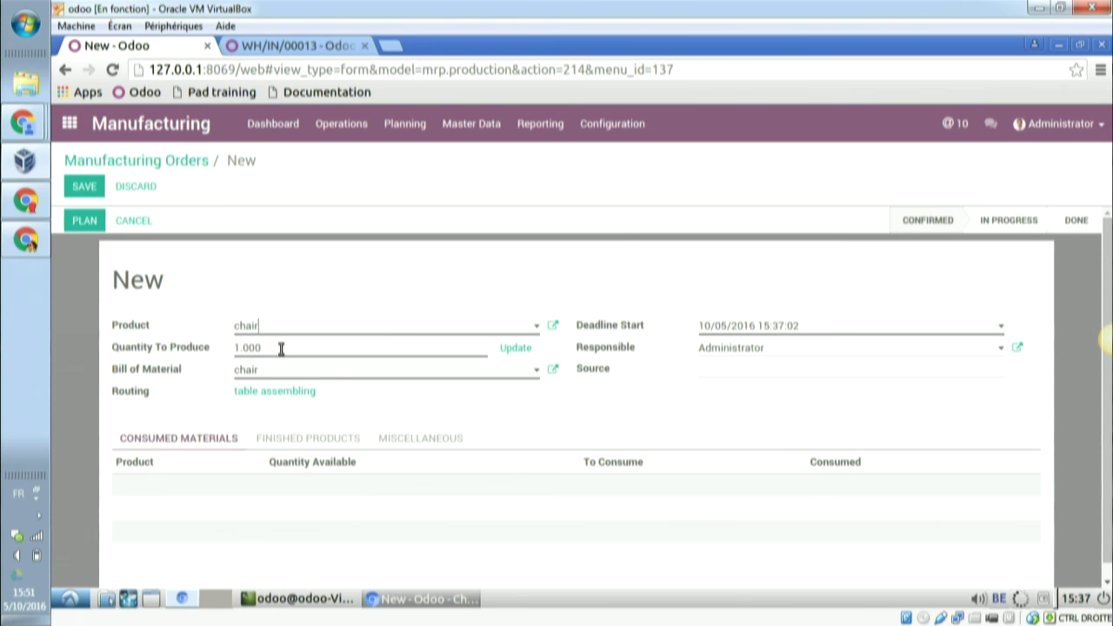
{"action": "left_click", "coordinate": [84, 221]}
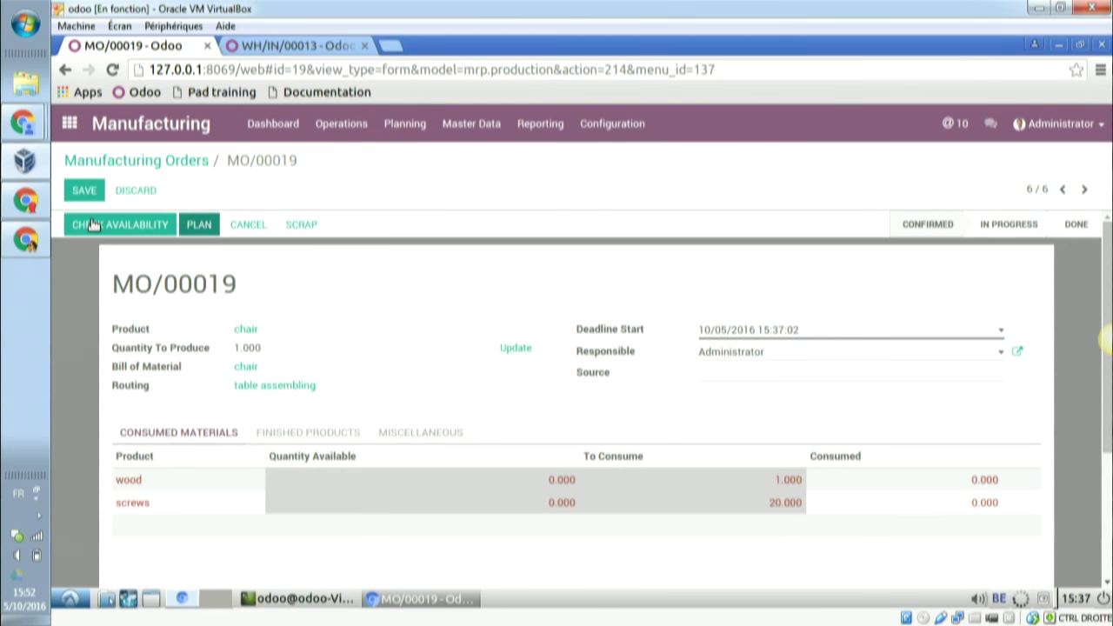
- Start and finish the design chair work order of MO/00019
{"action": "left_click", "coordinate": [199, 228]}
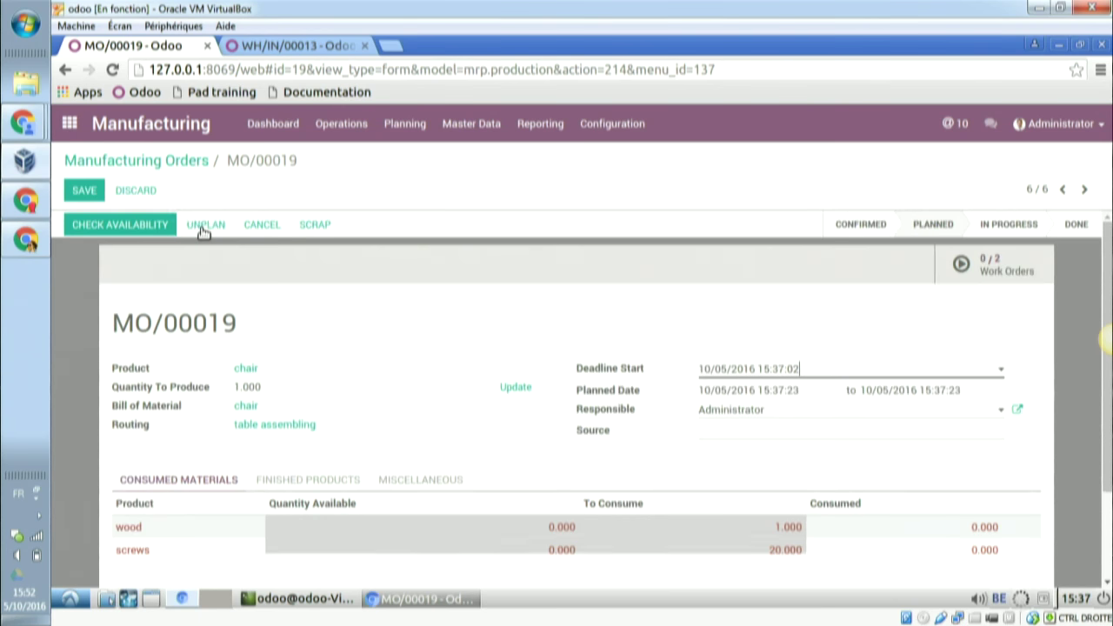
{"action": "left_click", "coordinate": [987, 274]}
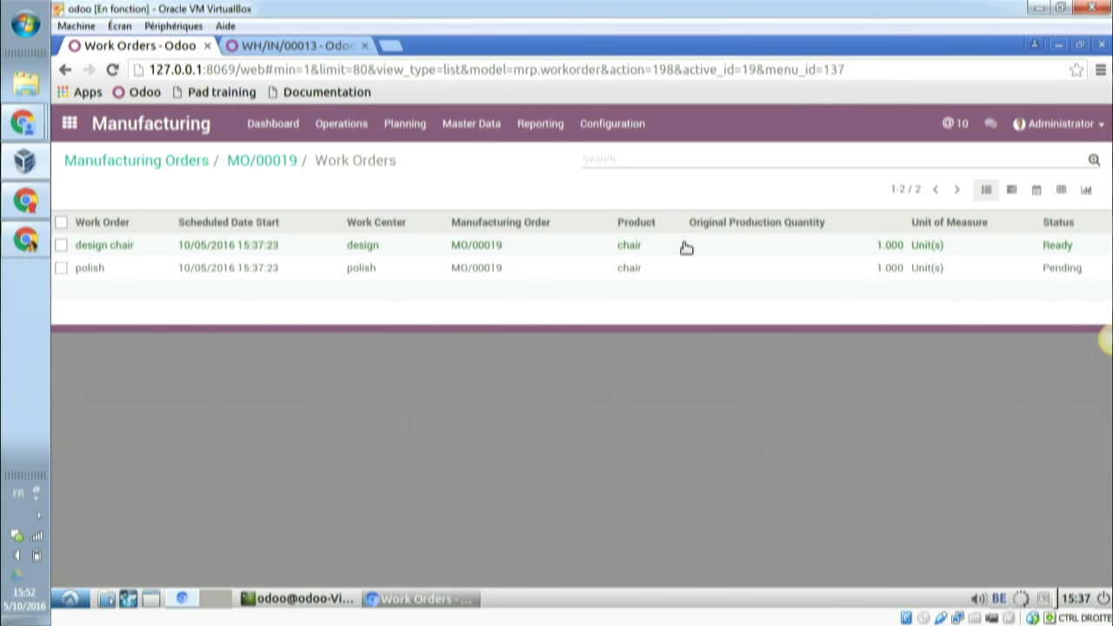
{"action": "left_click", "coordinate": [687, 248]}
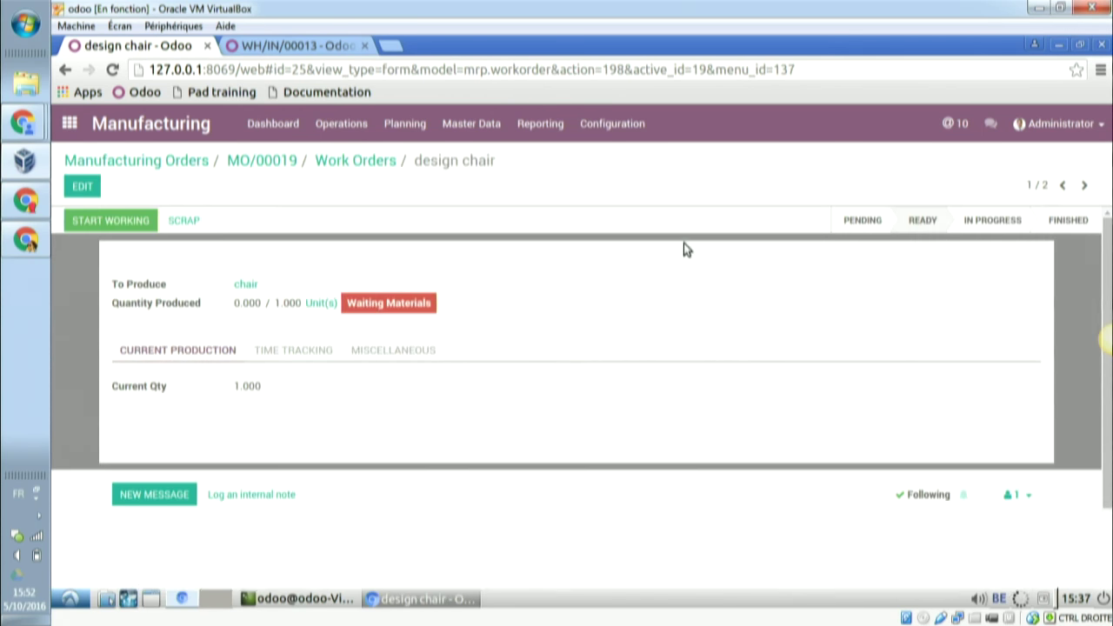
{"action": "left_click", "coordinate": [144, 224]}
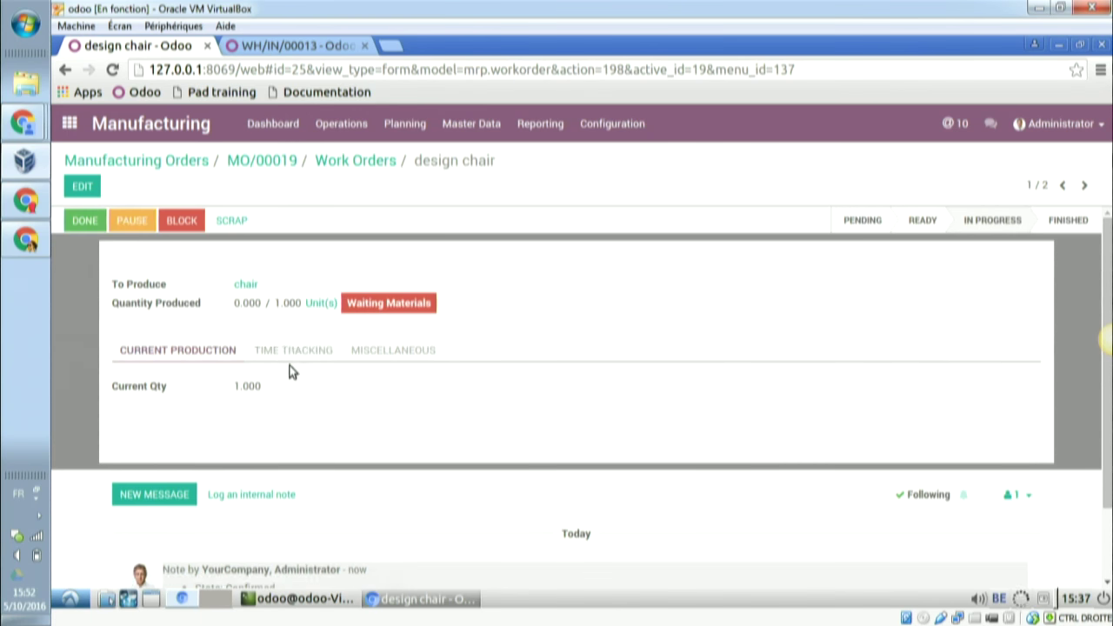
{"action": "left_click", "coordinate": [291, 359]}
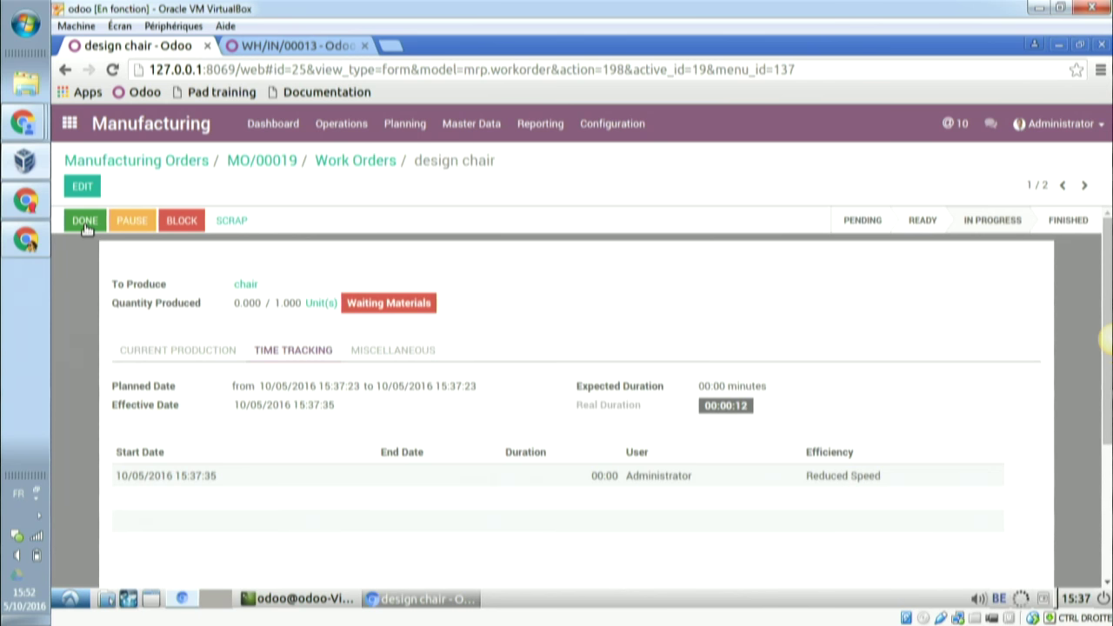
{"action": "left_click", "coordinate": [85, 222]}
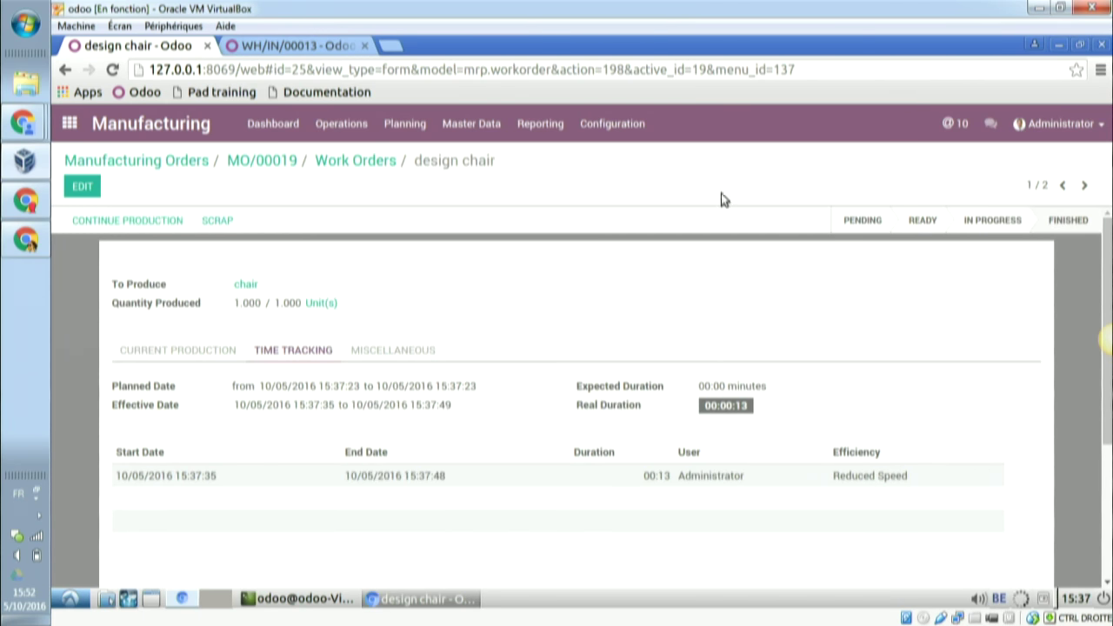
- Start and finish the polish work order, then go back to MO/00019
{"action": "left_click", "coordinate": [1084, 185]}
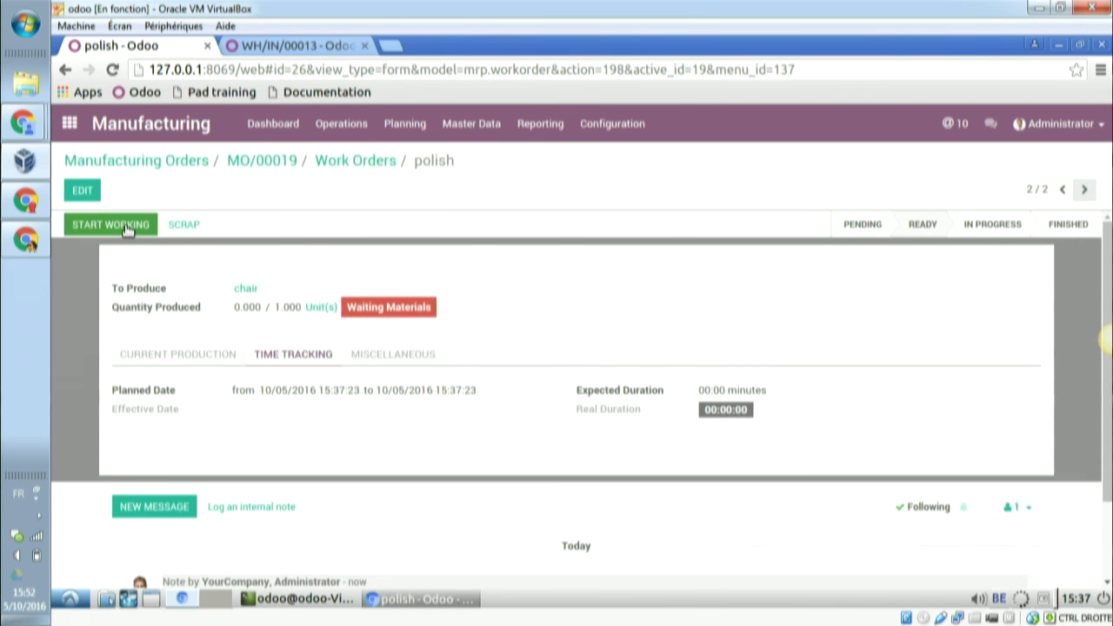
{"action": "left_click", "coordinate": [126, 228]}
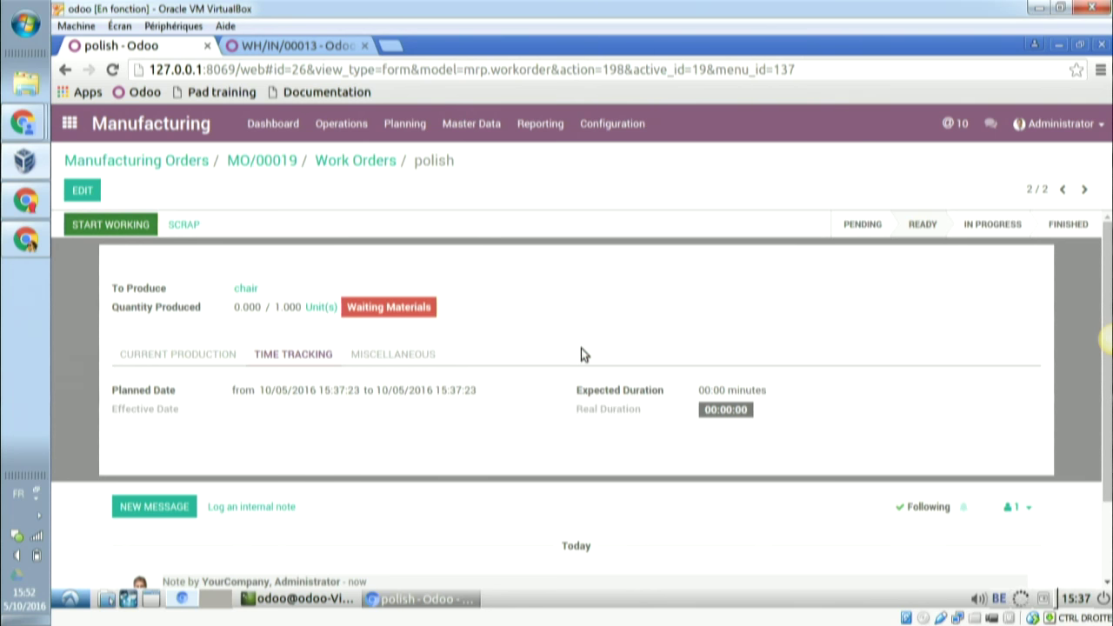
{"action": "mouse_move", "coordinate": [646, 397]}
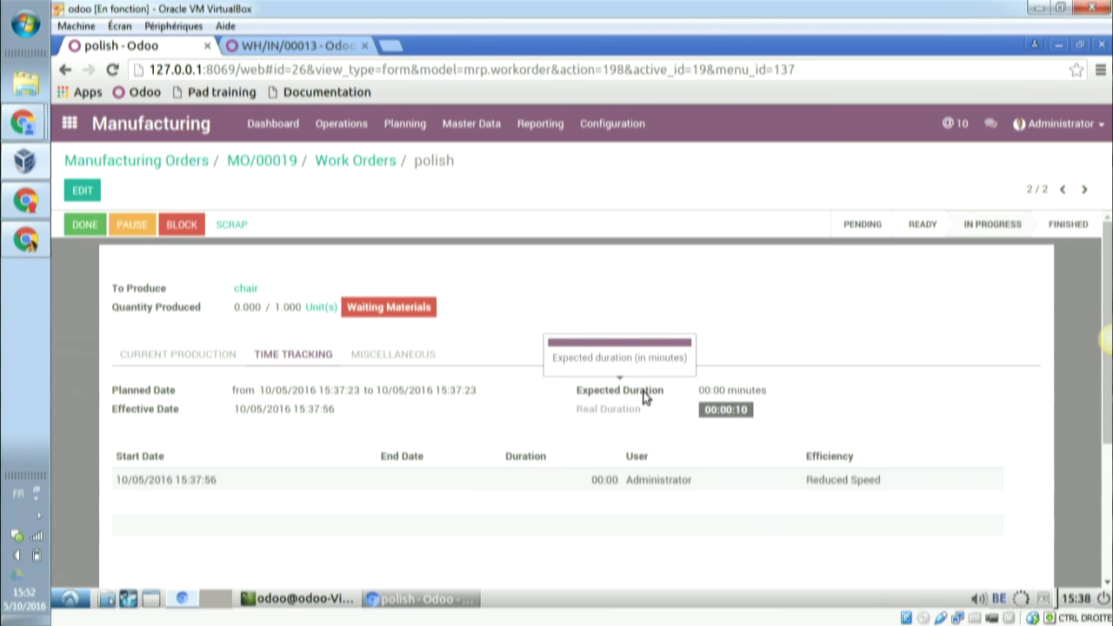
{"action": "left_click", "coordinate": [88, 225]}
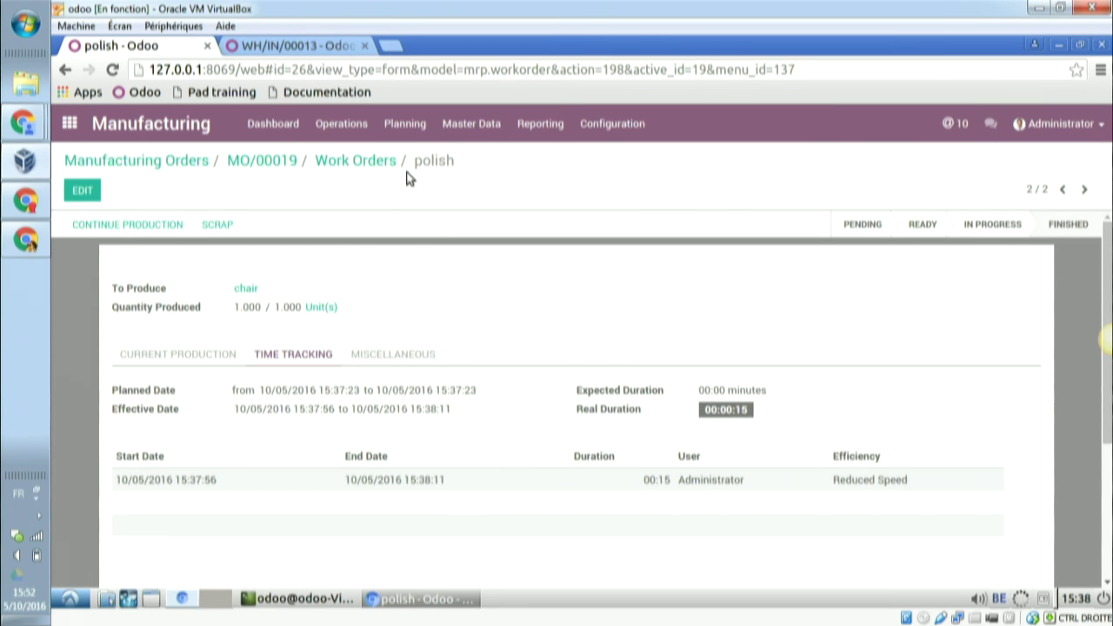
{"action": "left_click", "coordinate": [283, 164]}
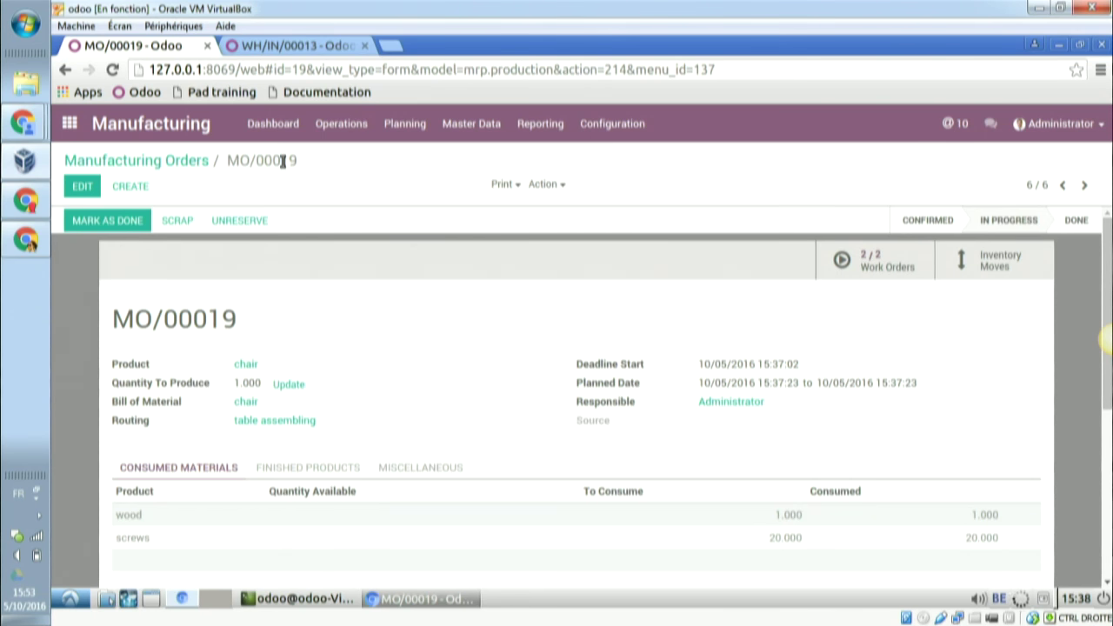
- Mark MO/00019 as done, check its Cost Analysis (£3.22 chair unit cost), and return to the order
{"action": "left_click", "coordinate": [122, 222]}
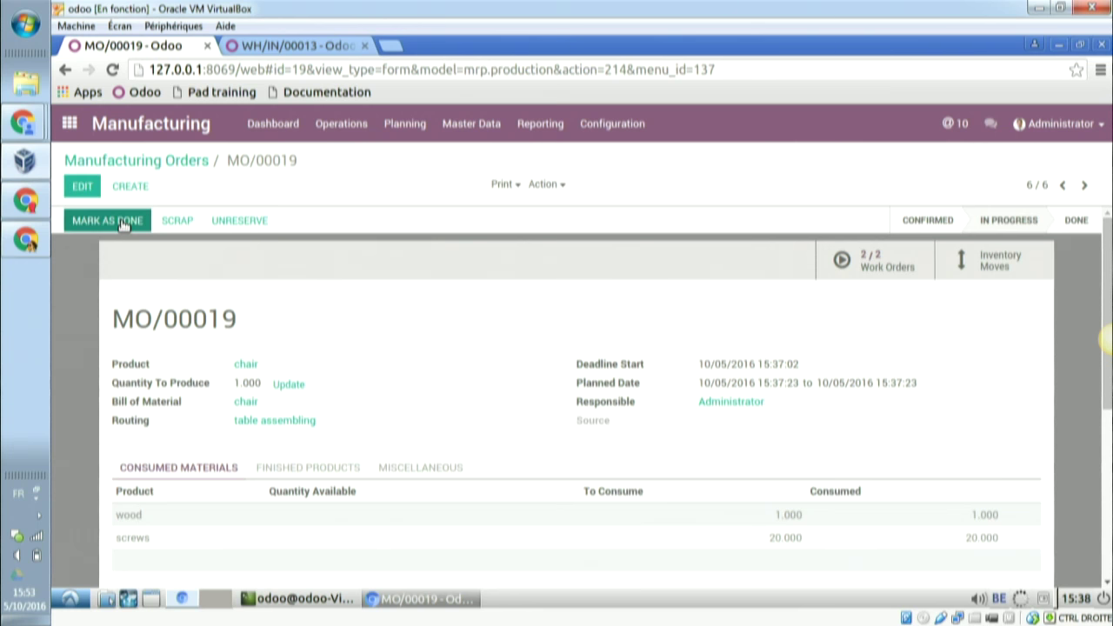
{"action": "left_click", "coordinate": [120, 220]}
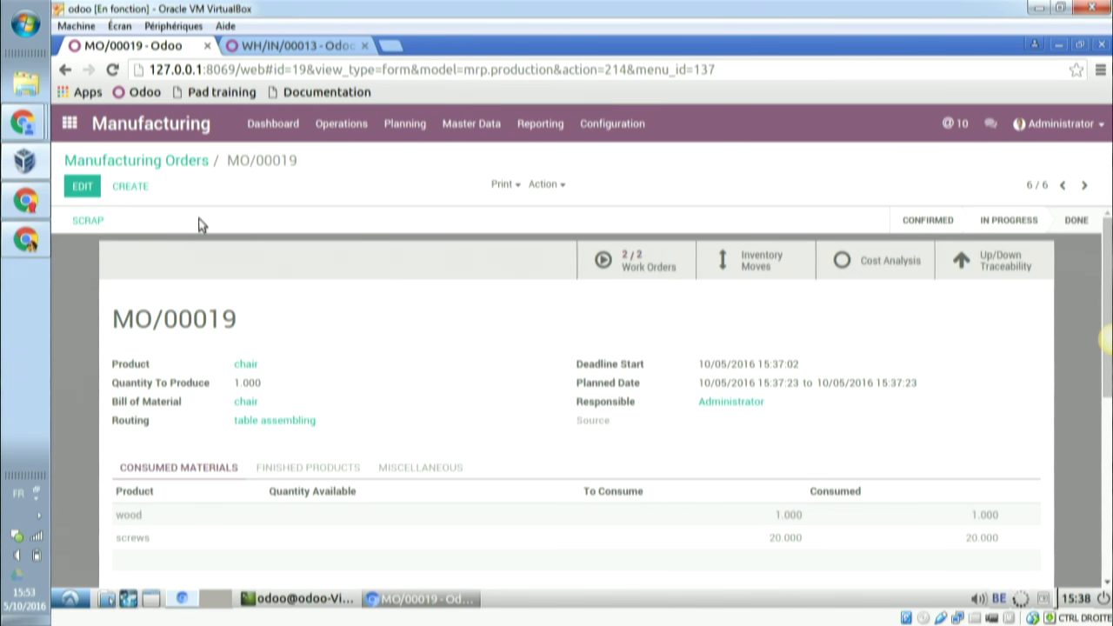
{"action": "left_click", "coordinate": [883, 259]}
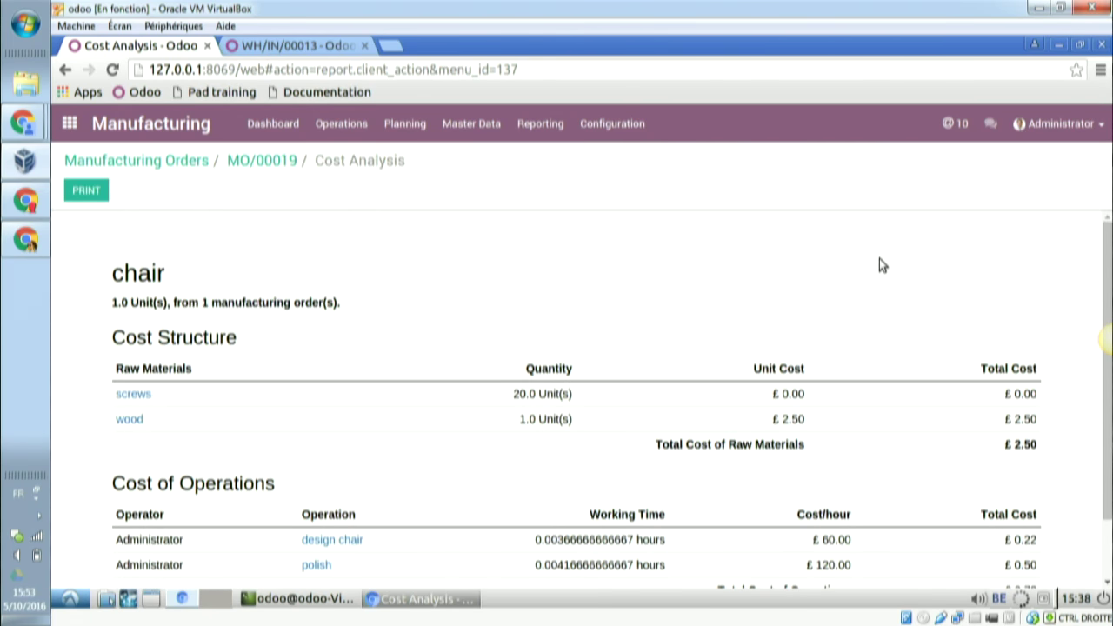
{"action": "scroll", "coordinate": [879, 259], "scroll_direction": "down", "scroll_amount": 1}
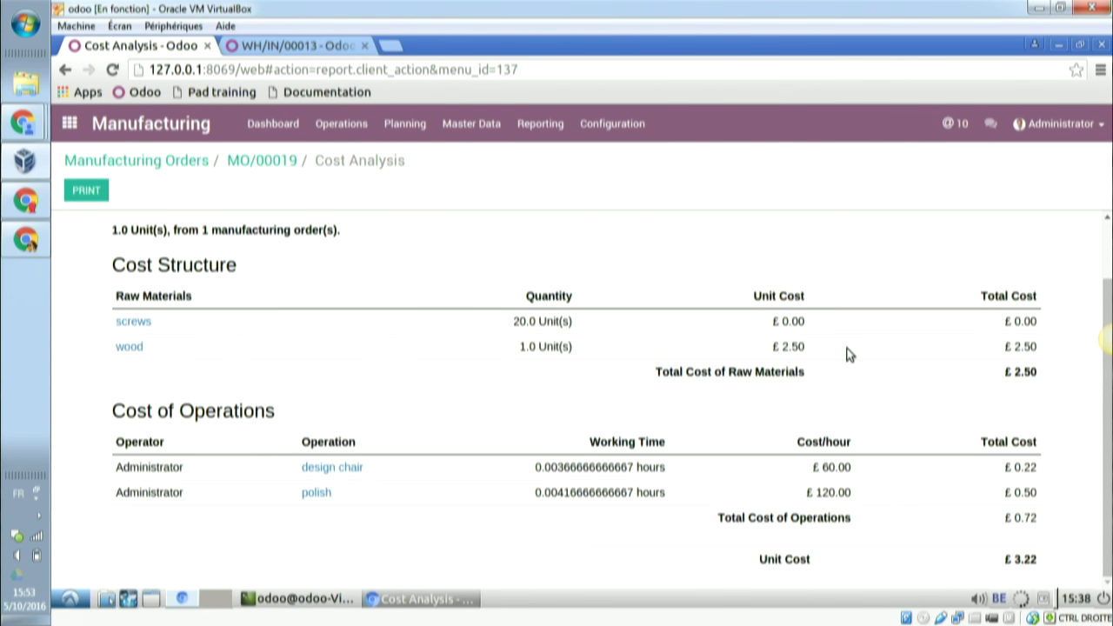
{"action": "scroll", "coordinate": [861, 541], "scroll_direction": "up", "scroll_amount": 1}
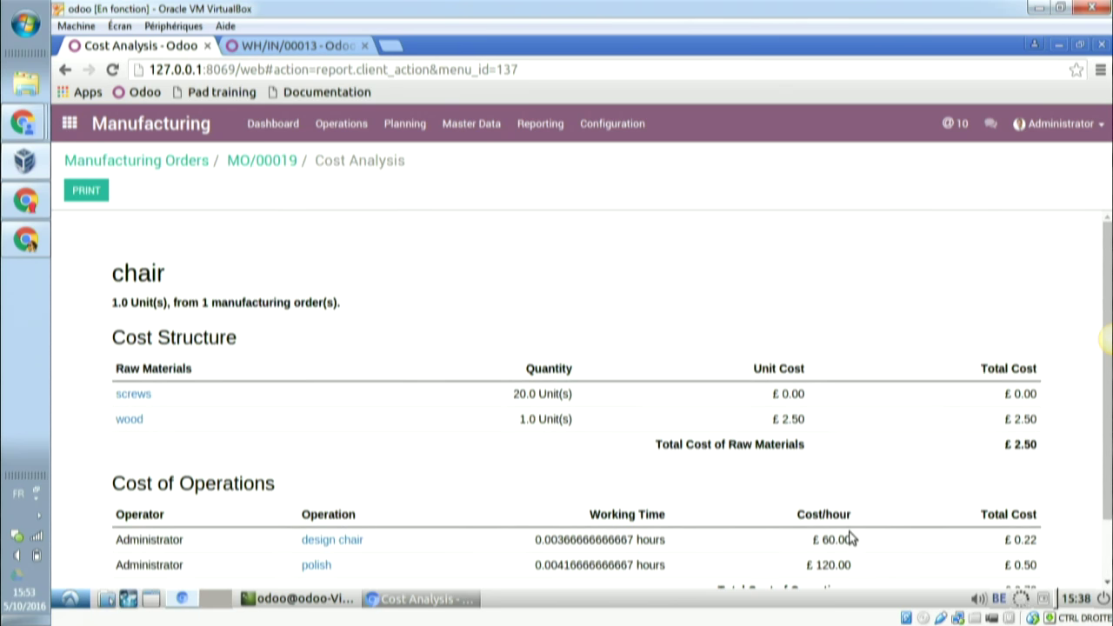
{"action": "scroll", "coordinate": [853, 539], "scroll_direction": "down", "scroll_amount": 1}
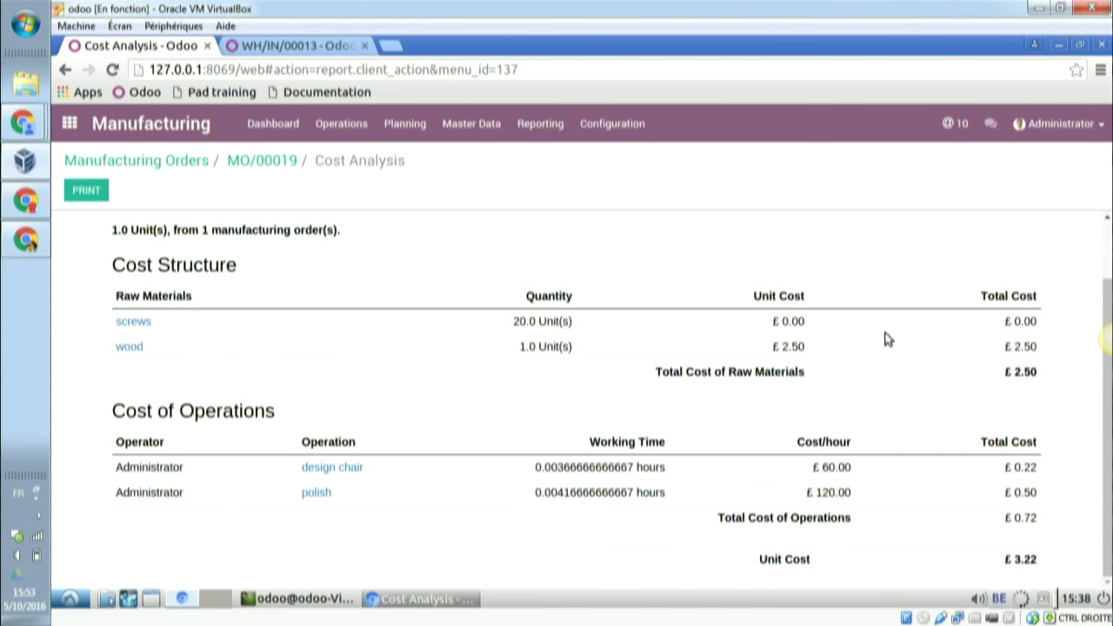
{"action": "left_click", "coordinate": [268, 165]}
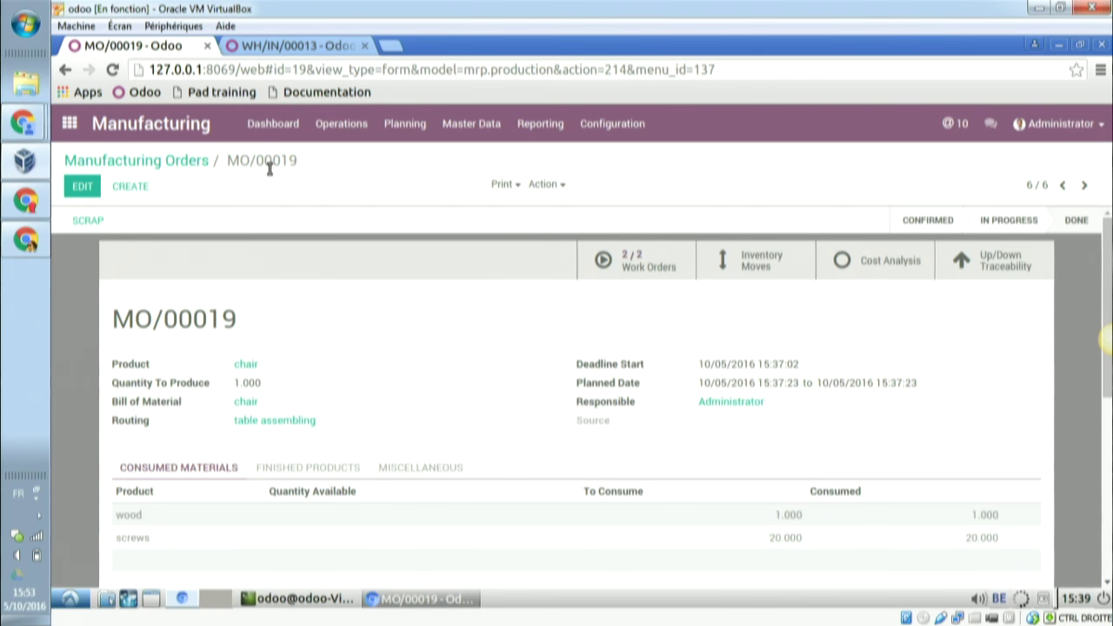
- List all of the chair product's manufacturing orders without the Raw Material filter
{"action": "left_click", "coordinate": [246, 369]}
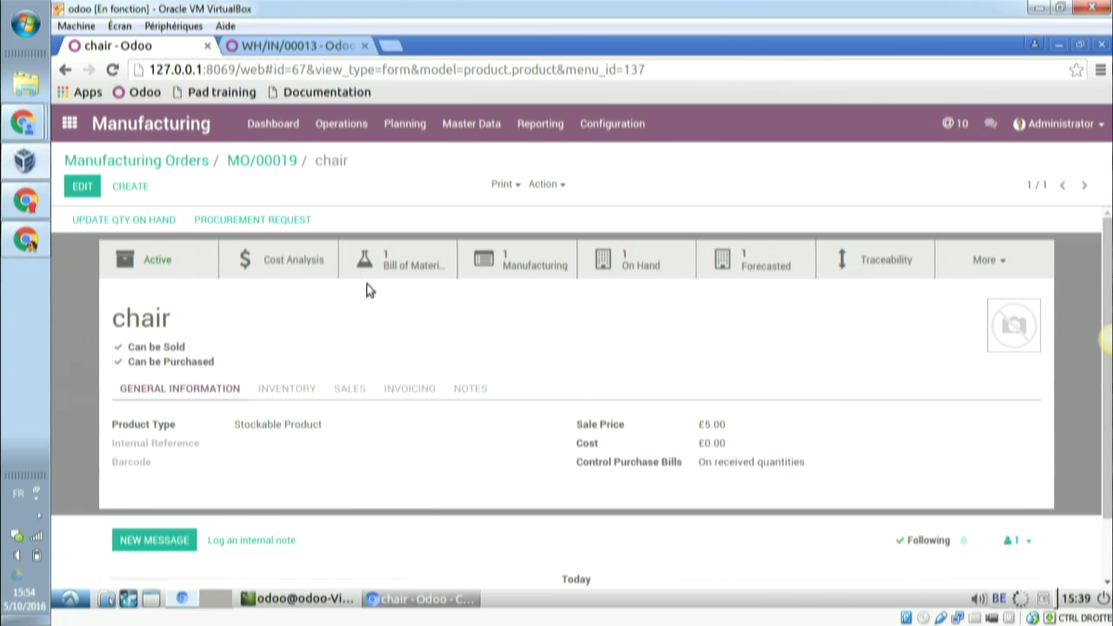
{"action": "left_click", "coordinate": [1000, 260]}
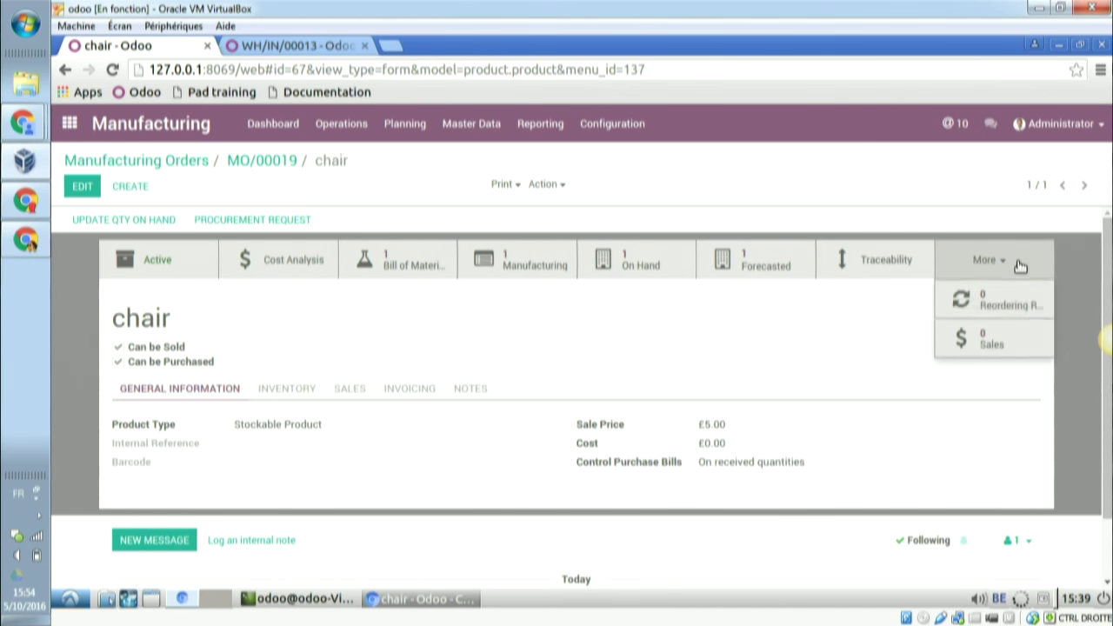
{"action": "left_click", "coordinate": [532, 261]}
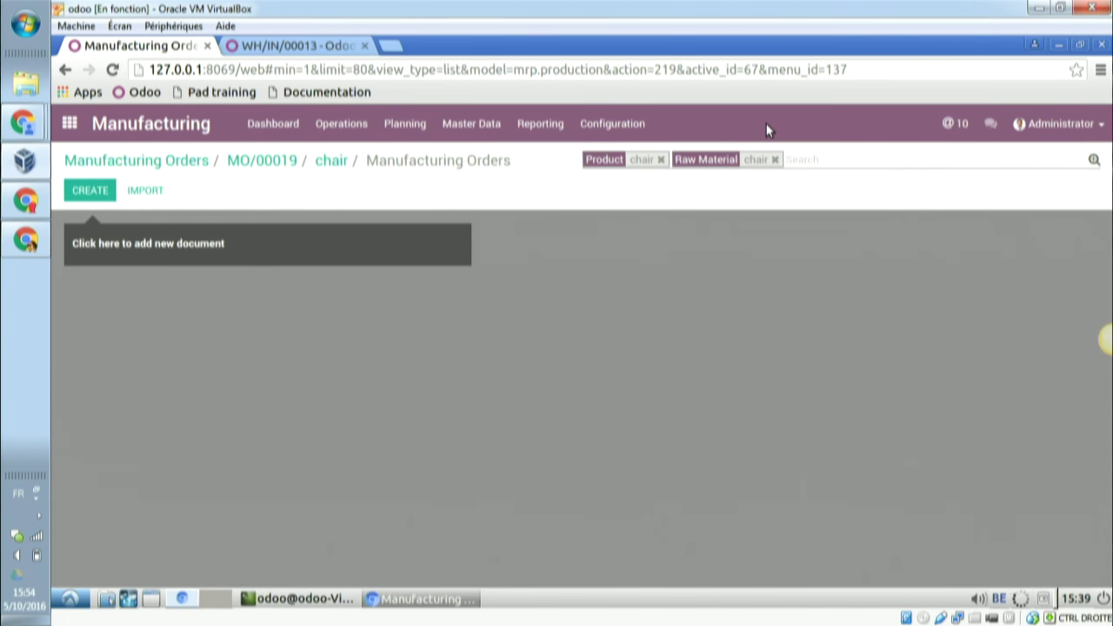
{"action": "left_click", "coordinate": [775, 160]}
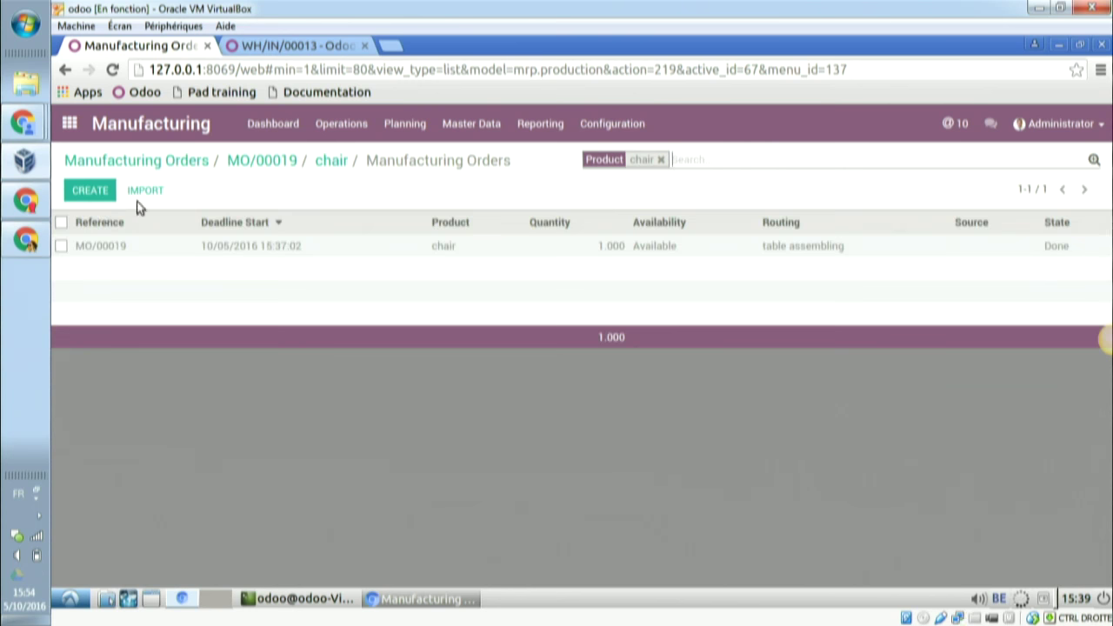
- Print the Cost Analysis for all selected chair orders, showing the £3.22 unit cost
{"action": "left_click", "coordinate": [61, 225]}
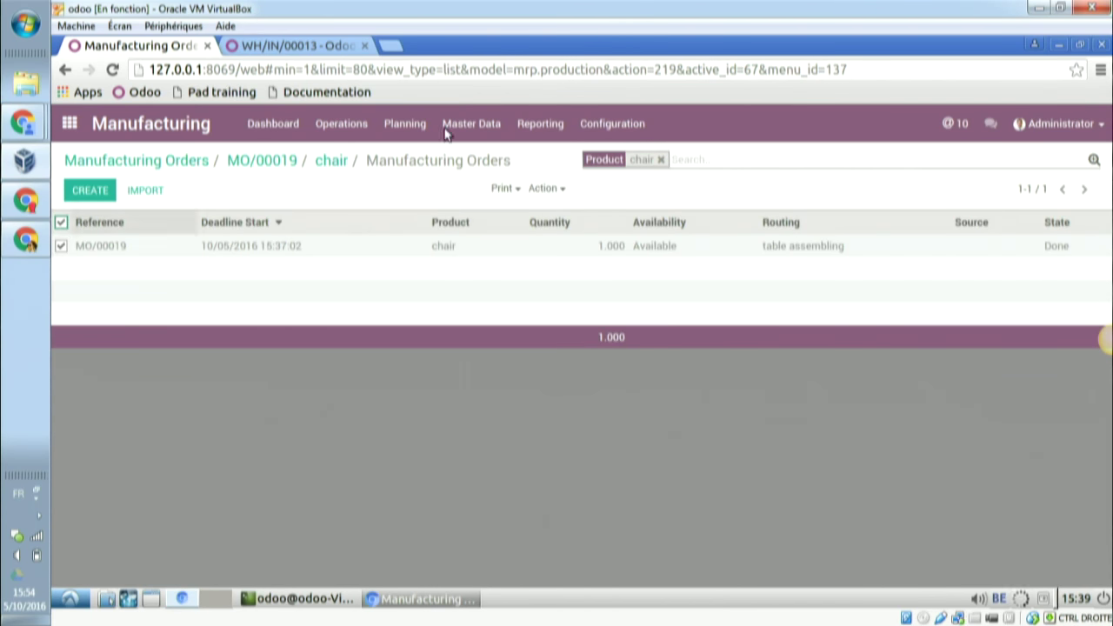
{"action": "left_click", "coordinate": [518, 188]}
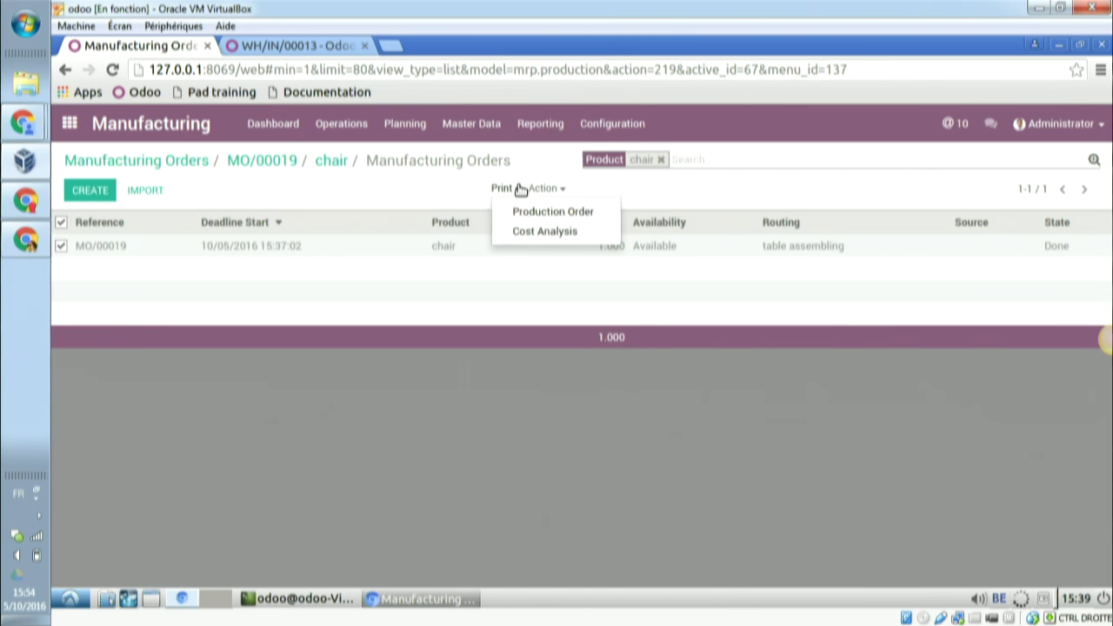
{"action": "left_click", "coordinate": [531, 233]}
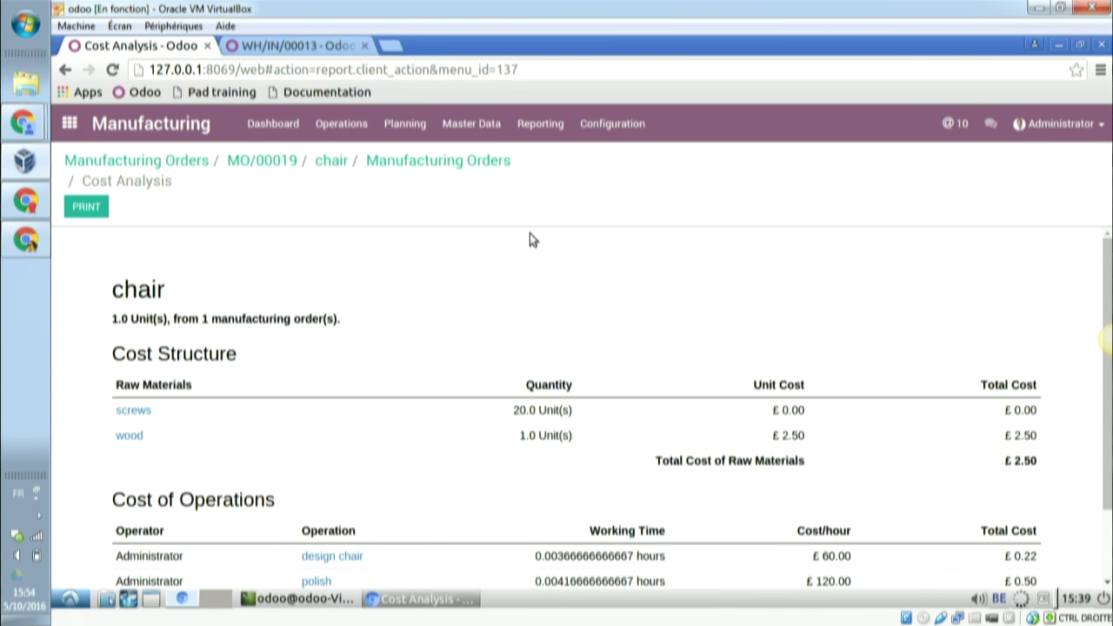
{"action": "scroll", "coordinate": [530, 235], "scroll_direction": "down", "scroll_amount": 2}
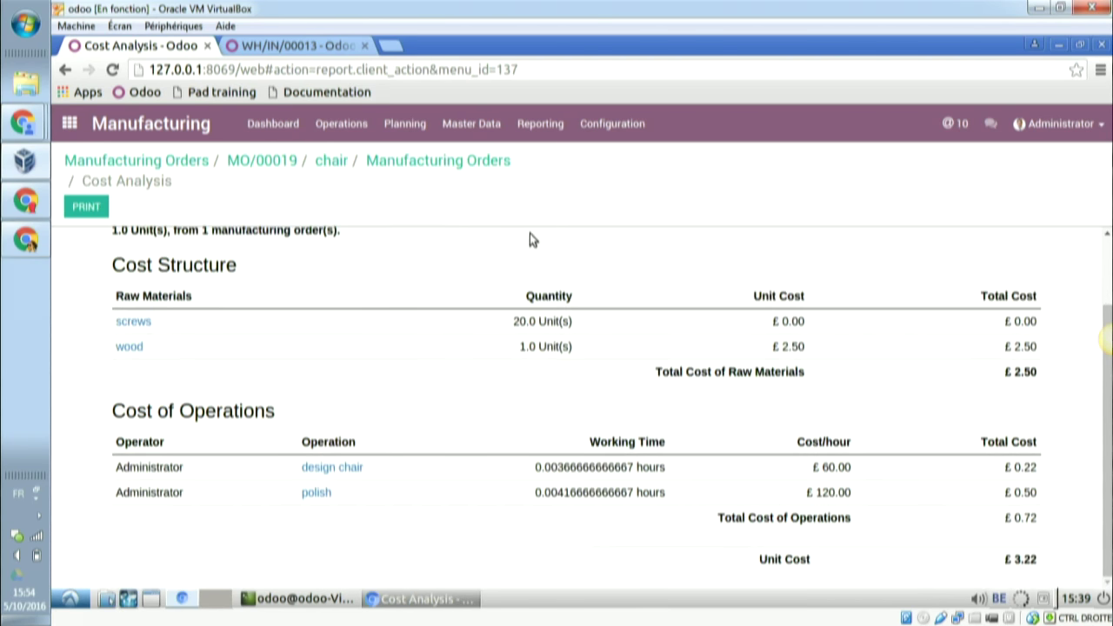
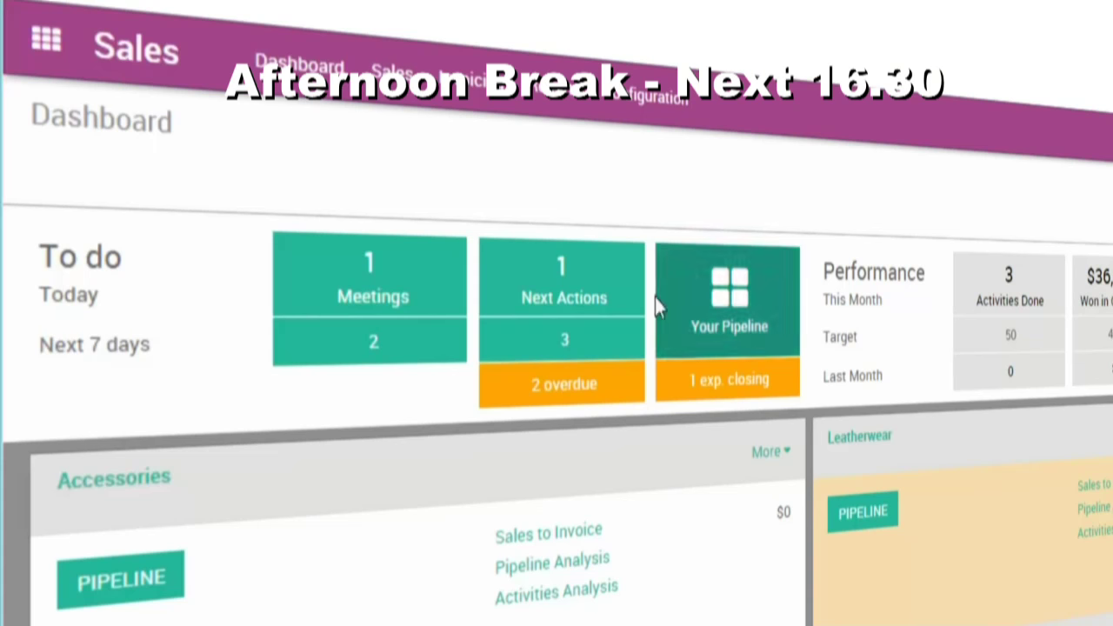
- Open Your Pipeline and drag Plan to buy 600 units into Qualification
{"action": "left_click", "coordinate": [619, 263]}
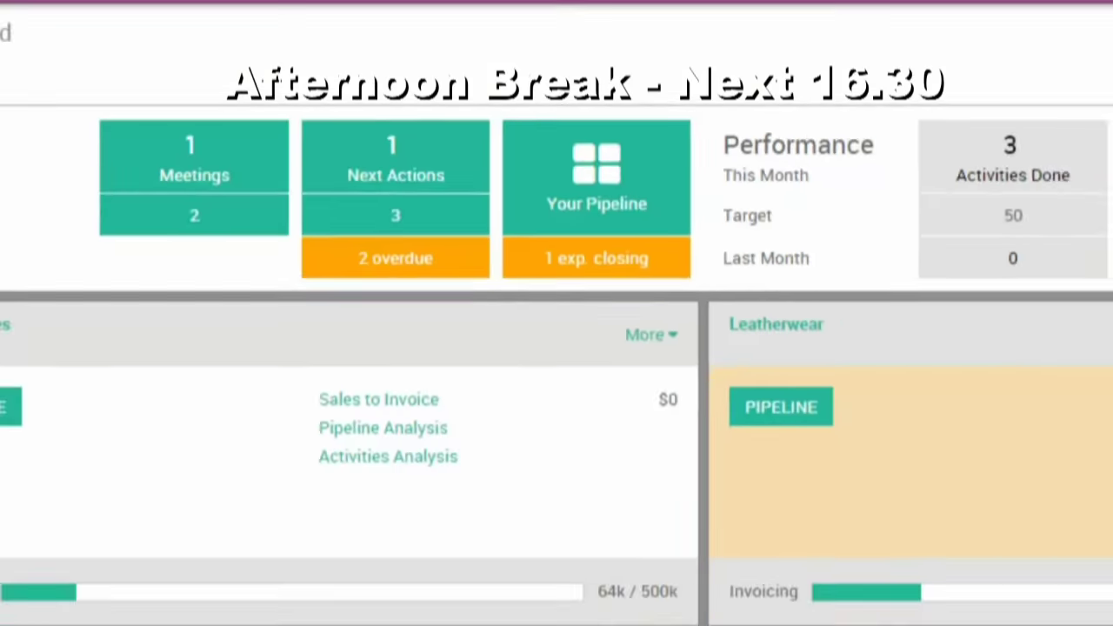
{"action": "left_click", "coordinate": [666, 200]}
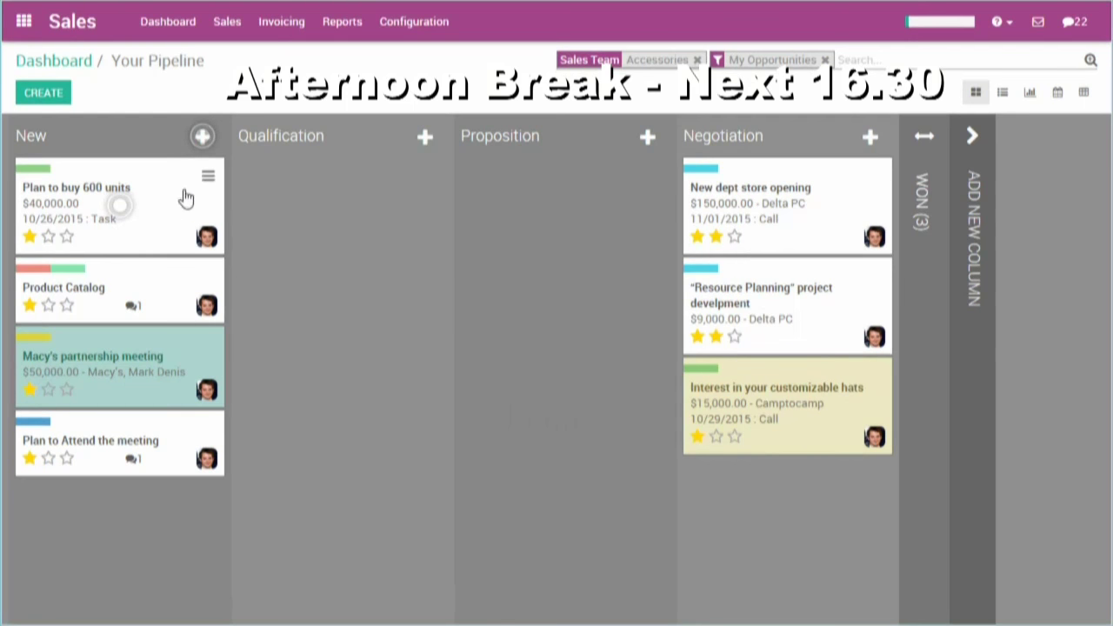
{"action": "left_click_drag", "start_coordinate": [185, 198], "coordinate": [355, 200]}
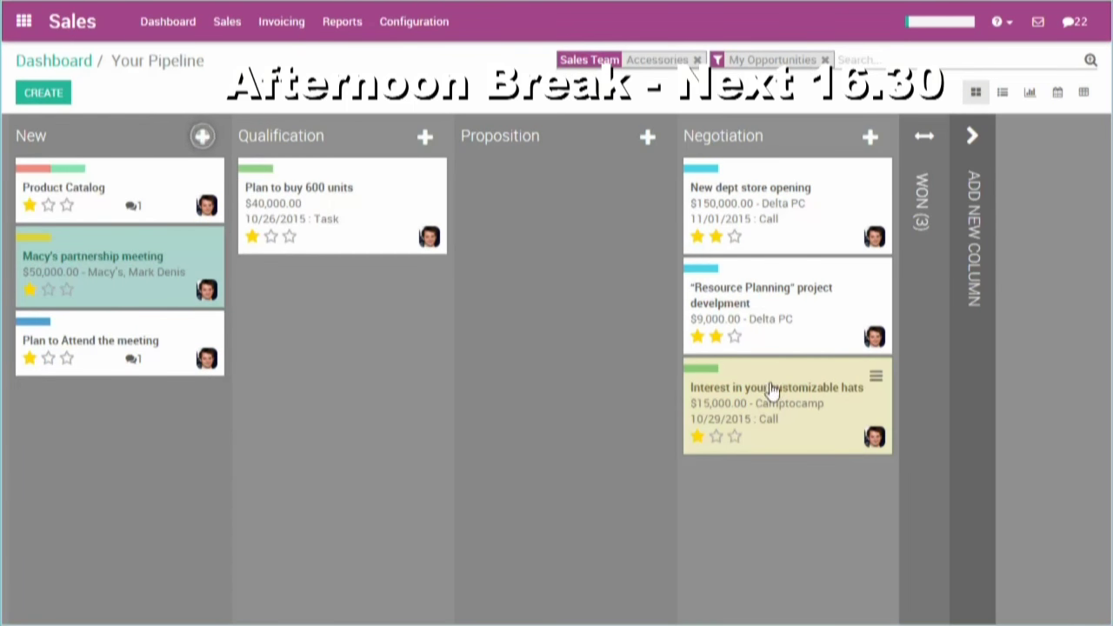
- Move the customizable hats deal to Proposition and back to Negotiation, then open Macy's partnership meeting
{"action": "left_click_drag", "start_coordinate": [772, 392], "coordinate": [592, 377]}
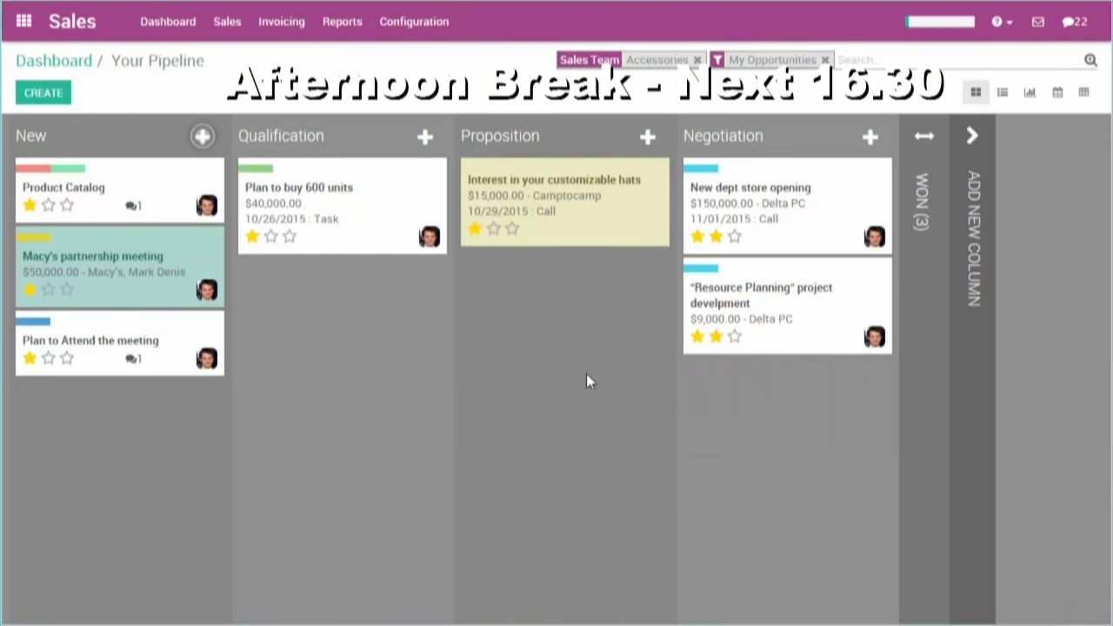
{"action": "left_click_drag", "start_coordinate": [611, 201], "coordinate": [763, 197]}
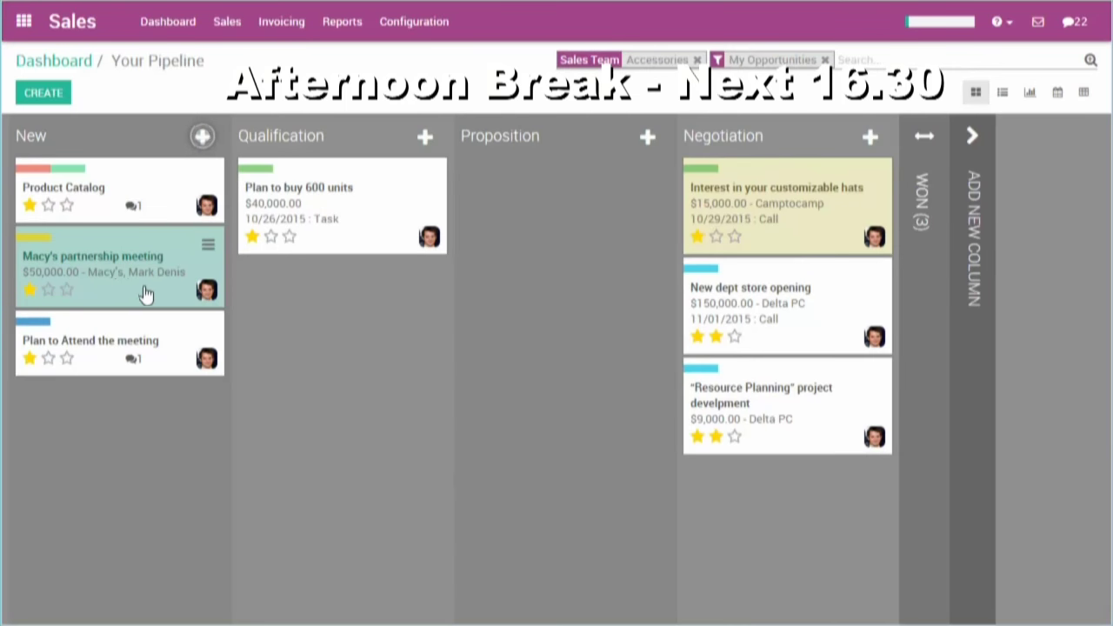
{"action": "left_click", "coordinate": [146, 299]}
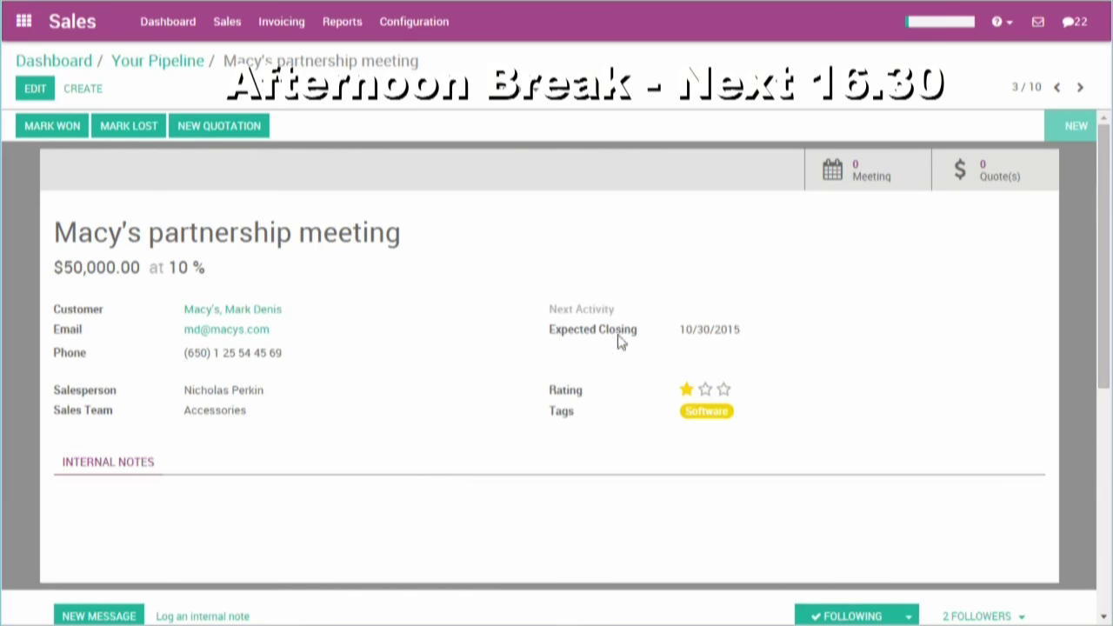
- Check the opportunity's meetings calendar at a Thursday late-morning slot
{"action": "left_click", "coordinate": [874, 187]}
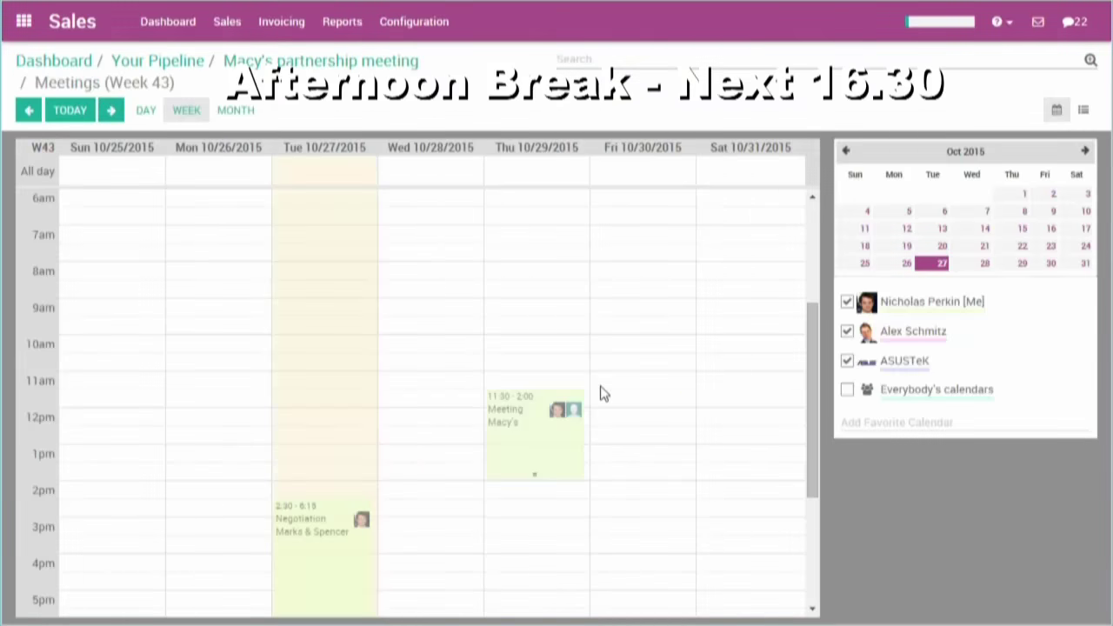
{"action": "left_click", "coordinate": [605, 387]}
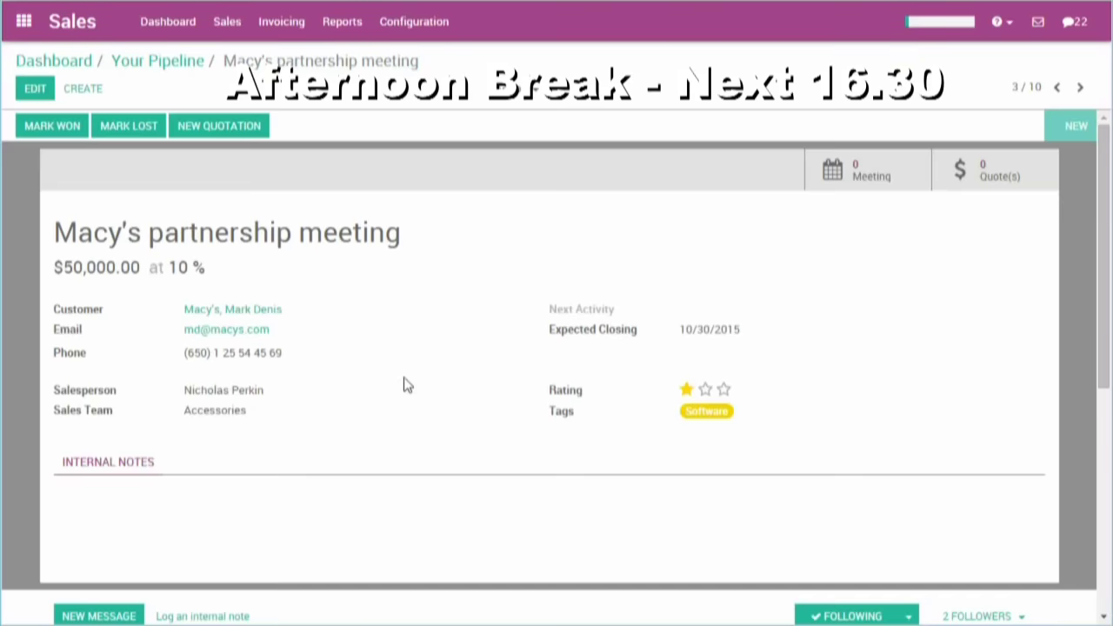
{"action": "scroll", "coordinate": [405, 382], "scroll_direction": "down", "scroll_amount": 5}
- Draft 'Hi mark, let's schedule a second meeting on Friday. Kind regards,' and set next activity to Email
{"action": "left_click", "coordinate": [84, 270]}
{"action": "type", "text": "Hi mark,"}
{"action": "key", "text": "Return"}
{"action": "key", "text": "Return"}
{"action": "type", "text": "let'"}
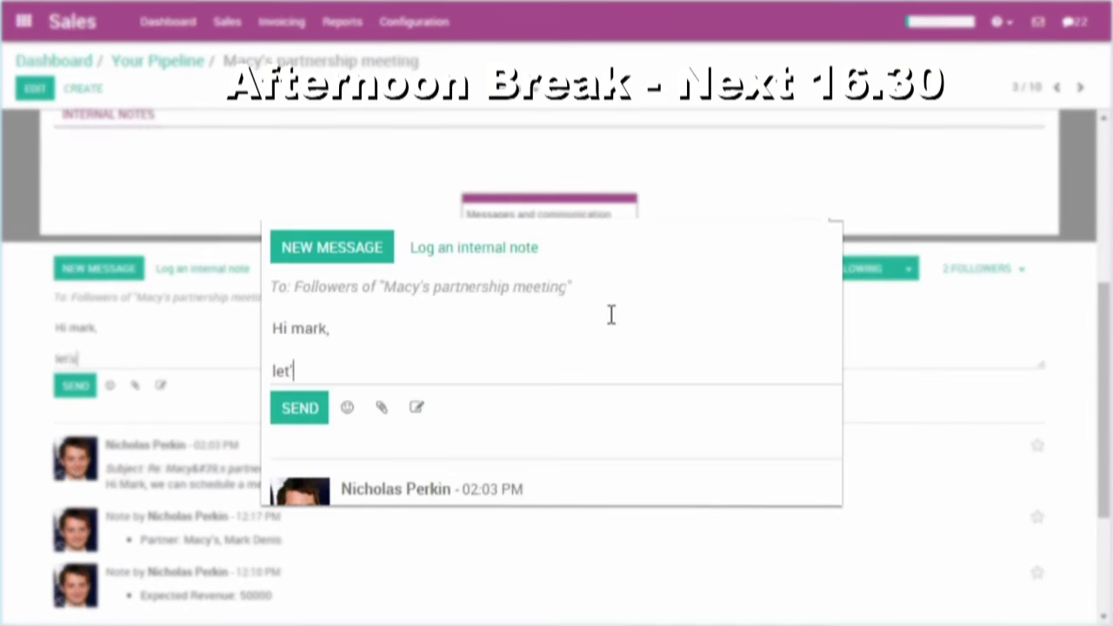
{"action": "type", "text": "s schedule a second meeting on Friday."}
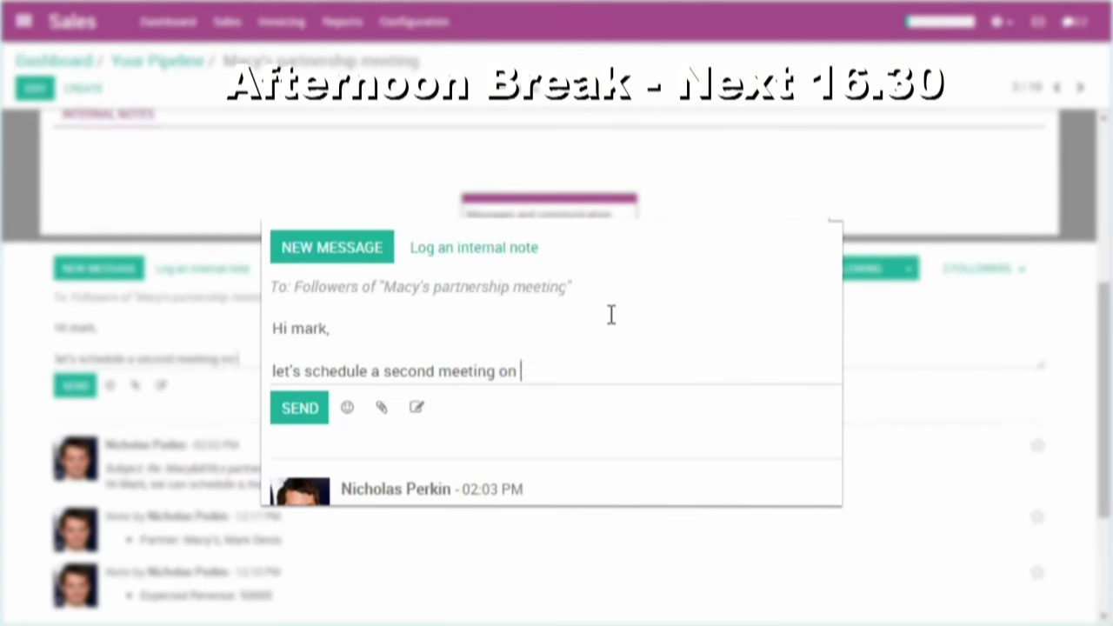
{"action": "key", "text": "Return"}
{"action": "key", "text": "Return"}
{"action": "type", "text": "Kind regards,"}
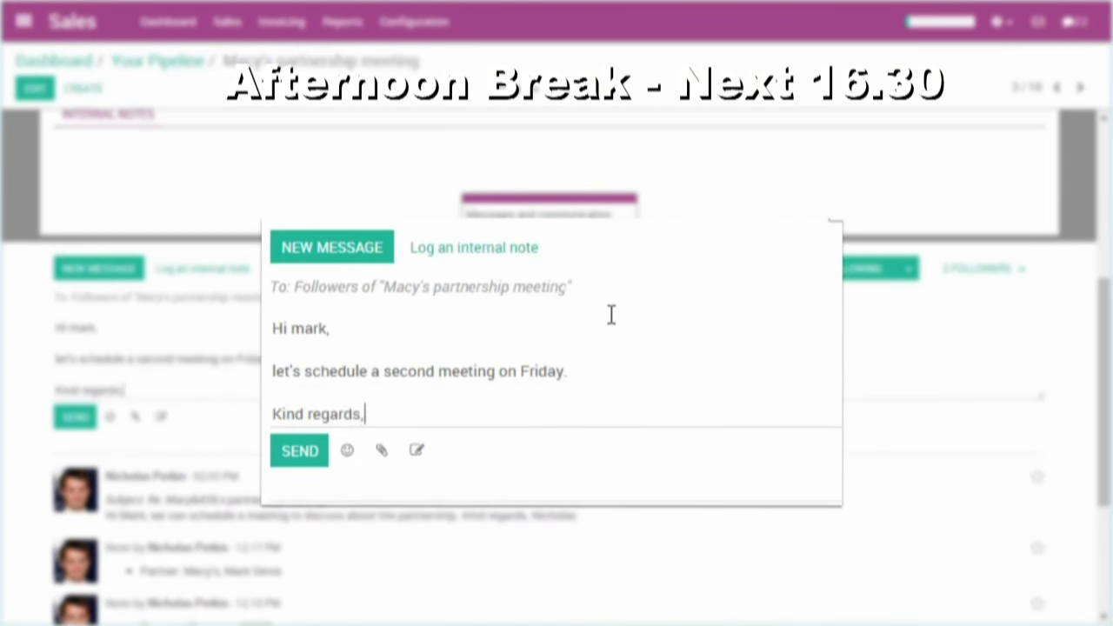
{"action": "key", "text": "Return"}
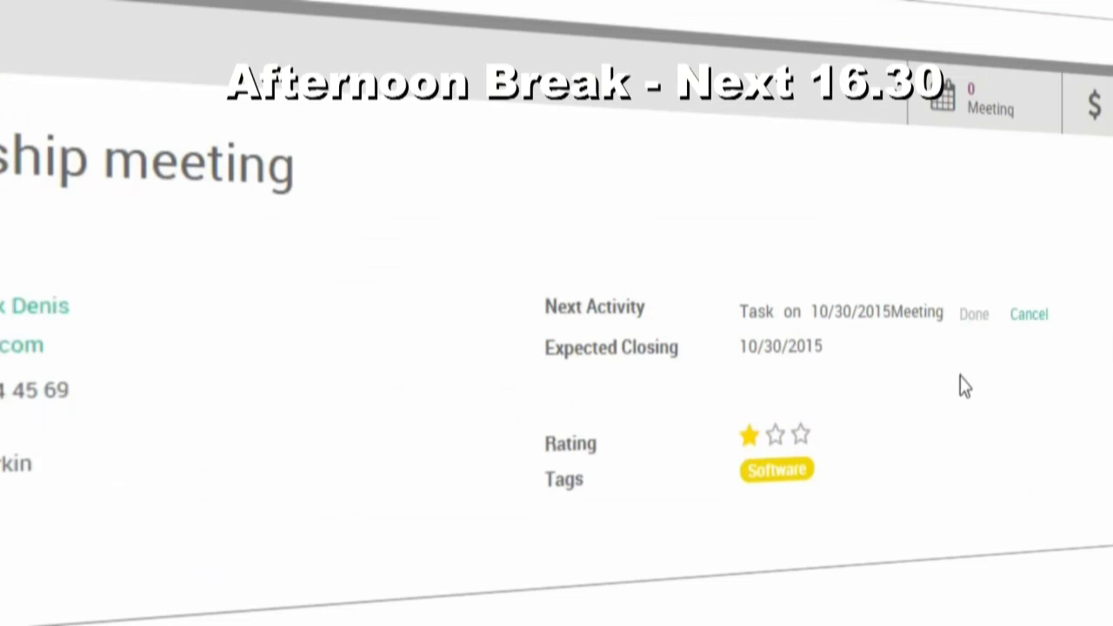
{"action": "left_click", "coordinate": [974, 314]}
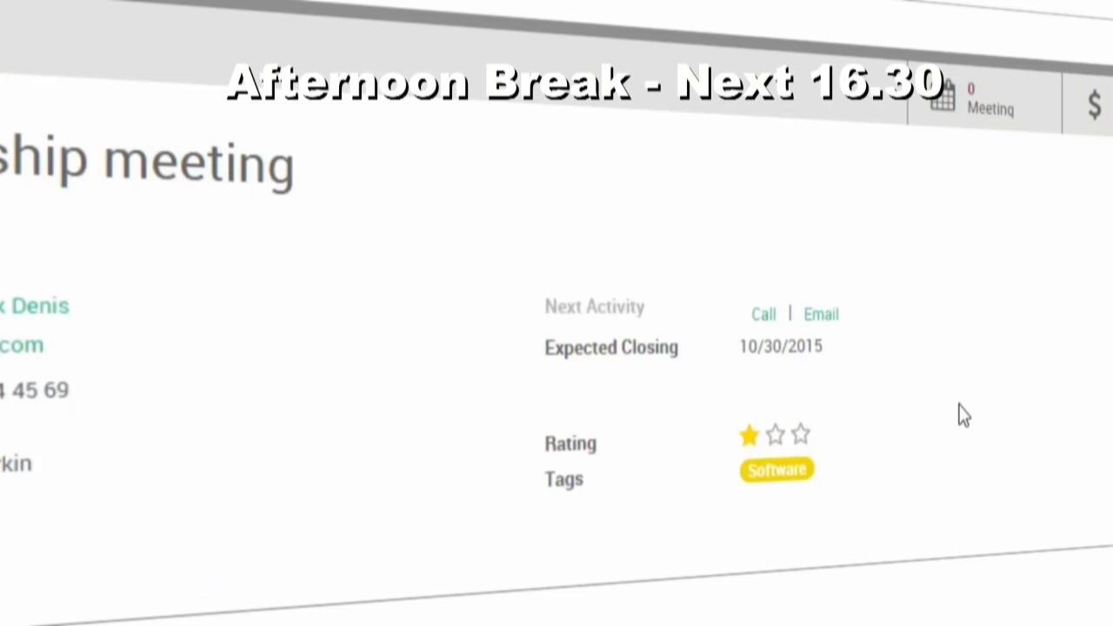
{"action": "left_click", "coordinate": [822, 315]}
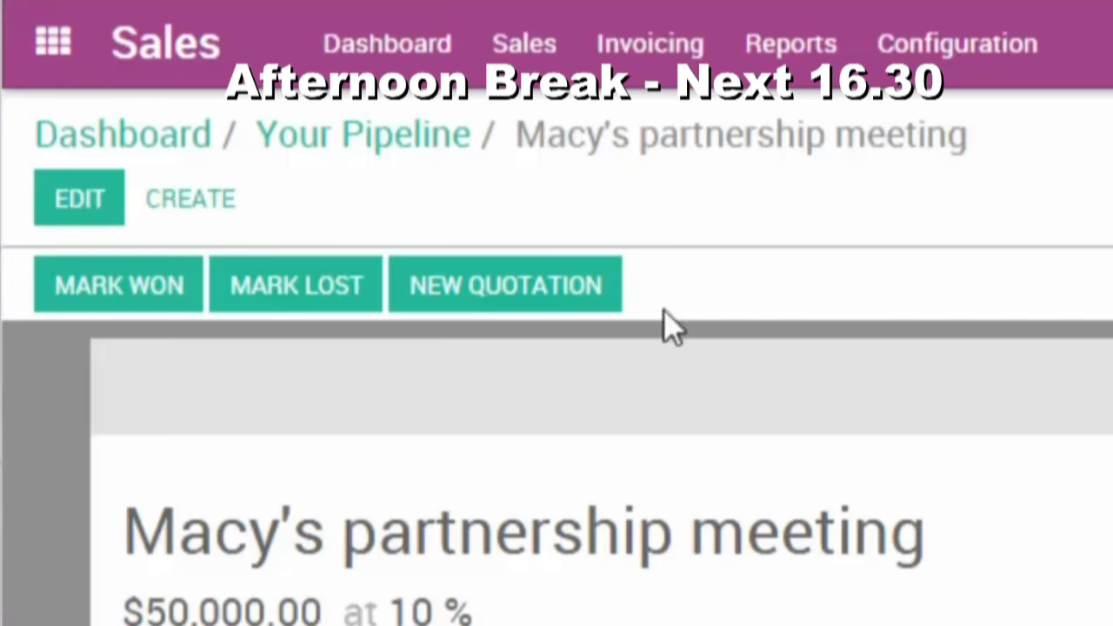
- Show the pipeline as a list sorted by Next Activity Date
{"action": "left_click", "coordinate": [269, 141]}
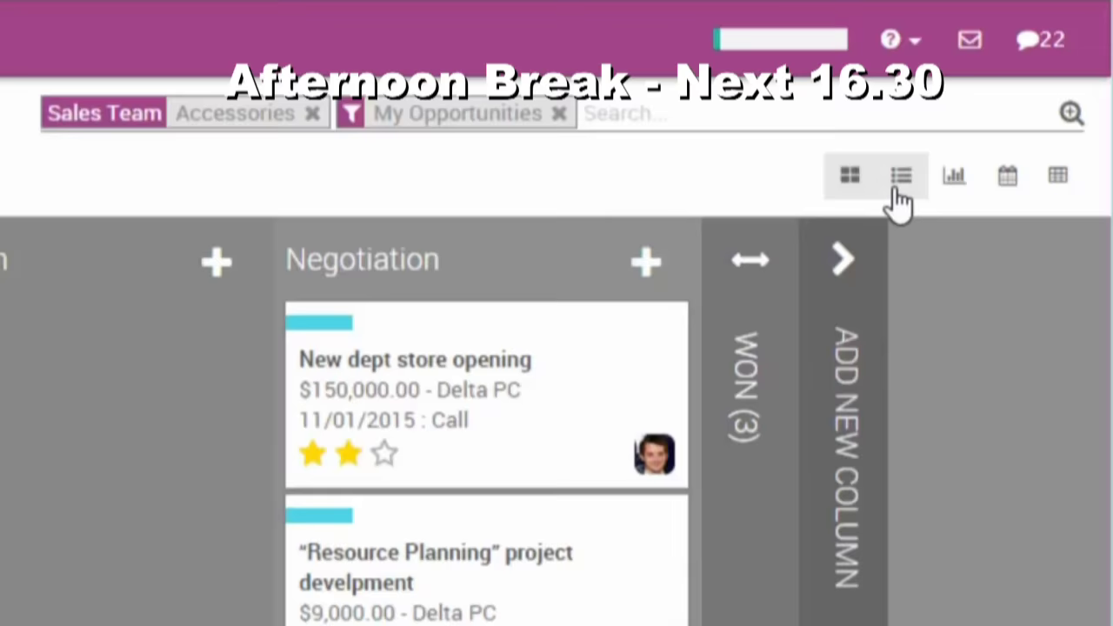
{"action": "left_click", "coordinate": [901, 183]}
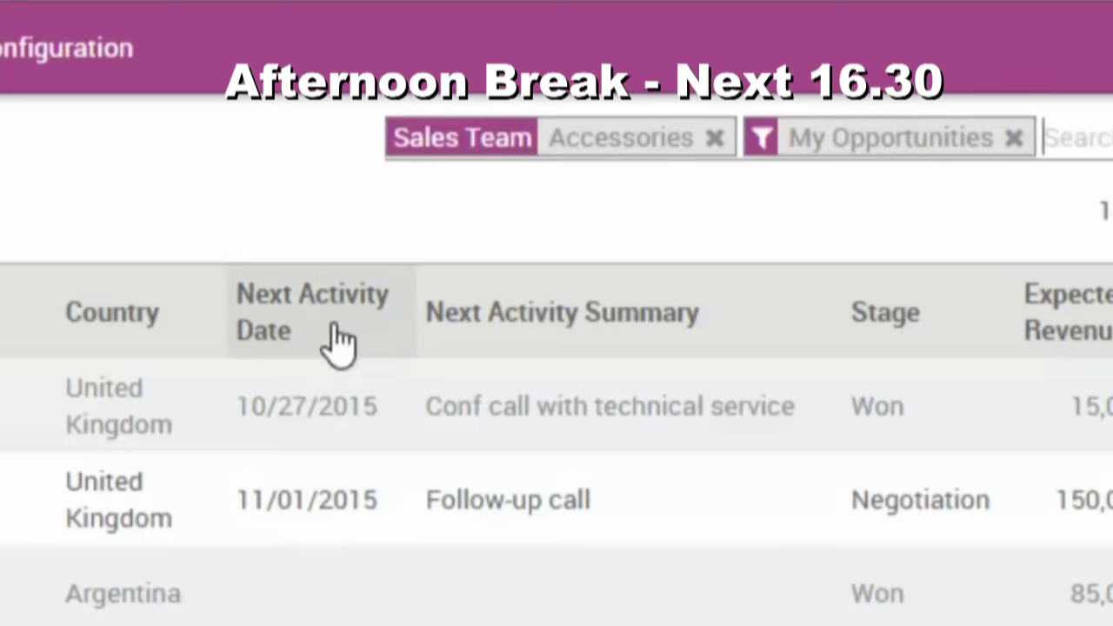
{"action": "left_click", "coordinate": [534, 135]}
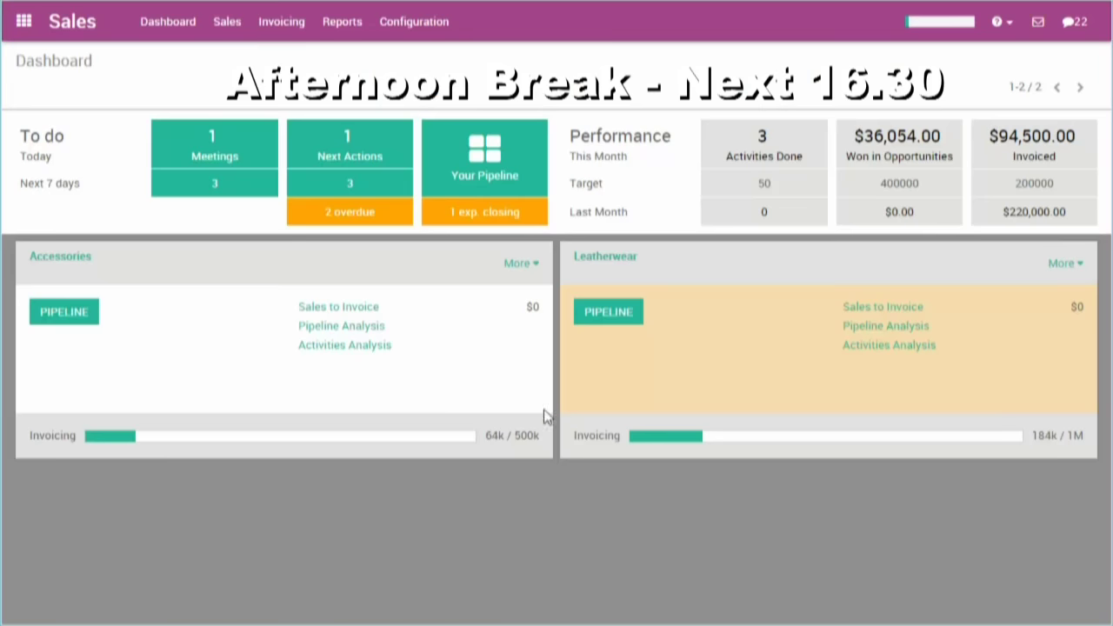
{"action": "left_click", "coordinate": [496, 185]}
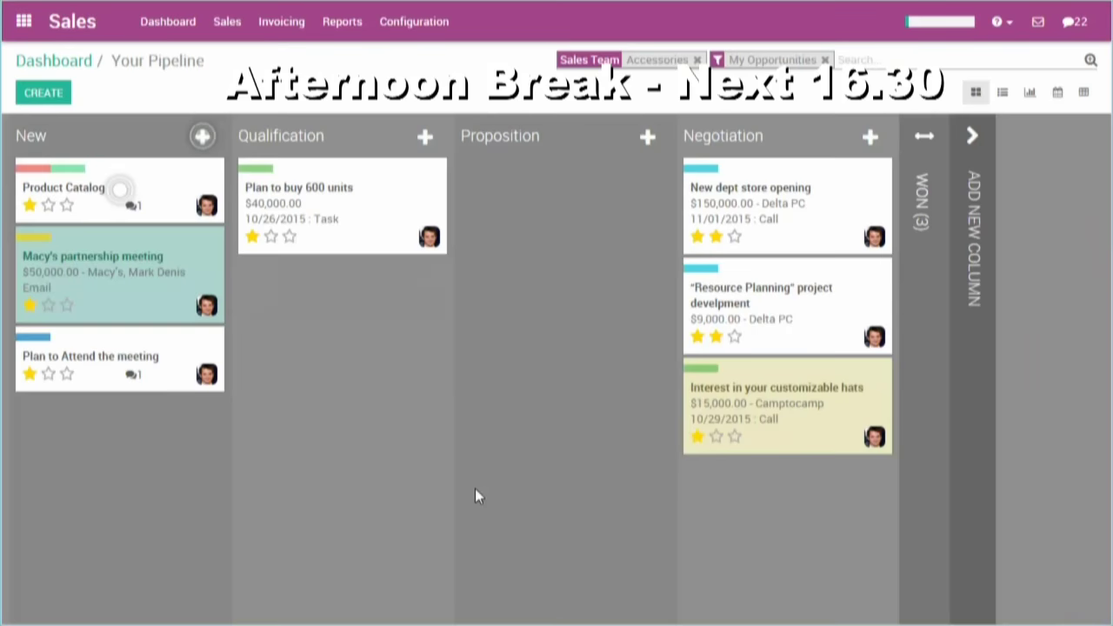
{"action": "left_click_drag", "start_coordinate": [174, 287], "coordinate": [325, 330]}
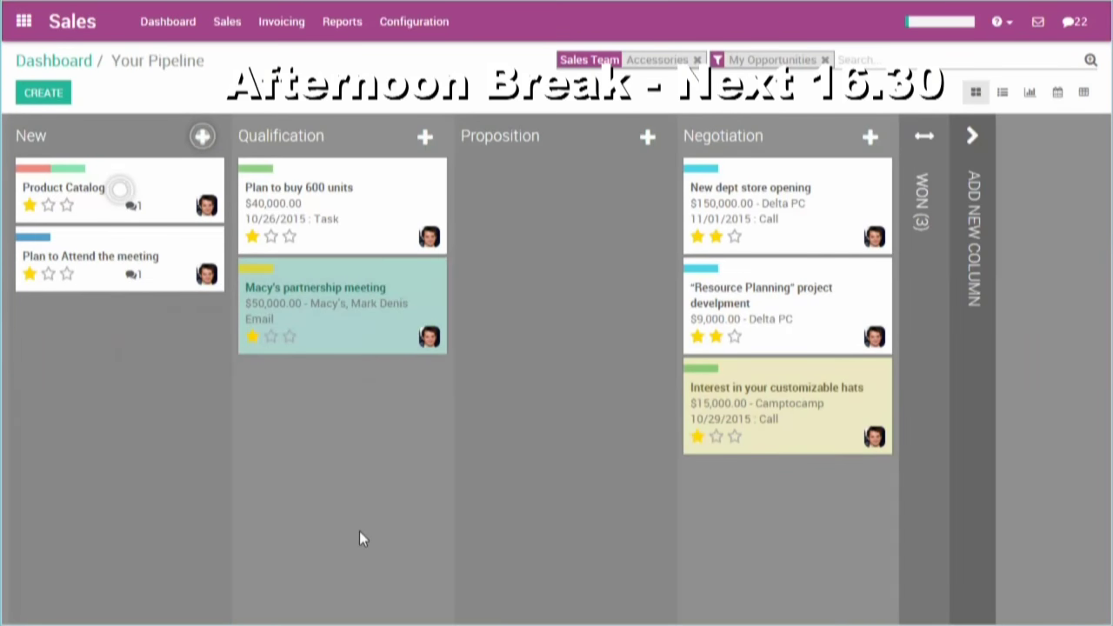
{"action": "left_click", "coordinate": [318, 323]}
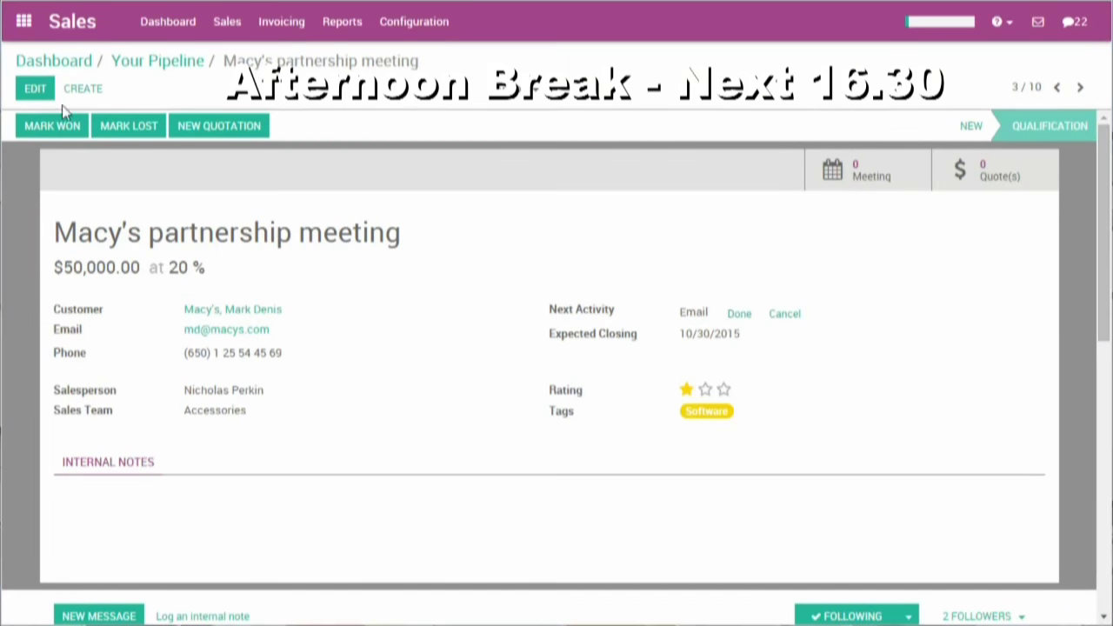
{"action": "left_click", "coordinate": [35, 88]}
{"action": "type", "text": "75"}
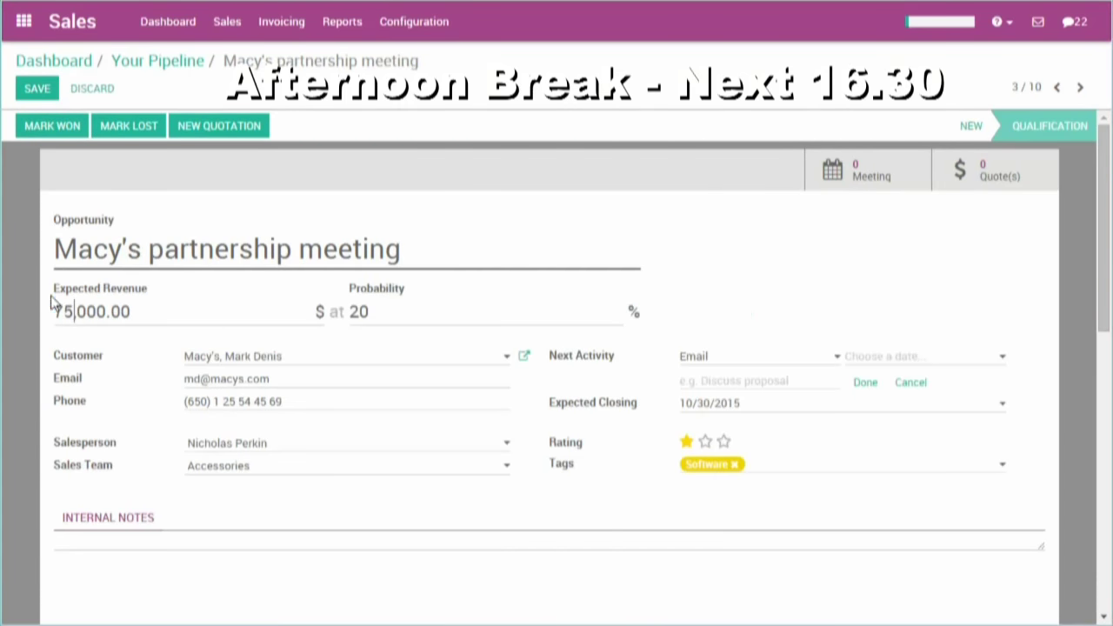
{"action": "left_click", "coordinate": [30, 93]}
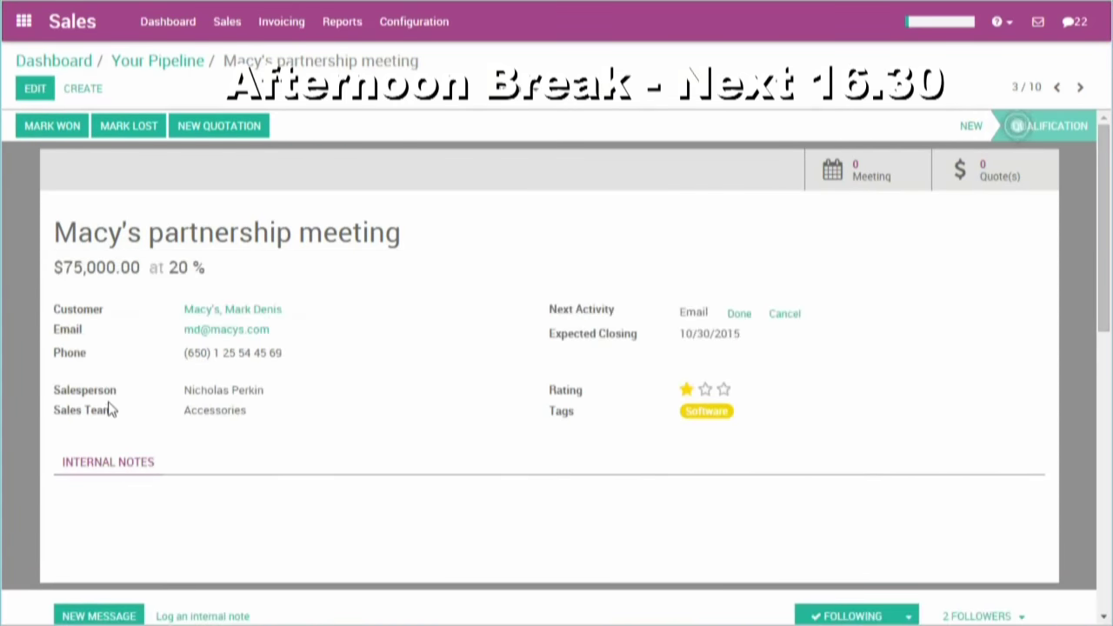
{"action": "left_click", "coordinate": [250, 125]}
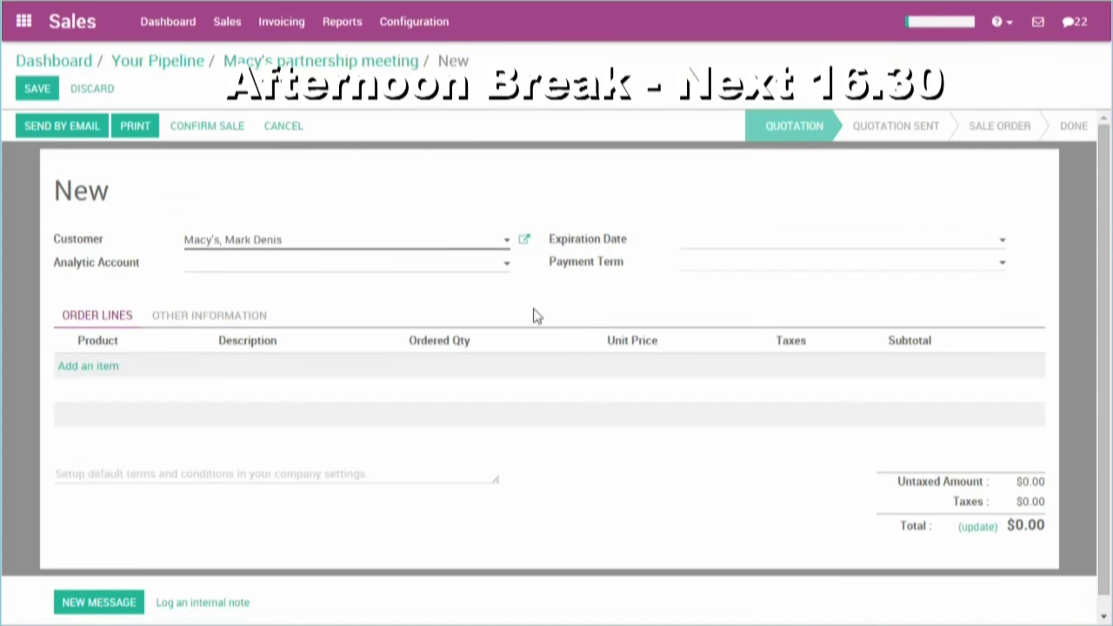
{"action": "left_click", "coordinate": [94, 89]}
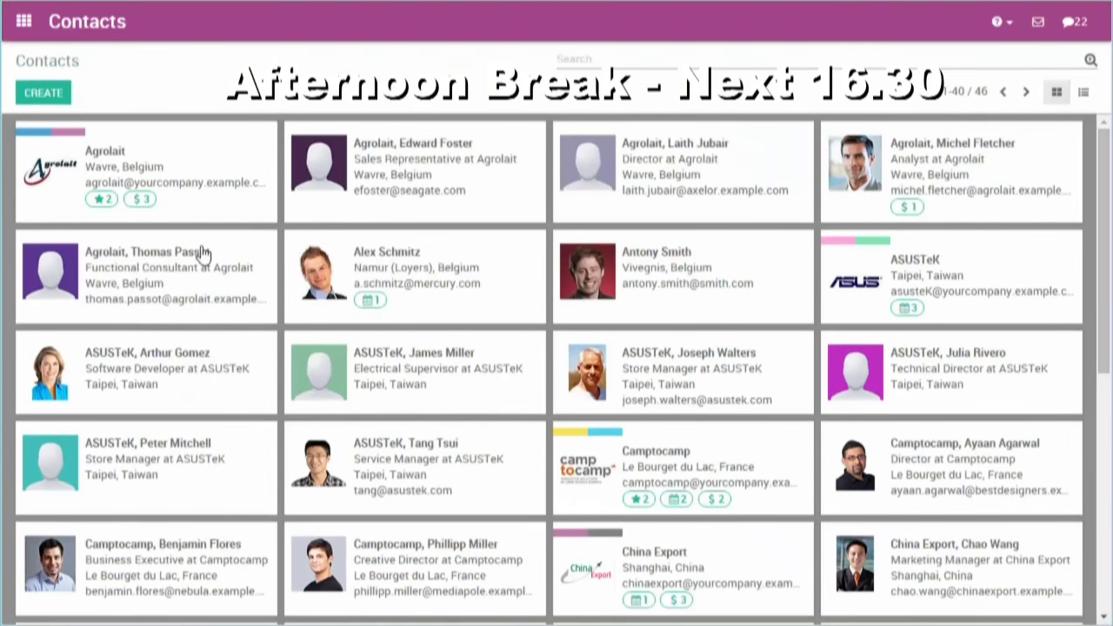
{"action": "left_click", "coordinate": [175, 166]}
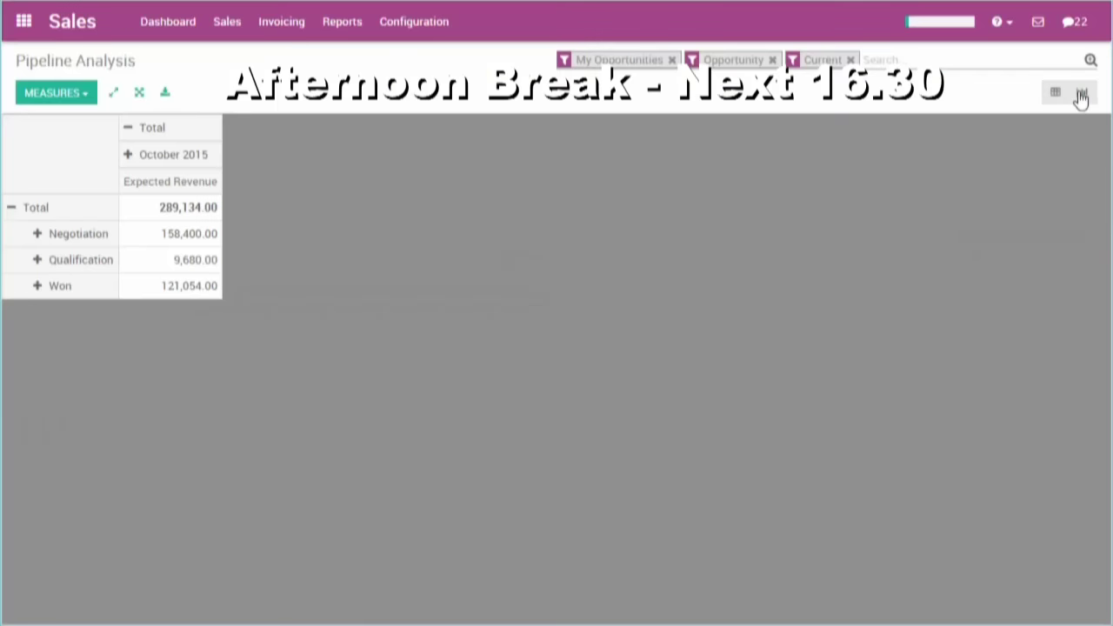
- Chart pipeline analysis as a Probability pie grouped by Sales Team, without the My Opportunities filter
{"action": "left_click", "coordinate": [1081, 93]}
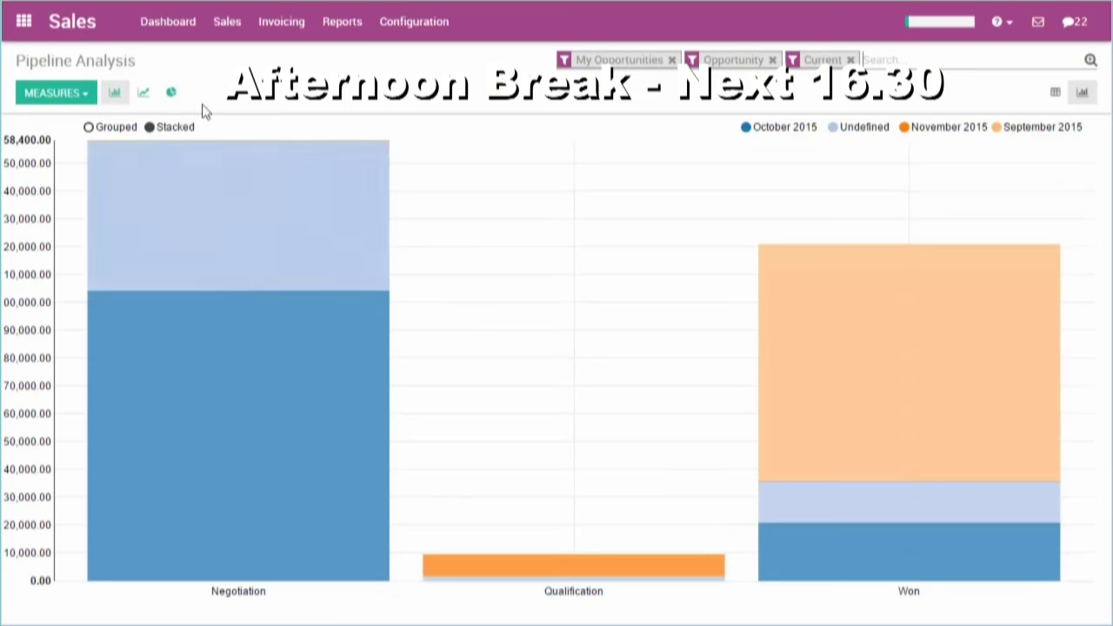
{"action": "left_click", "coordinate": [672, 59]}
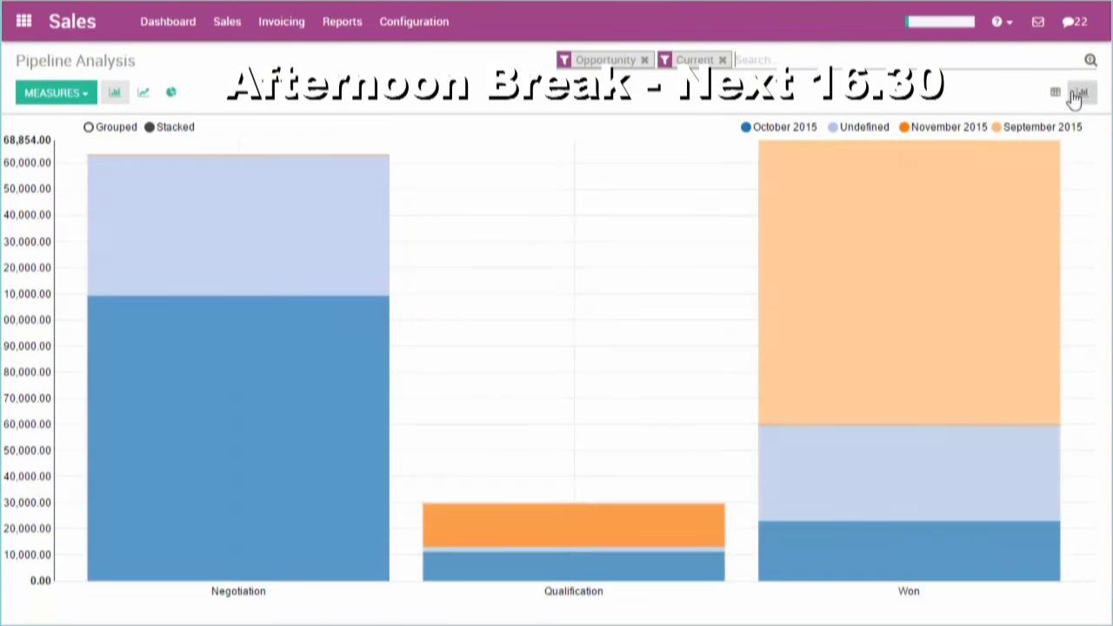
{"action": "left_click", "coordinate": [1091, 62]}
{"action": "left_click", "coordinate": [665, 97]}
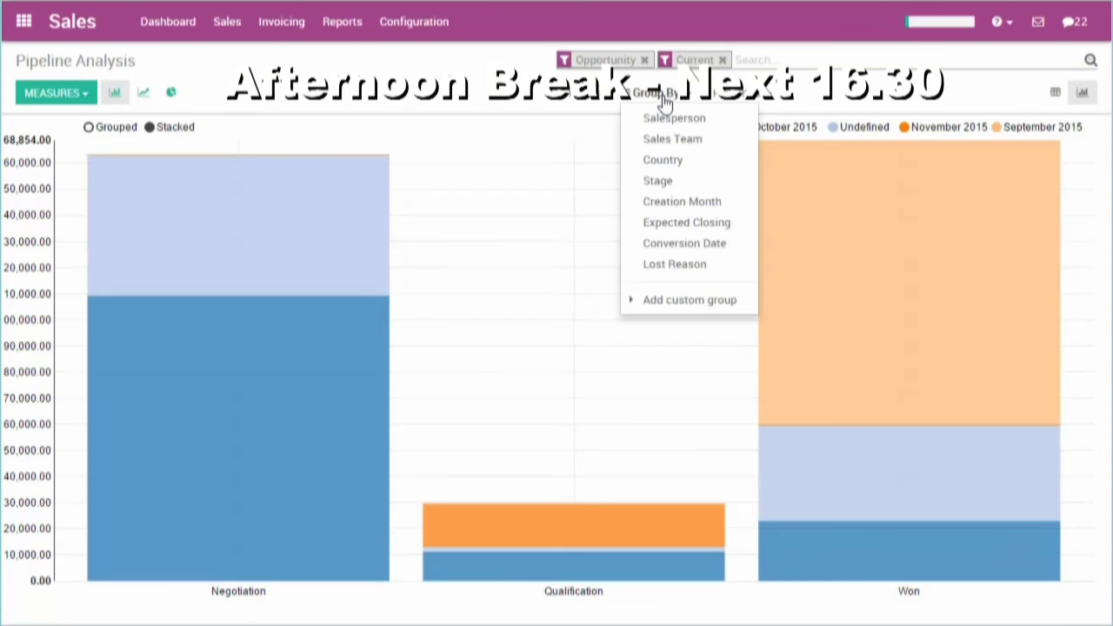
{"action": "left_click", "coordinate": [667, 142]}
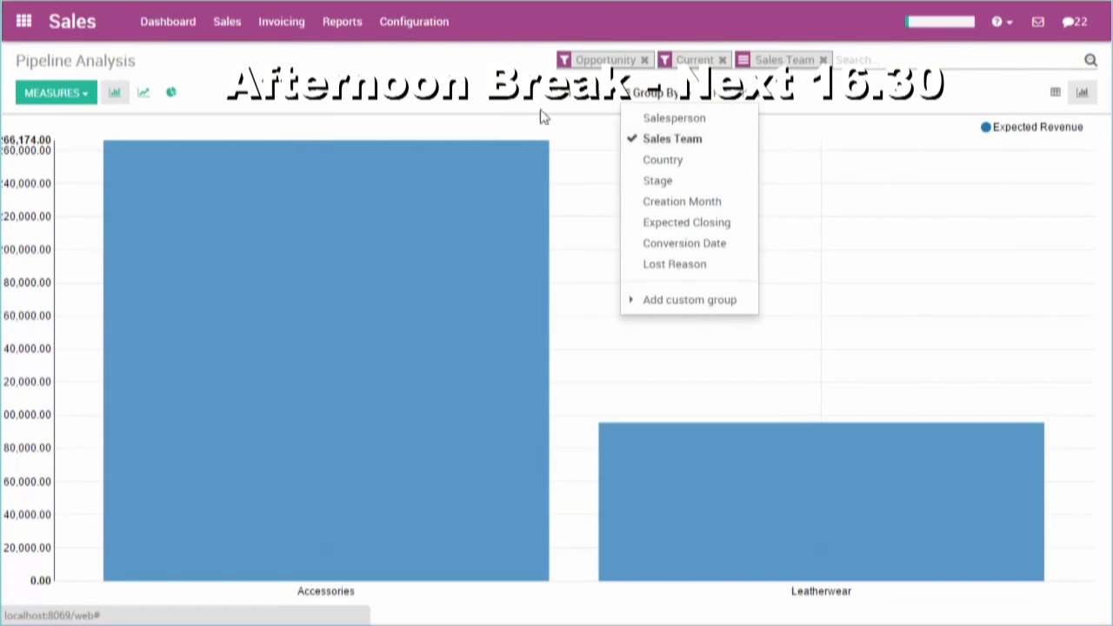
{"action": "left_click", "coordinate": [452, 96]}
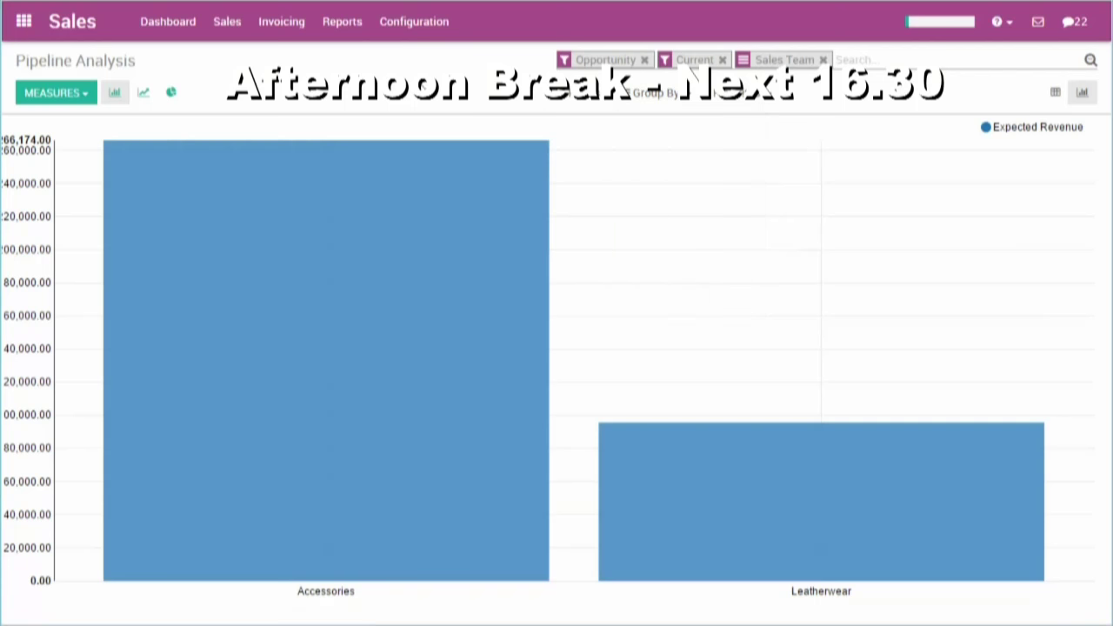
{"action": "left_click", "coordinate": [75, 95]}
{"action": "left_click", "coordinate": [73, 127]}
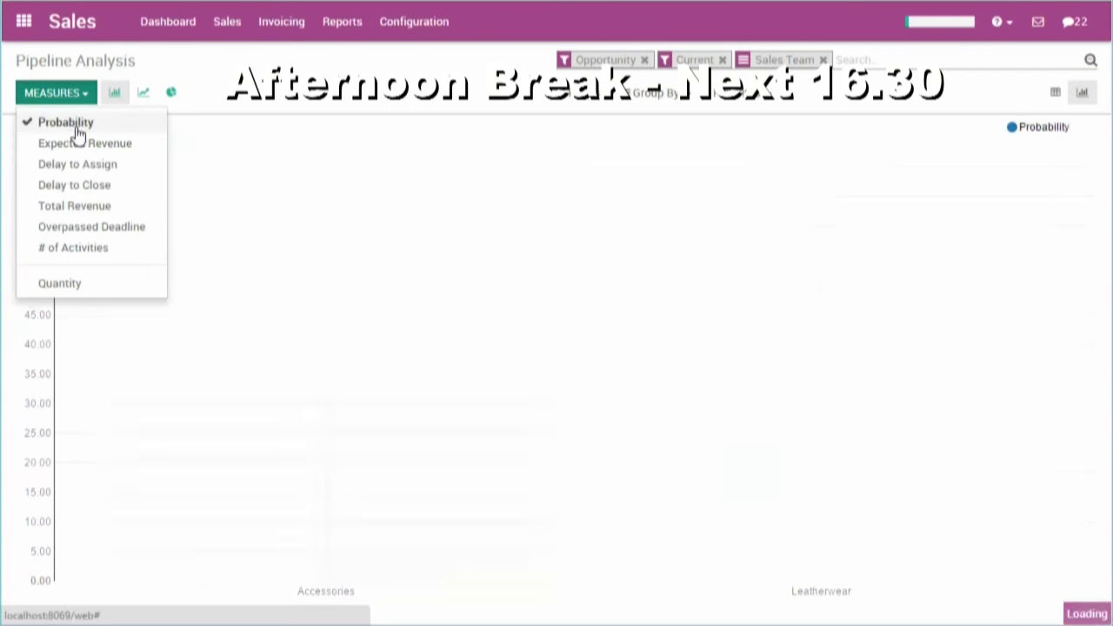
{"action": "left_click", "coordinate": [172, 94]}
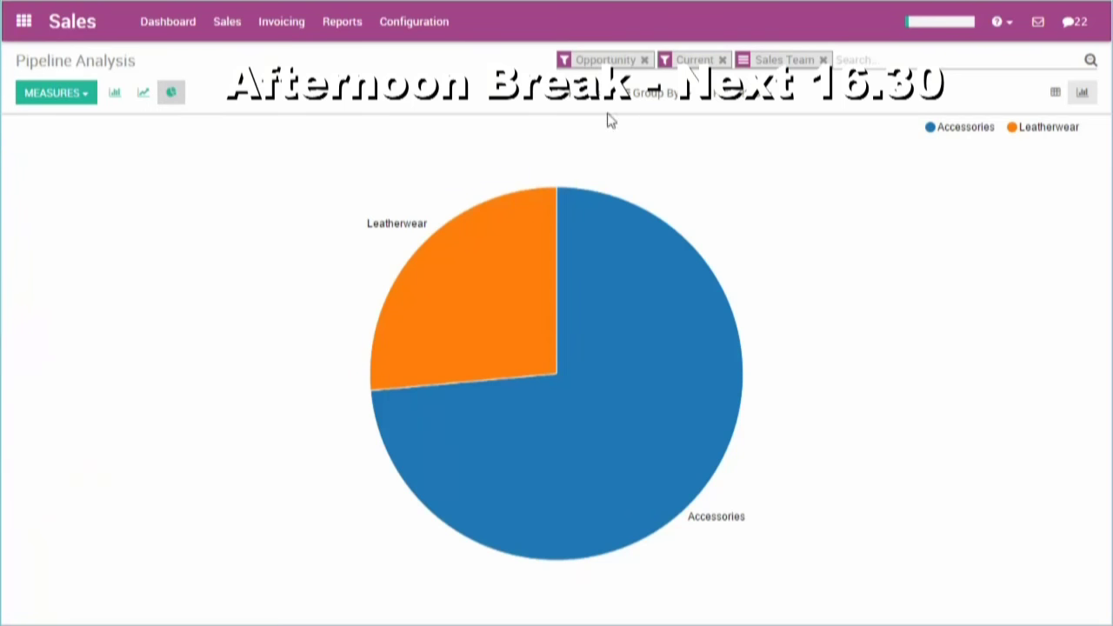
{"action": "left_click", "coordinate": [652, 92]}
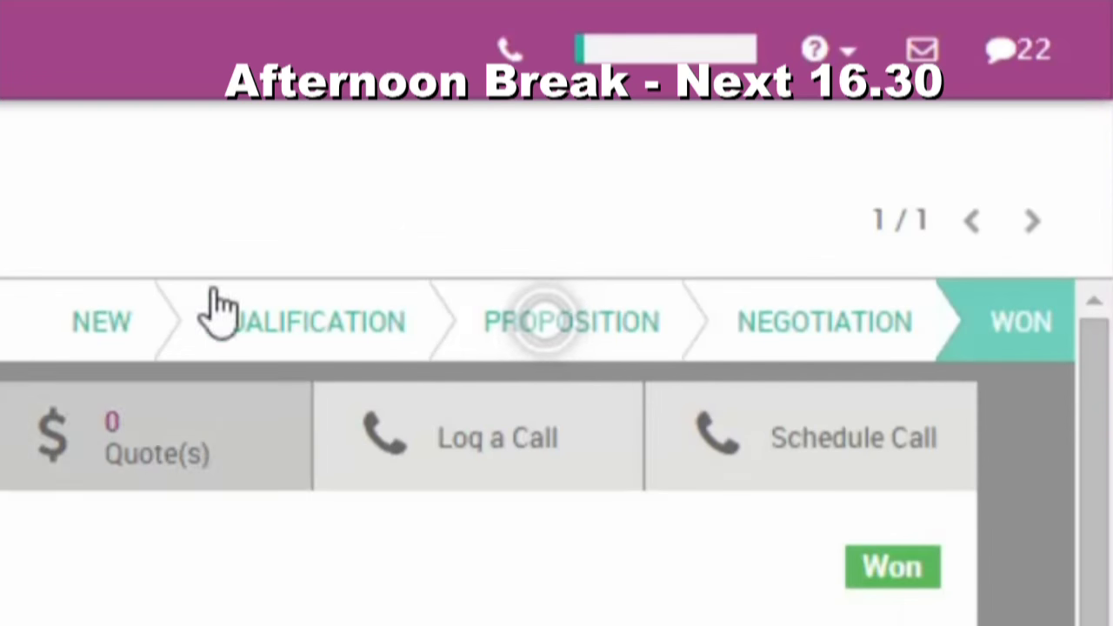
- Place the queued phone call for the Customized accessories opportunity's contact
{"action": "left_click", "coordinate": [511, 96]}
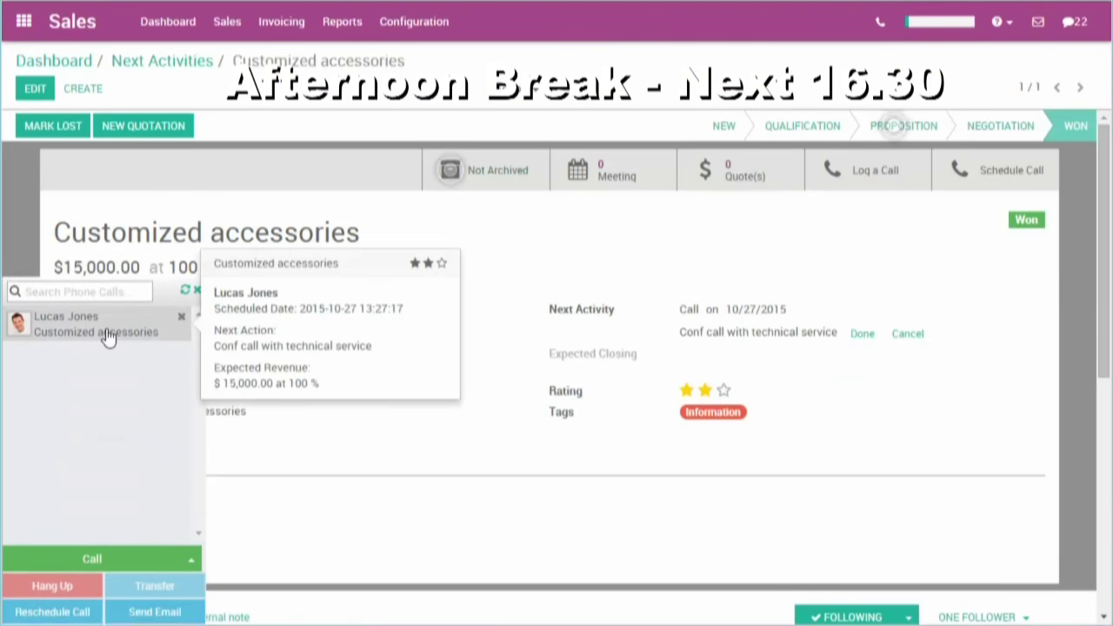
{"action": "left_click", "coordinate": [107, 338]}
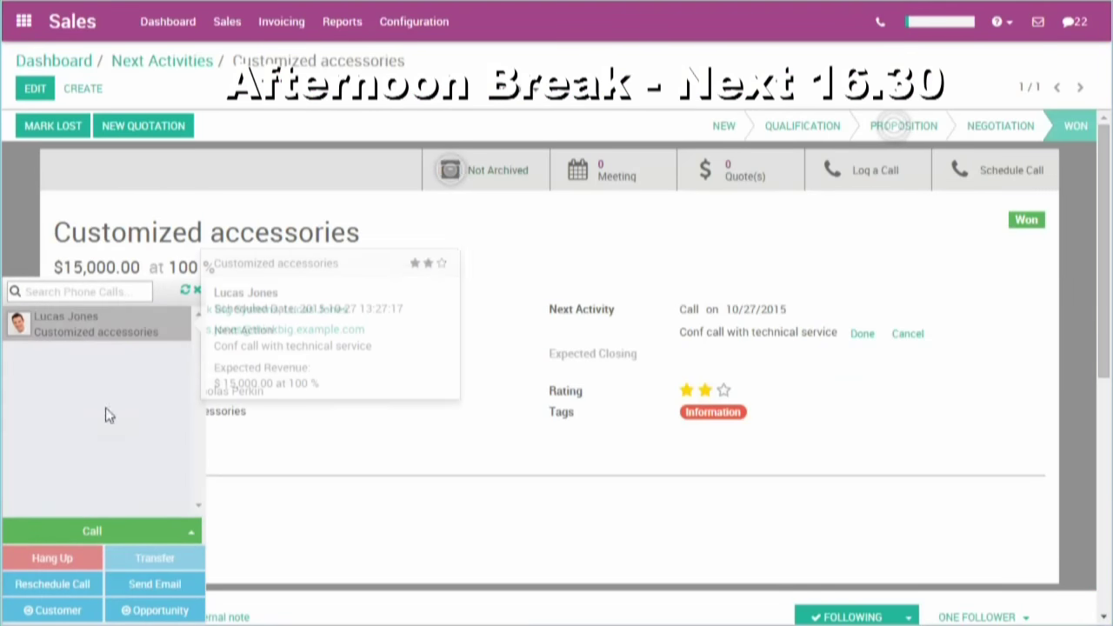
{"action": "left_click", "coordinate": [92, 532]}
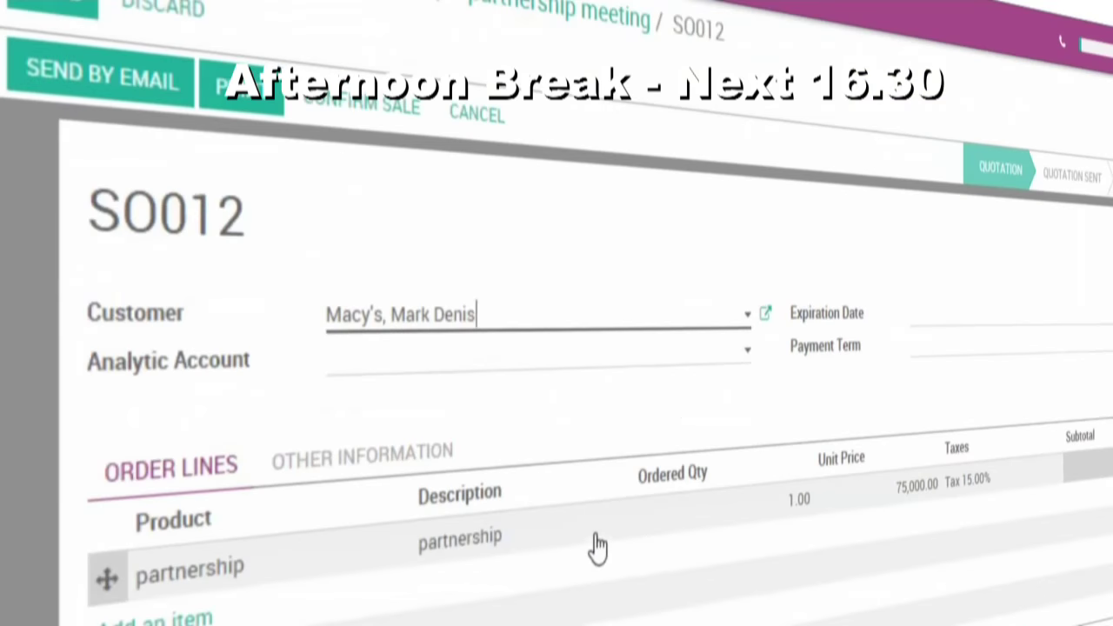
- Save SO012 and compose its email with a Discount Offer block and a Social + Text footer
{"action": "key", "text": "alt+s"}
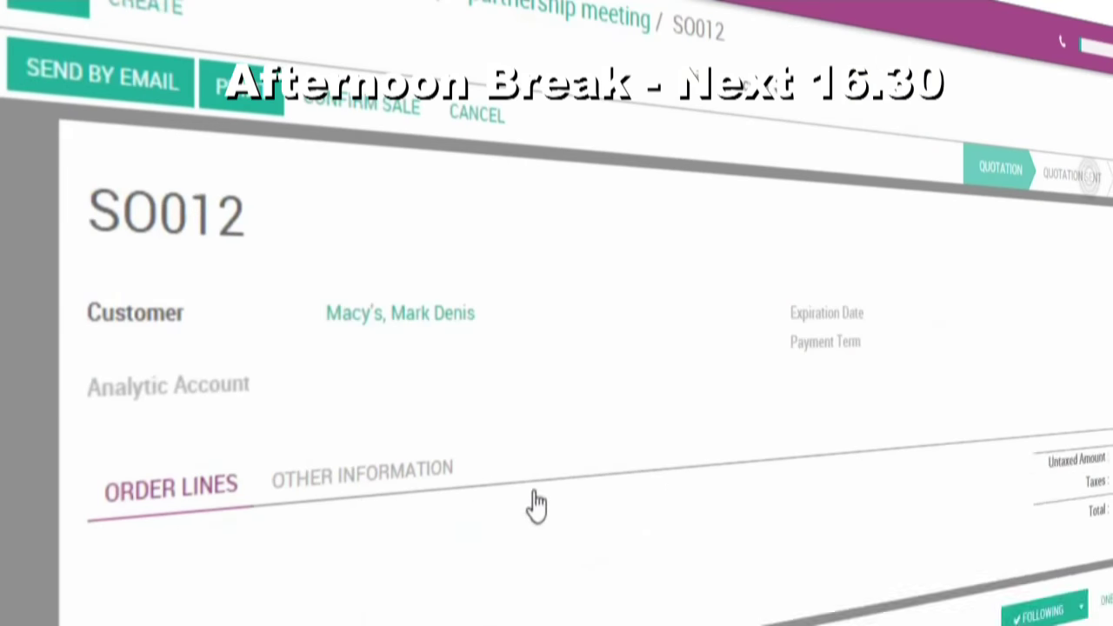
{"action": "left_click", "coordinate": [159, 113]}
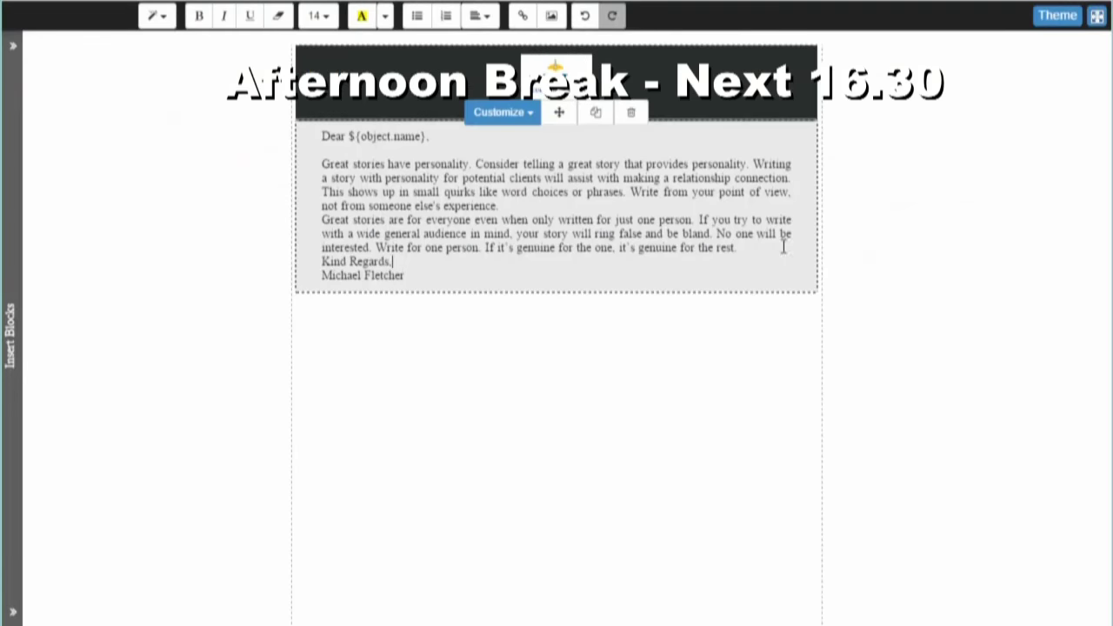
{"action": "key", "text": "Return"}
{"action": "left_click", "coordinate": [11, 335]}
{"action": "scroll", "coordinate": [50, 348], "scroll_direction": "down", "scroll_amount": 3}
{"action": "left_click_drag", "start_coordinate": [47, 236], "coordinate": [472, 366]}
{"action": "left_click", "coordinate": [16, 305]}
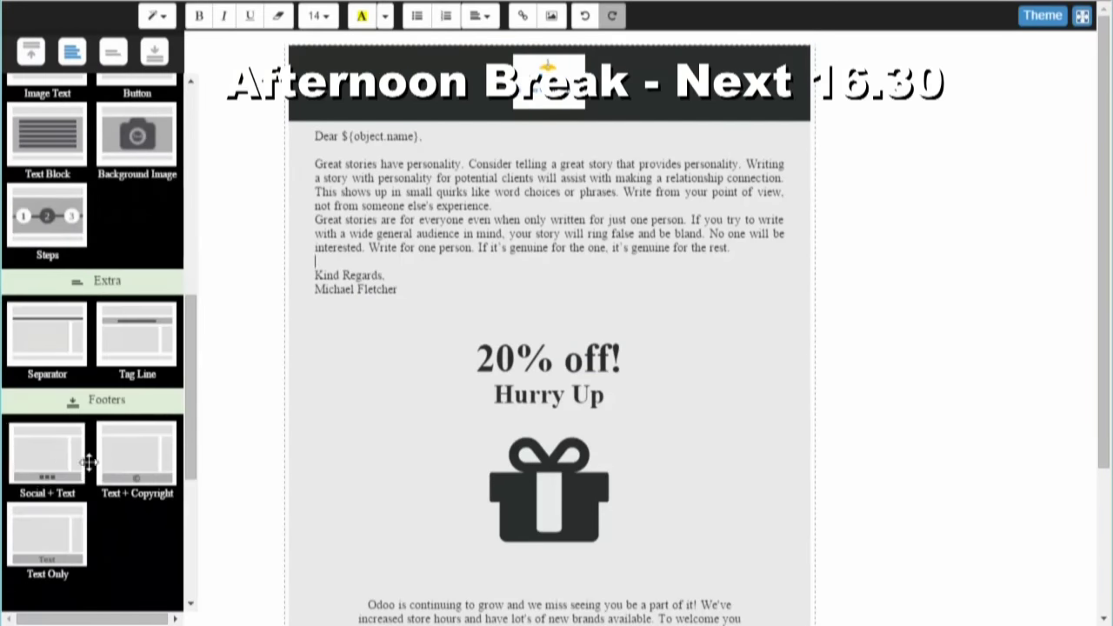
{"action": "left_click_drag", "start_coordinate": [87, 461], "coordinate": [553, 622]}
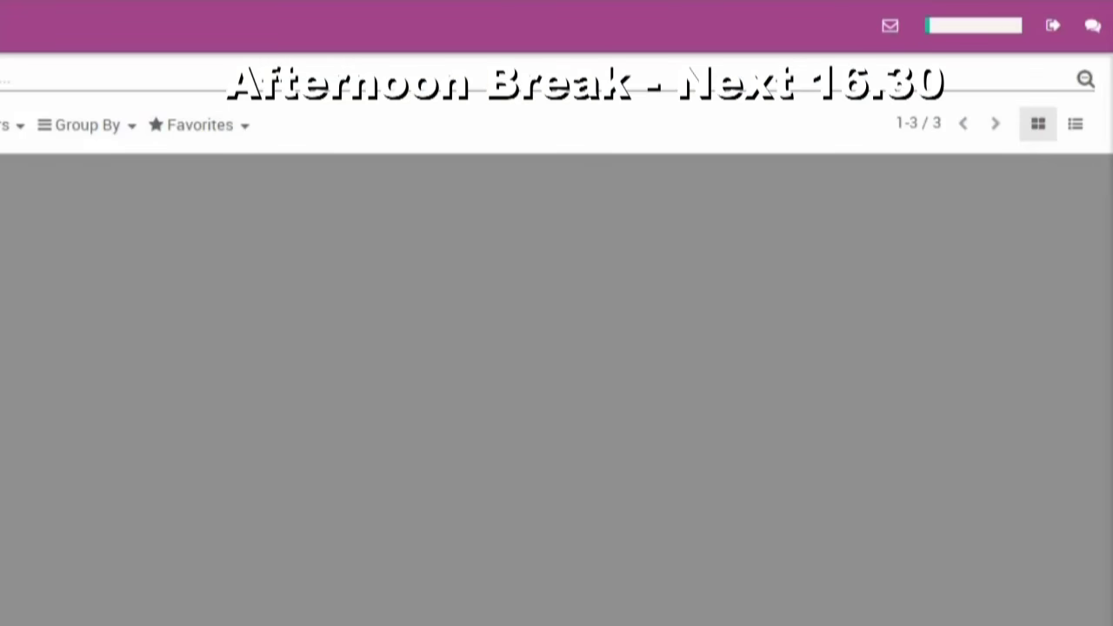
- Open the planner's expectations step and start filling the #1 Sales Objectives field
{"action": "left_click", "coordinate": [956, 39]}
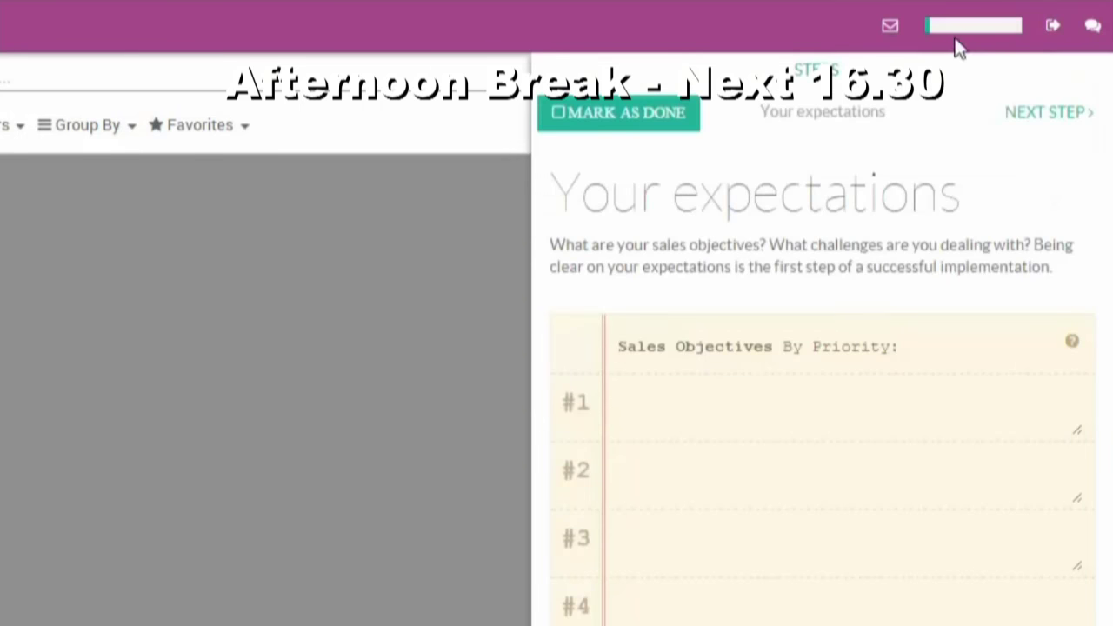
{"action": "left_click", "coordinate": [792, 416]}
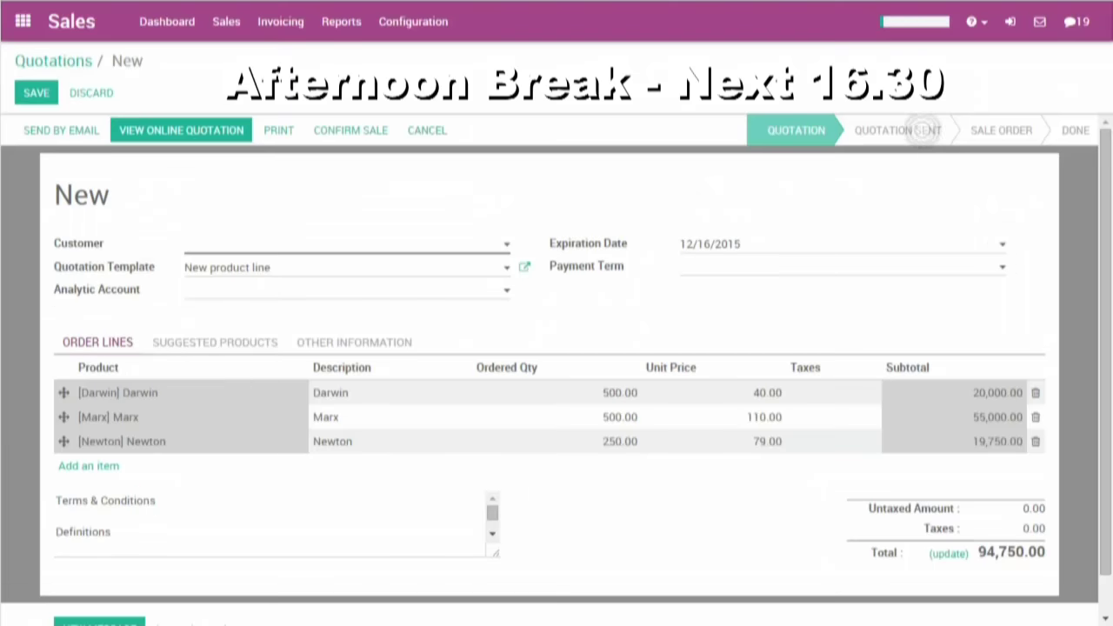
- Set the customer to China Export with a 30 Net Days payment term
{"action": "left_click", "coordinate": [331, 254]}
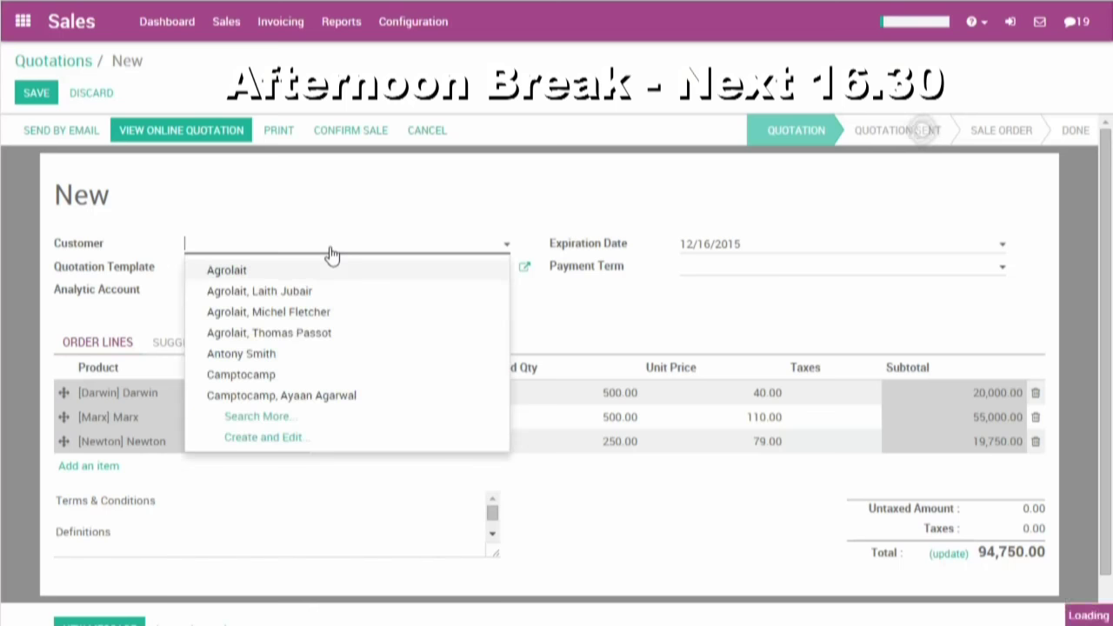
{"action": "type", "text": "china"}
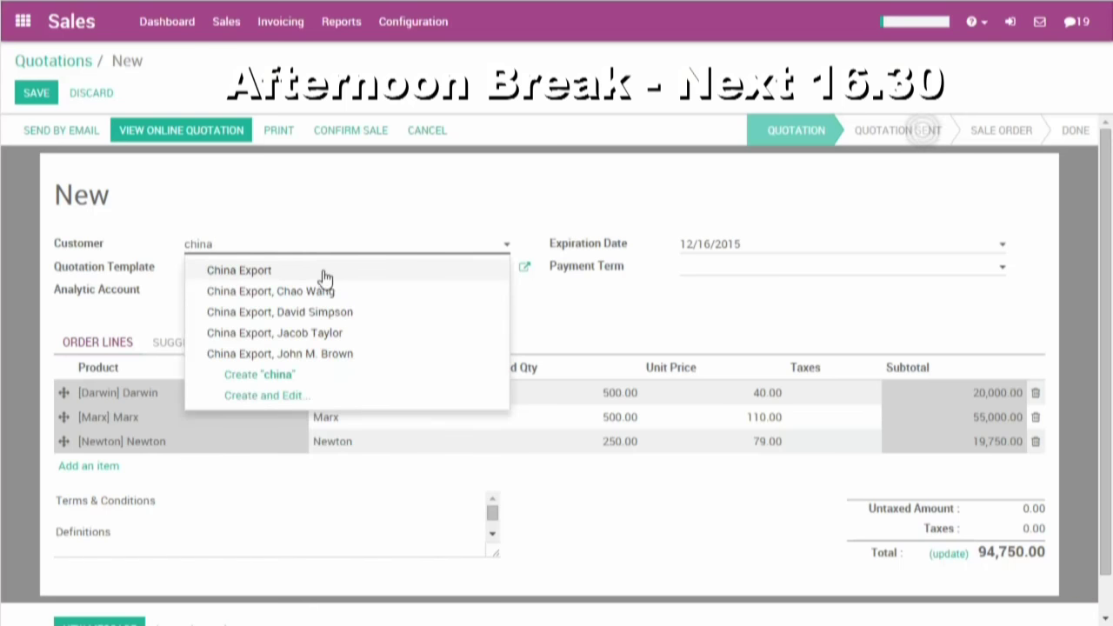
{"action": "left_click", "coordinate": [323, 272]}
{"action": "left_click", "coordinate": [730, 266]}
{"action": "left_click", "coordinate": [769, 315]}
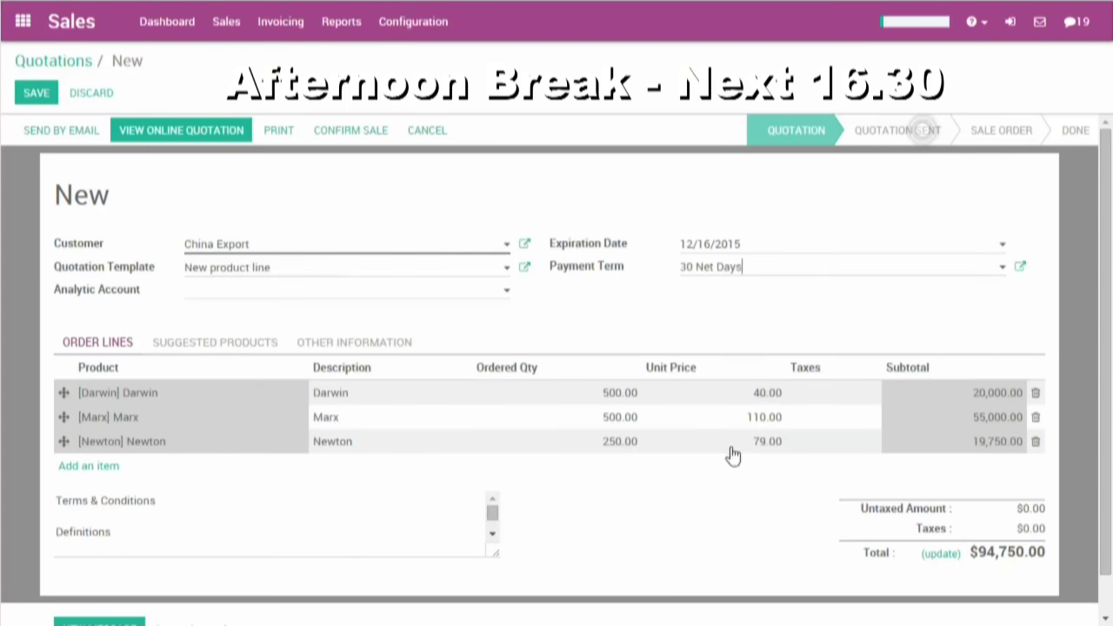
- Raise the Marx ordered quantity to 1000 and save the quotation
{"action": "left_click", "coordinate": [616, 419]}
{"action": "left_click_drag", "start_coordinate": [604, 416], "coordinate": [595, 409]}
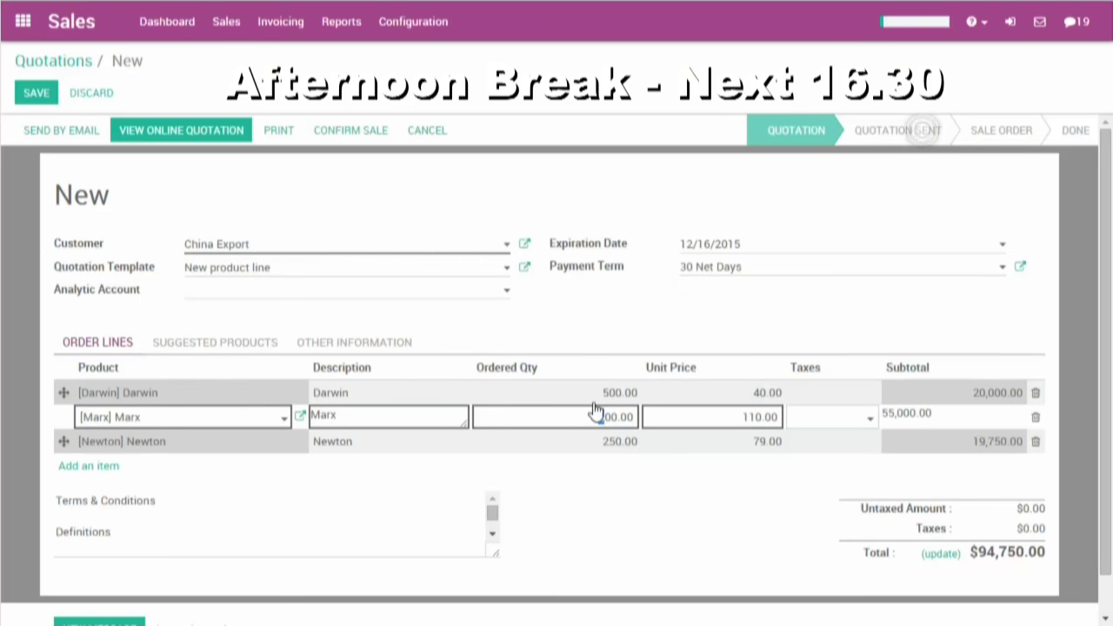
{"action": "type", "text": "10"}
{"action": "left_click", "coordinate": [37, 94]}
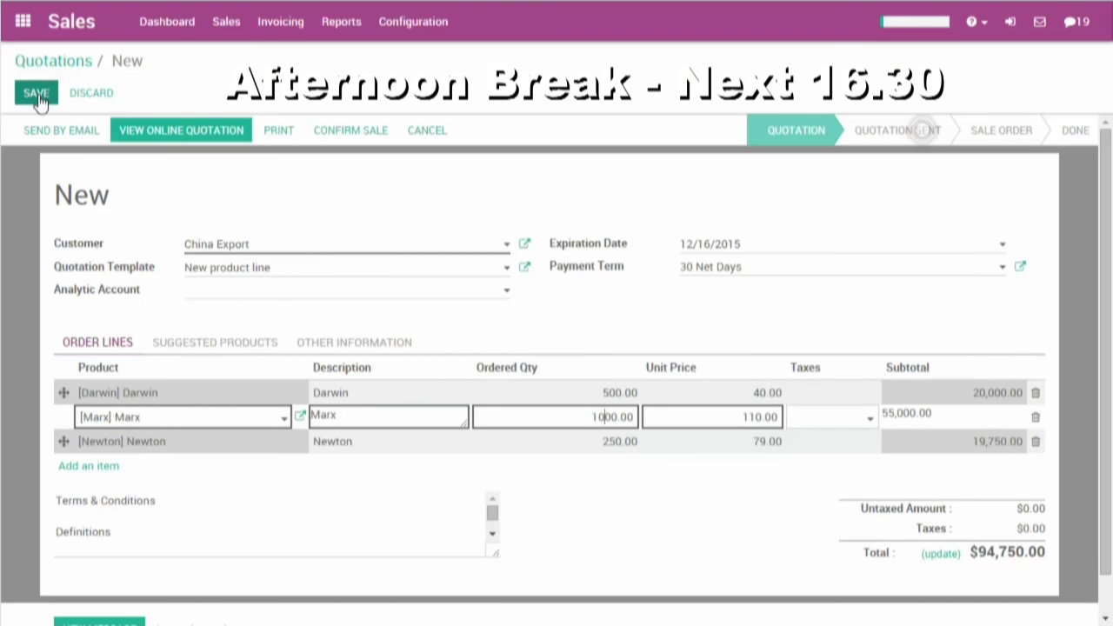
- Edit the online quotation page and add a References section above Our offer
{"action": "left_click", "coordinate": [228, 130]}
{"action": "left_click", "coordinate": [66, 16]}
{"action": "left_click", "coordinate": [11, 296]}
{"action": "left_click_drag", "start_coordinate": [151, 244], "coordinate": [903, 478]}
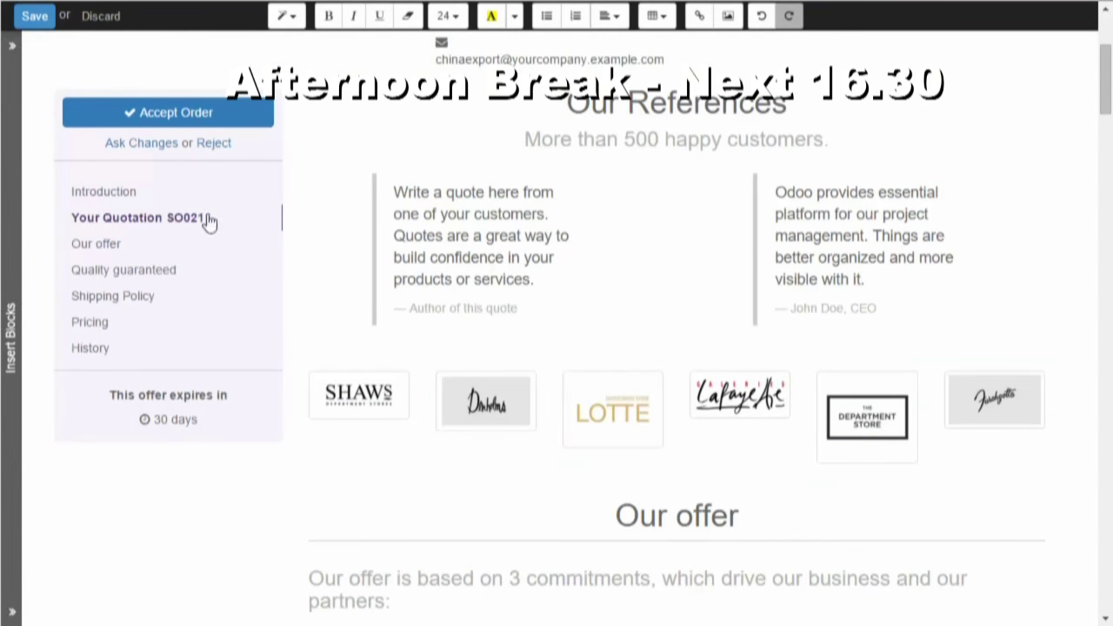
- Add a banner headed 'Save $500!' with a 'Sign the q…' subtitle above Our offer
{"action": "left_click", "coordinate": [11, 339]}
{"action": "left_click_drag", "start_coordinate": [104, 487], "coordinate": [556, 478]}
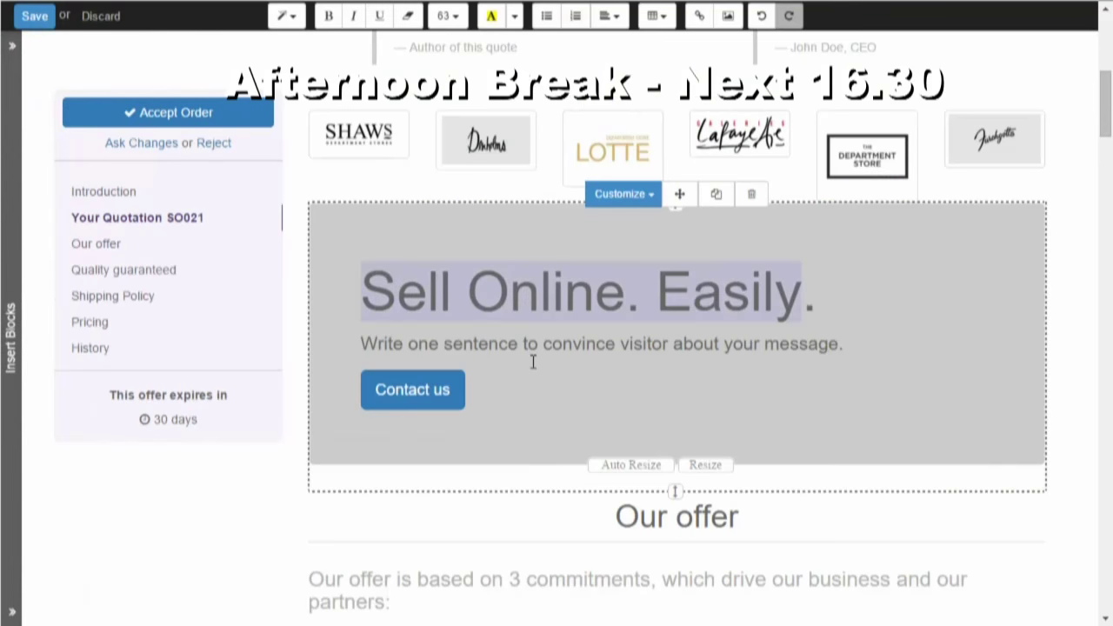
{"action": "type", "text": "Save *"}
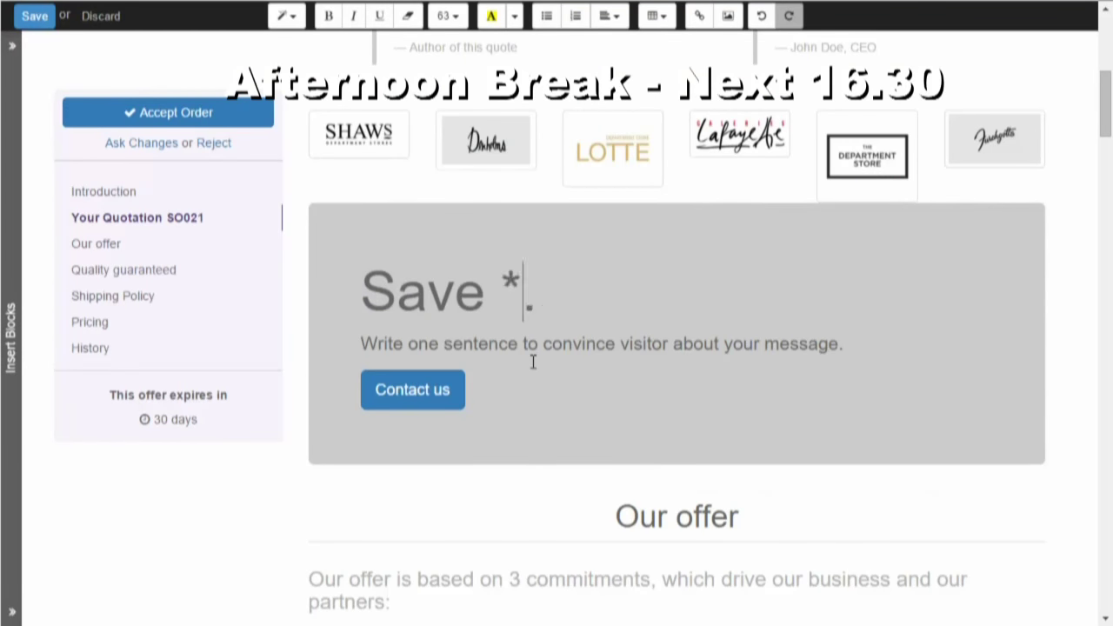
{"action": "key", "text": "BackSpace"}
{"action": "type", "text": "$500"}
{"action": "key", "text": "Delete"}
{"action": "type", "text": "!"}
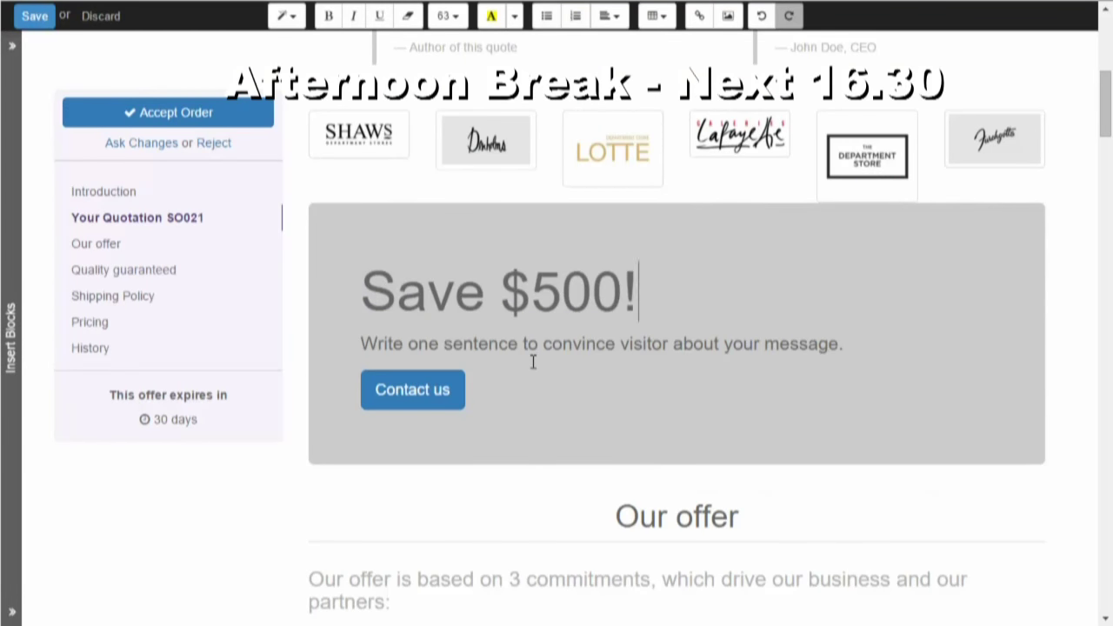
{"action": "left_click_drag", "start_coordinate": [826, 353], "coordinate": [361, 344]}
{"action": "type", "text": "Sign the qy"}
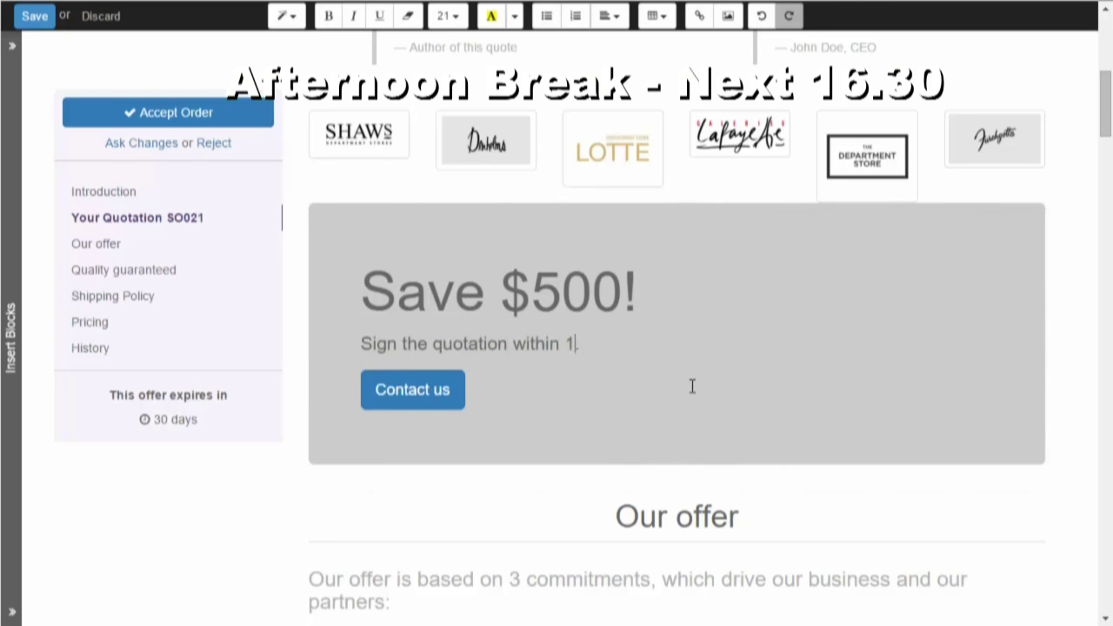
- Save the page edits, then change the Darwin quantity to 550 and save again
{"action": "key", "text": "ctrl+s"}
{"action": "scroll", "coordinate": [1022, 390], "scroll_direction": "down", "scroll_amount": 10}
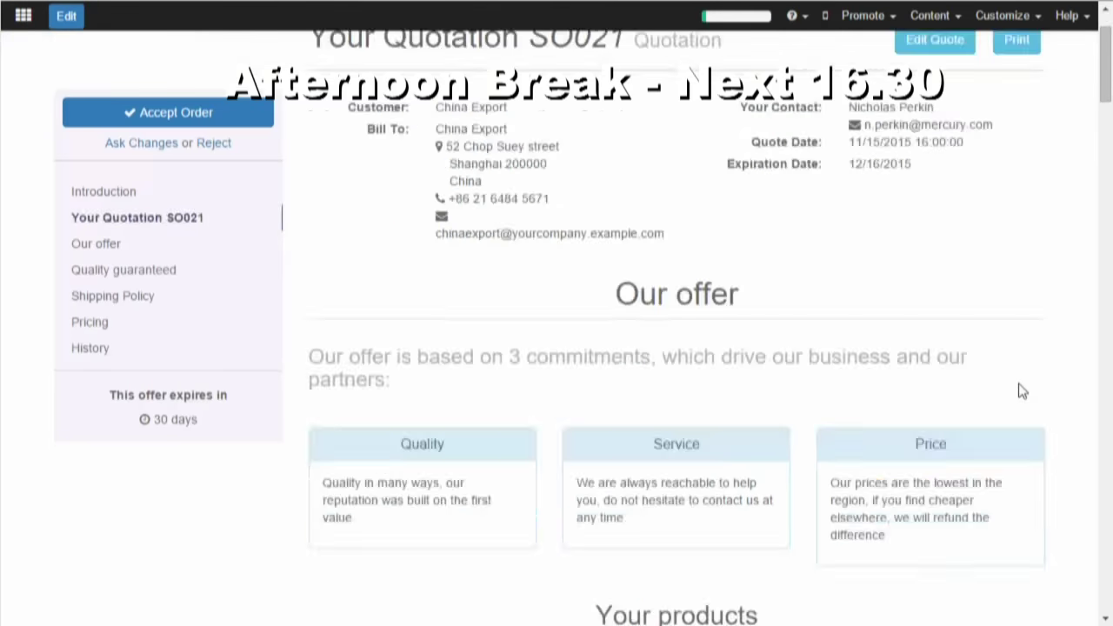
{"action": "scroll", "coordinate": [1027, 389], "scroll_direction": "down", "scroll_amount": 15}
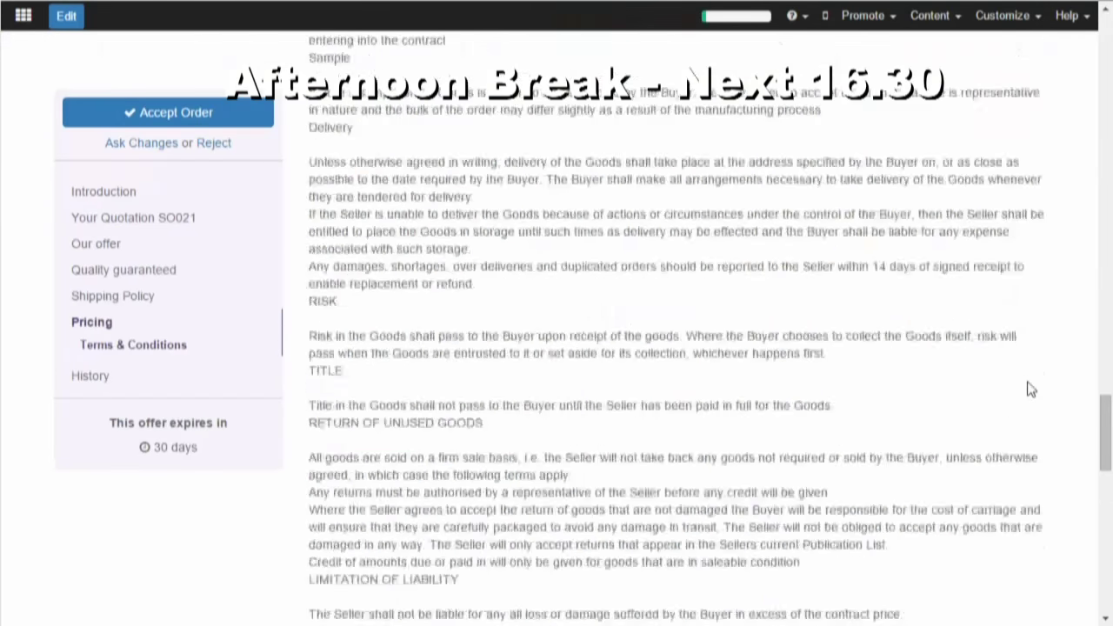
{"action": "scroll", "coordinate": [1031, 391], "scroll_direction": "up", "scroll_amount": 15}
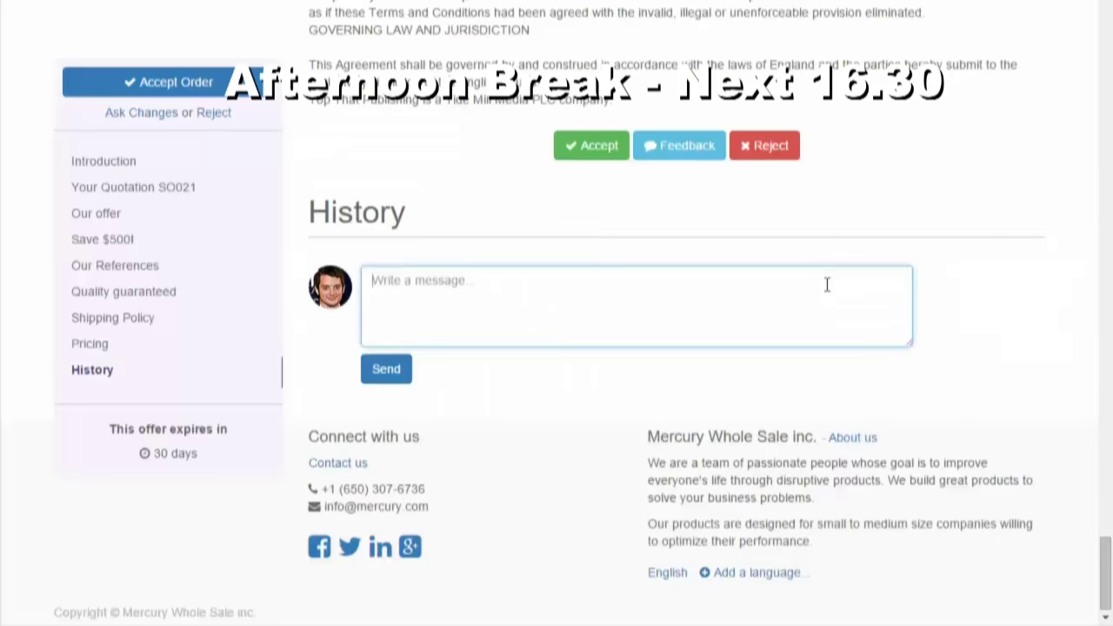
{"action": "type", "text": "Thanks for this qu"}
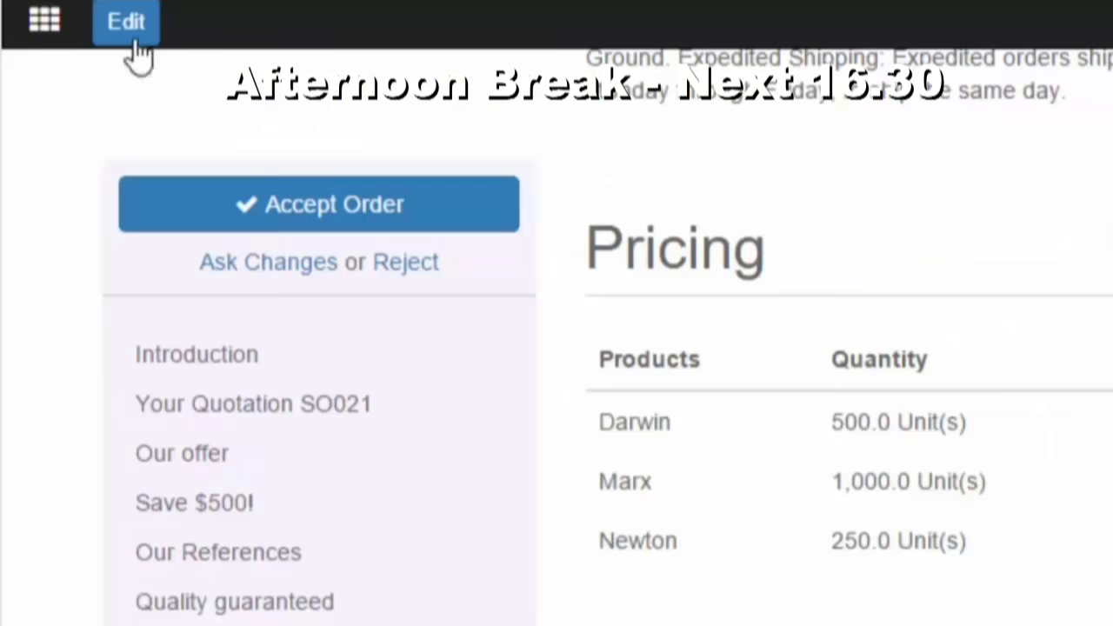
{"action": "left_click", "coordinate": [69, 15]}
{"action": "type", "text": "550.0"}
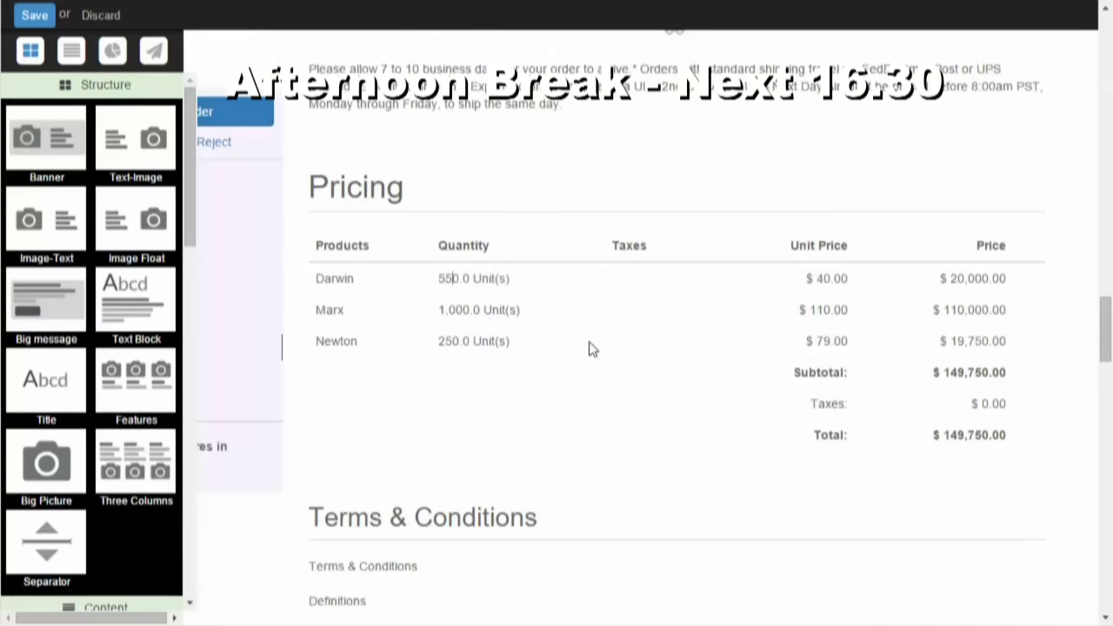
{"action": "left_click", "coordinate": [35, 15]}
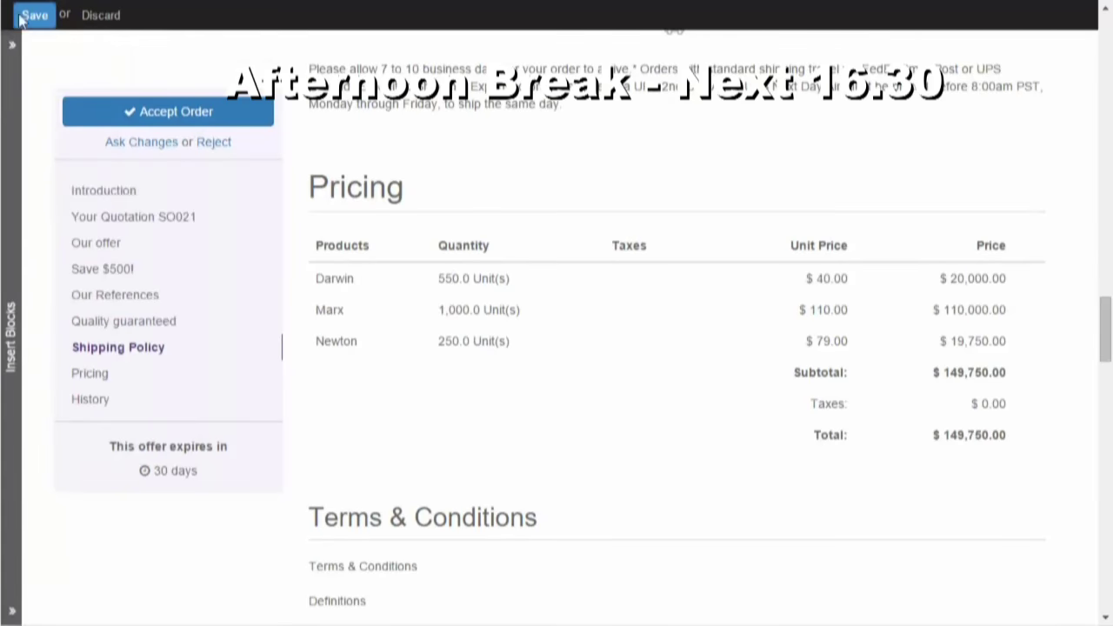
{"action": "scroll", "coordinate": [956, 398], "scroll_direction": "down", "scroll_amount": 10}
- Accept the quotation, enter the signer's name, draw a signature and Sign & Confirm
{"action": "left_click", "coordinate": [592, 589]}
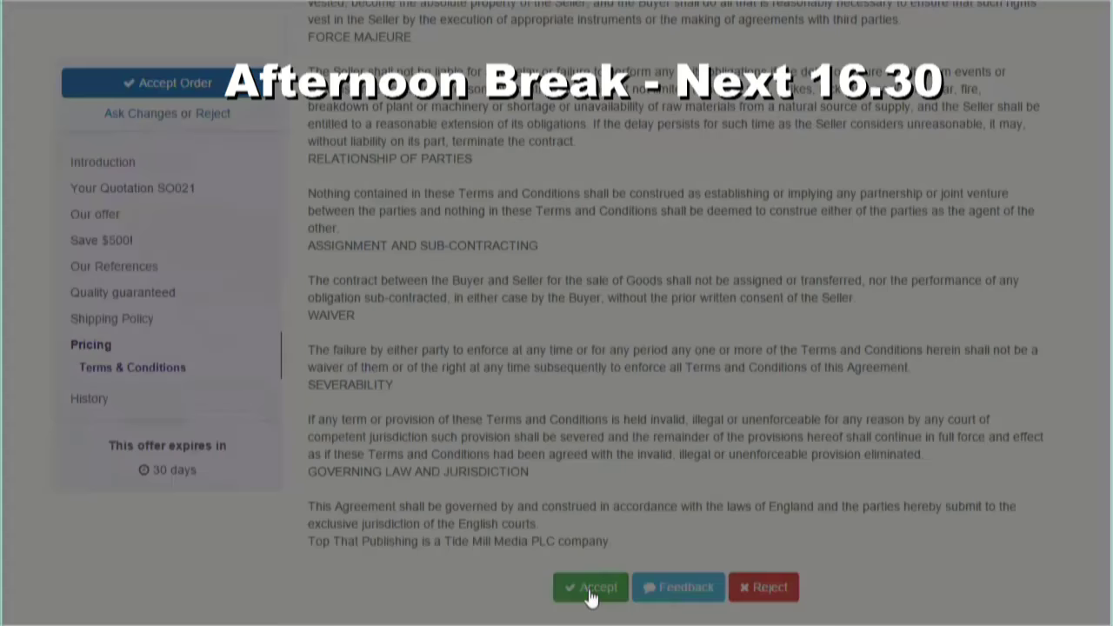
{"action": "left_click", "coordinate": [446, 171]}
{"action": "type", "text": "Chan"}
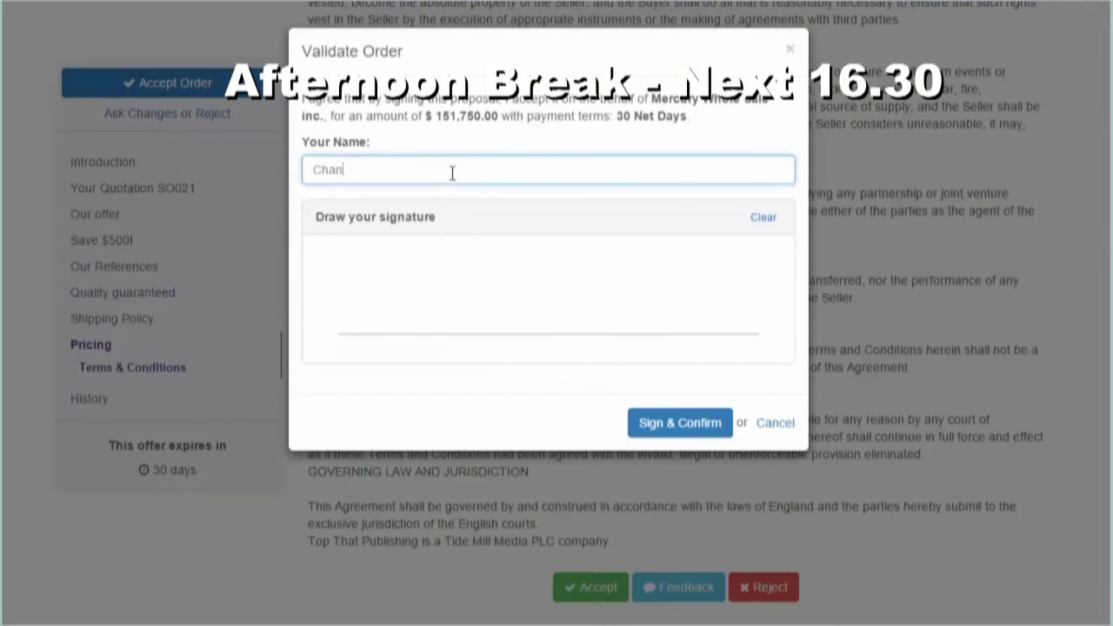
{"action": "mouse_move", "coordinate": [456, 272]}
{"action": "left_mouse_down"}
{"action": "mouse_move", "coordinate": [572, 248]}
{"action": "mouse_move", "coordinate": [597, 320]}
{"action": "mouse_move", "coordinate": [641, 333]}
{"action": "left_mouse_up"}
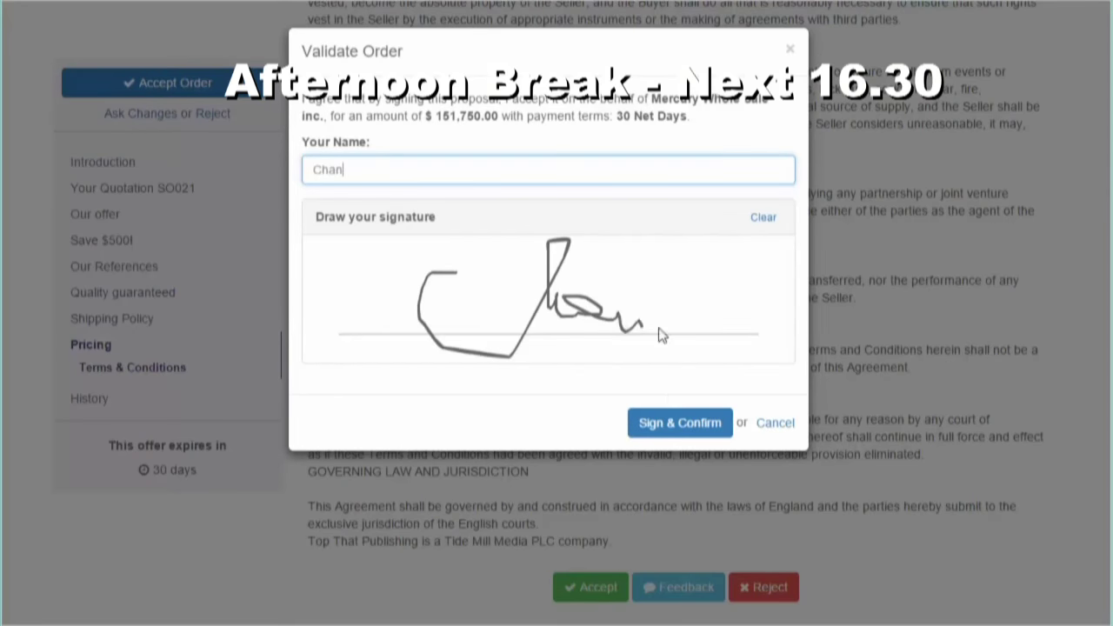
{"action": "left_click", "coordinate": [678, 410]}
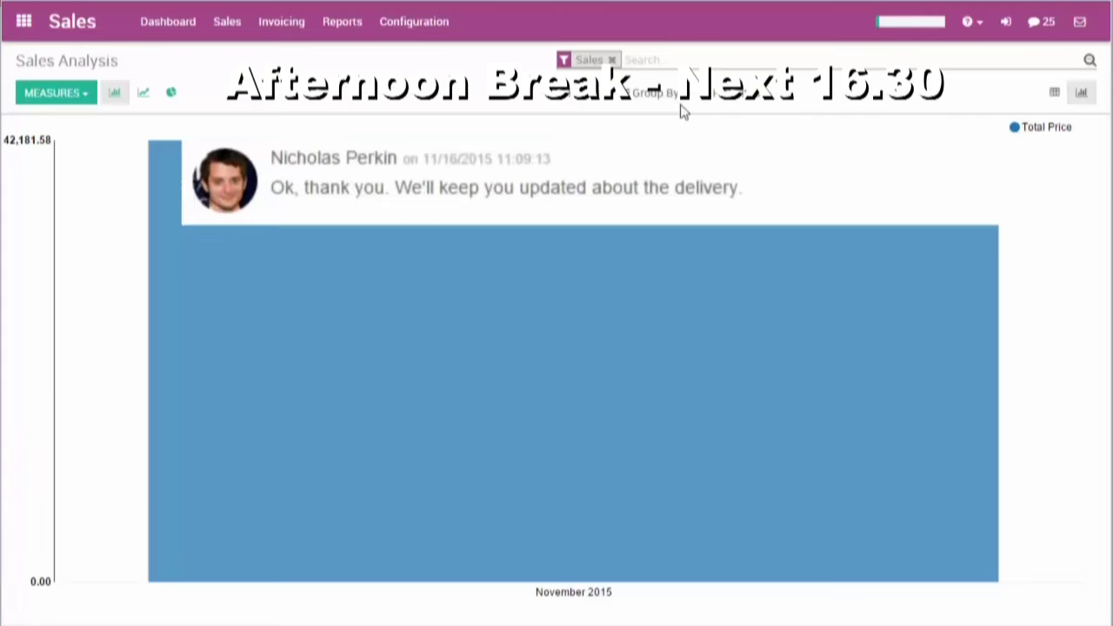
- Group the sales chart by Salesperson, switch to a pie, then regroup by Sales Team only
{"action": "left_click", "coordinate": [663, 96]}
{"action": "left_click", "coordinate": [669, 116]}
{"action": "left_click", "coordinate": [451, 102]}
{"action": "left_click", "coordinate": [171, 92]}
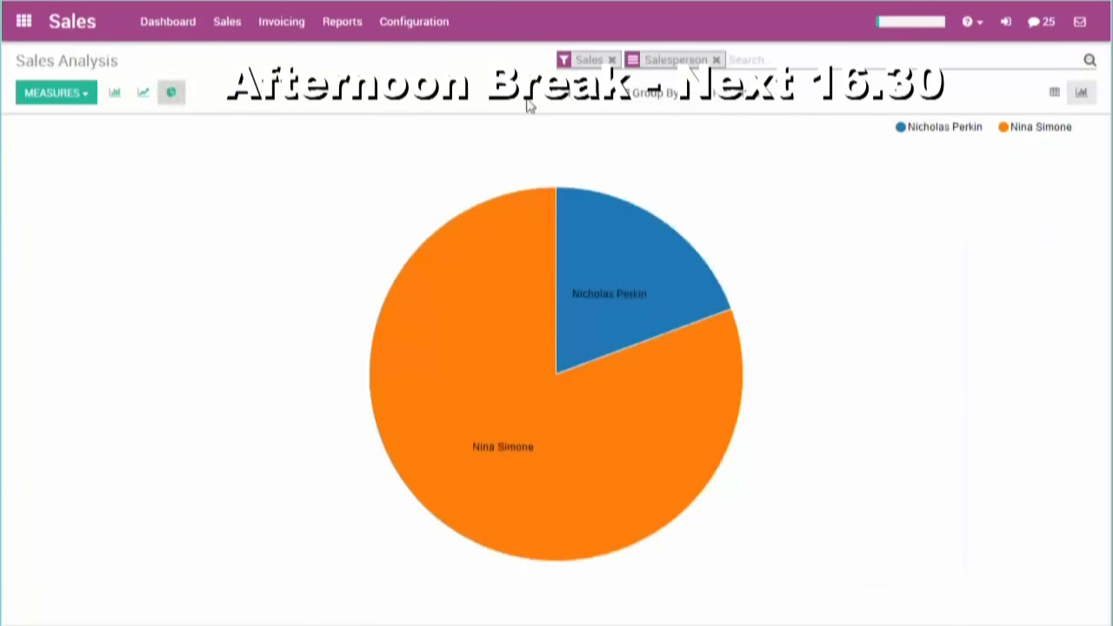
{"action": "left_click", "coordinate": [654, 93]}
{"action": "left_click", "coordinate": [671, 138]}
{"action": "left_click", "coordinate": [669, 118]}
{"action": "left_click", "coordinate": [475, 87]}
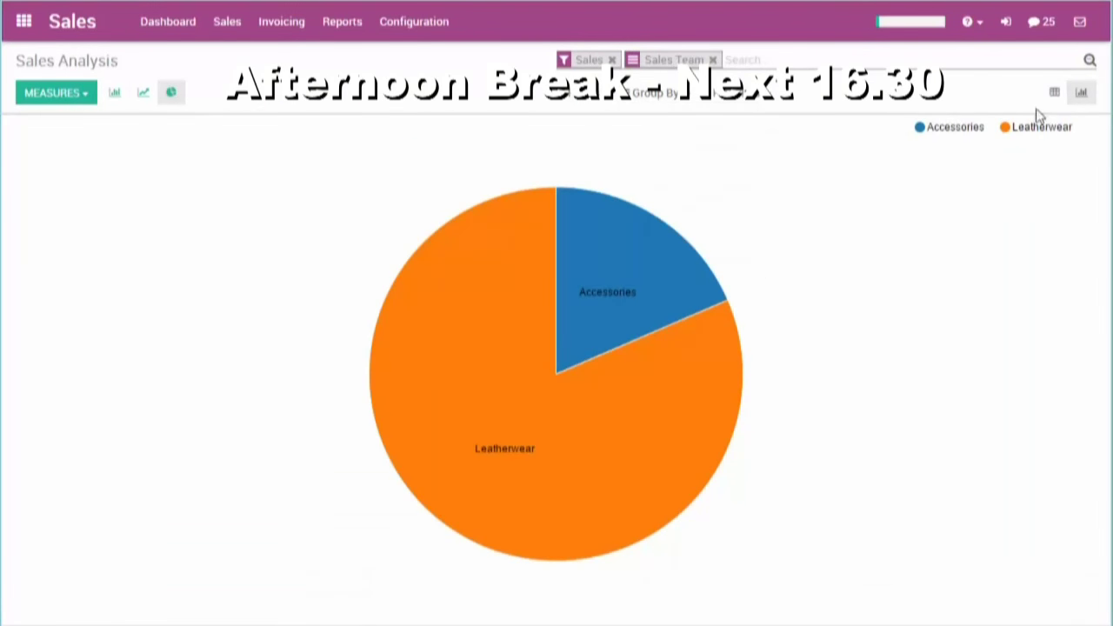
- Show the analysis as a pivot table with rows grouped by Product Category
{"action": "left_click", "coordinate": [1054, 92]}
{"action": "left_click", "coordinate": [666, 96]}
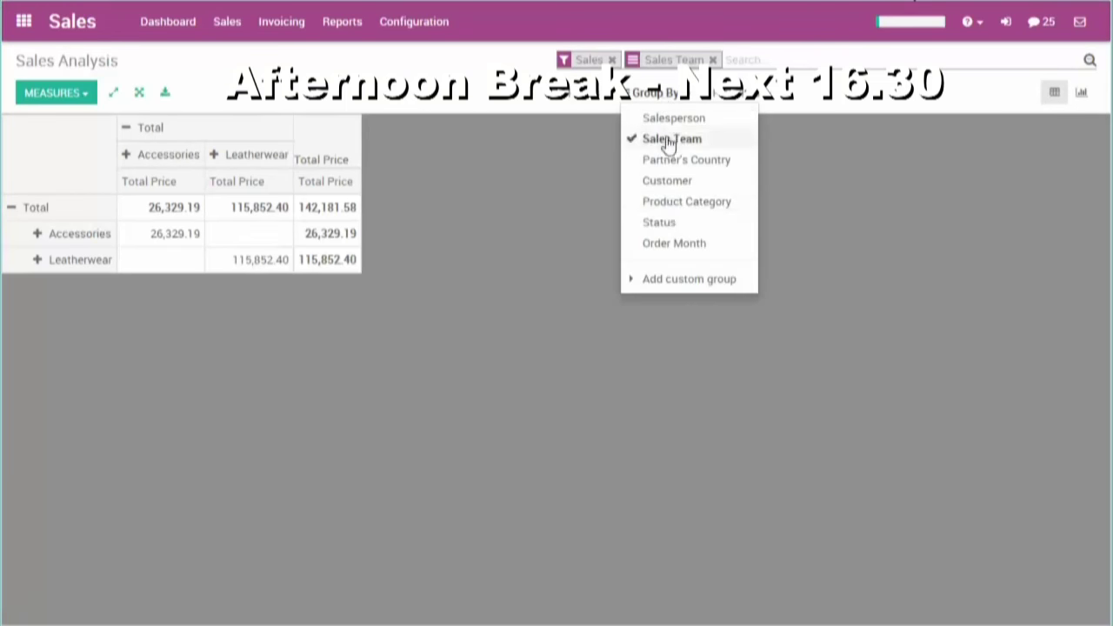
{"action": "left_click", "coordinate": [667, 139]}
{"action": "left_click", "coordinate": [670, 201]}
{"action": "left_click", "coordinate": [823, 200]}
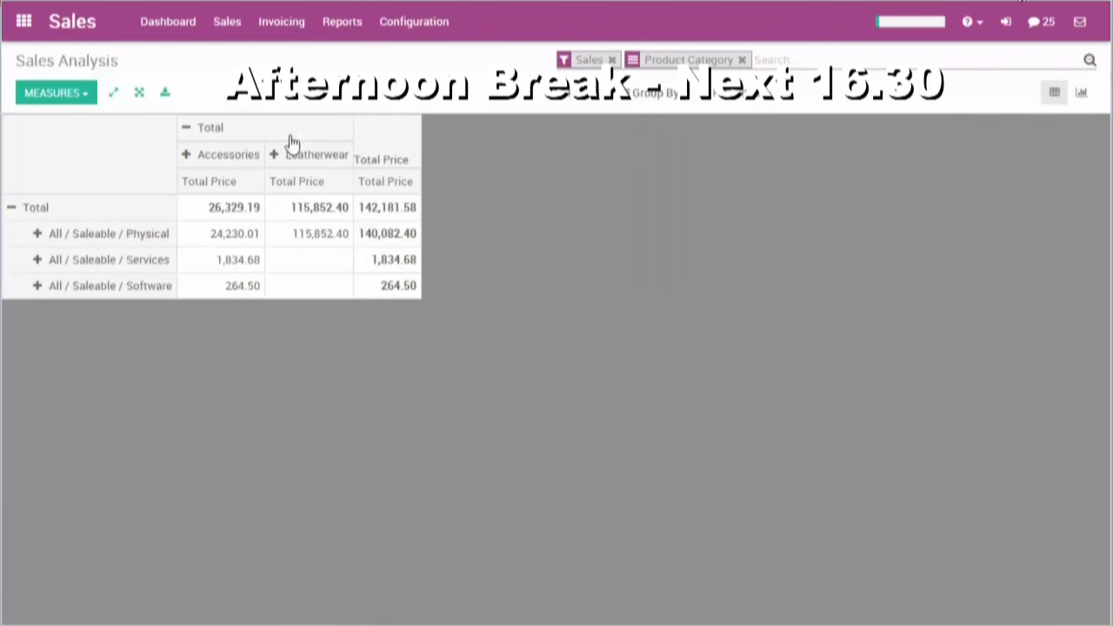
- Expand Accessories by Date Order quarter instead of per-product columns
{"action": "left_click", "coordinate": [186, 157]}
{"action": "left_click", "coordinate": [207, 321]}
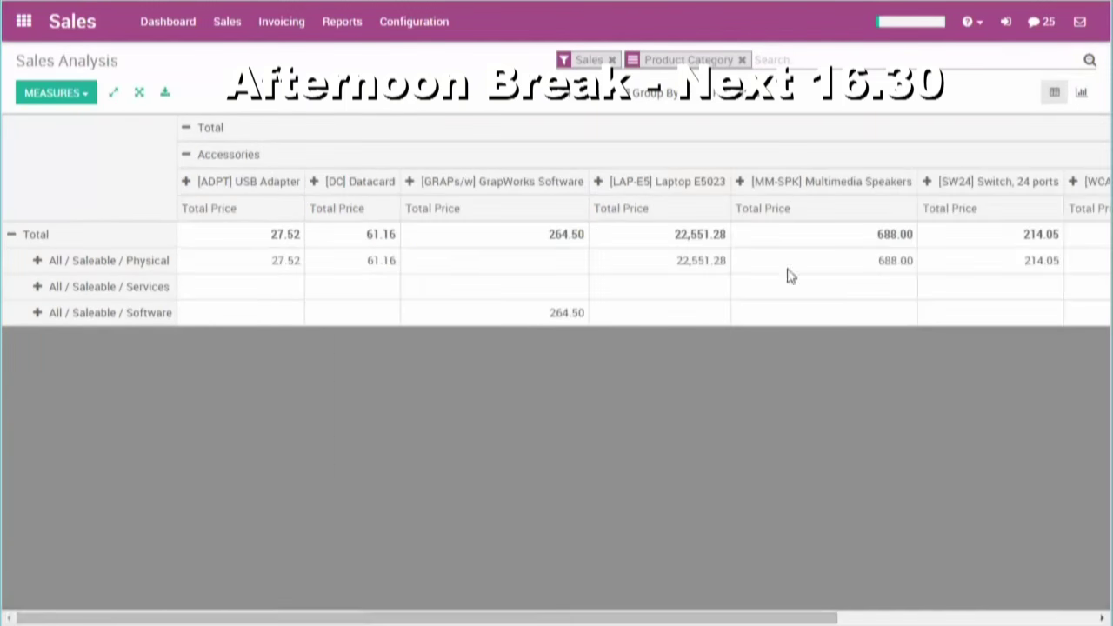
{"action": "left_click", "coordinate": [188, 156]}
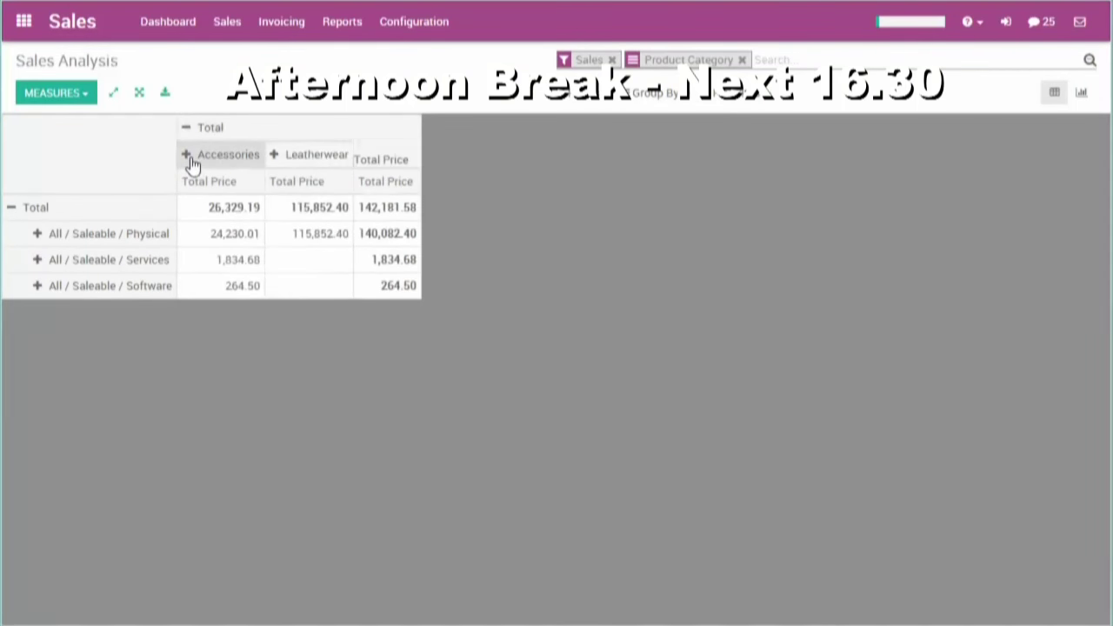
{"action": "left_click", "coordinate": [190, 156]}
{"action": "mouse_move", "coordinate": [249, 238]}
{"action": "left_click", "coordinate": [387, 311]}
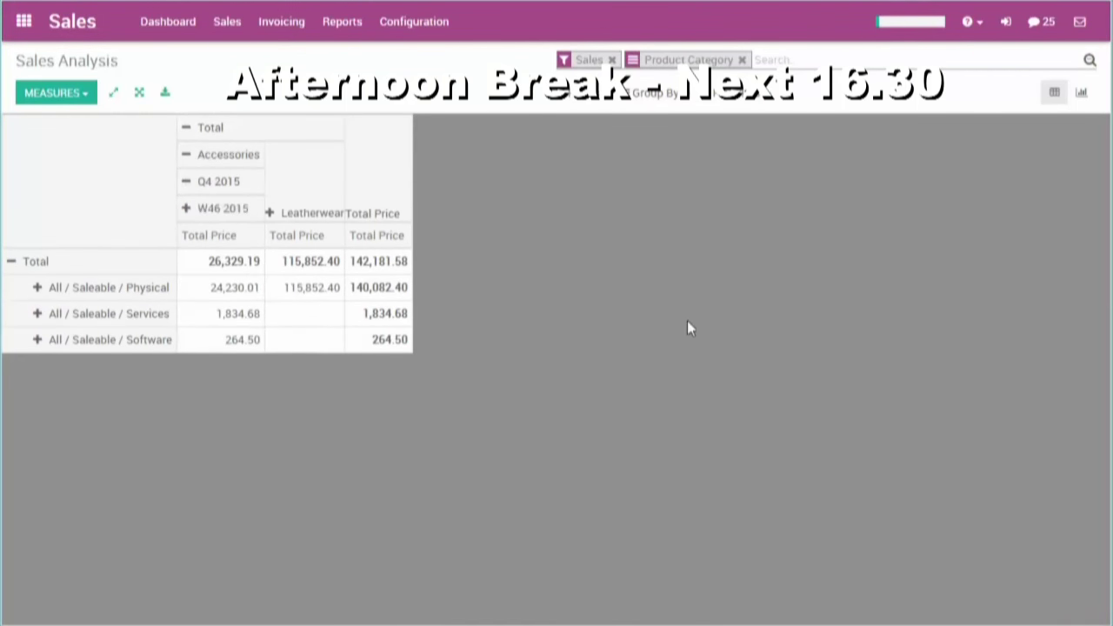
- Save the current analysis as the favorite 'Sales Analysis Week'
{"action": "left_click", "coordinate": [755, 103]}
{"action": "left_click", "coordinate": [738, 223]}
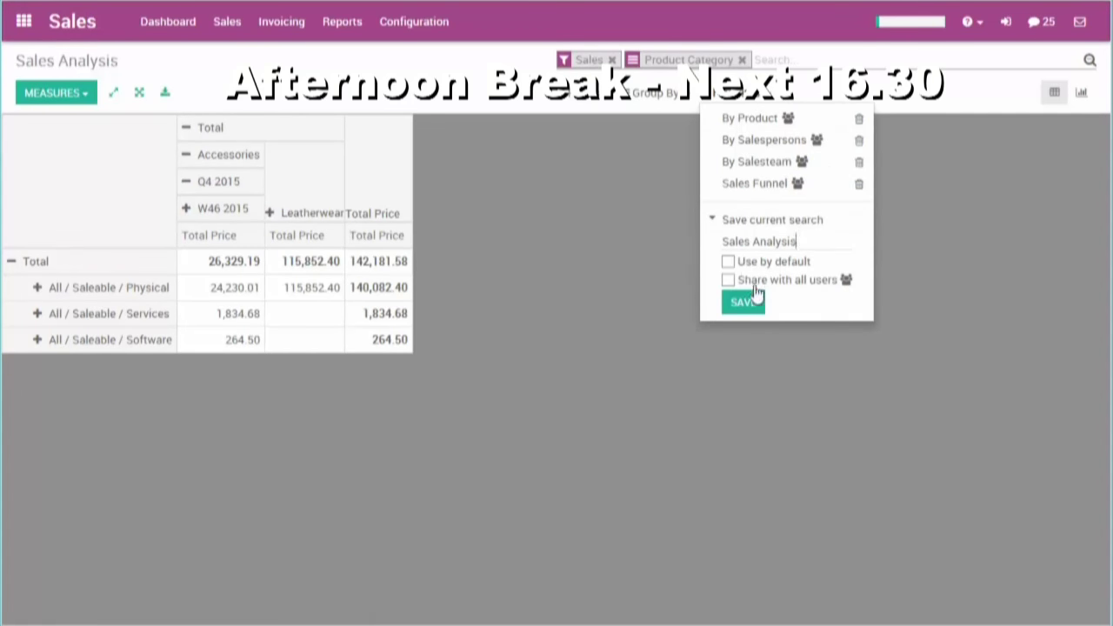
{"action": "type", "text": "Week"}
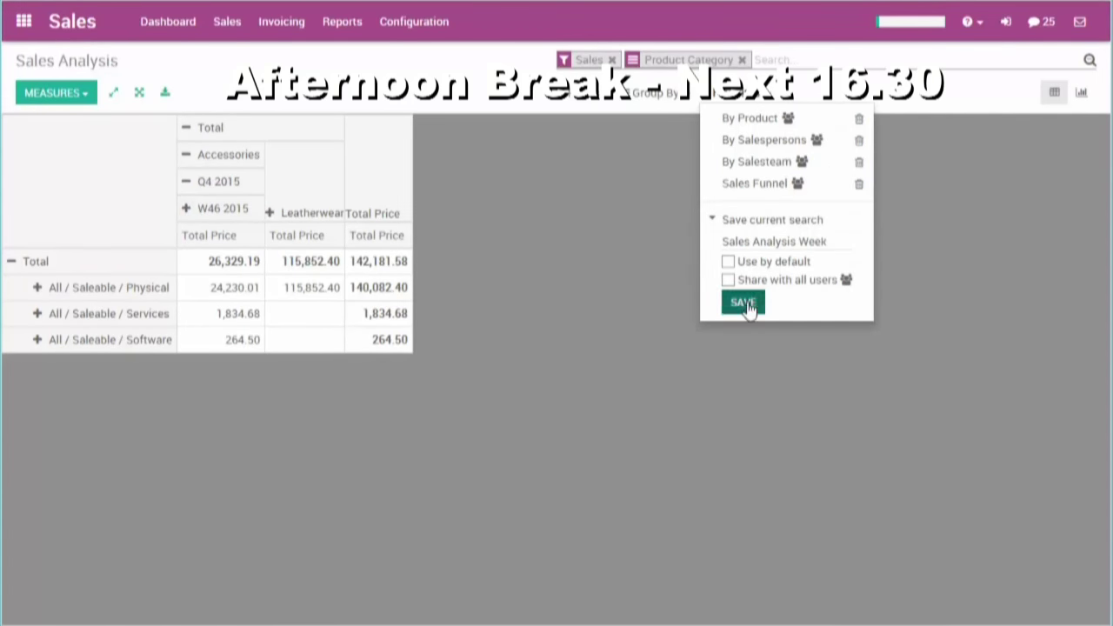
{"action": "left_click", "coordinate": [744, 303]}
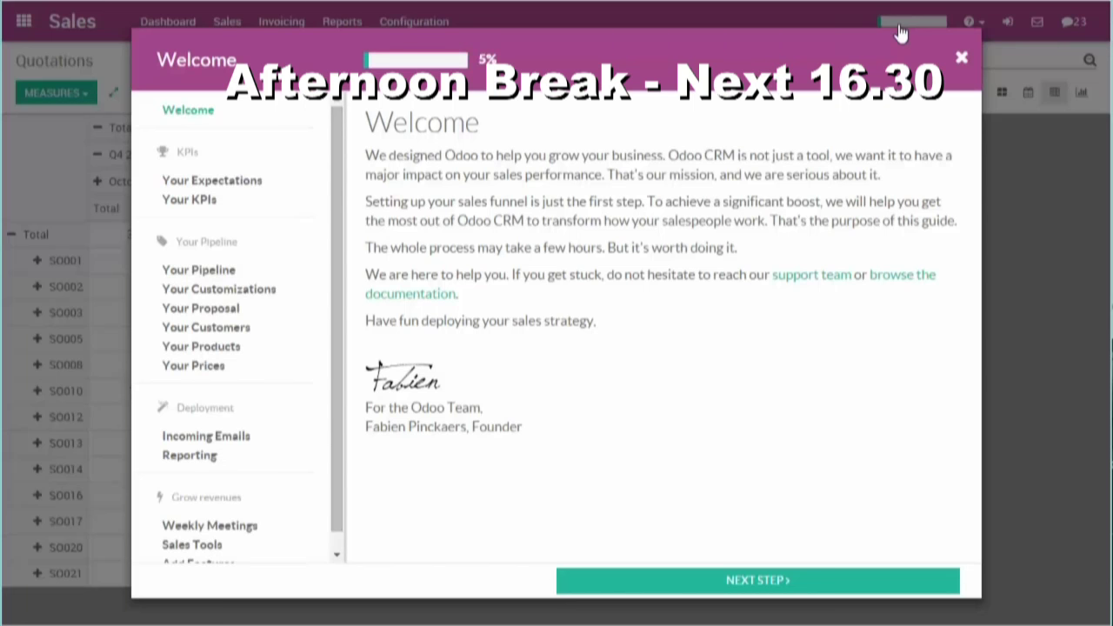
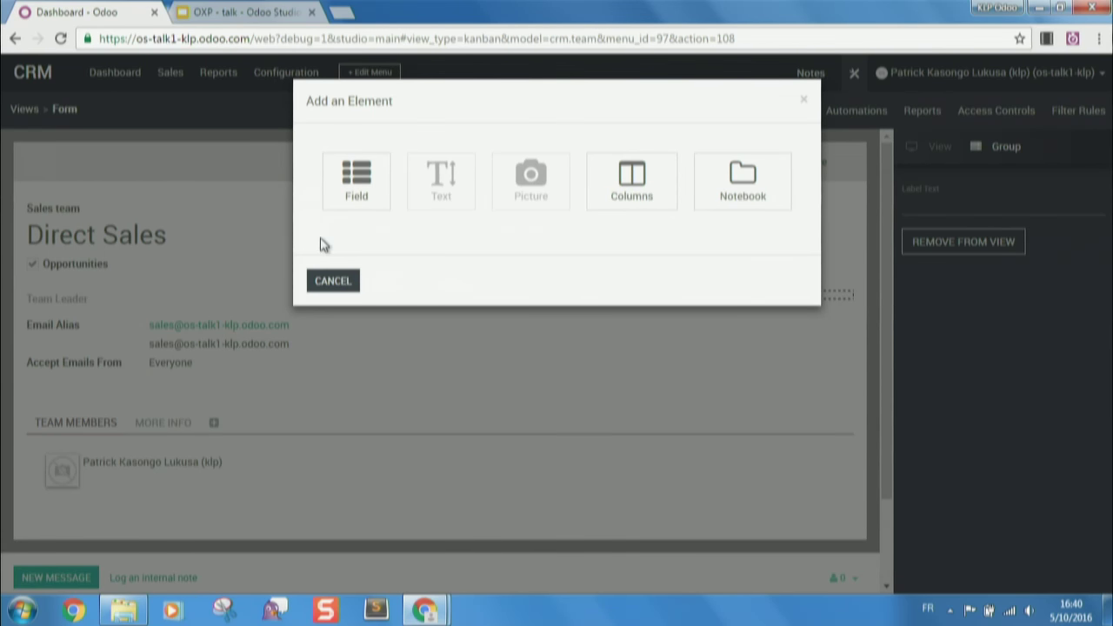
- Dismiss the add-element dialog and reopen the Field chooser on the Direct Sales team form
{"action": "left_click", "coordinate": [332, 280]}
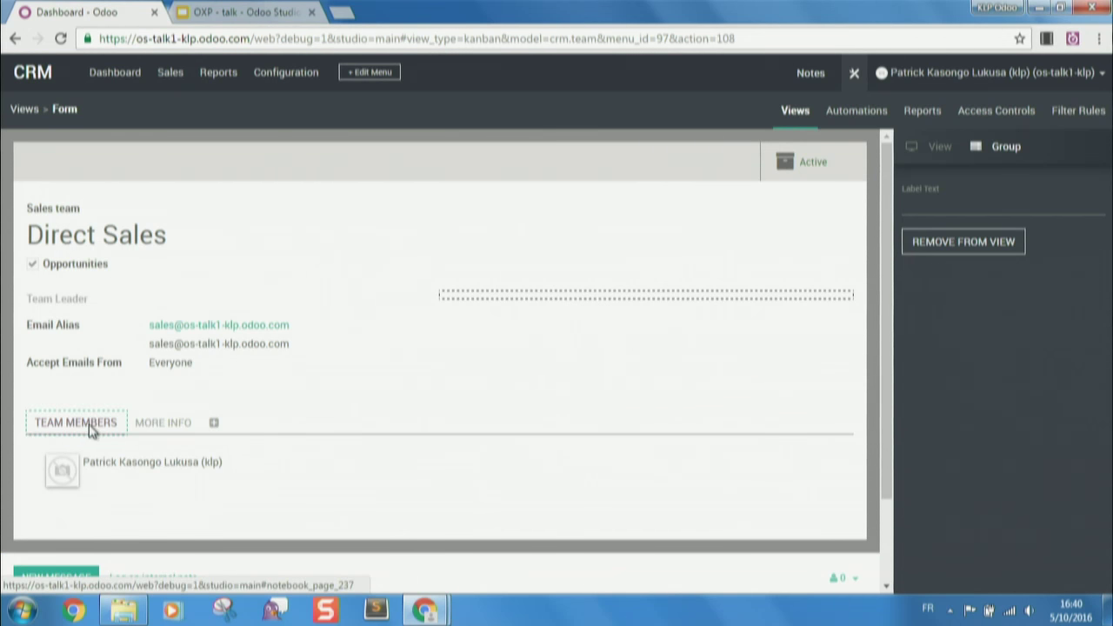
{"action": "left_click", "coordinate": [646, 299]}
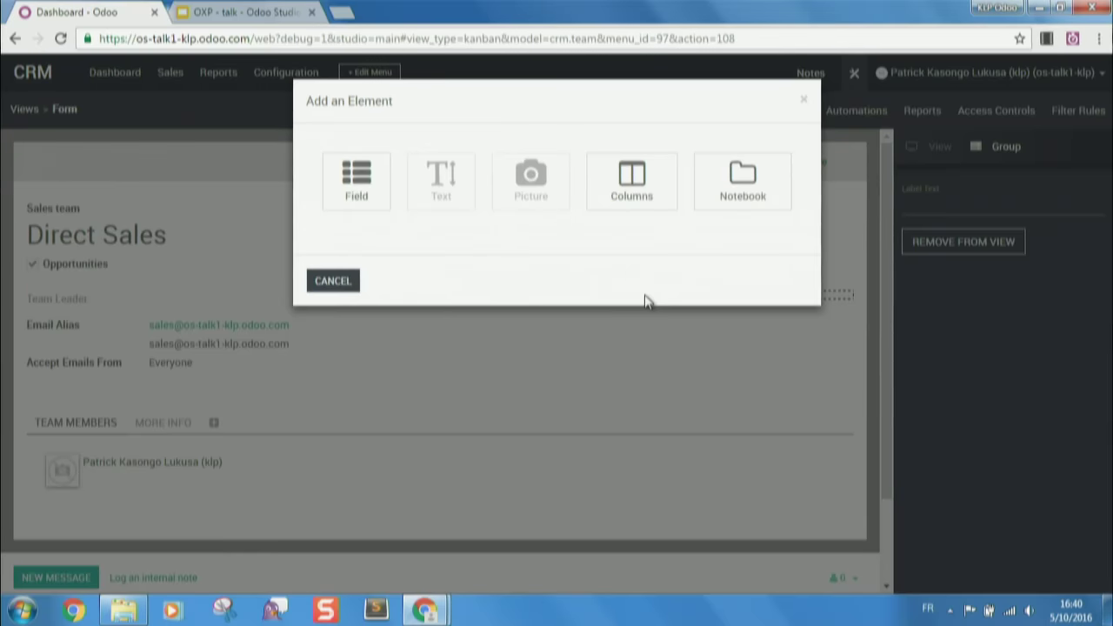
{"action": "left_click", "coordinate": [348, 190]}
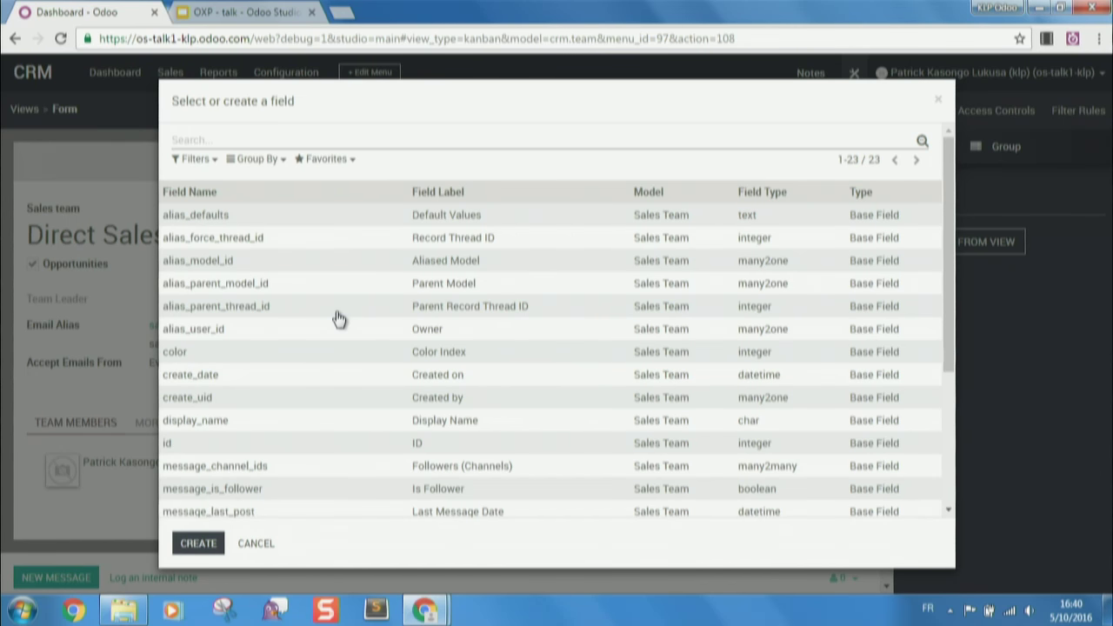
{"action": "scroll", "coordinate": [340, 320], "scroll_direction": "down", "scroll_amount": 5}
{"action": "scroll", "coordinate": [338, 318], "scroll_direction": "up", "scroll_amount": 5}
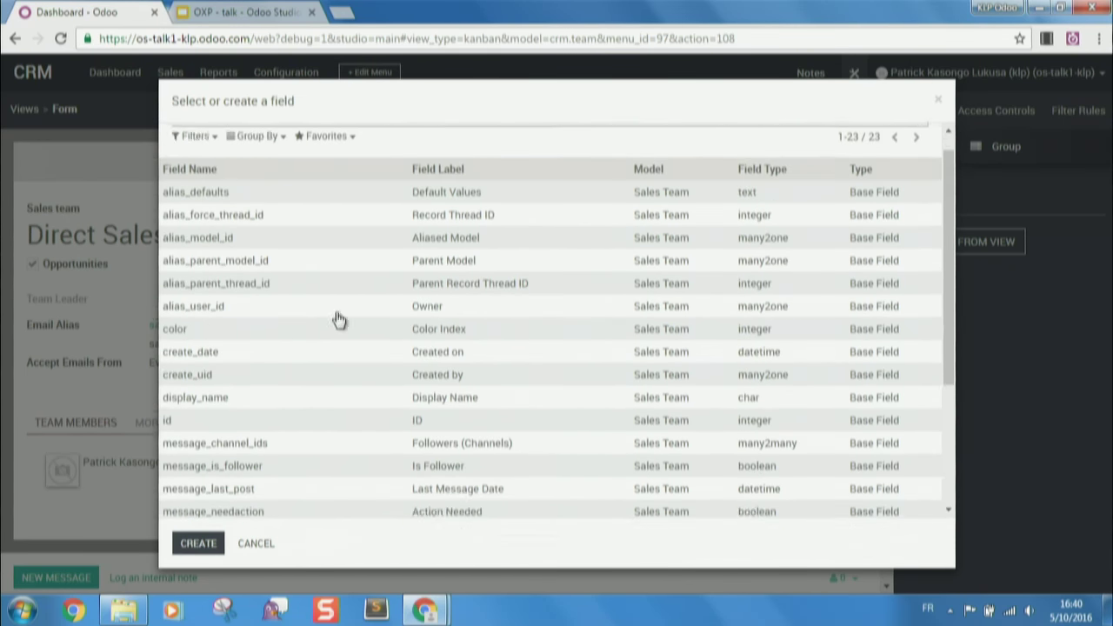
- Create and save a new field, then exit Studio to the CRM dashboard
{"action": "left_click", "coordinate": [192, 546]}
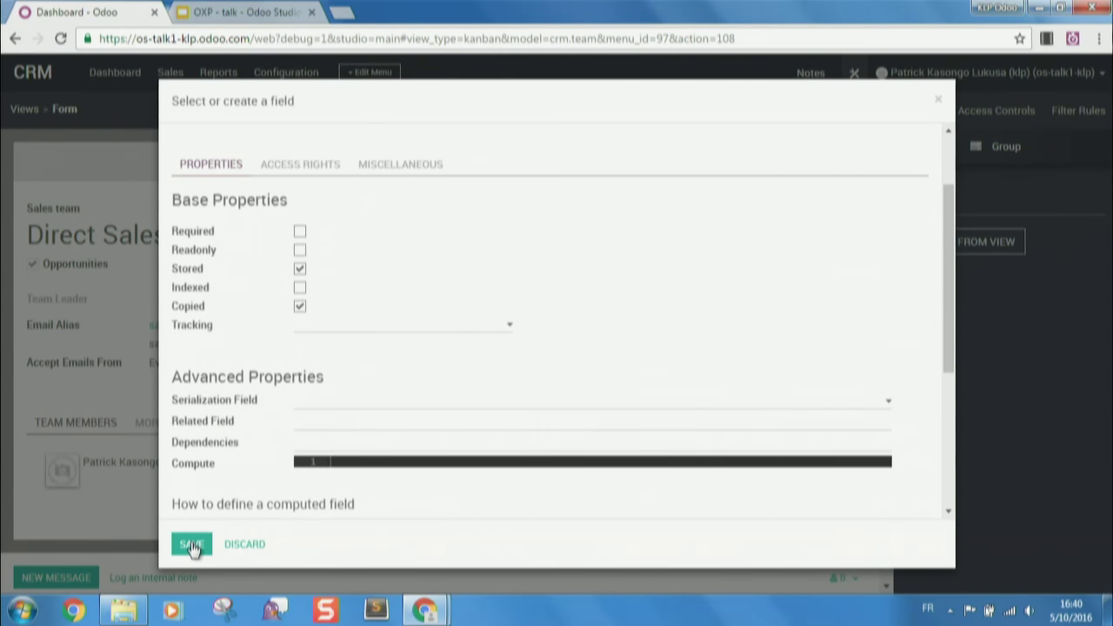
{"action": "left_click", "coordinate": [191, 545]}
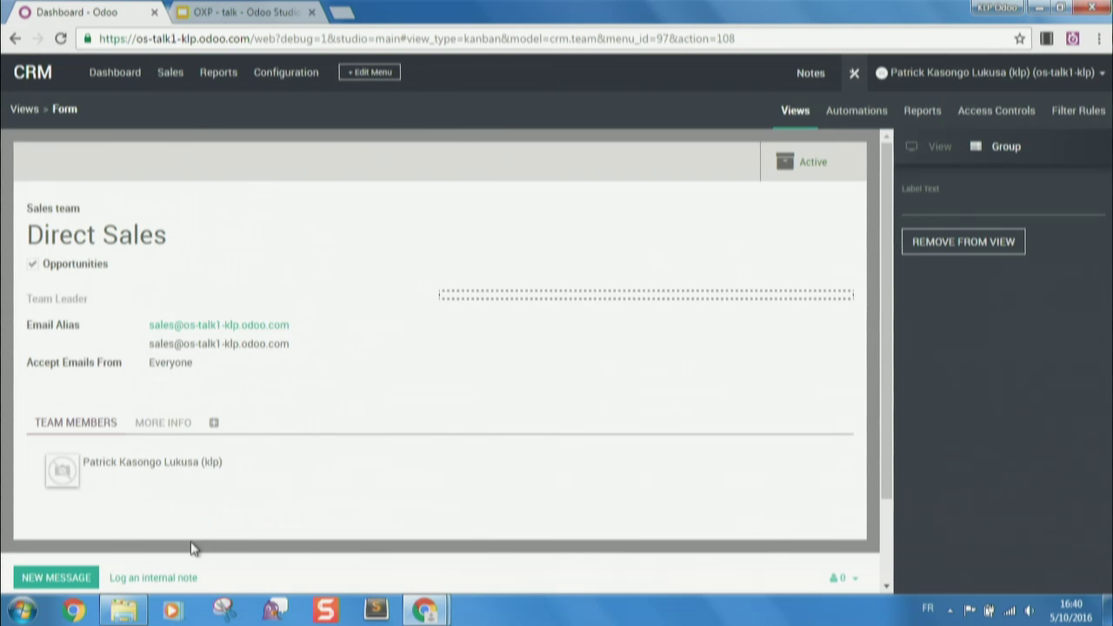
{"action": "left_click", "coordinate": [852, 75]}
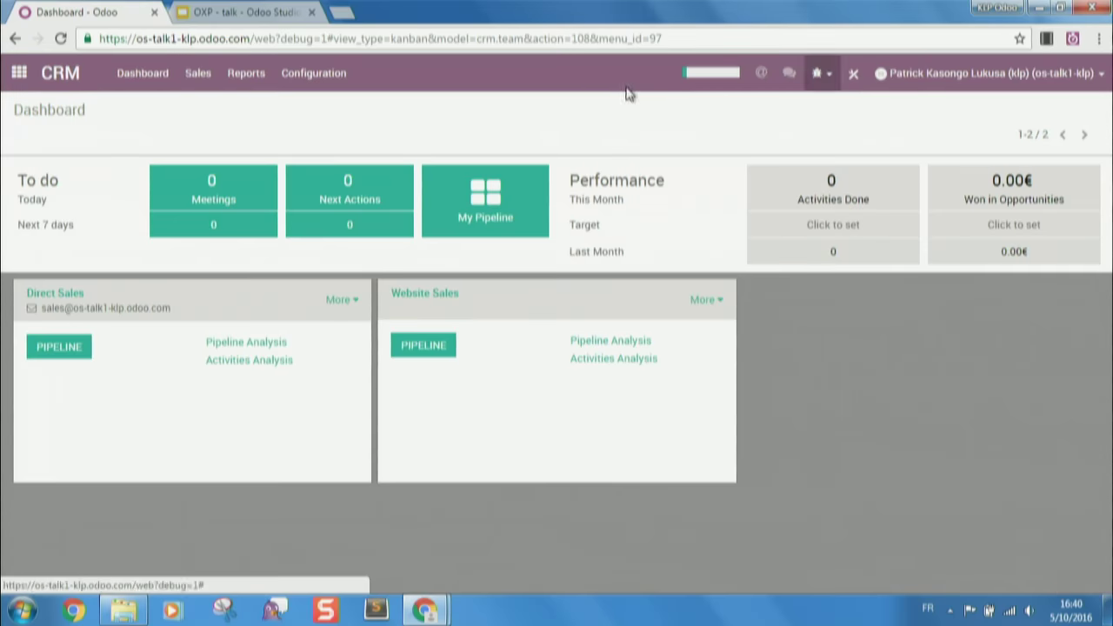
- Open the Agrolait customer from Sales > Customers and start customizing it in Studio
{"action": "left_click", "coordinate": [19, 74]}
{"action": "left_click", "coordinate": [19, 75]}
{"action": "left_click", "coordinate": [198, 73]}
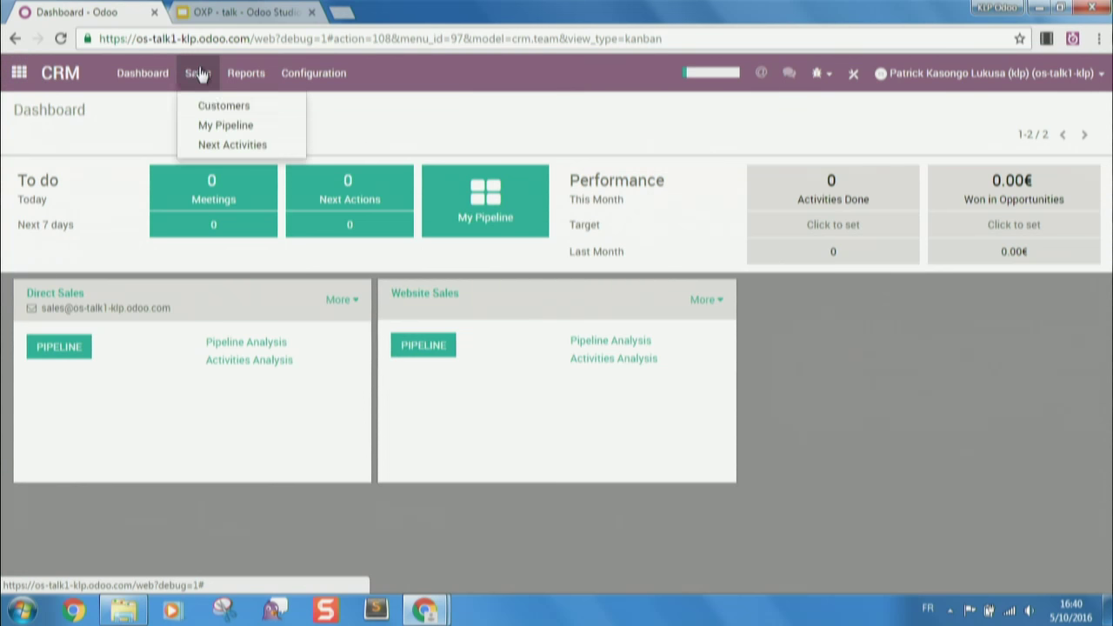
{"action": "left_click", "coordinate": [209, 105]}
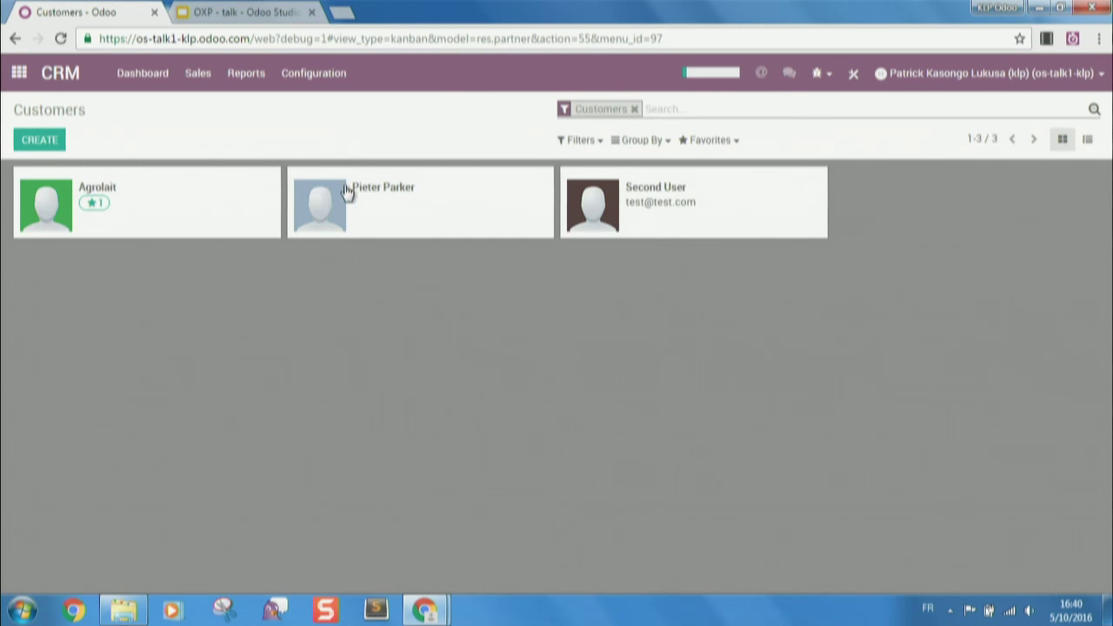
{"action": "left_click", "coordinate": [214, 197]}
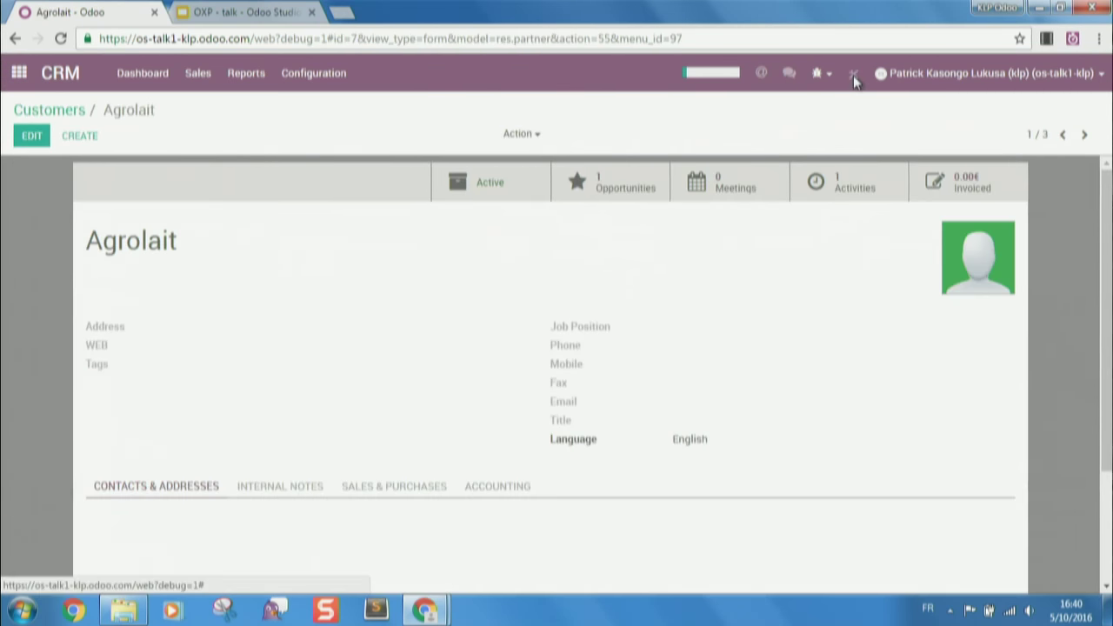
{"action": "left_click", "coordinate": [853, 75]}
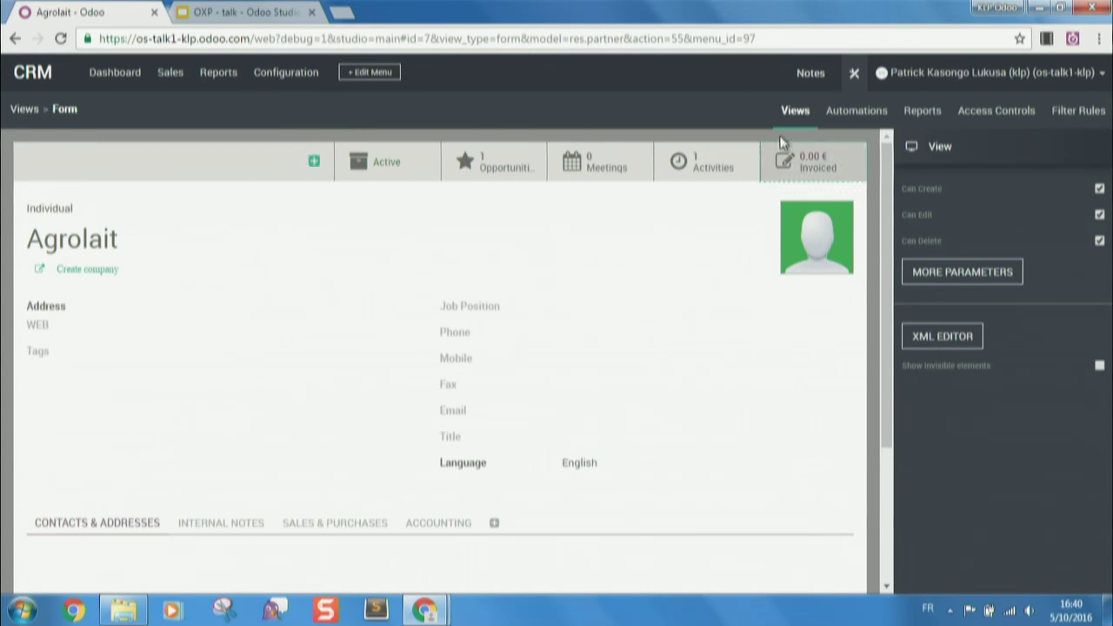
{"action": "left_click", "coordinate": [794, 110]}
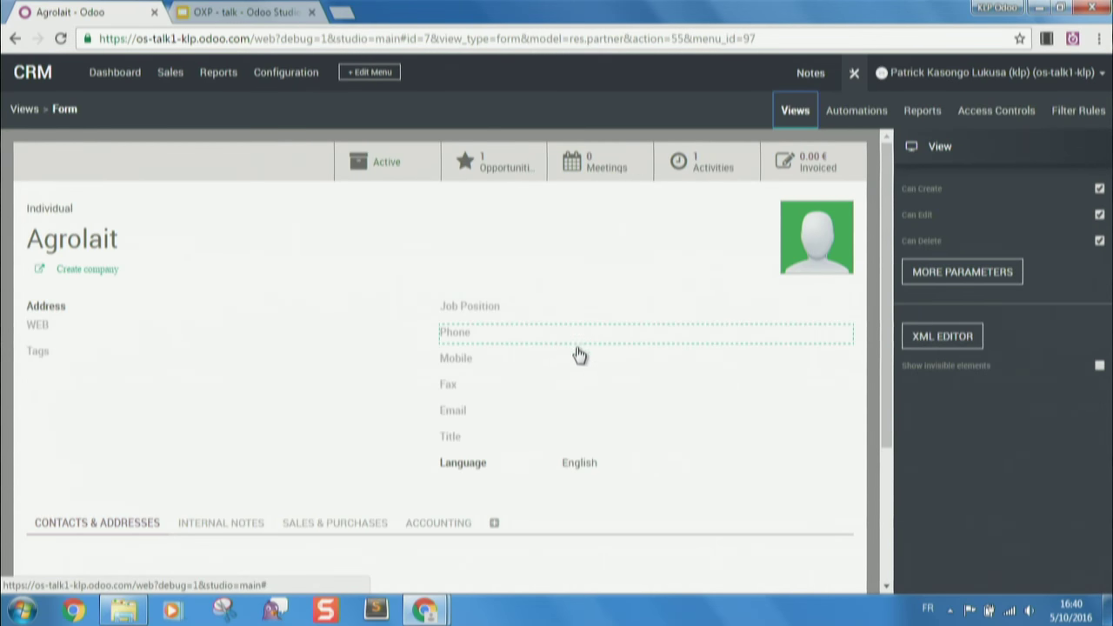
- Add a boolean field x_is_technician labelled 'Is a technician' to the Address group
{"action": "left_click", "coordinate": [139, 372]}
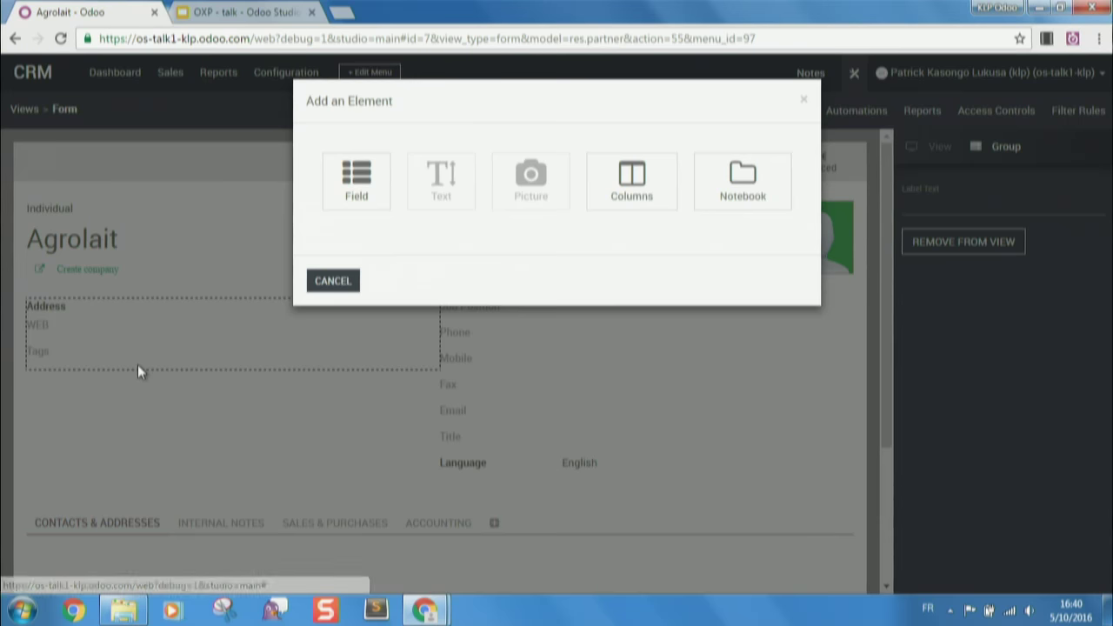
{"action": "left_click", "coordinate": [368, 193]}
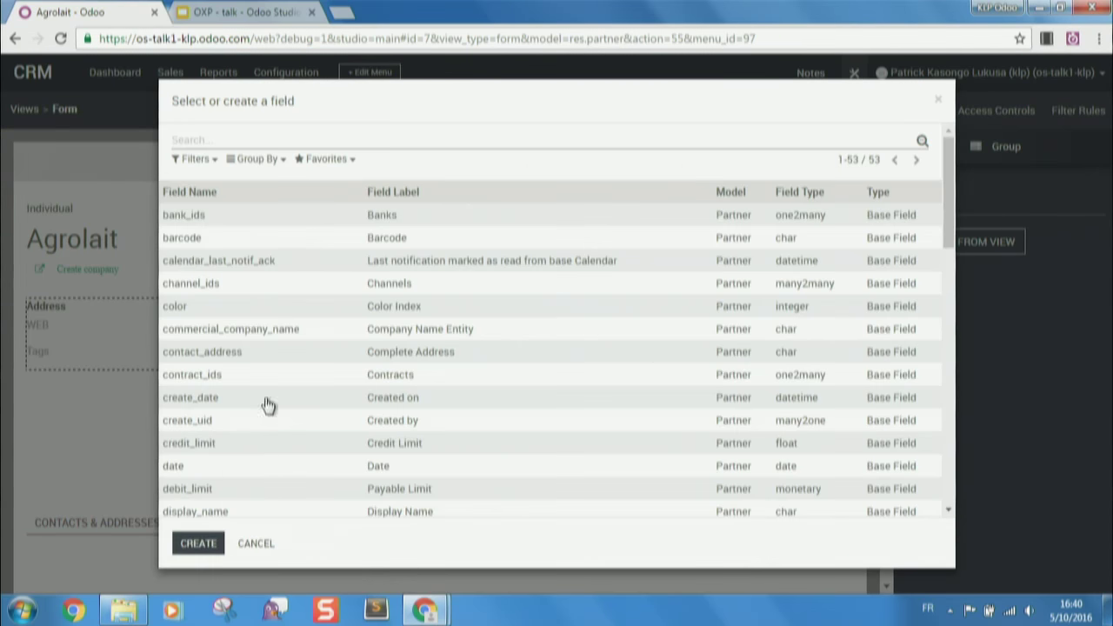
{"action": "left_click", "coordinate": [198, 543]}
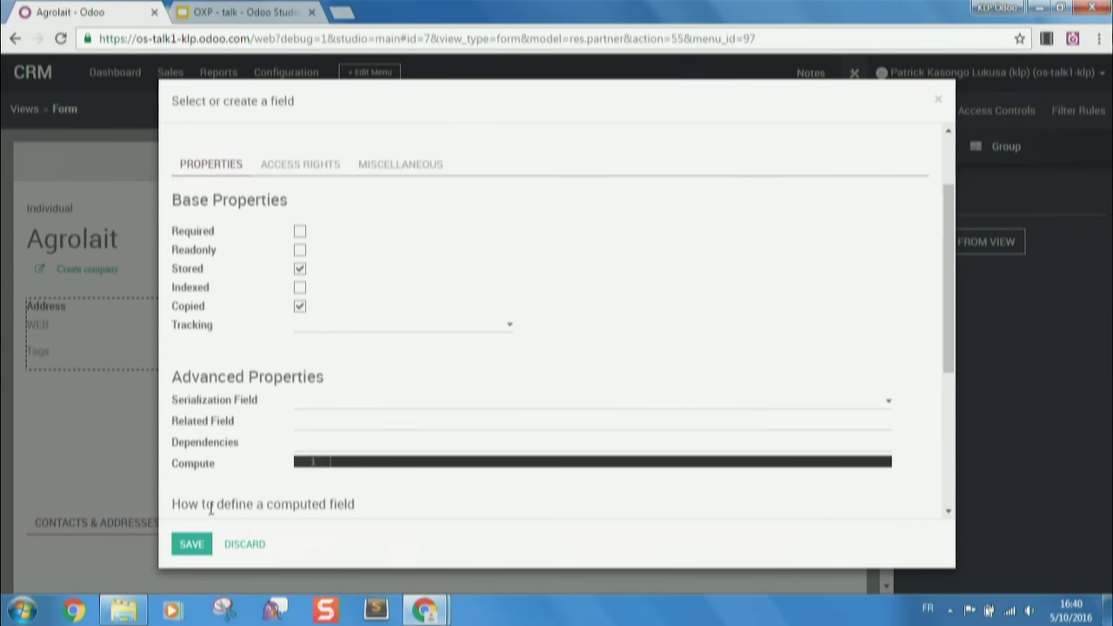
{"action": "scroll", "coordinate": [323, 208], "scroll_direction": "up", "scroll_amount": 1}
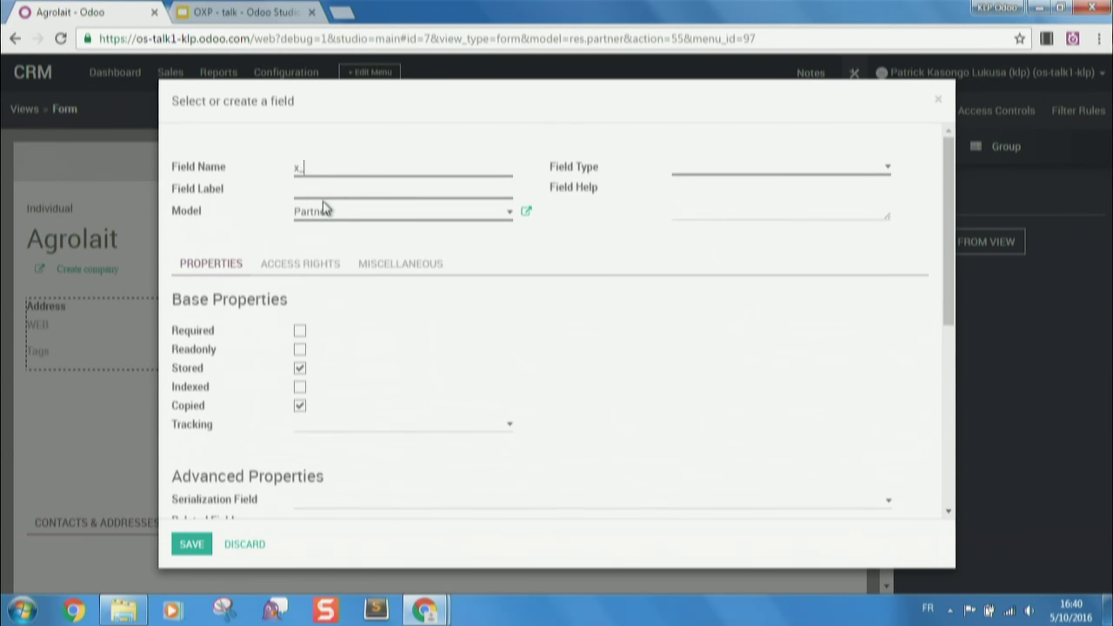
{"action": "type", "text": "is_technician"}
{"action": "key", "text": "Tab"}
{"action": "type", "text": "Is a t"}
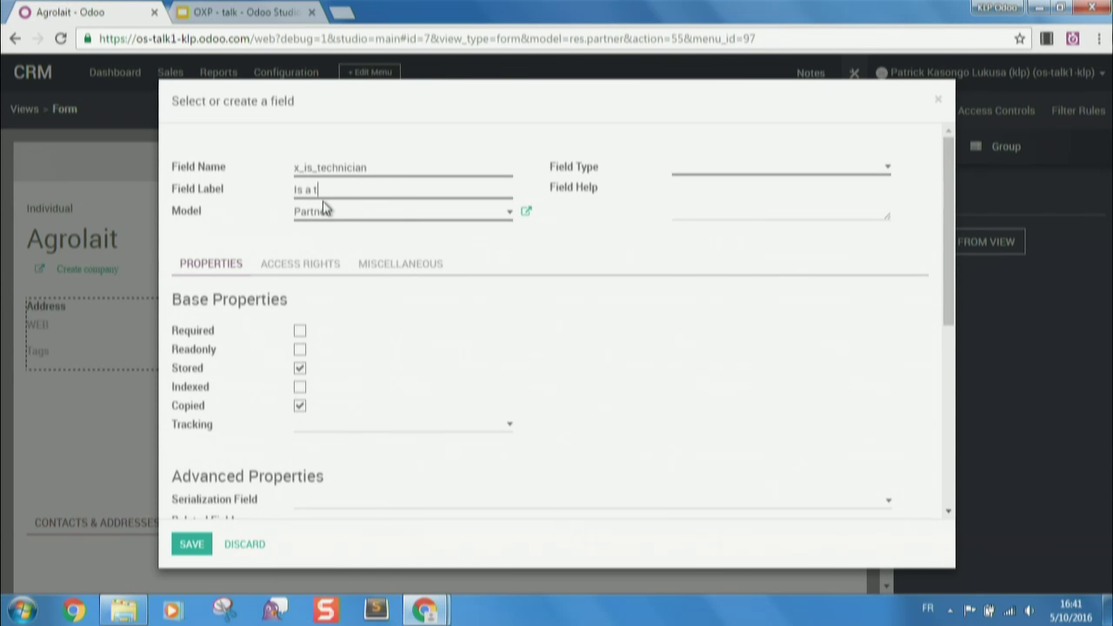
{"action": "type", "text": "echnician"}
{"action": "left_click", "coordinate": [789, 169]}
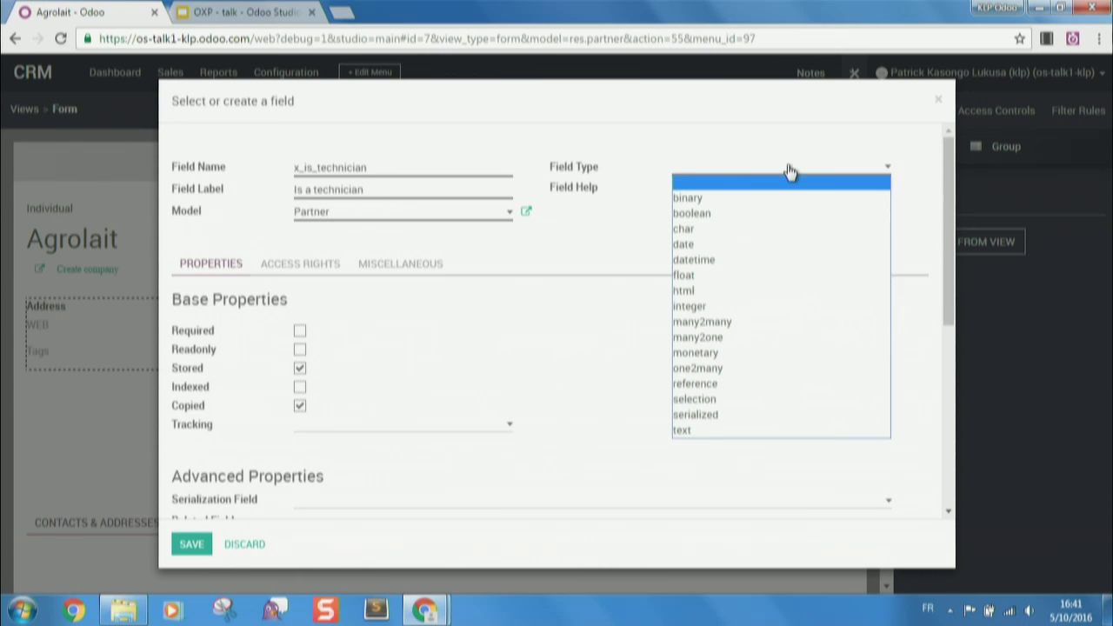
{"action": "left_click", "coordinate": [754, 213]}
{"action": "scroll", "coordinate": [391, 365], "scroll_direction": "down", "scroll_amount": 4}
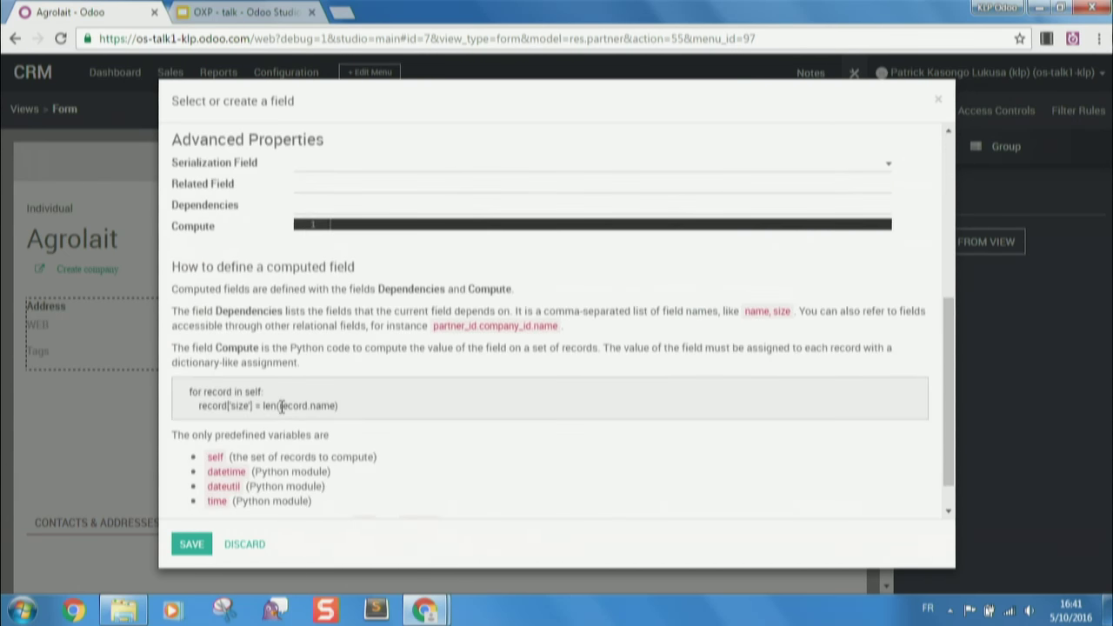
{"action": "left_click", "coordinate": [192, 543]}
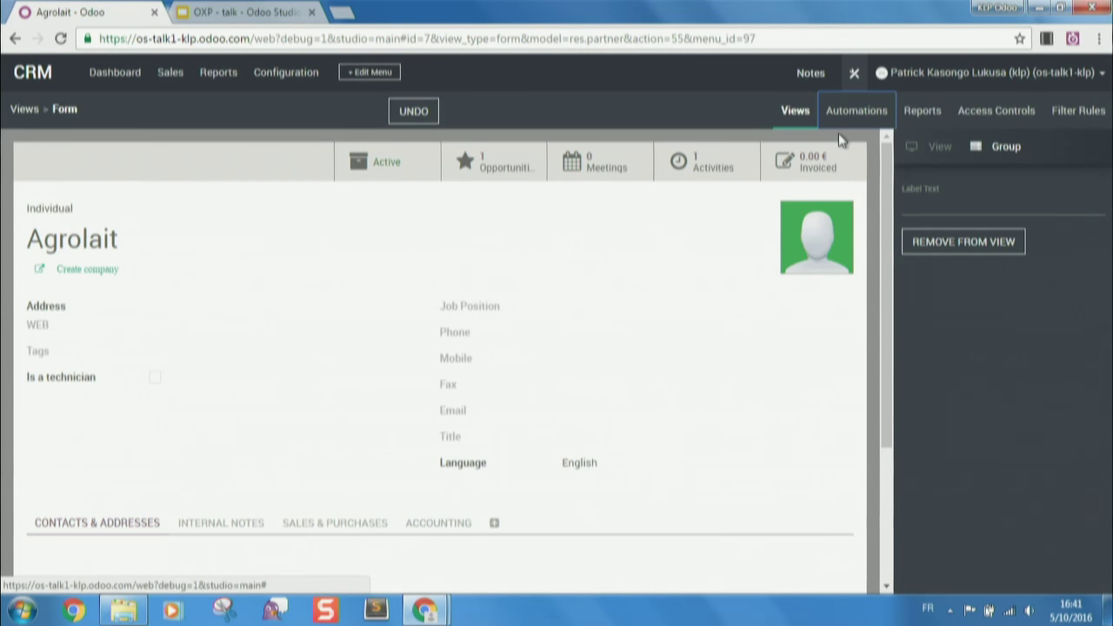
- Open the XML of the res.partner form's Odoo Studio customization view
{"action": "left_click", "coordinate": [852, 76]}
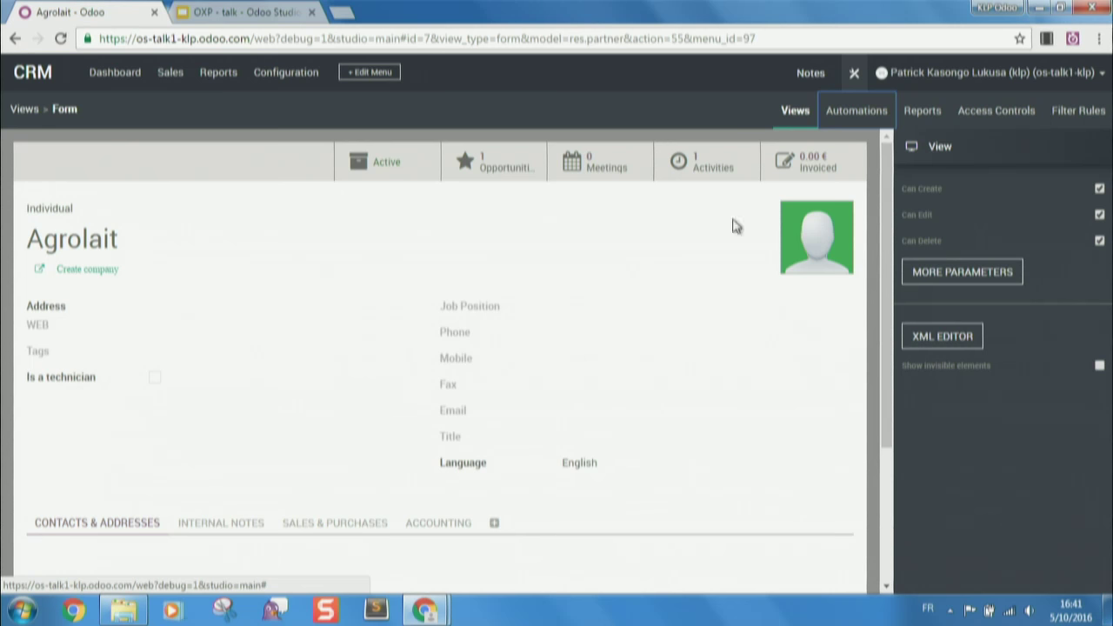
{"action": "left_click", "coordinate": [922, 339]}
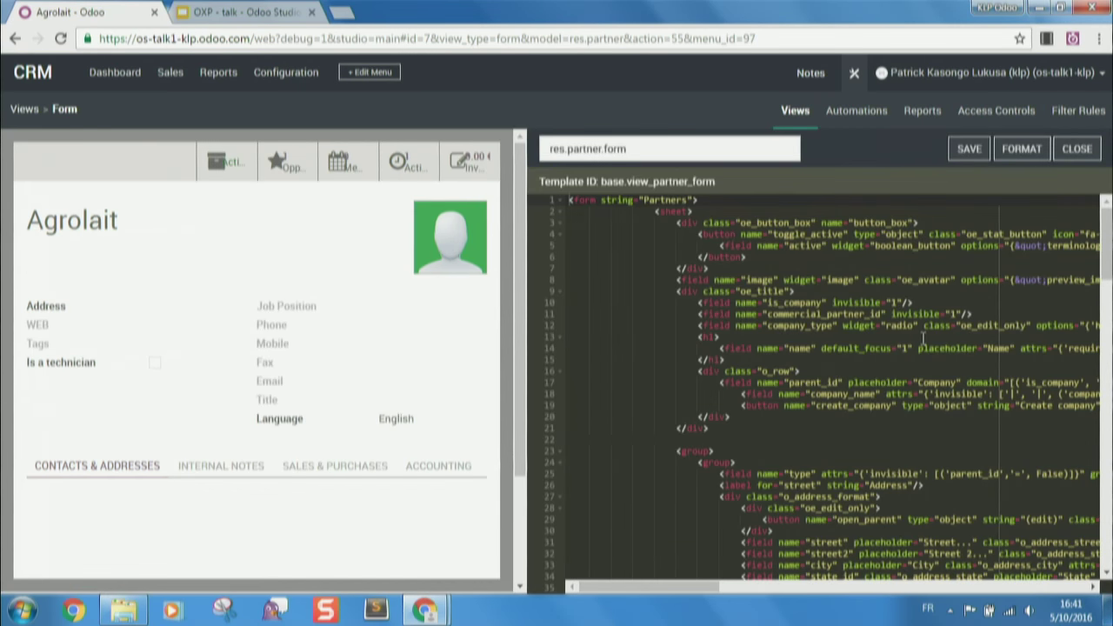
{"action": "left_click", "coordinate": [742, 158]}
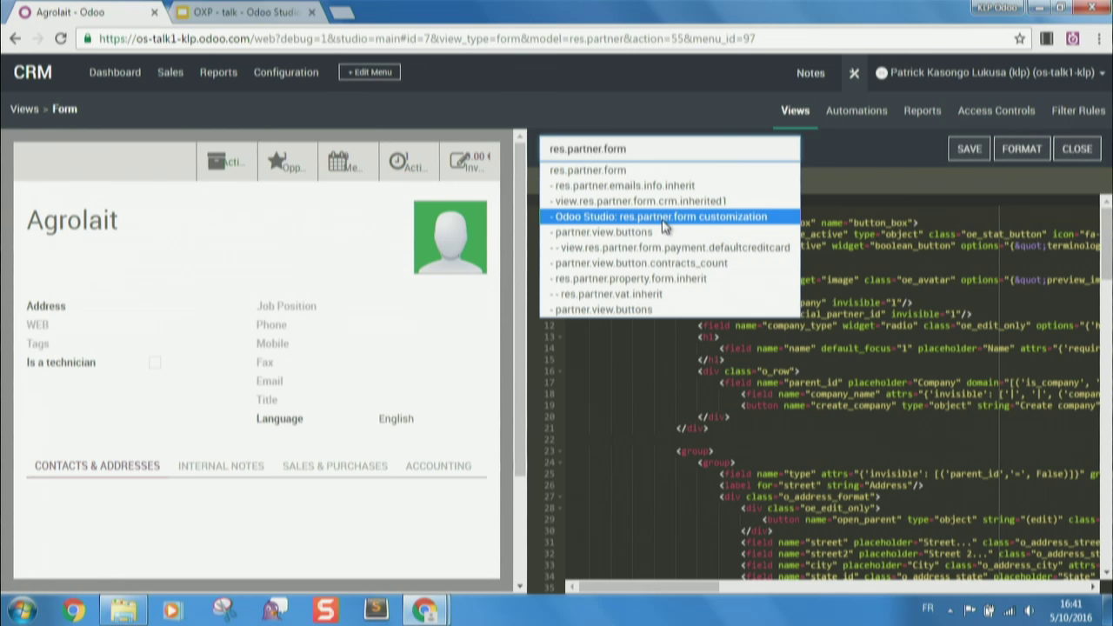
{"action": "left_click", "coordinate": [663, 218]}
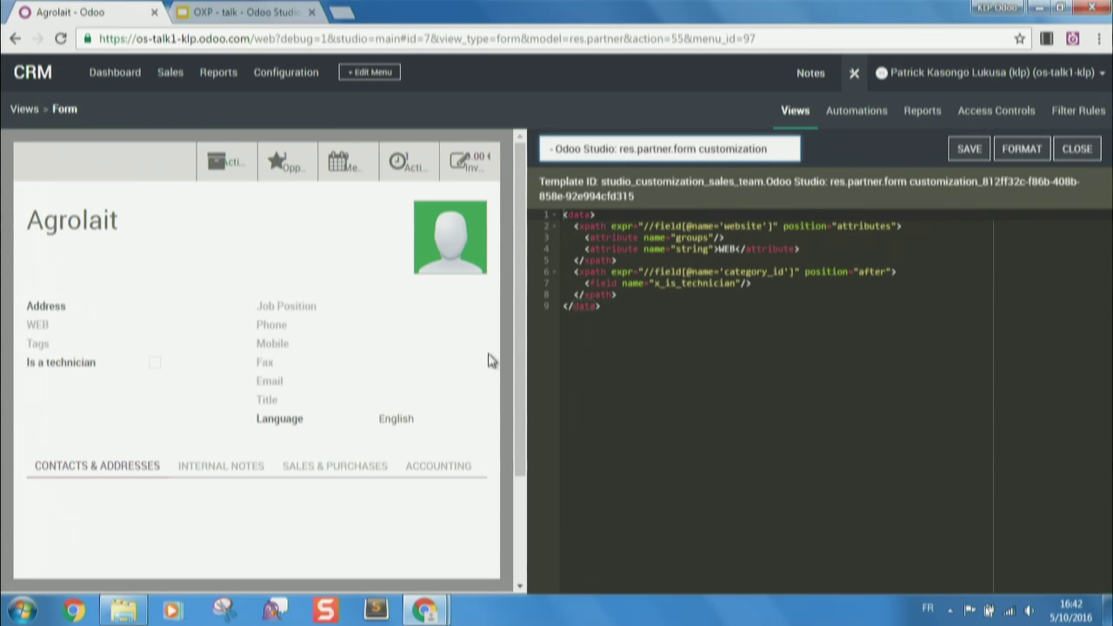
- Leave Studio, return to the home menu and start building a new Studio app
{"action": "left_click", "coordinate": [854, 73]}
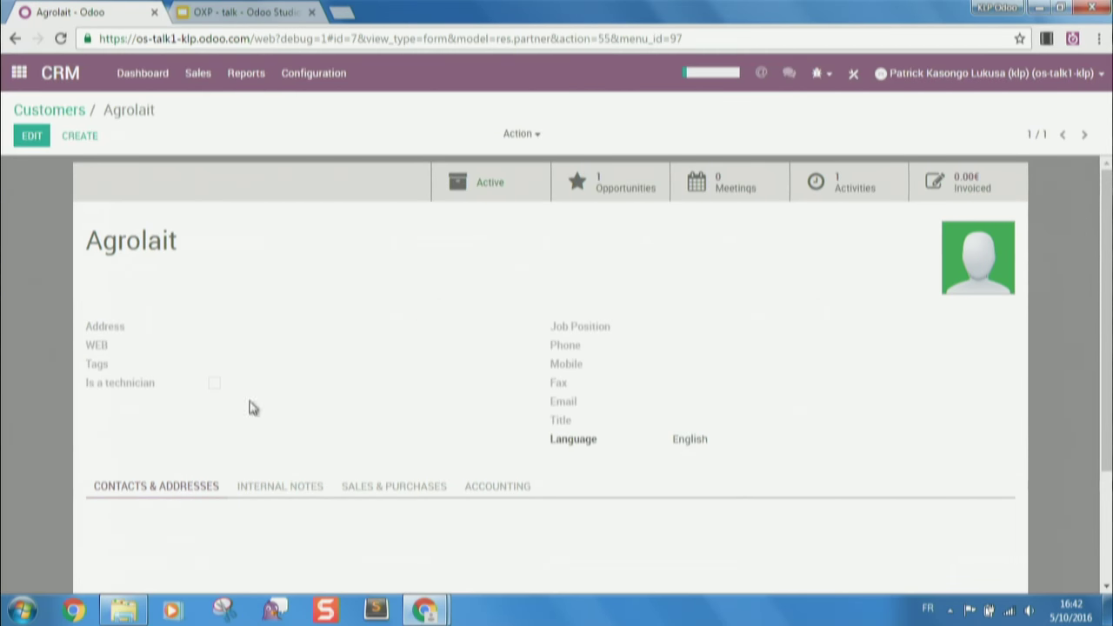
{"action": "left_click", "coordinate": [20, 77]}
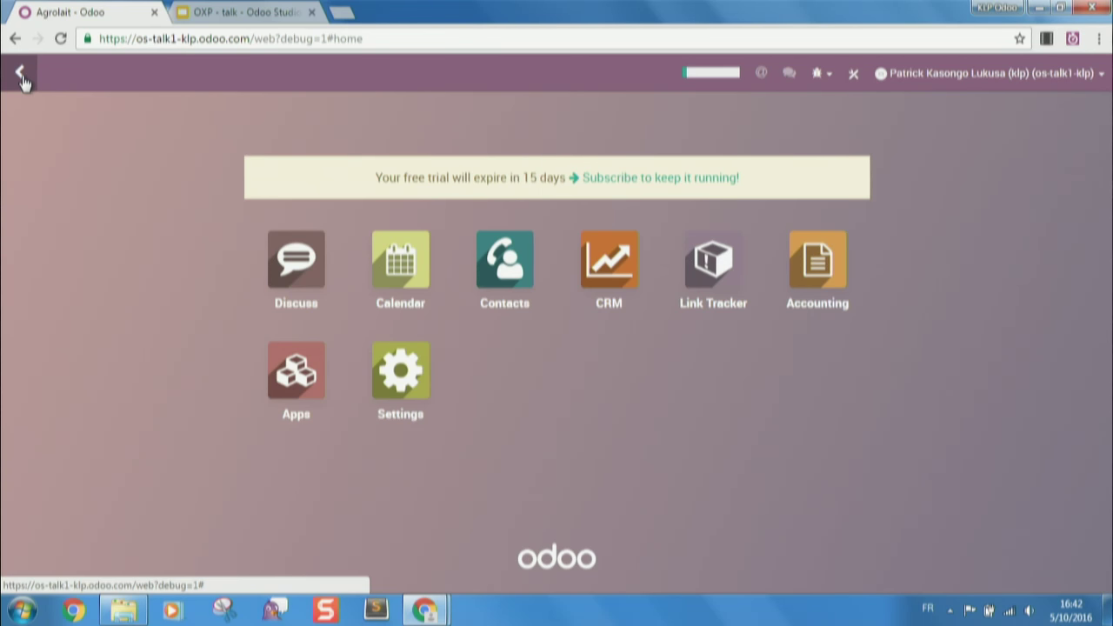
{"action": "left_click", "coordinate": [857, 74]}
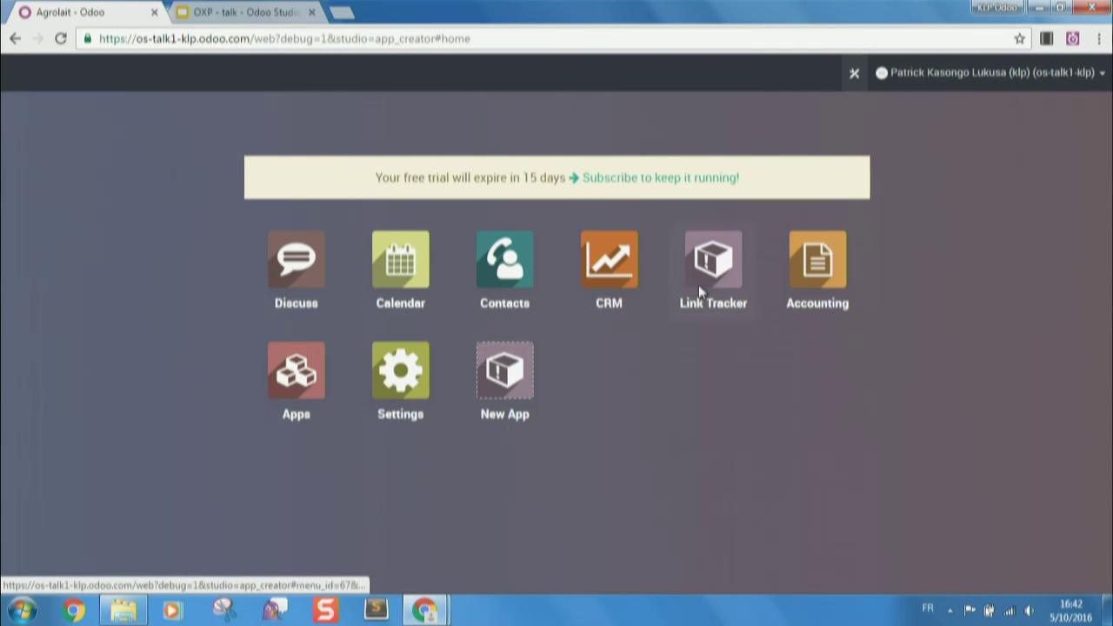
{"action": "left_click", "coordinate": [515, 372]}
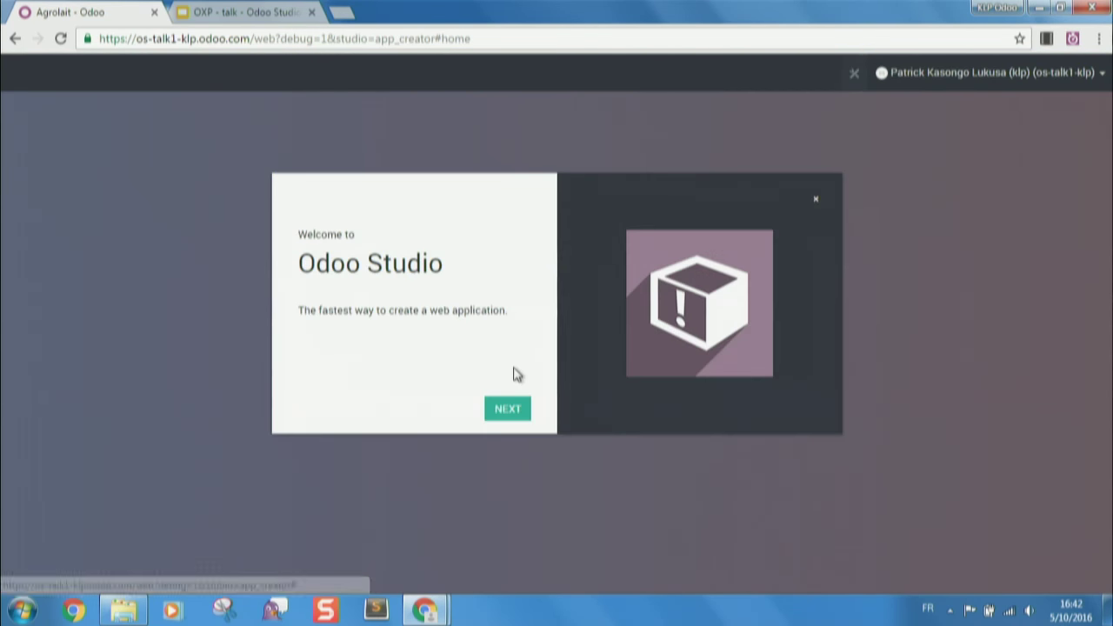
{"action": "left_click", "coordinate": [513, 407]}
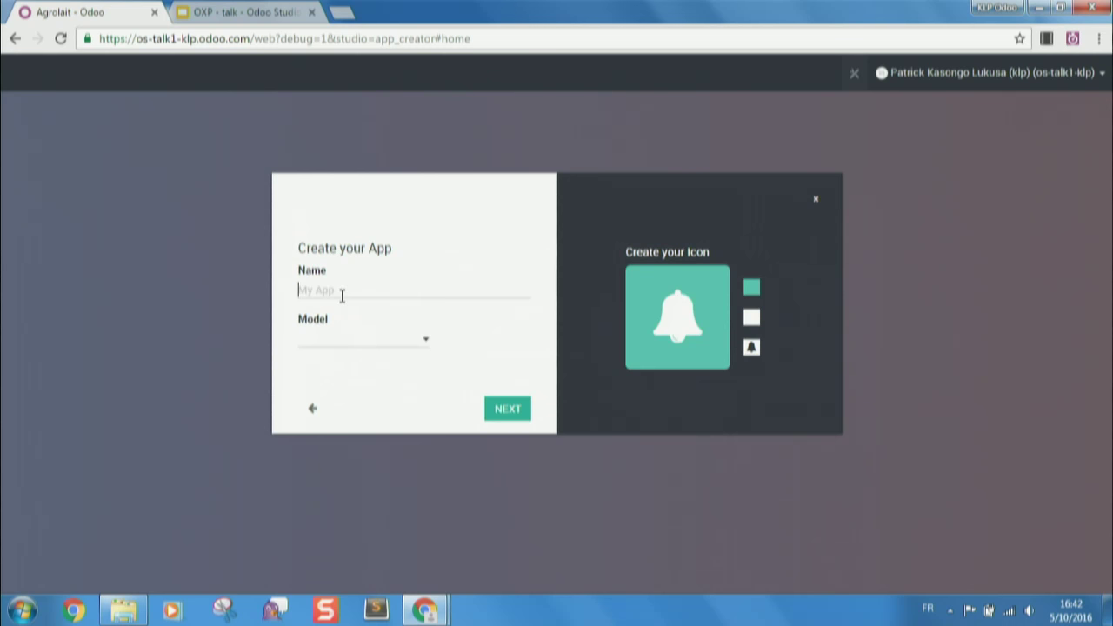
- Name the new app 'Course' and create a new 'Course' model for it
{"action": "type", "text": "COurse"}
{"action": "left_click", "coordinate": [311, 290]}
{"action": "key", "text": "BackSpace"}
{"action": "type", "text": "o"}
{"action": "key", "text": "Tab"}
{"action": "type", "text": "cour"}
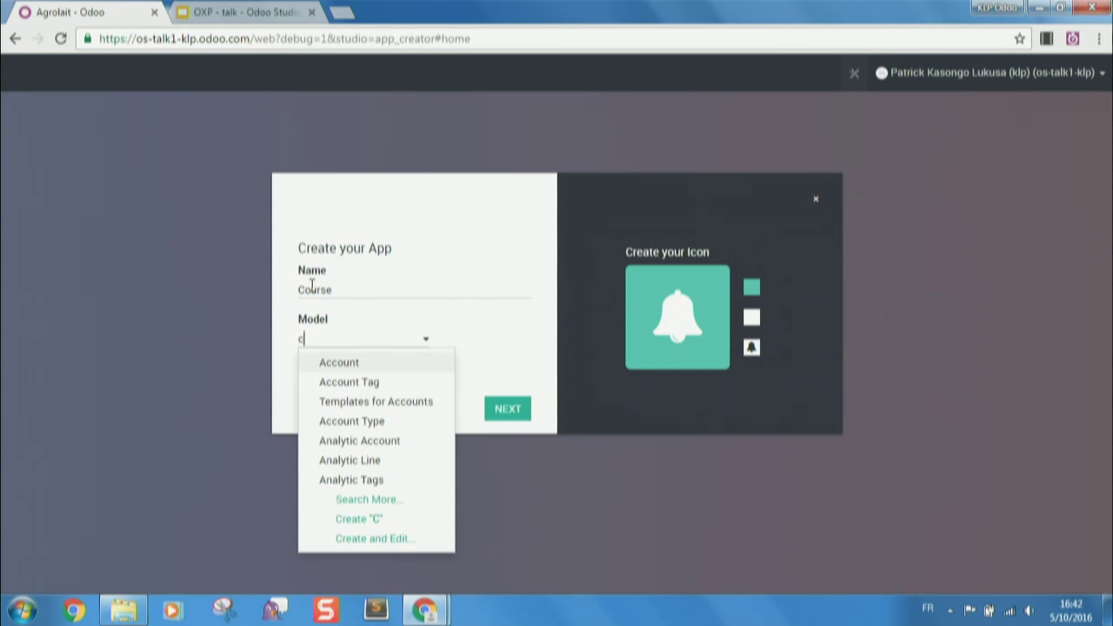
{"action": "type", "text": "s"}
{"action": "key", "text": "BackSpace"}
{"action": "key", "text": "BackSpace"}
{"action": "key", "text": "BackSpace"}
{"action": "key", "text": "BackSpace"}
{"action": "key", "text": "BackSpace"}
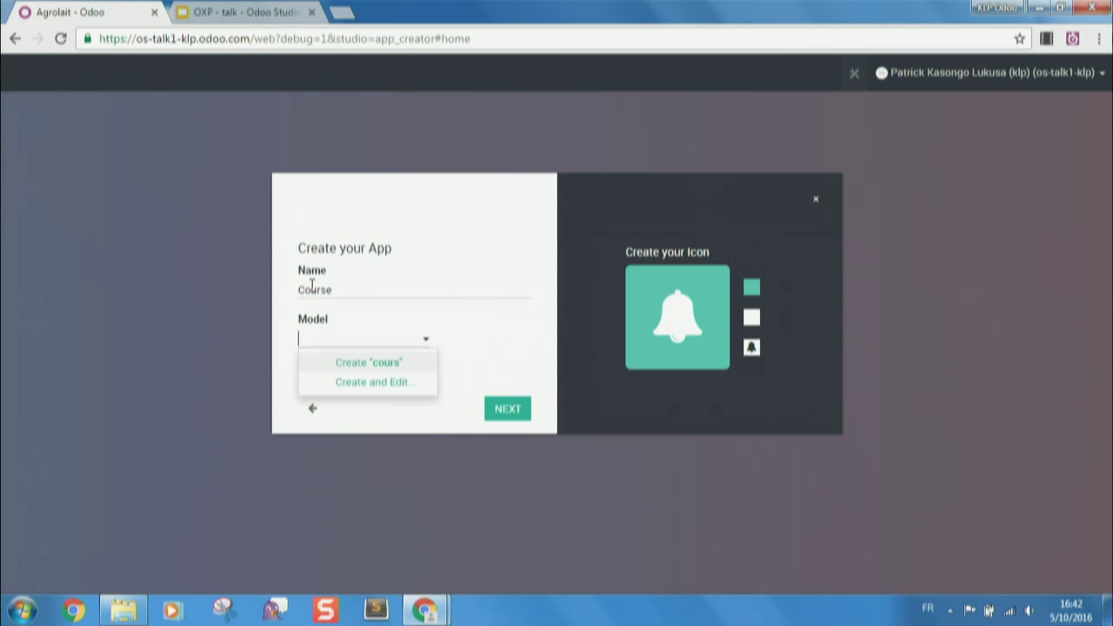
{"action": "type", "text": "Course"}
{"action": "left_click", "coordinate": [374, 365]}
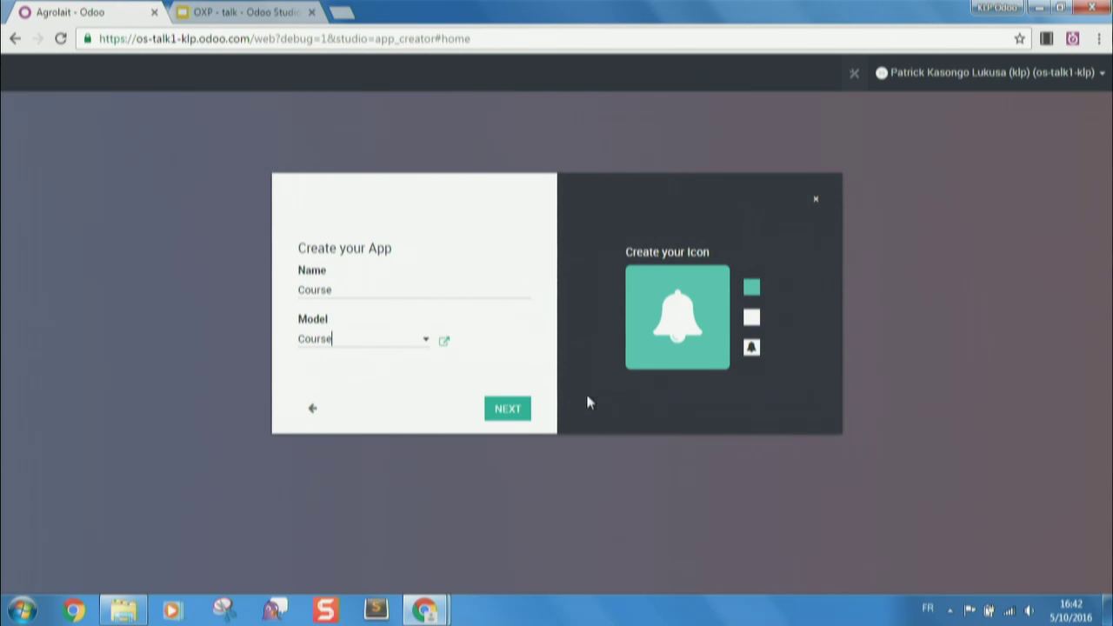
{"action": "left_click", "coordinate": [511, 408]}
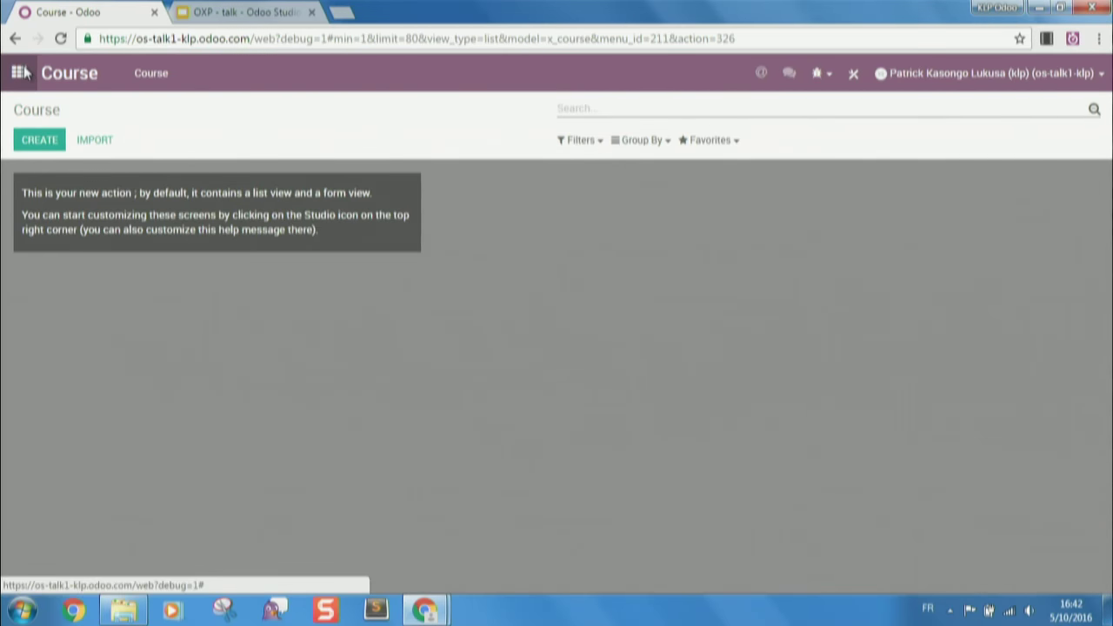
- Start a new Course record and open its form in the Studio editor
{"action": "left_click", "coordinate": [19, 73]}
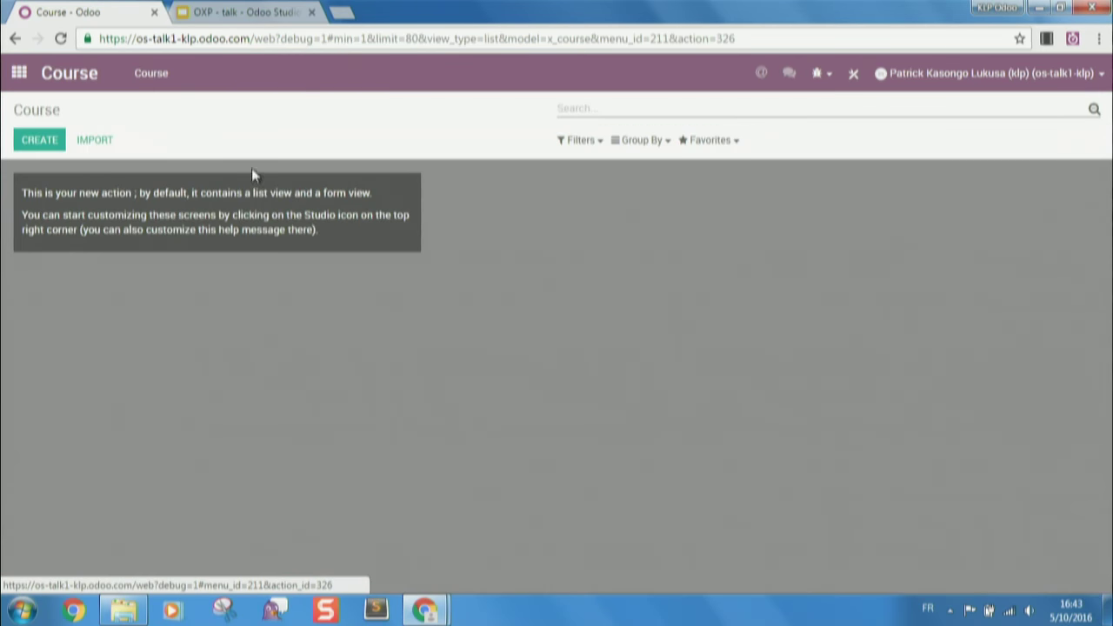
{"action": "left_click", "coordinate": [40, 145]}
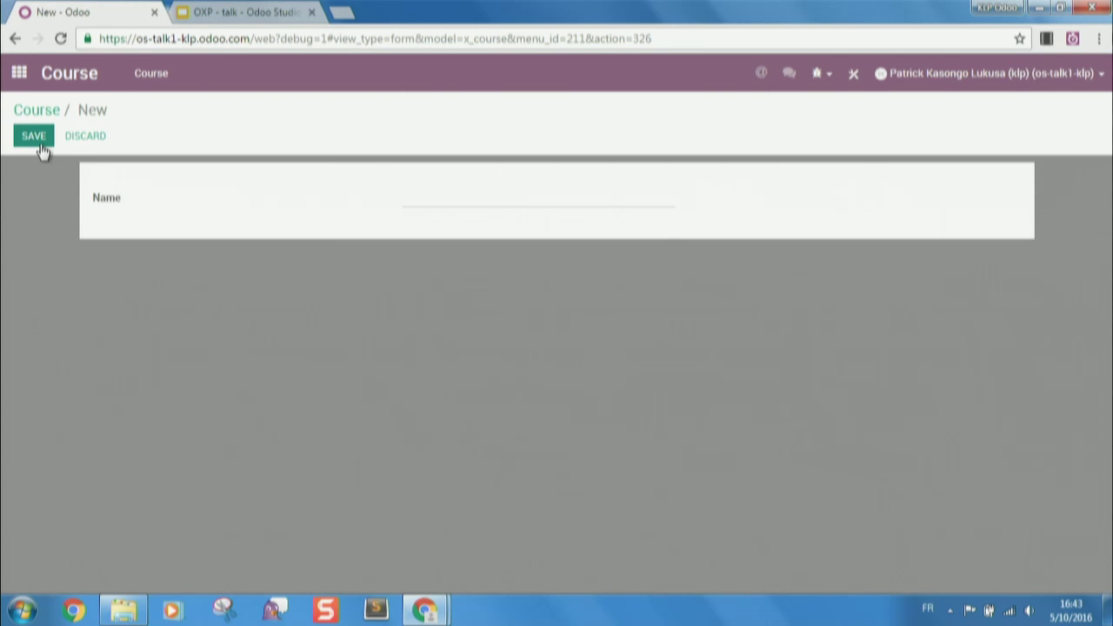
{"action": "left_click", "coordinate": [858, 79]}
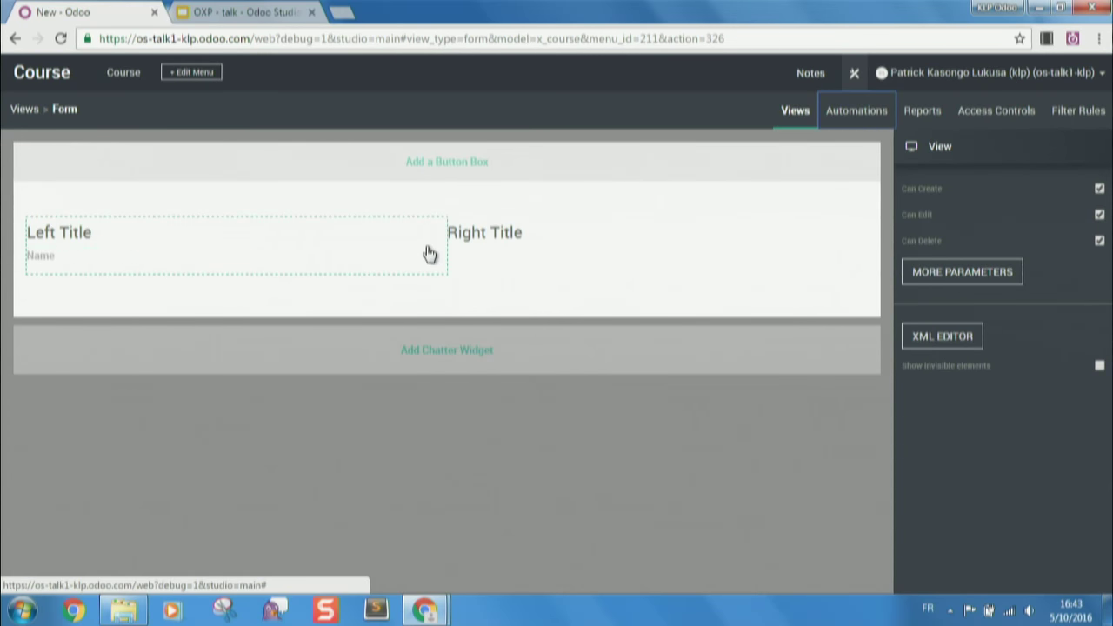
- Add an 'Instructor' many2one field linked to res.partner under Right Title
{"action": "left_click", "coordinate": [533, 256]}
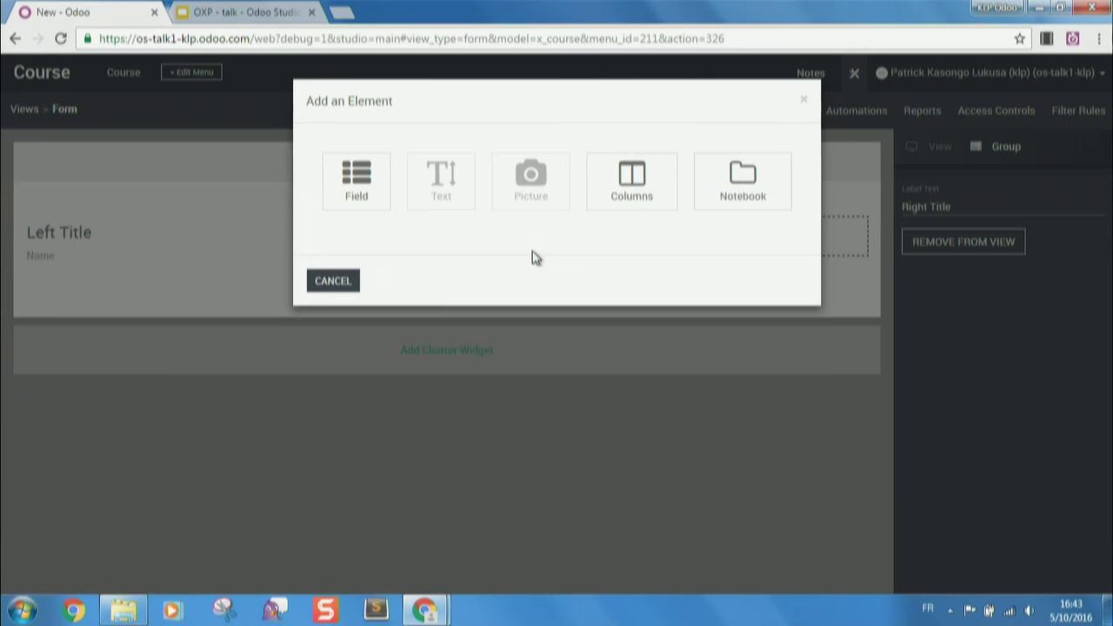
{"action": "left_click", "coordinate": [348, 175]}
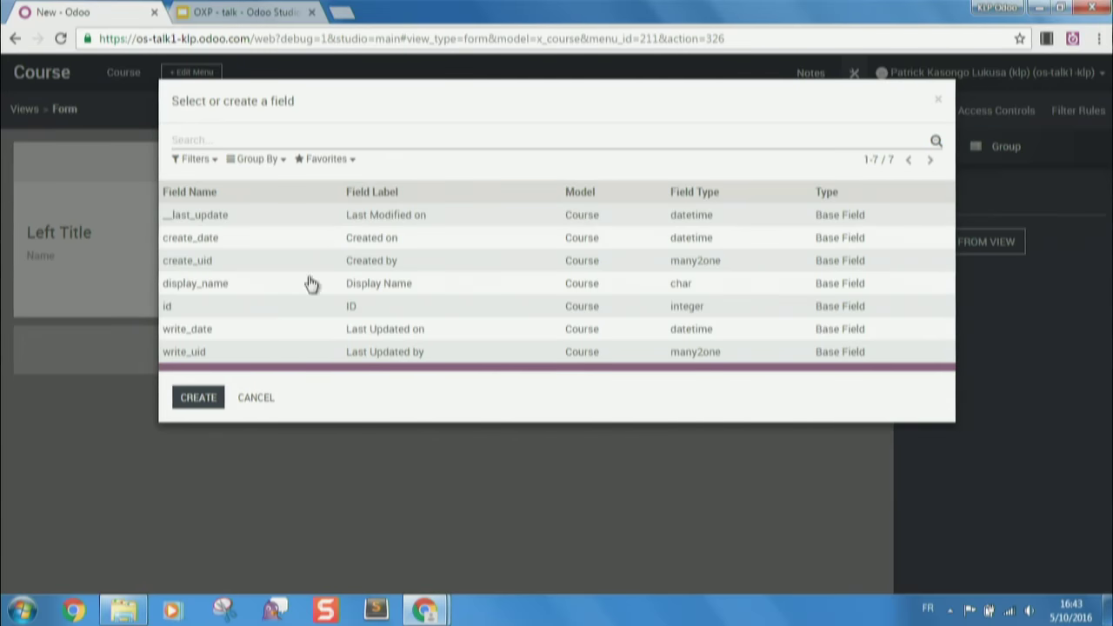
{"action": "left_click", "coordinate": [198, 397]}
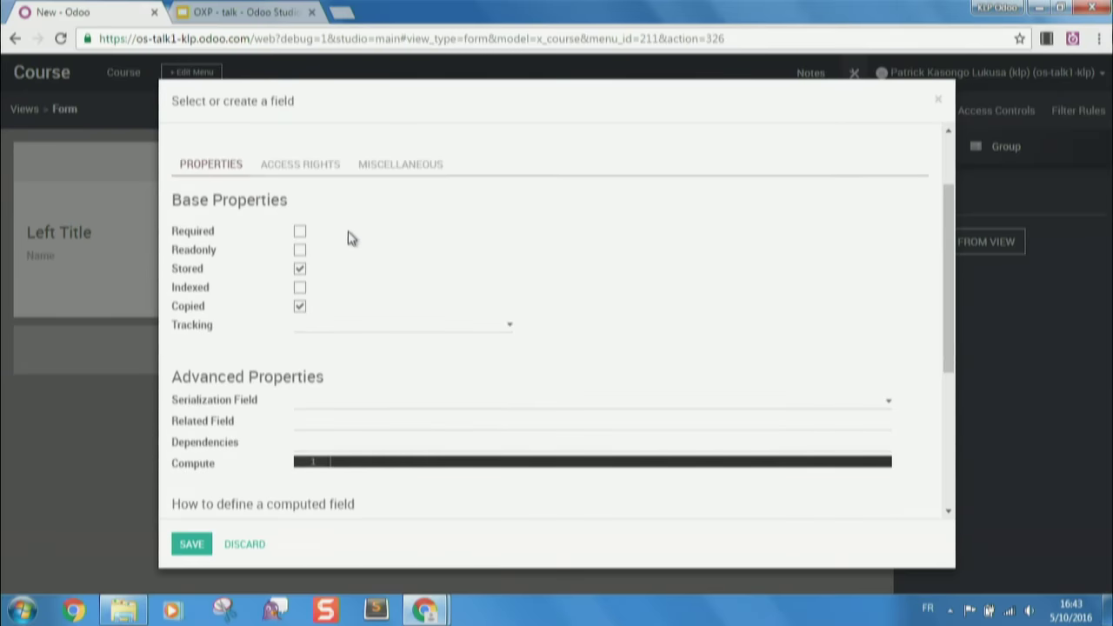
{"action": "type", "text": "instructor_"}
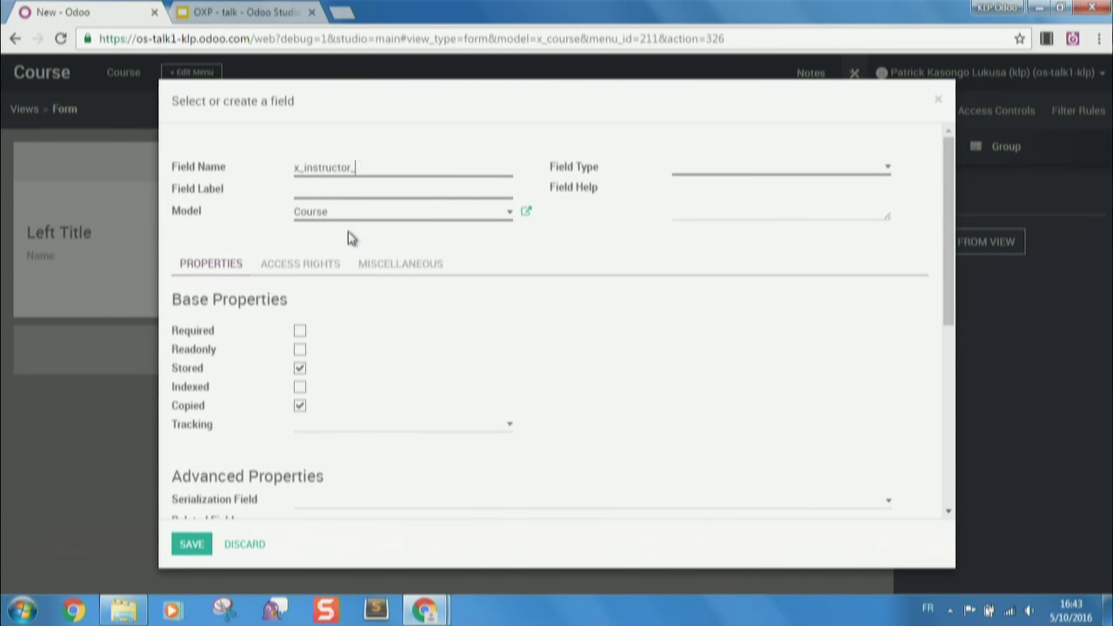
{"action": "type", "text": "Instructor"}
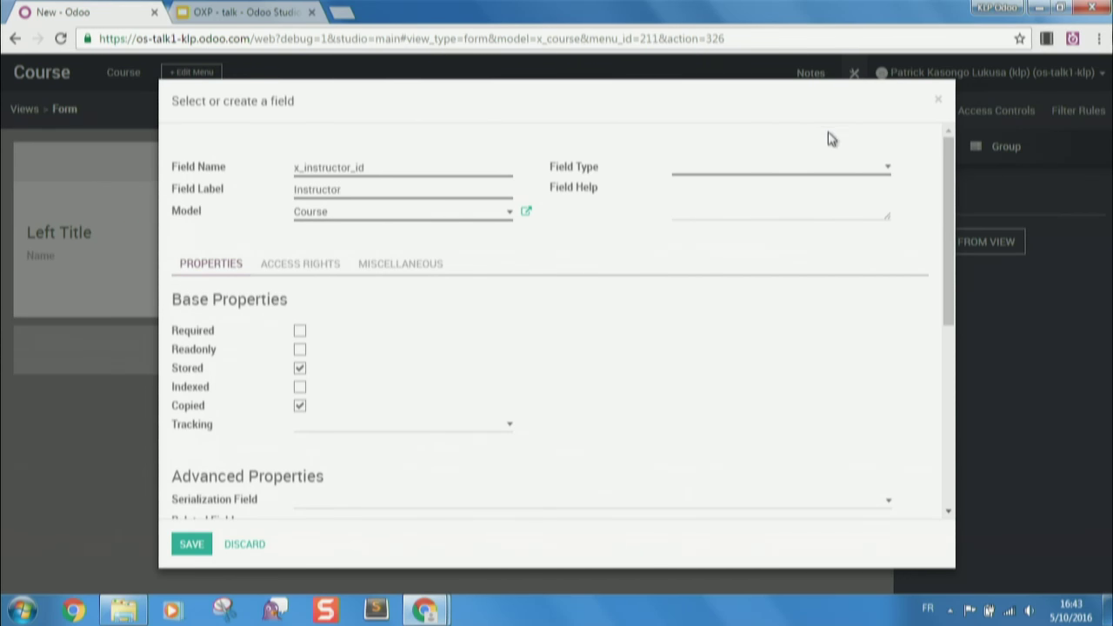
{"action": "left_click", "coordinate": [818, 168]}
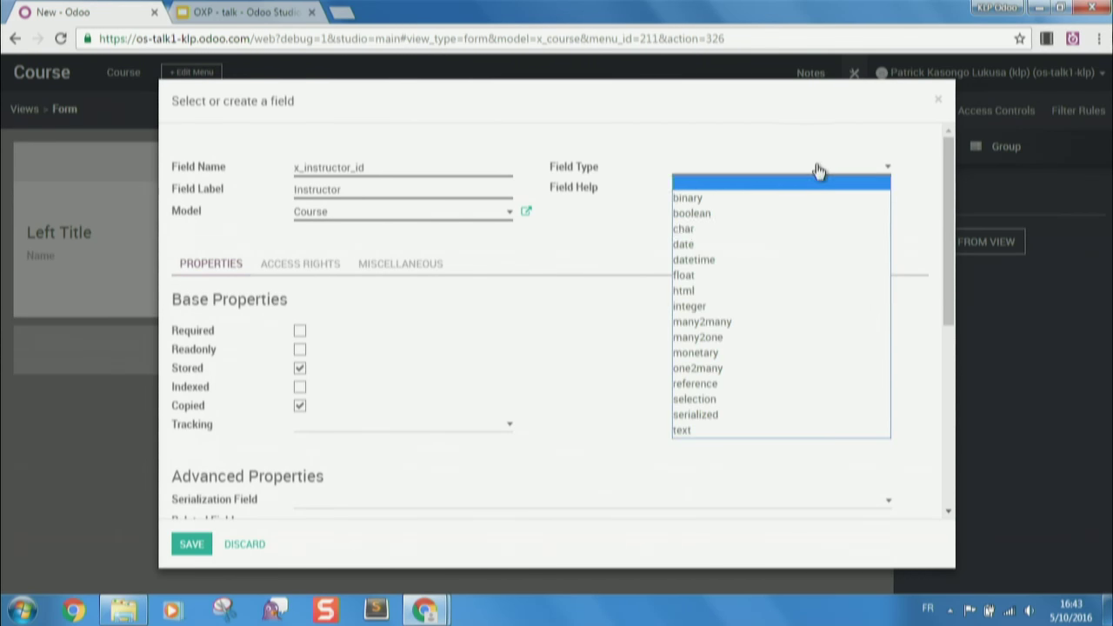
{"action": "left_click", "coordinate": [752, 344]}
{"action": "left_click", "coordinate": [745, 333]}
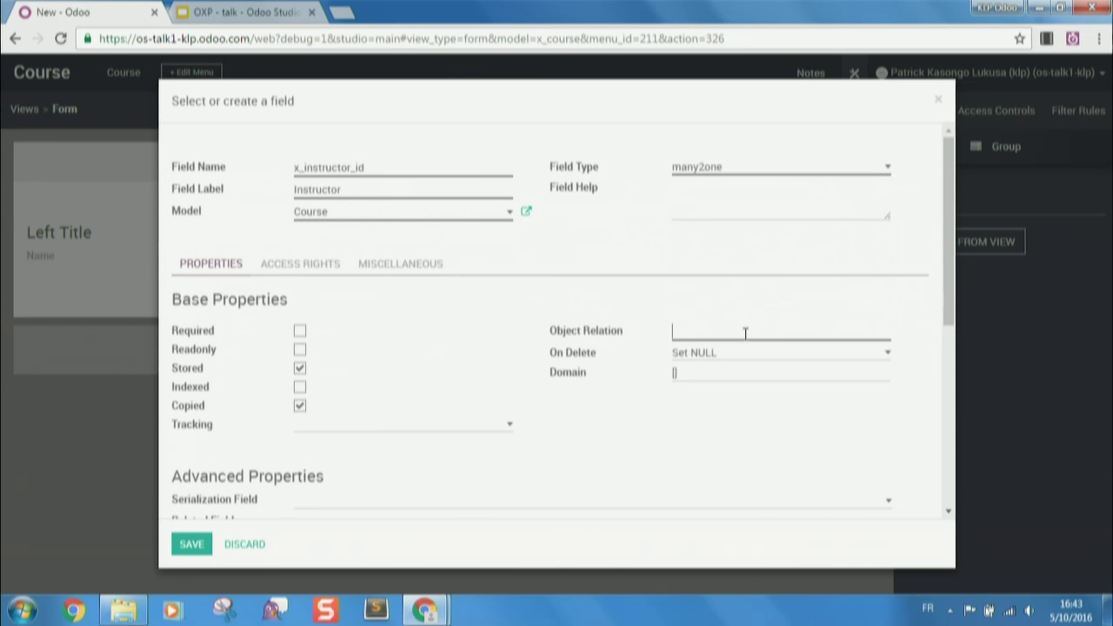
{"action": "type", "text": "res.partner"}
{"action": "left_click", "coordinate": [195, 545]}
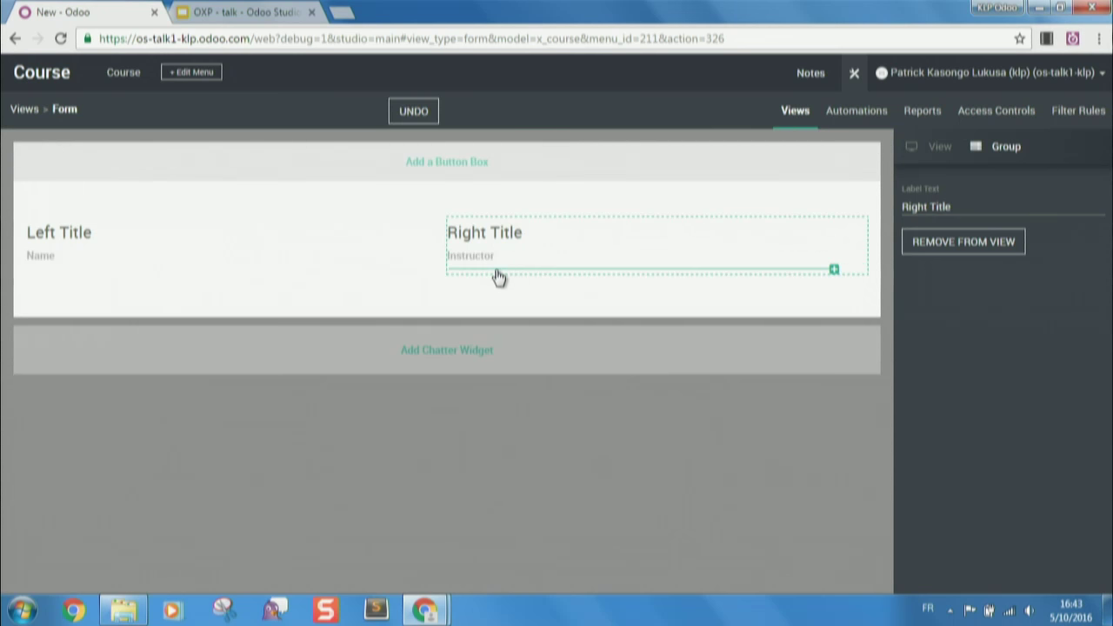
- Begin creating another new field below the Instructor field
{"action": "left_click", "coordinate": [497, 277]}
{"action": "left_click", "coordinate": [354, 186]}
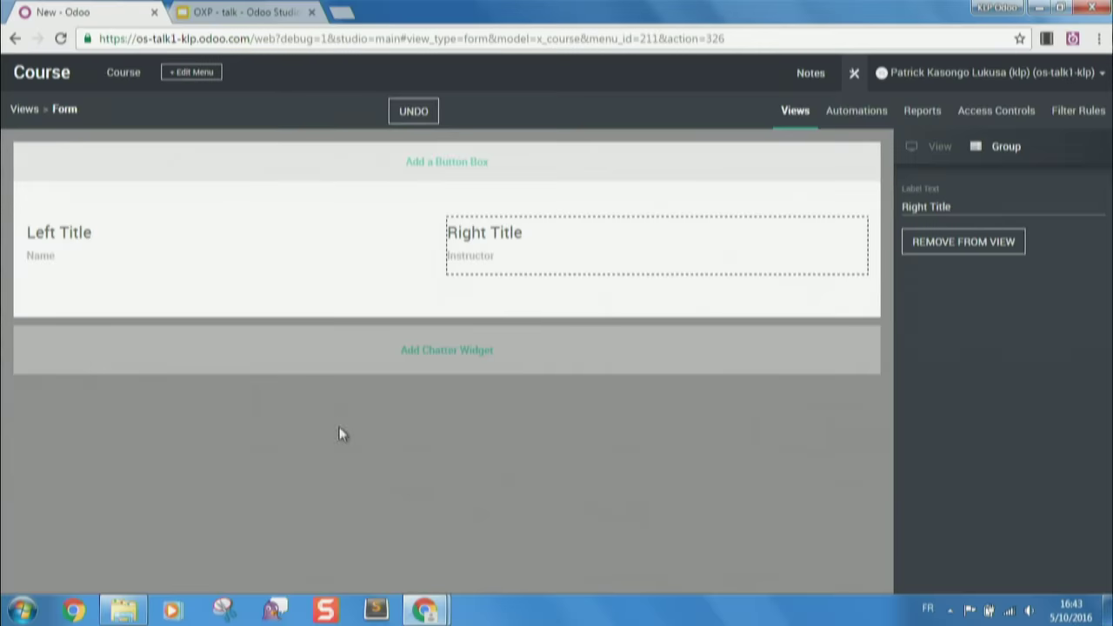
{"action": "left_click", "coordinate": [193, 399]}
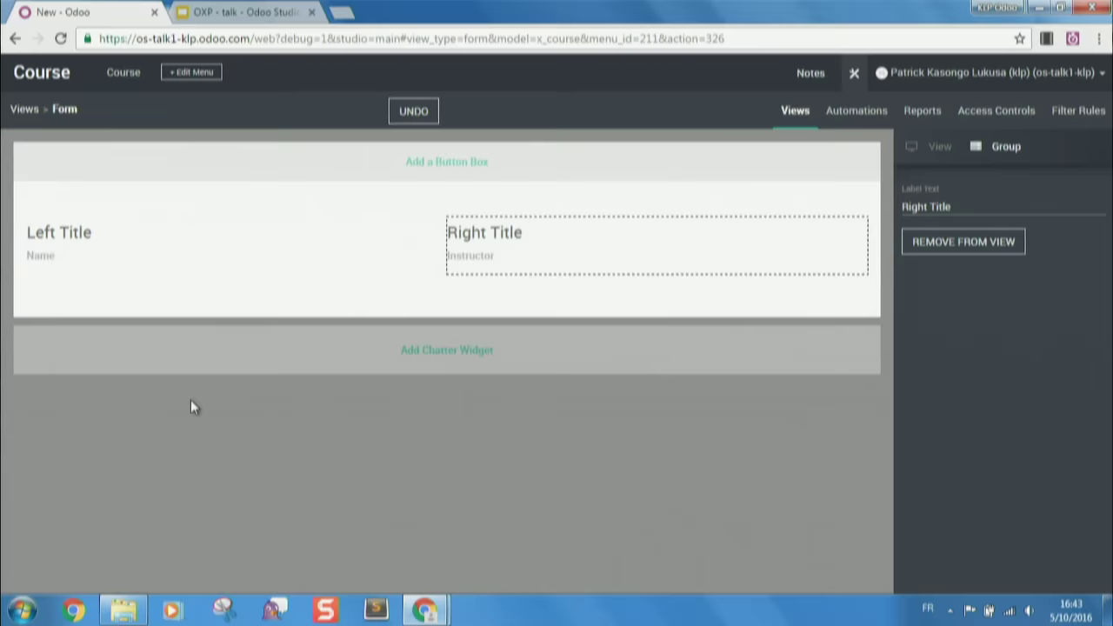
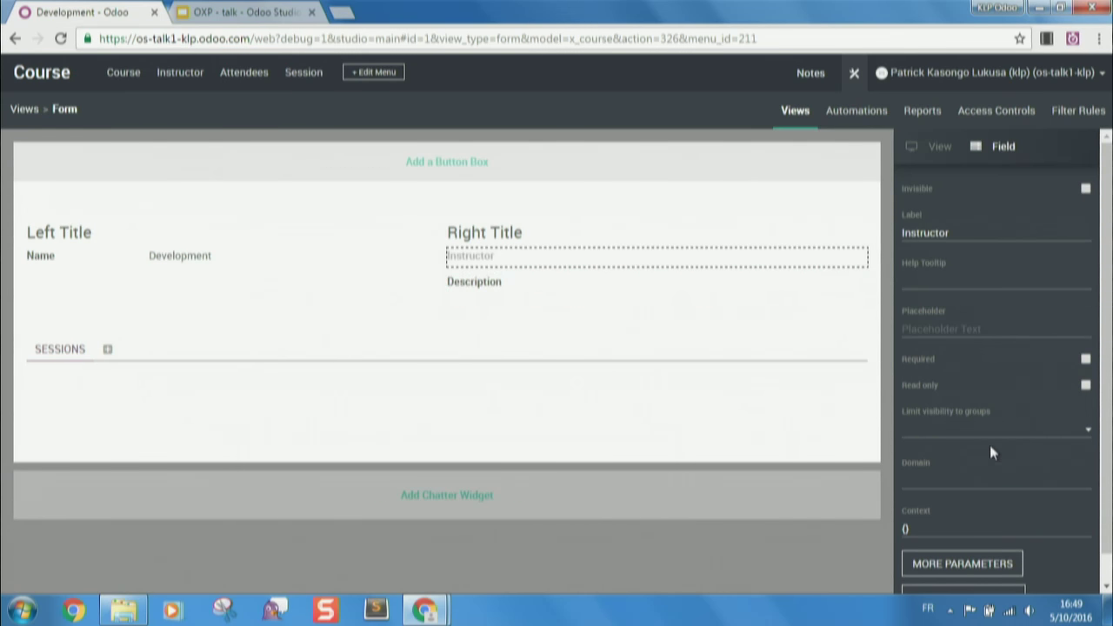
- Set the Instructor field domain to [('x_is_instructor','=', True)] and close Studio
{"action": "left_click", "coordinate": [964, 478]}
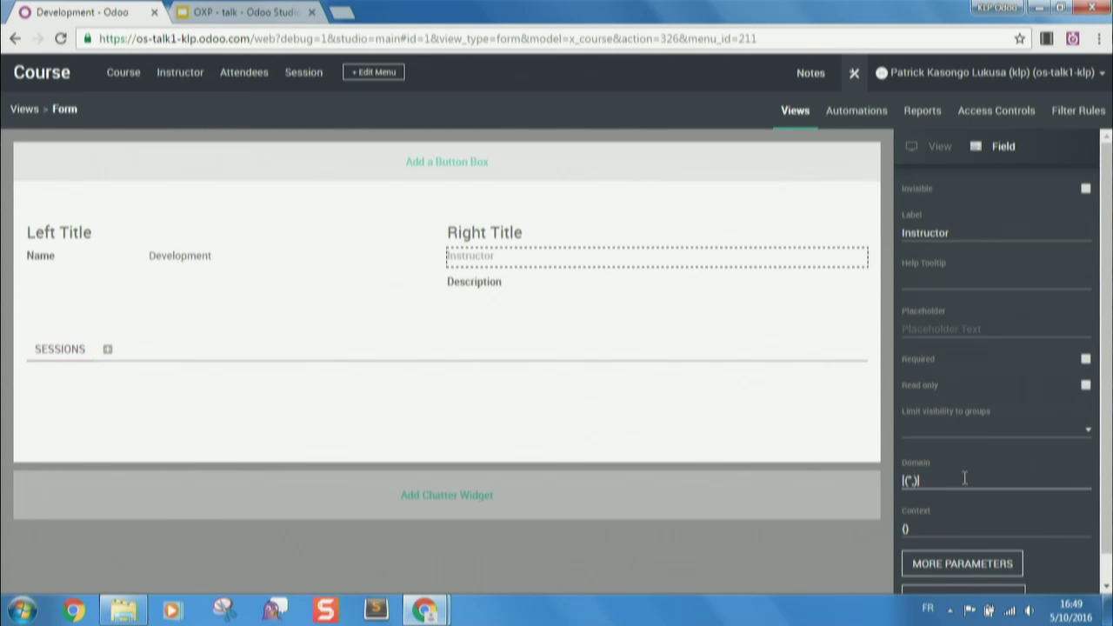
{"action": "type", "text": "'="}
{"action": "type", "text": " Tru"}
{"action": "type", "text": "e"}
{"action": "type", "text": "x"}
{"action": "type", "text": "_instruc"}
{"action": "type", "text": "to"}
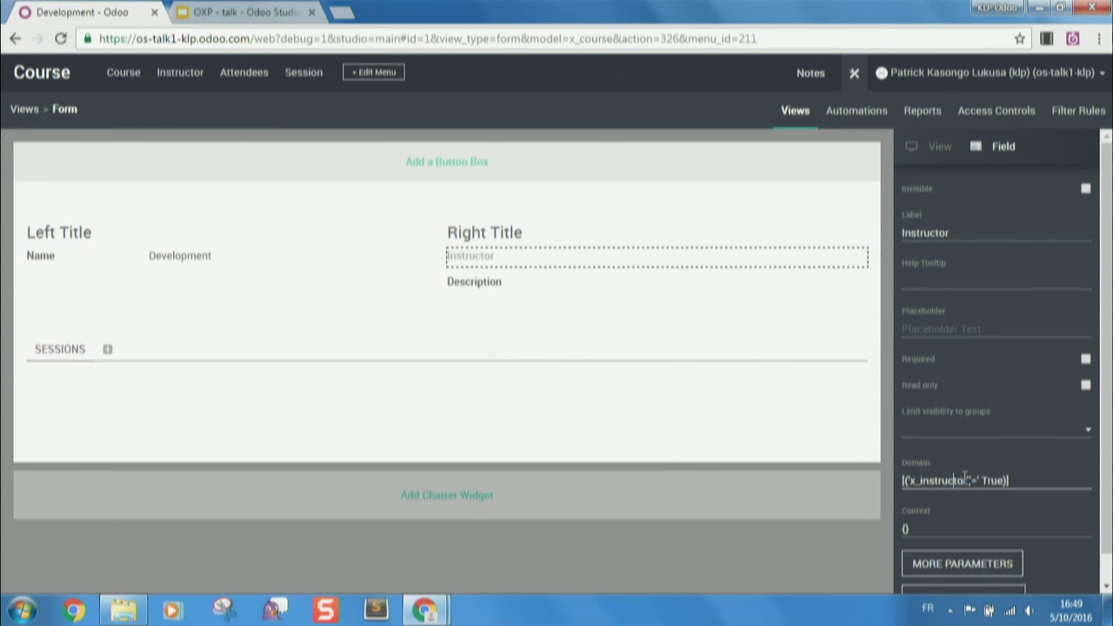
{"action": "type", "text": "is_"}
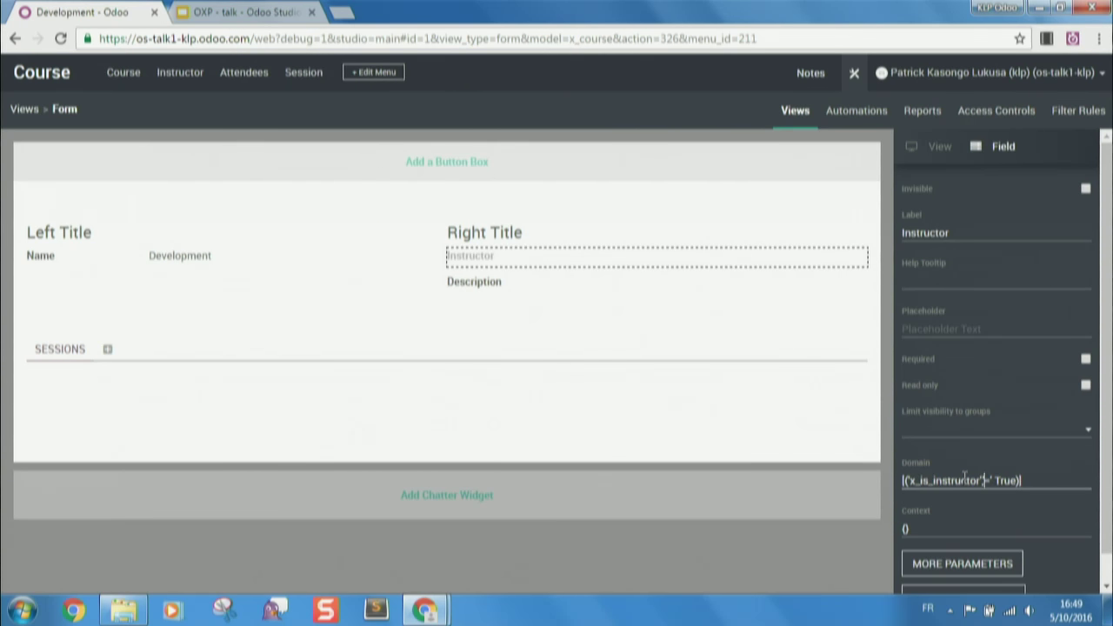
{"action": "type", "text": ","}
{"action": "left_click", "coordinate": [852, 74]}
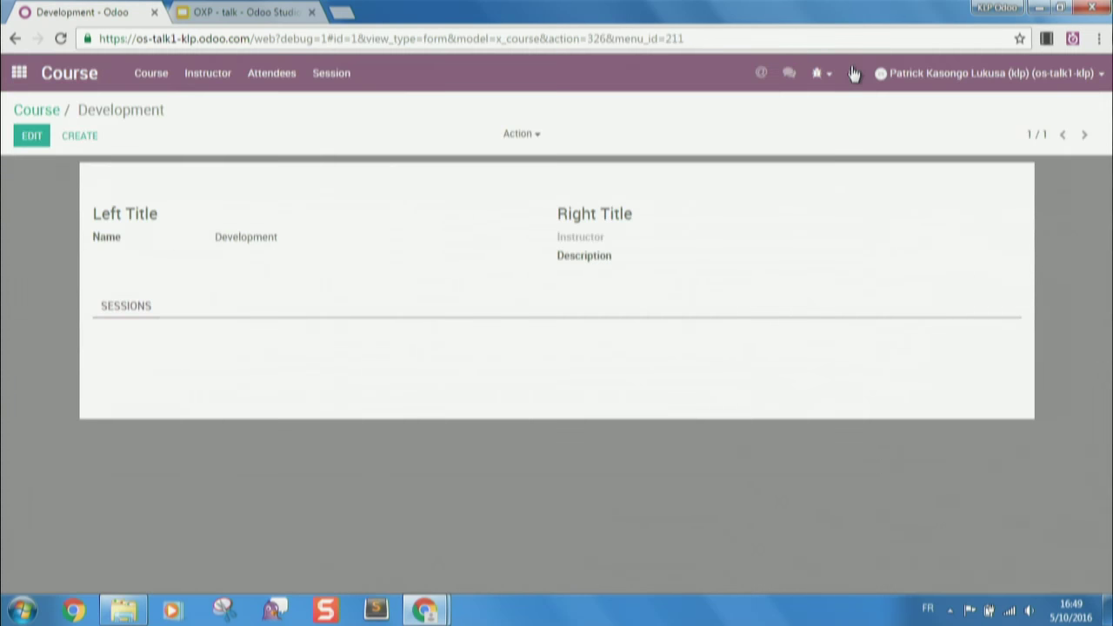
- Try choosing an instructor on the Development course and dismiss the invalid-field server error
{"action": "left_click", "coordinate": [34, 136]}
{"action": "left_click", "coordinate": [701, 244]}
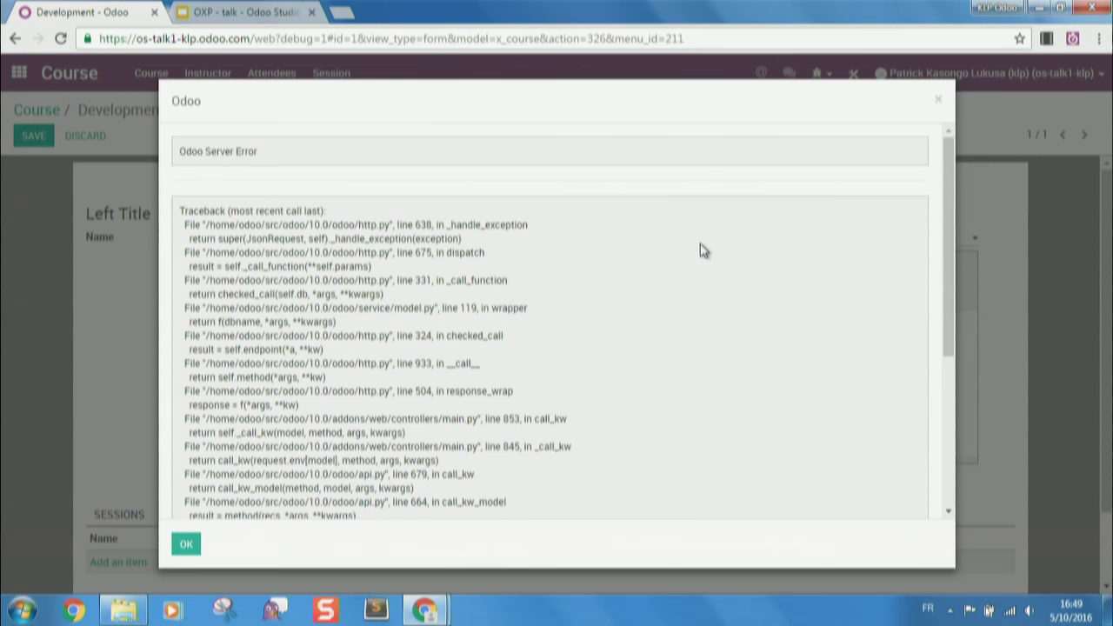
{"action": "scroll", "coordinate": [587, 311], "scroll_direction": "down", "scroll_amount": 5}
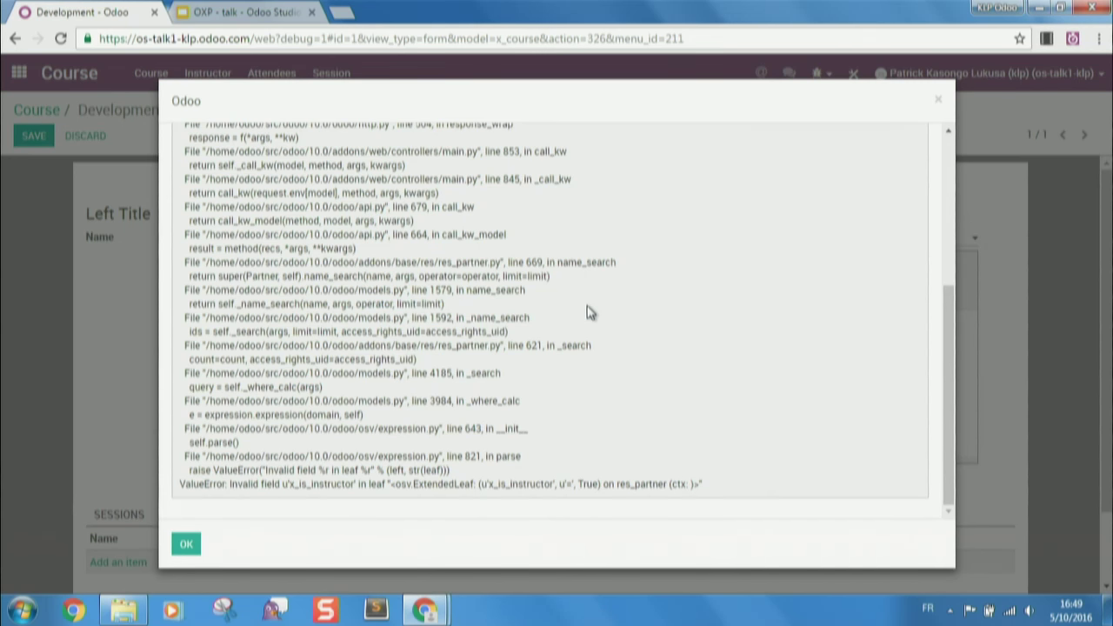
{"action": "key", "text": "Escape"}
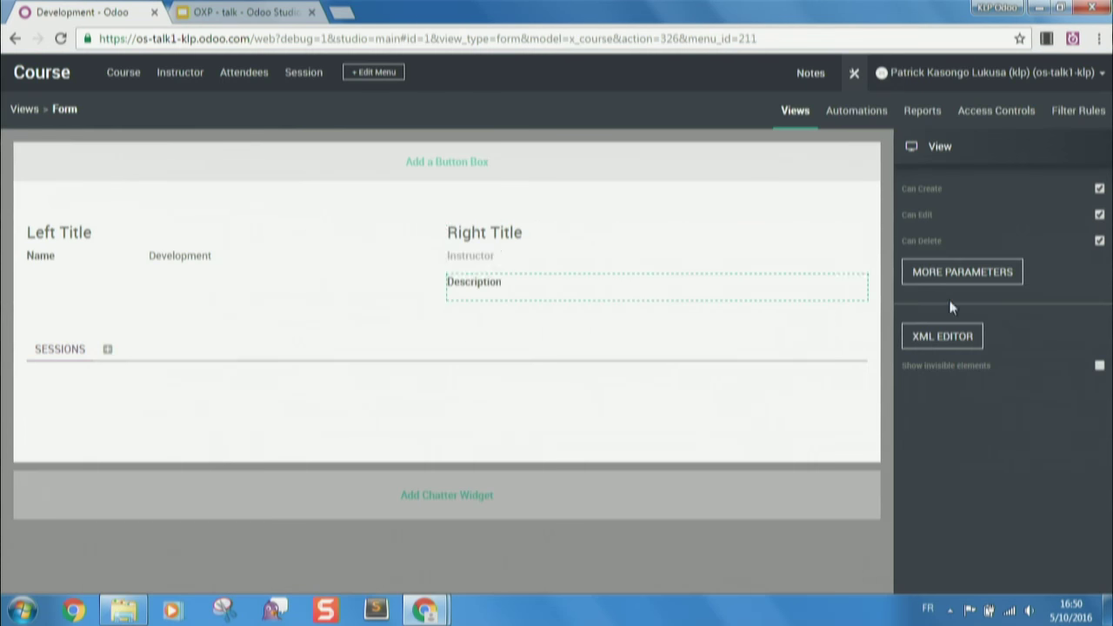
- Correct the Instructor domain to [('x_is_technician','=', True)] and exit Studio
{"action": "left_click", "coordinate": [700, 261]}
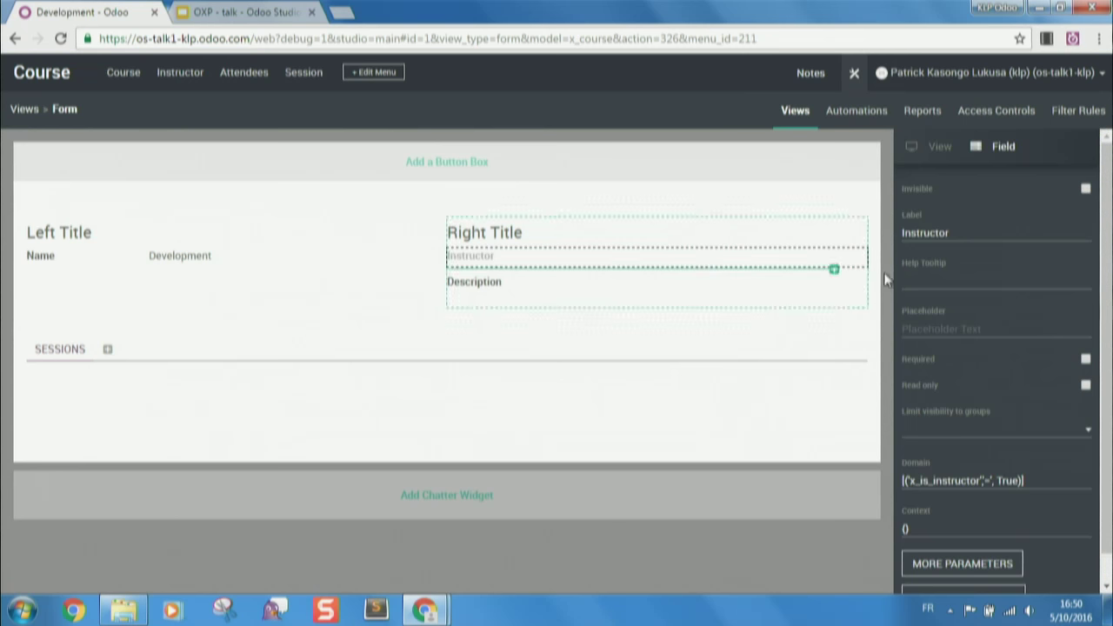
{"action": "left_click", "coordinate": [981, 480]}
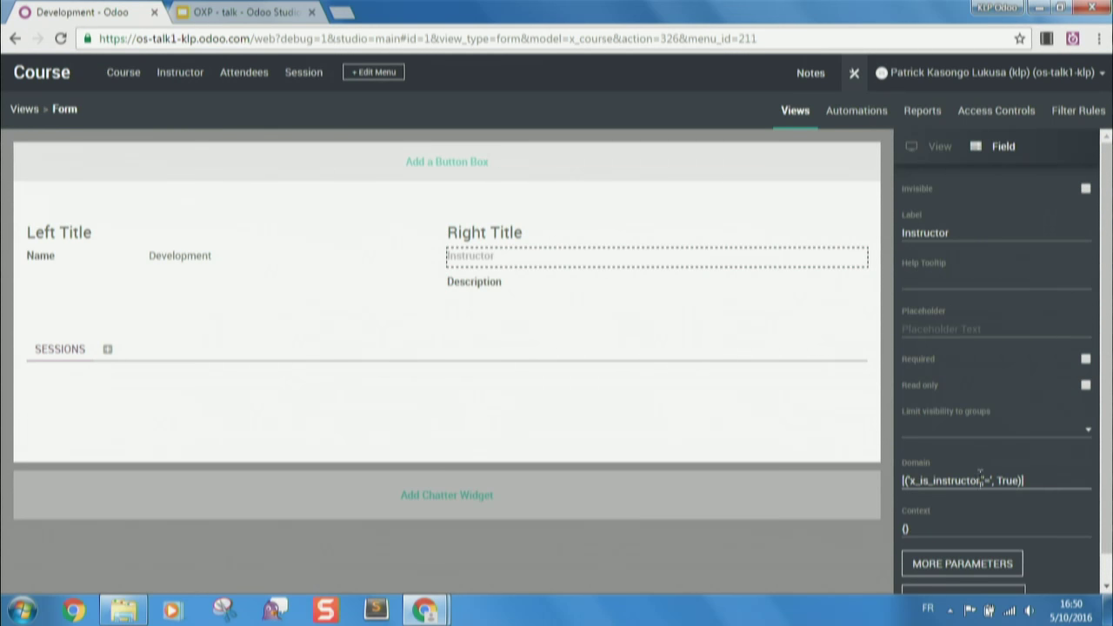
{"action": "key", "text": "BackSpace"}
{"action": "key", "text": "BackSpace"}
{"action": "key", "text": "BackSpace"}
{"action": "key", "text": "BackSpace"}
{"action": "key", "text": "BackSpace"}
{"action": "key", "text": "BackSpace"}
{"action": "key", "text": "BackSpace"}
{"action": "key", "text": "BackSpace"}
{"action": "key", "text": "BackSpace"}
{"action": "key", "text": "BackSpace"}
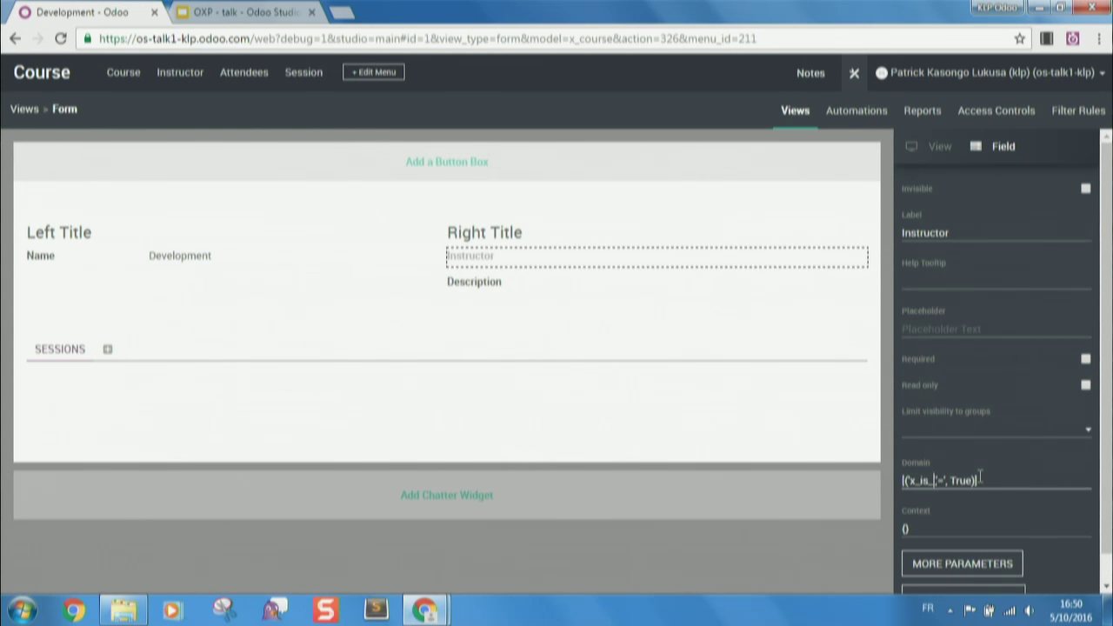
{"action": "type", "text": "technician"}
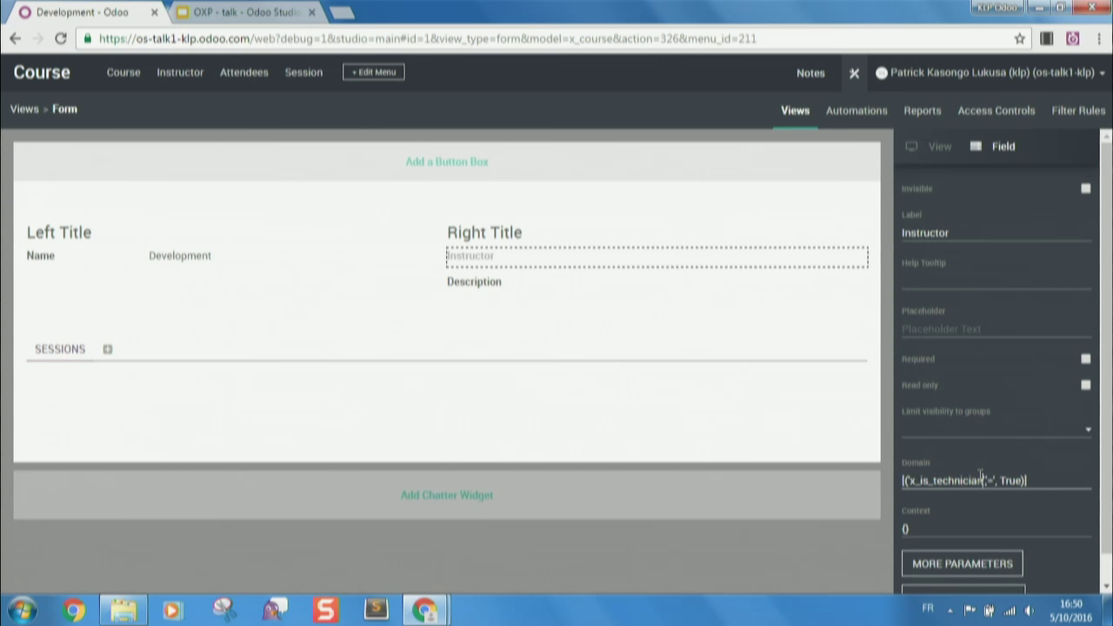
{"action": "key", "text": "Return"}
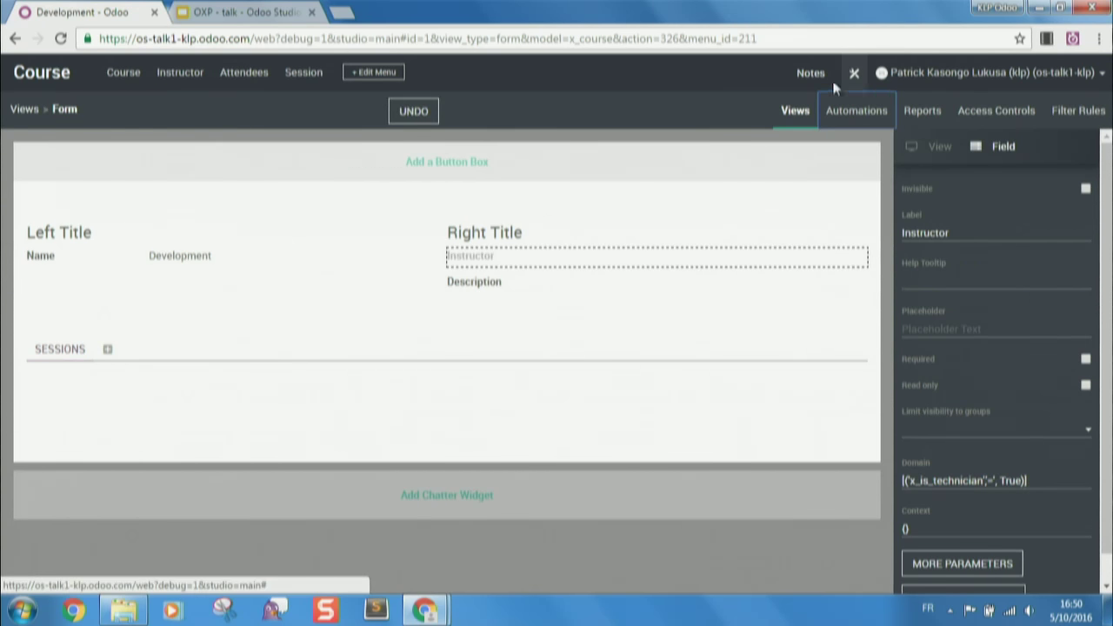
{"action": "left_click", "coordinate": [852, 77]}
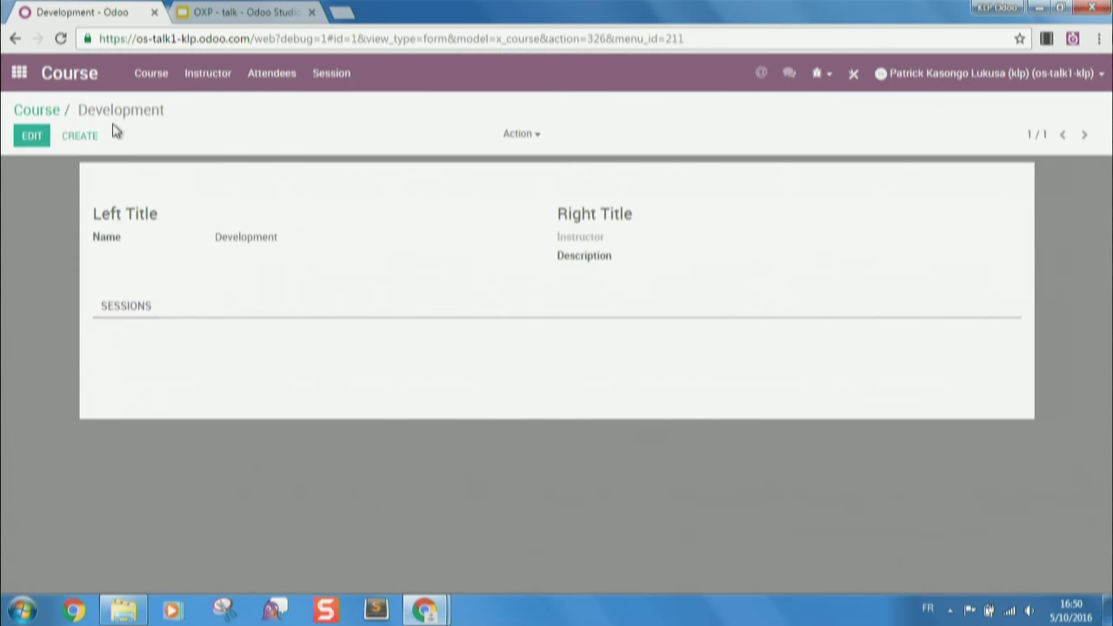
- Open the Agrolait instructor contact, tick Is a technician, and save it
{"action": "left_click", "coordinate": [43, 138]}
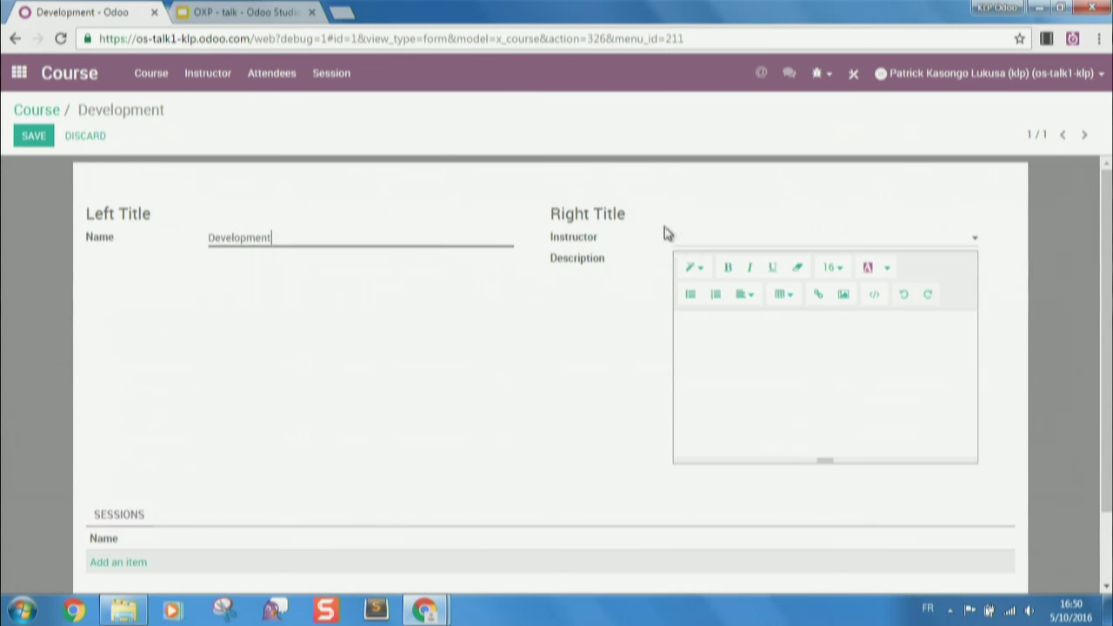
{"action": "left_click", "coordinate": [707, 241]}
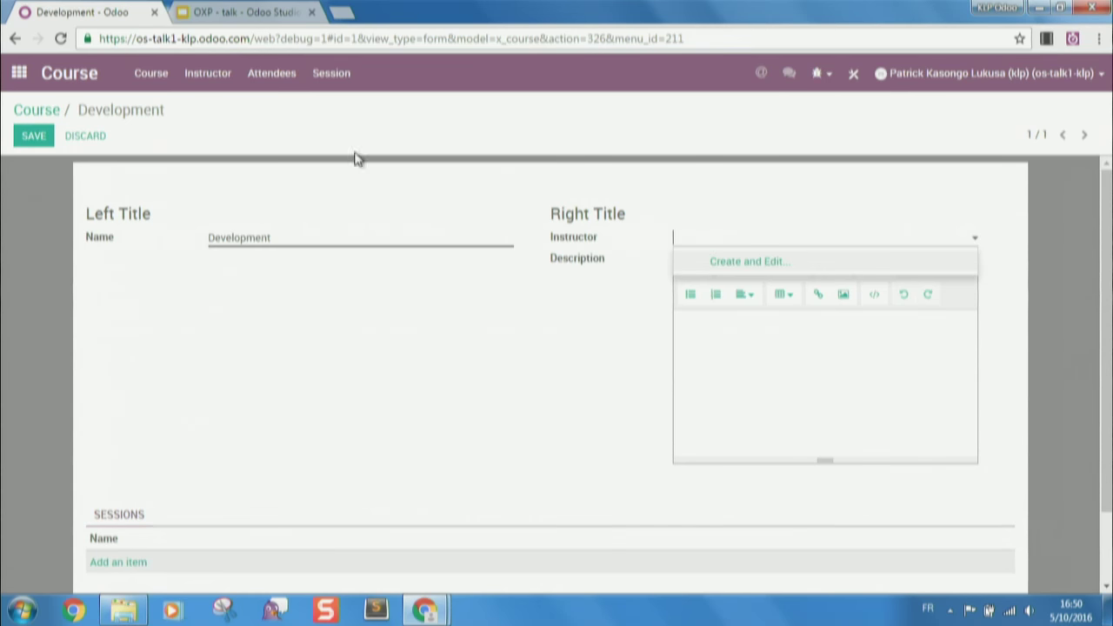
{"action": "left_click", "coordinate": [227, 82]}
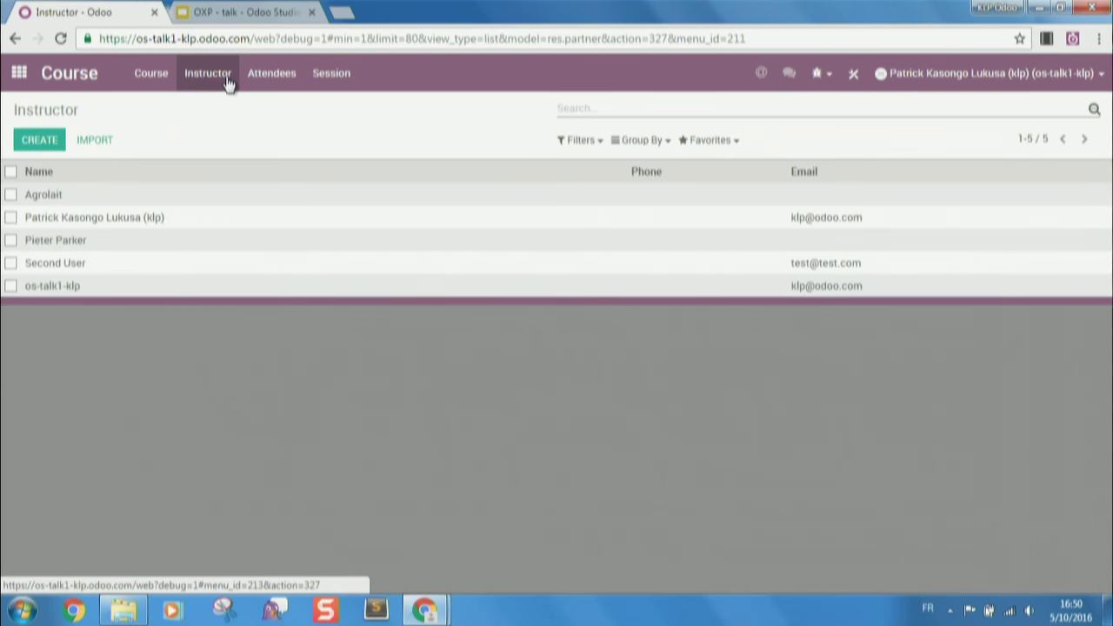
{"action": "right_click", "coordinate": [150, 209]}
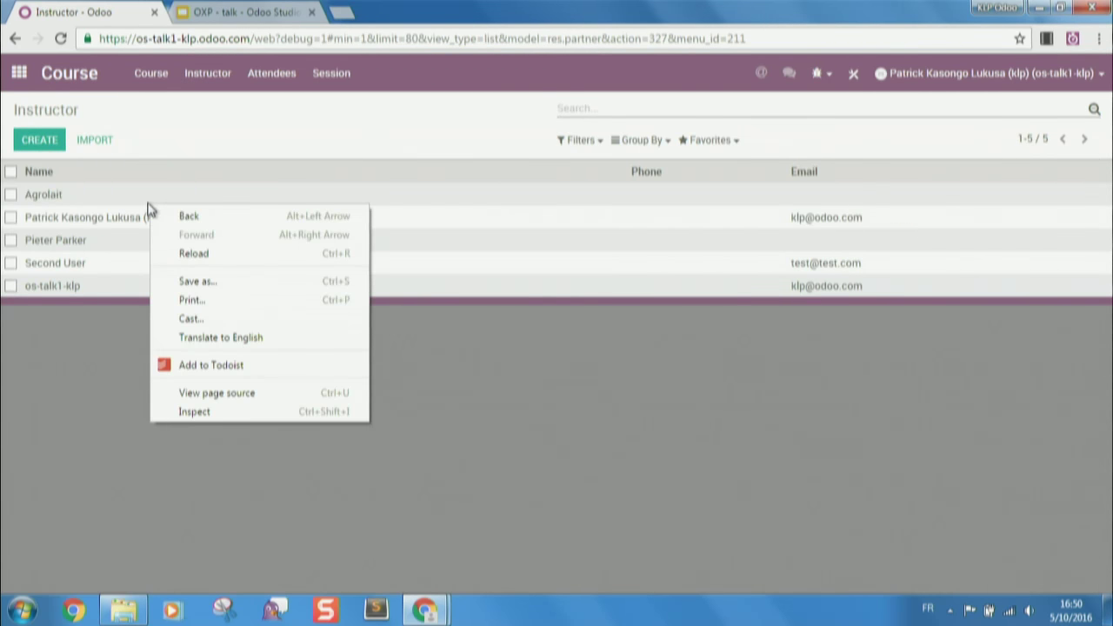
{"action": "left_click", "coordinate": [150, 206]}
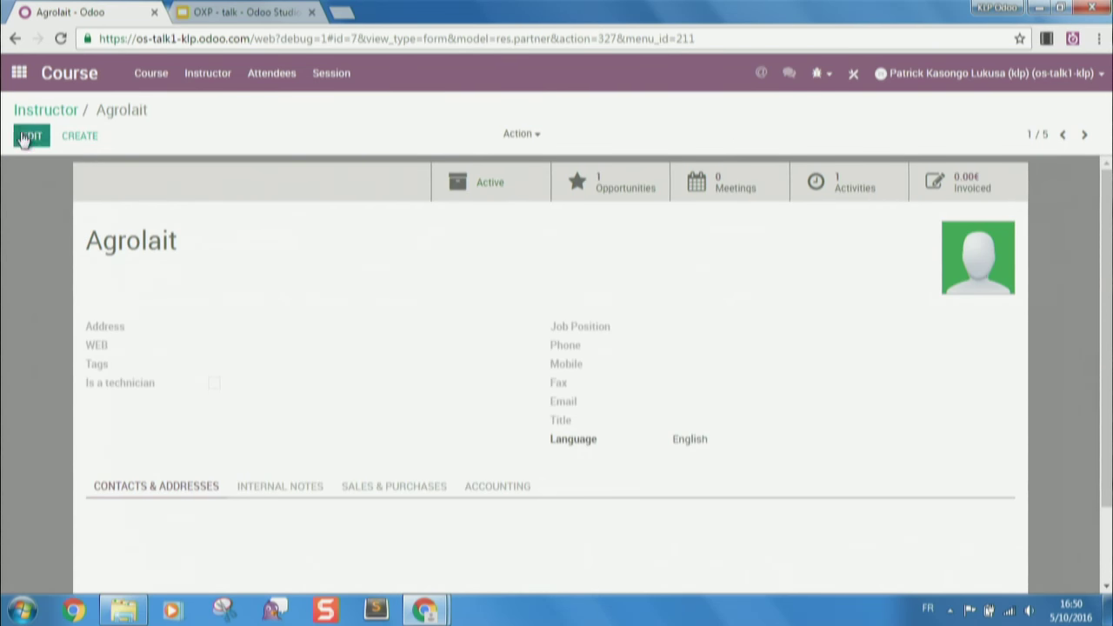
{"action": "left_click", "coordinate": [30, 135]}
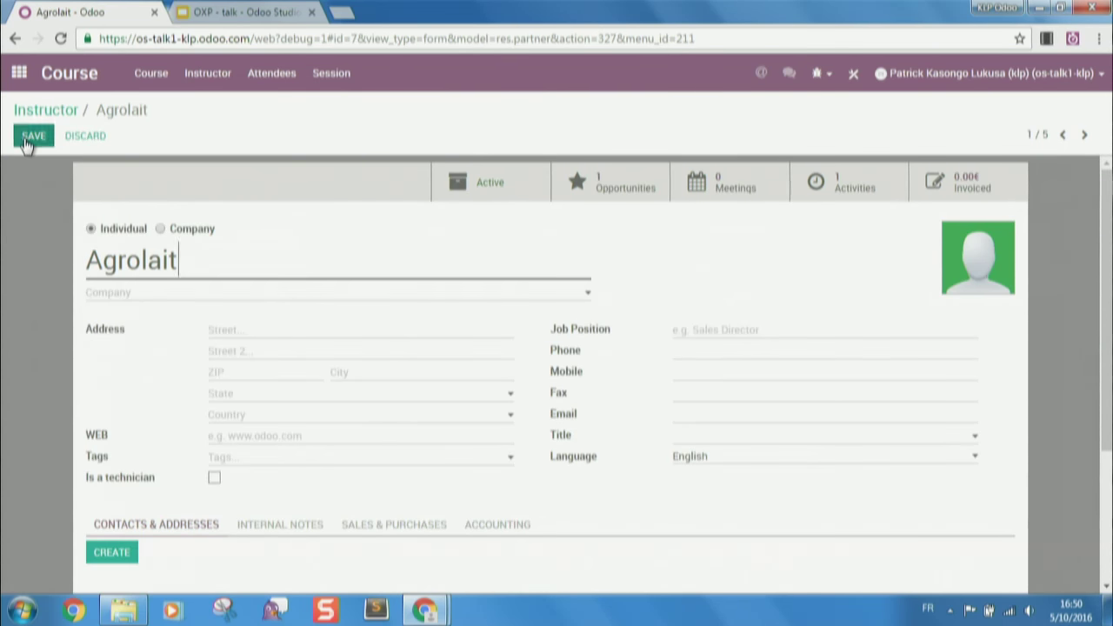
{"action": "left_click", "coordinate": [215, 478]}
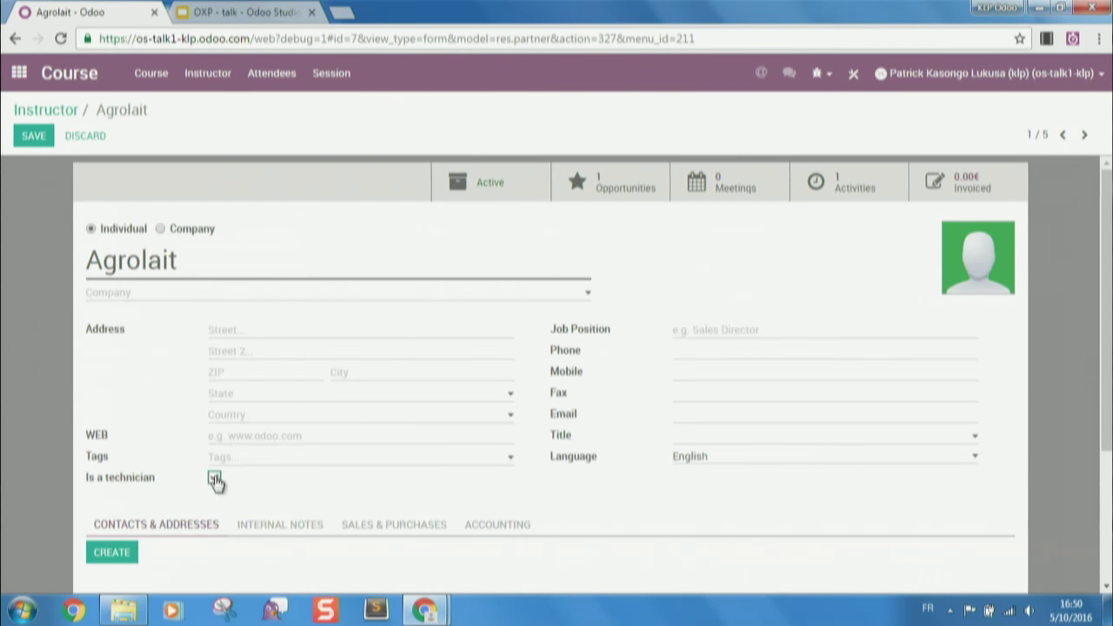
{"action": "left_click", "coordinate": [33, 135]}
- Mark the next instructor contact as a technician too and save
{"action": "left_click", "coordinate": [1090, 135]}
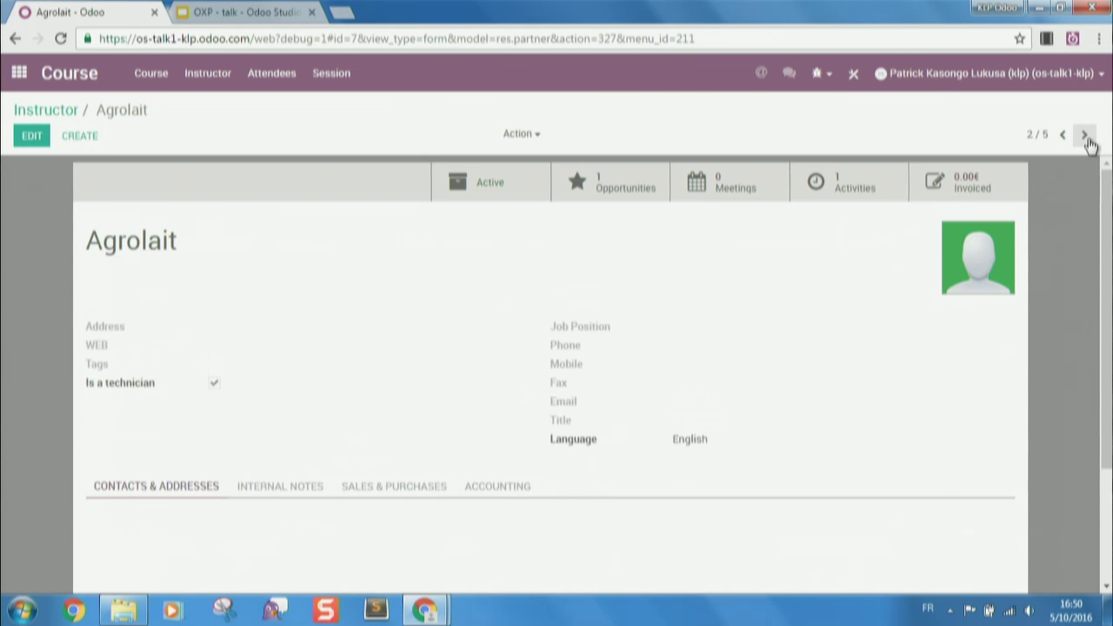
{"action": "left_click", "coordinate": [31, 145]}
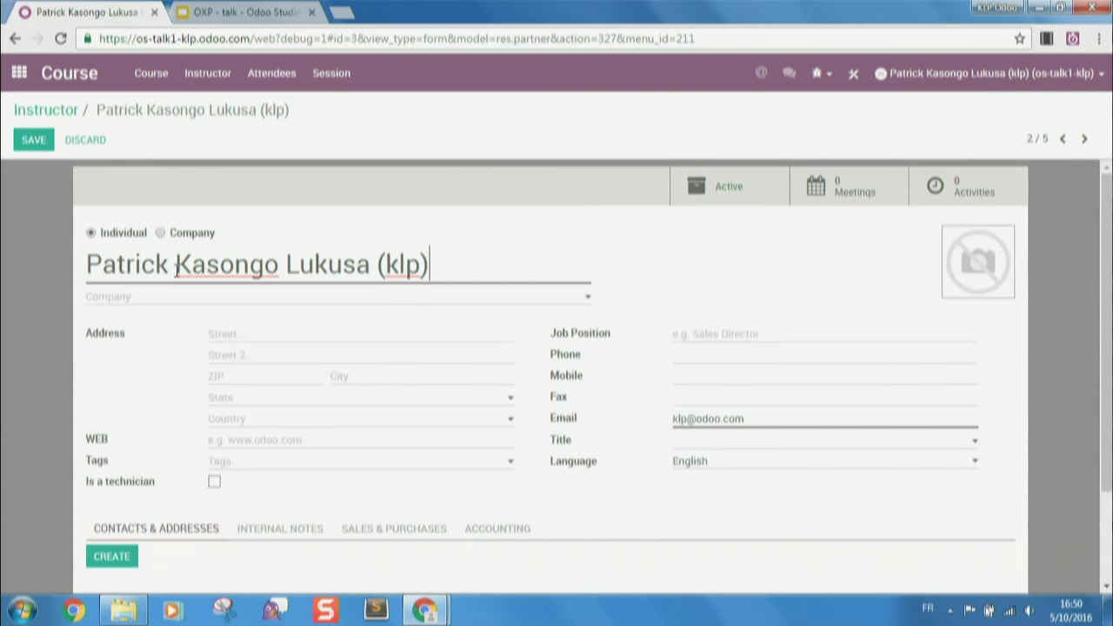
{"action": "left_click", "coordinate": [214, 482]}
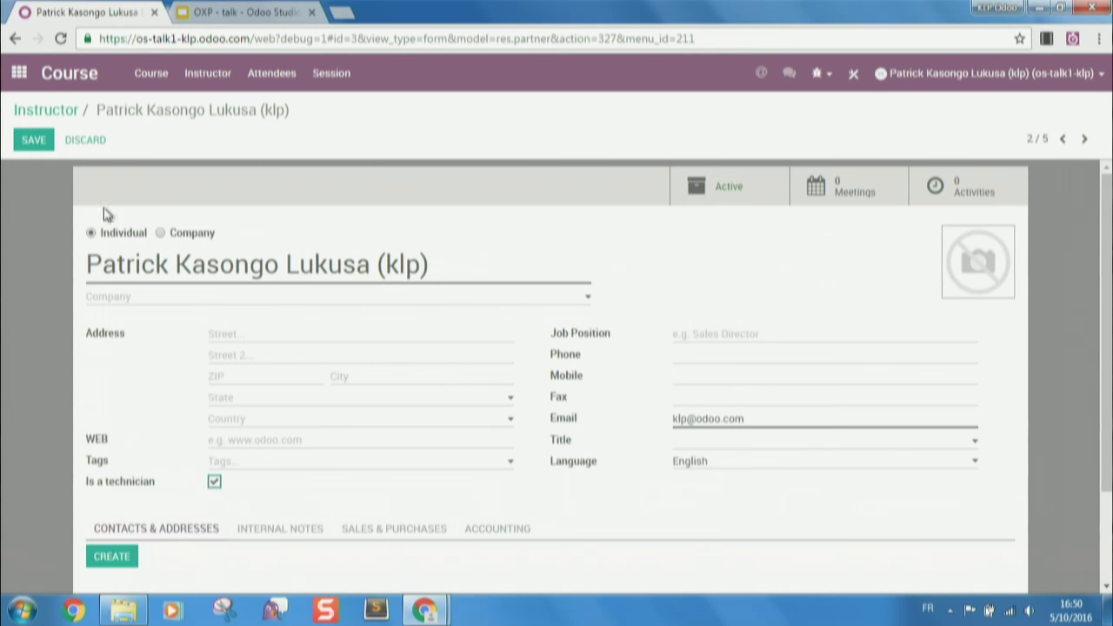
{"action": "left_click", "coordinate": [33, 140]}
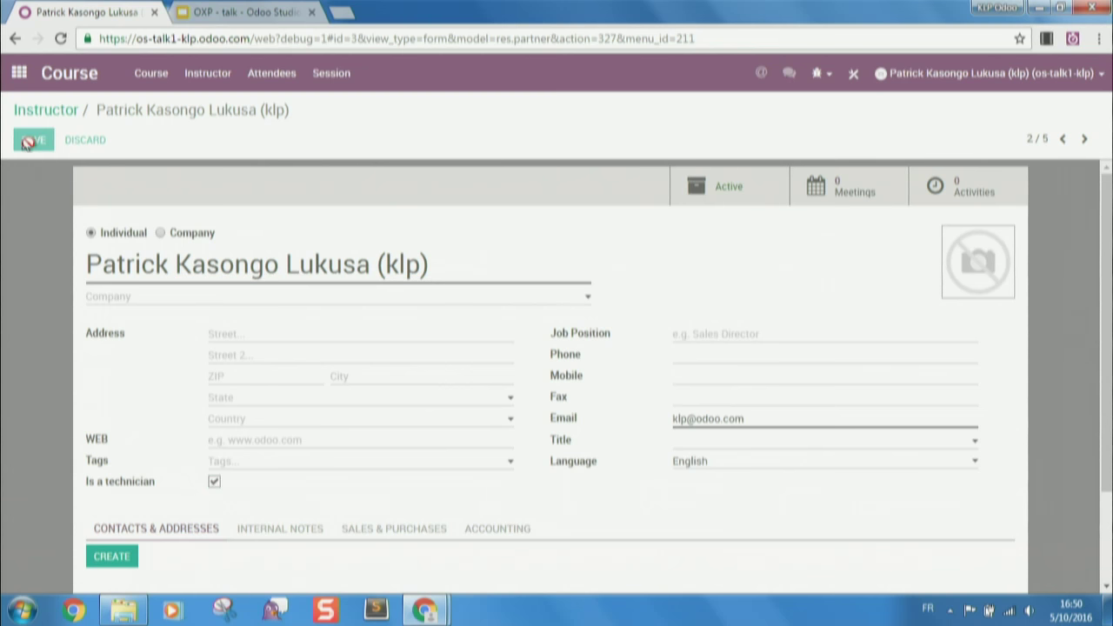
- Check that the Development course's Instructor picker offers only the two technicians, then enter Studio
{"action": "left_click", "coordinate": [163, 80]}
{"action": "left_click", "coordinate": [86, 196]}
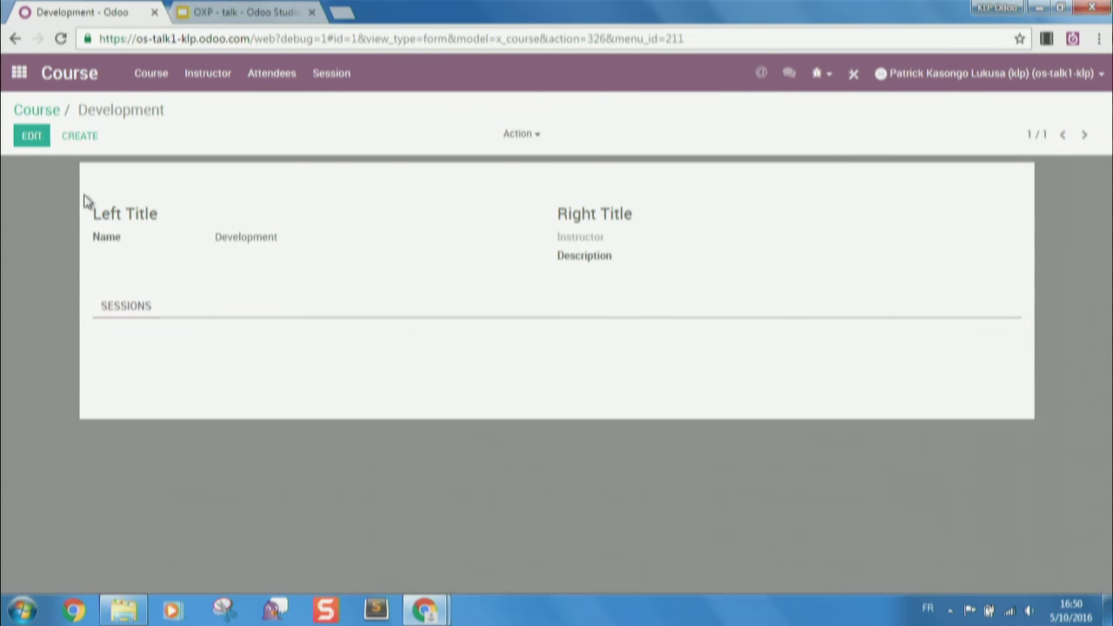
{"action": "left_click", "coordinate": [31, 135]}
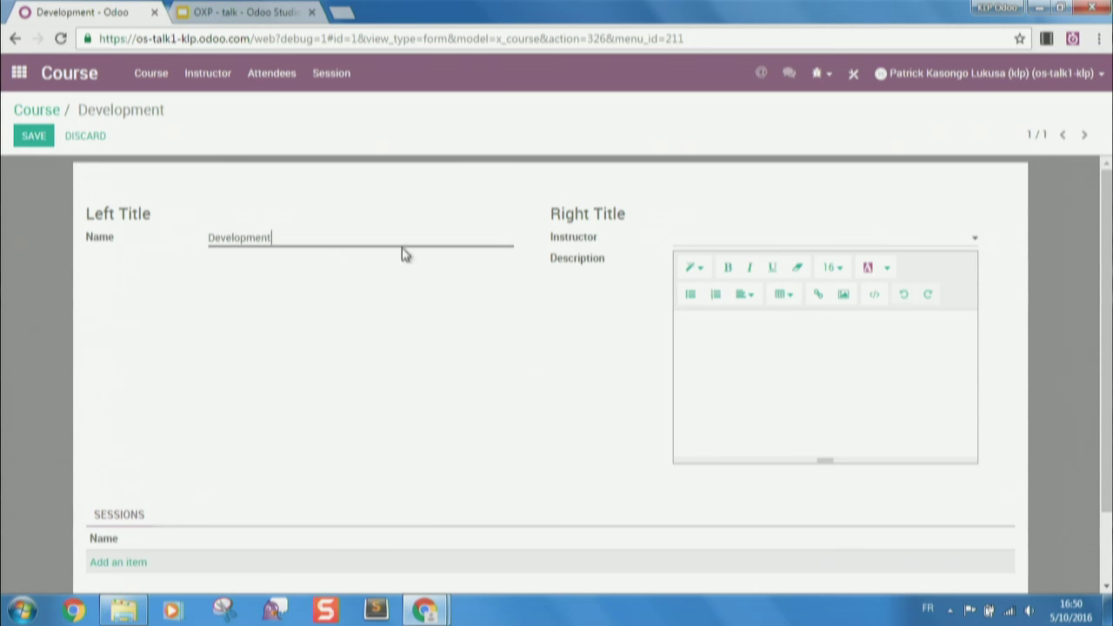
{"action": "left_click", "coordinate": [770, 242]}
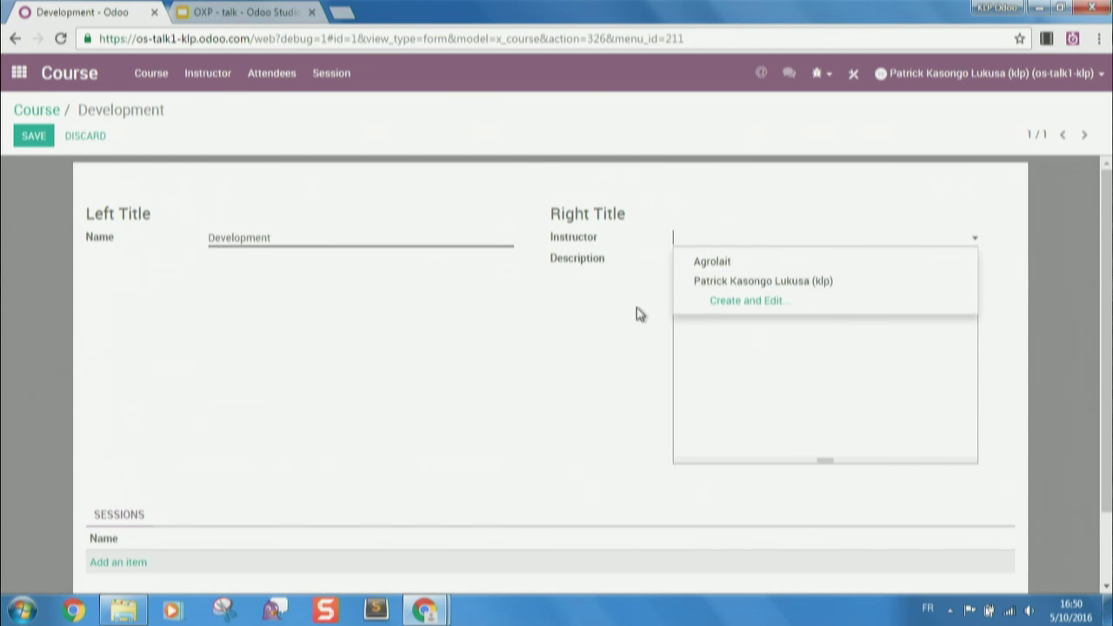
{"action": "scroll", "coordinate": [639, 308], "scroll_direction": "down", "scroll_amount": 1}
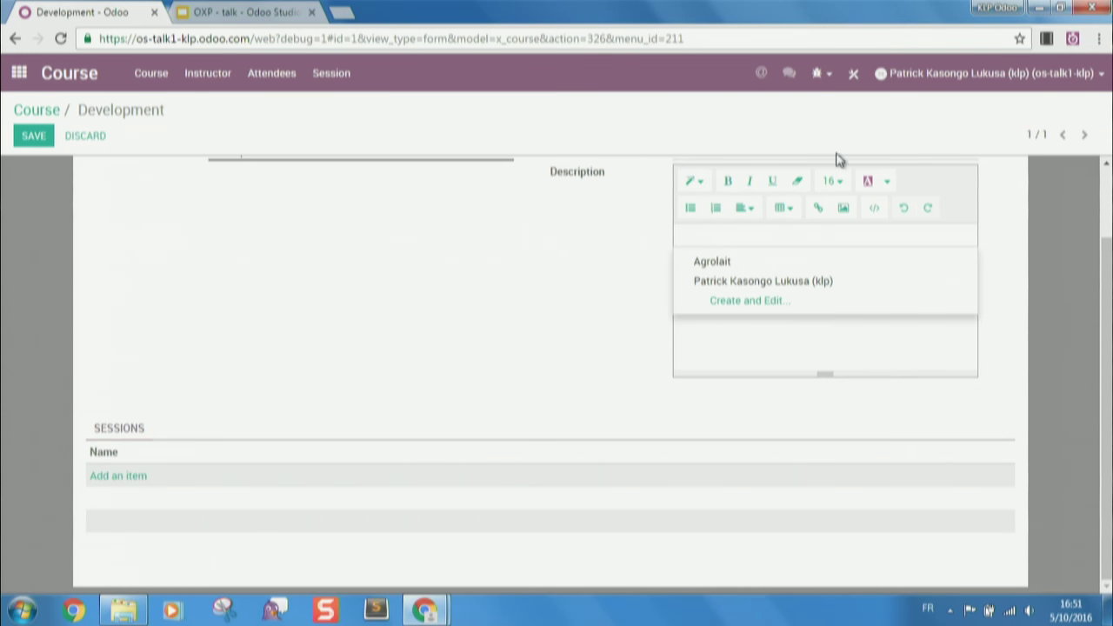
{"action": "left_click", "coordinate": [859, 73]}
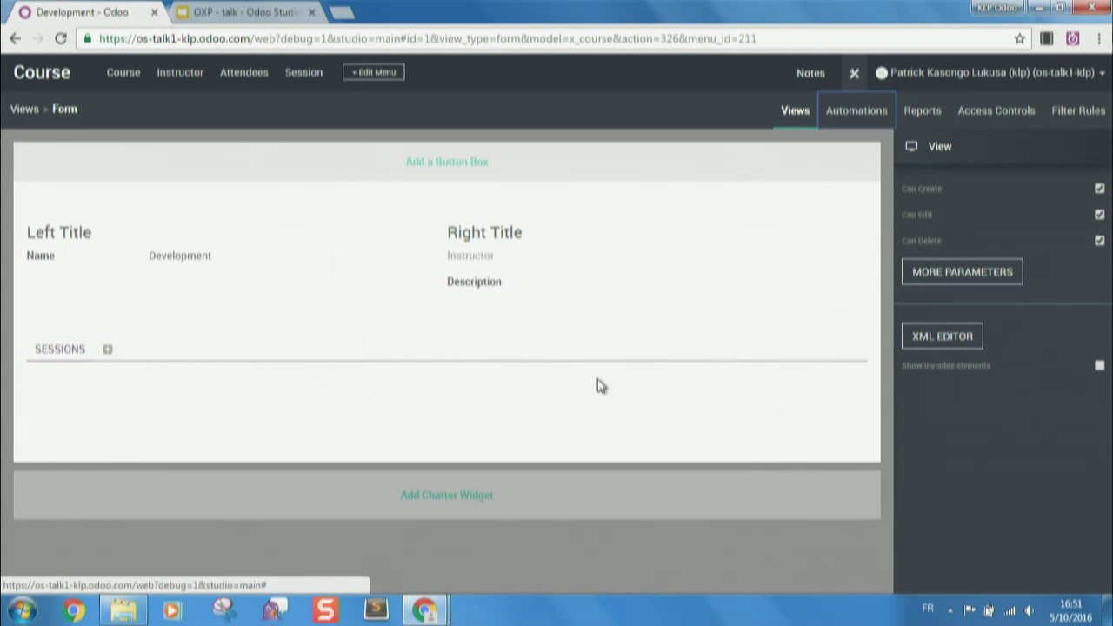
- Add the chatter widget below the Course form and open the XML editor
{"action": "left_click", "coordinate": [425, 500]}
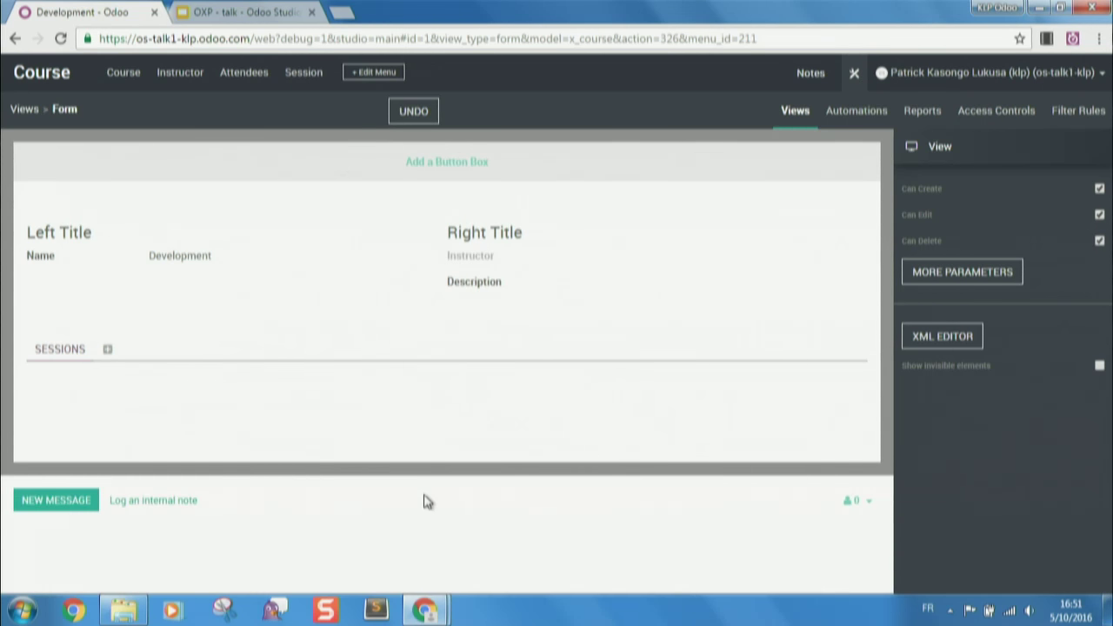
{"action": "left_click", "coordinate": [955, 343]}
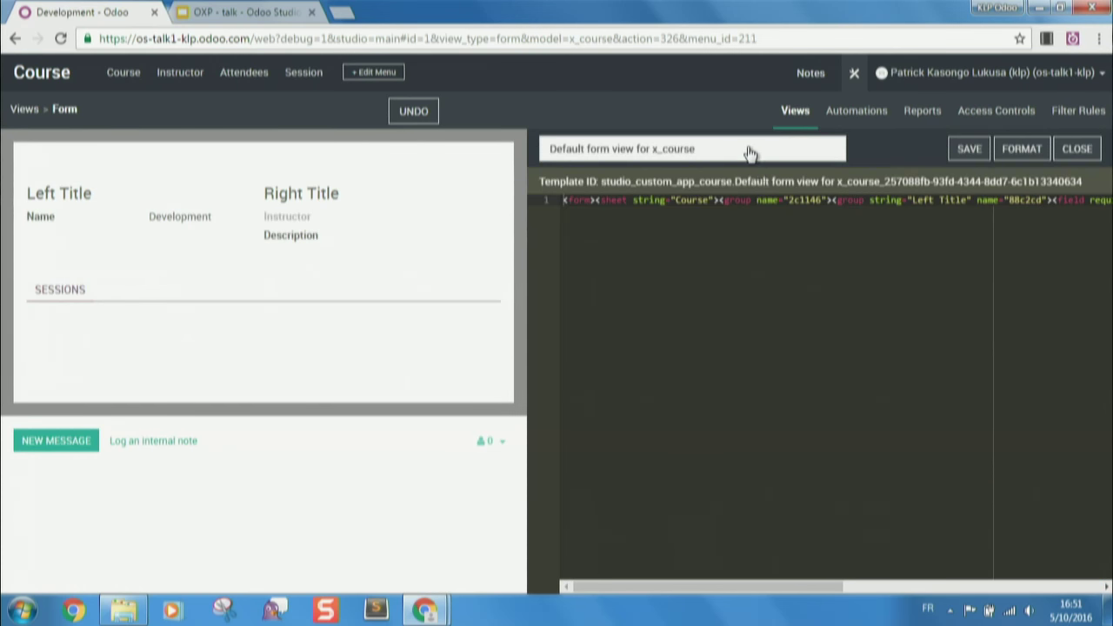
- Select the oe_chatter lines in the Studio customization XML view, then exit Studio
{"action": "left_click", "coordinate": [750, 150]}
{"action": "left_click", "coordinate": [729, 186]}
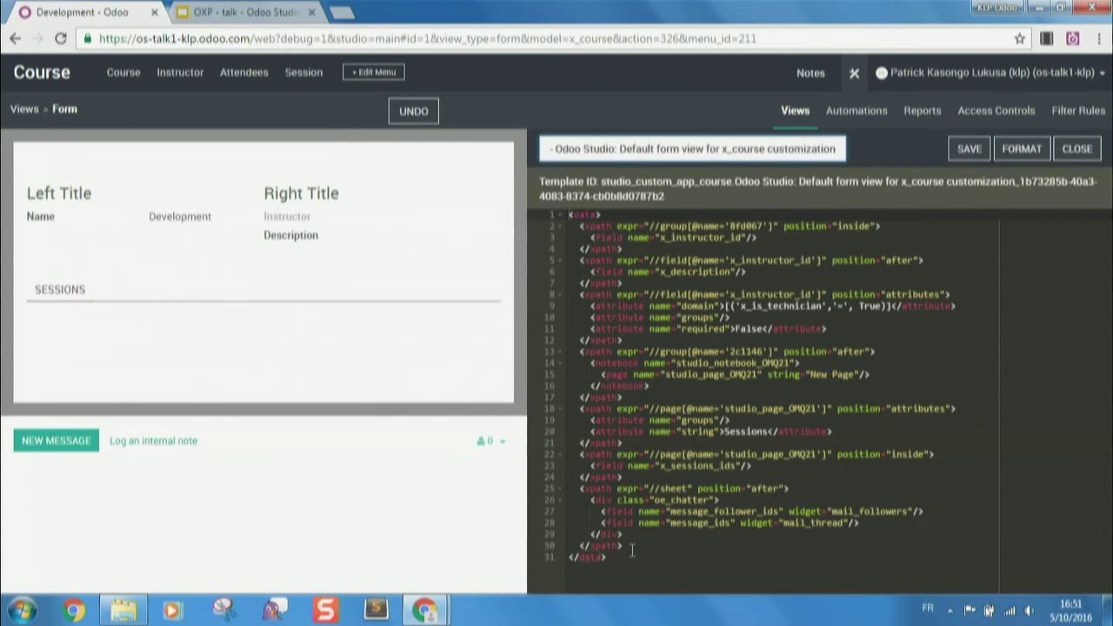
{"action": "left_click_drag", "start_coordinate": [632, 548], "coordinate": [570, 488]}
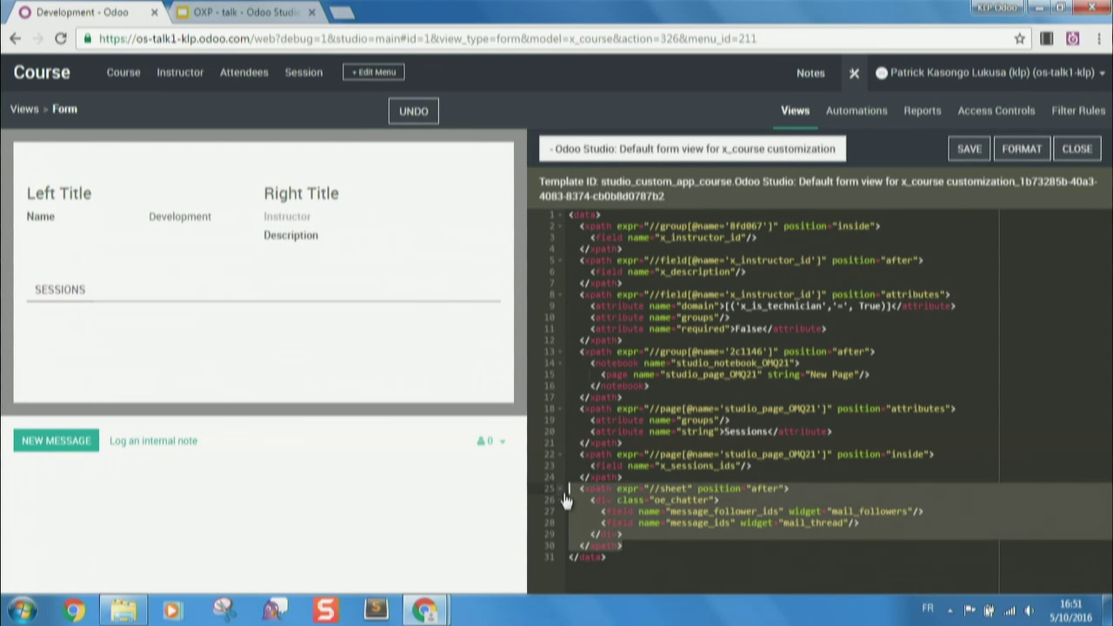
{"action": "left_click", "coordinate": [853, 75]}
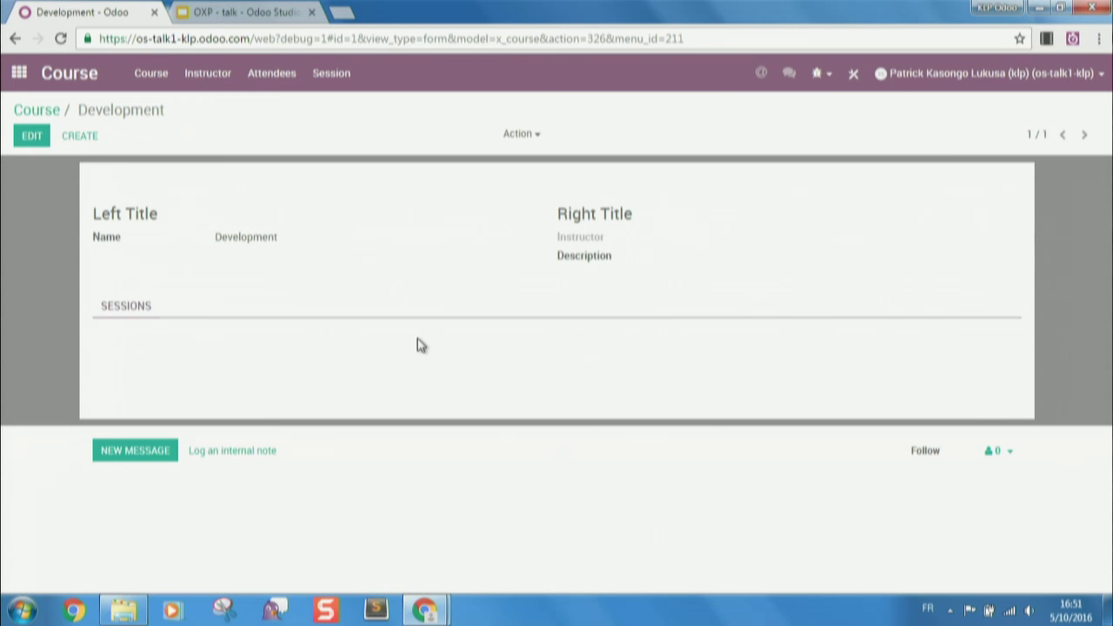
{"action": "left_click", "coordinate": [856, 78]}
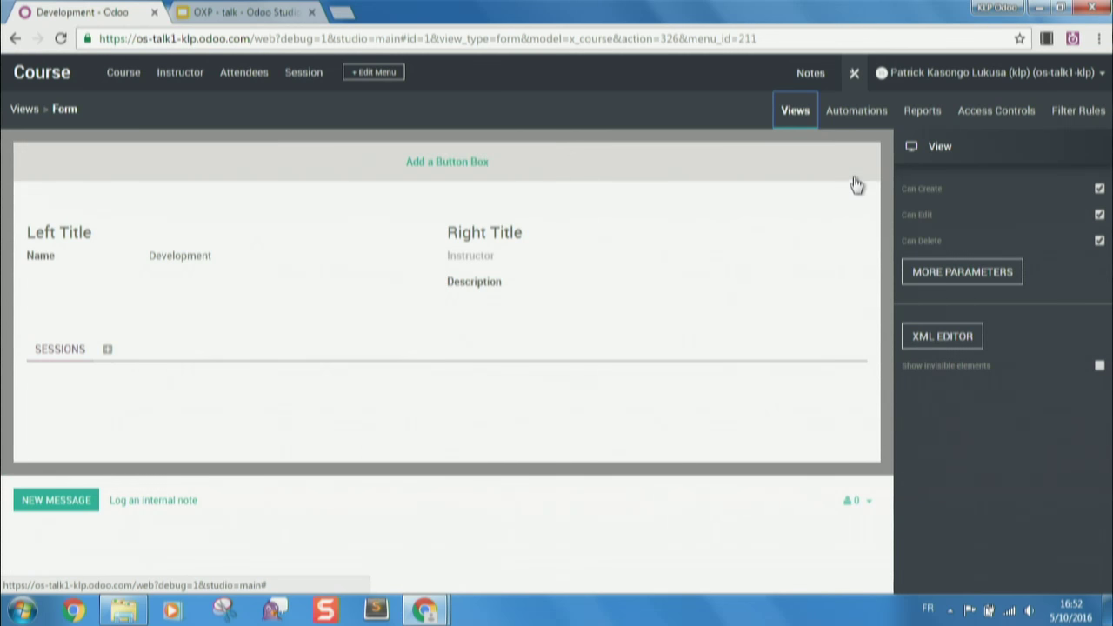
{"action": "left_click", "coordinate": [880, 115]}
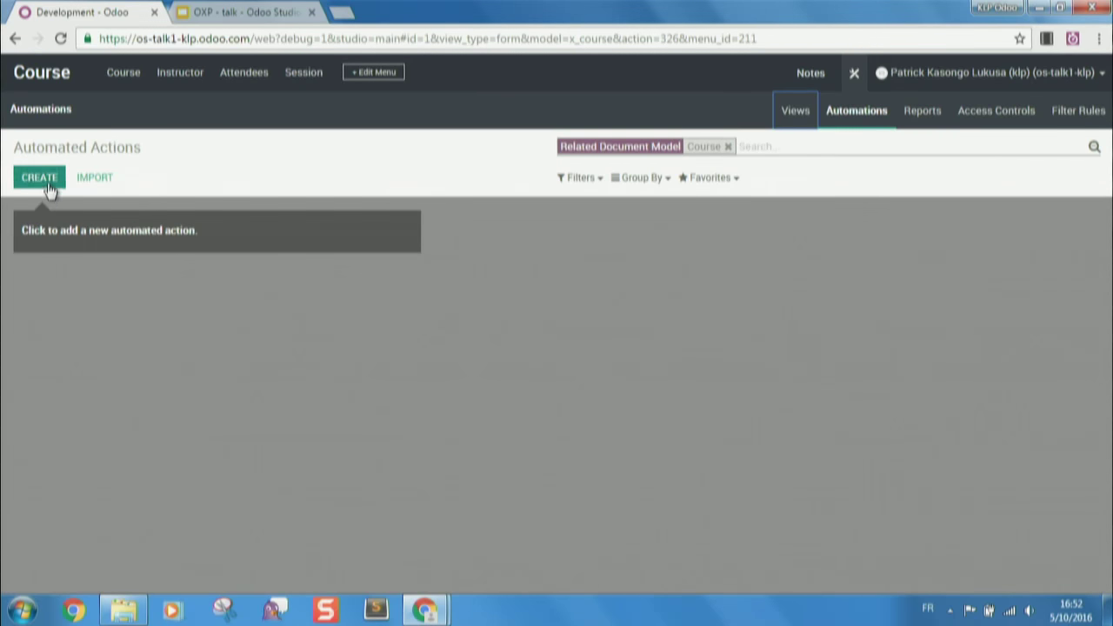
{"action": "left_click", "coordinate": [39, 178]}
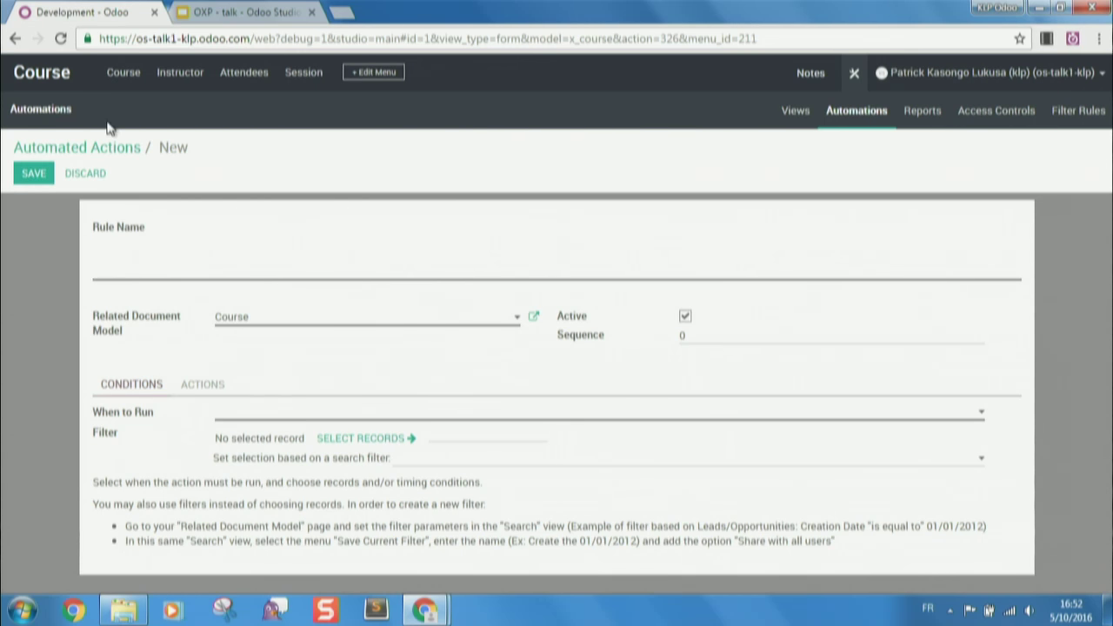
{"action": "left_click", "coordinate": [89, 177]}
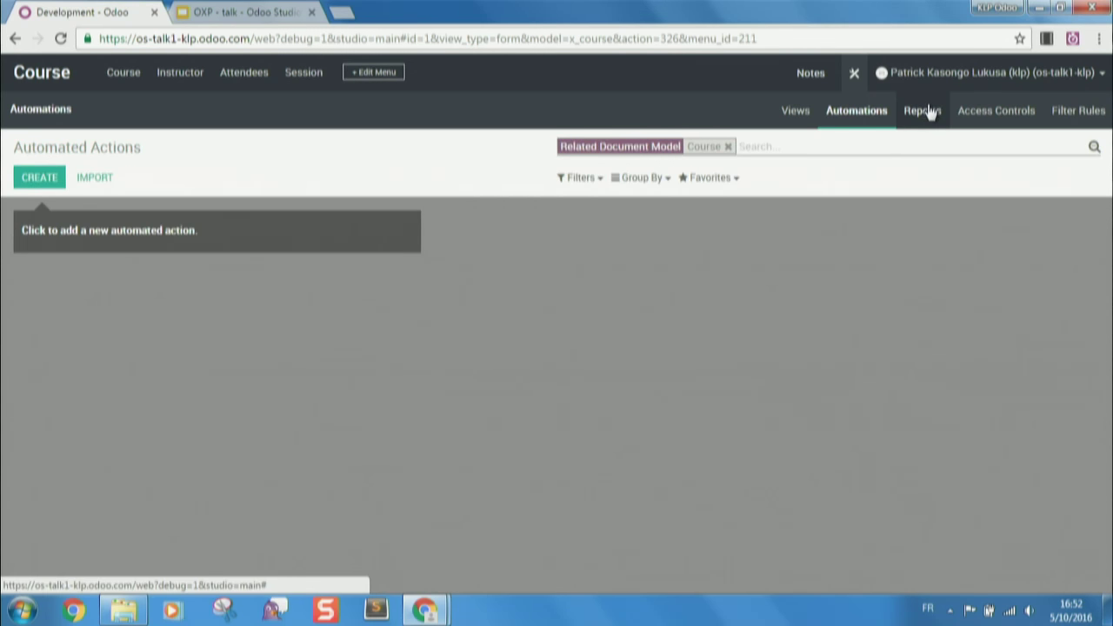
{"action": "left_click", "coordinate": [856, 73]}
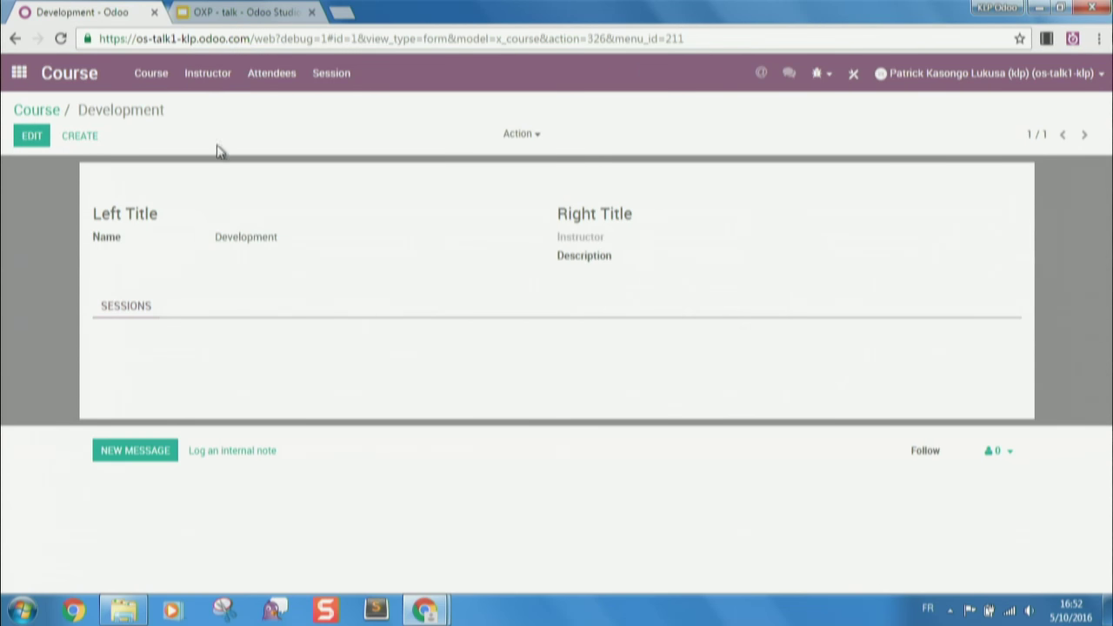
- Set the Odoo Studio session's course to Development and save it
{"action": "left_click", "coordinate": [322, 78]}
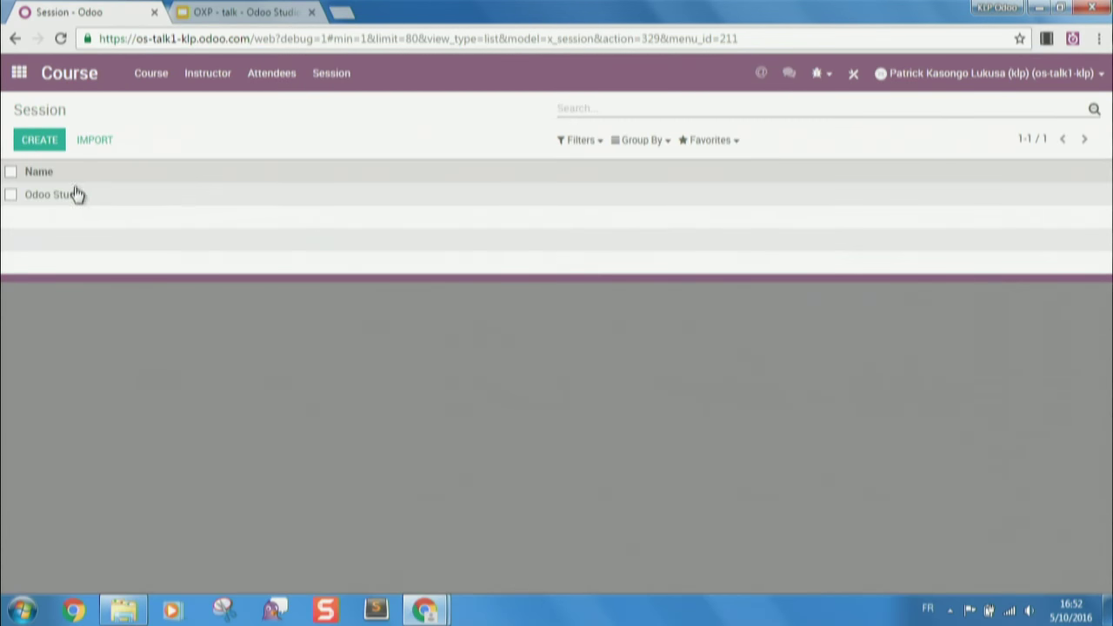
{"action": "left_click", "coordinate": [76, 194]}
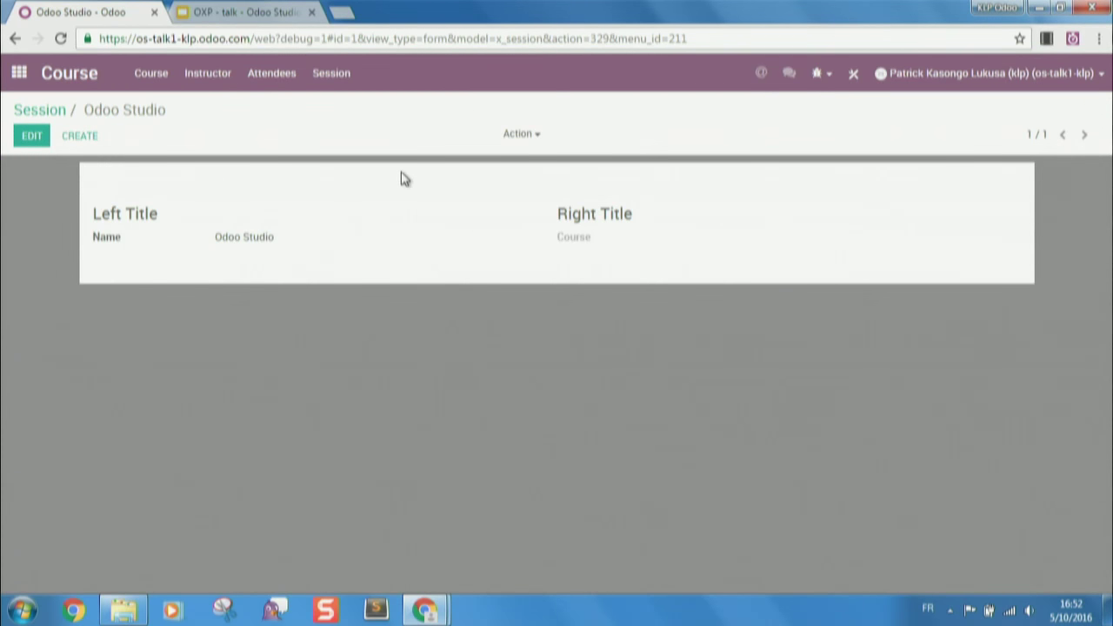
{"action": "left_click", "coordinate": [23, 136]}
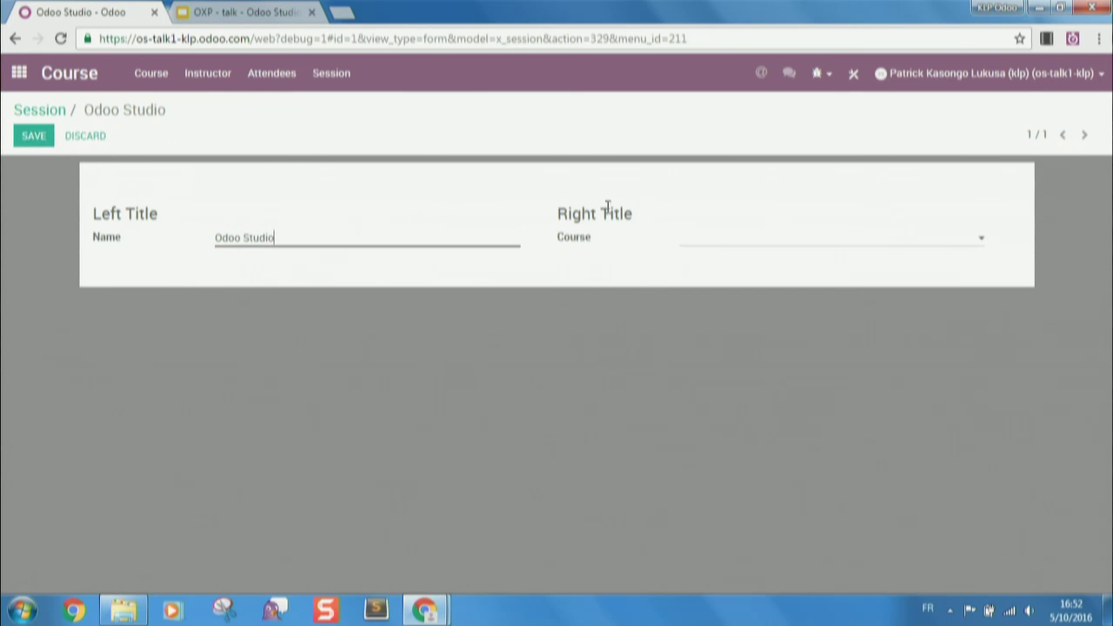
{"action": "left_click", "coordinate": [725, 244]}
{"action": "left_click", "coordinate": [725, 263]}
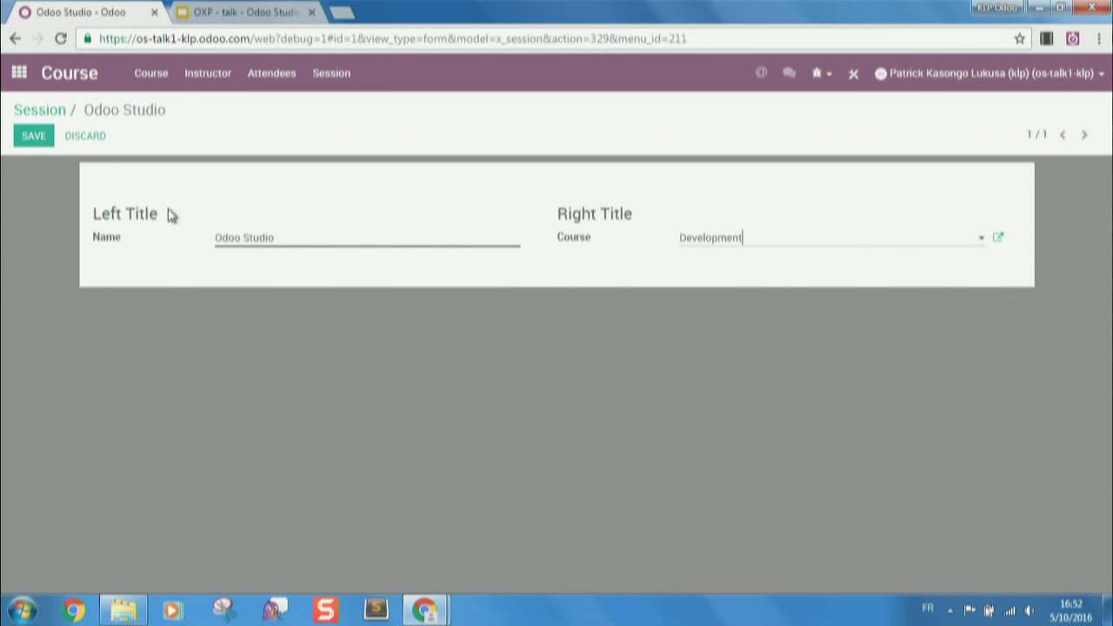
{"action": "left_click", "coordinate": [33, 135]}
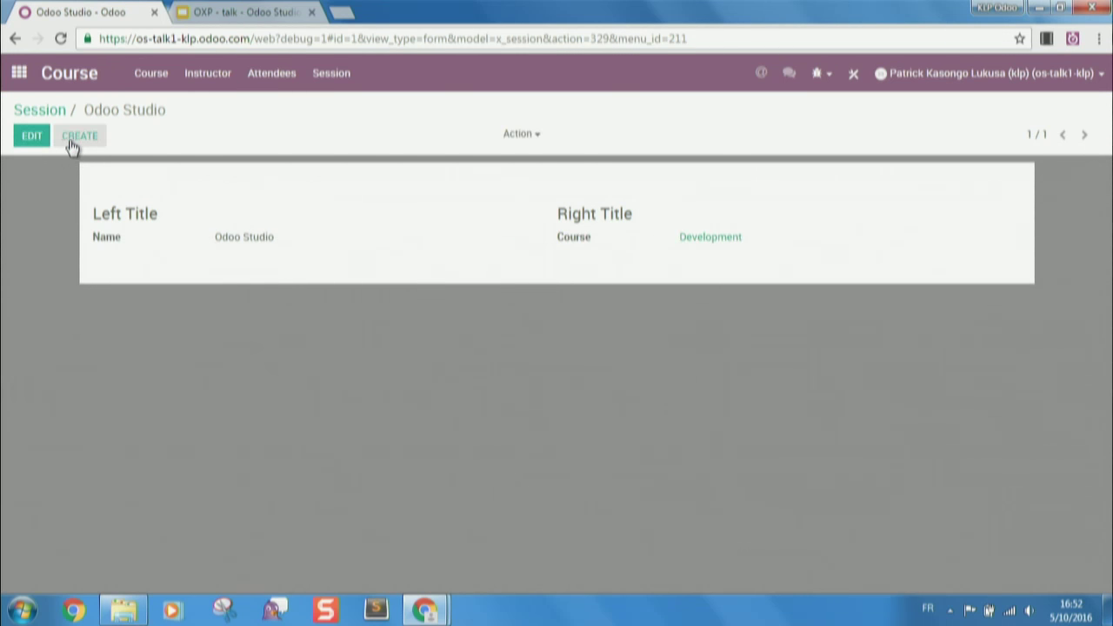
- Duplicate the session and begin naming the copy 'Odoo Studio Advanced'
{"action": "left_click", "coordinate": [529, 134]}
{"action": "left_click", "coordinate": [539, 178]}
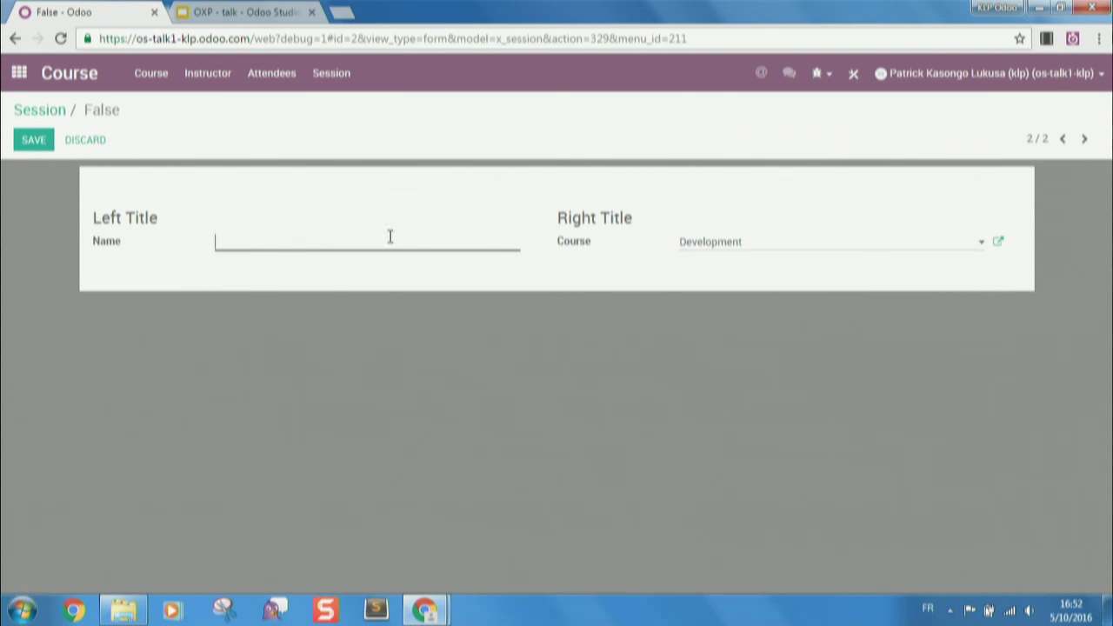
{"action": "type", "text": "Odoo Studio A"}
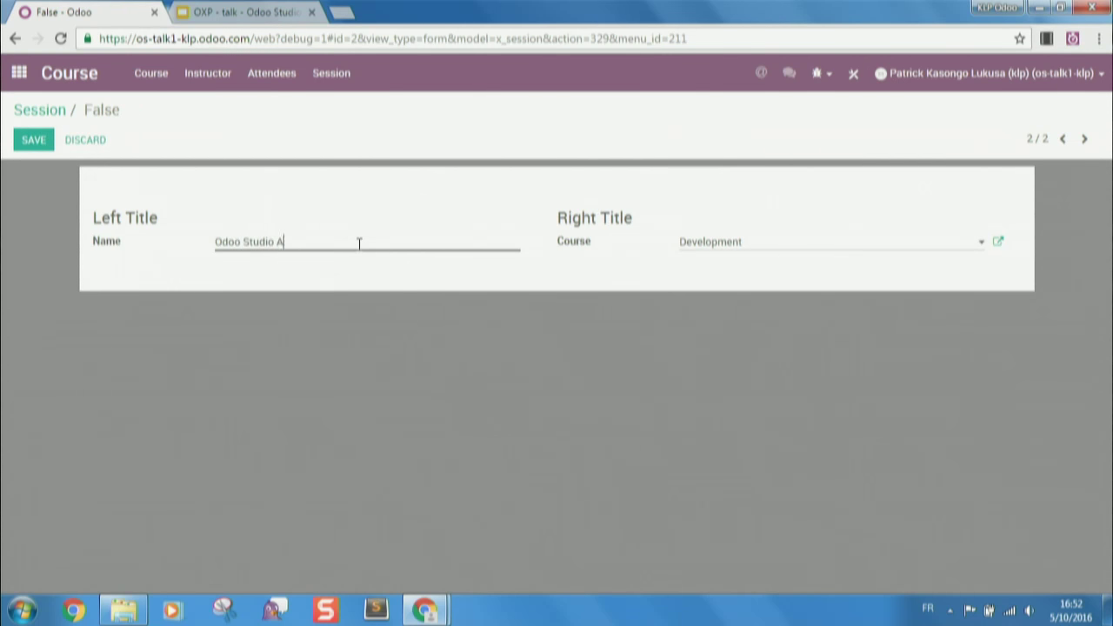
{"action": "type", "text": "dvanced rarc"}
{"action": "key", "text": "BackSpace"}
{"action": "key", "text": "BackSpace"}
{"action": "key", "text": "BackSpace"}
{"action": "key", "text": "BackSpace"}
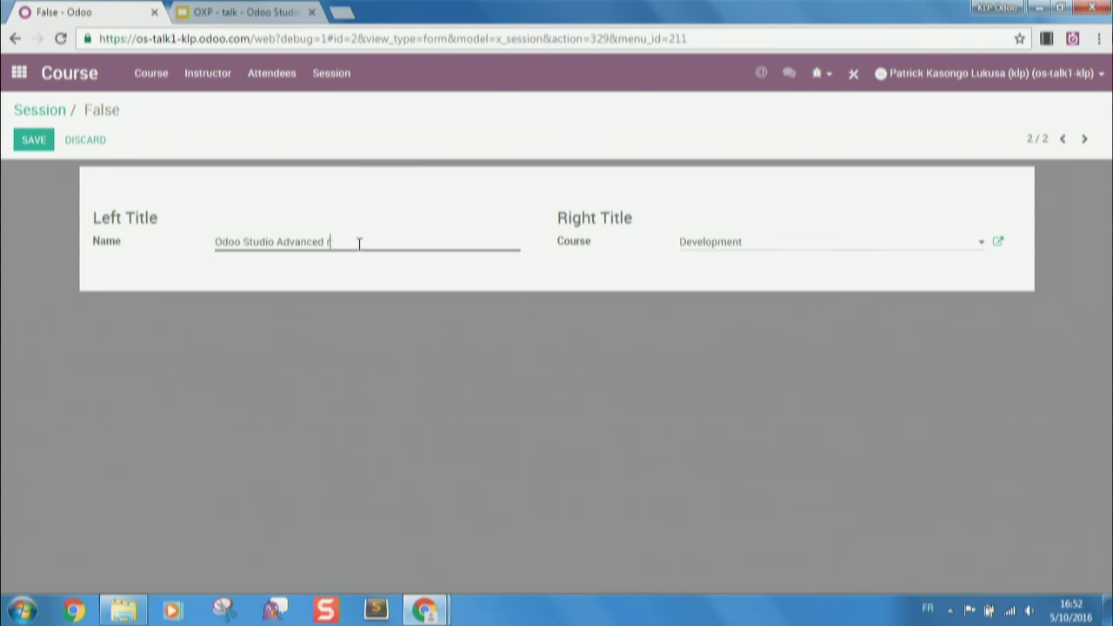
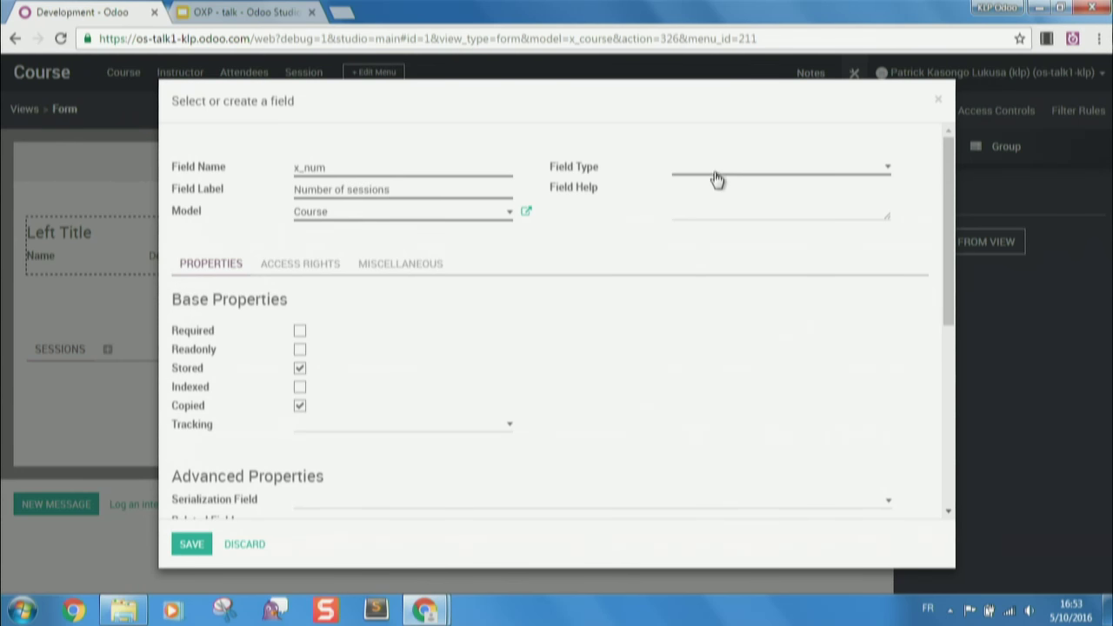
- Open the field type list for the new x_num 'Number of sessions' Course field
{"action": "left_click", "coordinate": [716, 172]}
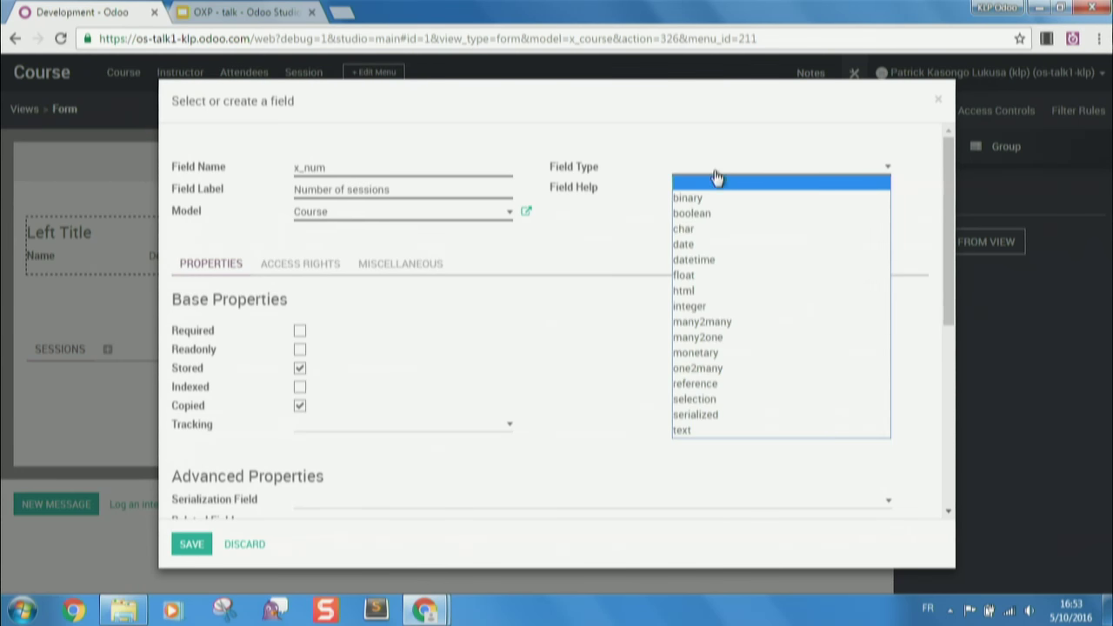
- Make the field an integer and enter x_session_ids as its dependency
{"action": "left_click", "coordinate": [708, 306]}
{"action": "scroll", "coordinate": [283, 382], "scroll_direction": "down", "scroll_amount": 2}
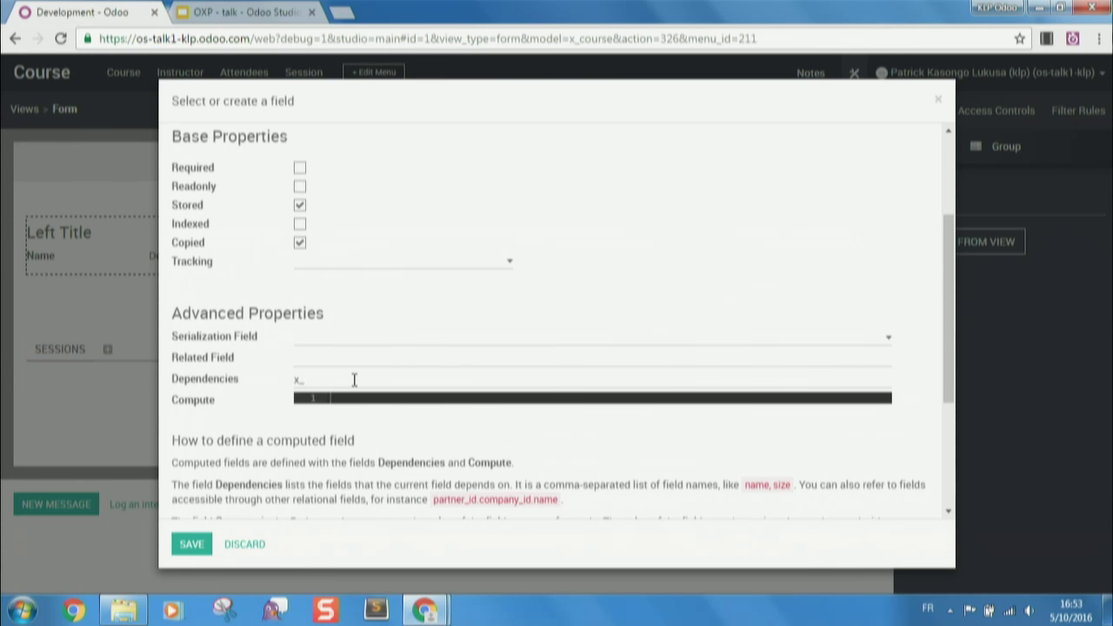
{"action": "type", "text": "ssions"}
{"action": "type", "text": "s"}
{"action": "scroll", "coordinate": [354, 395], "scroll_direction": "down", "scroll_amount": 2}
{"action": "left_click_drag", "start_coordinate": [346, 433], "coordinate": [172, 420]}
{"action": "key", "text": "ctrl+c"}
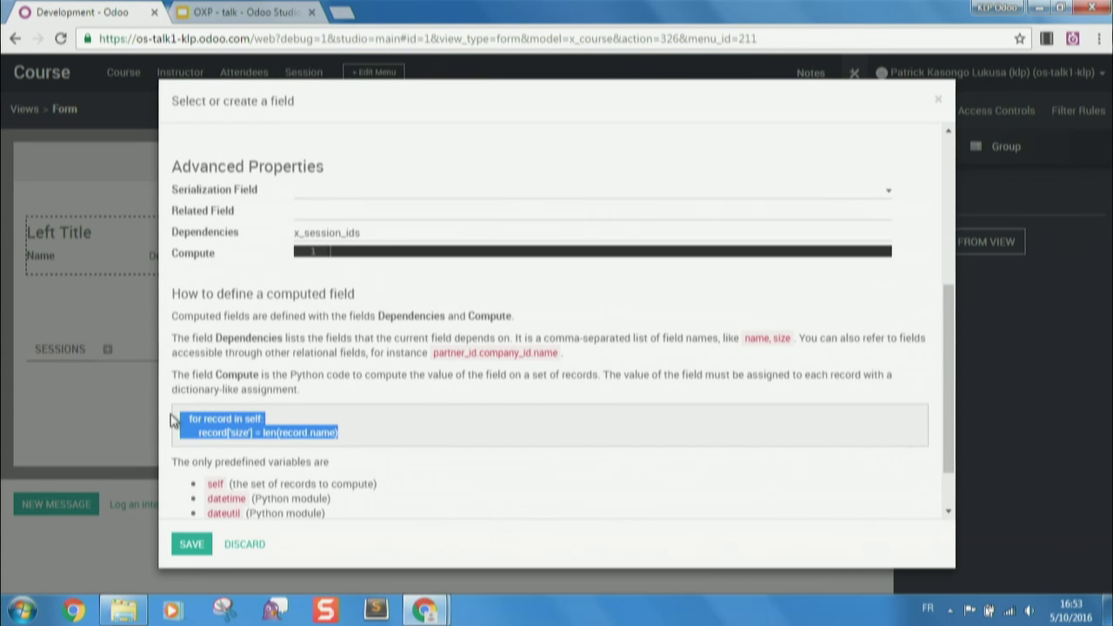
{"action": "scroll", "coordinate": [385, 261], "scroll_direction": "up", "scroll_amount": 3}
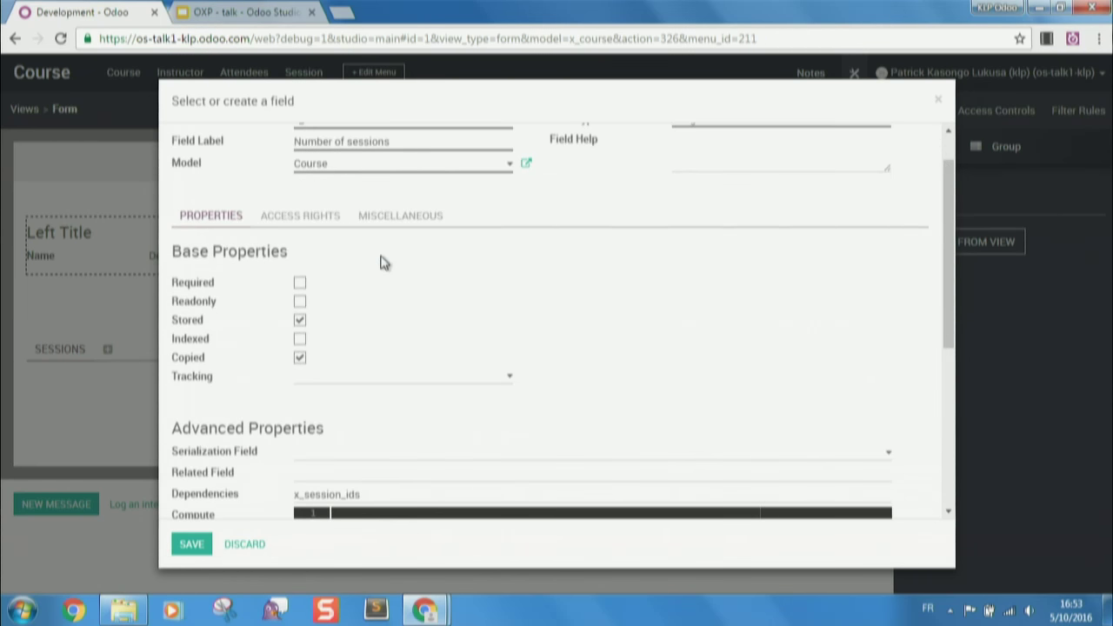
- Paste the example compute code and edit it to len(record.x_session_ids)
{"action": "key", "text": "ctrl+v"}
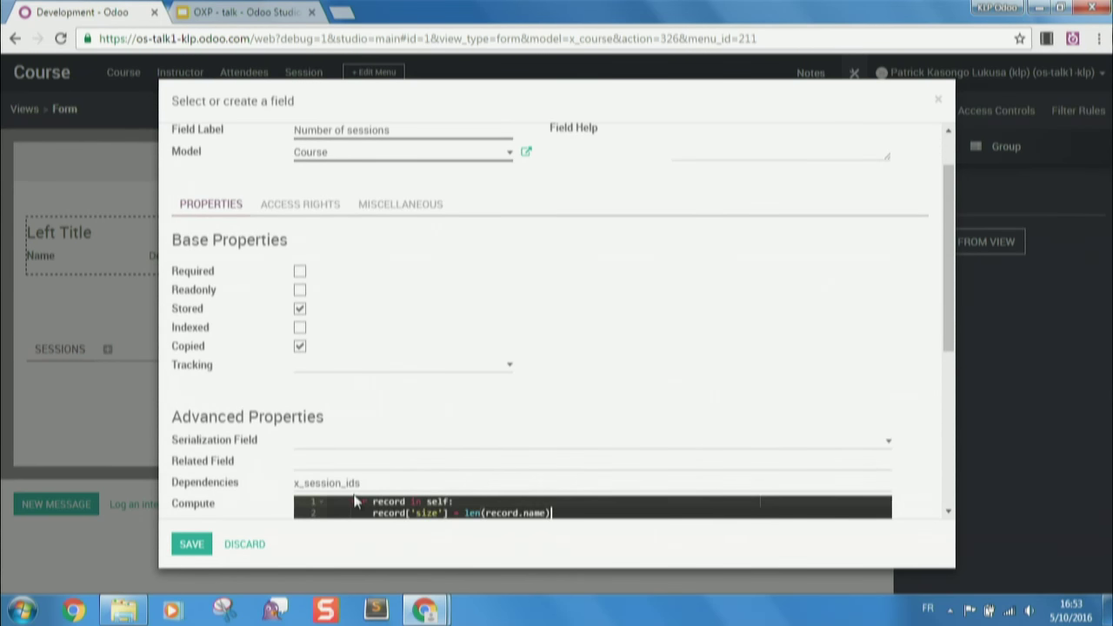
{"action": "key", "text": "BackSpace"}
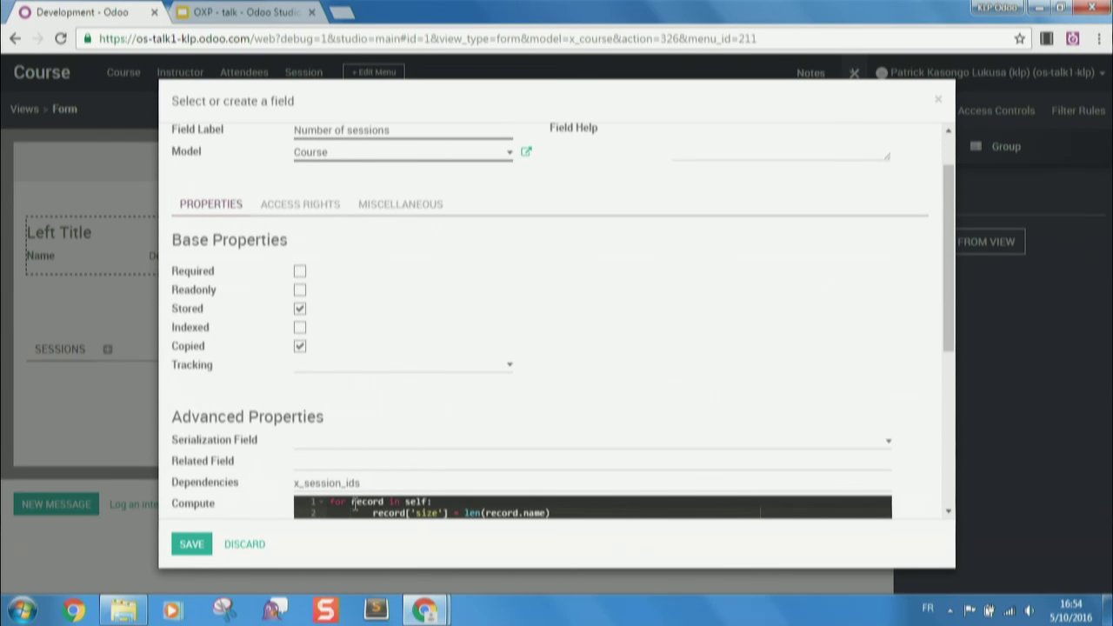
{"action": "key", "text": "BackSpace"}
{"action": "key", "text": "BackSpace"}
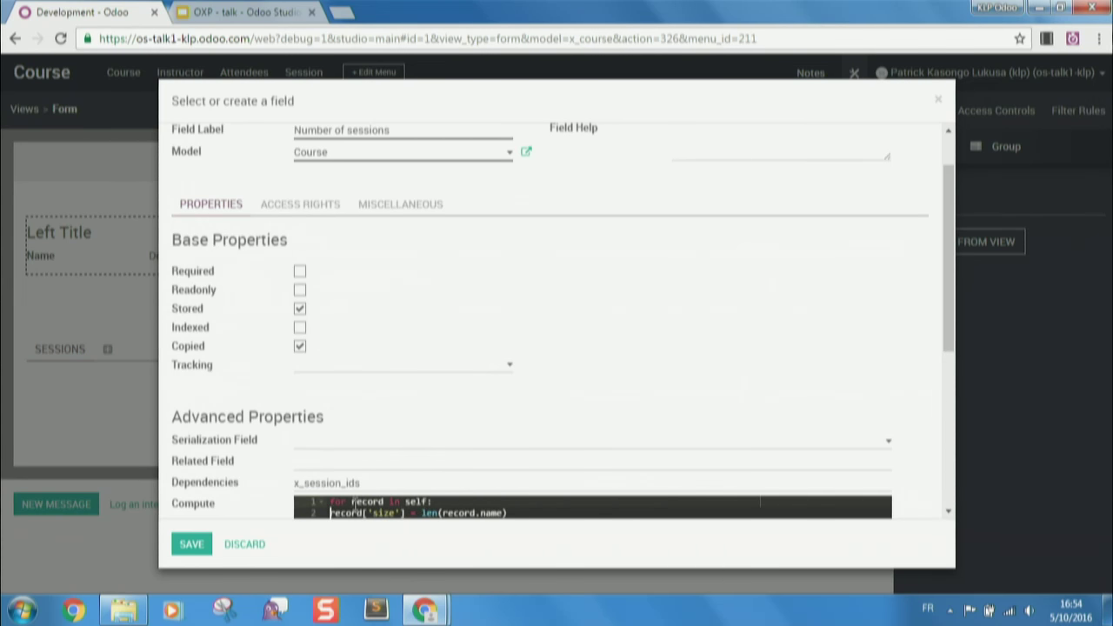
{"action": "key", "text": "Tab"}
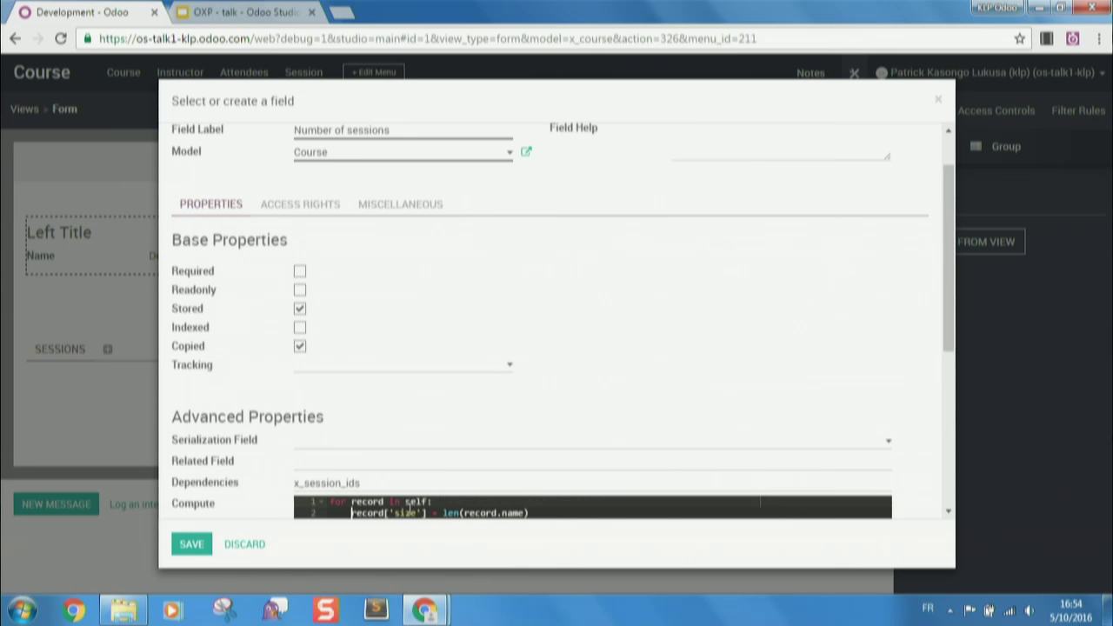
{"action": "double_click", "coordinate": [404, 513]}
{"action": "type", "text": "x_nb"}
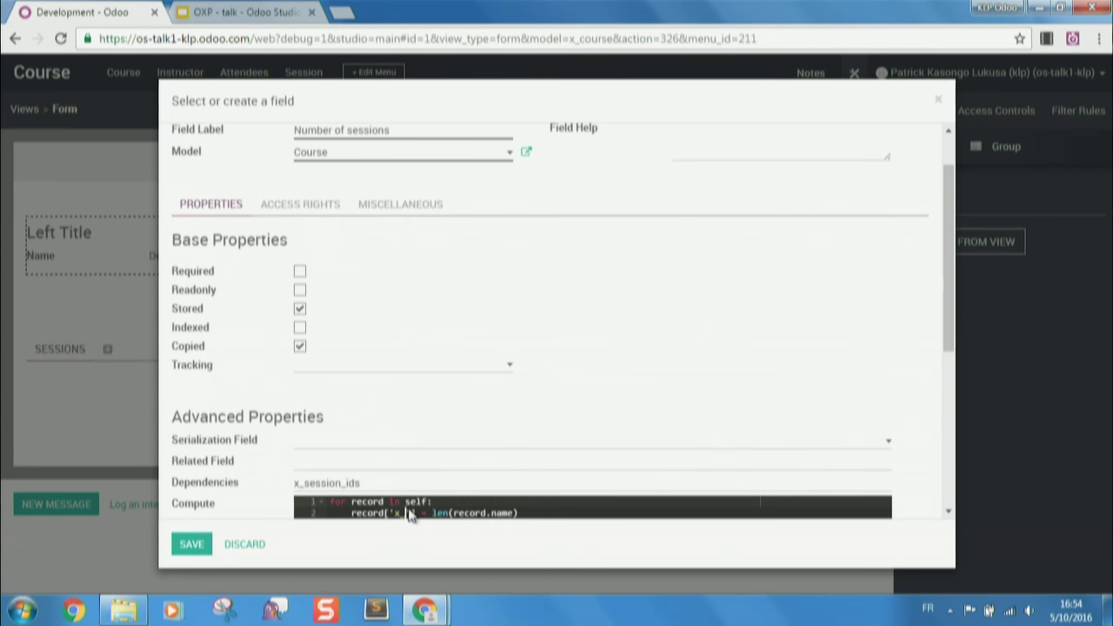
{"action": "type", "text": "_"}
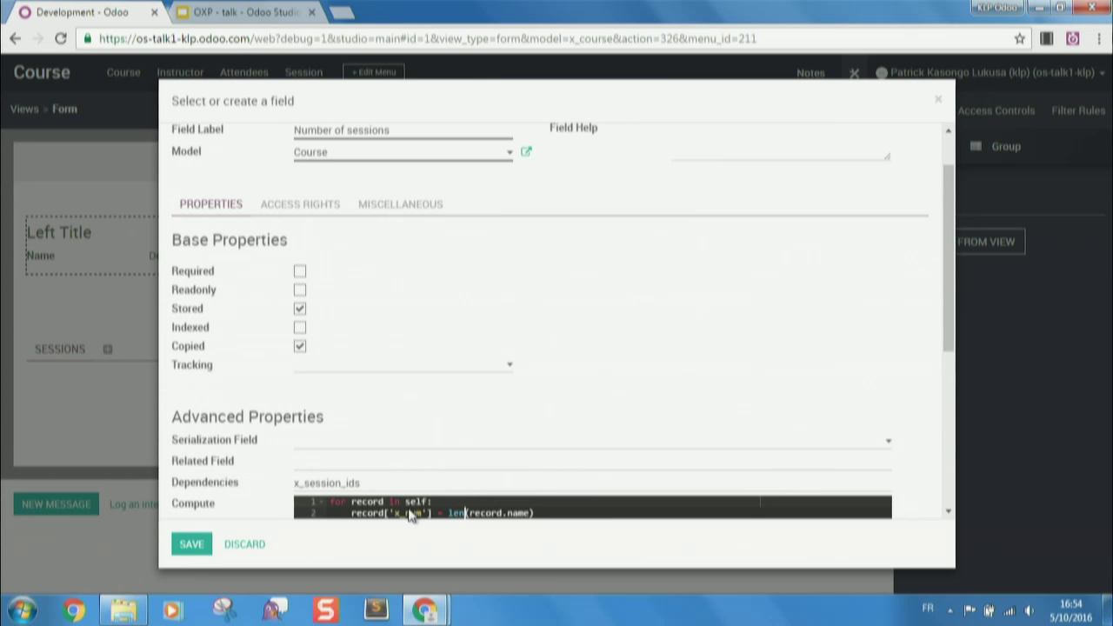
{"action": "key", "text": "shift+Right"}
{"action": "key", "text": "shift+Right"}
{"action": "key", "text": "shift+Right"}
{"action": "key", "text": "shift+Right"}
{"action": "type", "text": "x_sessions_ids"}
{"action": "scroll", "coordinate": [566, 453], "scroll_direction": "up", "scroll_amount": 2}
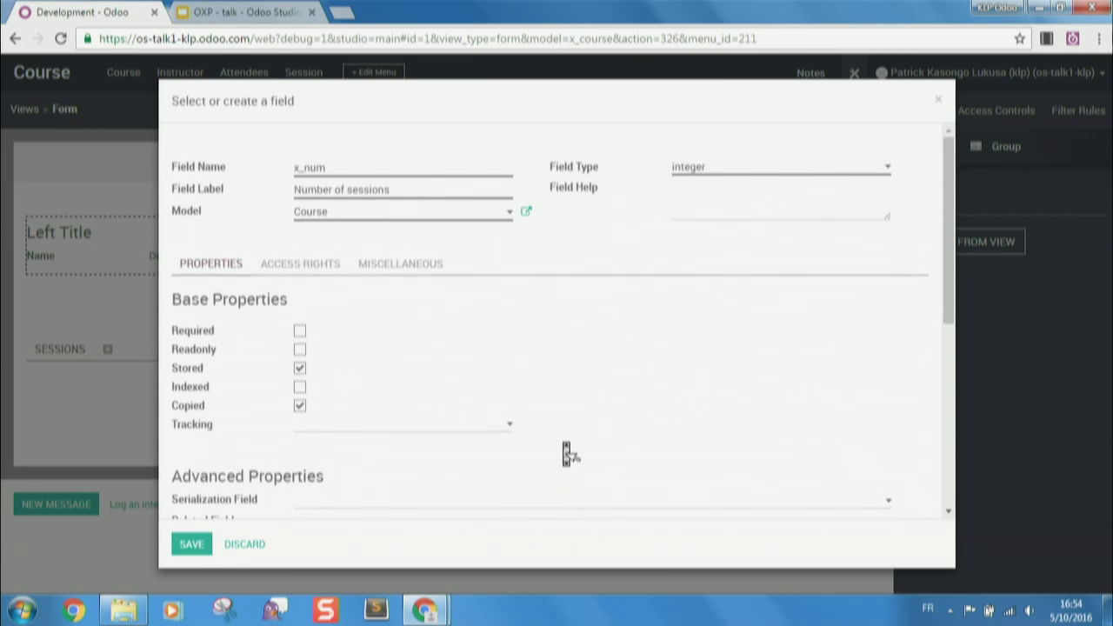
{"action": "scroll", "coordinate": [567, 453], "scroll_direction": "down", "scroll_amount": 5}
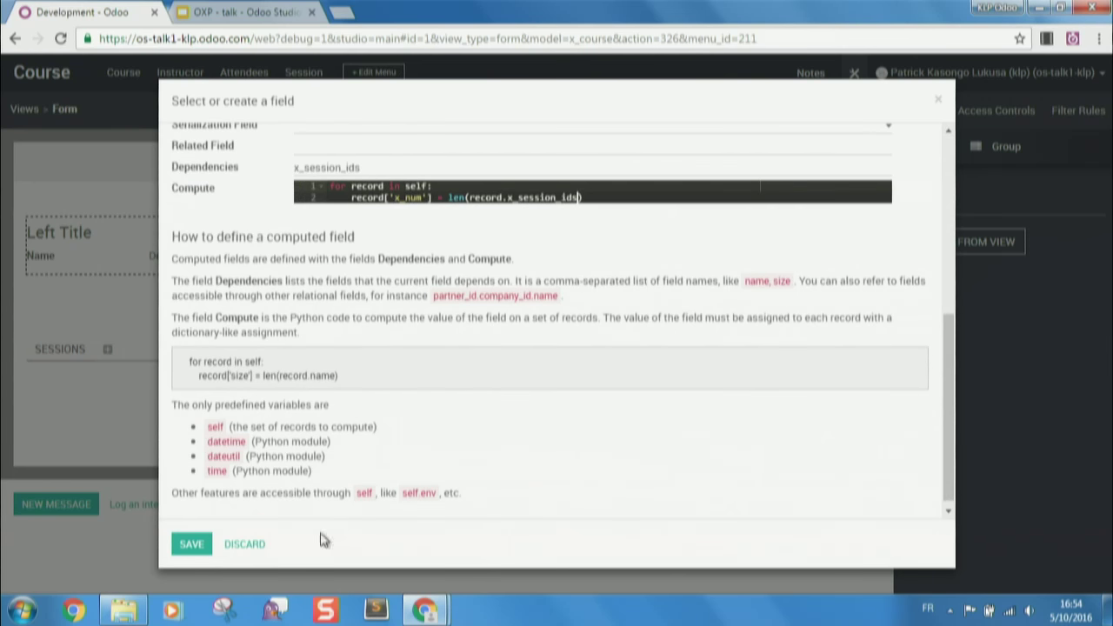
- Attempt to save the field and dismiss the validation error
{"action": "left_click", "coordinate": [203, 549]}
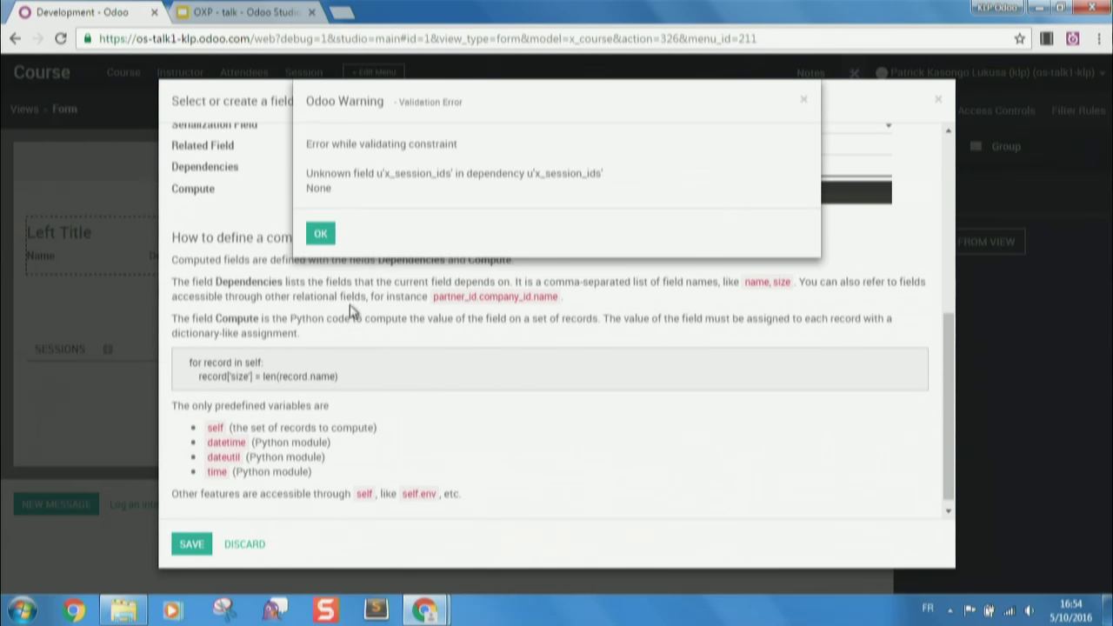
{"action": "left_click", "coordinate": [323, 233]}
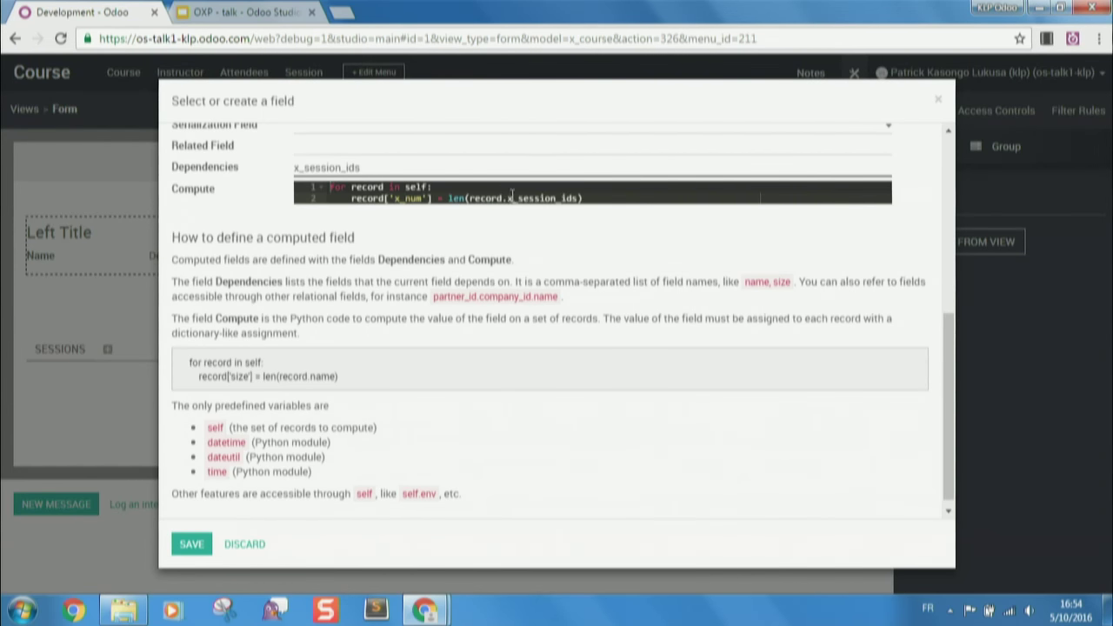
{"action": "right_click", "coordinate": [87, 12]}
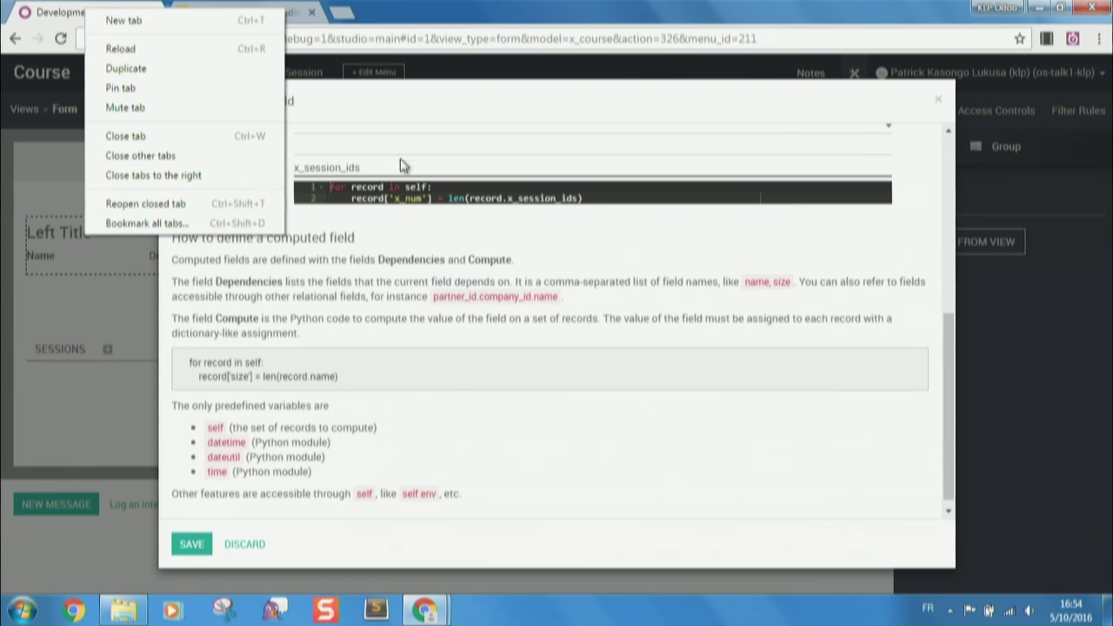
{"action": "left_click", "coordinate": [360, 174]}
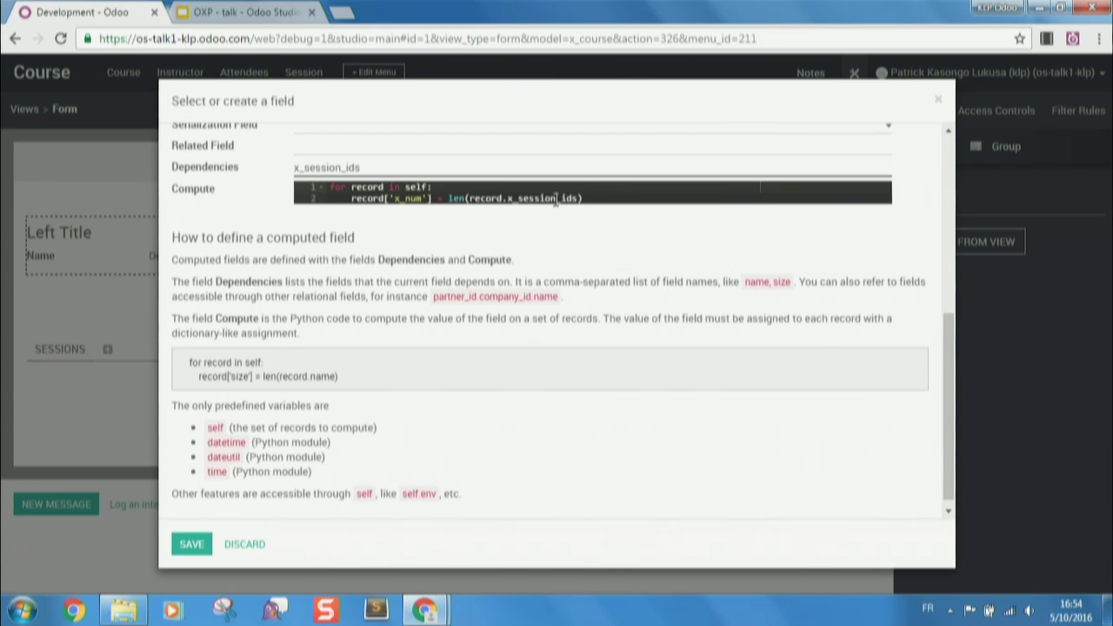
- Correct x_session_ids to x_sessions_ids in Compute and Dependencies, then save the field
{"action": "left_click", "coordinate": [555, 198]}
{"action": "type", "text": "s"}
{"action": "left_click", "coordinate": [339, 167]}
{"action": "type", "text": "s"}
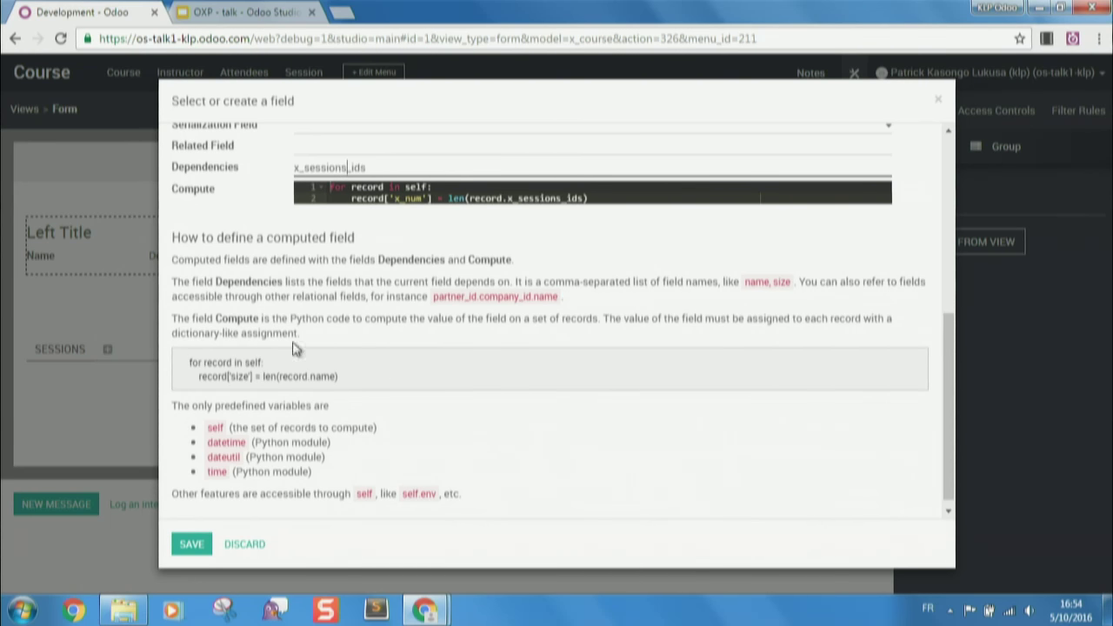
{"action": "left_click", "coordinate": [191, 544]}
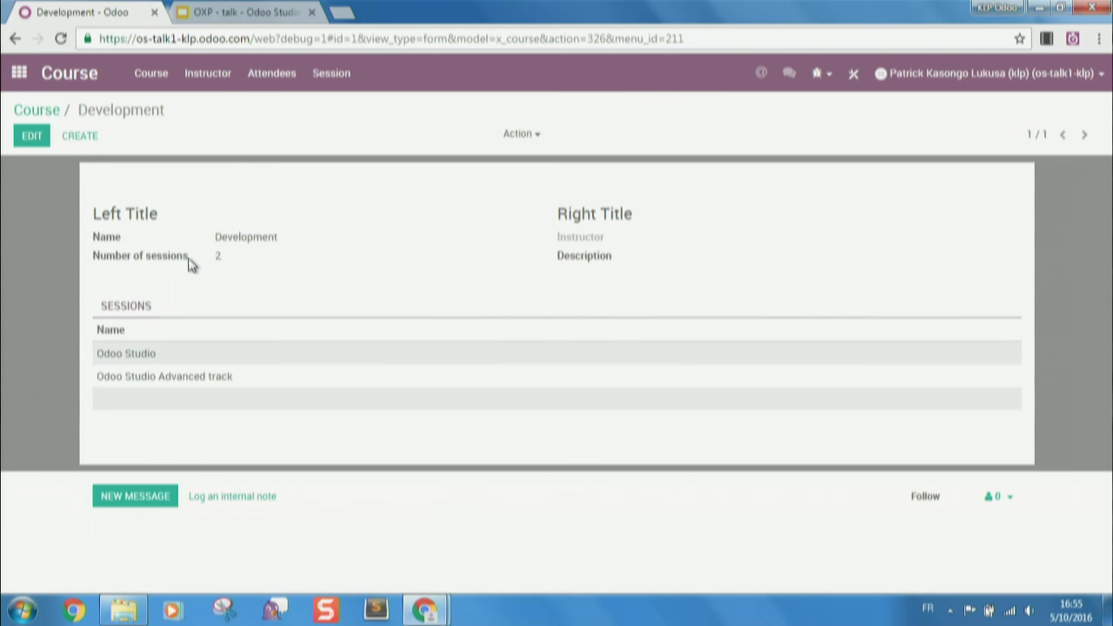
- Open Onsite training EMEA from CRM > Sales > My Pipeline and view its Studio automations
{"action": "mouse_move", "coordinate": [180, 260]}
{"action": "left_click", "coordinate": [19, 75]}
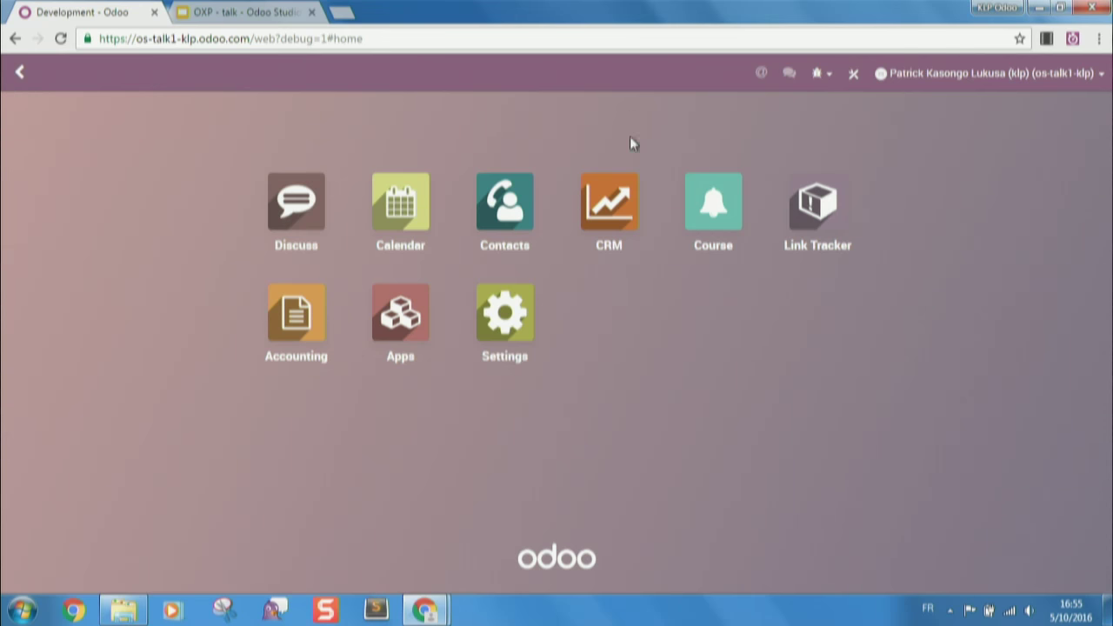
{"action": "left_click", "coordinate": [618, 190]}
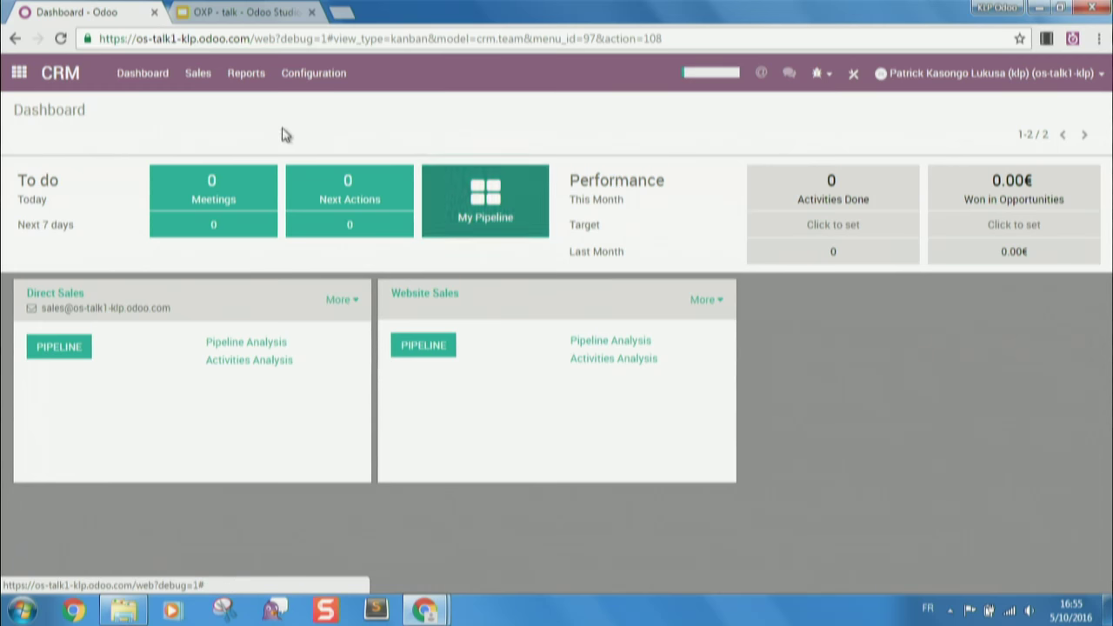
{"action": "left_click", "coordinate": [206, 80]}
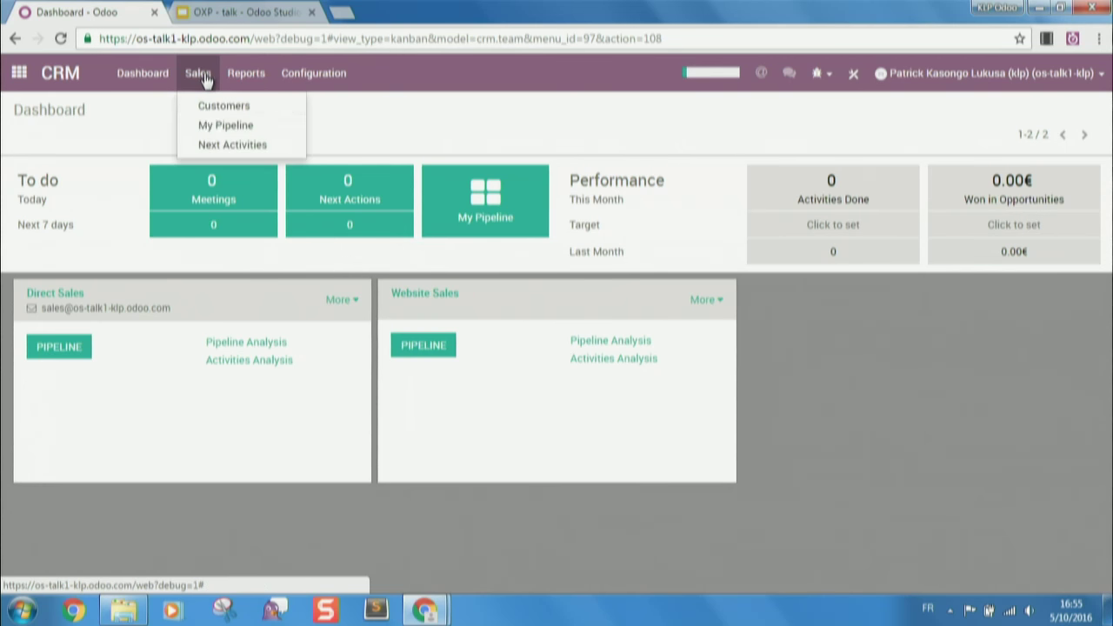
{"action": "left_click", "coordinate": [214, 126]}
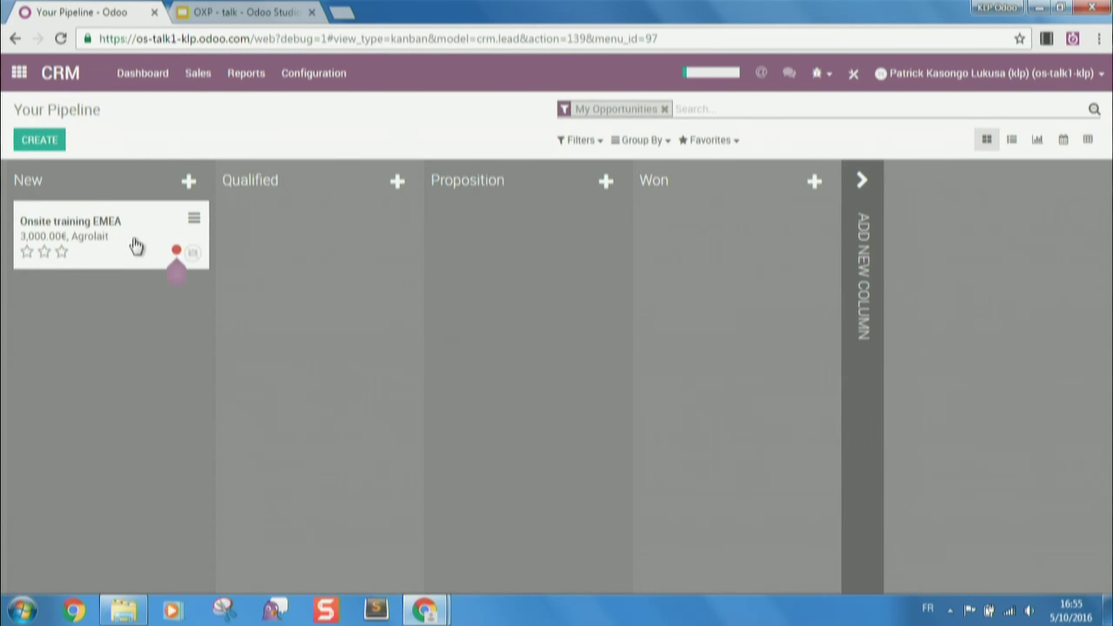
{"action": "left_click", "coordinate": [135, 247]}
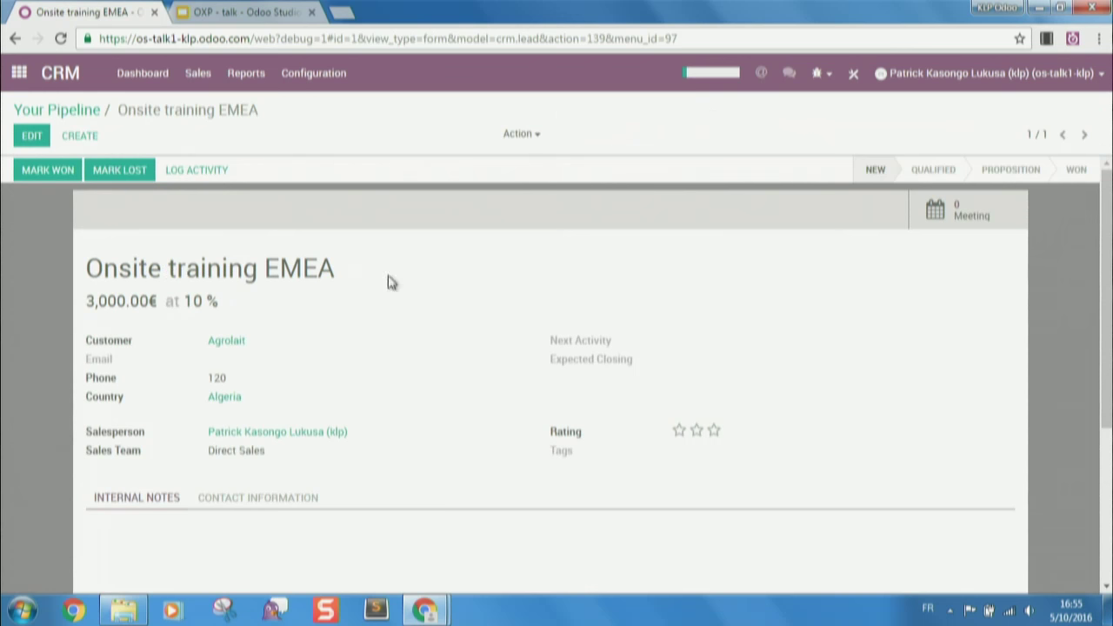
{"action": "left_click", "coordinate": [855, 71]}
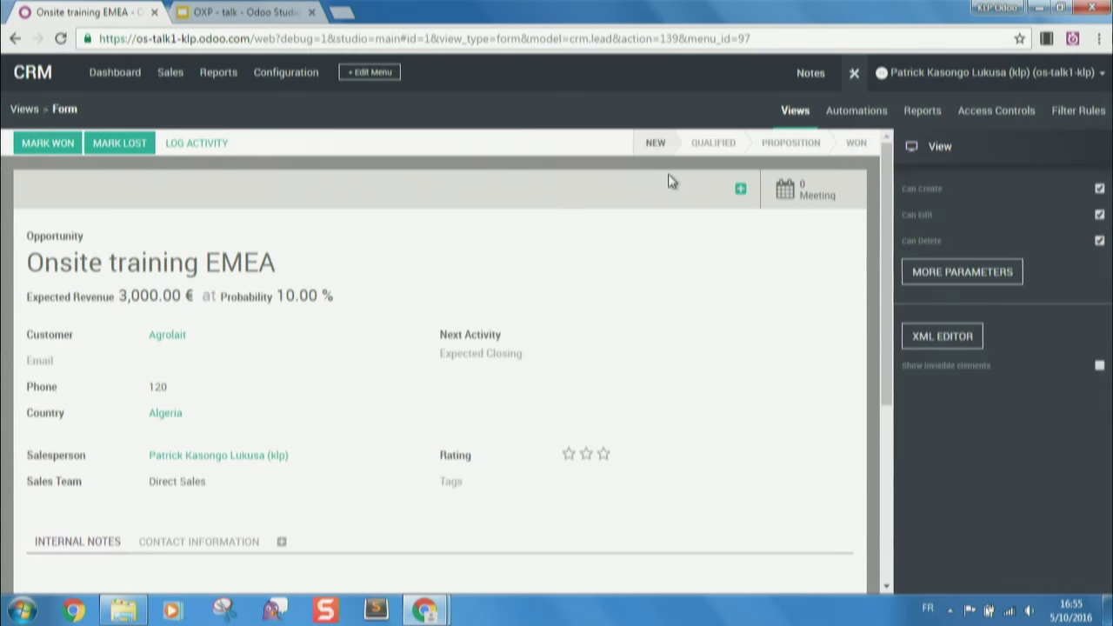
{"action": "left_click", "coordinate": [879, 111]}
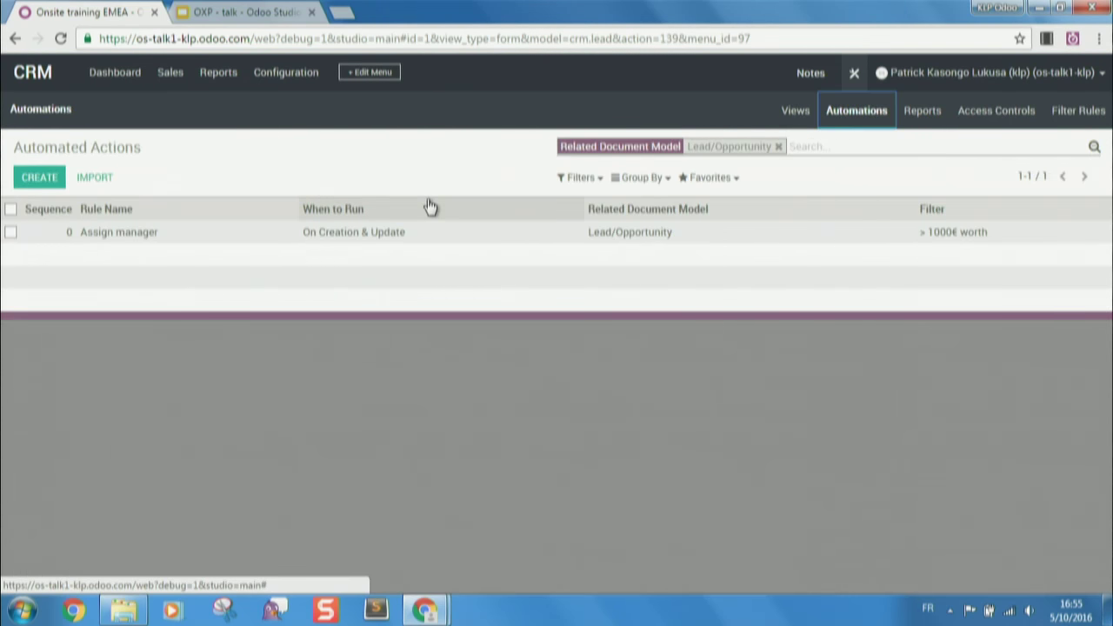
- Inspect the Assign manager rule's Change priority server action, then exit Studio
{"action": "left_click", "coordinate": [226, 233]}
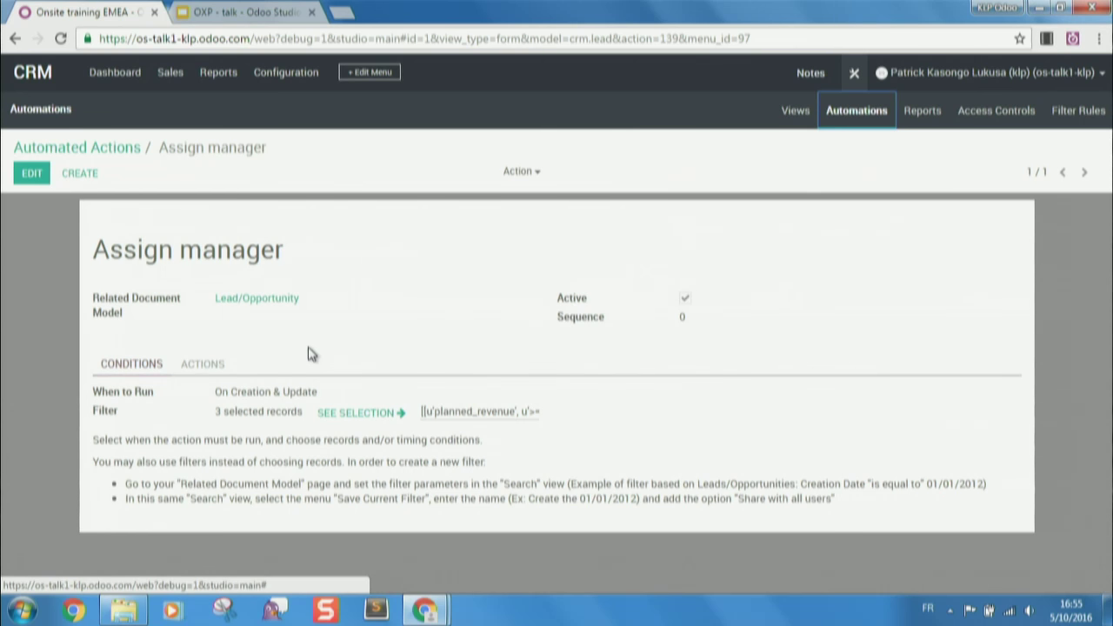
{"action": "left_click", "coordinate": [199, 366]}
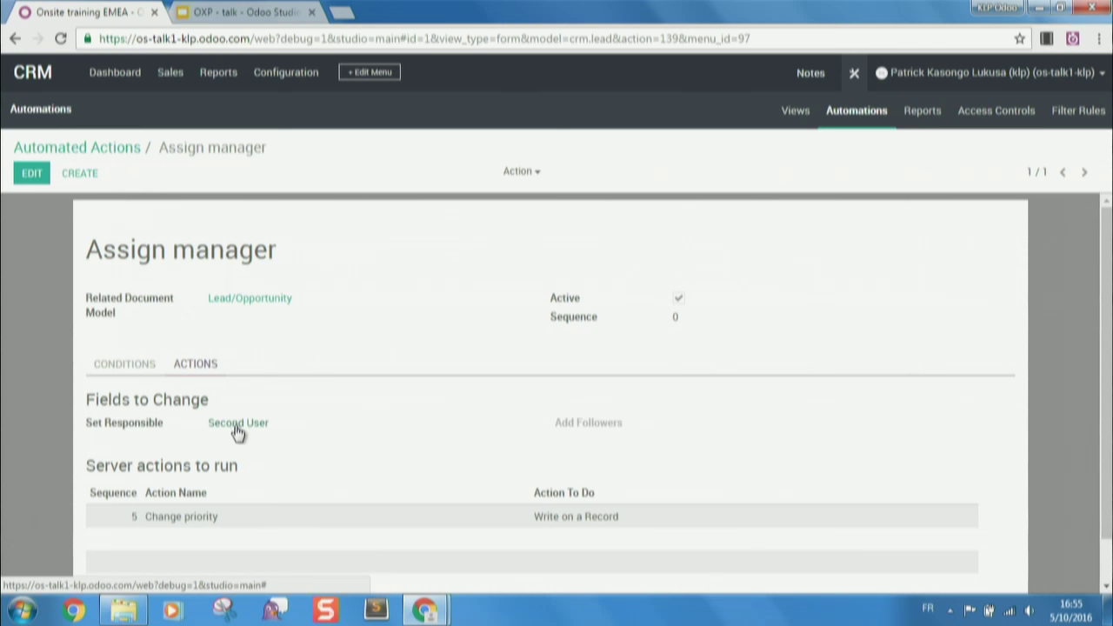
{"action": "left_click", "coordinate": [219, 526]}
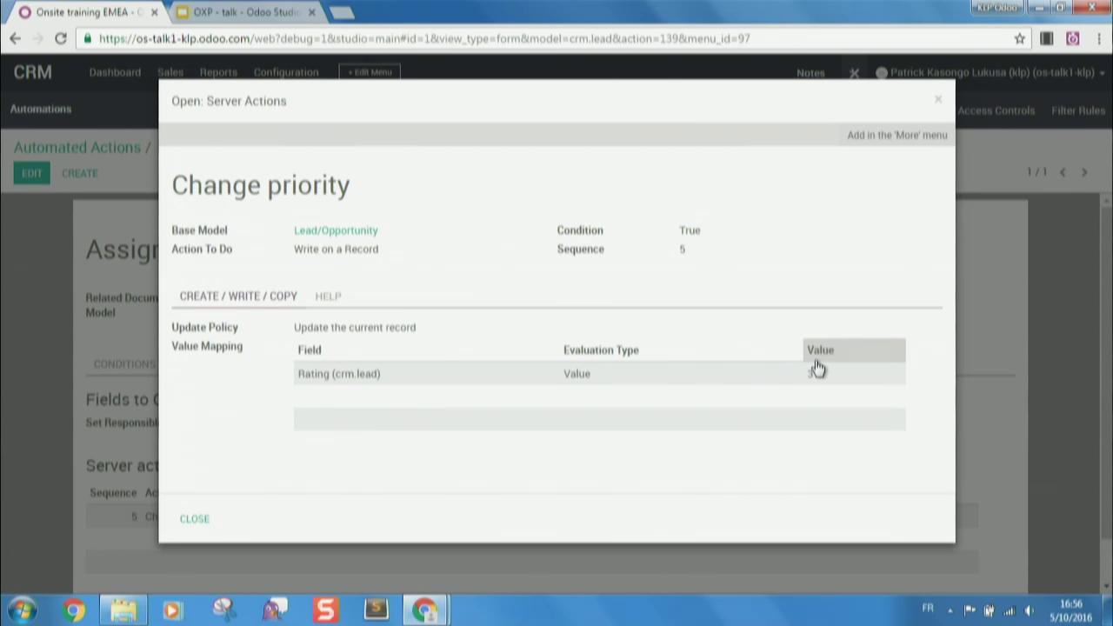
{"action": "left_click", "coordinate": [940, 102]}
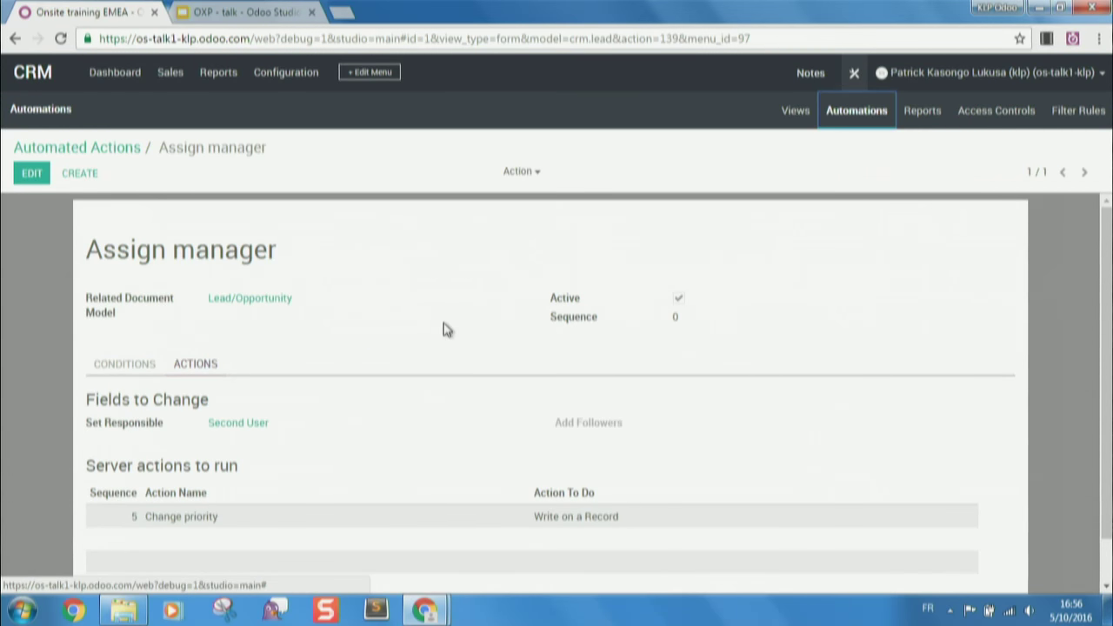
{"action": "left_click", "coordinate": [851, 86]}
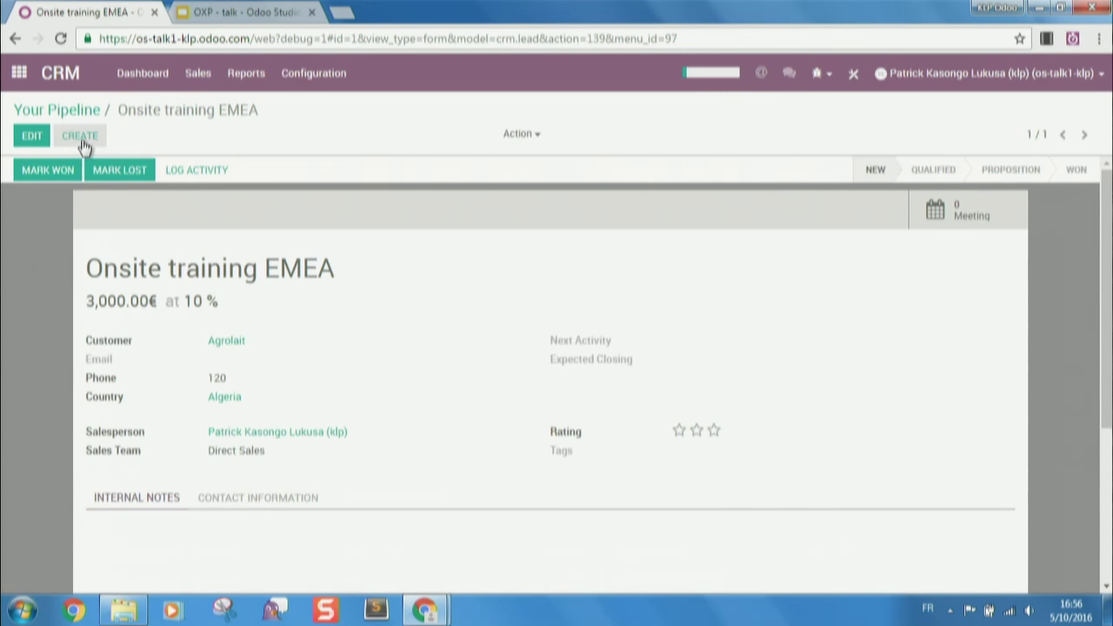
- Create and save a new opportunity named Test with 900 expected revenue
{"action": "left_click", "coordinate": [80, 141]}
{"action": "type", "text": "Test"}
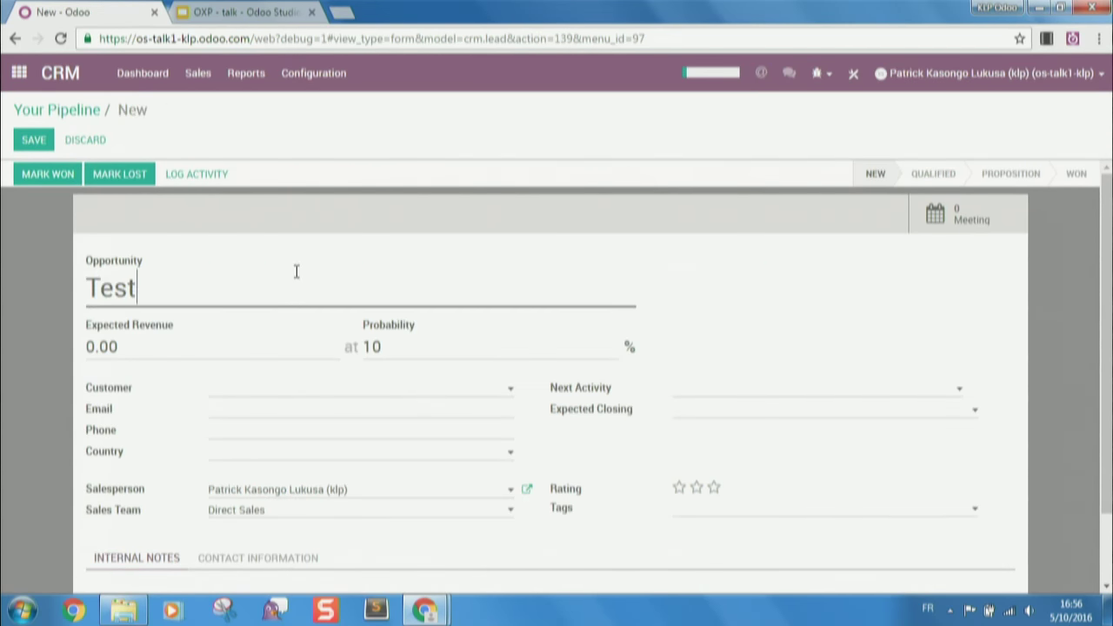
{"action": "key", "text": "Tab"}
{"action": "type", "text": "900"}
{"action": "left_click", "coordinate": [33, 141]}
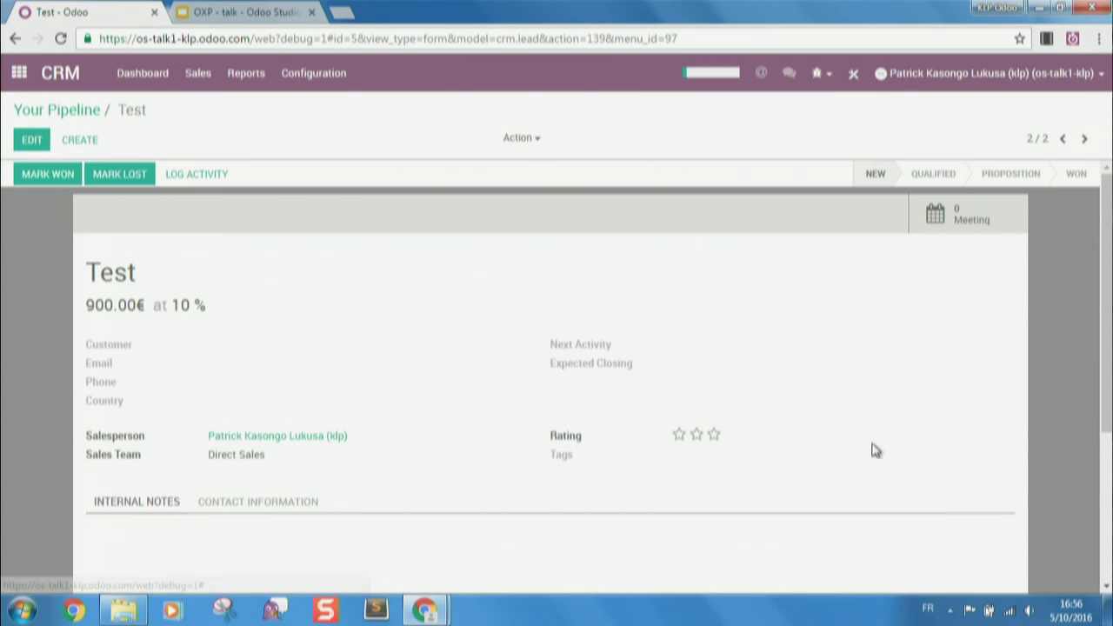
- Change the expected revenue to 9000 and save, dismissing the email limit warnings
{"action": "left_click", "coordinate": [30, 137]}
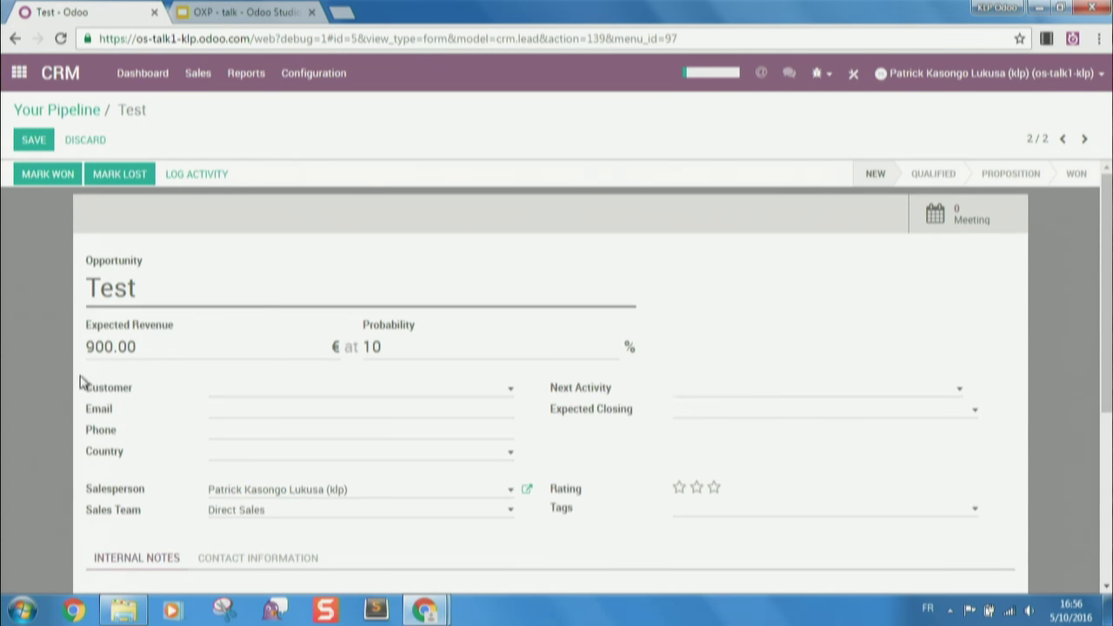
{"action": "left_click", "coordinate": [114, 348]}
{"action": "type", "text": "0"}
{"action": "left_click", "coordinate": [32, 144]}
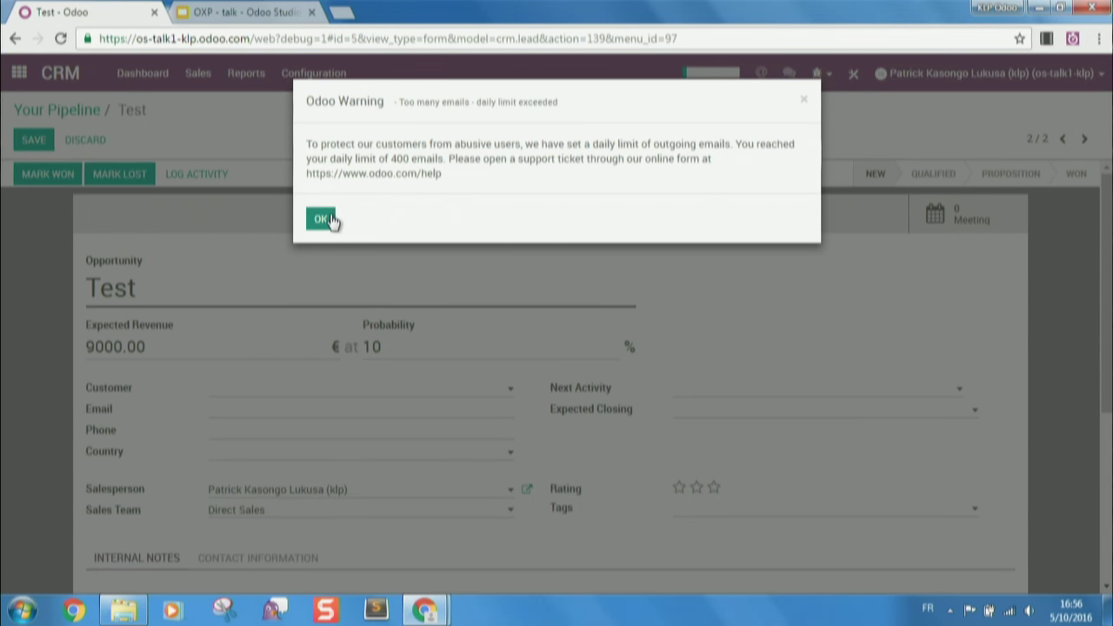
{"action": "left_click", "coordinate": [324, 219]}
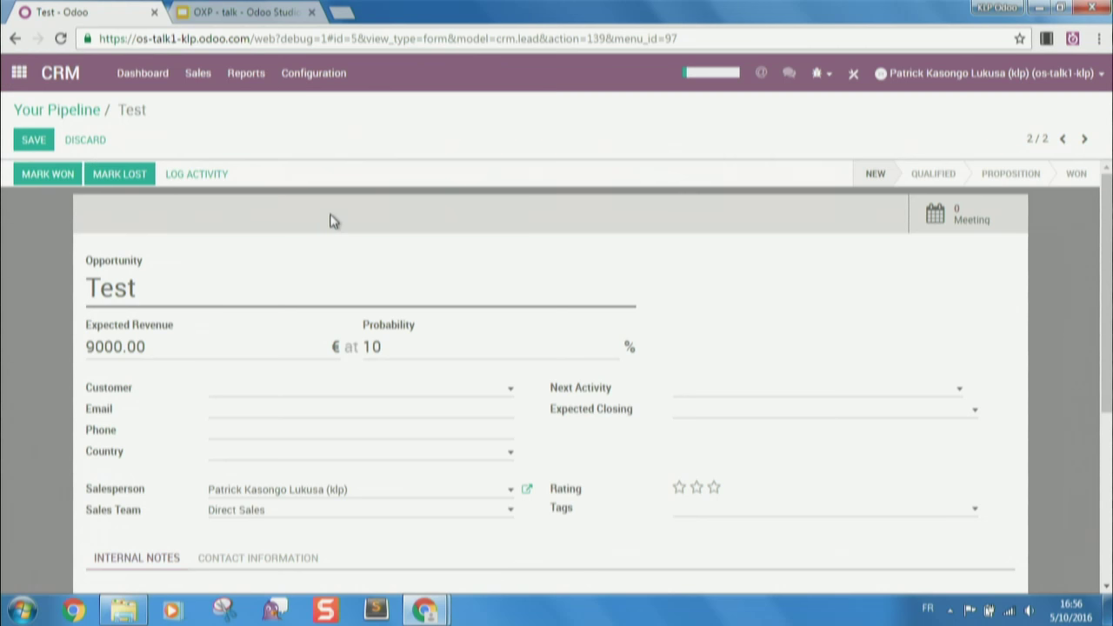
{"action": "left_click", "coordinate": [33, 138]}
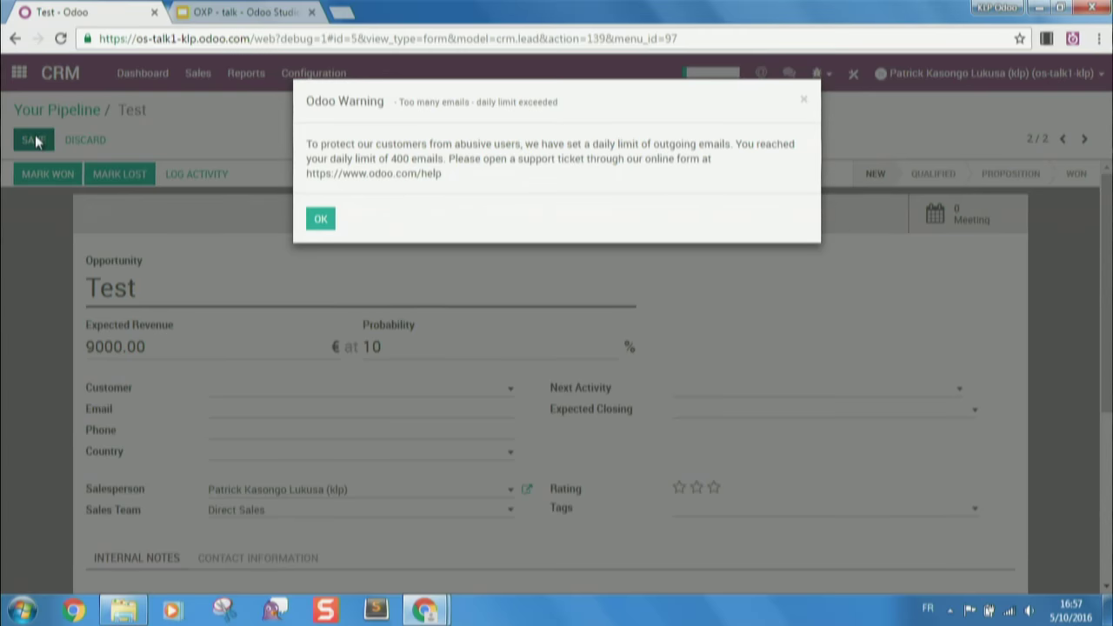
{"action": "left_click", "coordinate": [321, 220]}
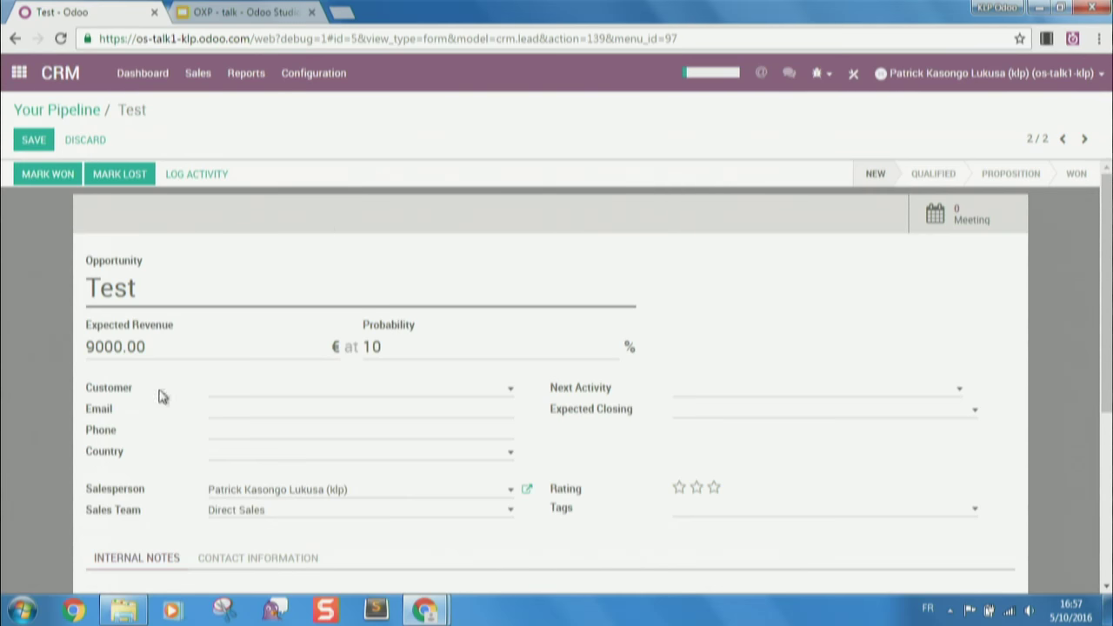
- Remove the record's only follower and save the opportunity again
{"action": "scroll", "coordinate": [161, 396], "scroll_direction": "down", "scroll_amount": 2}
{"action": "scroll", "coordinate": [162, 400], "scroll_direction": "up", "scroll_amount": 2}
{"action": "scroll", "coordinate": [410, 287], "scroll_direction": "down", "scroll_amount": 4}
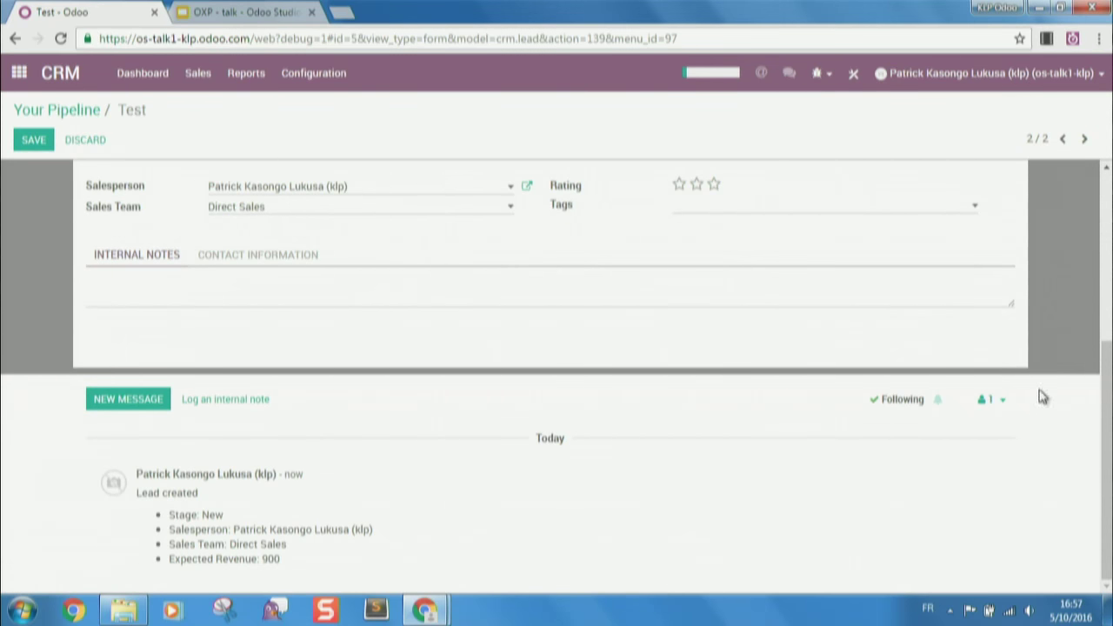
{"action": "left_click", "coordinate": [993, 399]}
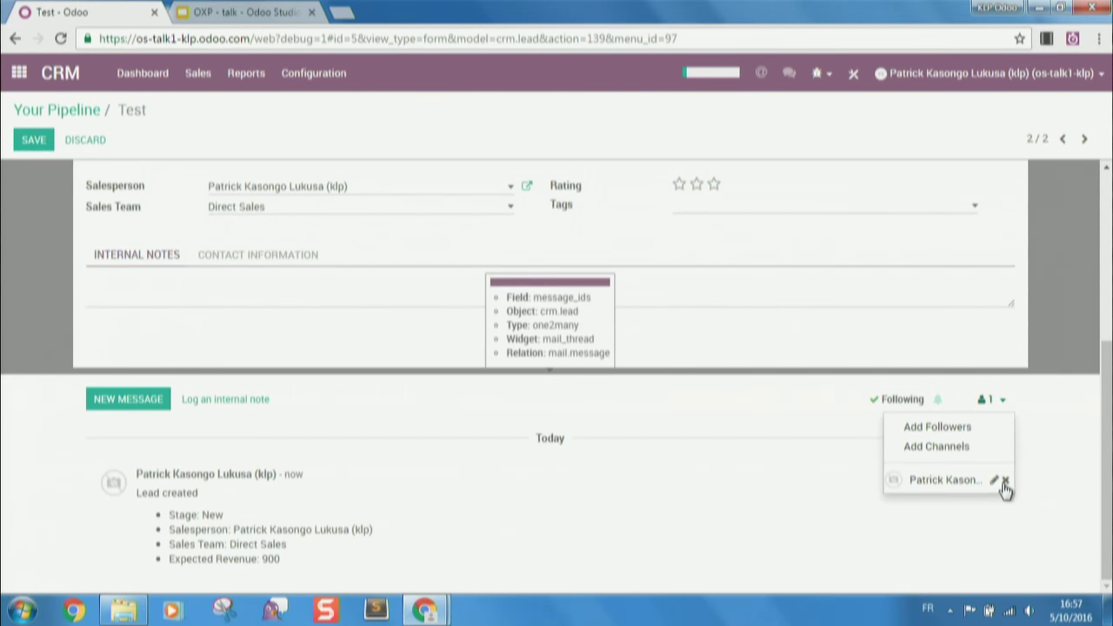
{"action": "left_click", "coordinate": [1005, 481]}
{"action": "left_click", "coordinate": [634, 162]}
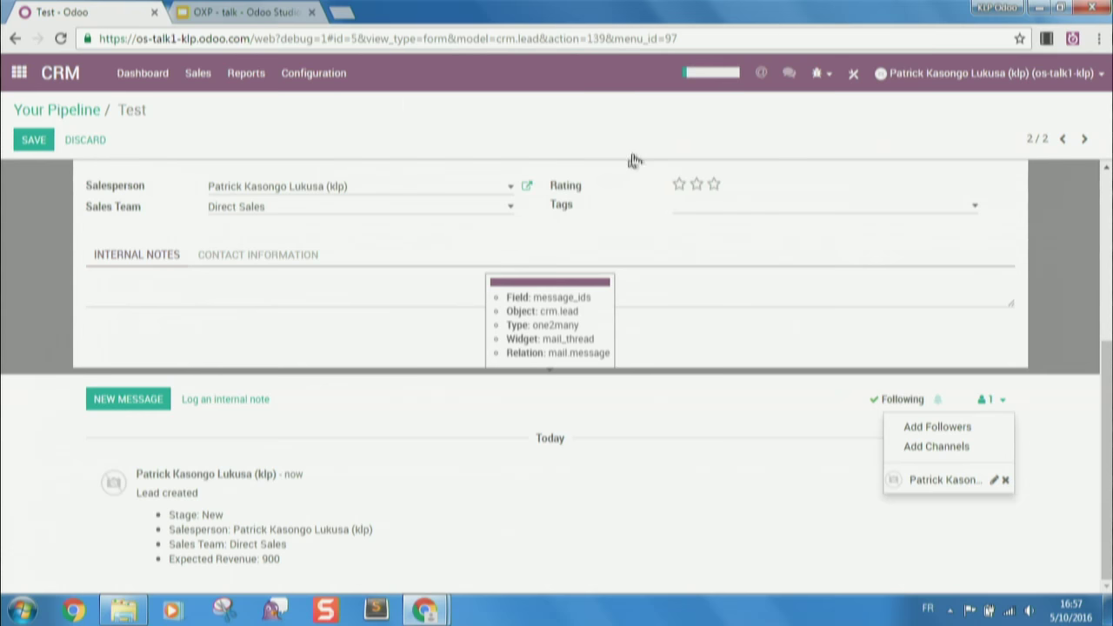
{"action": "scroll", "coordinate": [524, 273], "scroll_direction": "up", "scroll_amount": 4}
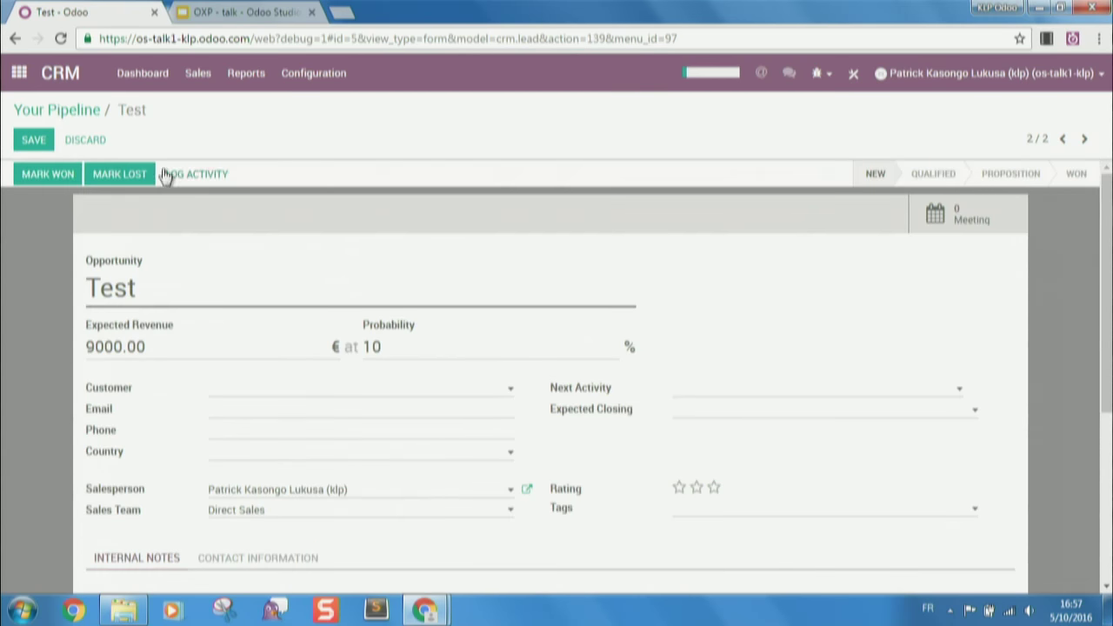
{"action": "left_click", "coordinate": [31, 143]}
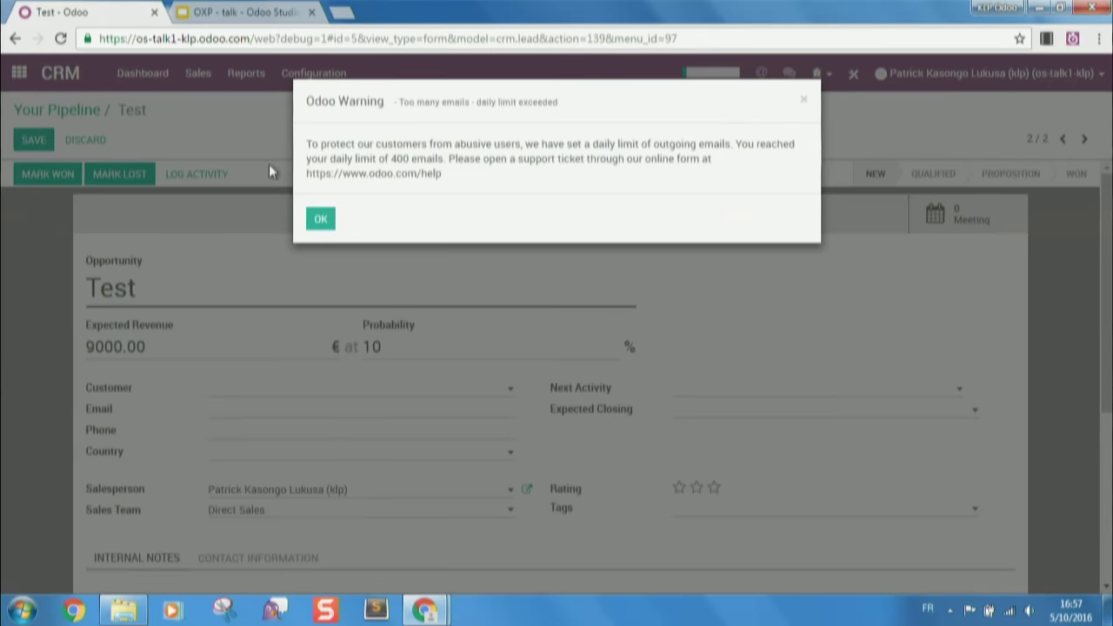
{"action": "left_click", "coordinate": [322, 220]}
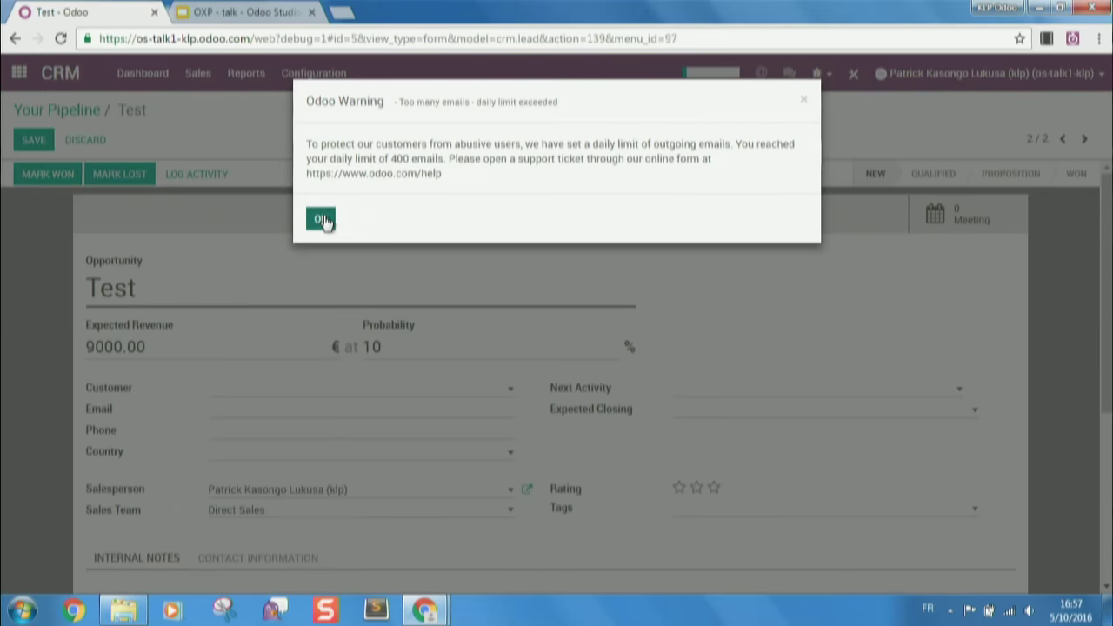
- Cancel discarding the unsaved edits and return to Studio on the form
{"action": "scroll", "coordinate": [423, 400], "scroll_direction": "down", "scroll_amount": 3}
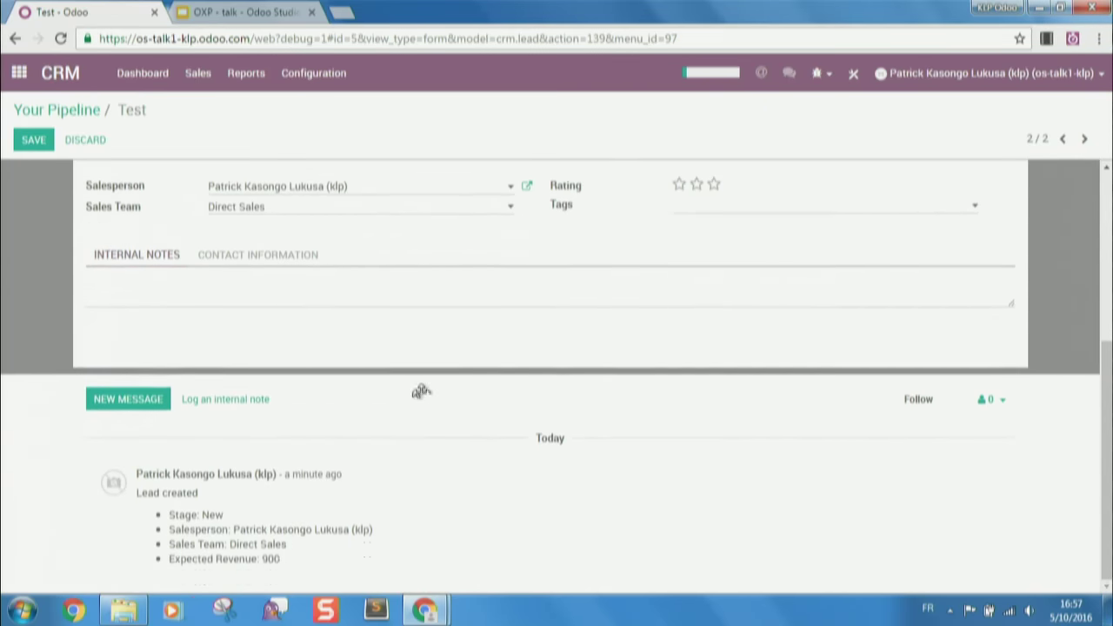
{"action": "scroll", "coordinate": [423, 396], "scroll_direction": "up", "scroll_amount": 2}
{"action": "scroll", "coordinate": [424, 402], "scroll_direction": "down", "scroll_amount": 1}
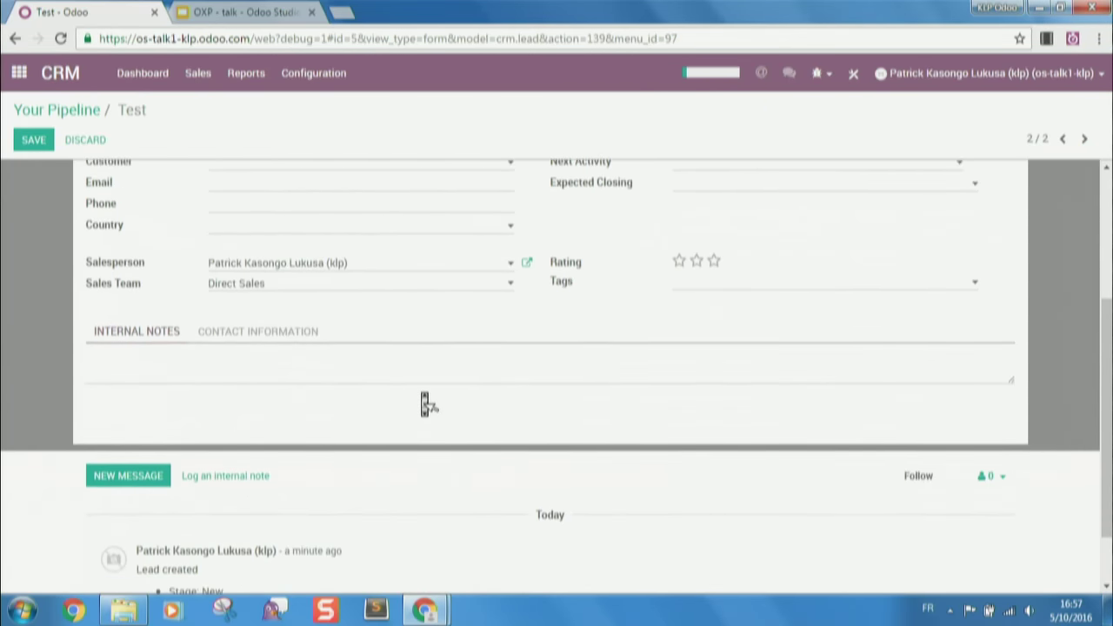
{"action": "scroll", "coordinate": [425, 403], "scroll_direction": "up", "scroll_amount": 1}
{"action": "scroll", "coordinate": [424, 402], "scroll_direction": "up", "scroll_amount": 2}
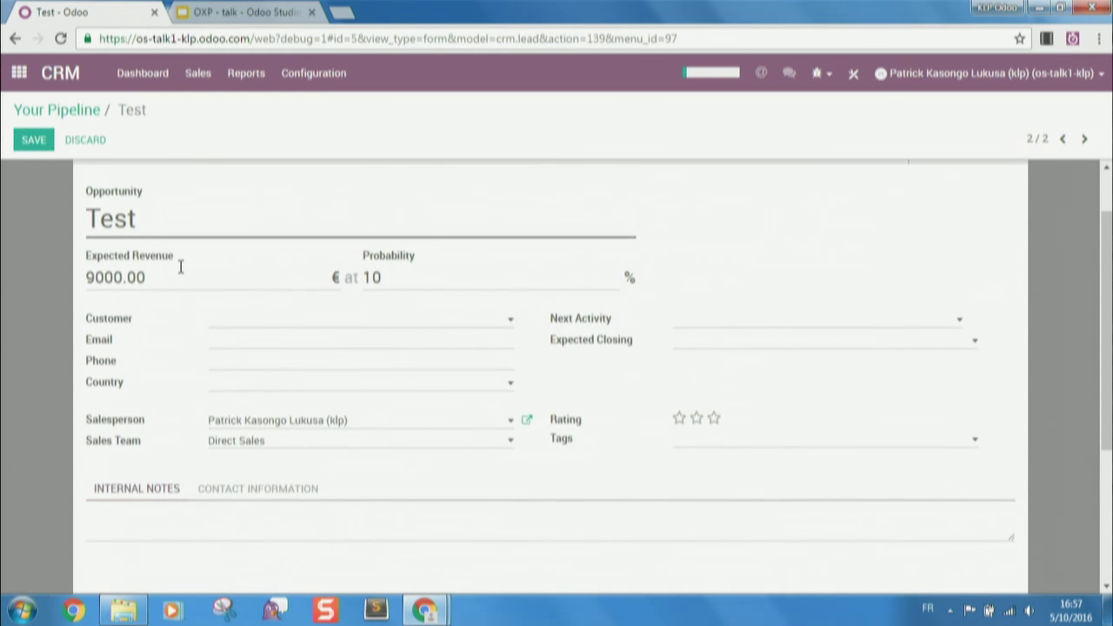
{"action": "left_click", "coordinate": [93, 142]}
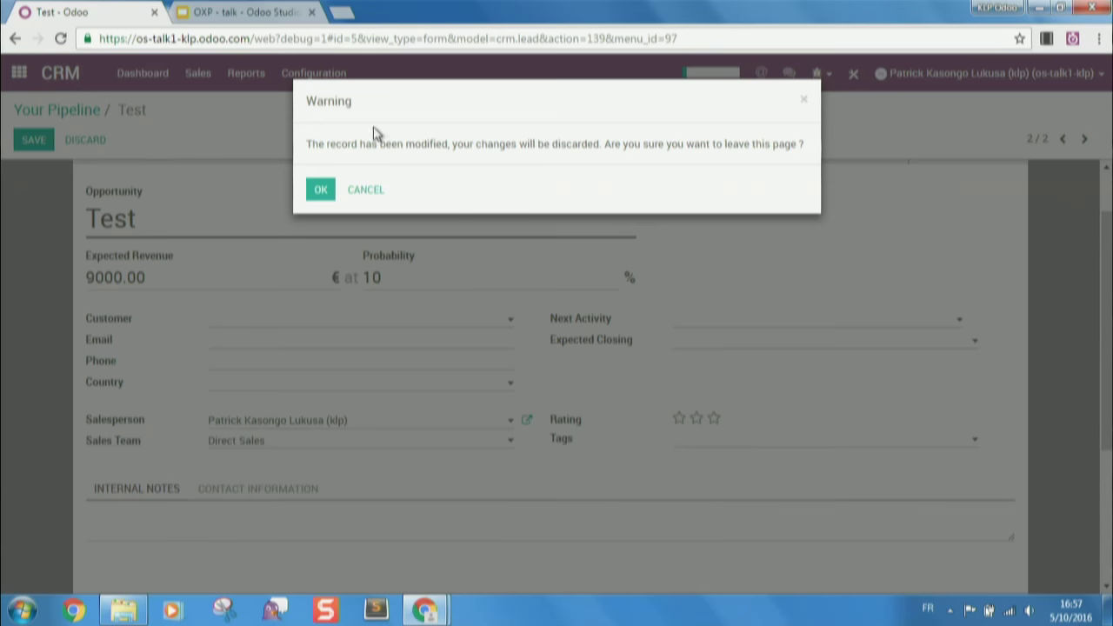
{"action": "left_click", "coordinate": [365, 190]}
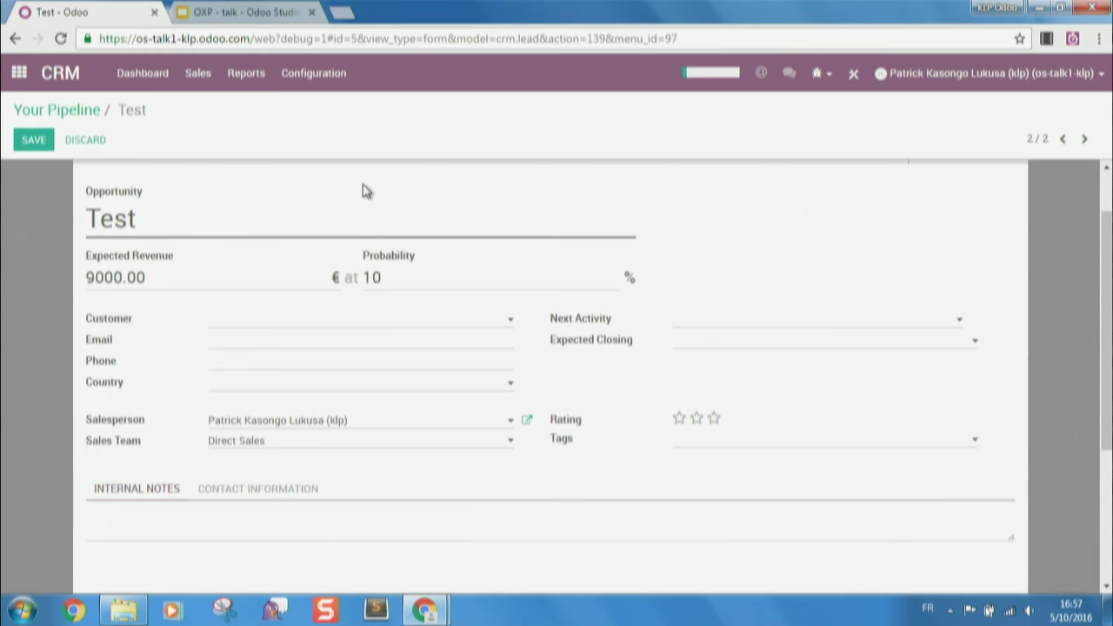
{"action": "scroll", "coordinate": [397, 254], "scroll_direction": "down", "scroll_amount": 3}
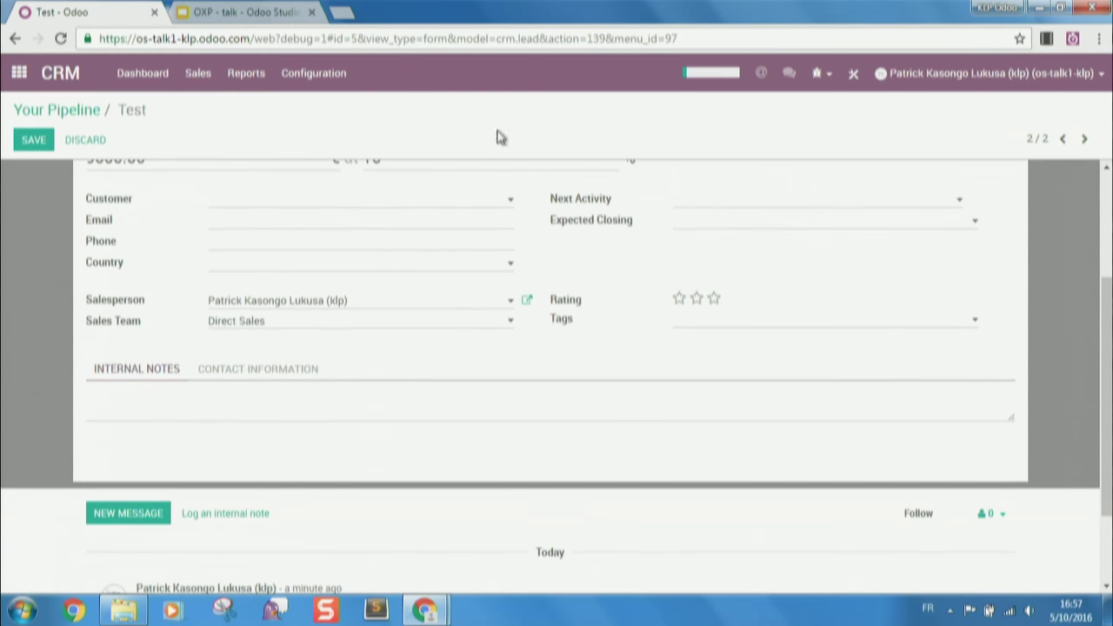
{"action": "left_click", "coordinate": [855, 74]}
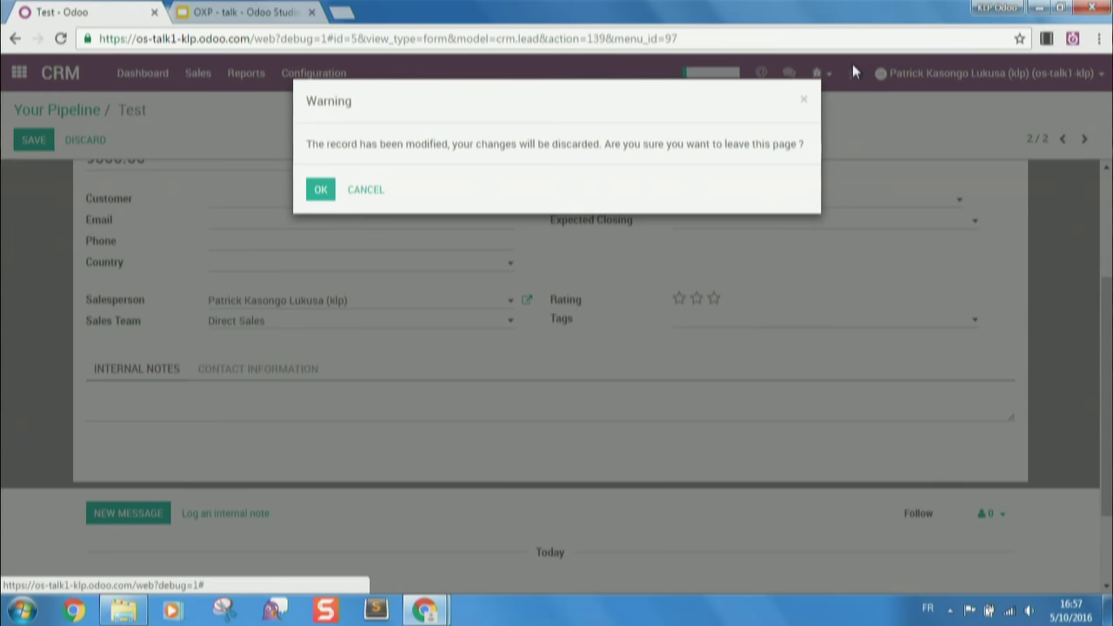
- Leave the record unsaved and remove the chatter from the opportunity form view
{"action": "left_click", "coordinate": [319, 190]}
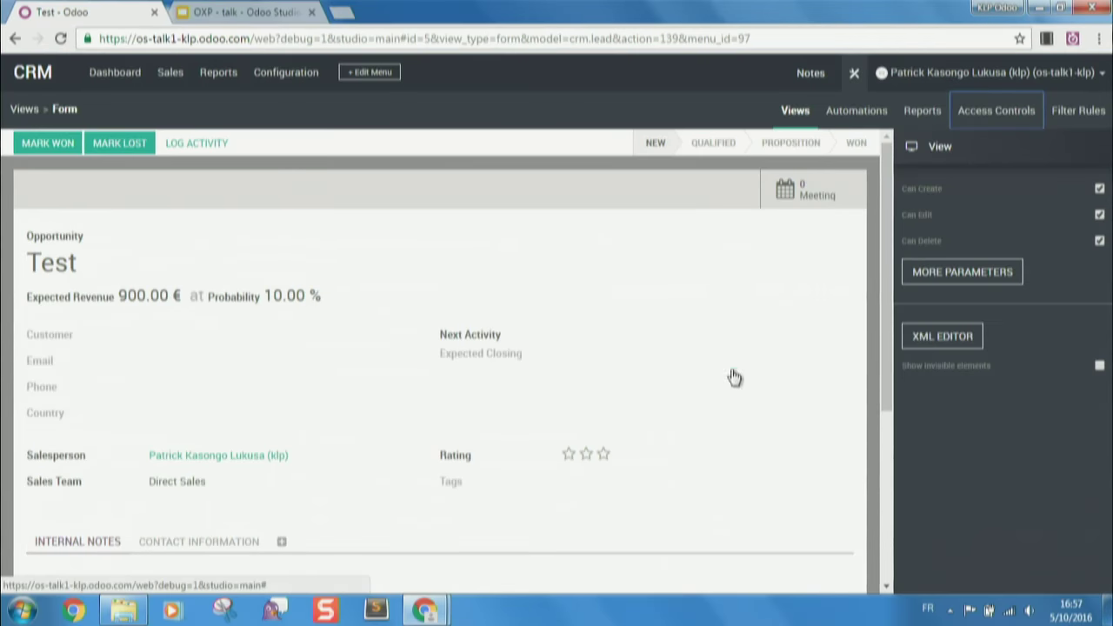
{"action": "scroll", "coordinate": [493, 522], "scroll_direction": "down", "scroll_amount": 3}
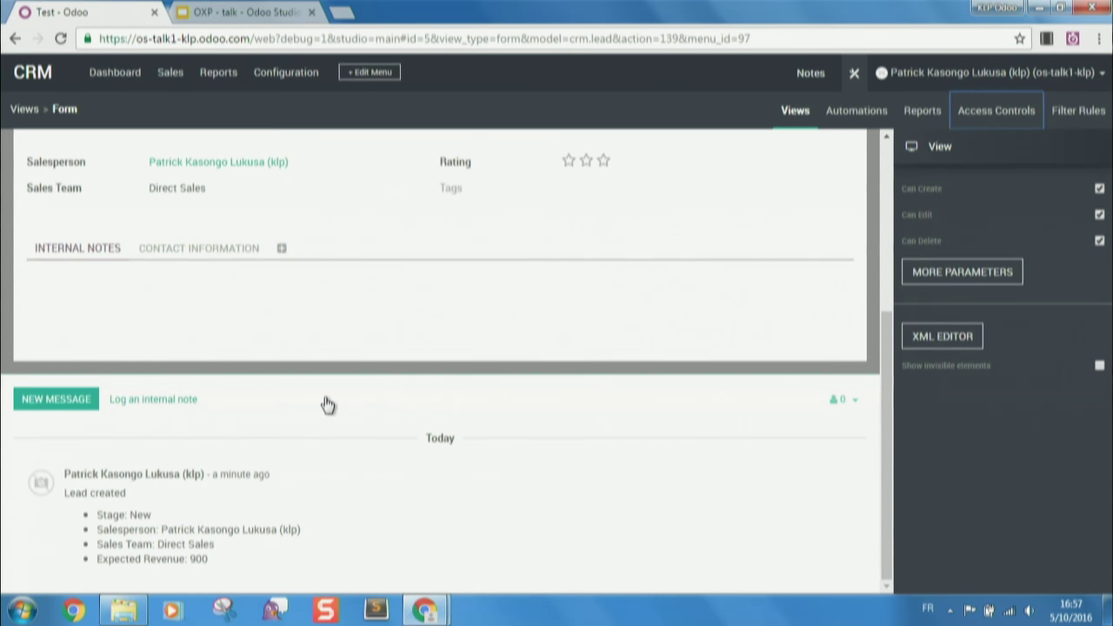
{"action": "left_click", "coordinate": [327, 404]}
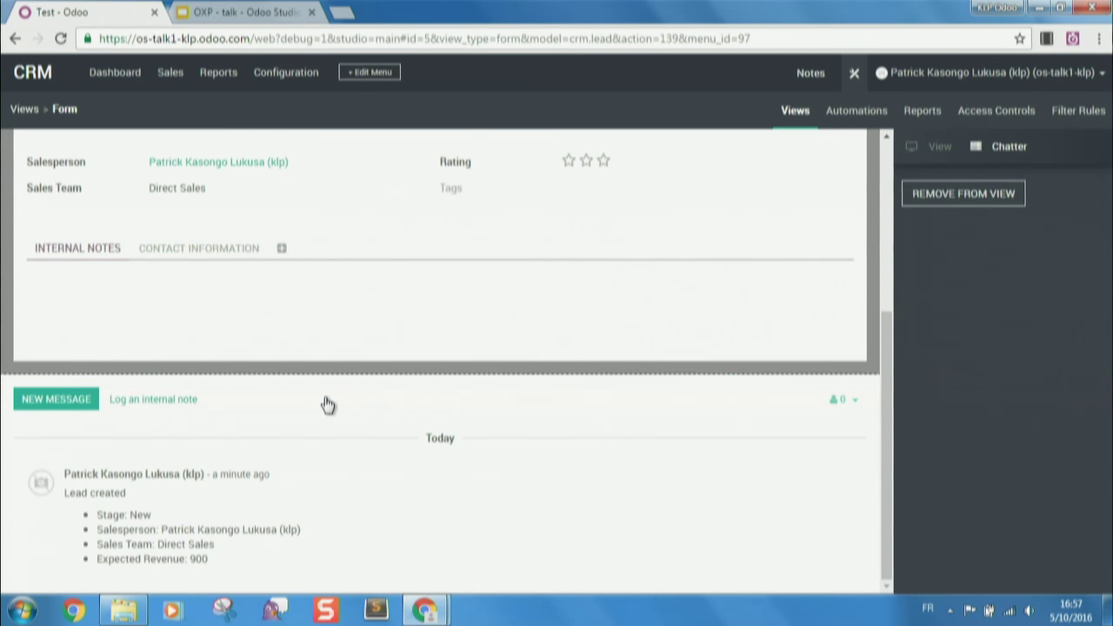
{"action": "left_click", "coordinate": [948, 193]}
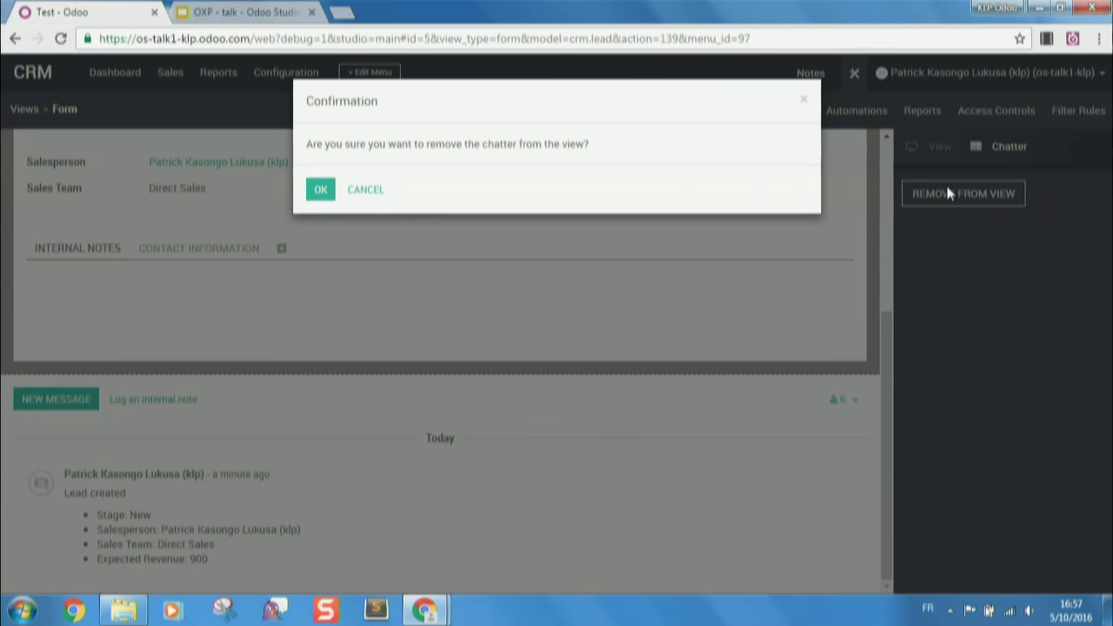
{"action": "left_click", "coordinate": [322, 189]}
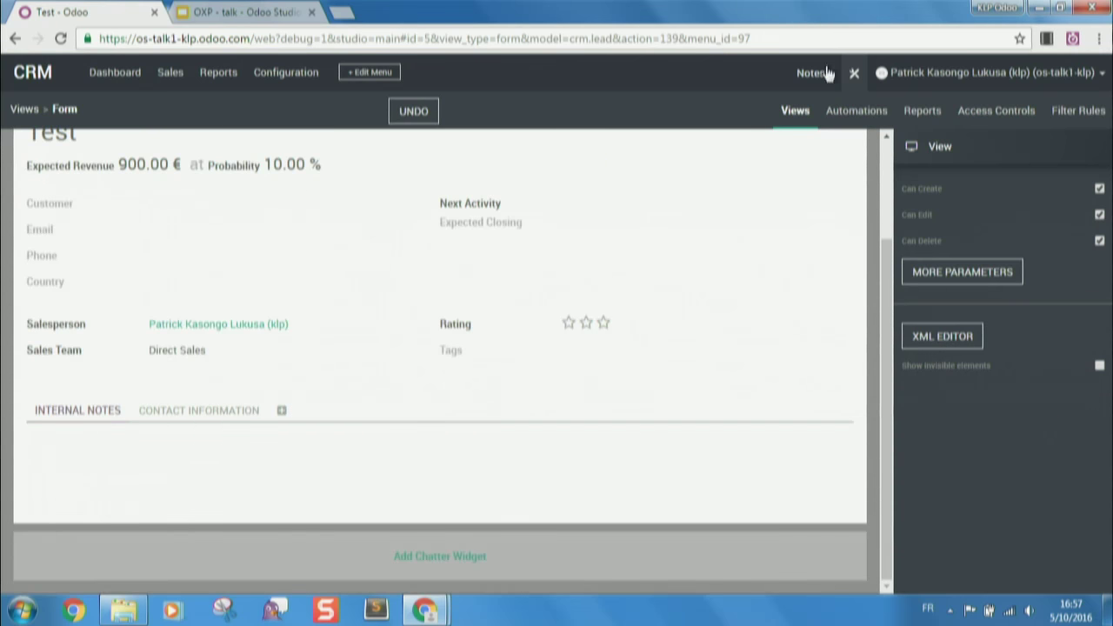
- Test editing the revenue outside Studio, then reopen Studio discarding the unsaved change
{"action": "left_click", "coordinate": [858, 77]}
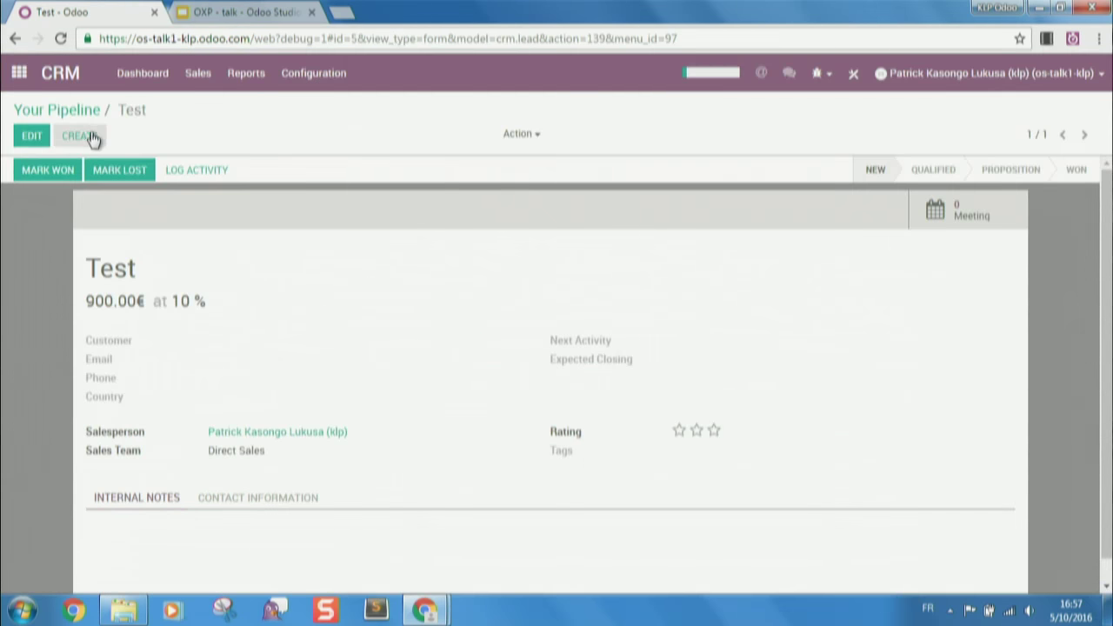
{"action": "left_click", "coordinate": [31, 135]}
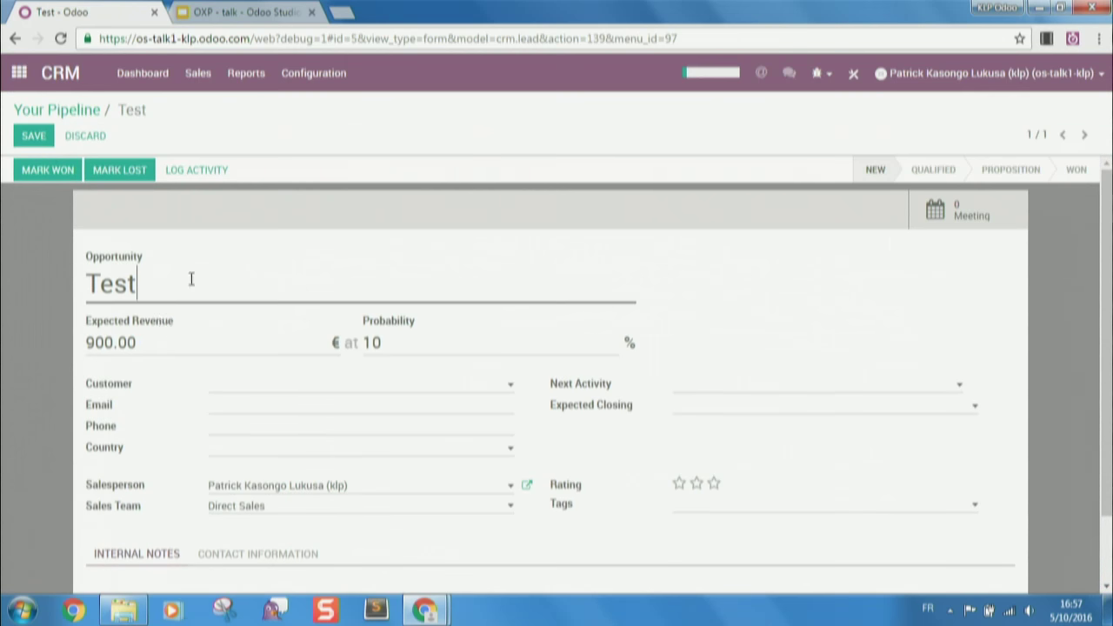
{"action": "left_click", "coordinate": [113, 339]}
{"action": "type", "text": "0"}
{"action": "left_click", "coordinate": [24, 140]}
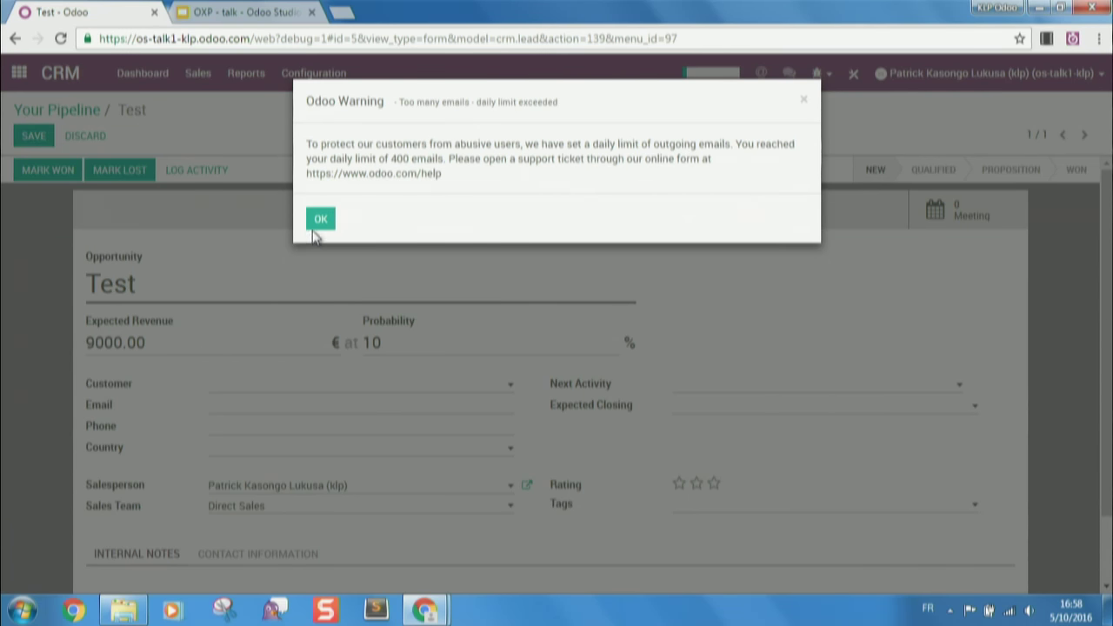
{"action": "left_click", "coordinate": [315, 223]}
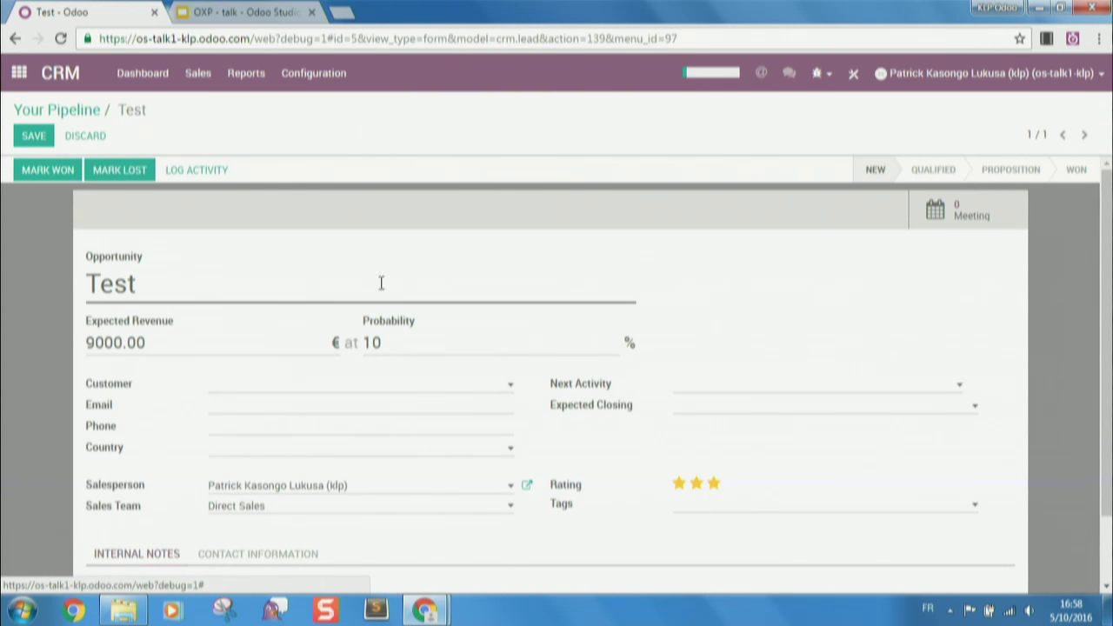
{"action": "left_click", "coordinate": [852, 77]}
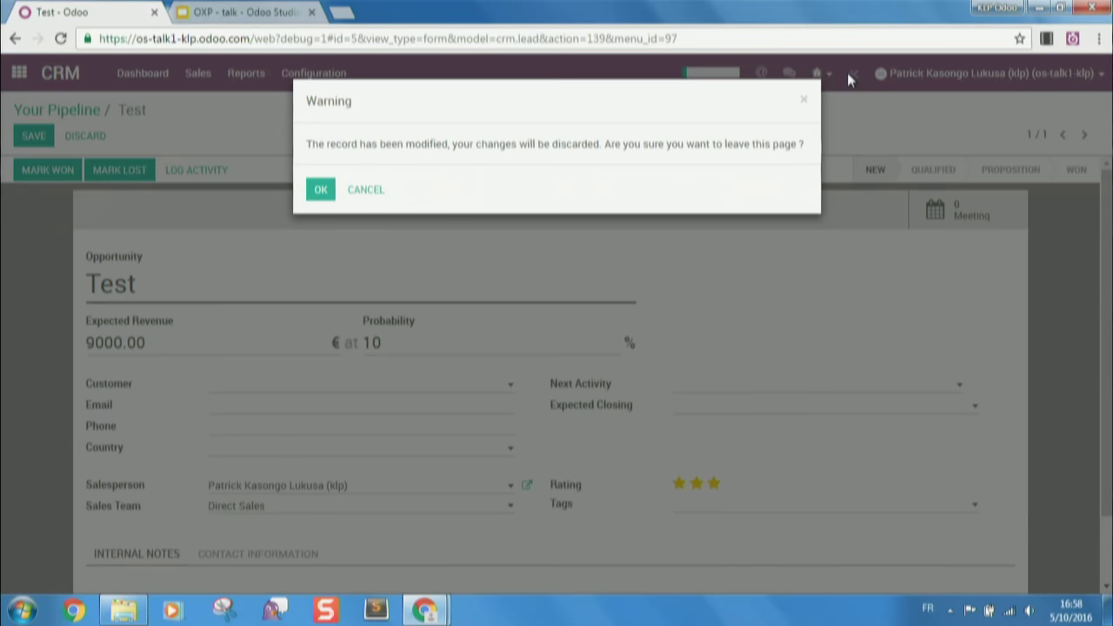
{"action": "left_click", "coordinate": [320, 191]}
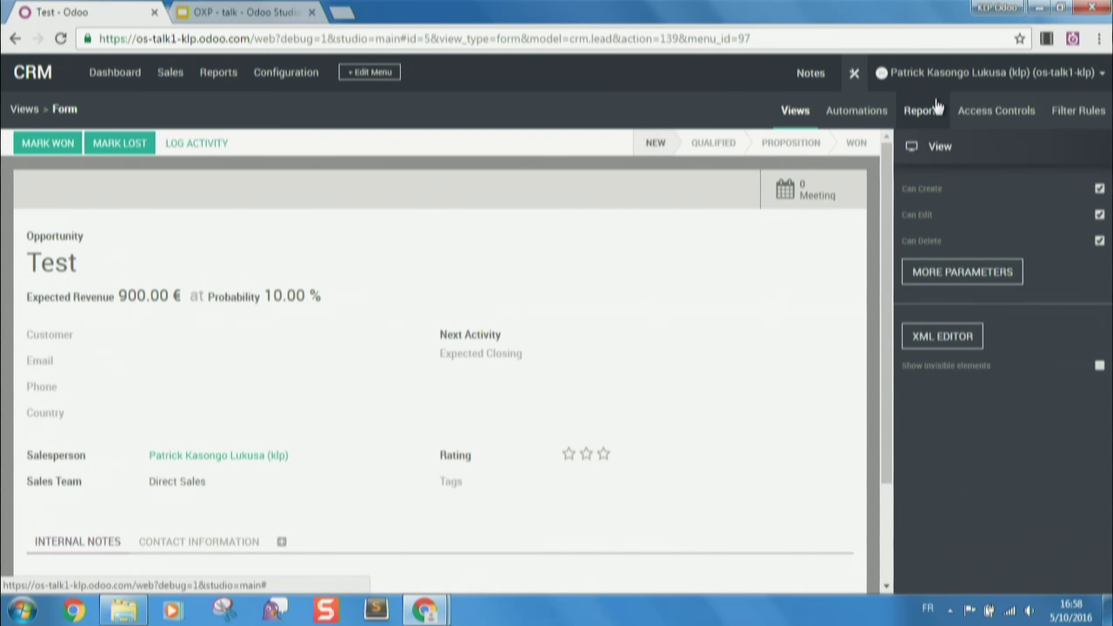
- In the Studio customization view's XML, change the phone xpath position from after to before and save
{"action": "left_click", "coordinate": [926, 110]}
{"action": "left_click", "coordinate": [930, 337]}
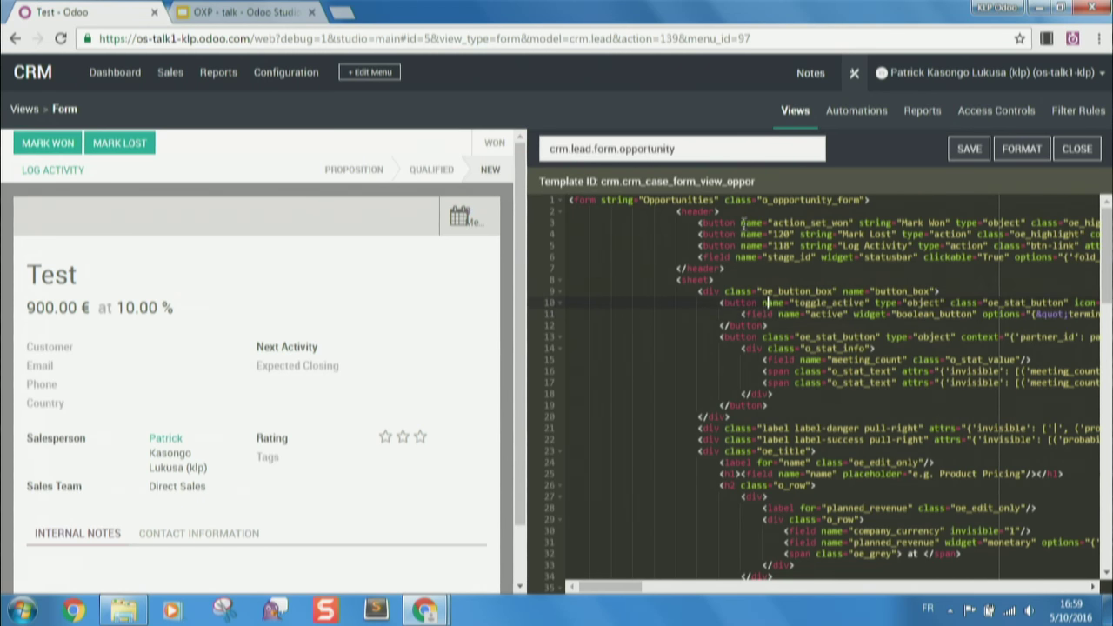
{"action": "left_click", "coordinate": [678, 149]}
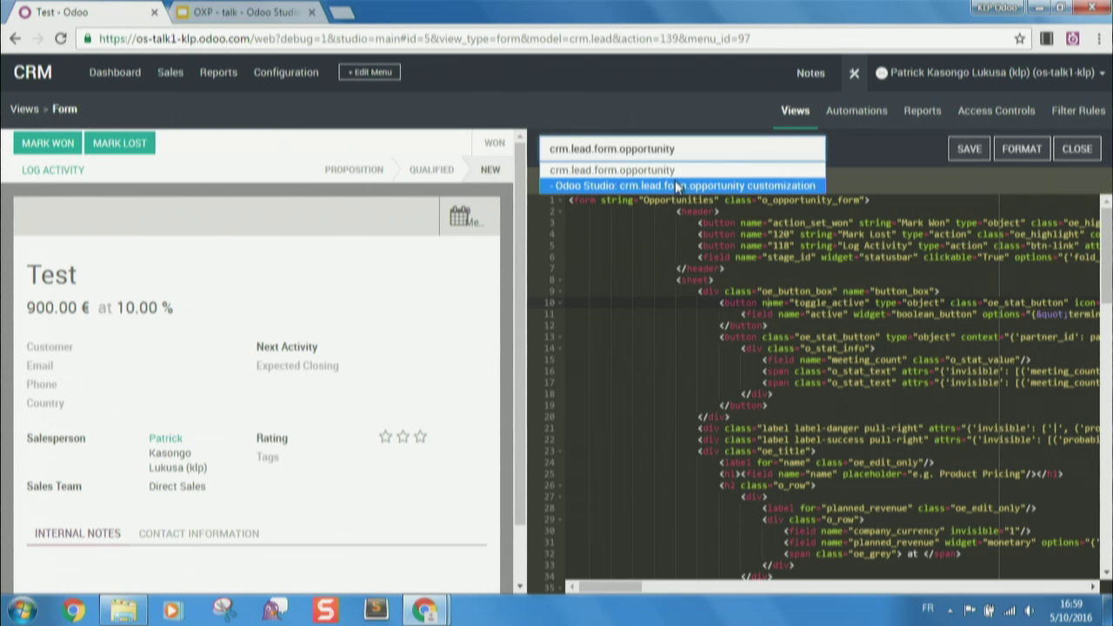
{"action": "left_click", "coordinate": [678, 185]}
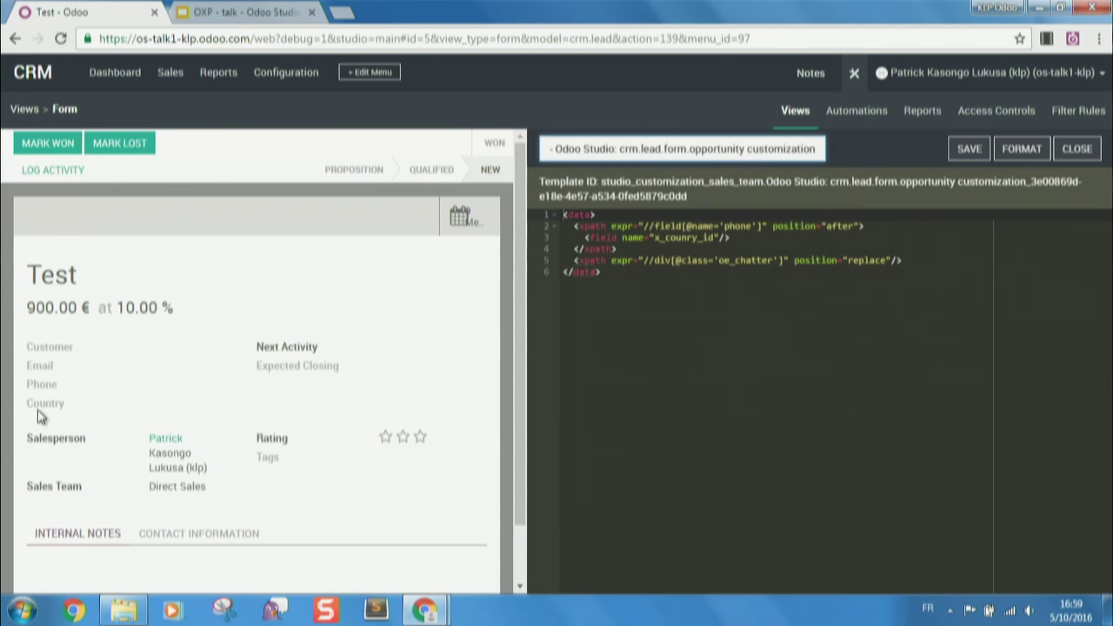
{"action": "mouse_move", "coordinate": [48, 411]}
{"action": "double_click", "coordinate": [838, 227]}
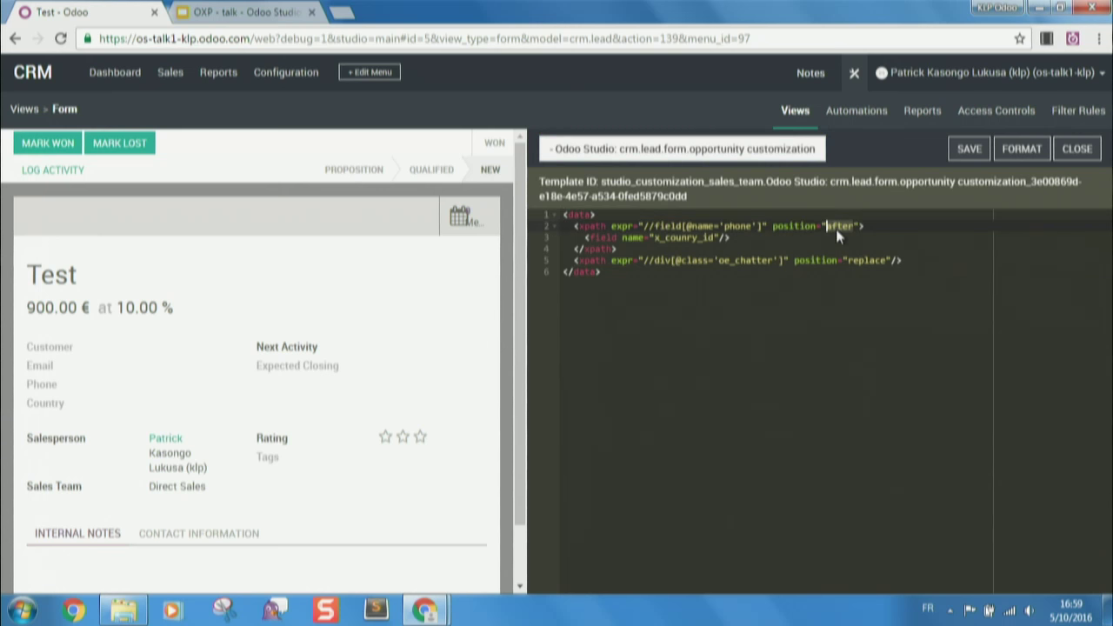
{"action": "type", "text": "befor"}
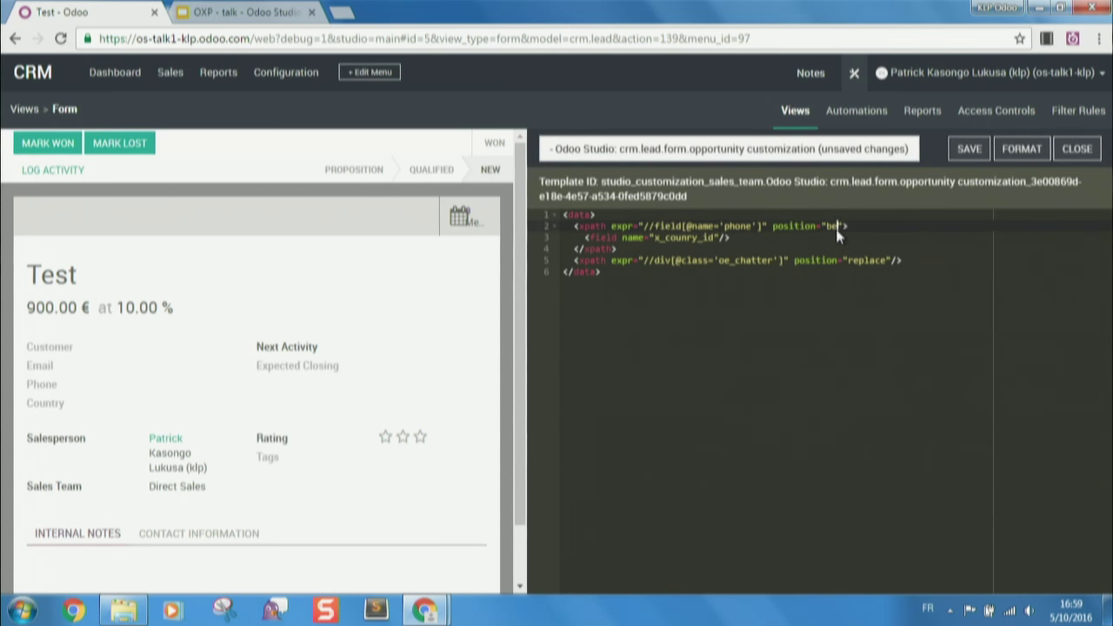
{"action": "left_click", "coordinate": [966, 150]}
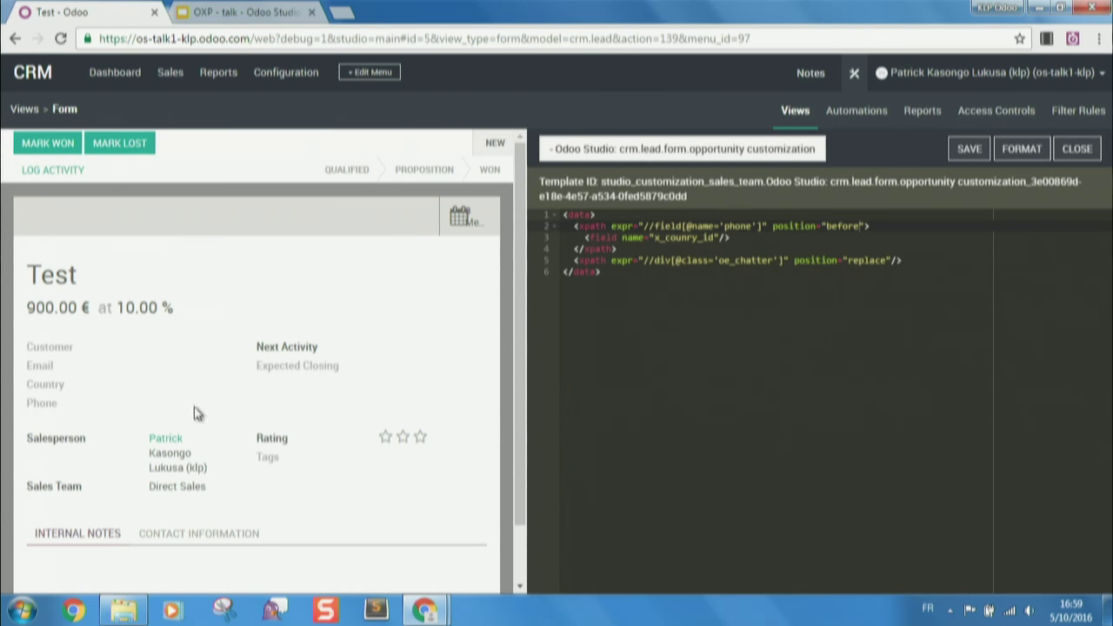
- Close the XML editor, reopen the Form view to inspect its fields, then exit Studio
{"action": "left_click", "coordinate": [1077, 149]}
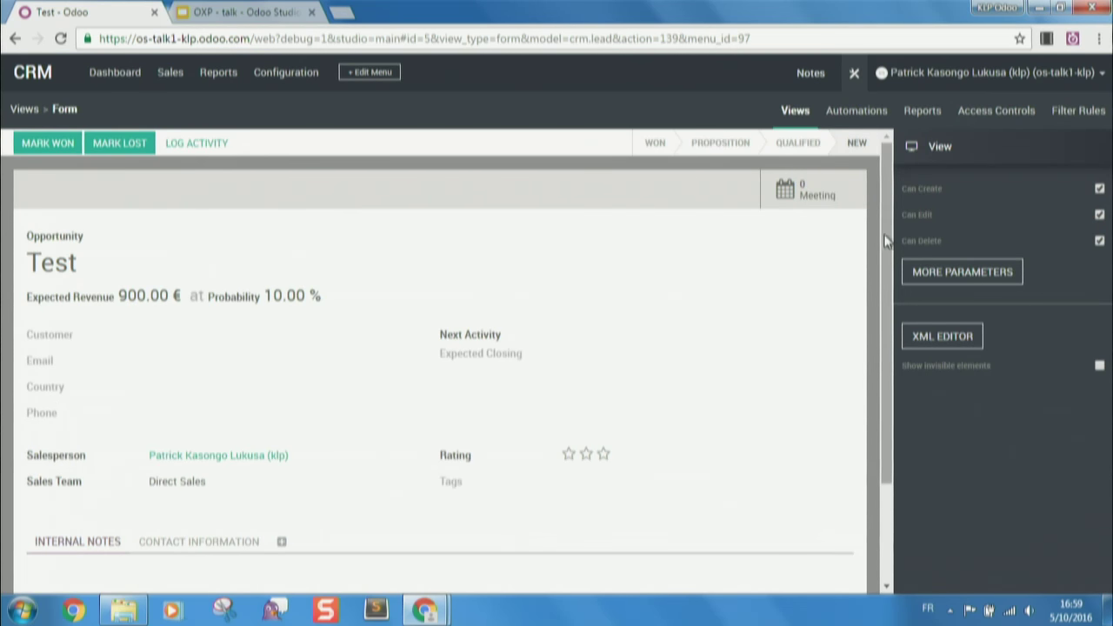
{"action": "left_click", "coordinate": [807, 113]}
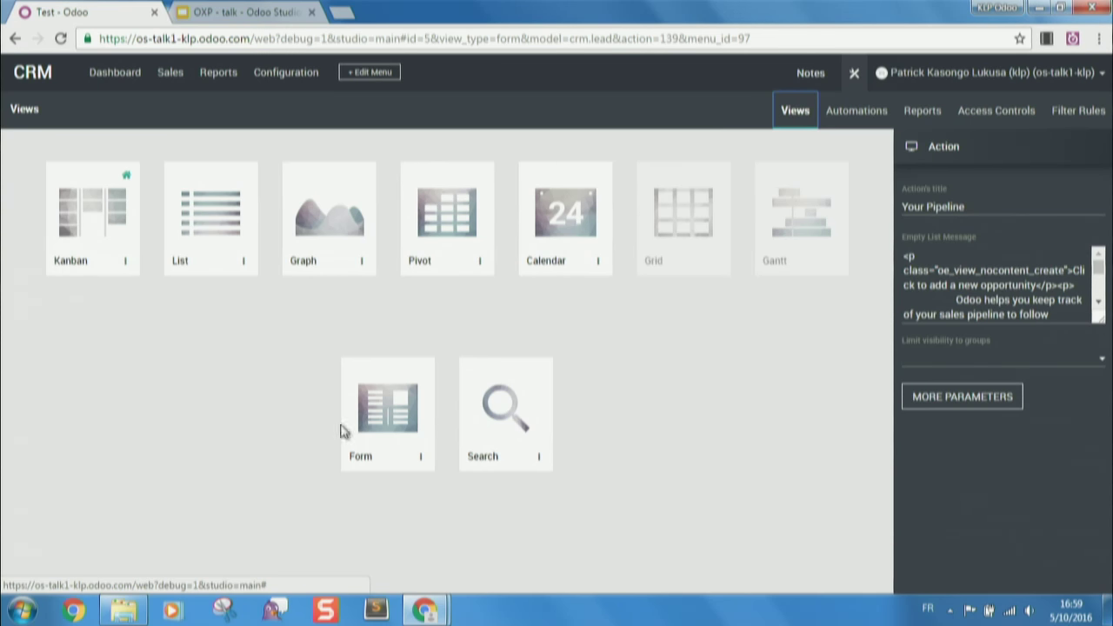
{"action": "left_click", "coordinate": [389, 401]}
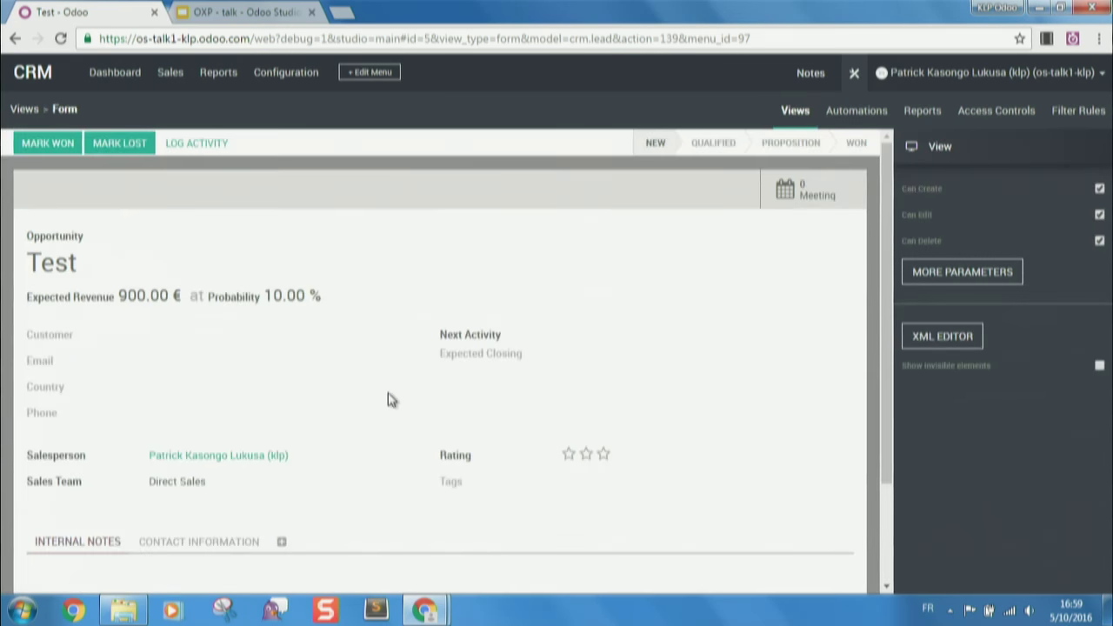
{"action": "left_click", "coordinate": [807, 127]}
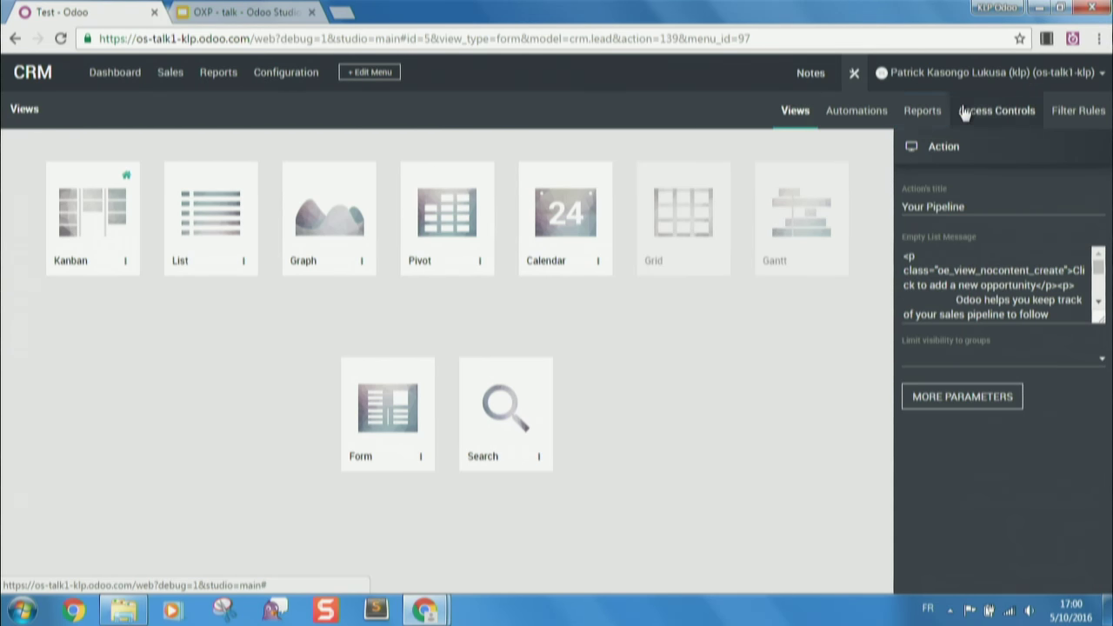
{"action": "left_click", "coordinate": [798, 115]}
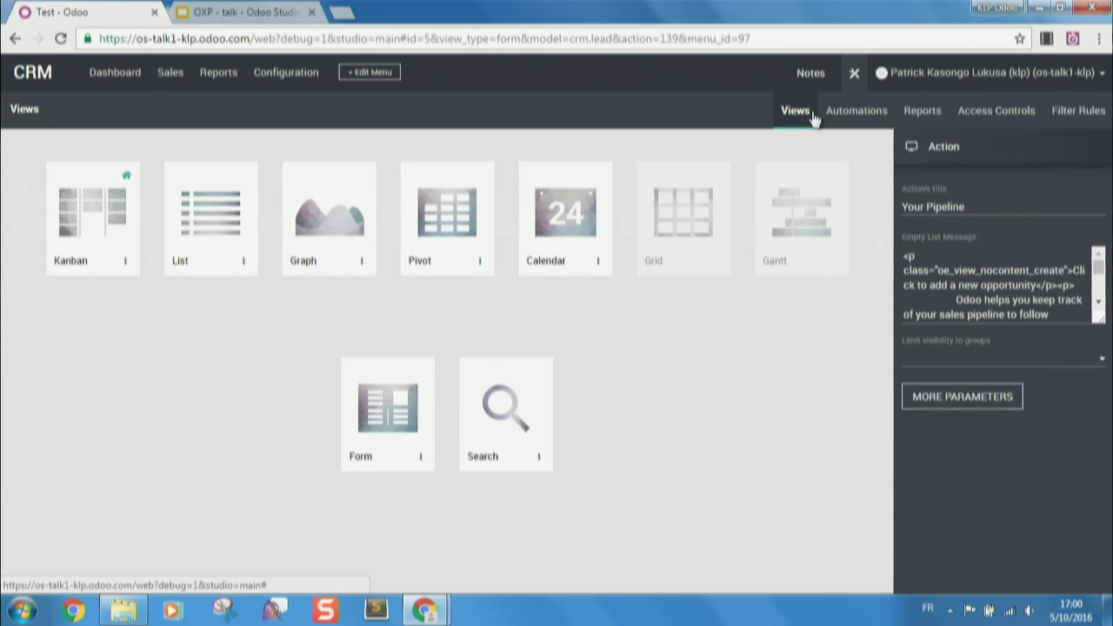
{"action": "left_click", "coordinate": [379, 411]}
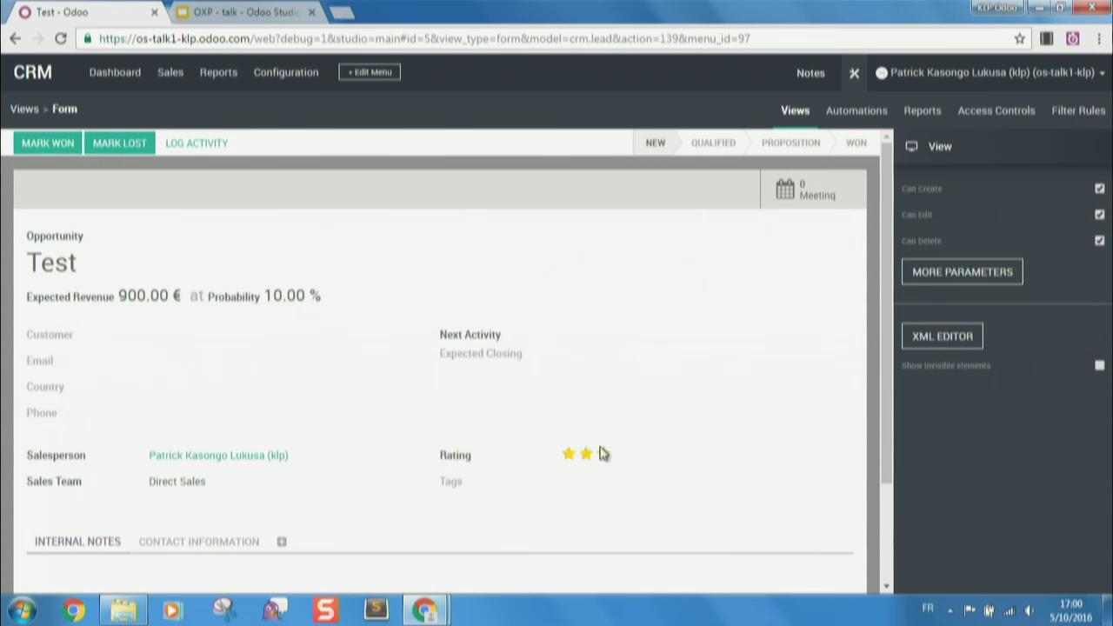
{"action": "left_click", "coordinate": [490, 341]}
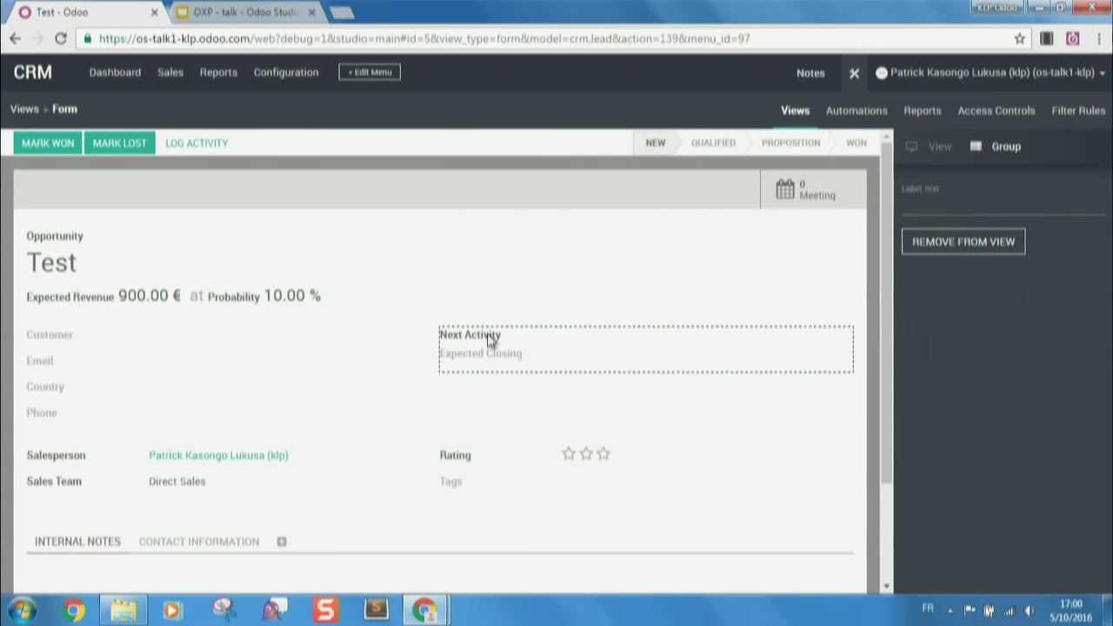
{"action": "left_click", "coordinate": [484, 354]}
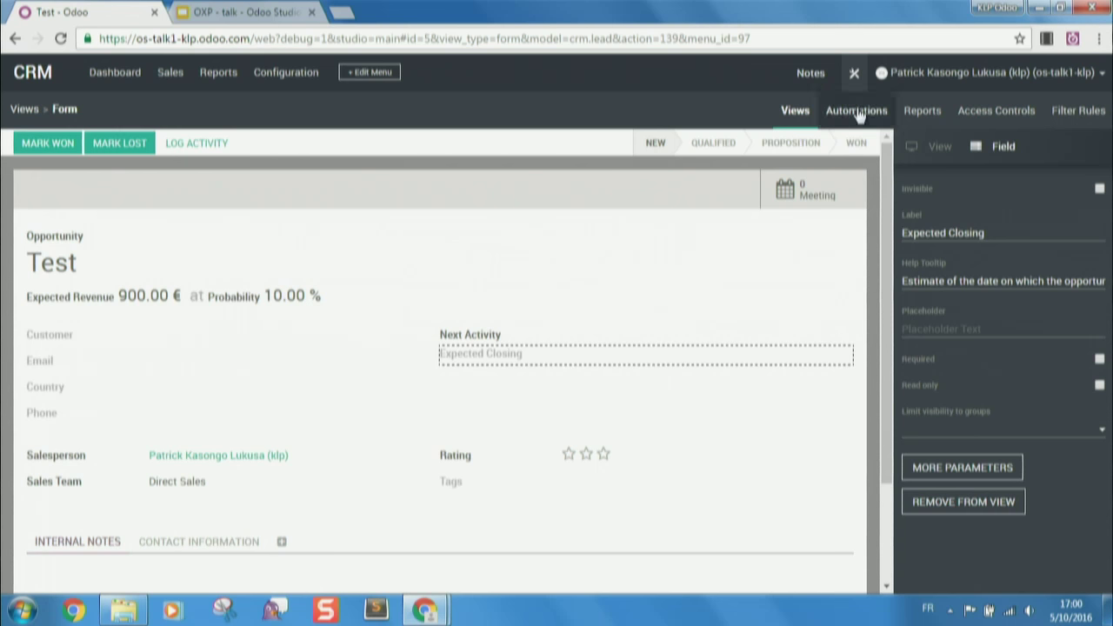
{"action": "left_click", "coordinate": [856, 76]}
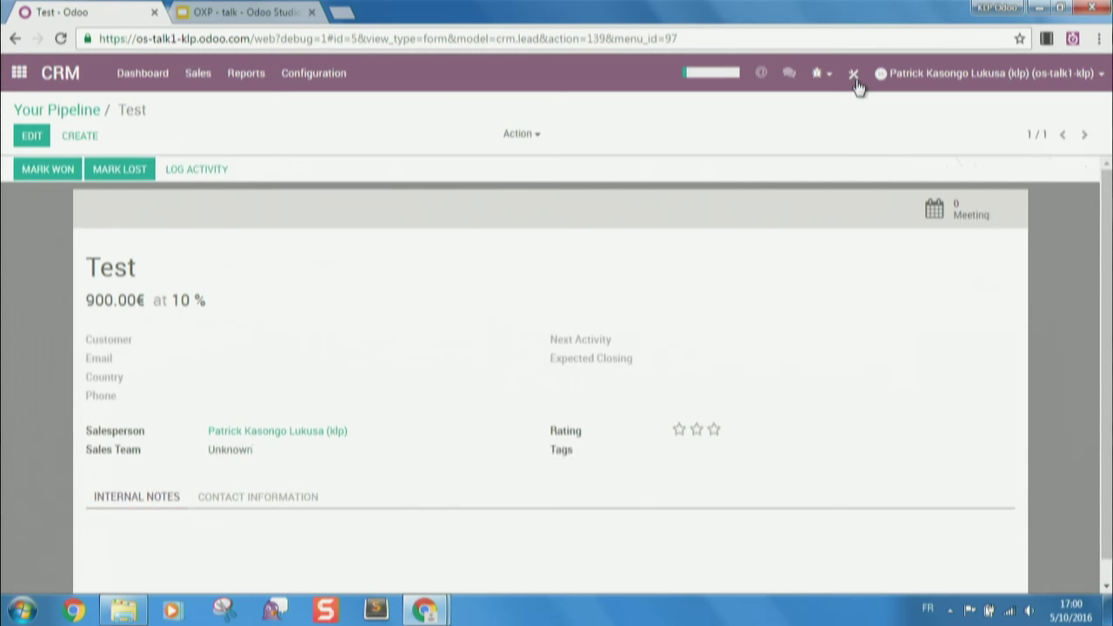